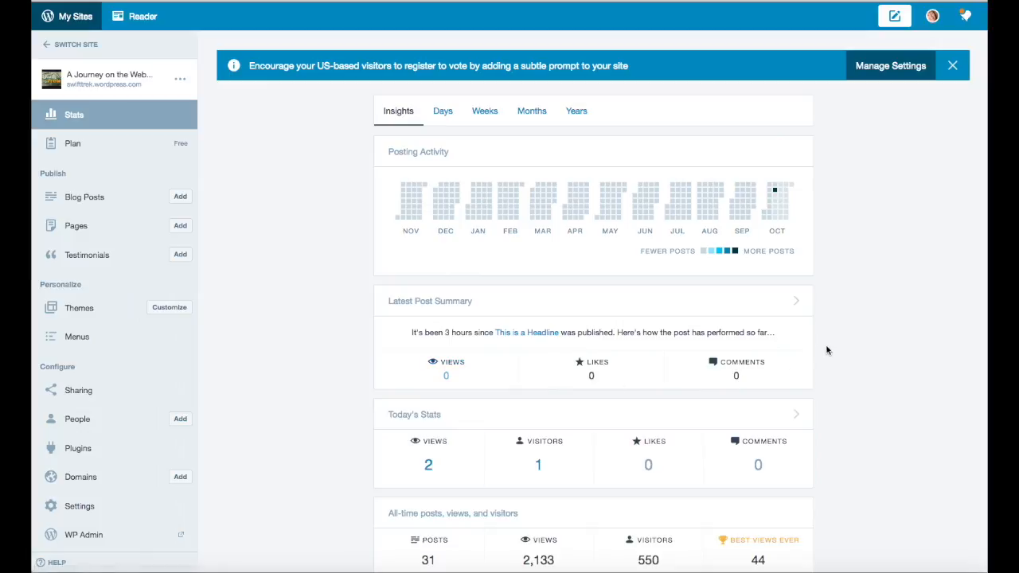
Review the site's Insights statistics, from posting activity and all-time views down to comments, followers, and tags and categories.
scroll(831, 343, down, 3)
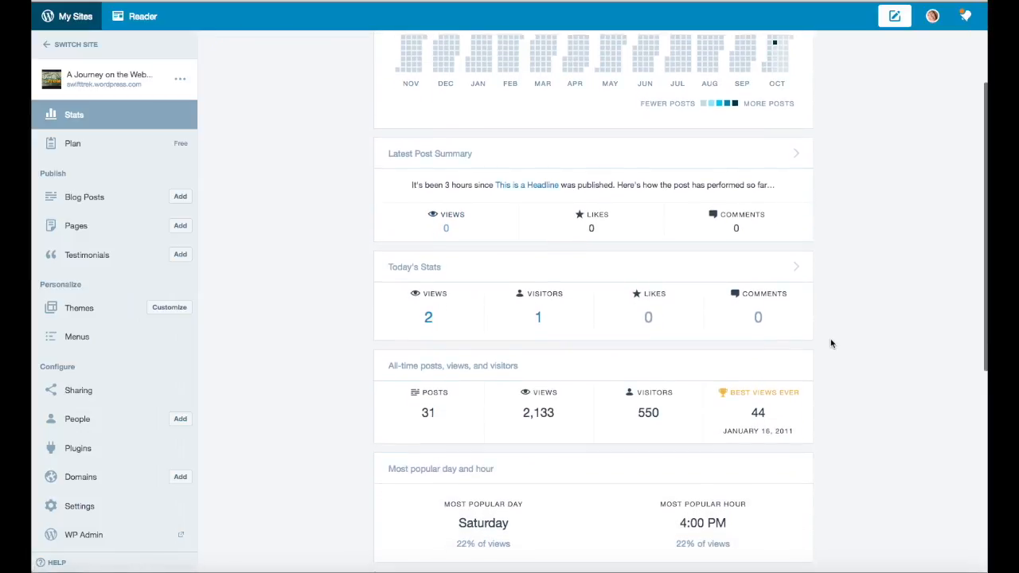
scroll(830, 343, down, 1)
scroll(830, 343, down, 2)
scroll(830, 343, up, 5)
scroll(830, 343, down, 1)
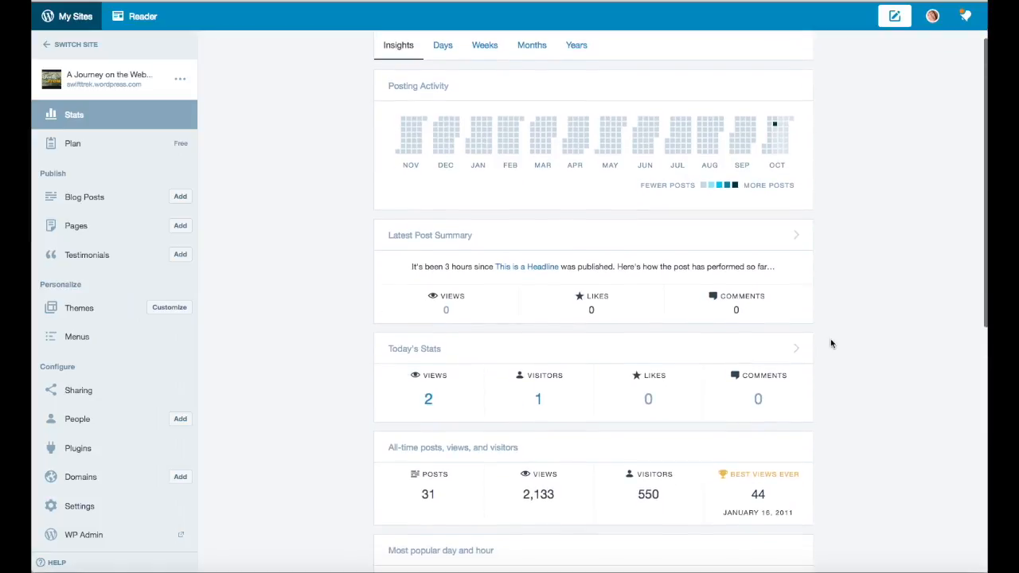
scroll(830, 343, down, 2)
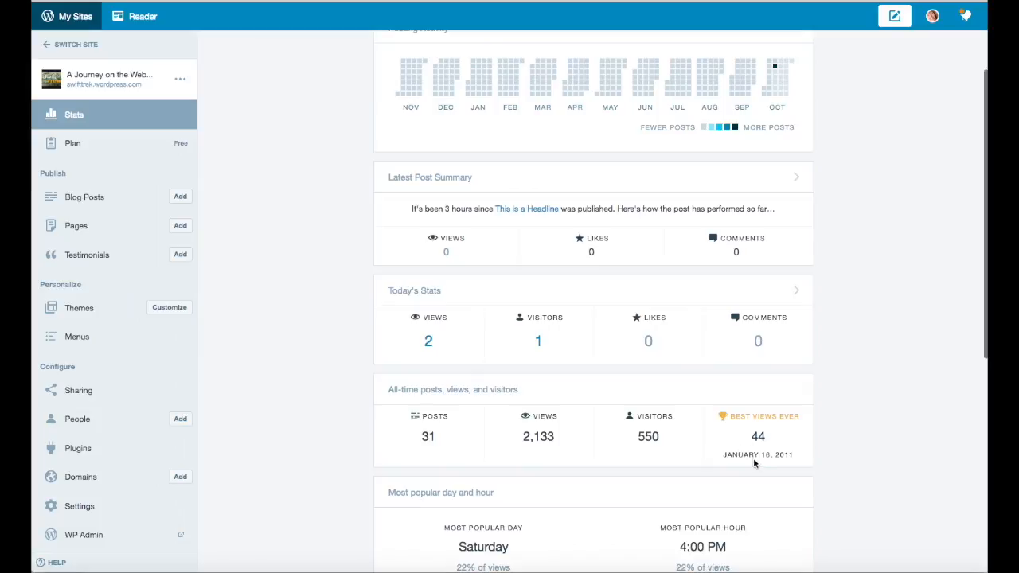
scroll(846, 382, down, 5)
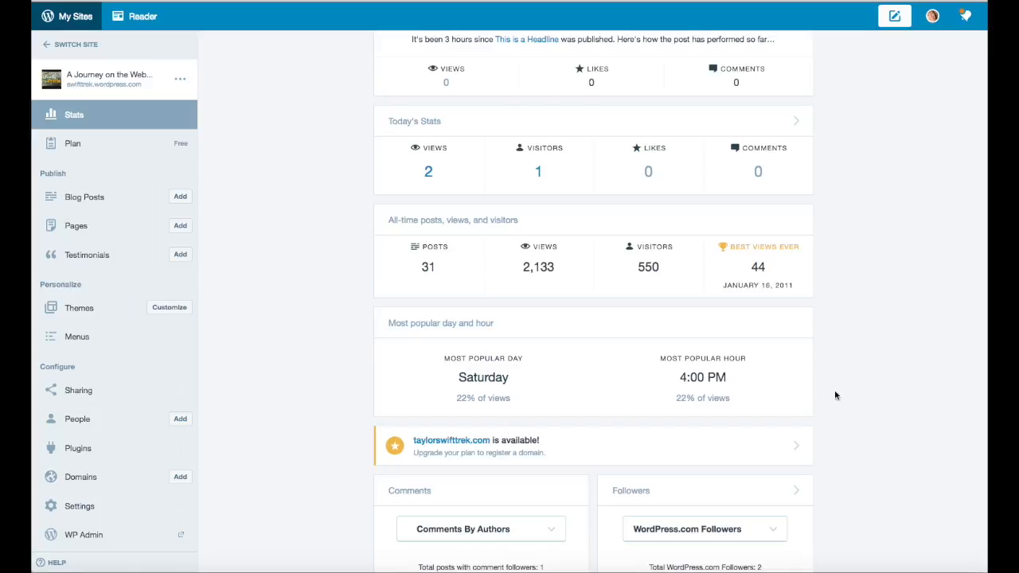
scroll(850, 368, down, 5)
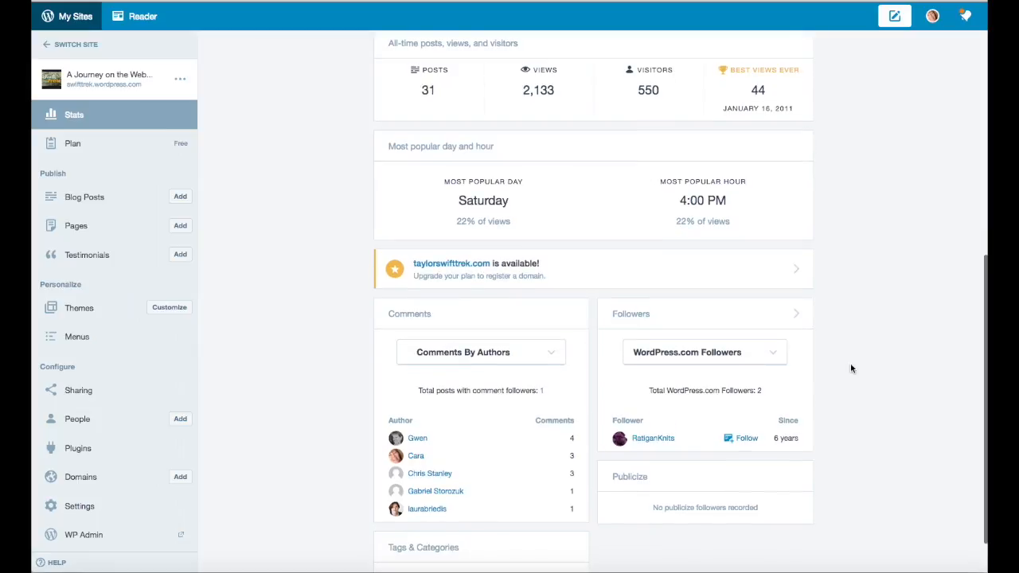
scroll(850, 367, down, 1)
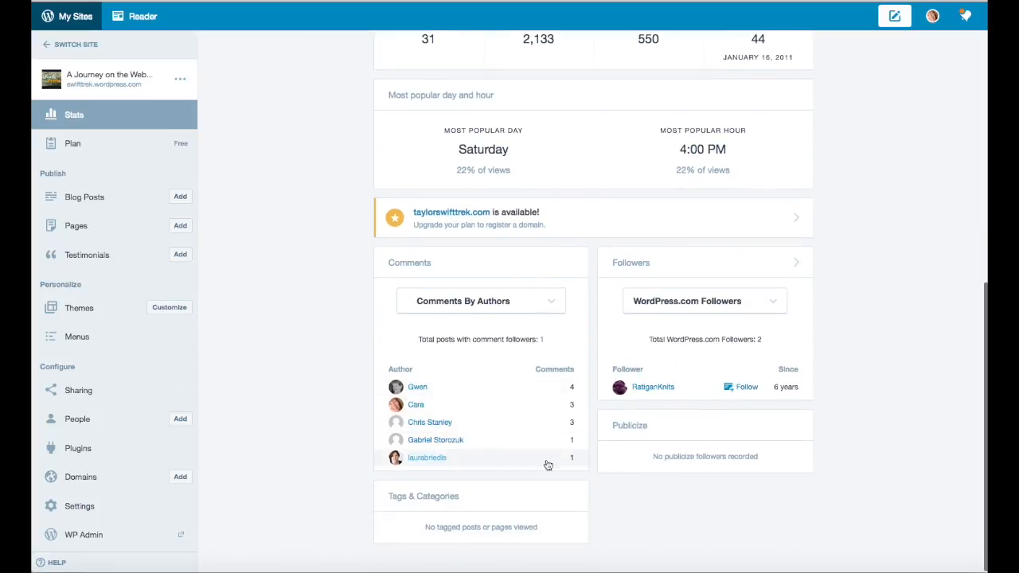
scroll(877, 386, up, 15)
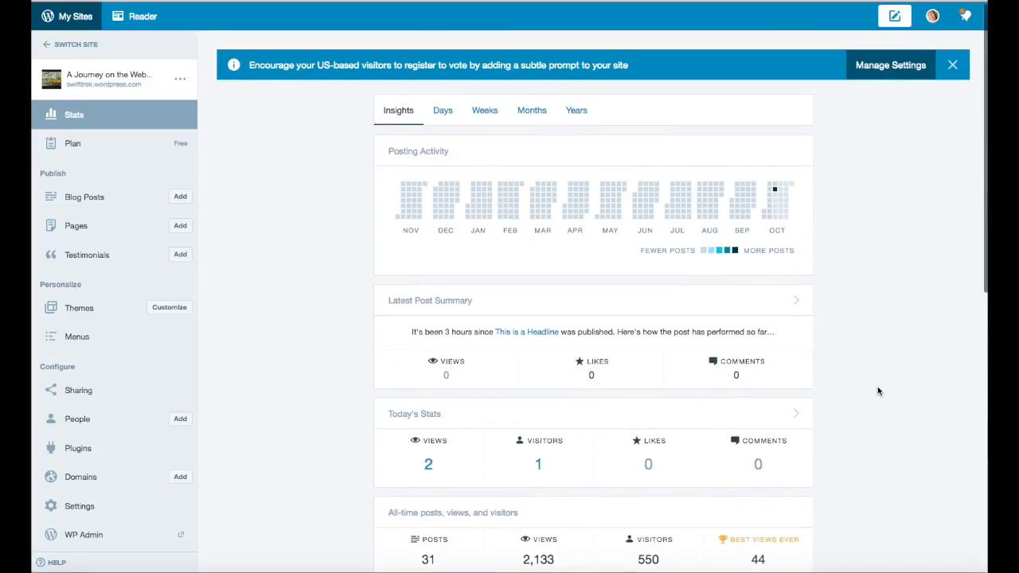
Review the site's traffic statistics by days, including posts, referrers and countries, and by months.
click(442, 112)
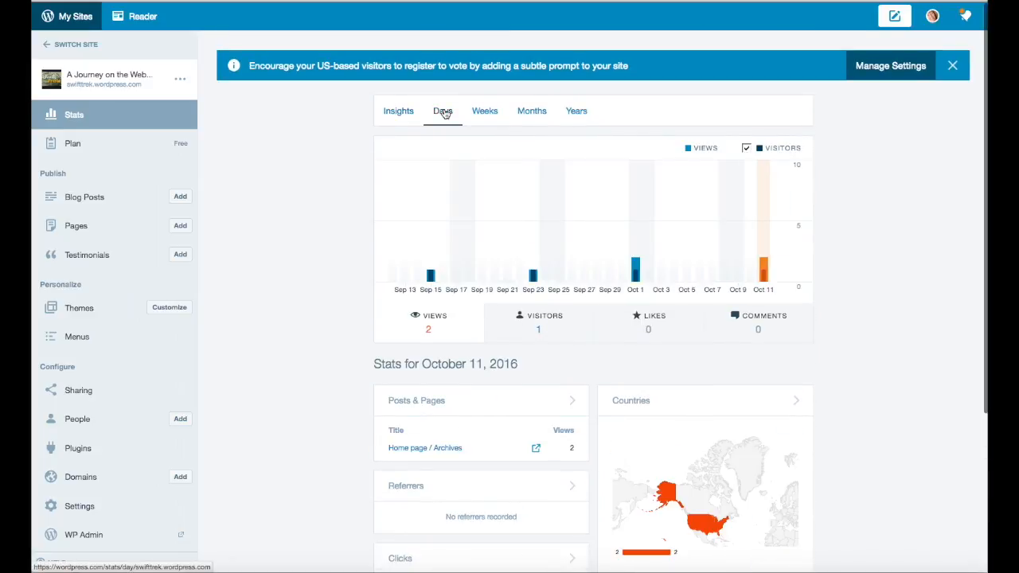
scroll(861, 330, down, 4)
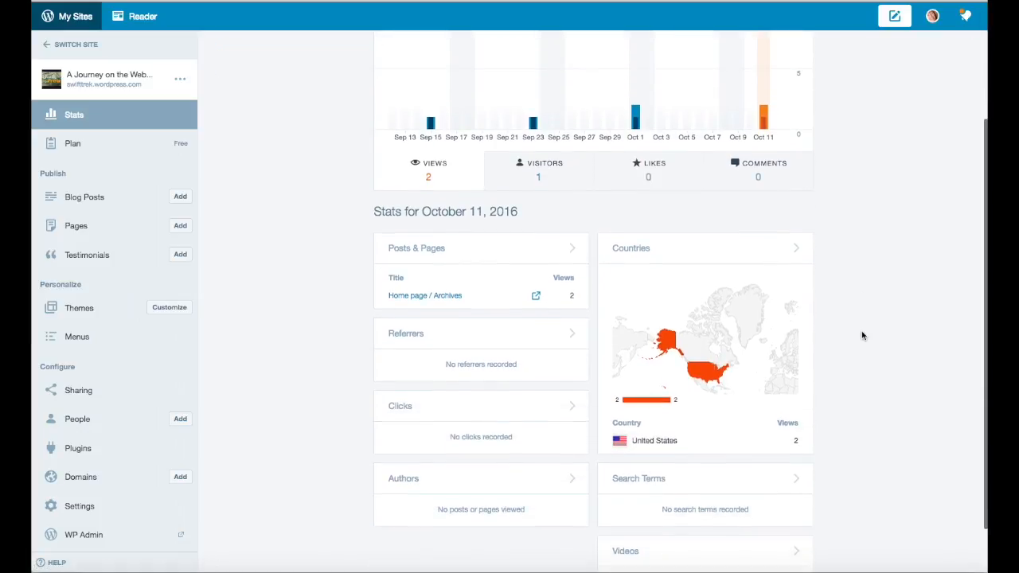
mouse_move(664, 342)
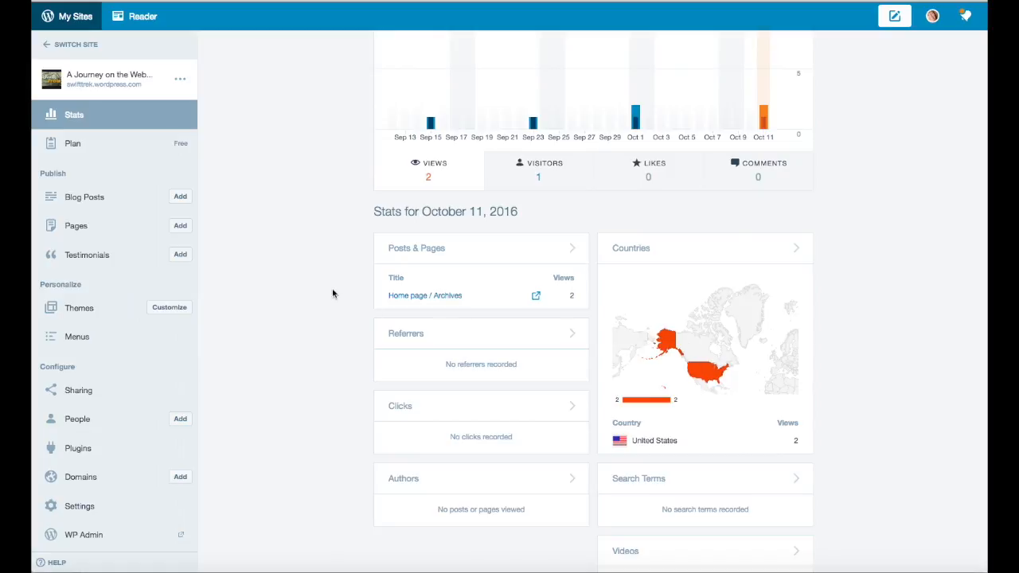
scroll(857, 215, up, 4)
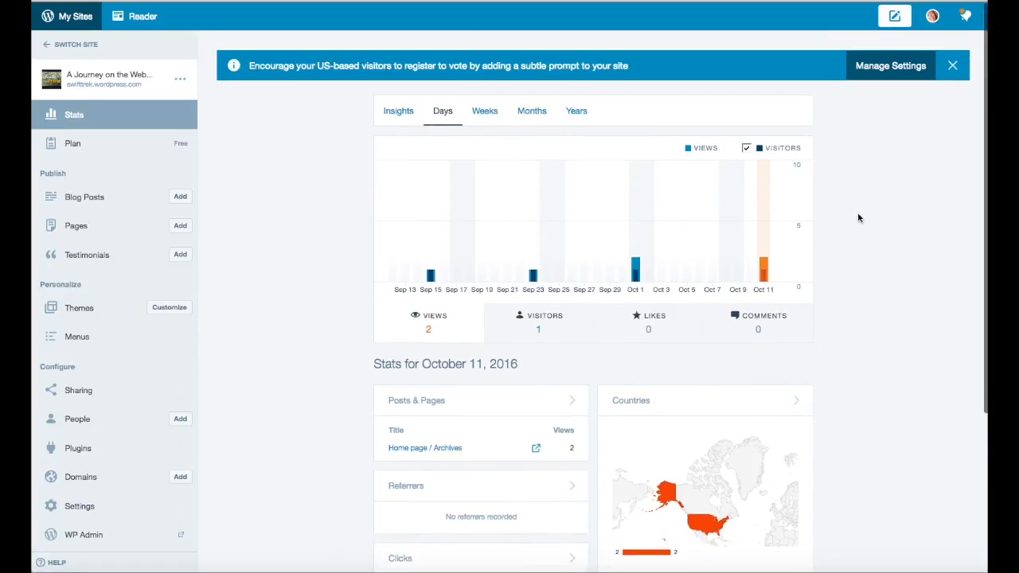
click(538, 113)
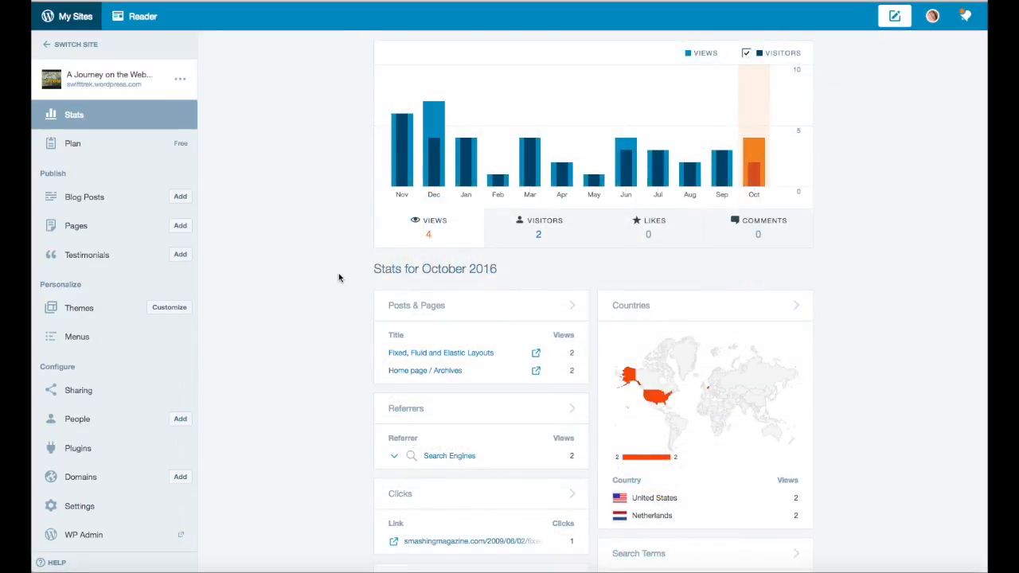
scroll(339, 277, up, 3)
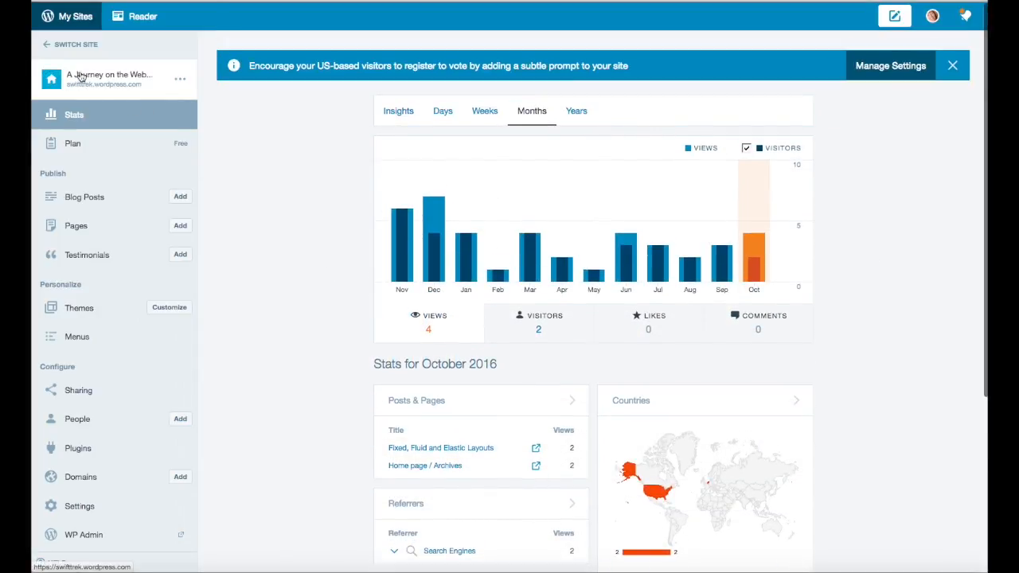
Open the preview of the site A Journey on the Web and look through the home page down to the footer.
click(83, 75)
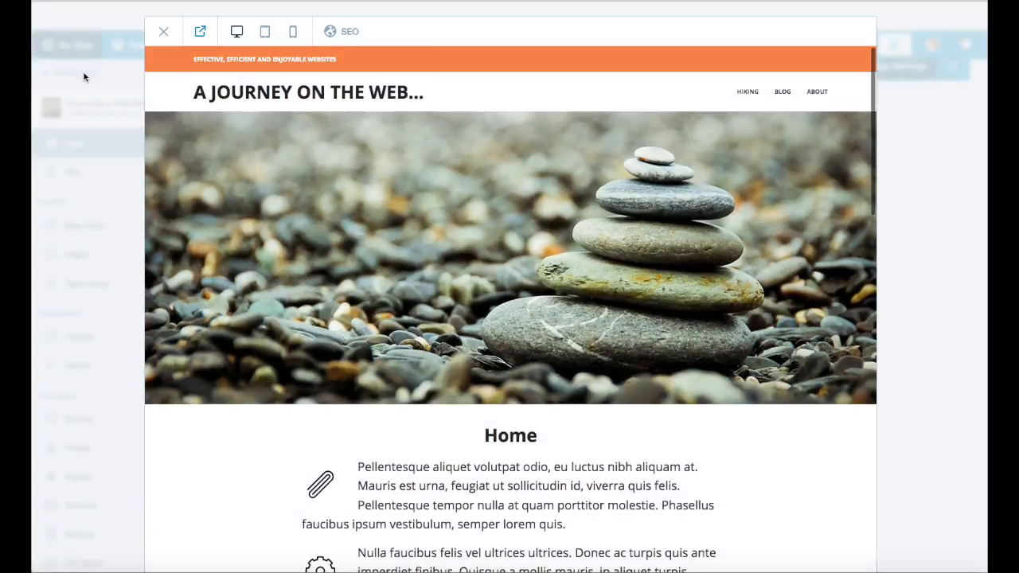
scroll(827, 484, down, 8)
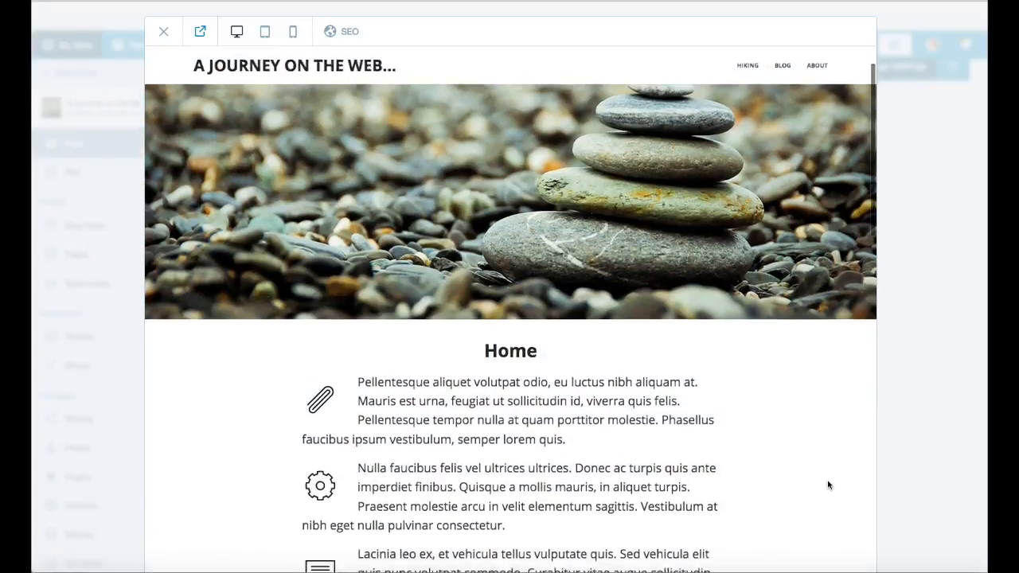
scroll(827, 485, down, 6)
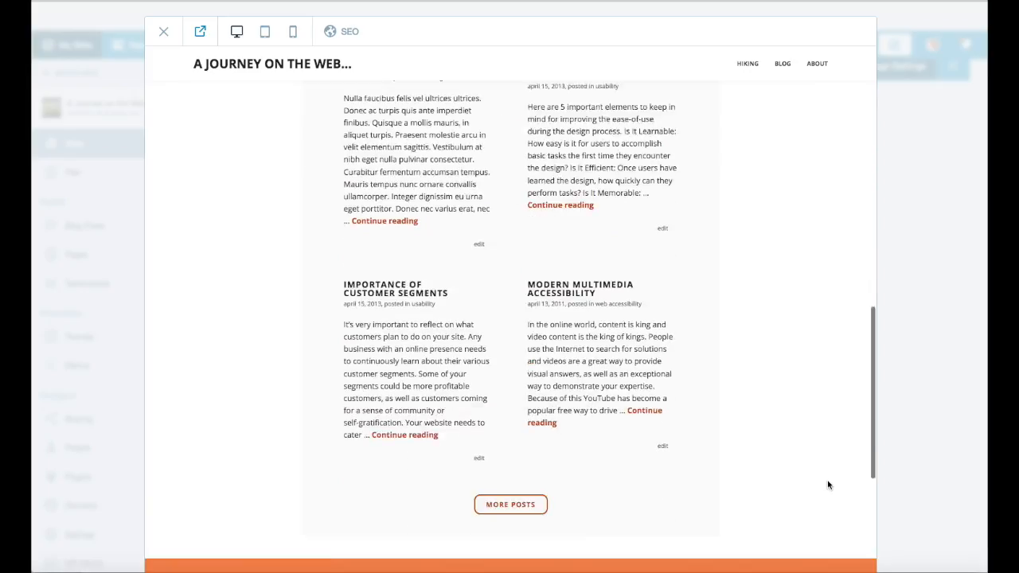
scroll(827, 485, down, 2)
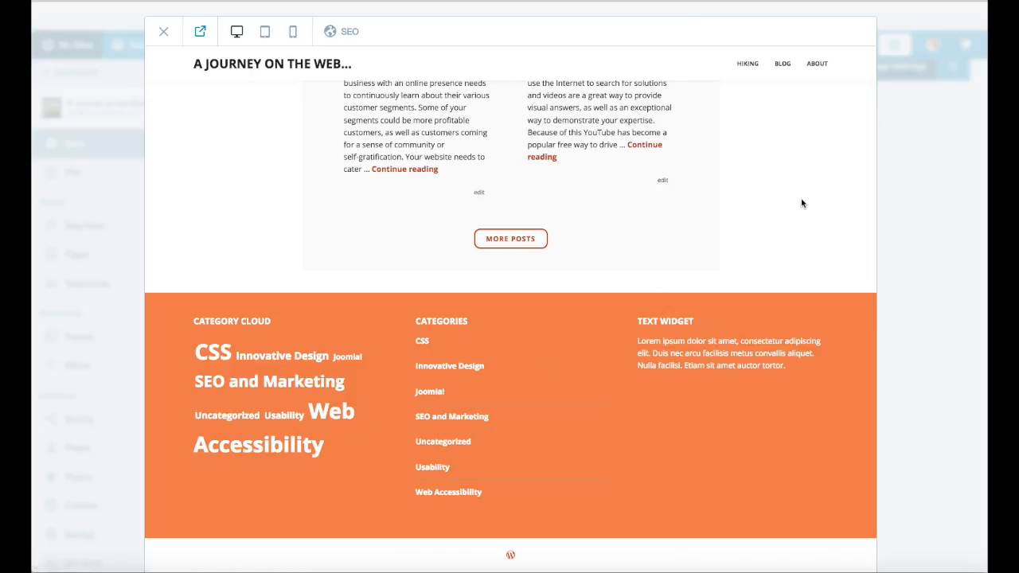
scroll(801, 202, up, 20)
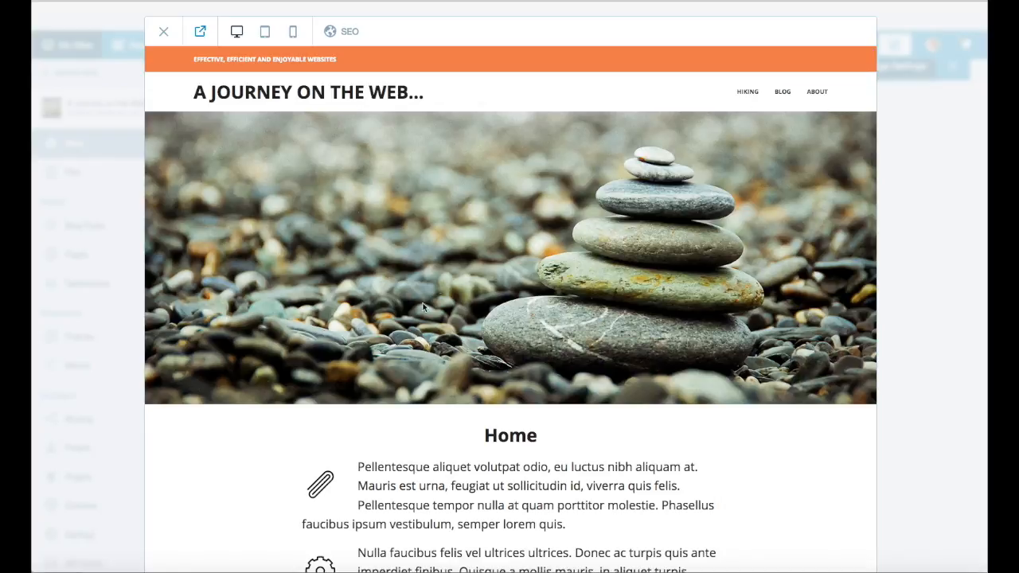
Examine the home page's layout in the desktop preview: site title and navigation, header image, body content, and footer widgets.
scroll(433, 411, down, 3)
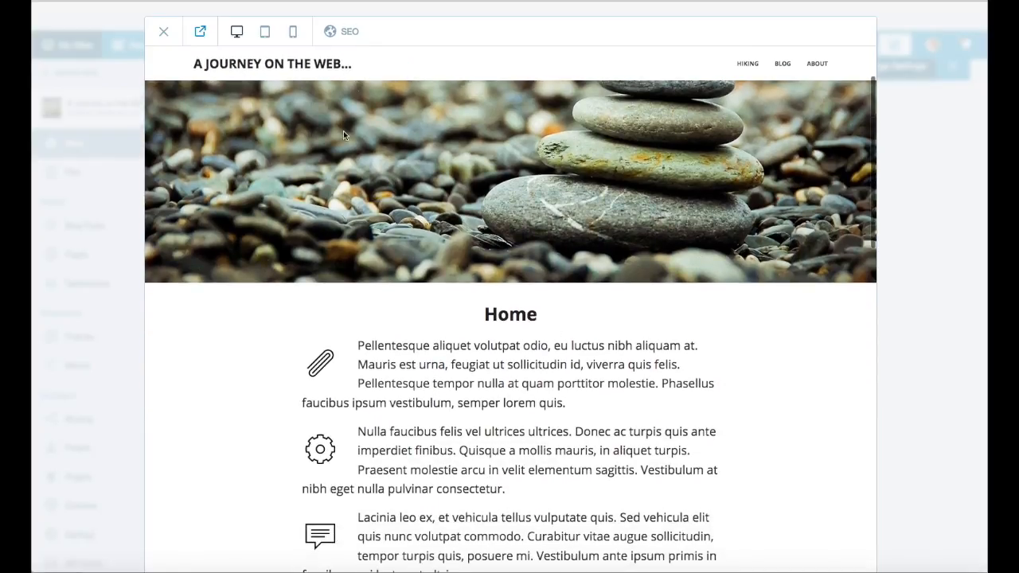
scroll(663, 345, up, 3)
scroll(663, 348, down, 15)
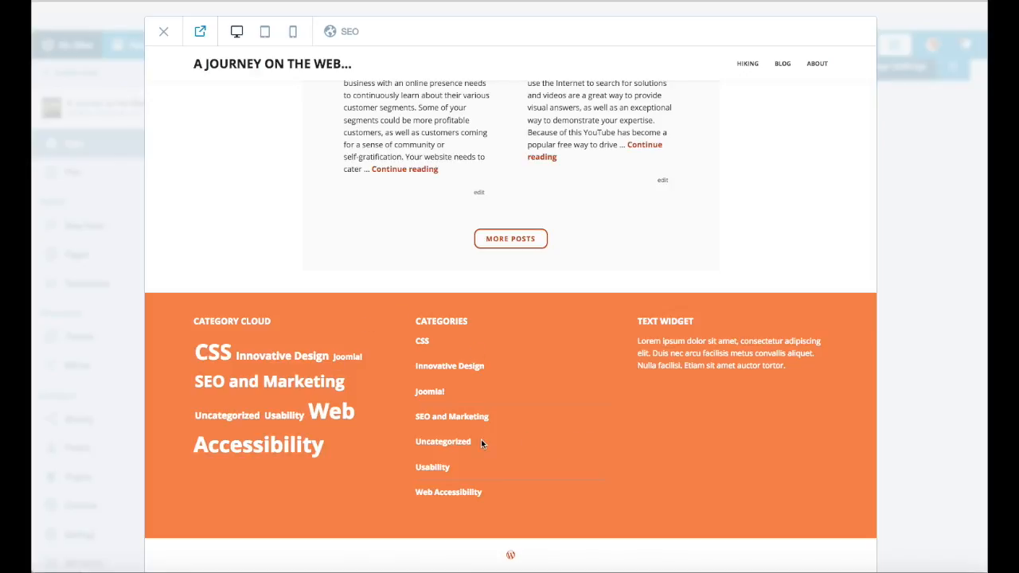
scroll(481, 439, up, 20)
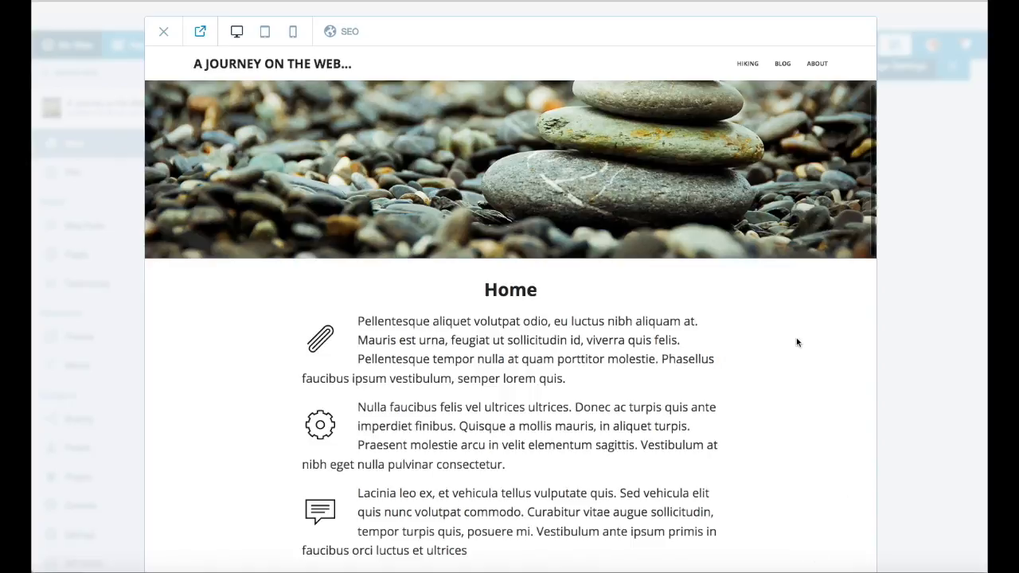
scroll(796, 342, up, 3)
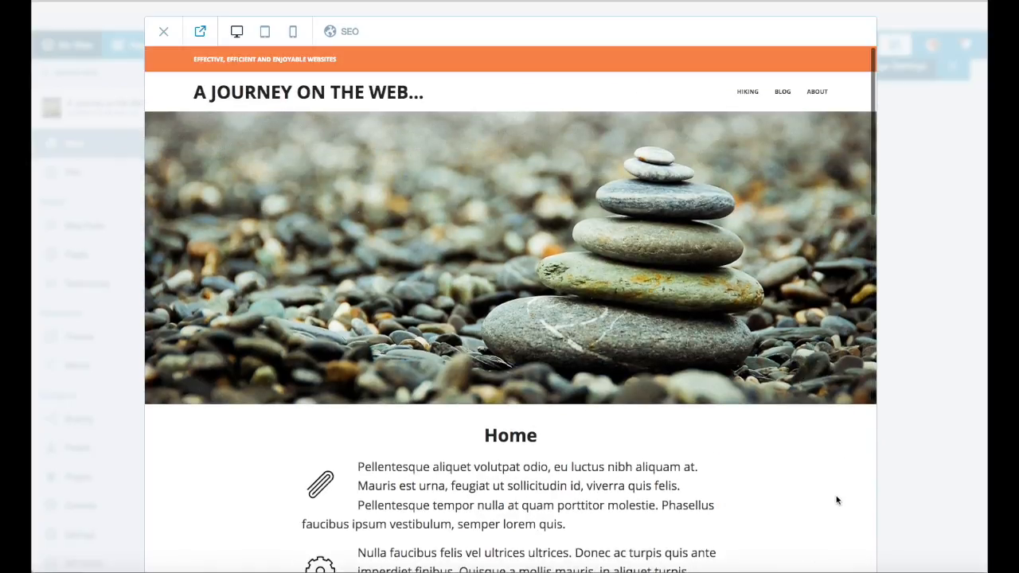
scroll(835, 498, down, 3)
scroll(835, 497, up, 3)
scroll(835, 498, up, 1)
scroll(835, 498, down, 4)
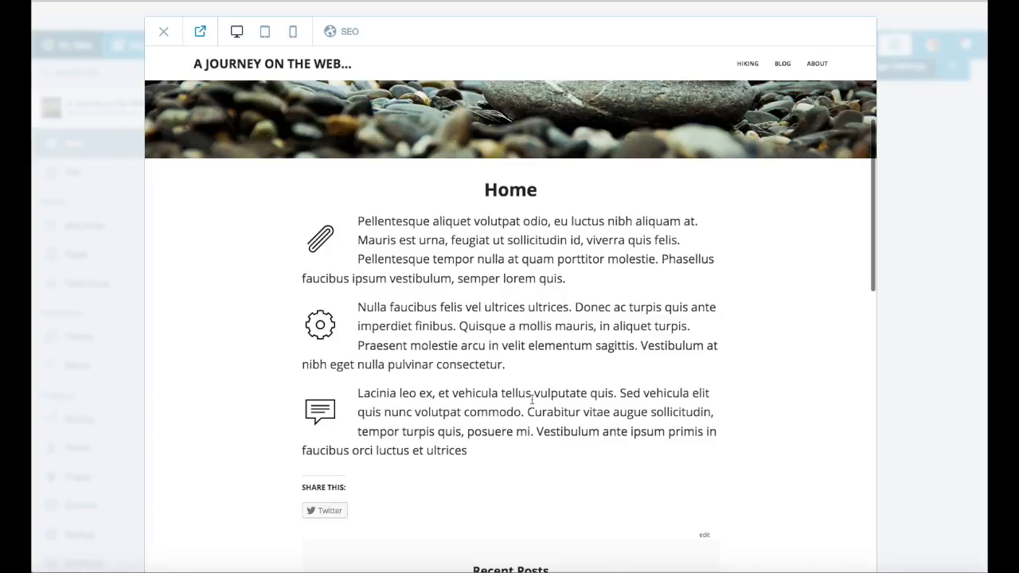
scroll(532, 398, up, 4)
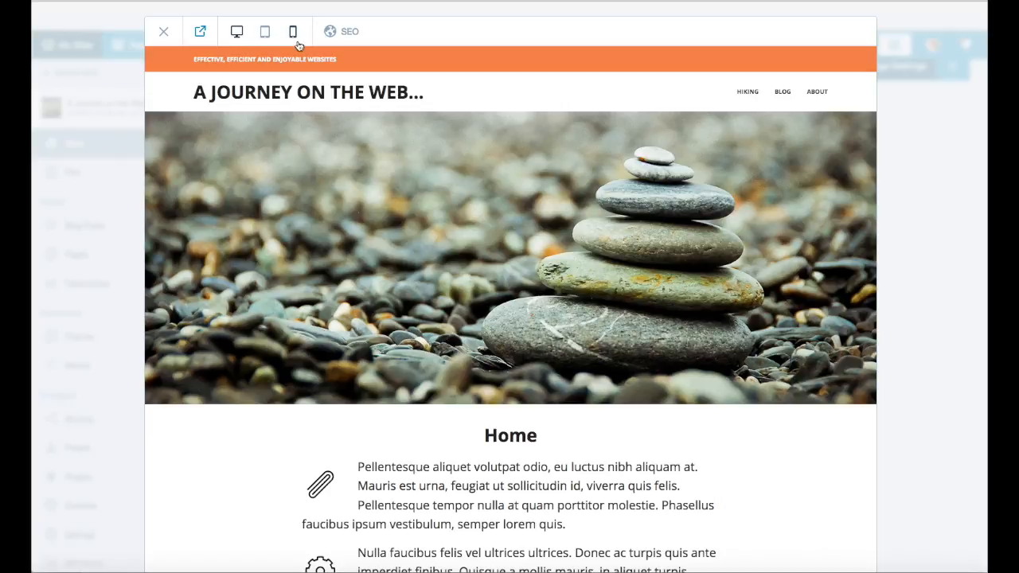
Preview the home page at tablet size and phone size, and return the preview to desktop size.
click(265, 32)
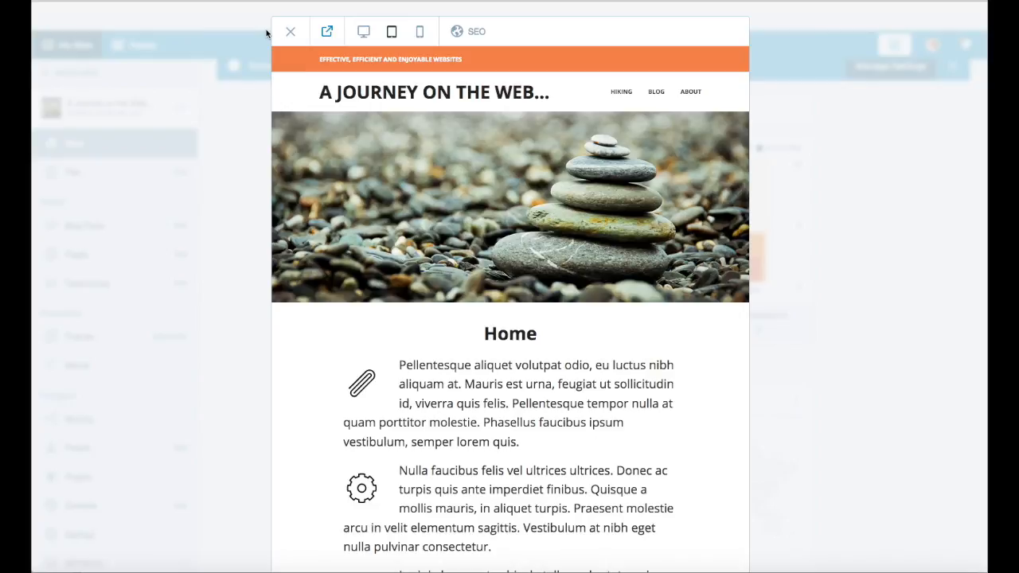
click(420, 31)
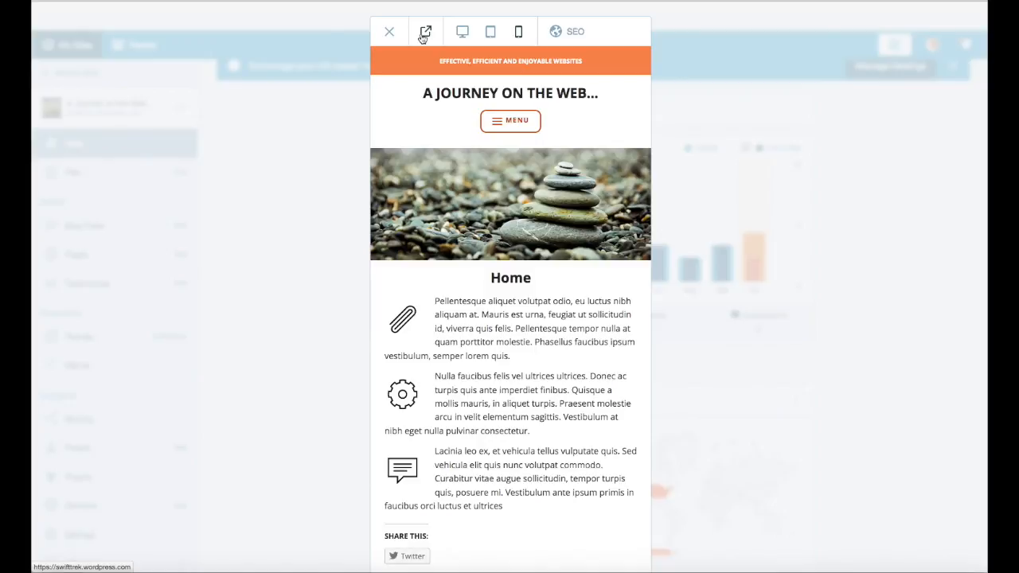
click(460, 32)
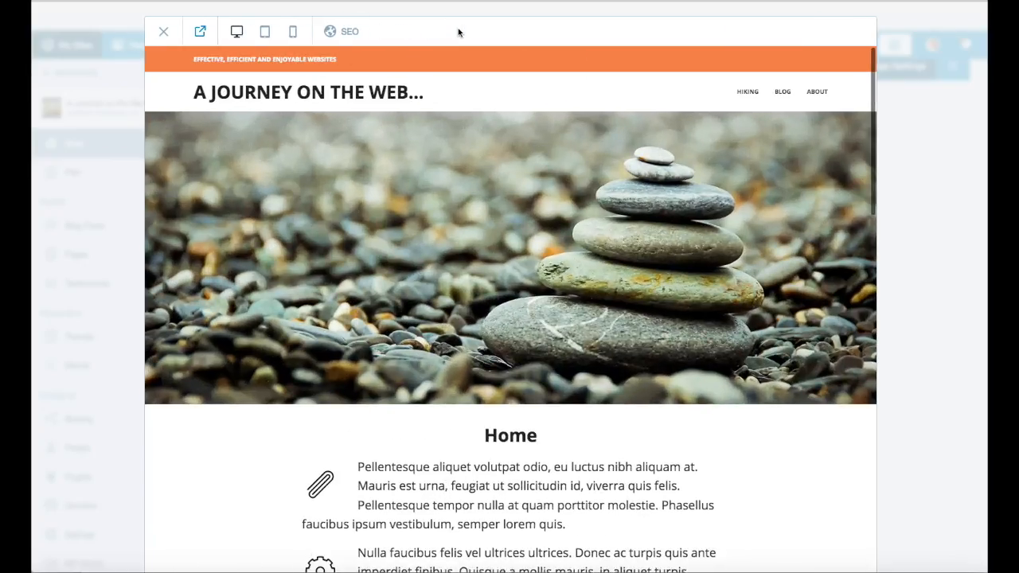
Compare the Recent Posts section of the home page in the desktop, tablet and phone previews.
scroll(763, 218, down, 3)
scroll(763, 221, down, 2)
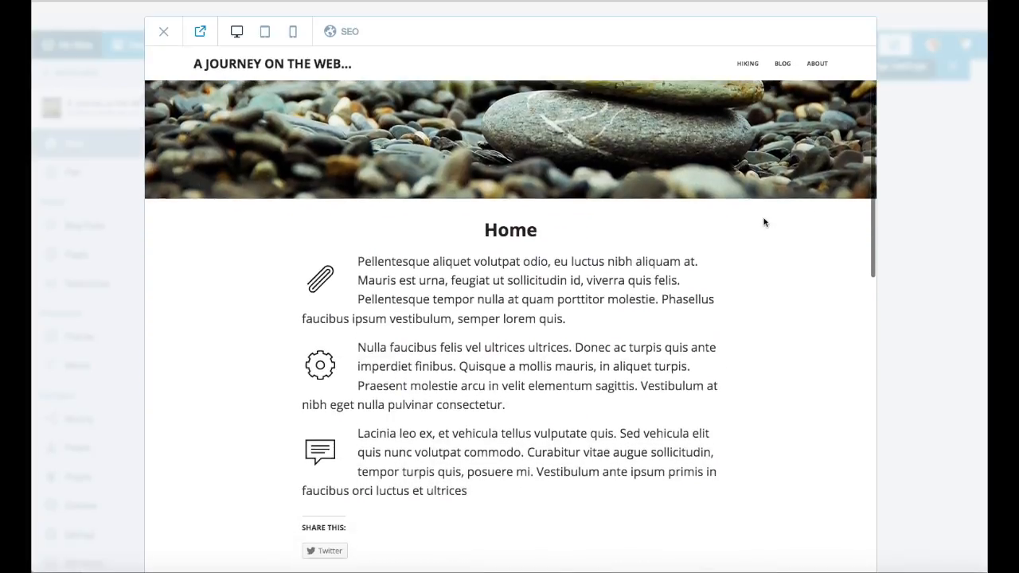
scroll(764, 221, down, 1)
scroll(763, 222, down, 1)
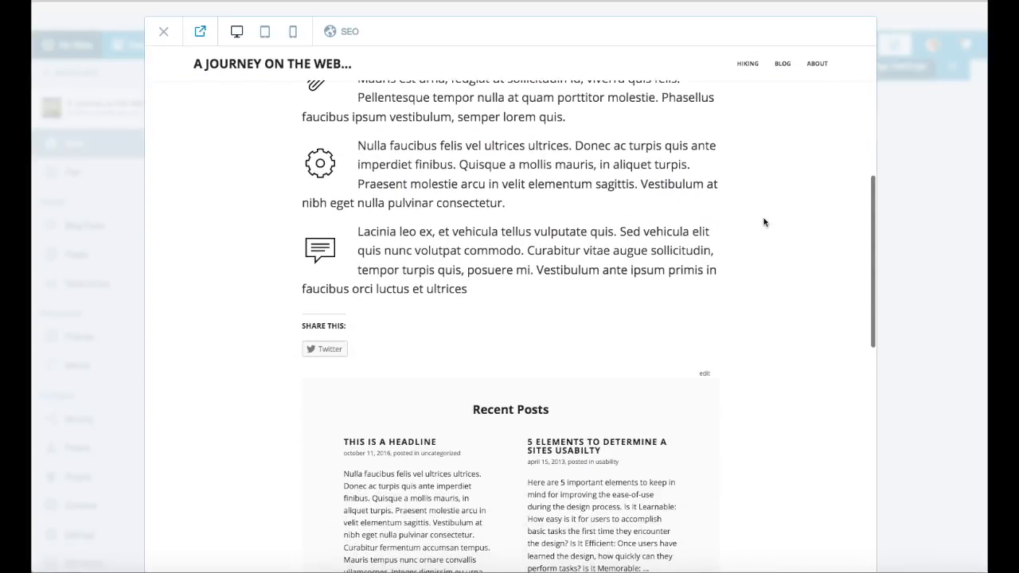
click(265, 32)
scroll(523, 197, down, 8)
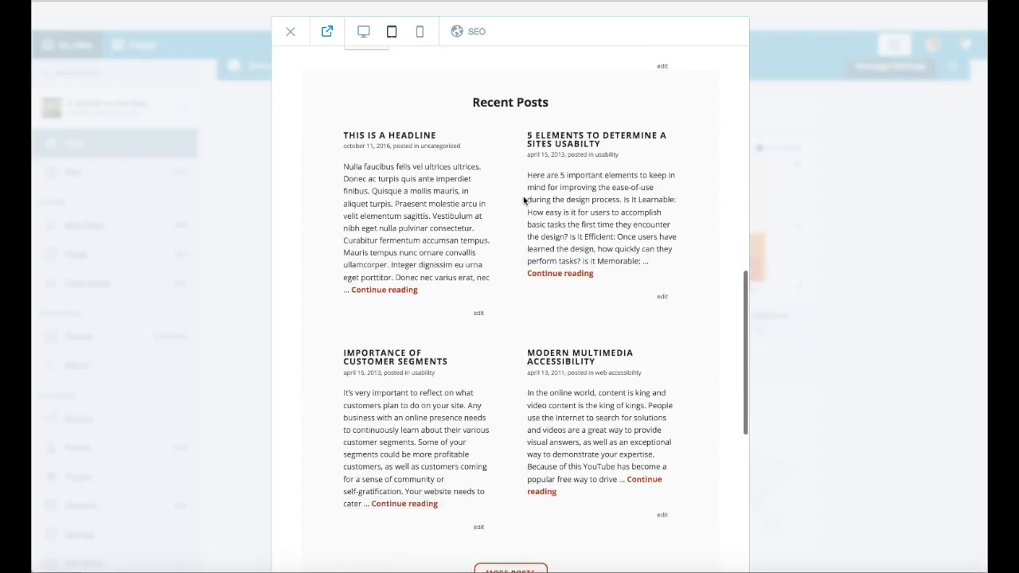
click(419, 31)
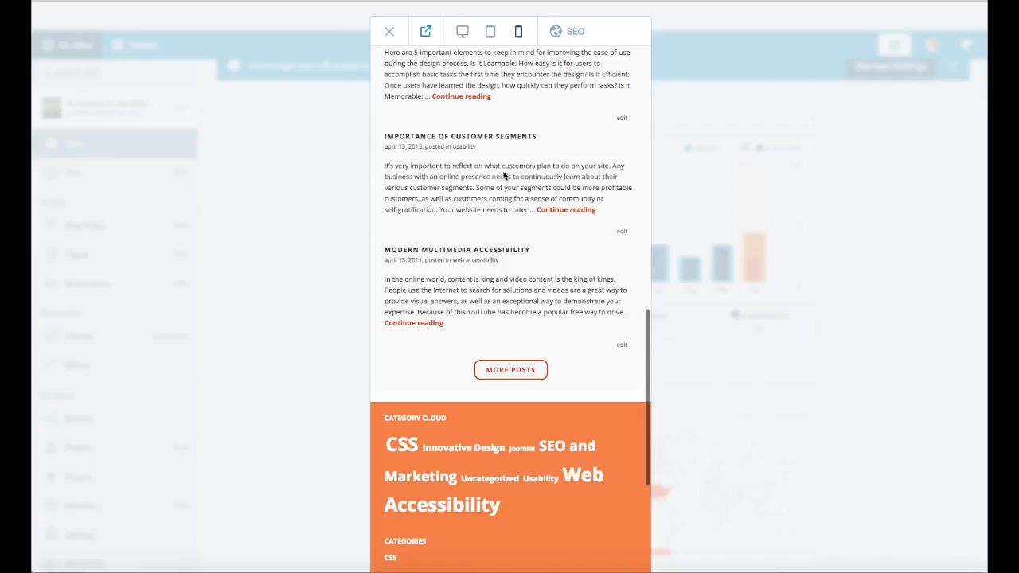
scroll(509, 170, up, 4)
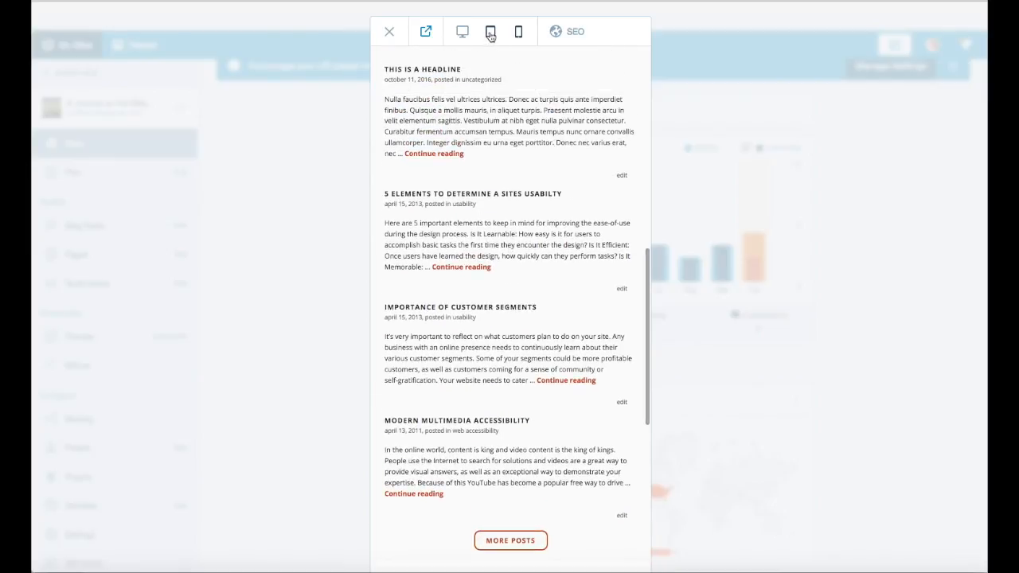
Compare the footer widget area of the home page in the tablet and phone previews.
click(490, 32)
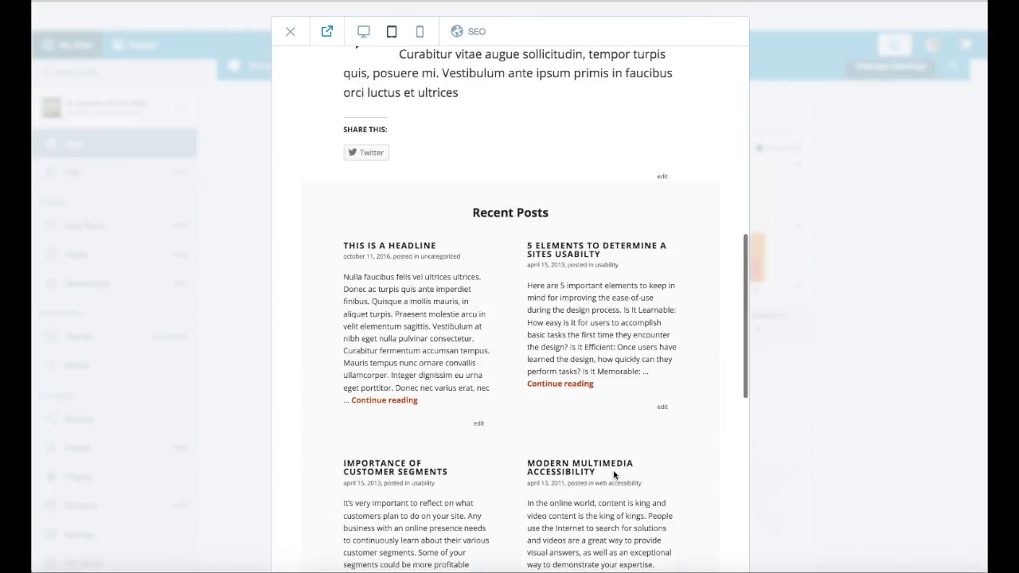
drag(745, 311, 754, 503)
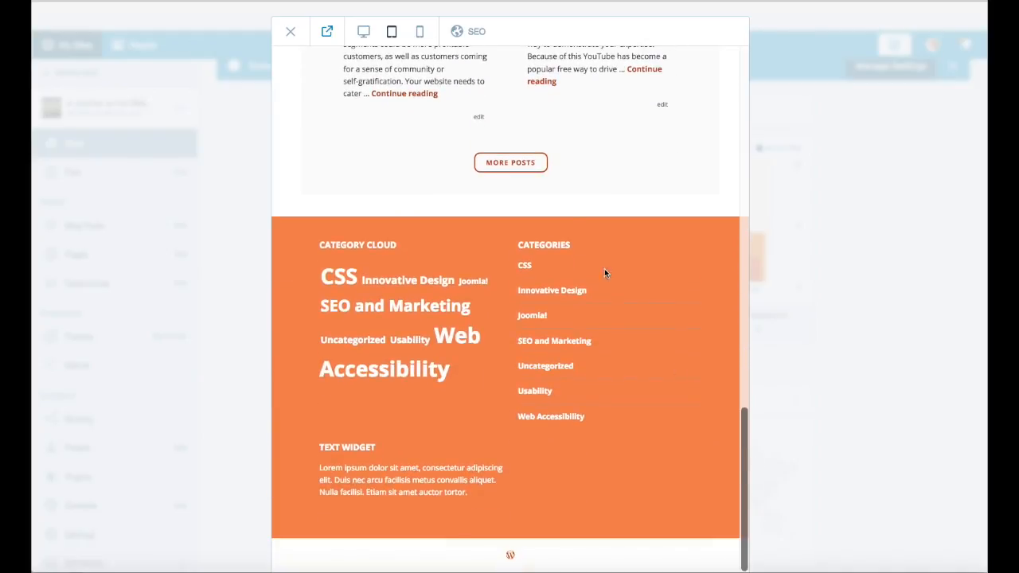
click(419, 33)
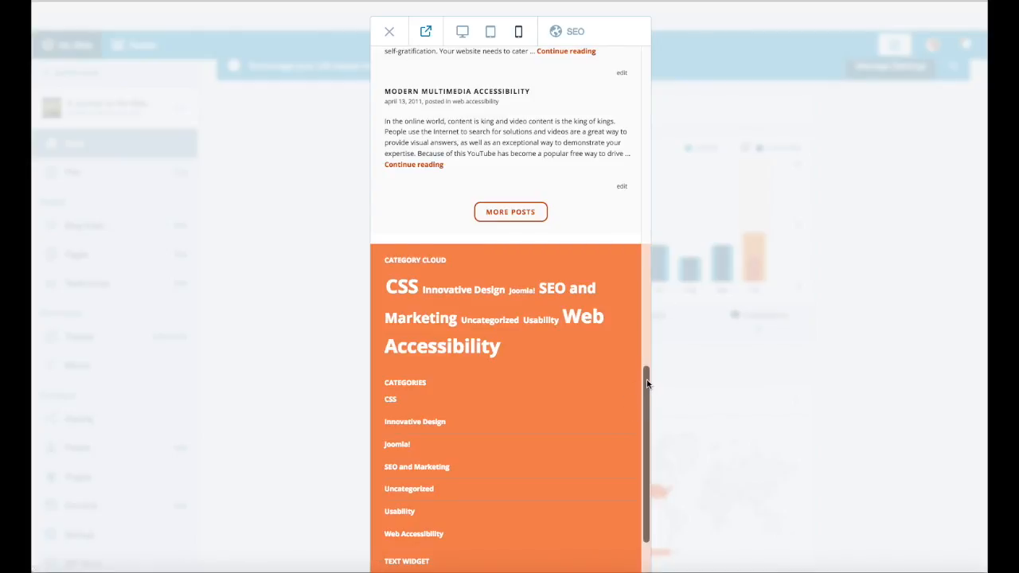
Examine the home page in the tablet preview, from the header image down to the Recent Posts section.
drag(648, 384, 651, 422)
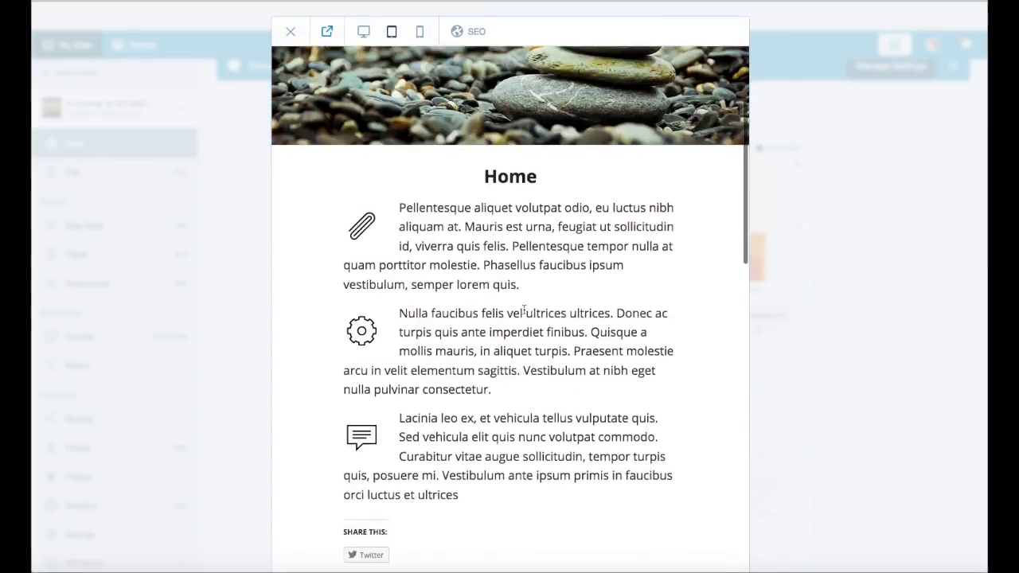
scroll(524, 310, up, 3)
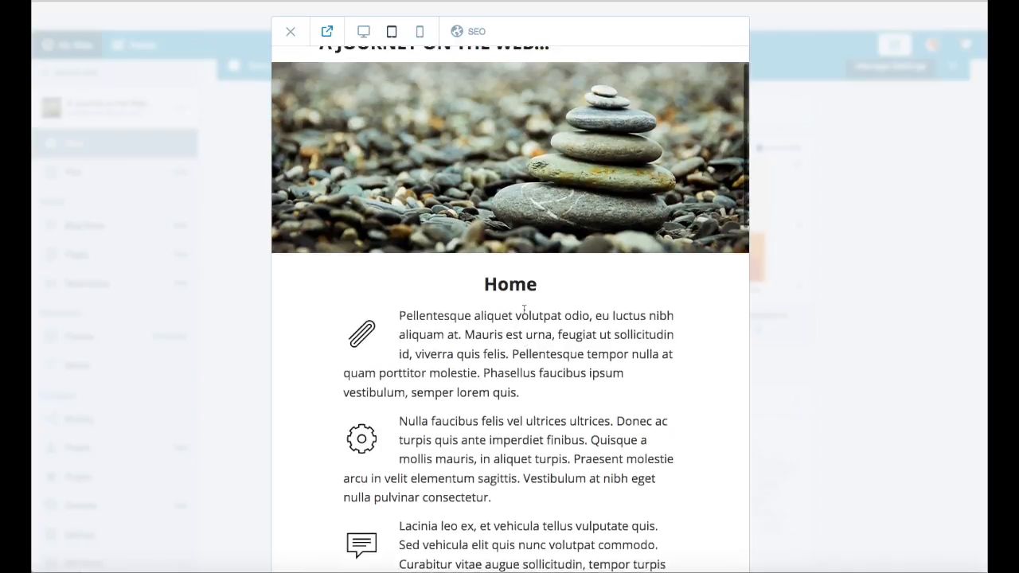
scroll(524, 311, up, 2)
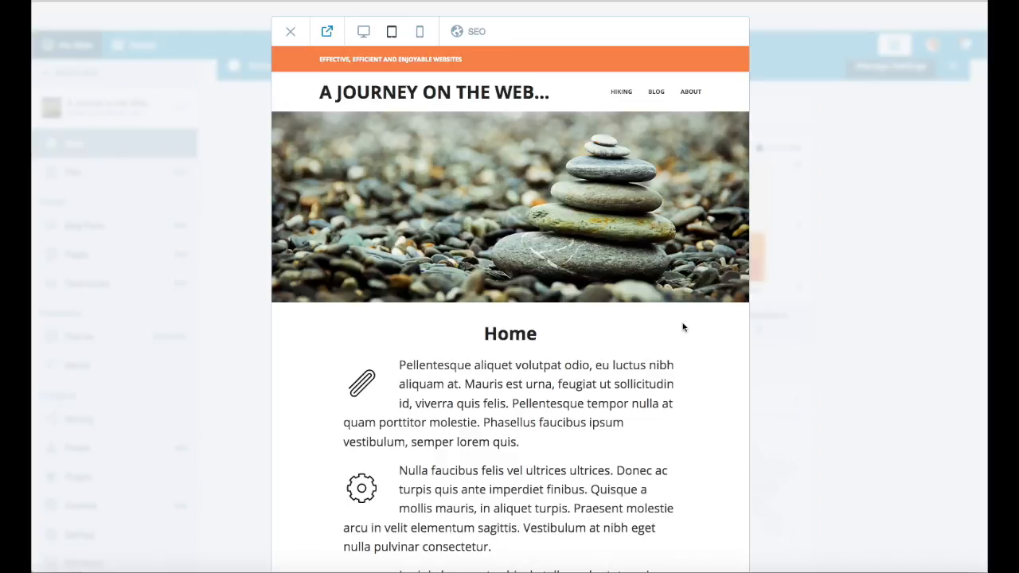
scroll(682, 327, down, 6)
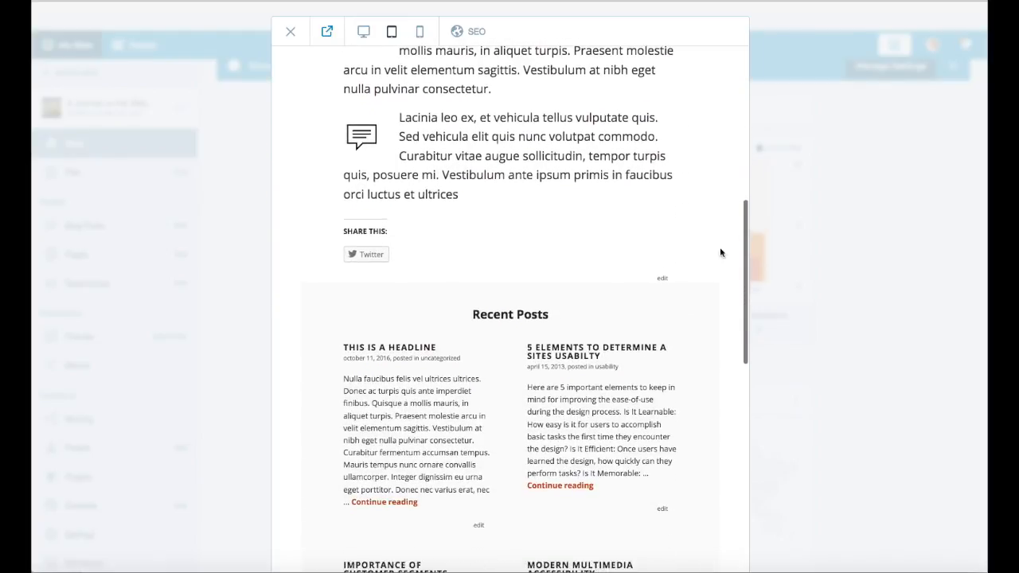
drag(744, 227, 743, 63)
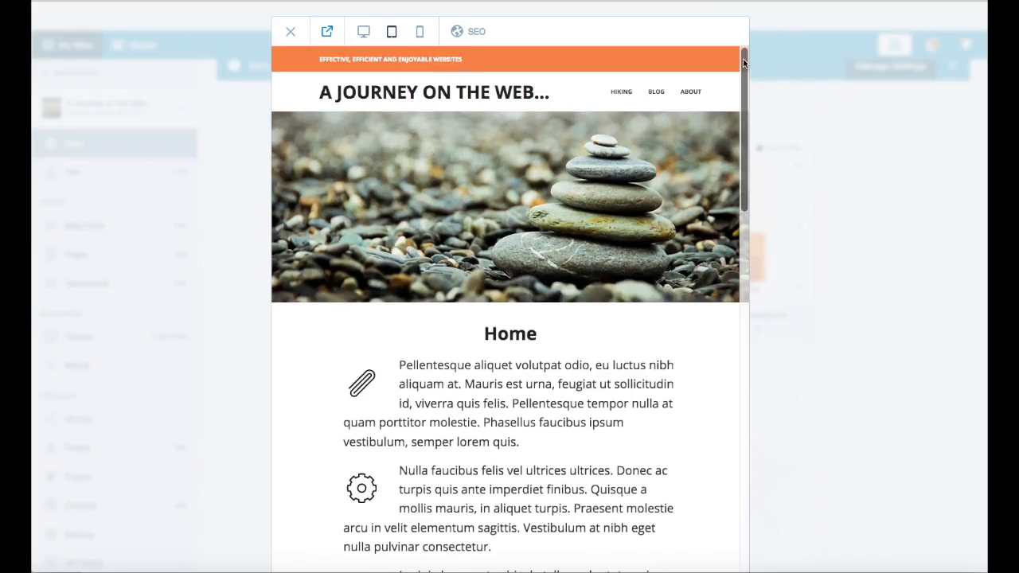
Compare the header and navigation of the home page in the phone, tablet and desktop previews, and open the SEO preview.
click(420, 31)
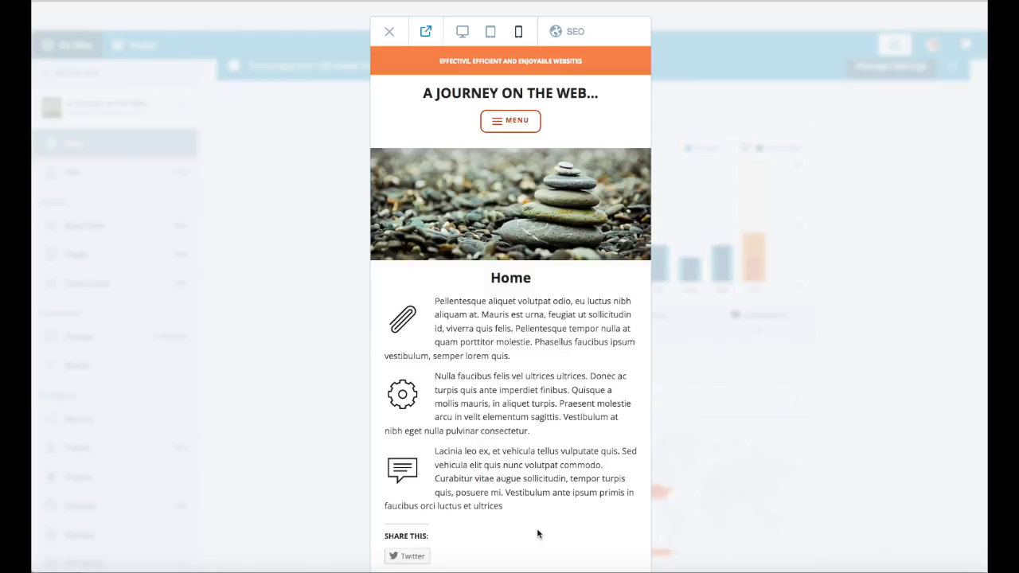
click(492, 36)
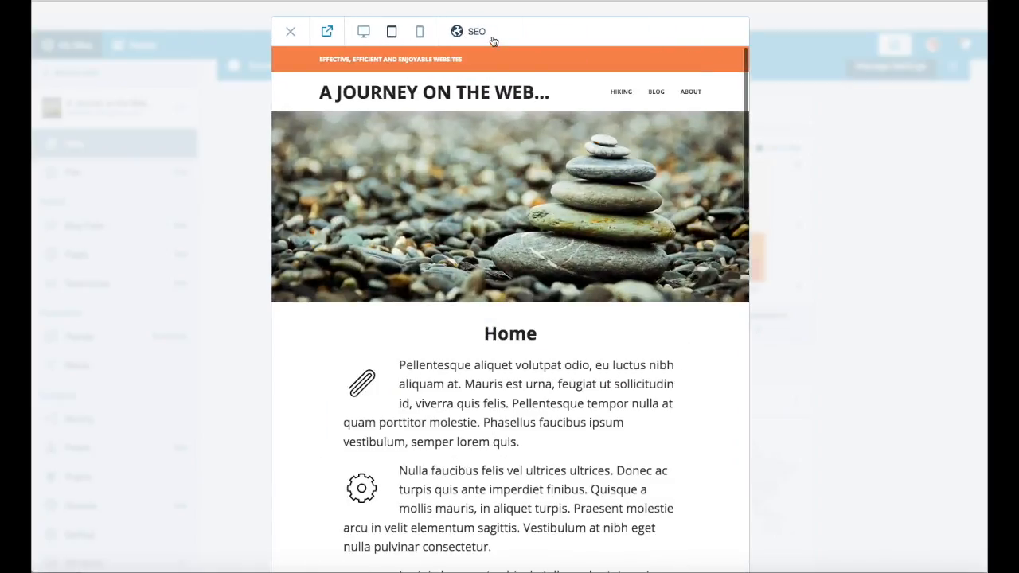
click(362, 35)
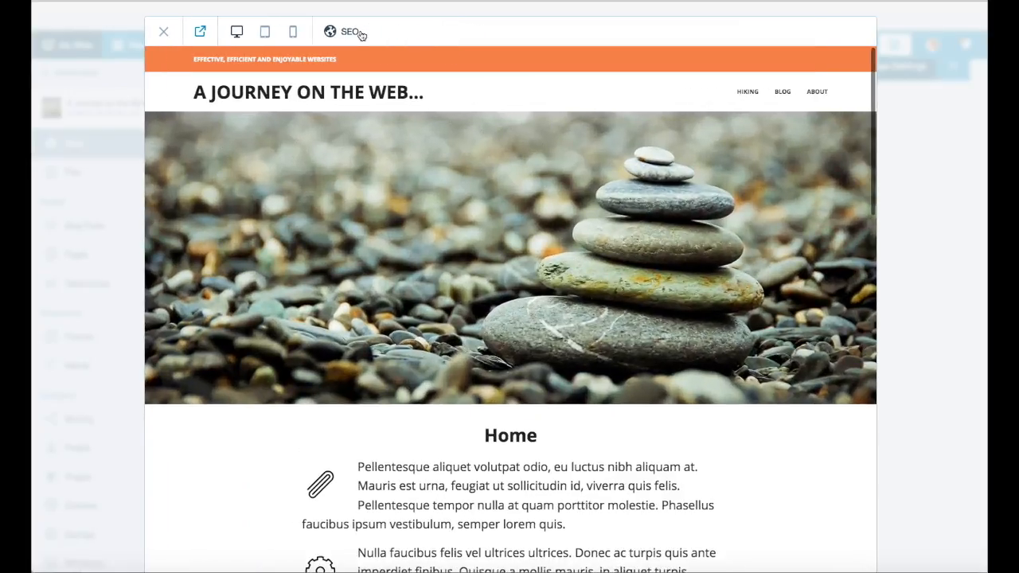
click(349, 34)
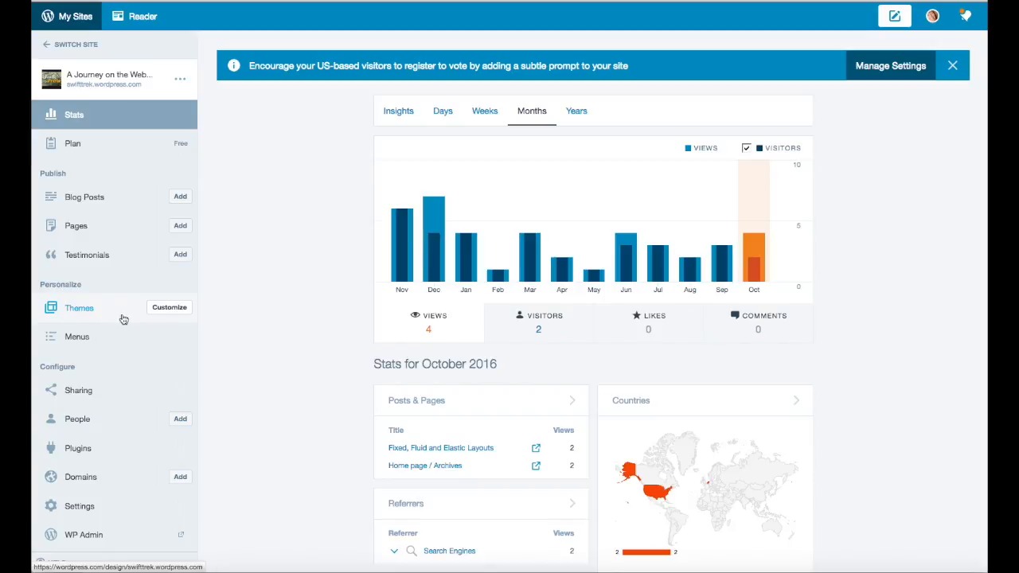
Open the site's theme customizer and look over the home page in its live preview.
click(170, 308)
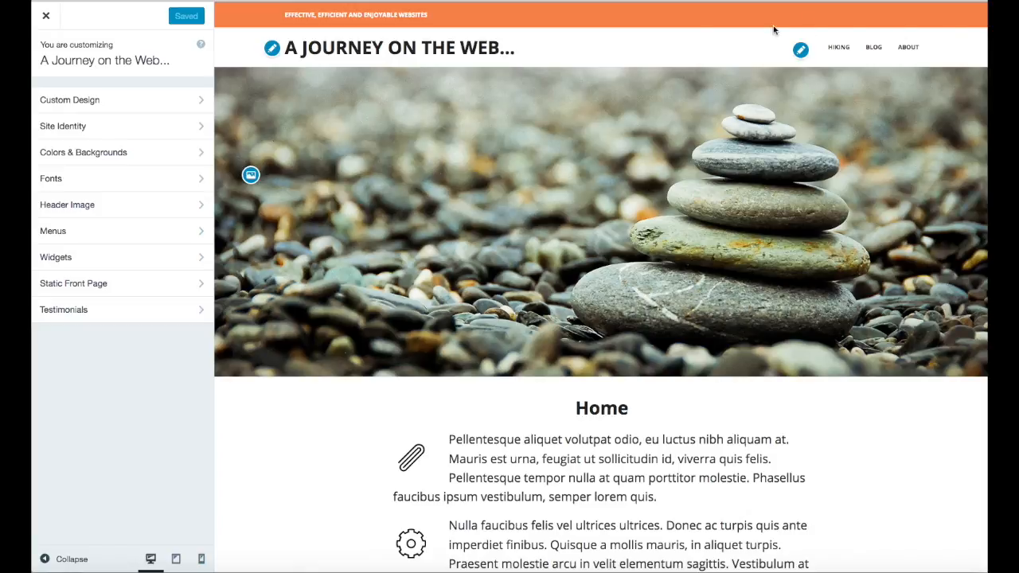
scroll(573, 350, down, 8)
scroll(575, 326, up, 10)
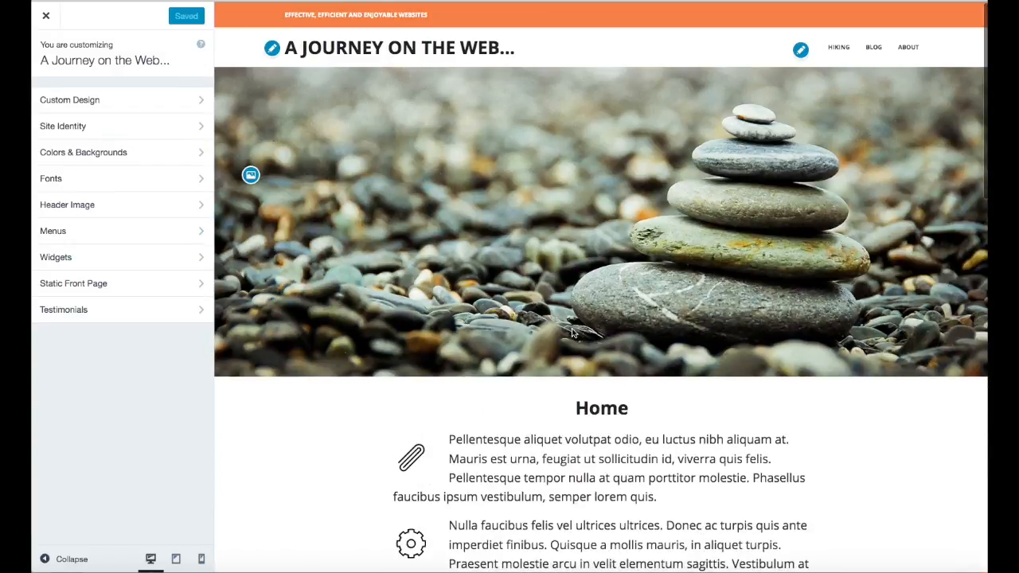
Check the customizer's live preview at phone, tablet and desktop sizes, and view the Custom Design section.
click(201, 559)
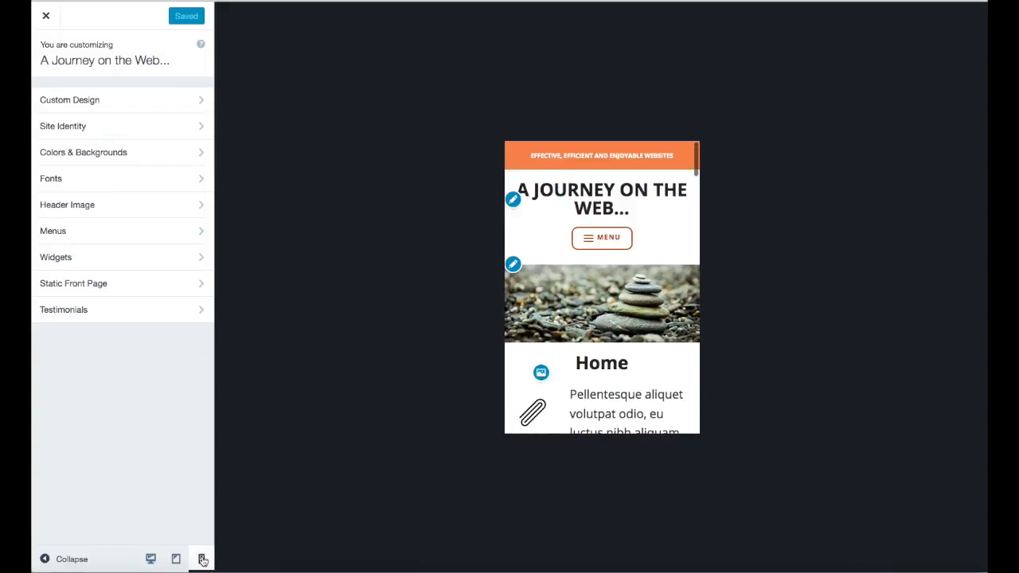
click(175, 559)
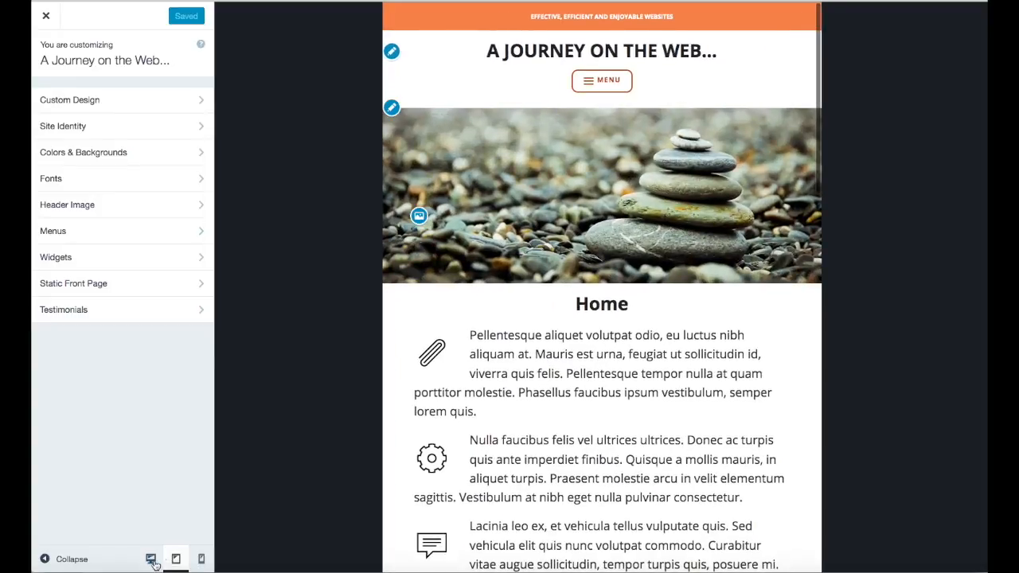
click(151, 559)
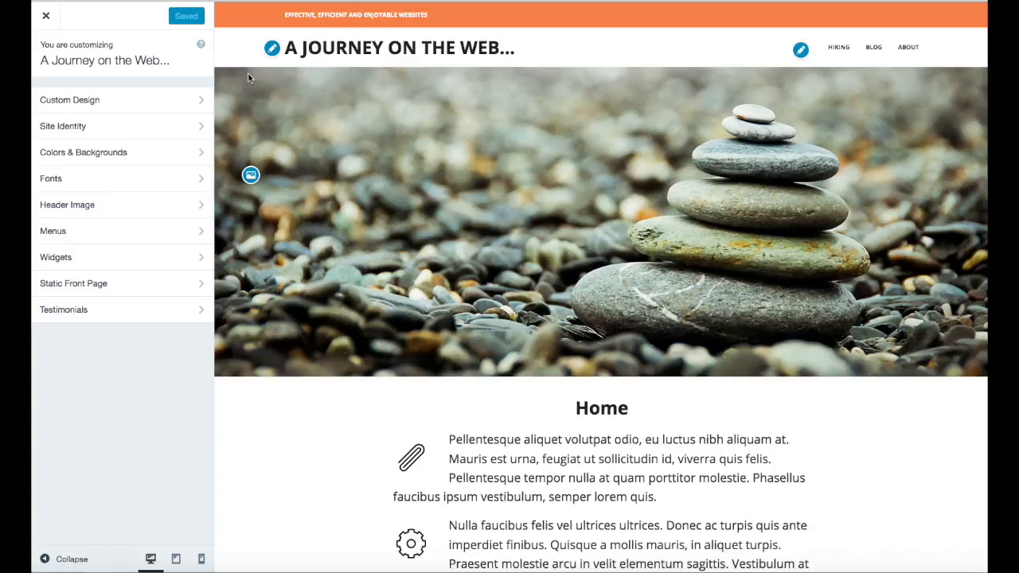
click(199, 101)
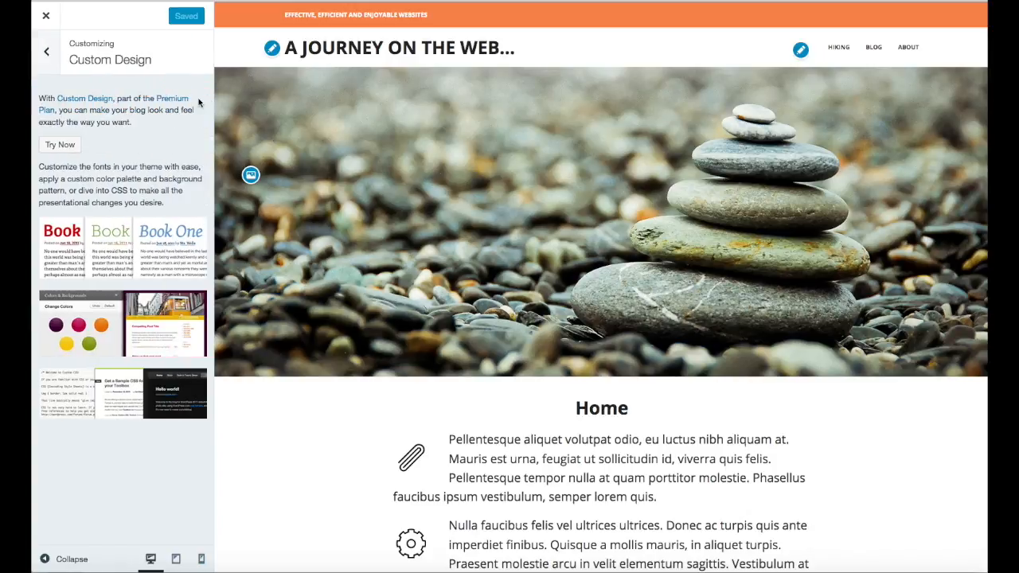
click(49, 55)
In Site Identity, upload SwiftTrelLogoEmail.png for the logo from SwiftTrek Business Info > Logo > Final Dotted Logo Files on the Desktop.
click(158, 125)
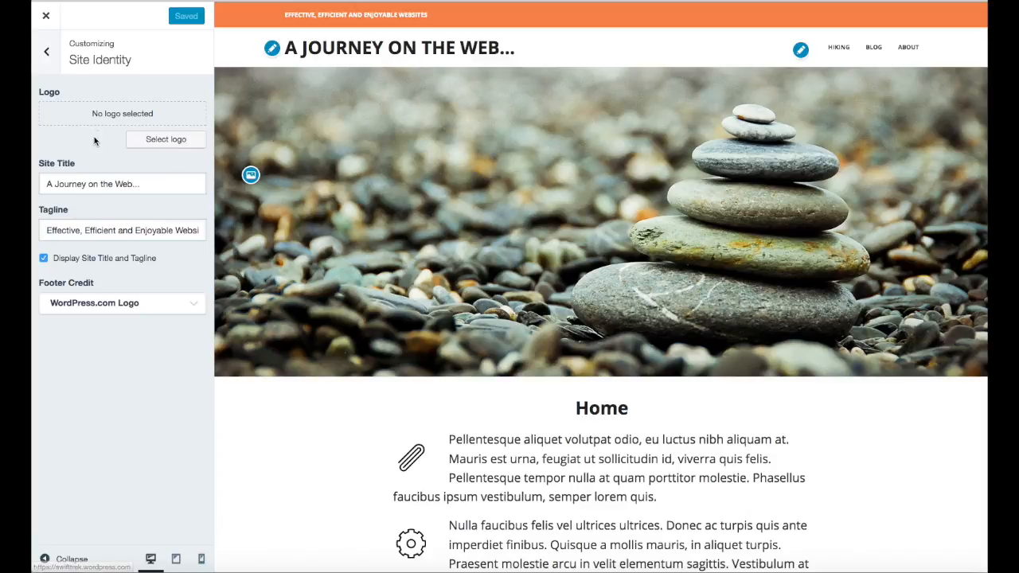
click(179, 140)
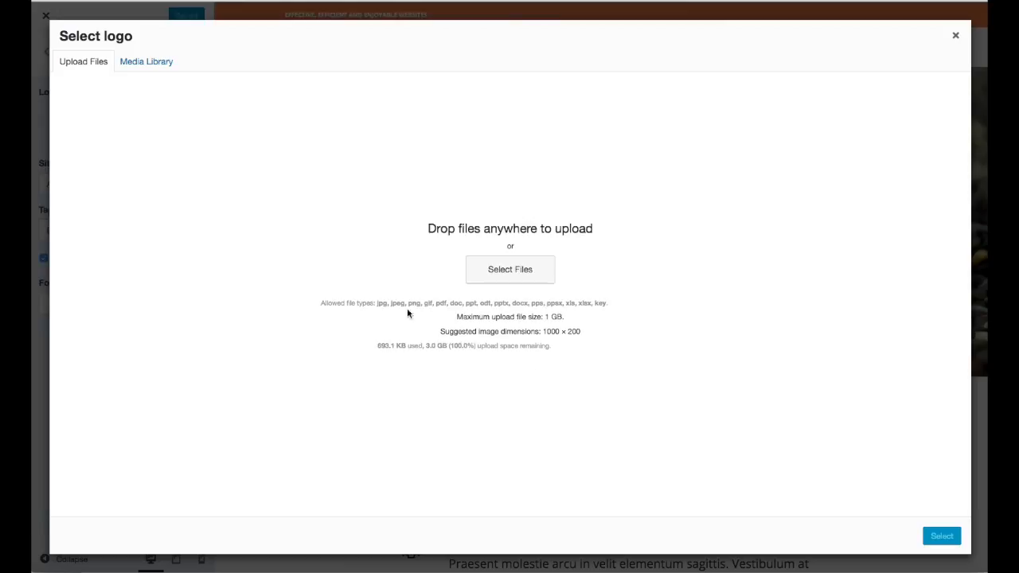
click(531, 274)
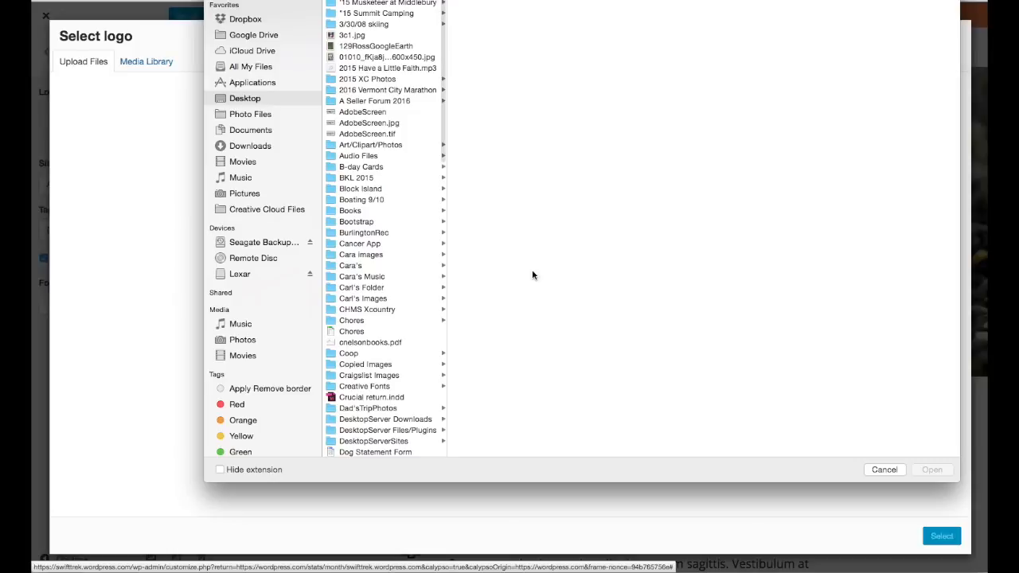
scroll(319, 151, down, 3)
scroll(412, 171, down, 1)
scroll(412, 171, down, 15)
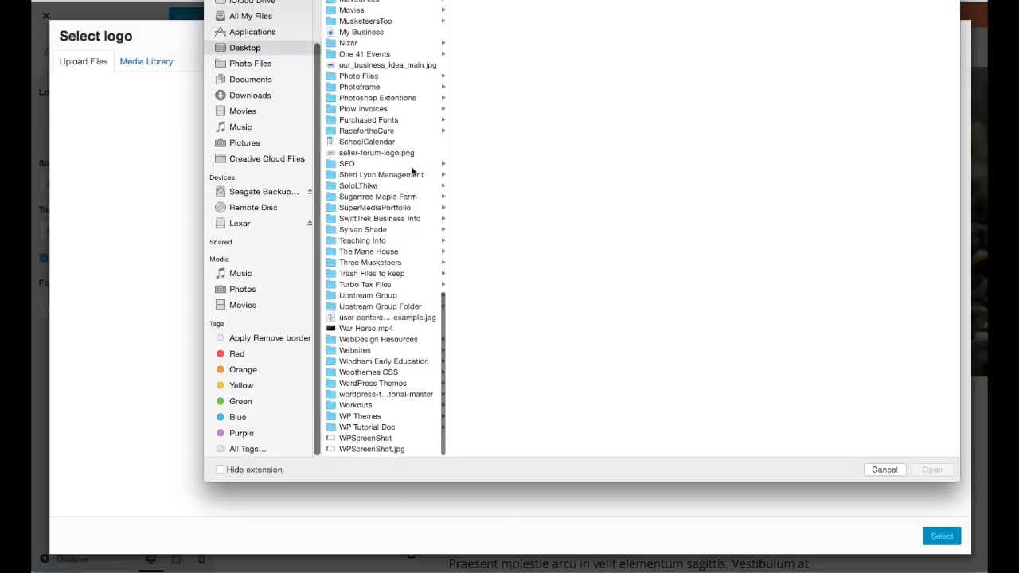
click(372, 221)
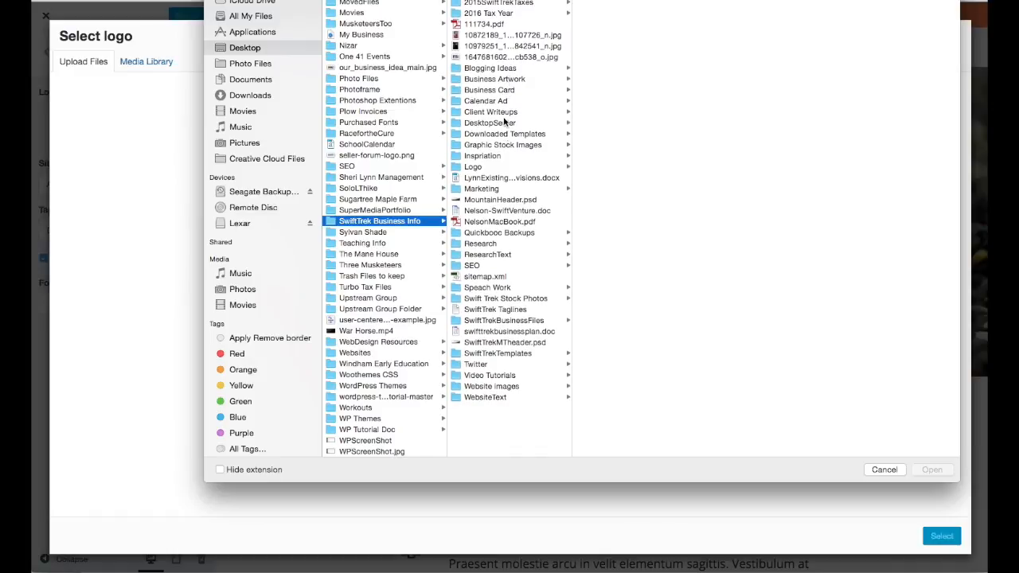
click(495, 169)
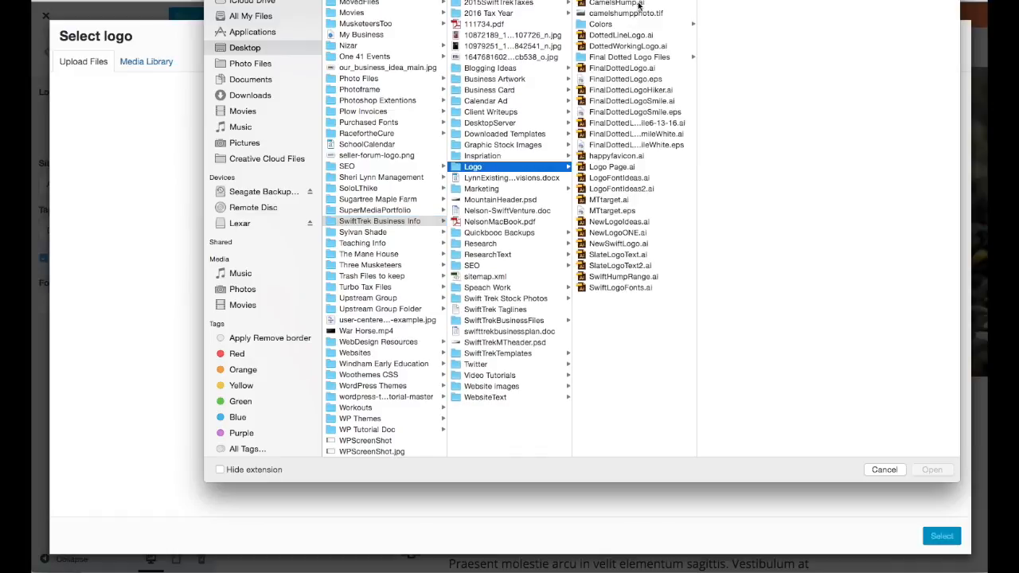
click(656, 60)
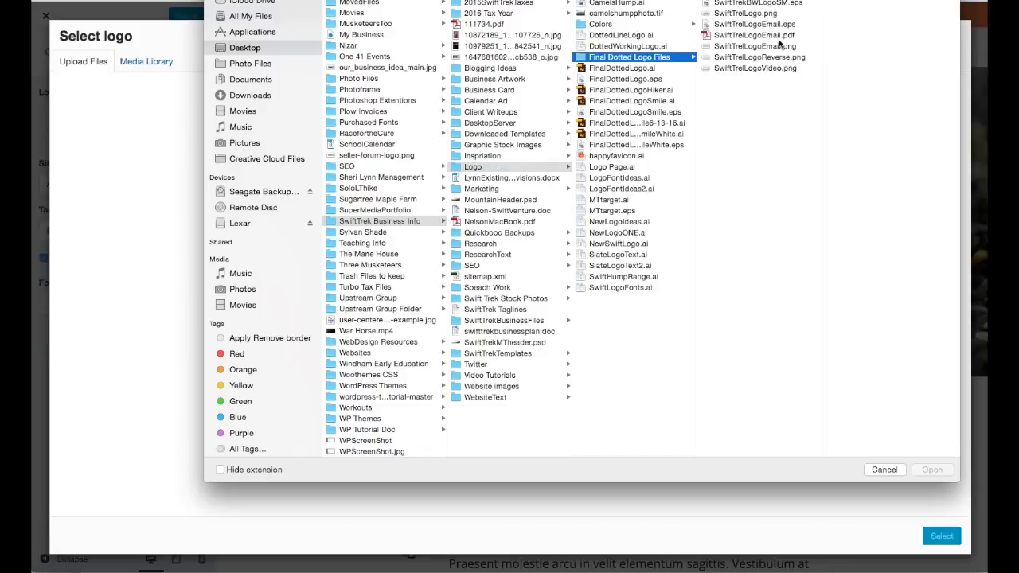
click(764, 47)
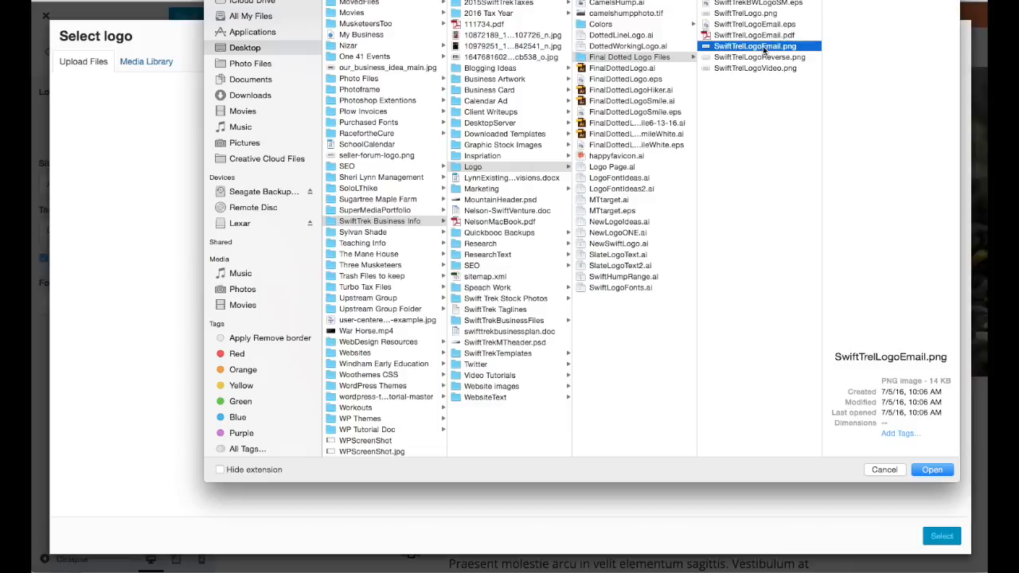
click(930, 470)
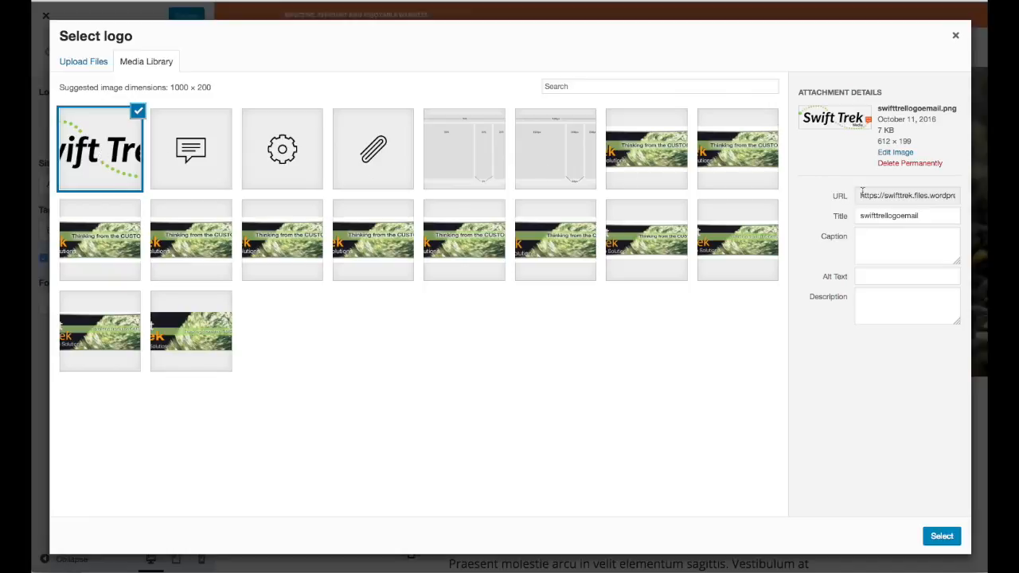
Set both the title and the alt text of the uploaded logo image to "Swift Trek Logo".
click(925, 216)
drag(919, 214, 834, 219)
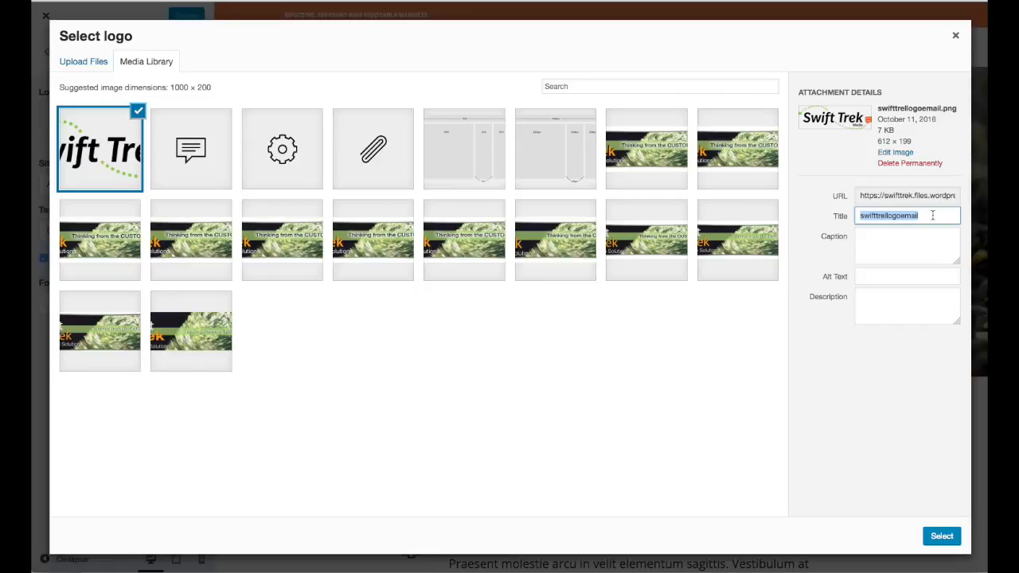
text(S)
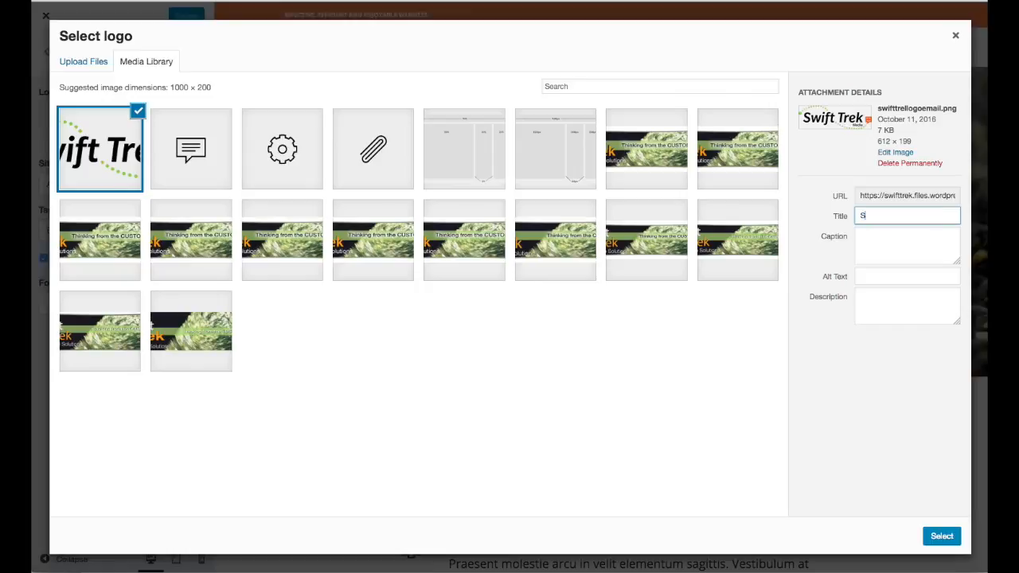
text(wift Trek Logo)
drag(933, 215, 849, 213)
key(ctrl+c)
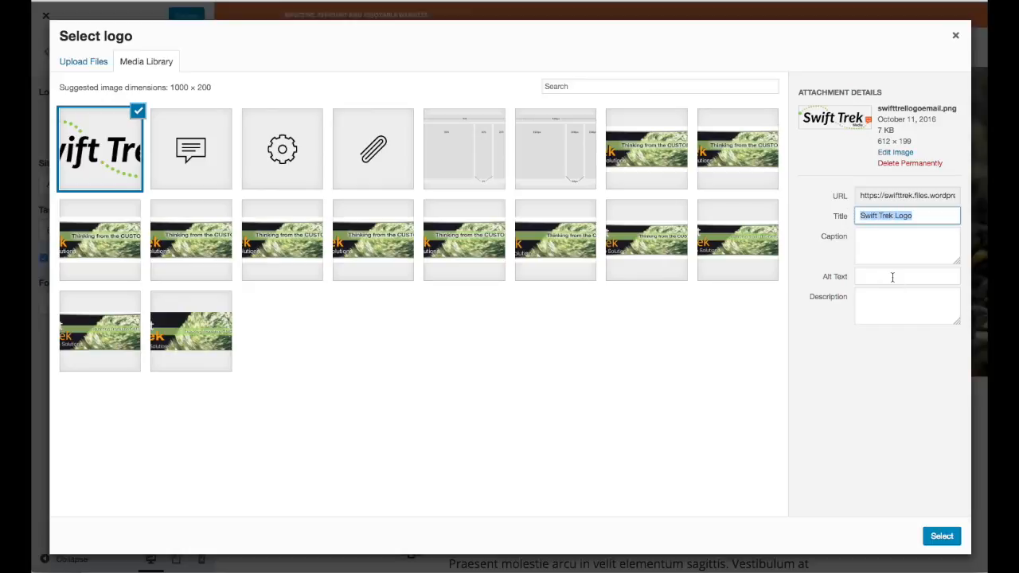
click(893, 277)
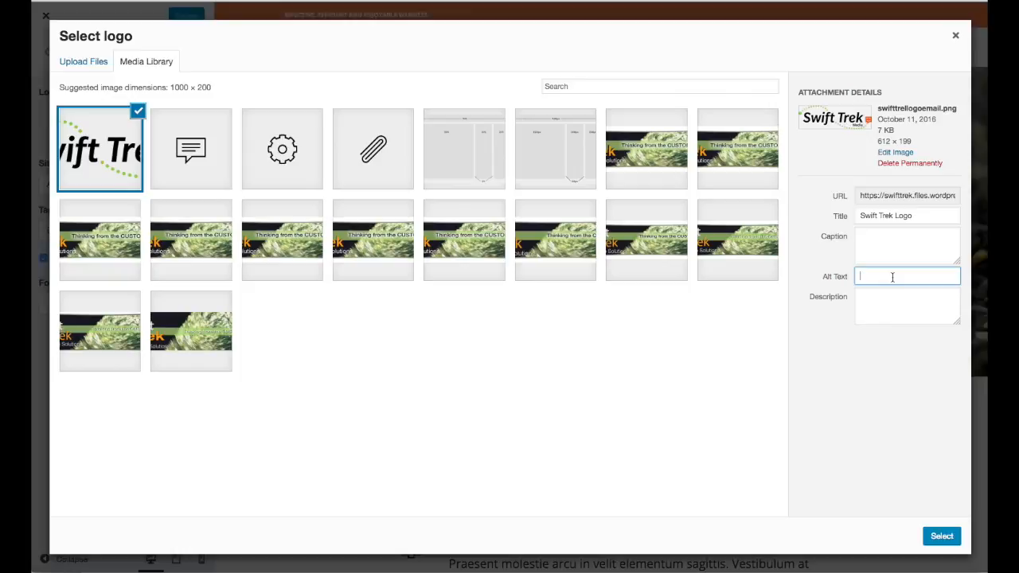
key(ctrl+v)
Select the uploaded image as the site logo, extending the crop area to the image's full height.
click(941, 537)
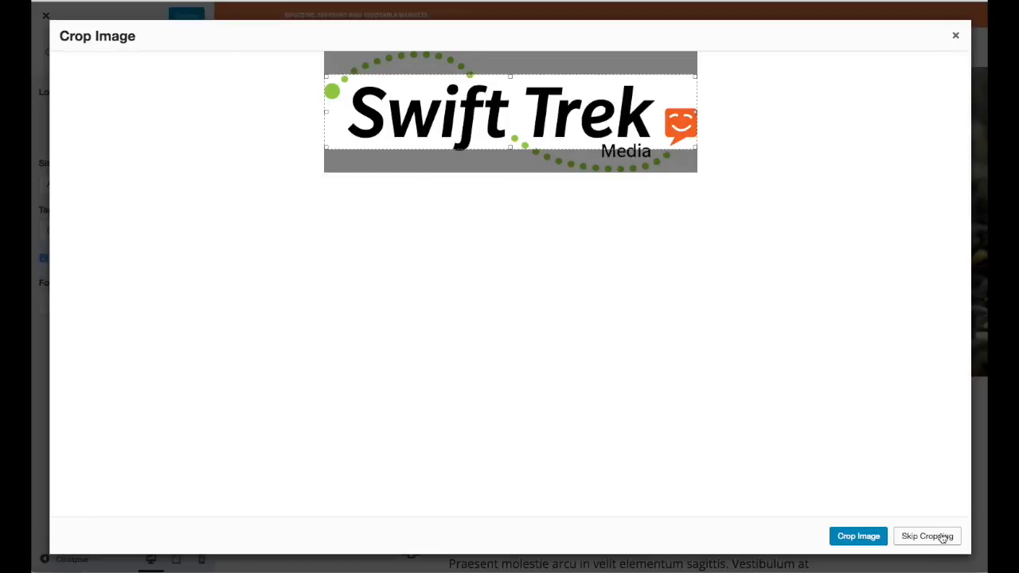
drag(510, 148, 511, 162)
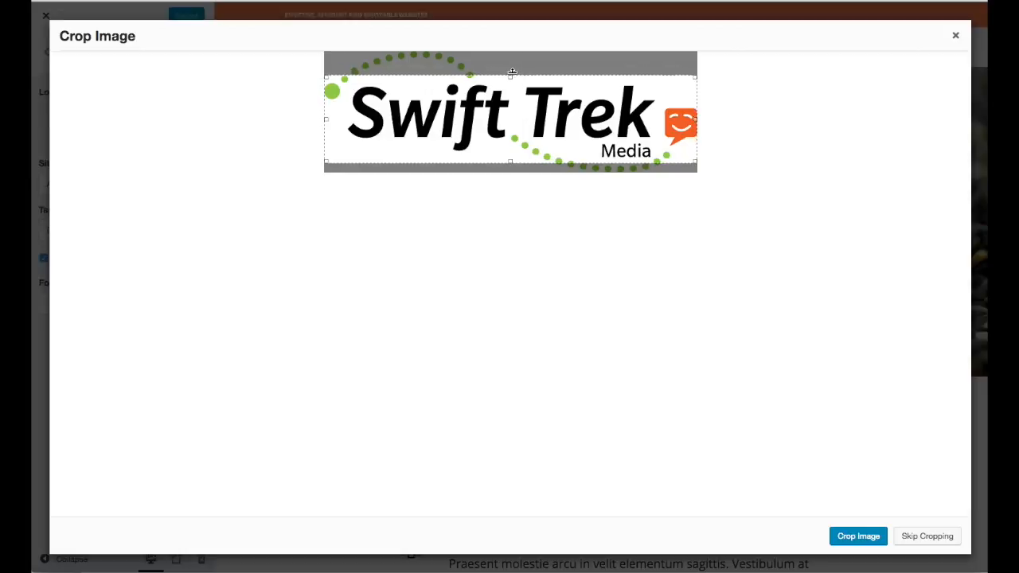
drag(512, 73, 512, 50)
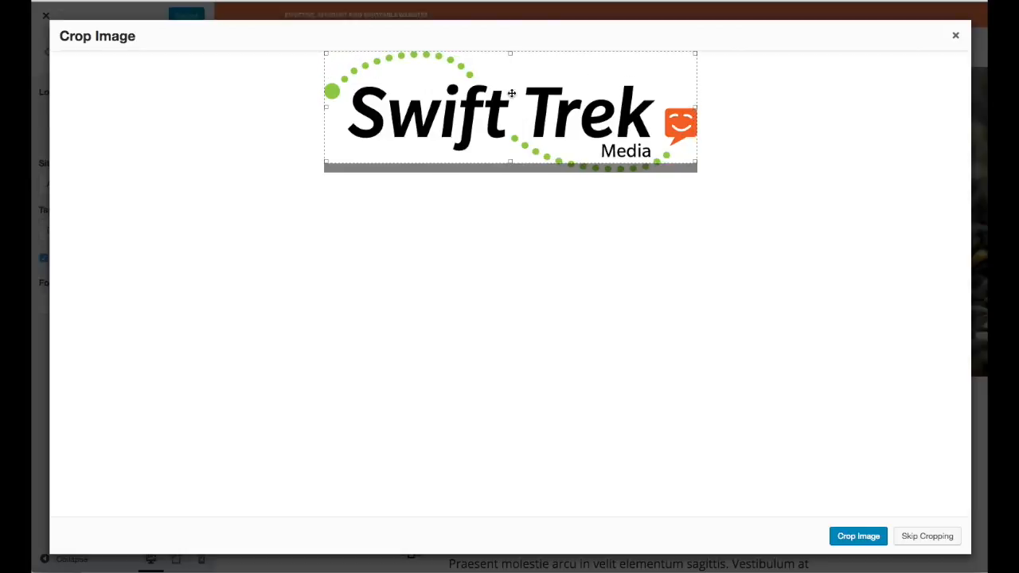
drag(510, 163, 512, 178)
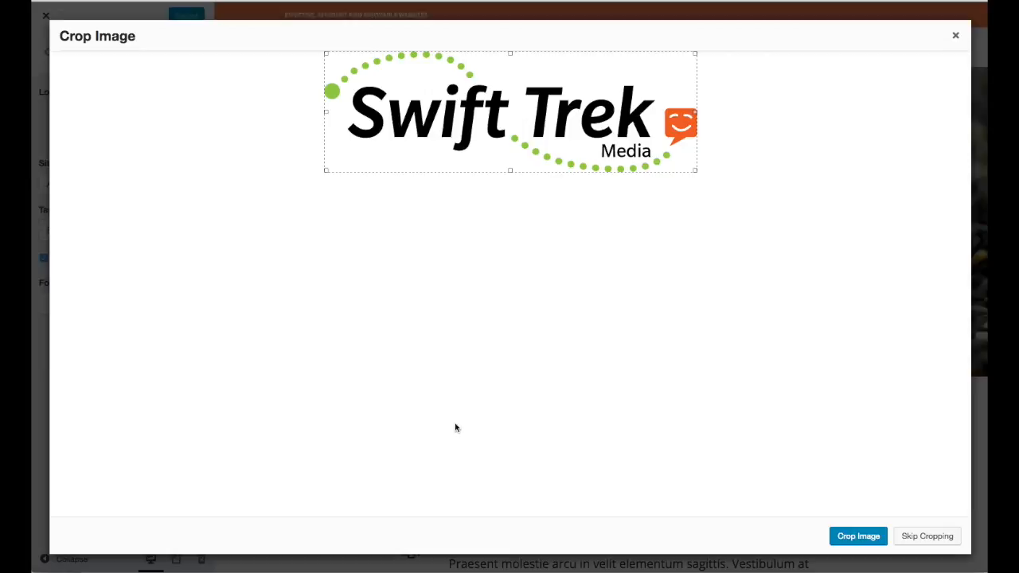
click(862, 538)
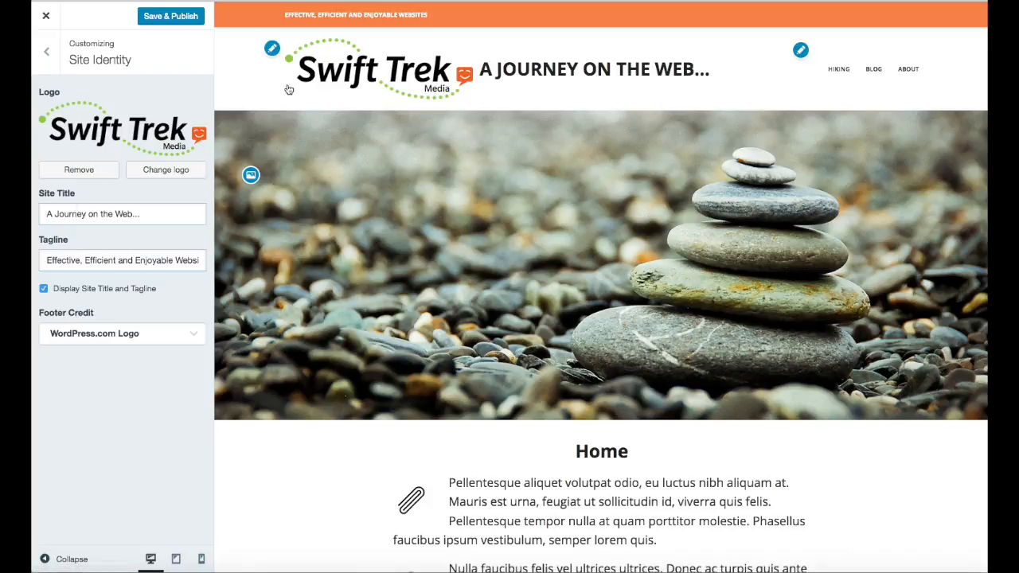
Clear the site title "A Journey on the Web..." in the Site Identity settings.
click(110, 214)
drag(140, 214, 46, 214)
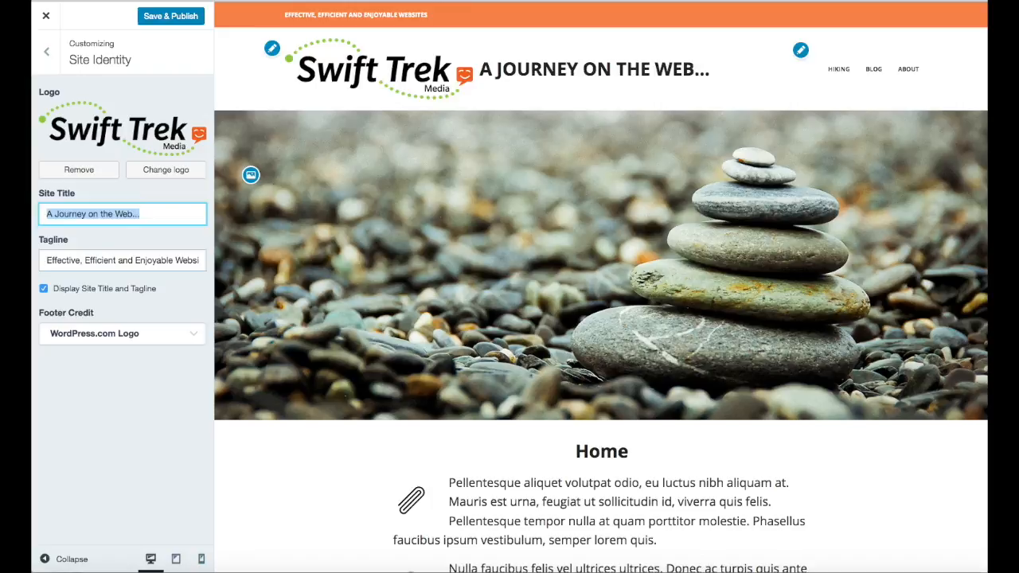
key(BackSpace)
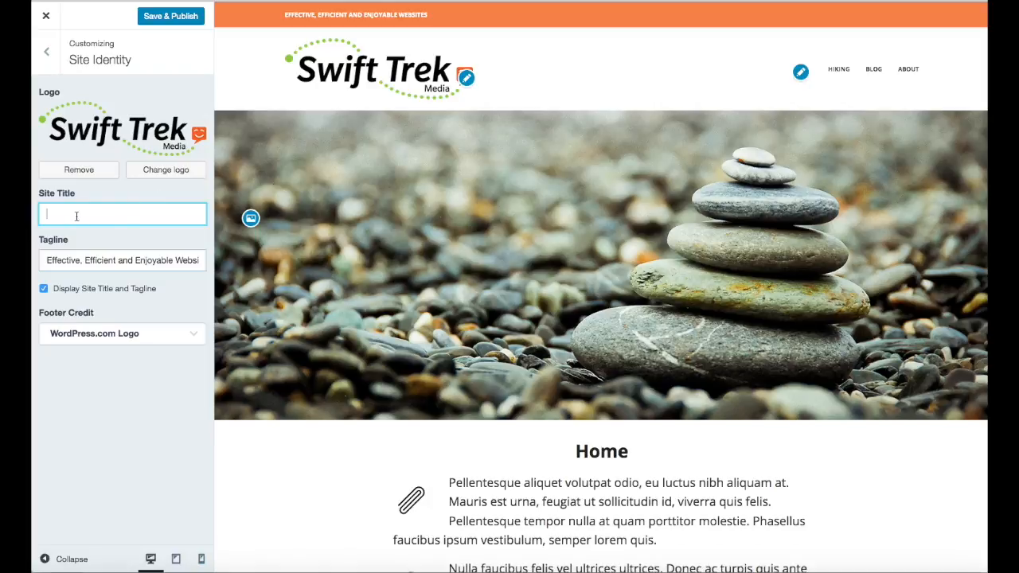
Change the site's footer credit to the plain WordPress.com text in the Site Identity settings.
click(157, 237)
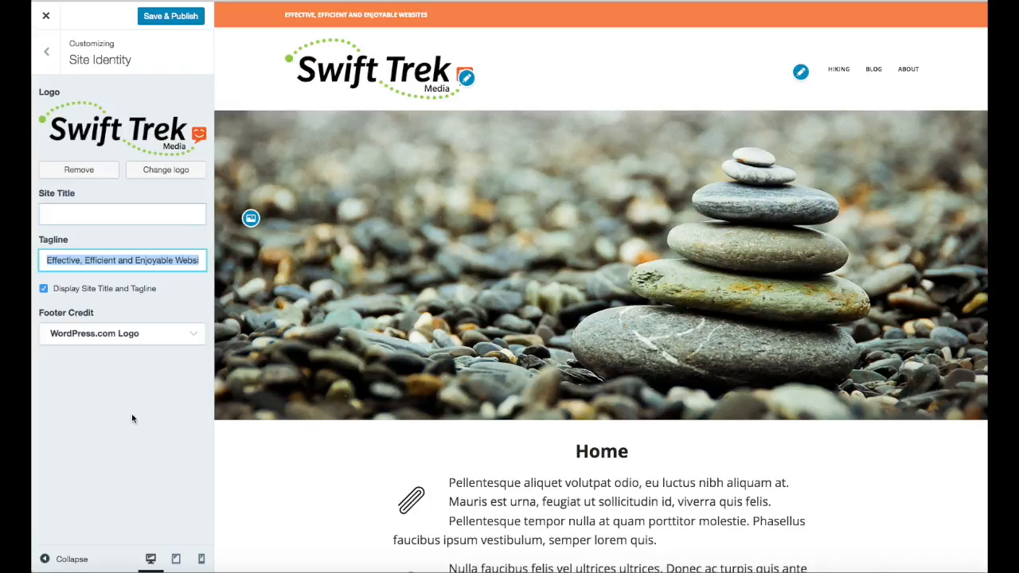
click(194, 334)
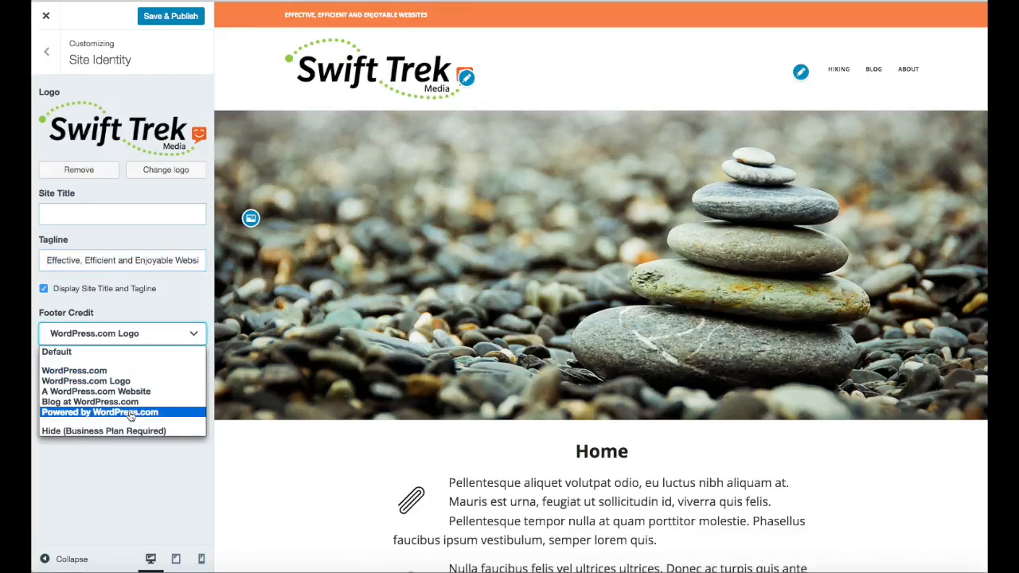
click(811, 446)
scroll(811, 447, down, 6)
scroll(811, 446, down, 8)
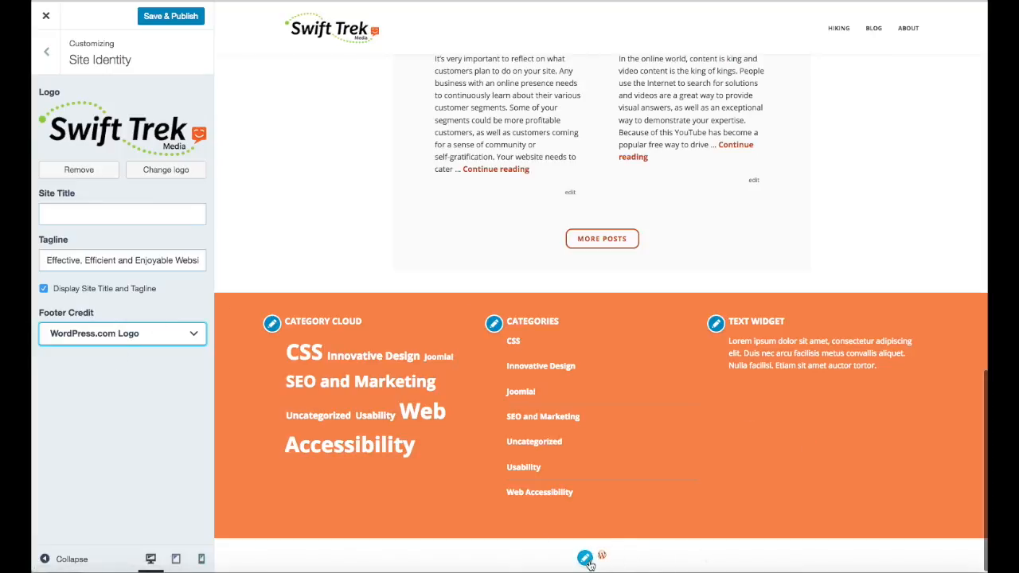
click(191, 334)
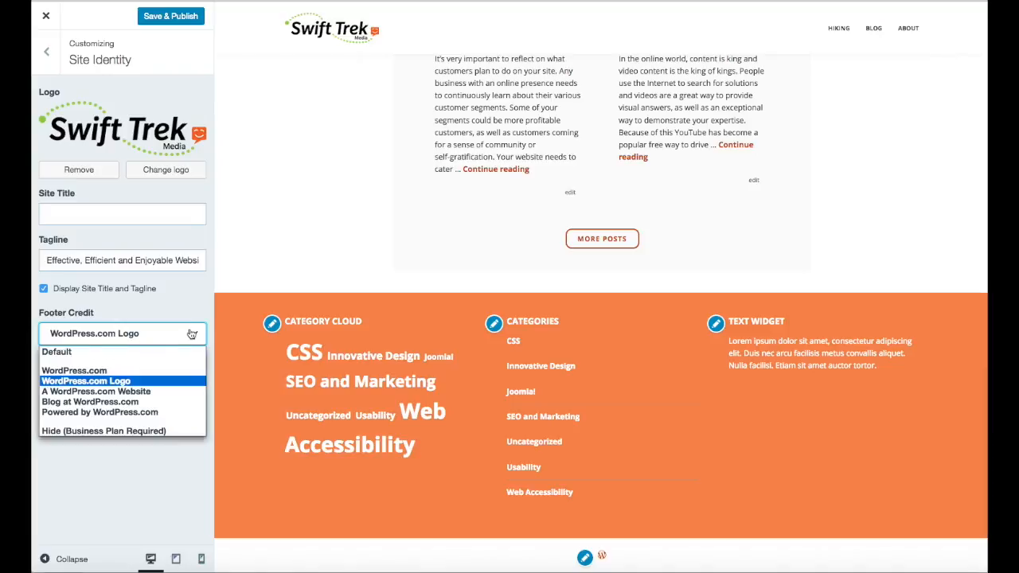
click(129, 371)
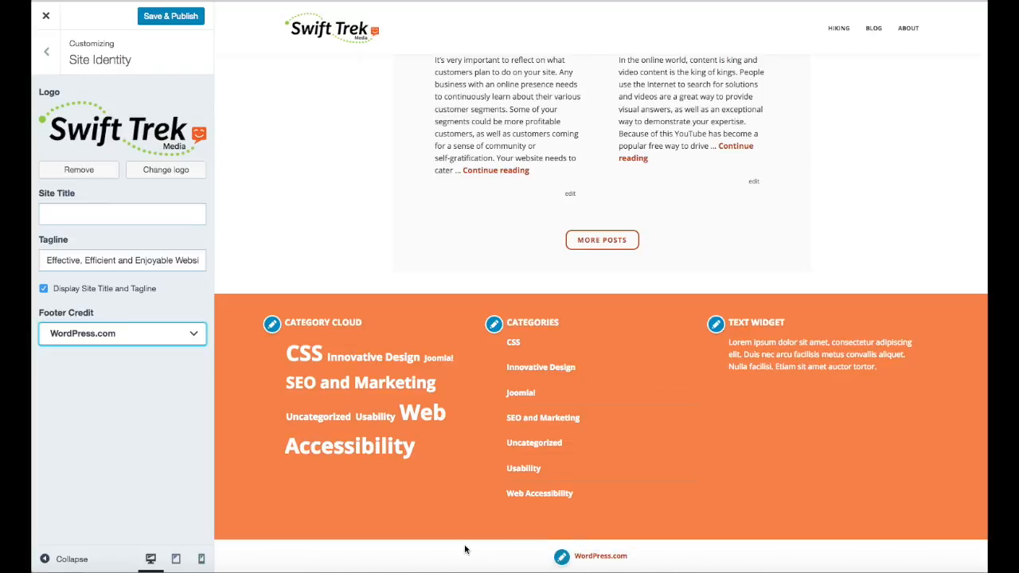
click(194, 336)
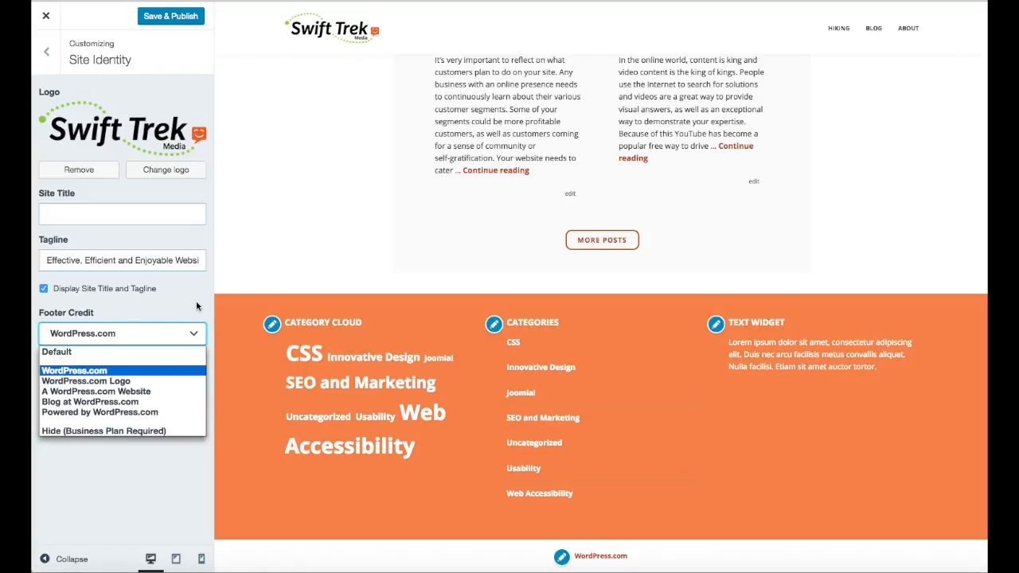
click(199, 306)
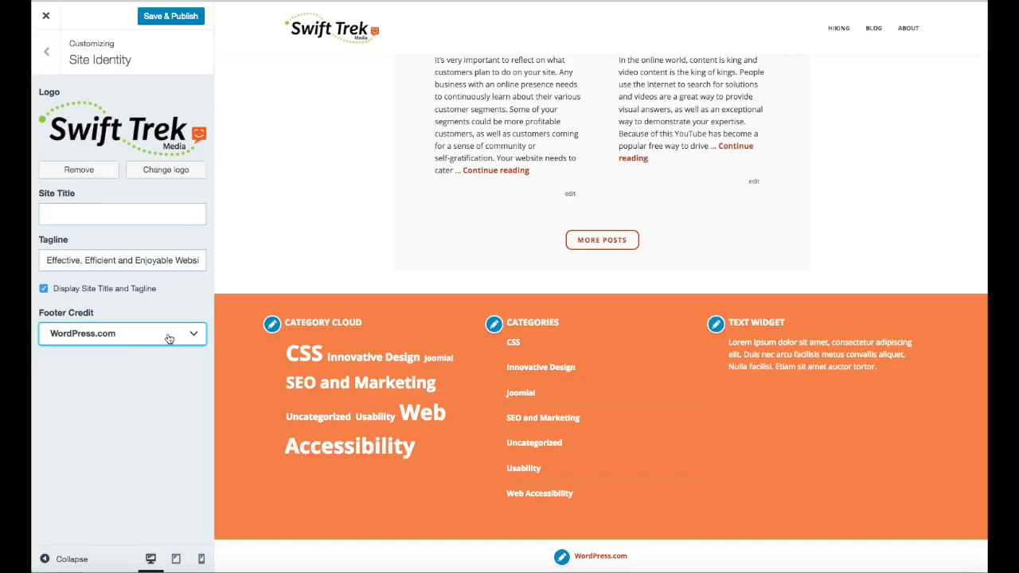
click(180, 372)
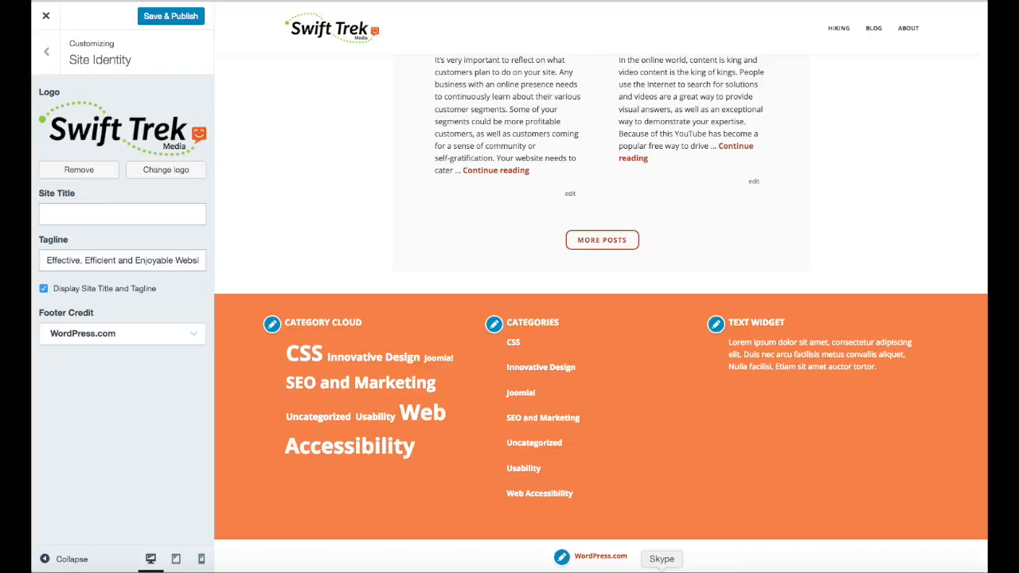
Save and publish the site identity changes, and open the Colors & Backgrounds settings.
scroll(383, 198, up, 1)
scroll(384, 199, up, 15)
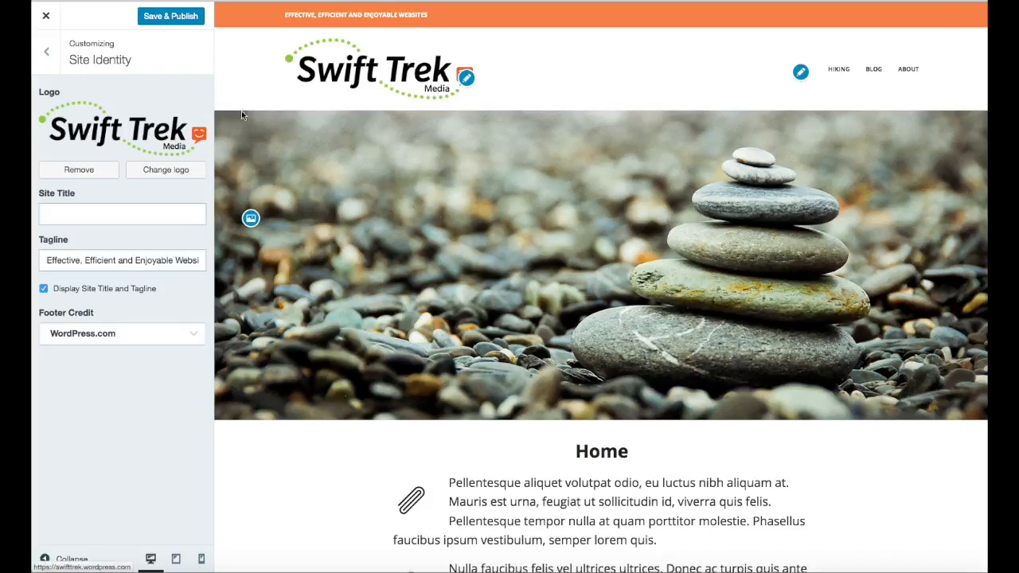
click(156, 16)
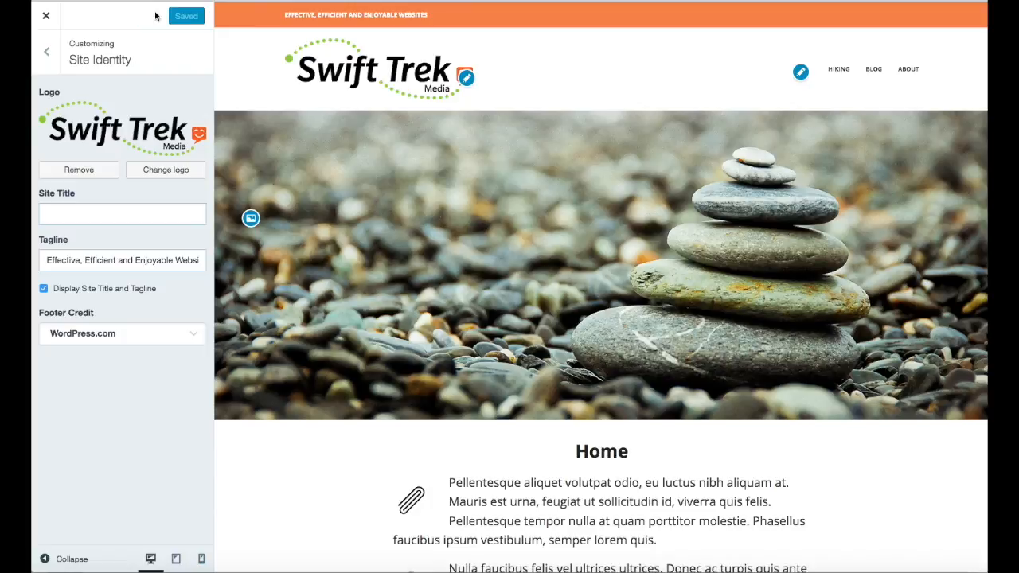
click(46, 52)
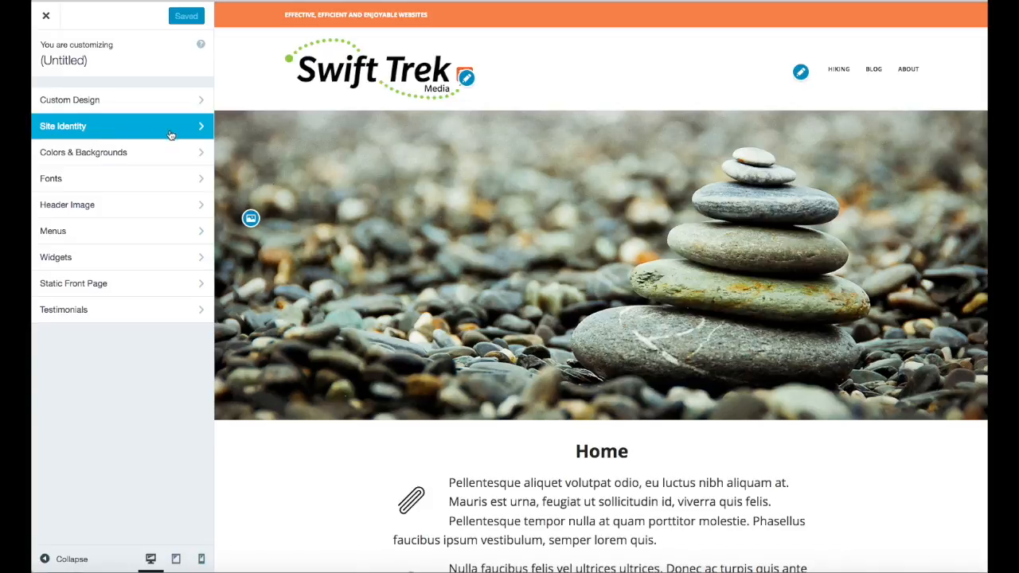
click(199, 152)
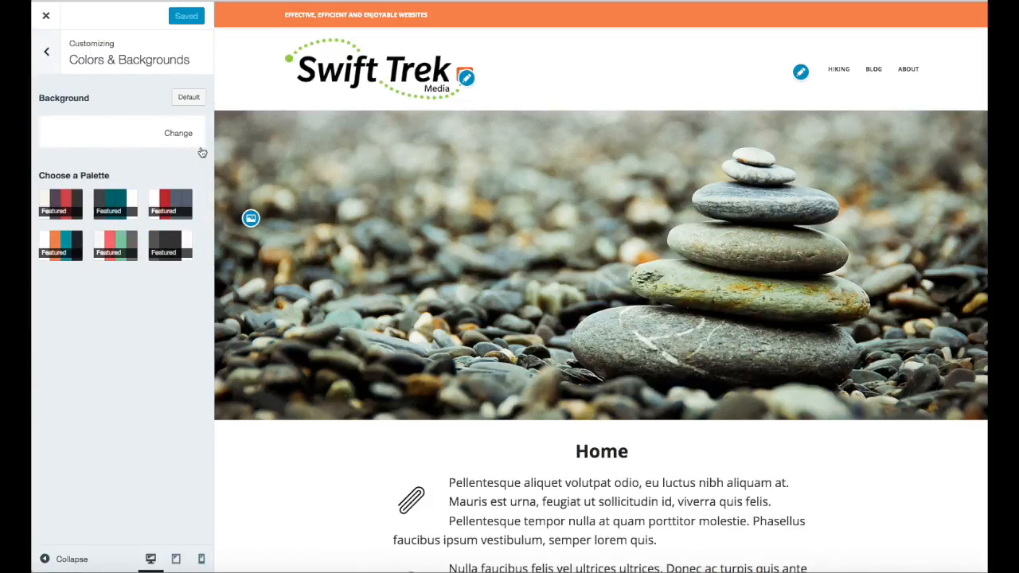
Try out the featured color palettes on the site, from the dark gray one to the white, red and slate one.
click(166, 253)
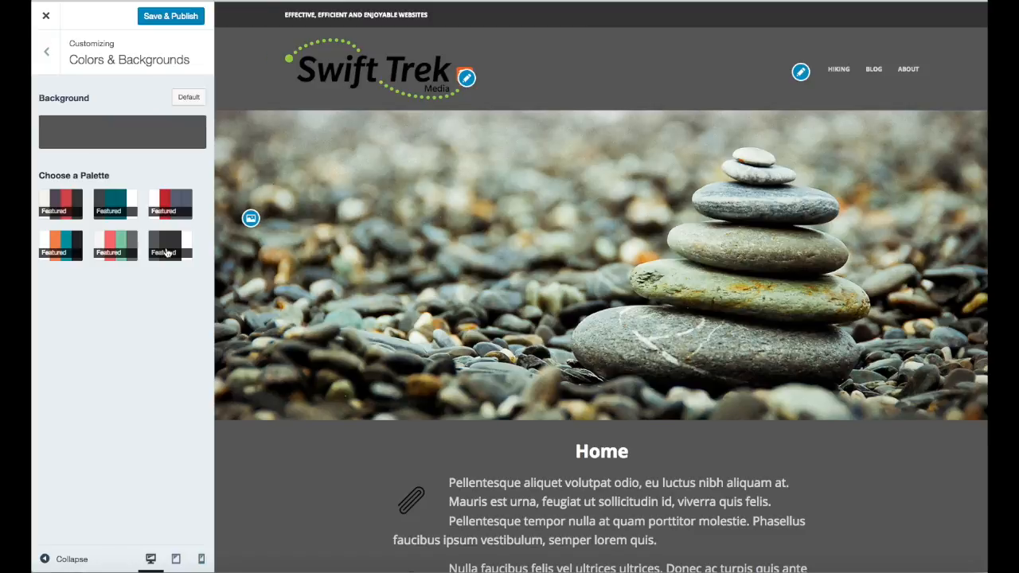
click(118, 253)
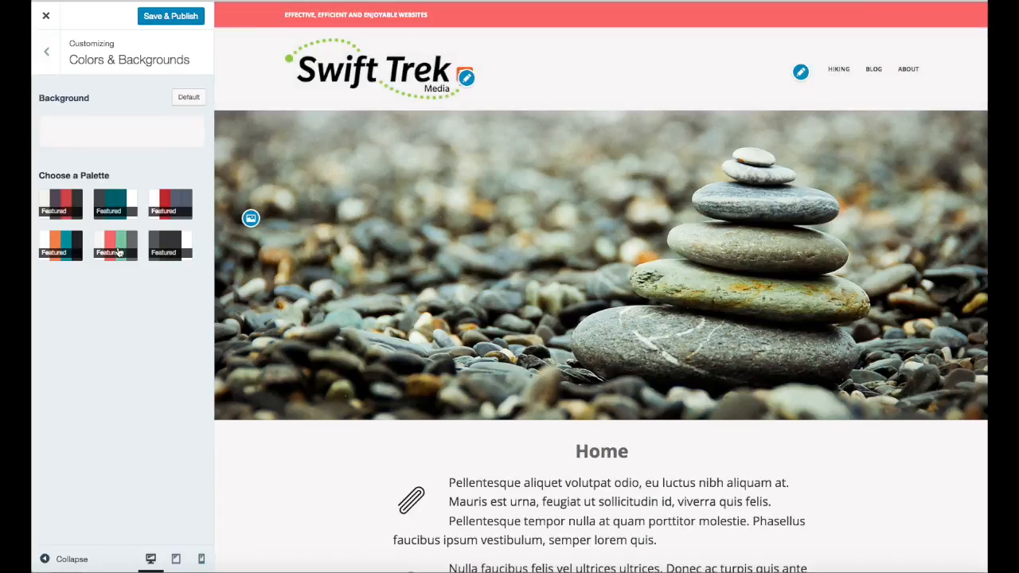
click(67, 245)
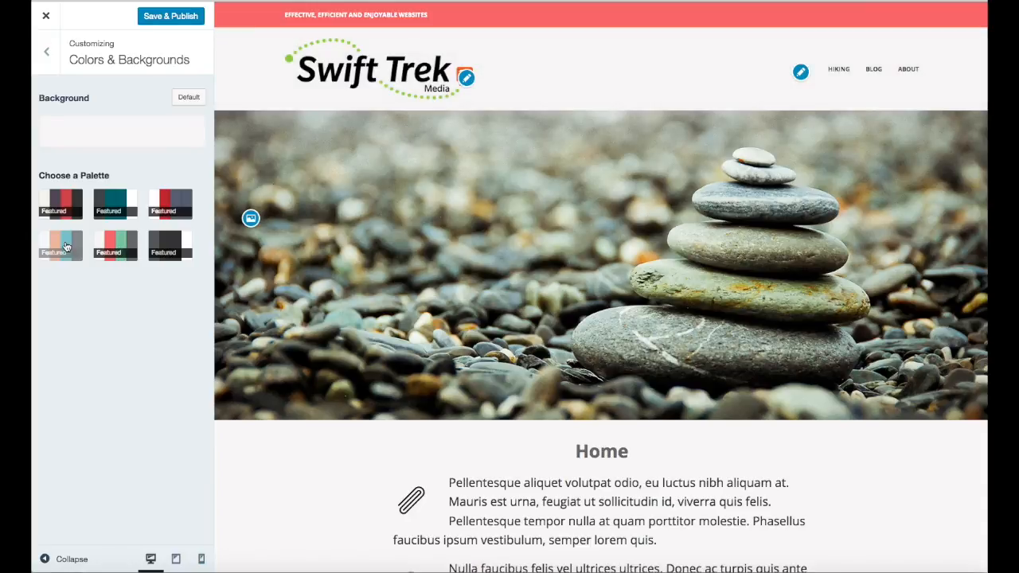
click(63, 201)
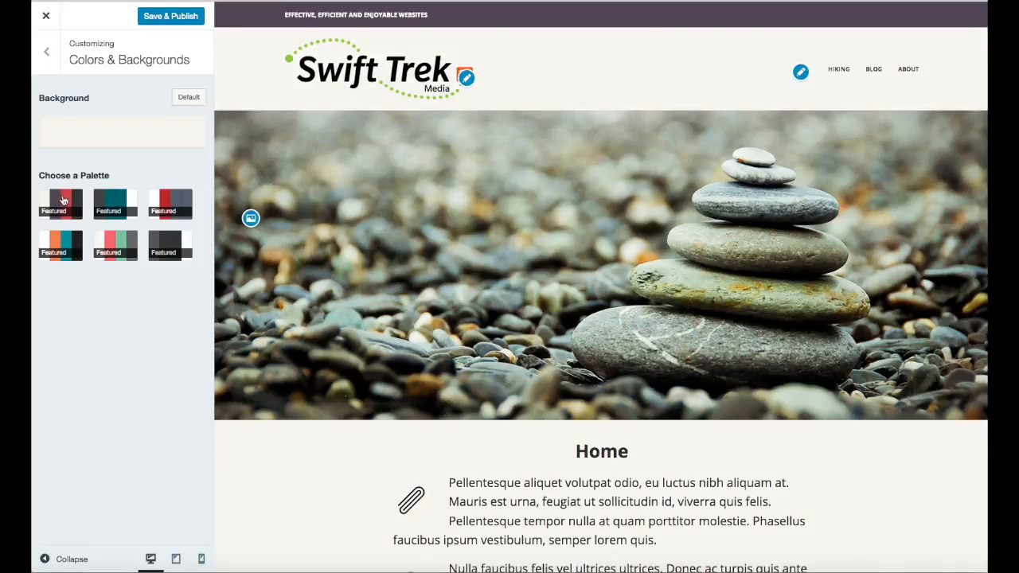
click(113, 203)
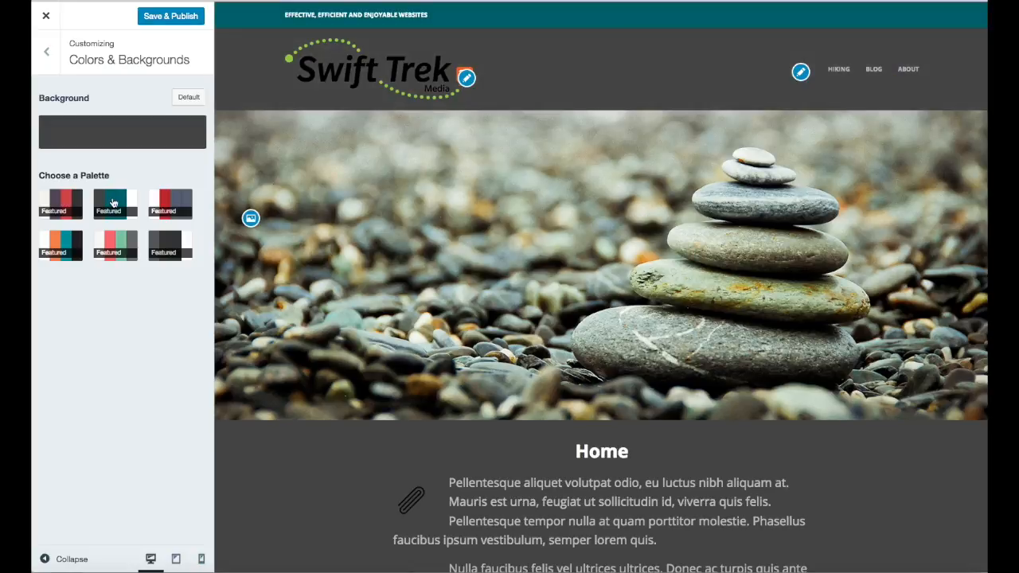
click(168, 205)
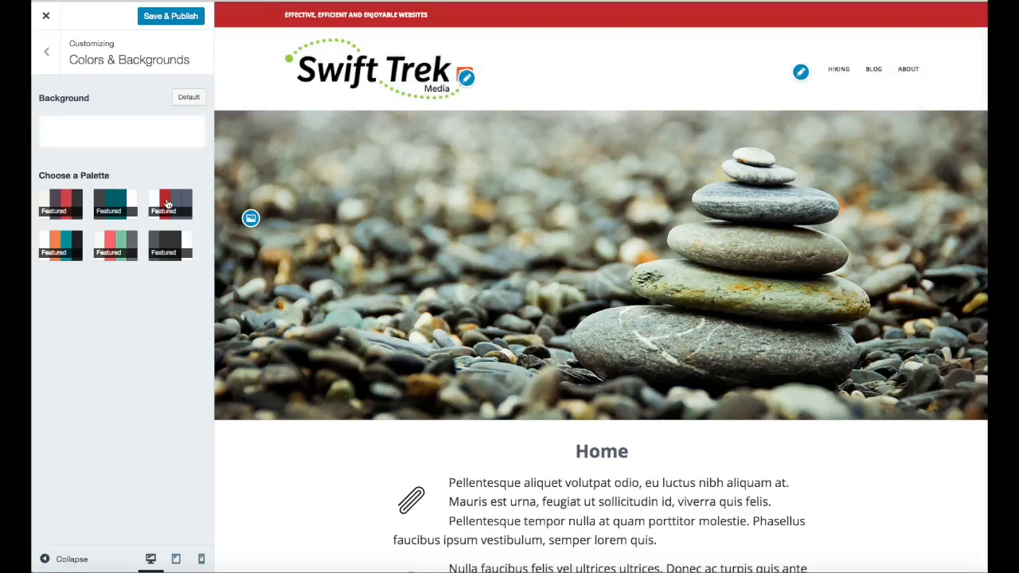
Apply the featured palette with cream, dark purple and red tones, and publish the change.
click(64, 203)
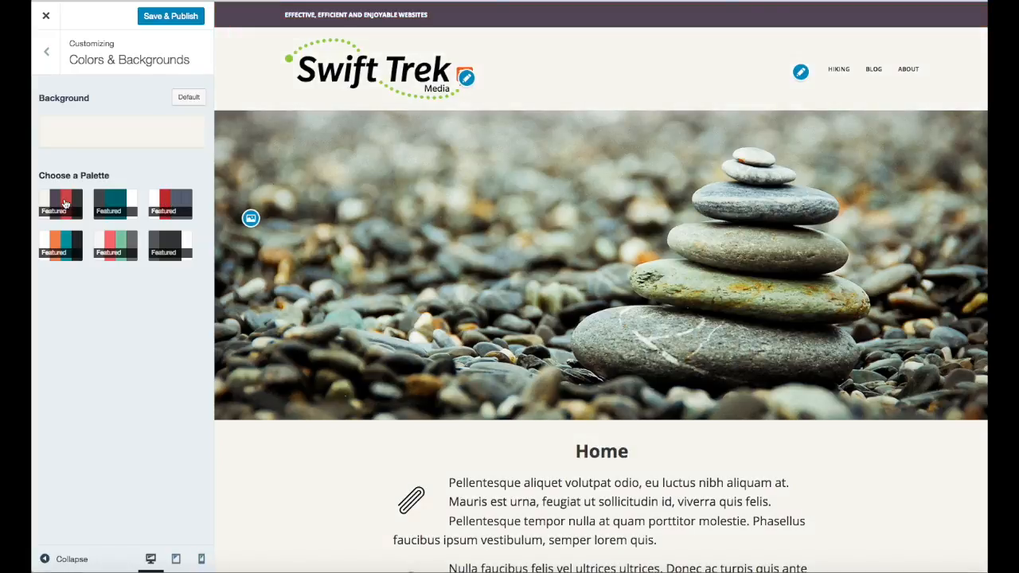
click(167, 15)
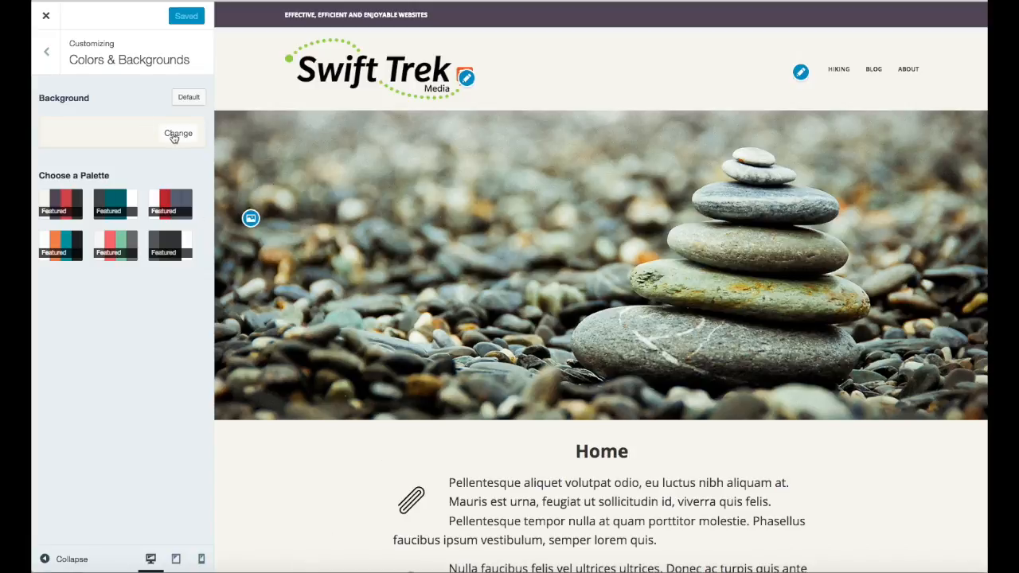
Edit the site background, trying the suggested lime green and muted teal colors.
click(181, 137)
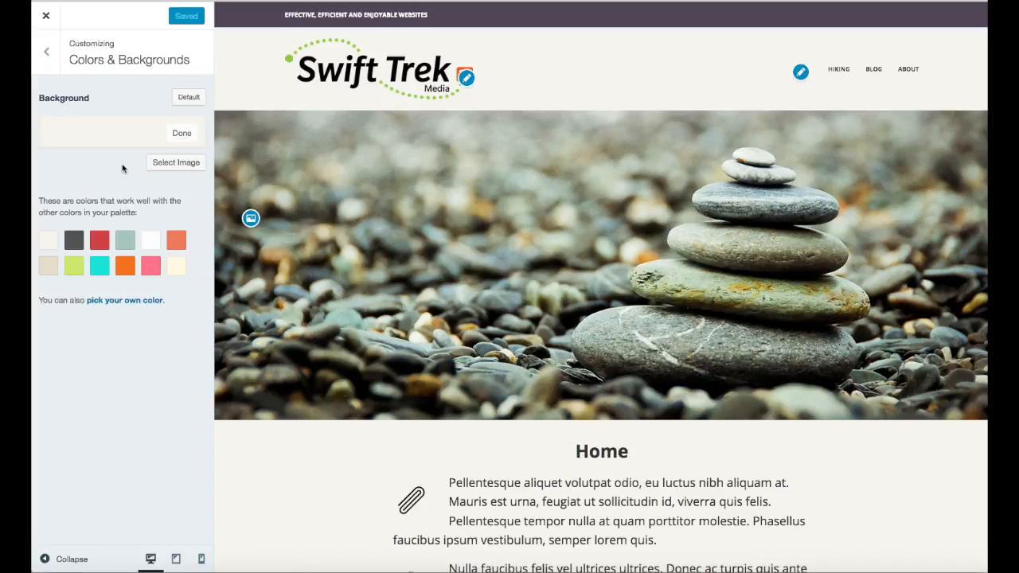
click(74, 272)
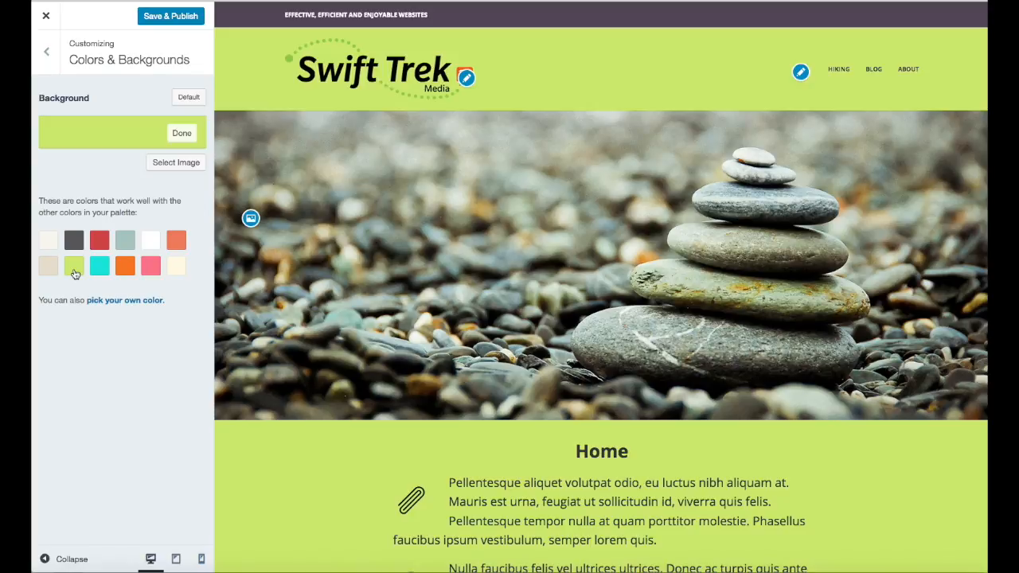
click(123, 242)
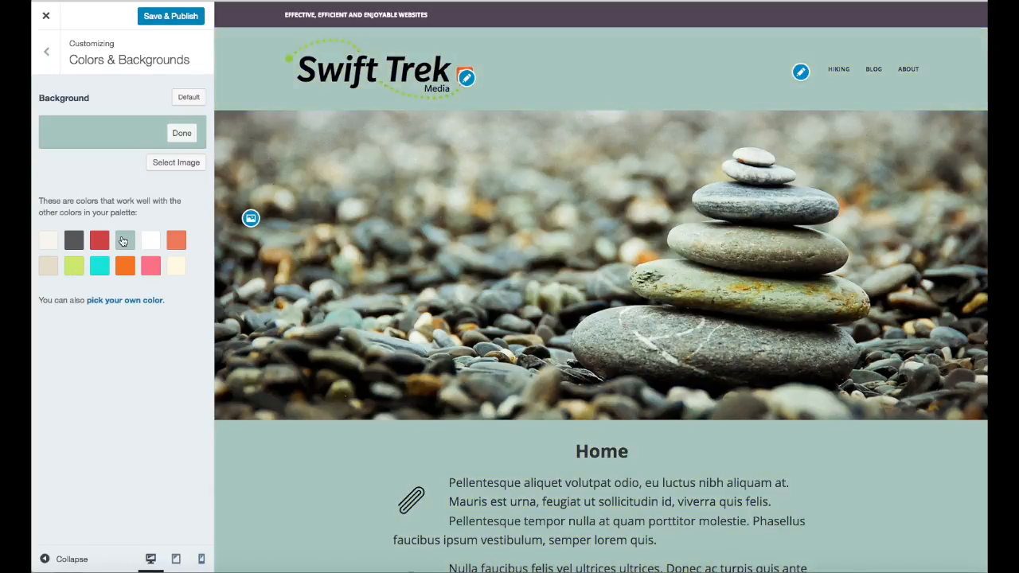
Pick the custom light blue #daeff5 as the site's background color and publish it.
click(124, 302)
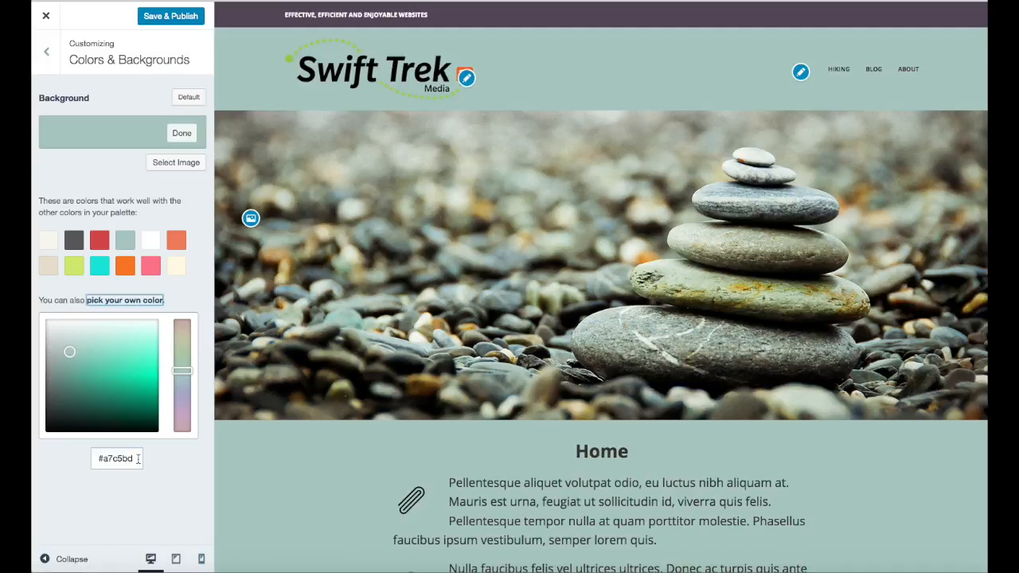
drag(138, 458, 95, 459)
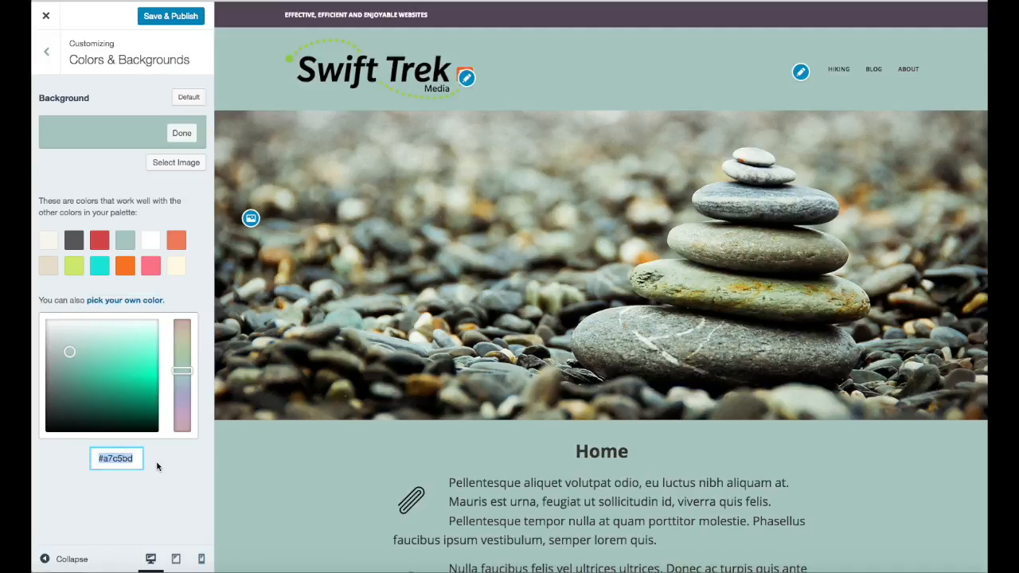
click(185, 371)
drag(185, 371, 183, 402)
drag(70, 350, 112, 327)
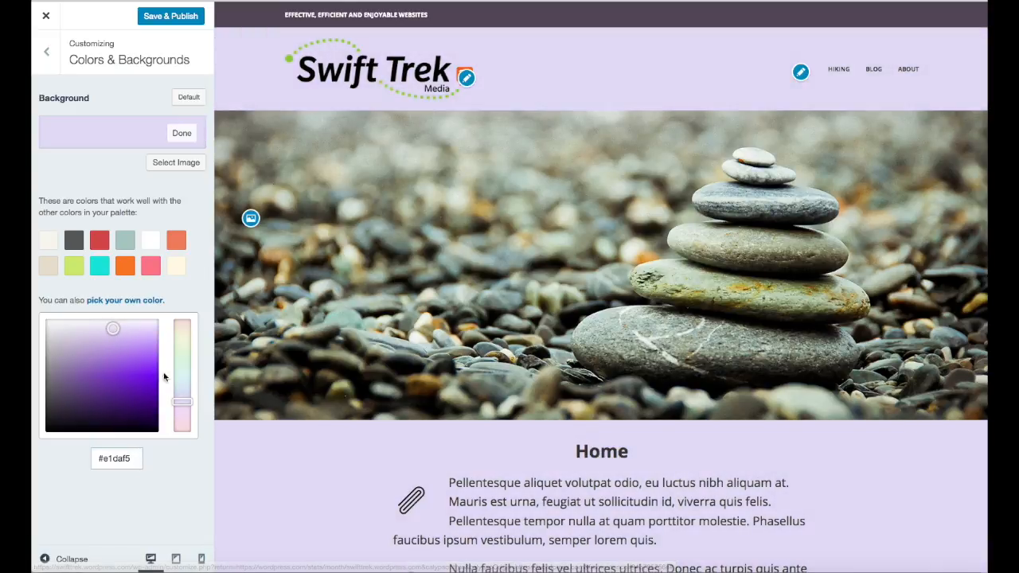
drag(182, 398, 182, 378)
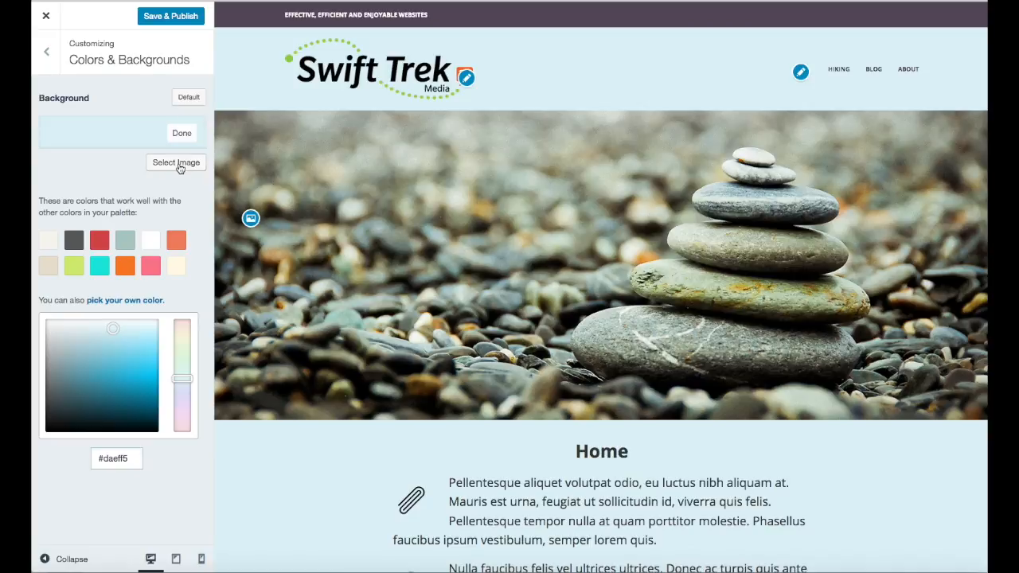
click(178, 16)
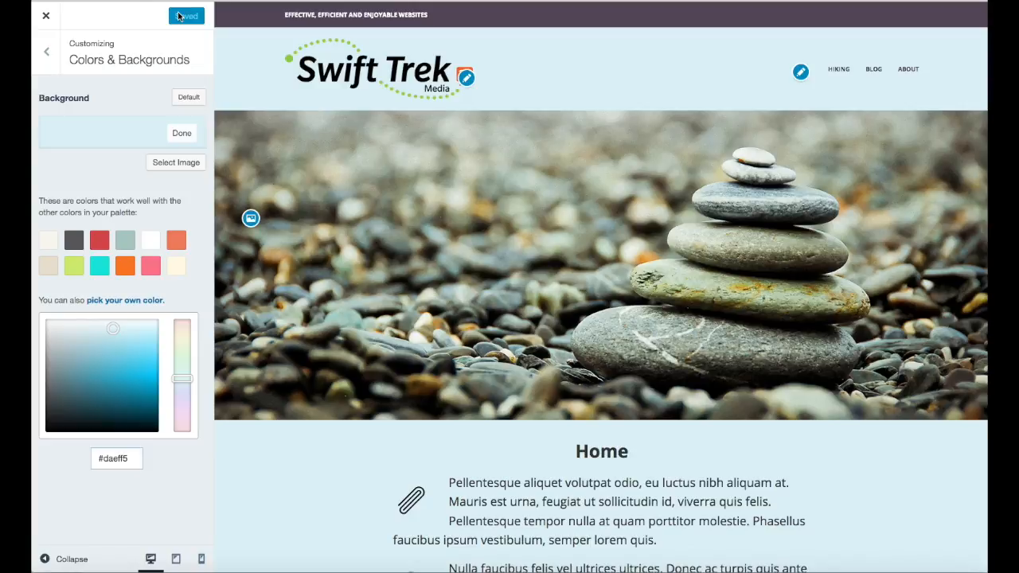
In the Fonts settings, change the headings font to Roboto Slab and check it on the page.
click(46, 53)
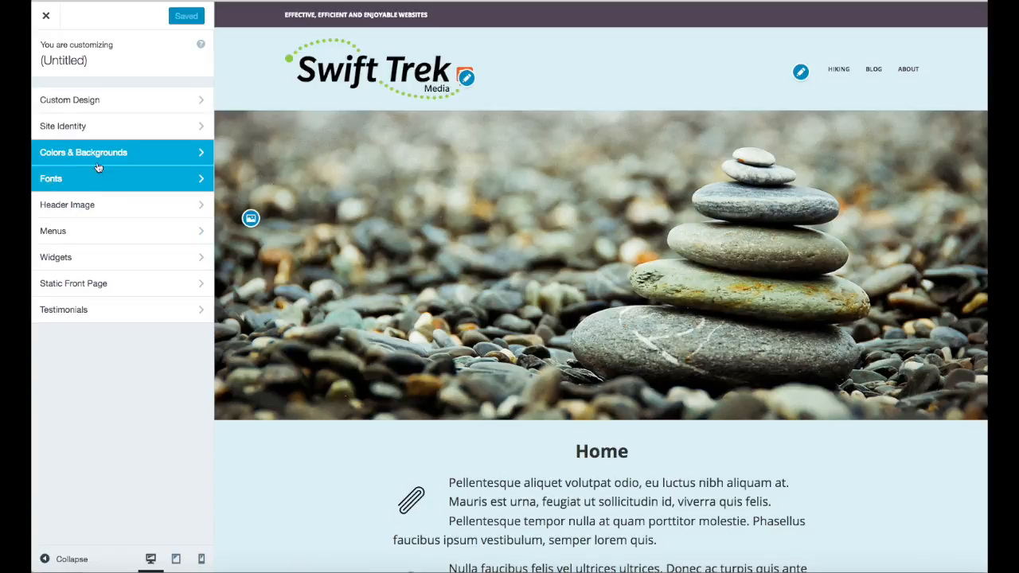
click(200, 180)
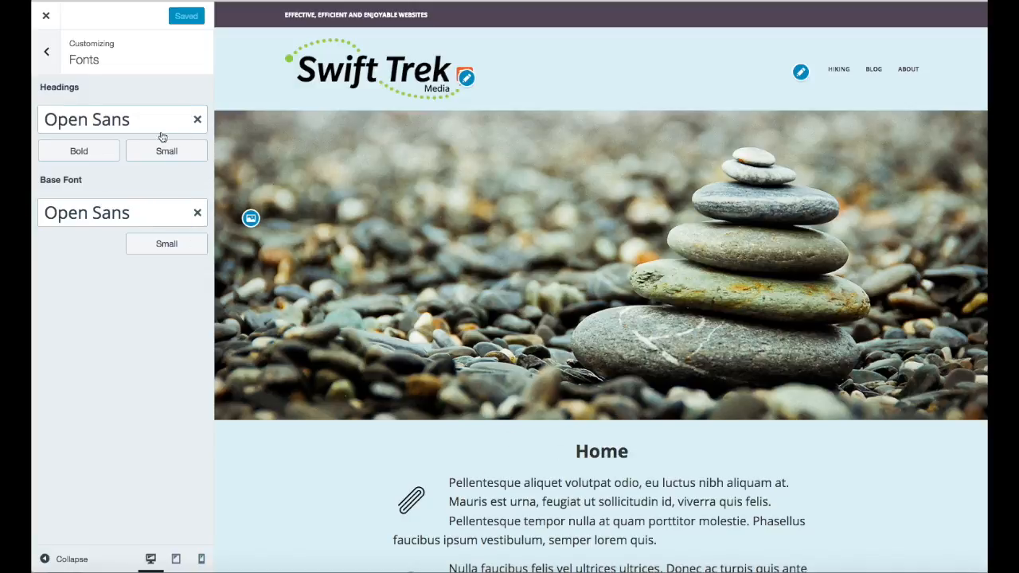
click(196, 122)
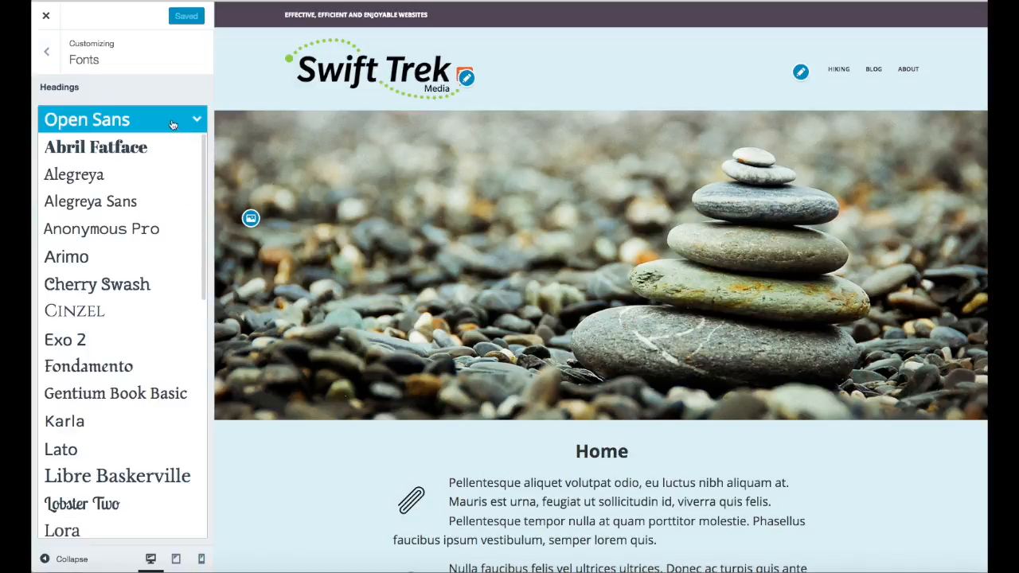
scroll(198, 155, down, 10)
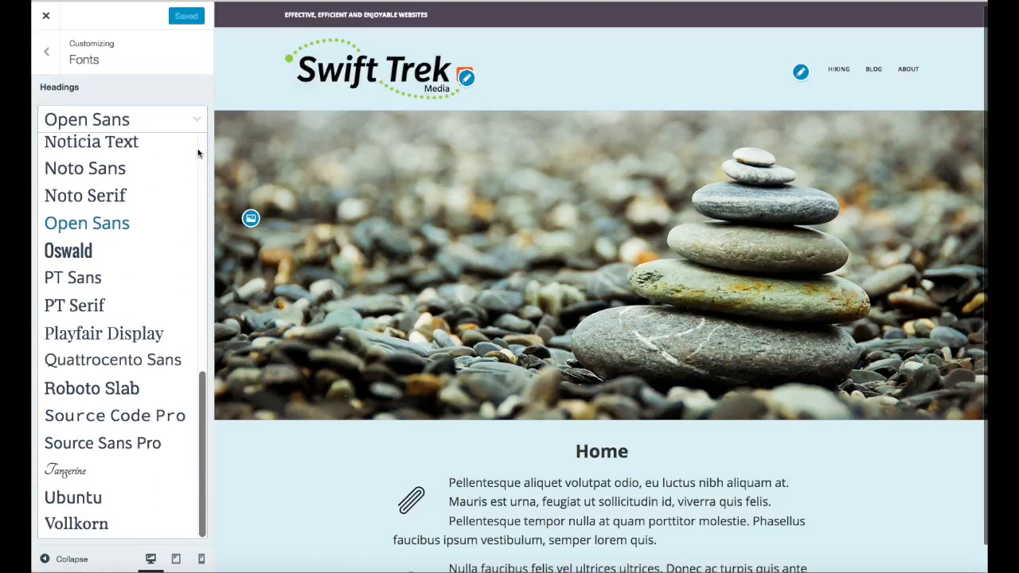
click(118, 387)
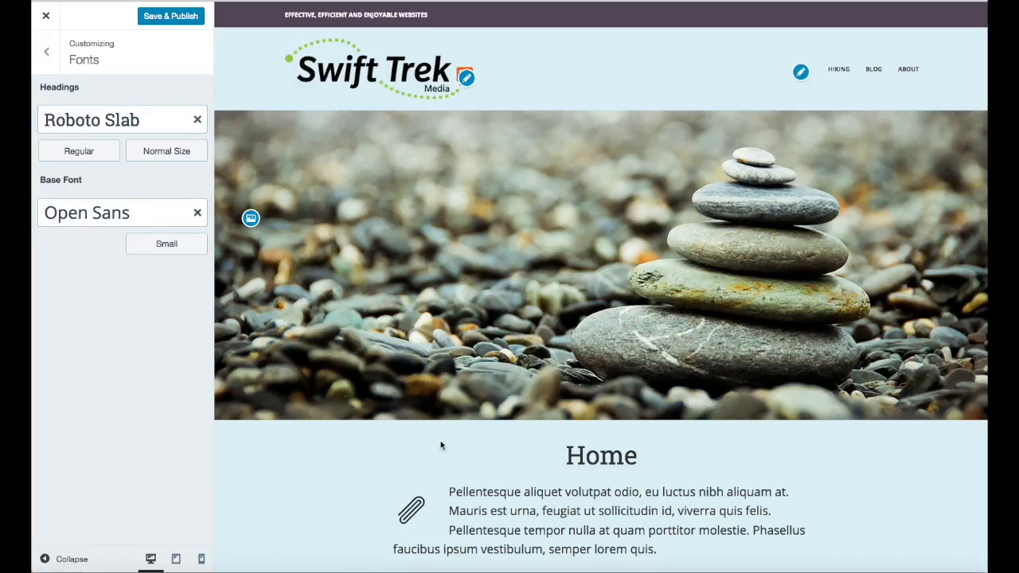
scroll(629, 462, down, 5)
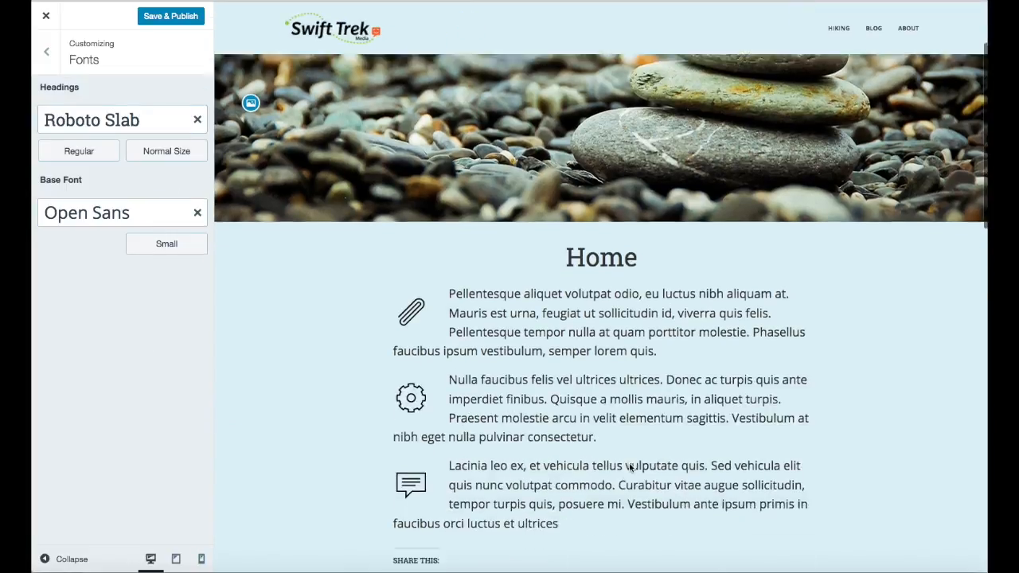
scroll(628, 462, up, 2)
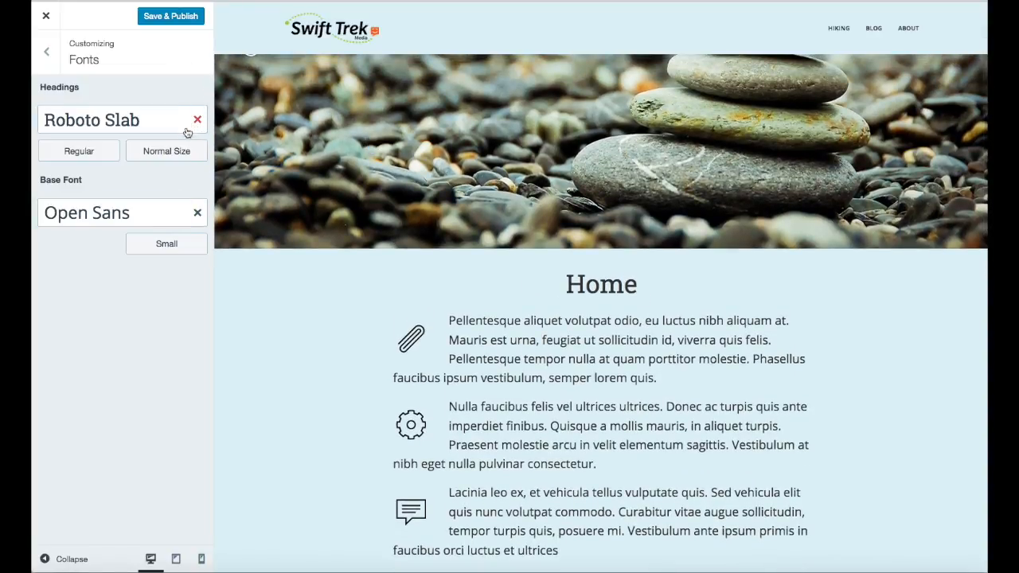
Try the Huge and Large sizes for the headings font and set it back to Normal.
click(166, 153)
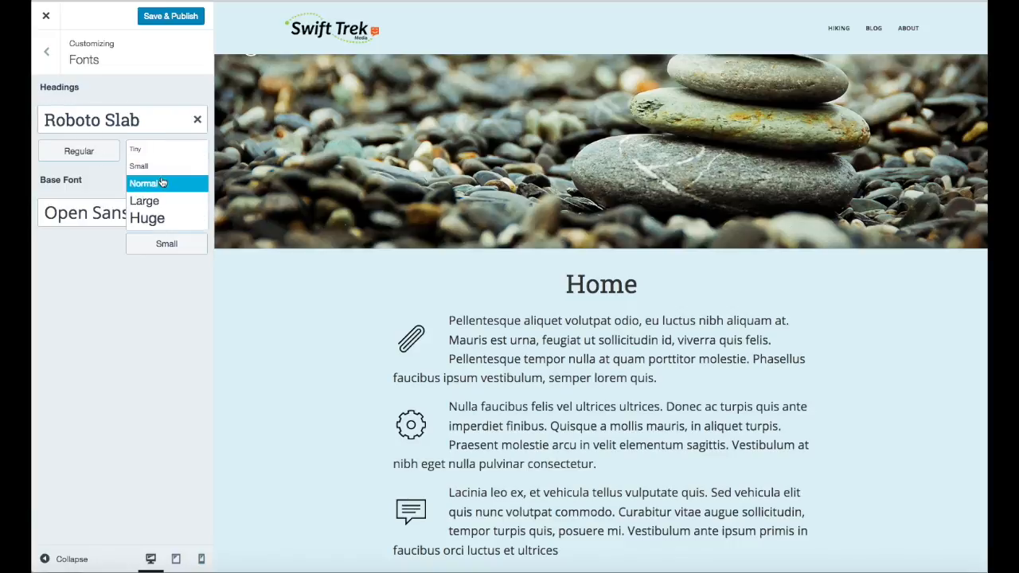
click(159, 220)
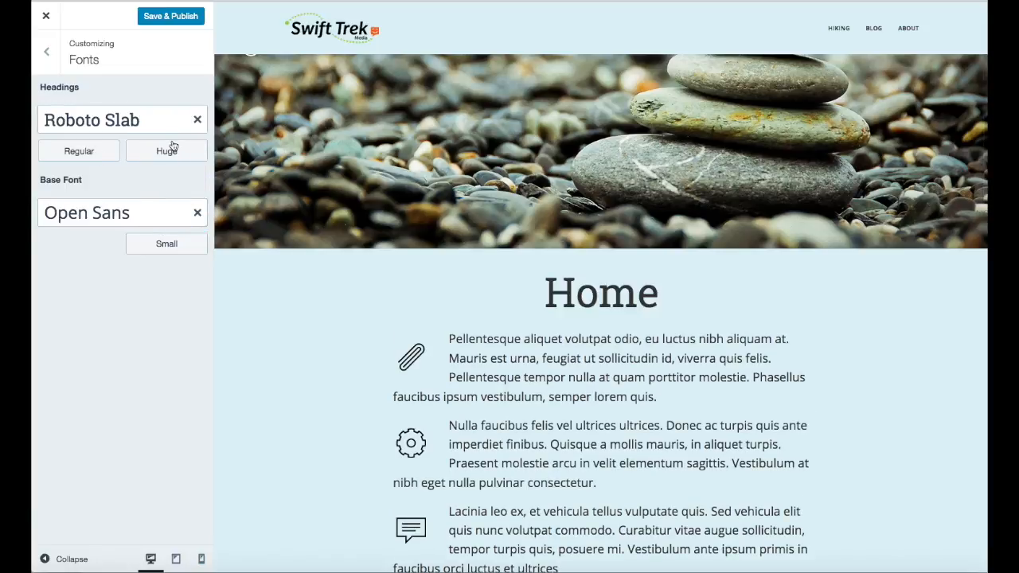
click(166, 150)
click(169, 200)
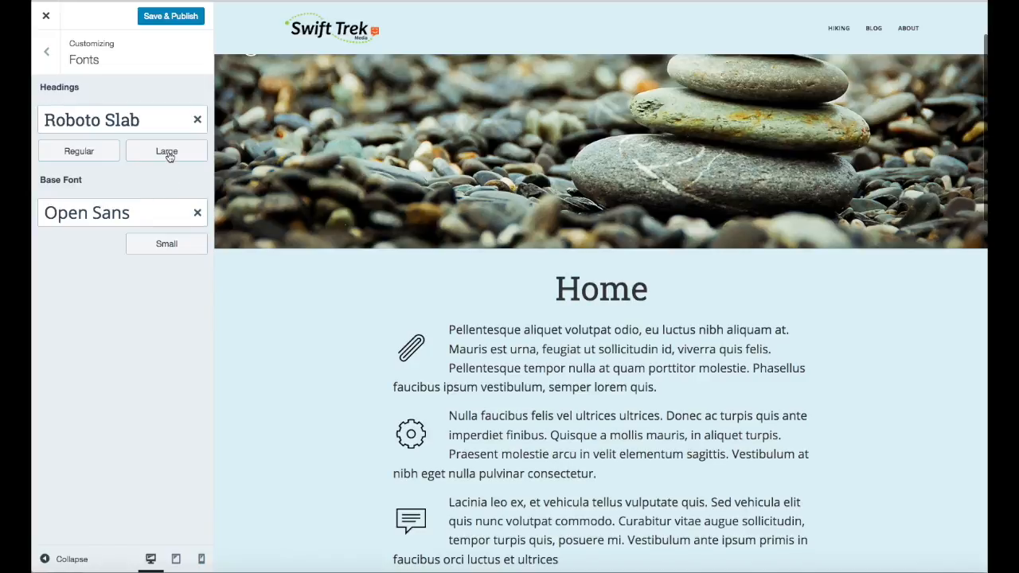
click(166, 150)
click(168, 184)
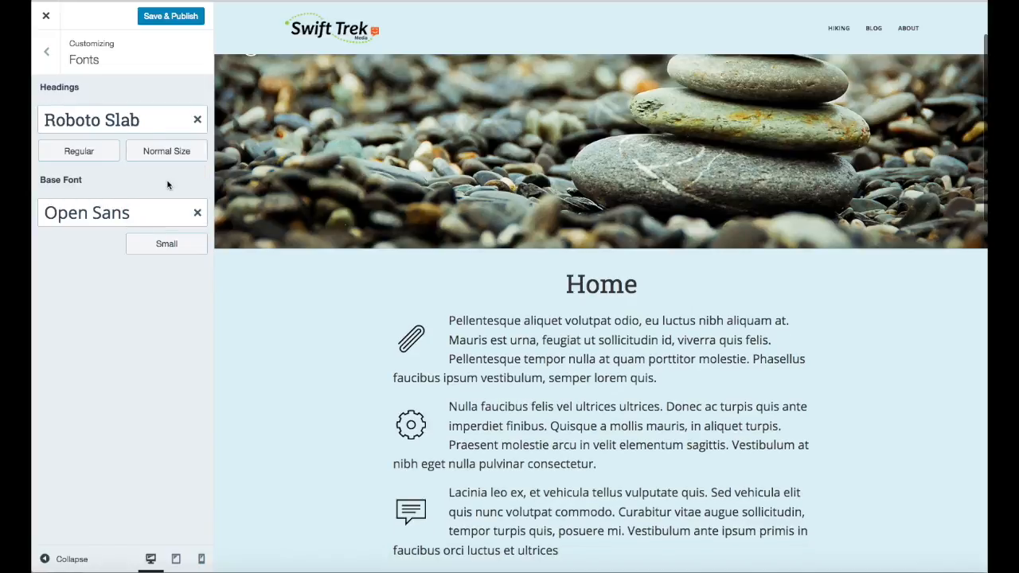
Remove the current base font and try Noto Sans in its place.
click(198, 214)
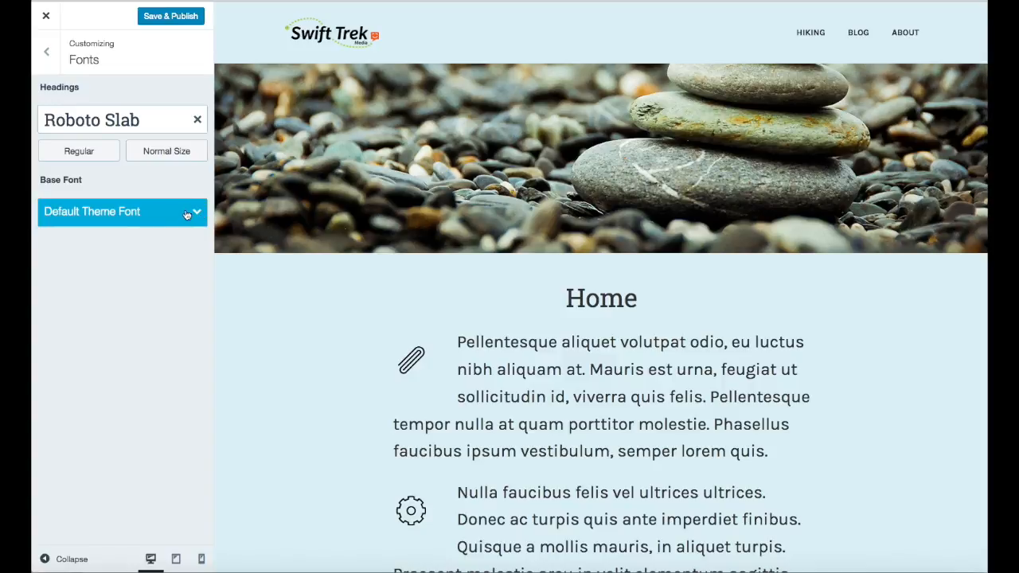
click(198, 212)
scroll(175, 269, down, 5)
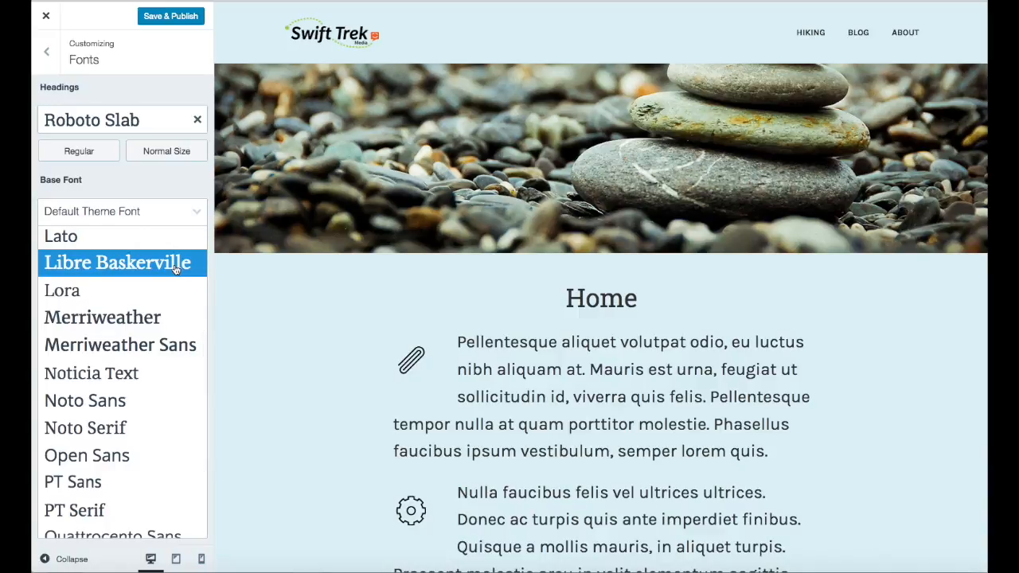
scroll(176, 269, down, 3)
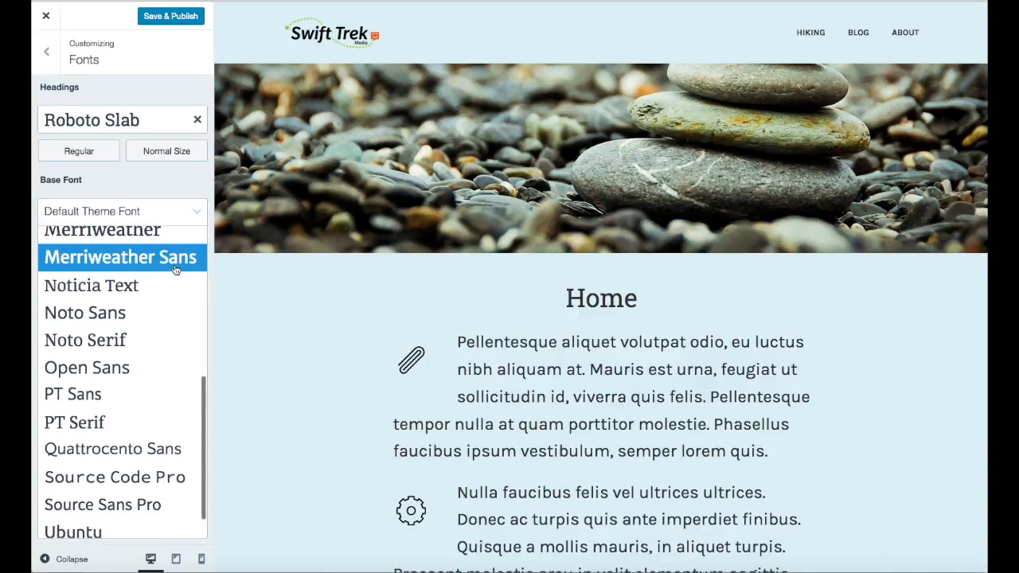
click(119, 309)
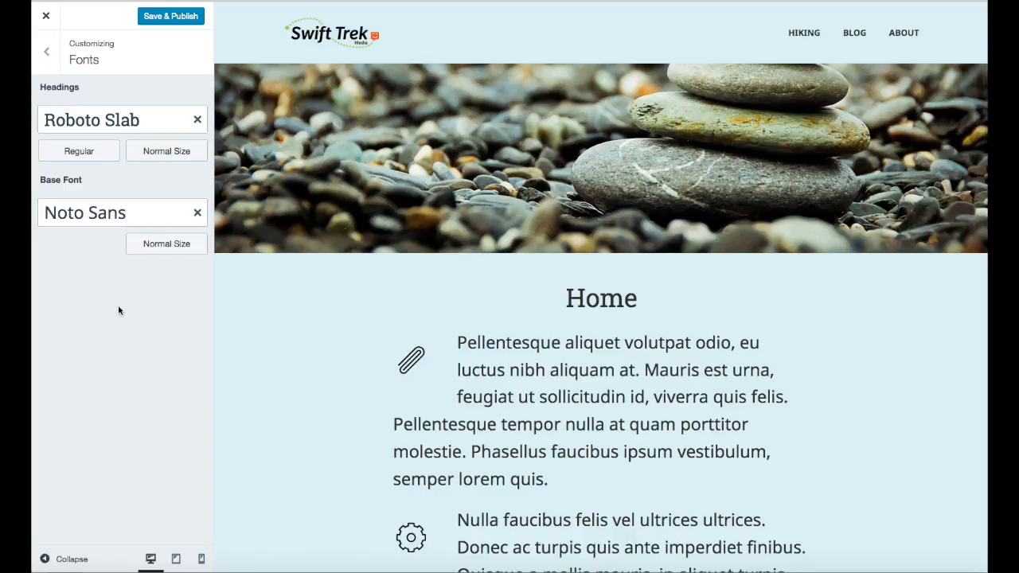
Try Quattrocento Sans as the base font and open its size options.
click(195, 216)
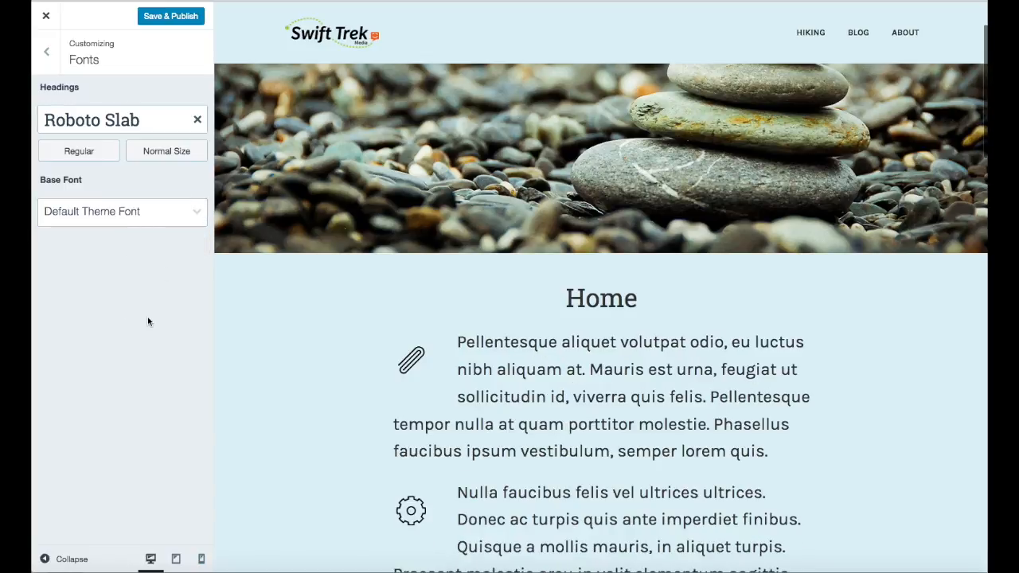
click(196, 214)
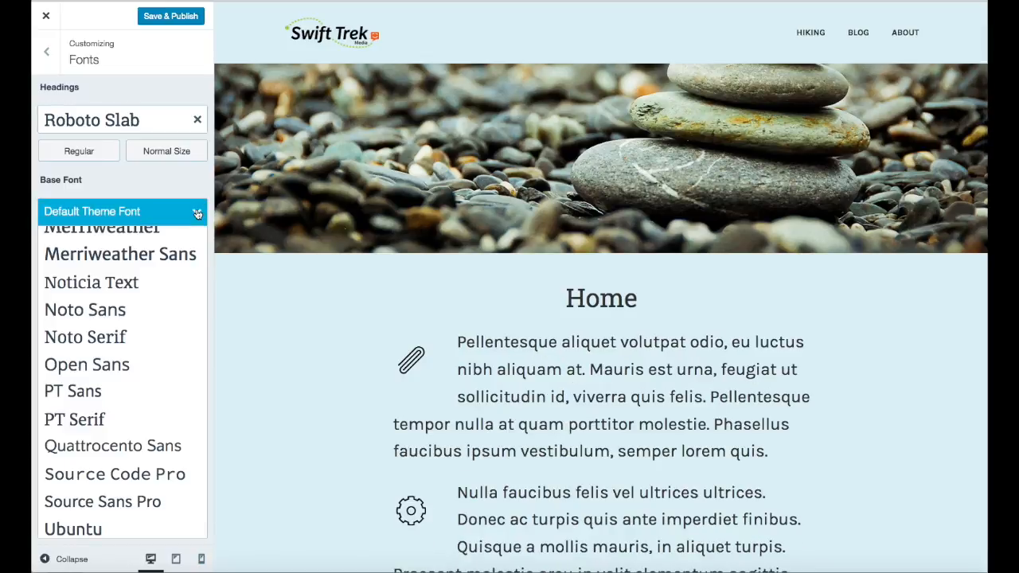
scroll(119, 332, down, 1)
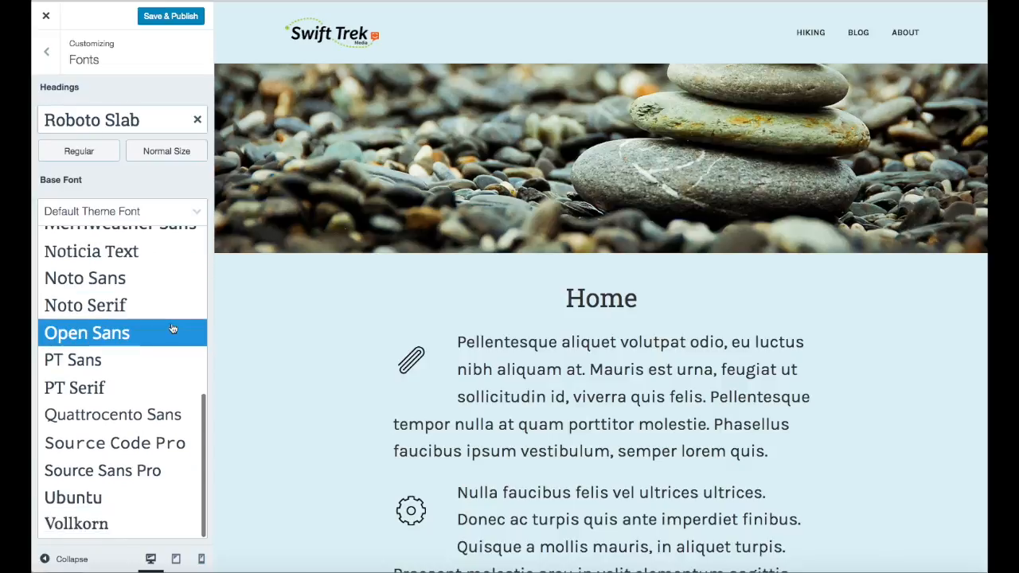
click(153, 419)
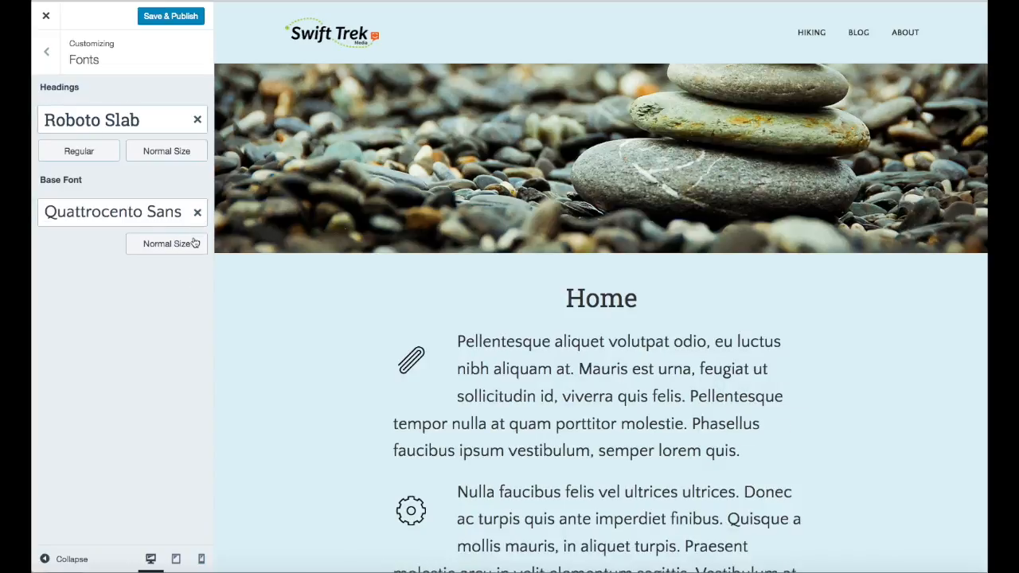
click(77, 118)
click(194, 247)
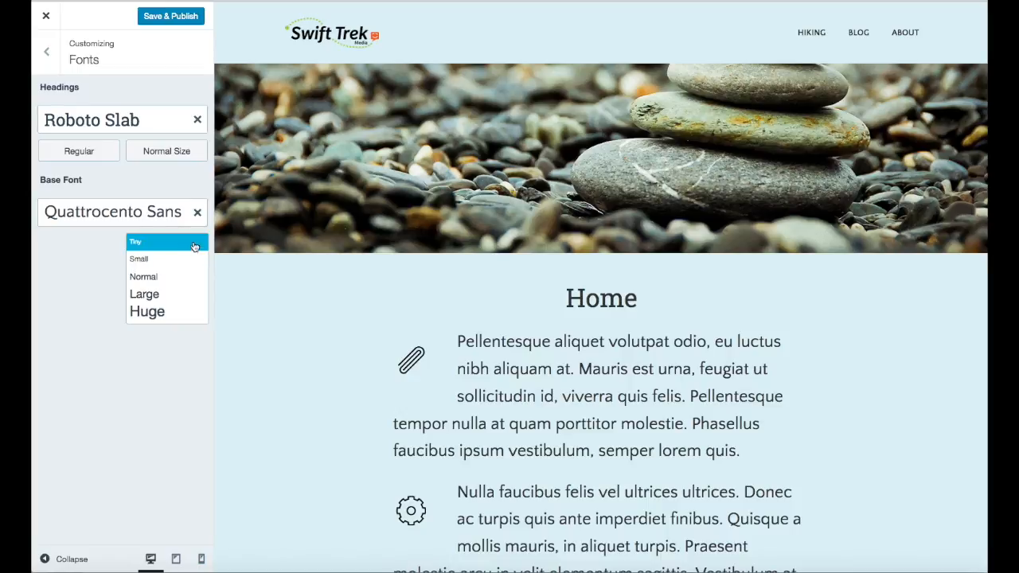
Change the base font to Source Sans Pro and publish the font settings.
click(199, 214)
click(198, 212)
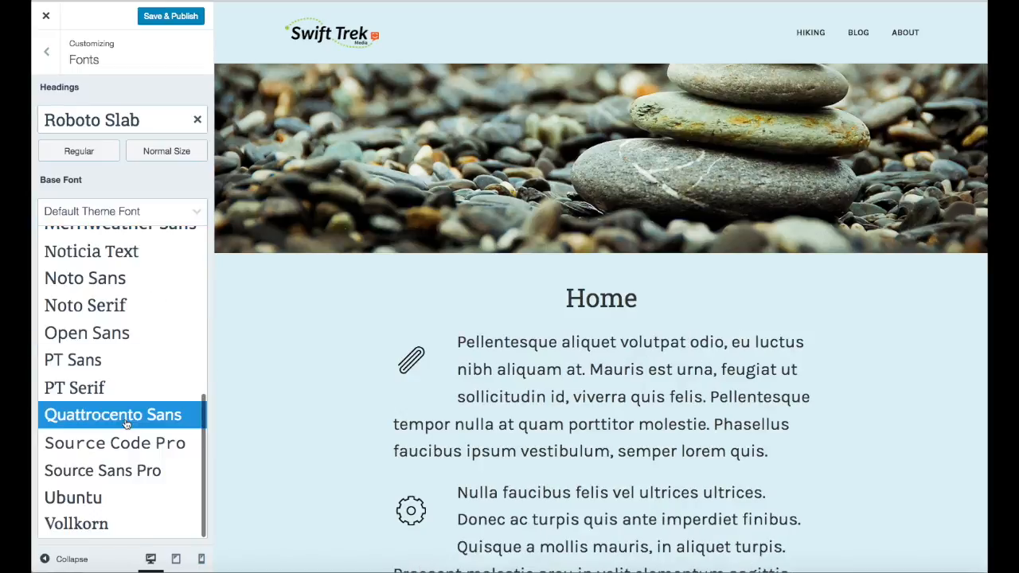
click(121, 470)
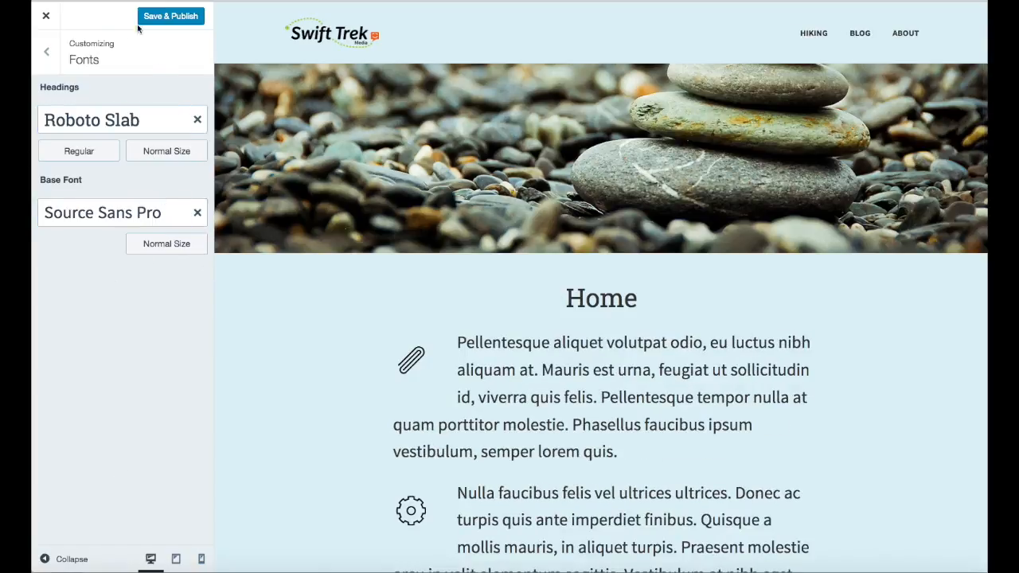
click(165, 17)
In the Header Image settings, apply the suggested photo of the cliff above a mountain lake.
click(49, 53)
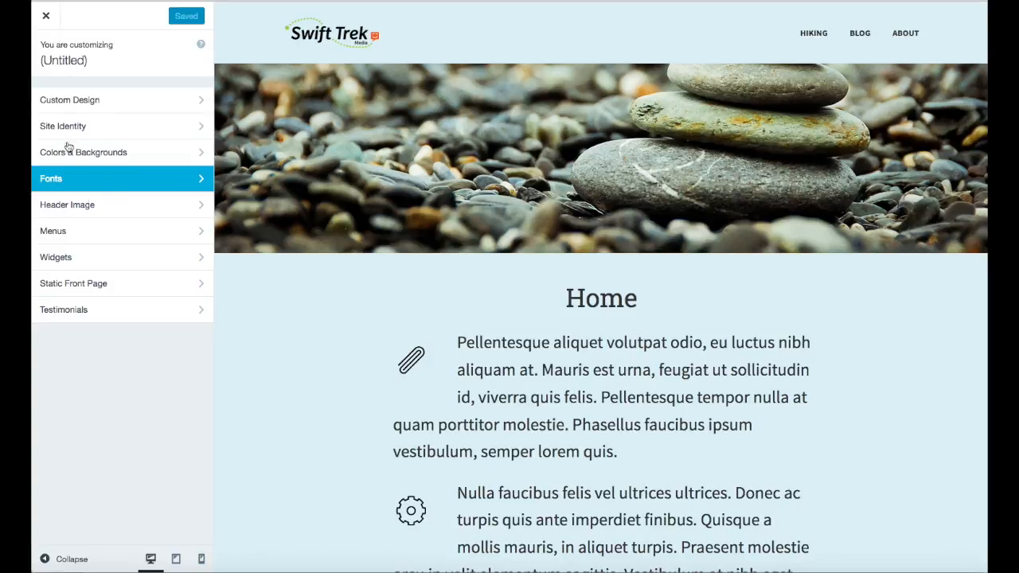
click(104, 209)
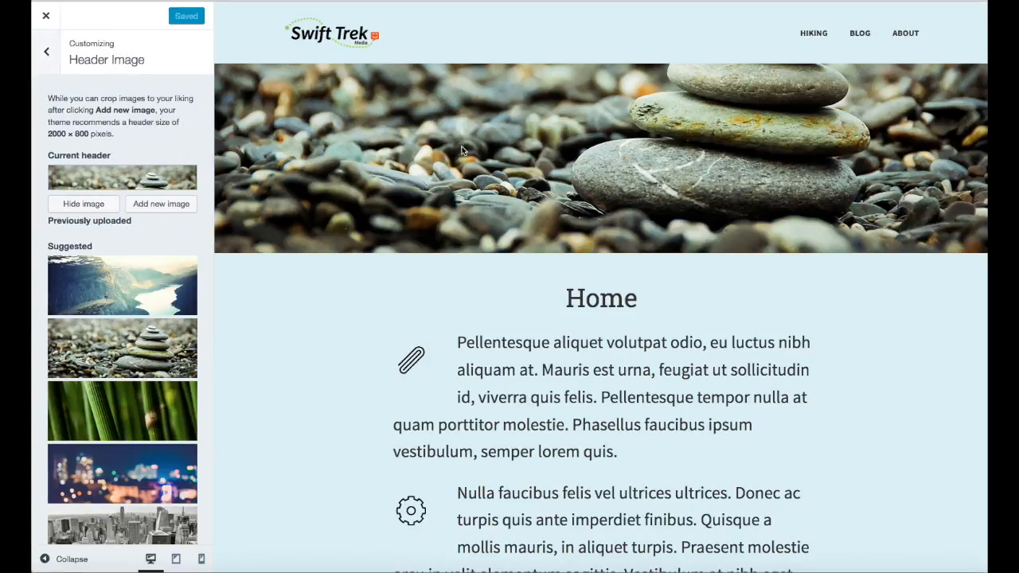
click(169, 294)
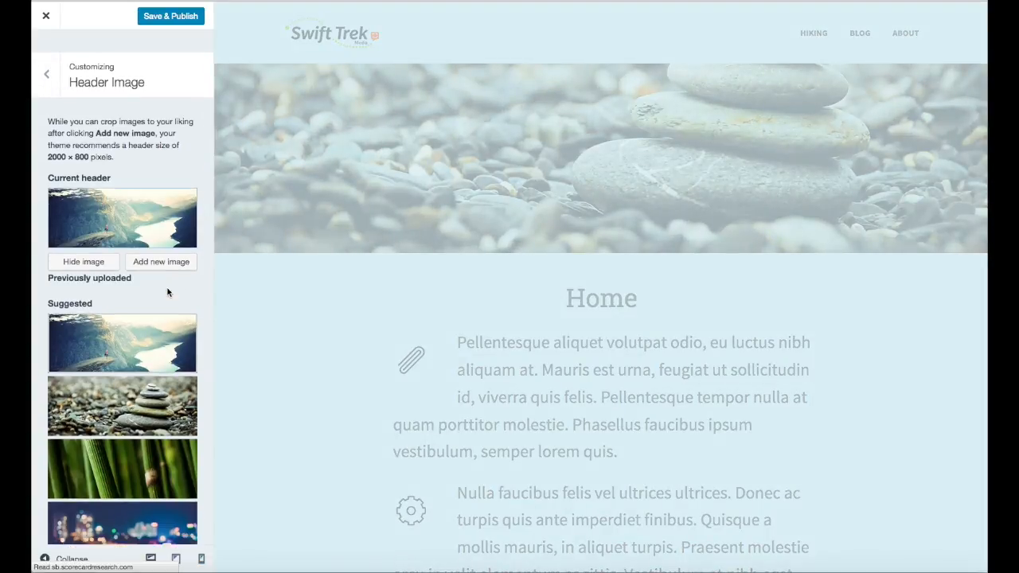
Look through the suggested header images and the option to randomize them.
scroll(113, 450, down, 5)
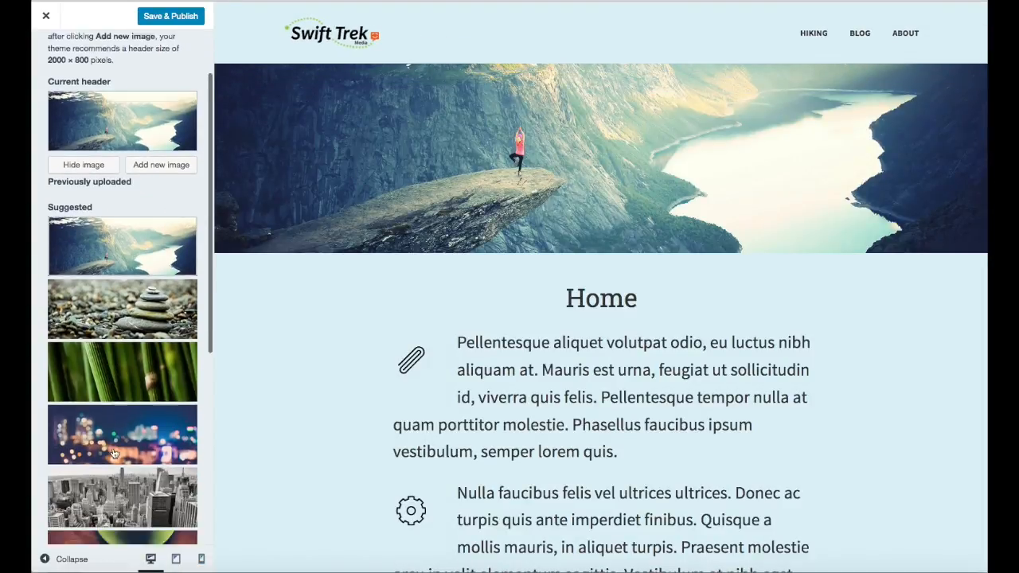
scroll(113, 452, down, 5)
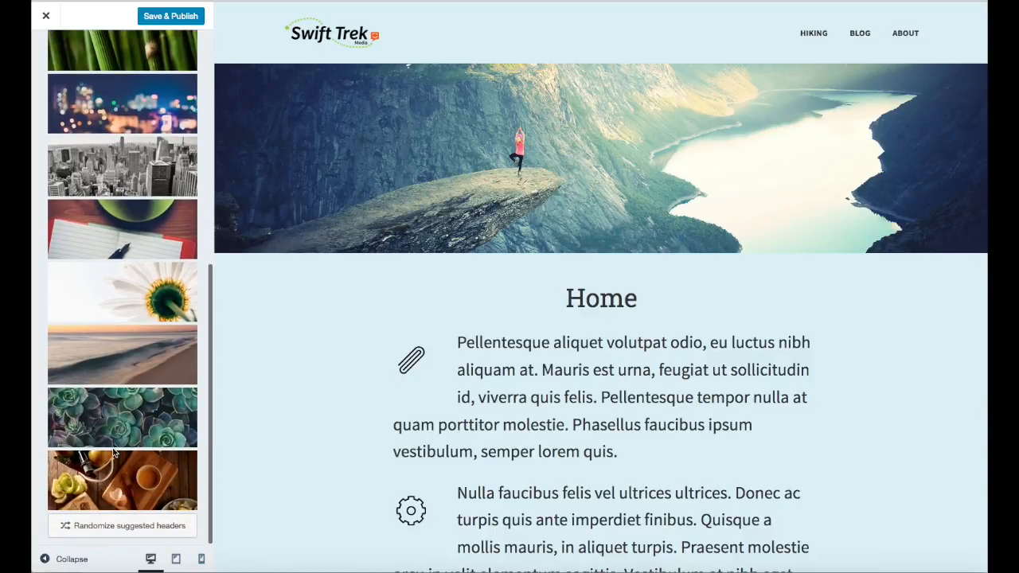
scroll(113, 452, up, 10)
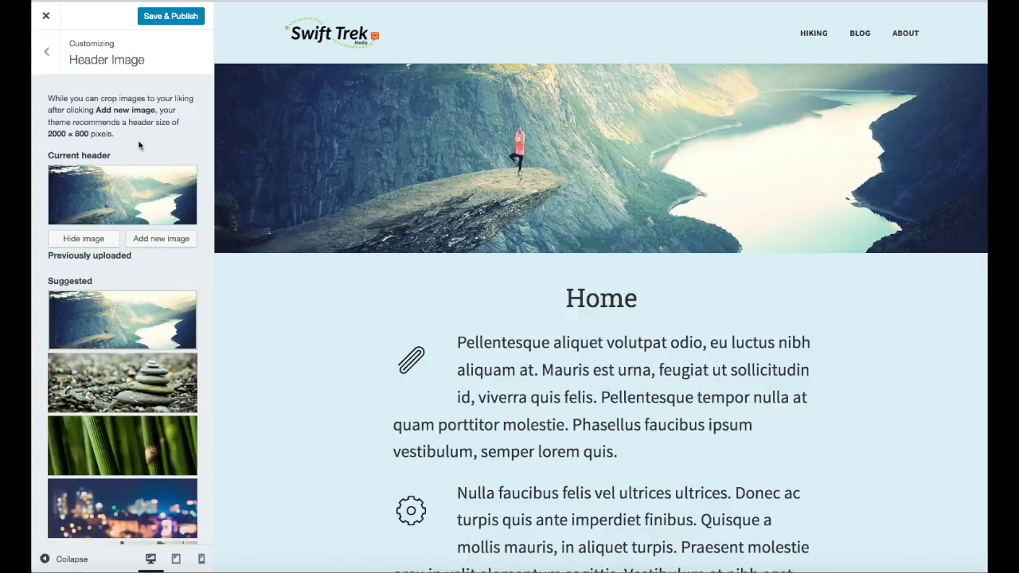
scroll(183, 142, down, 2)
scroll(186, 146, down, 4)
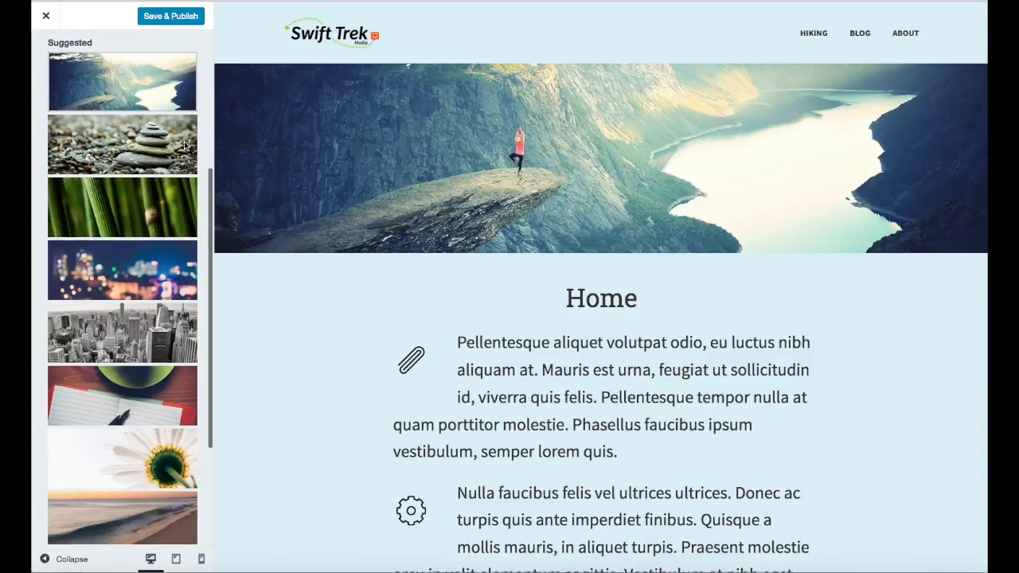
scroll(184, 145, down, 4)
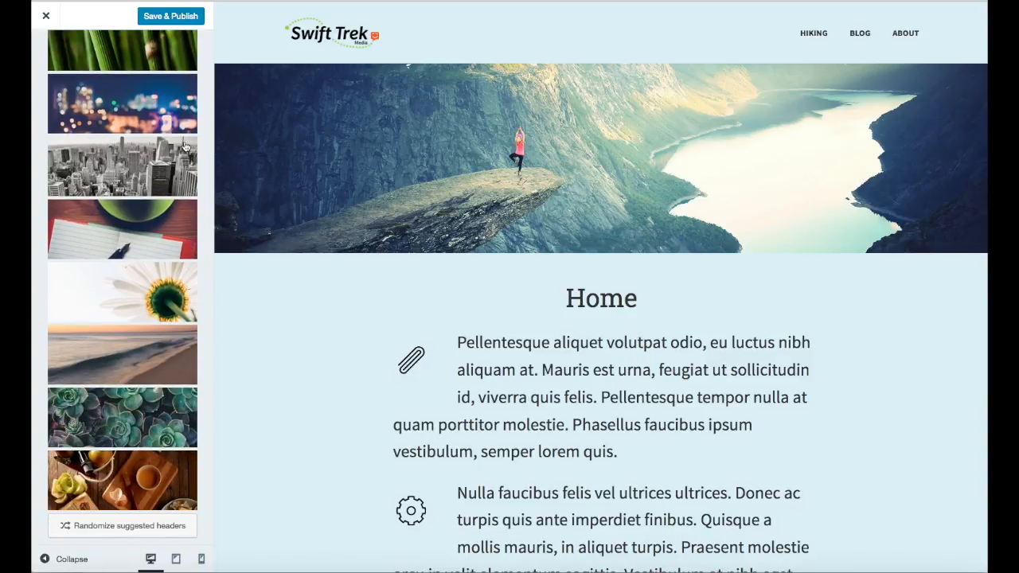
scroll(185, 146, up, 10)
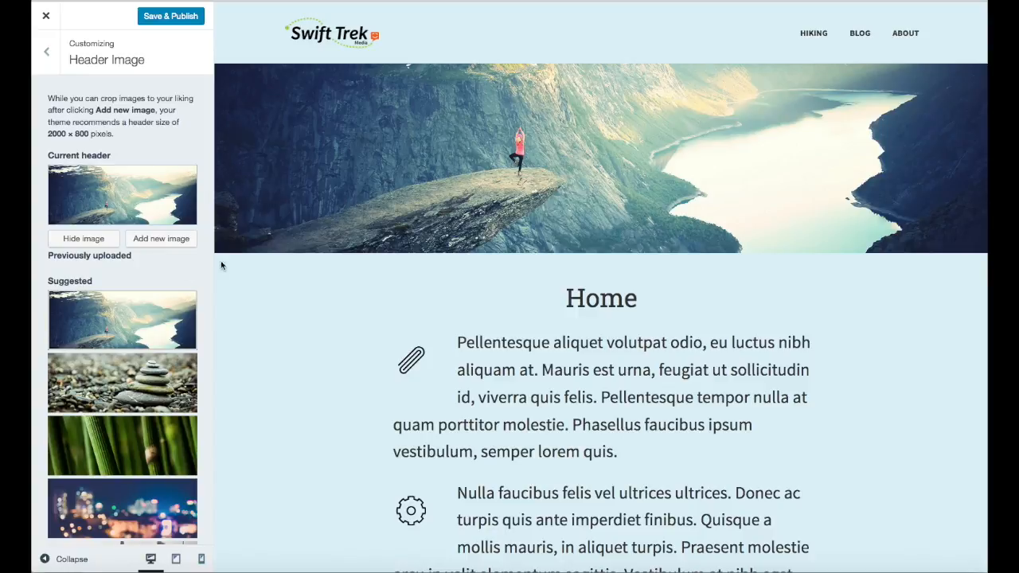
Hide the header image, re-apply the suggested cliff and mountain lake photo, and publish it.
click(69, 238)
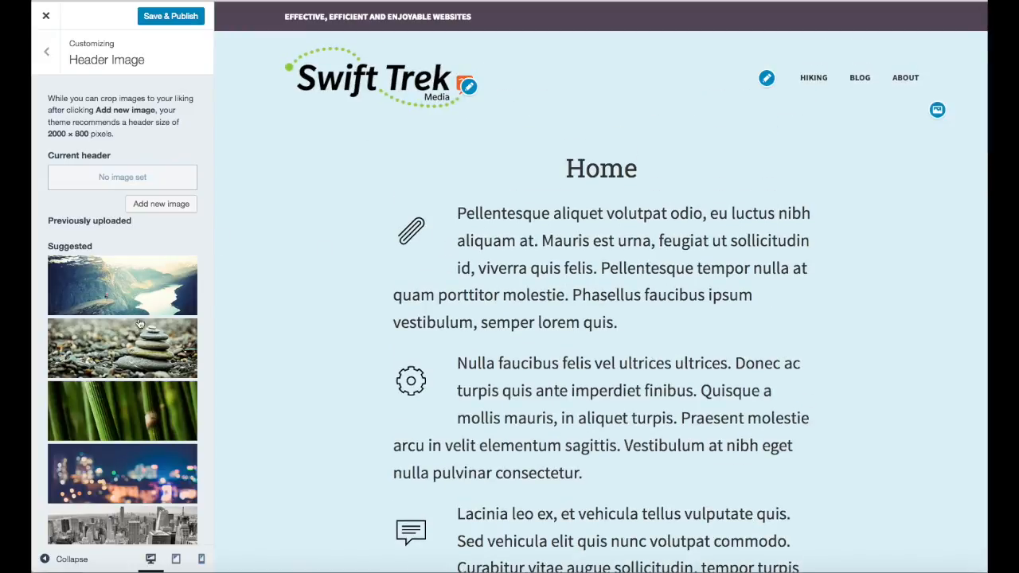
click(138, 266)
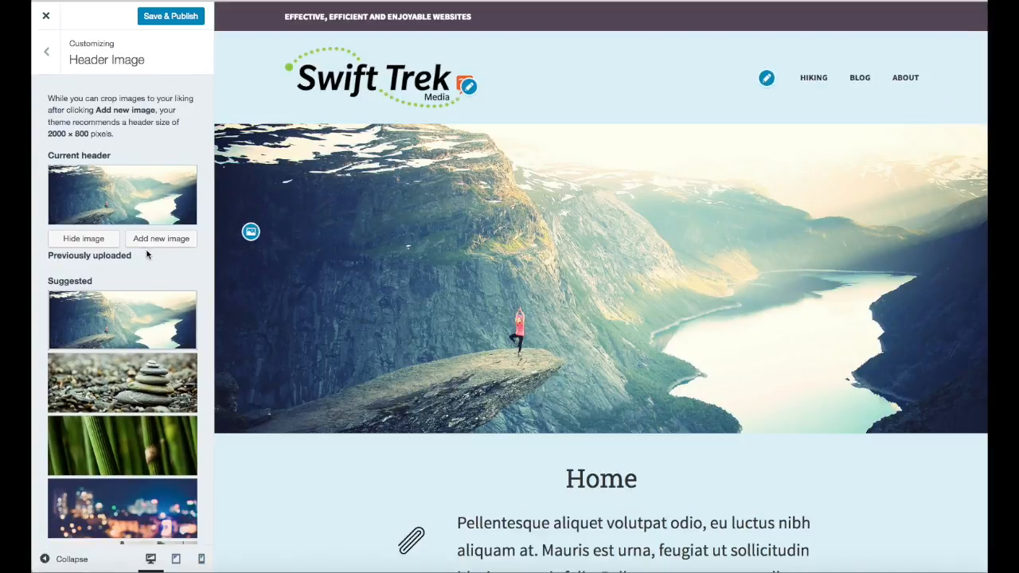
scroll(155, 261, down, 2)
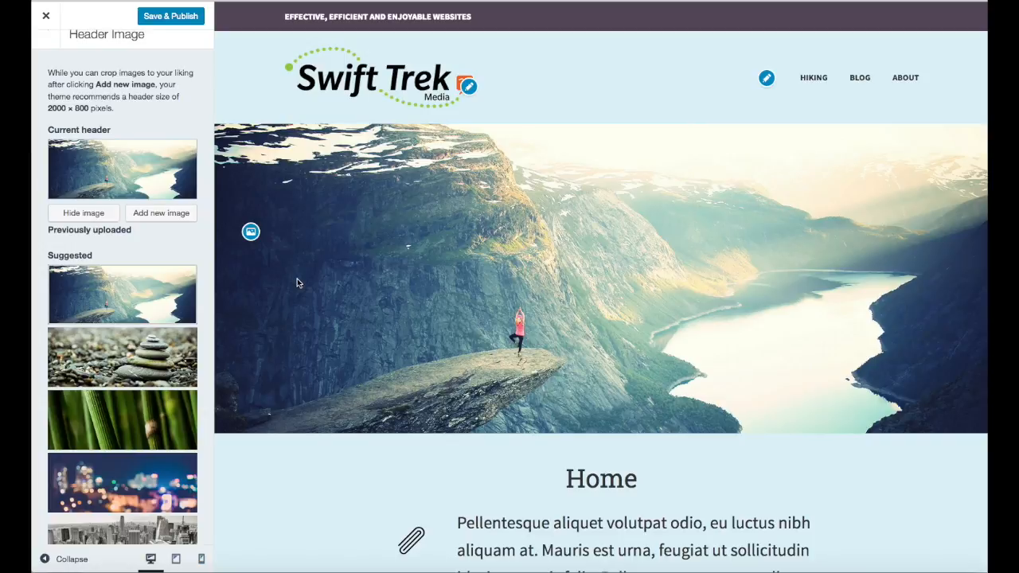
click(162, 14)
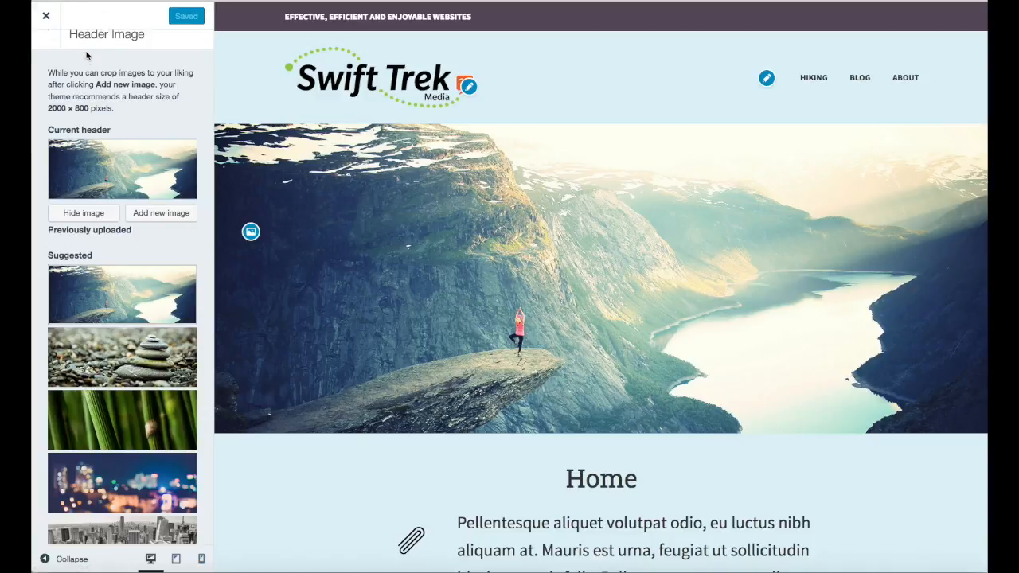
Open the Menus settings and view the form for adding a new menu.
scroll(90, 63, up, 1)
click(46, 53)
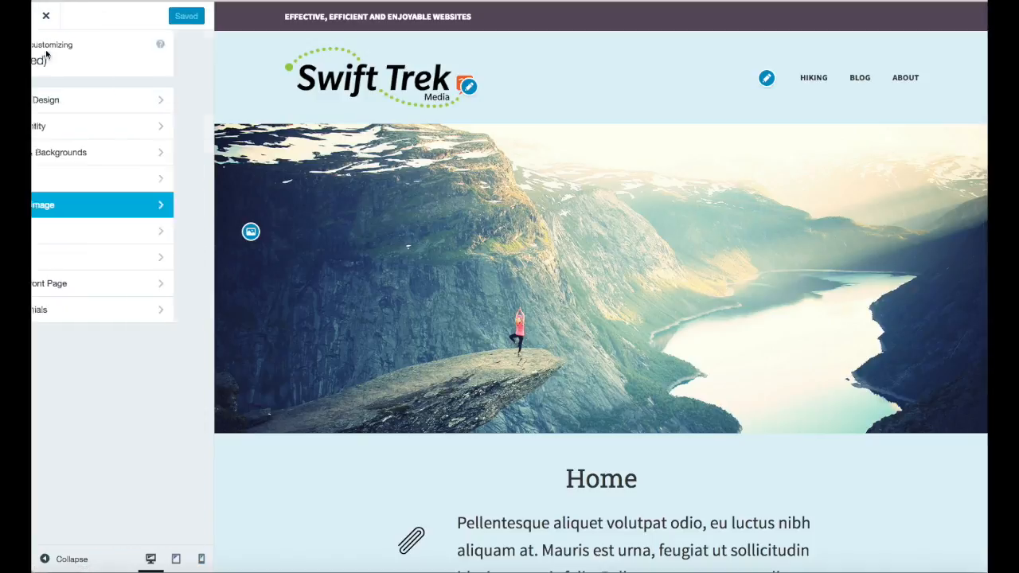
click(103, 237)
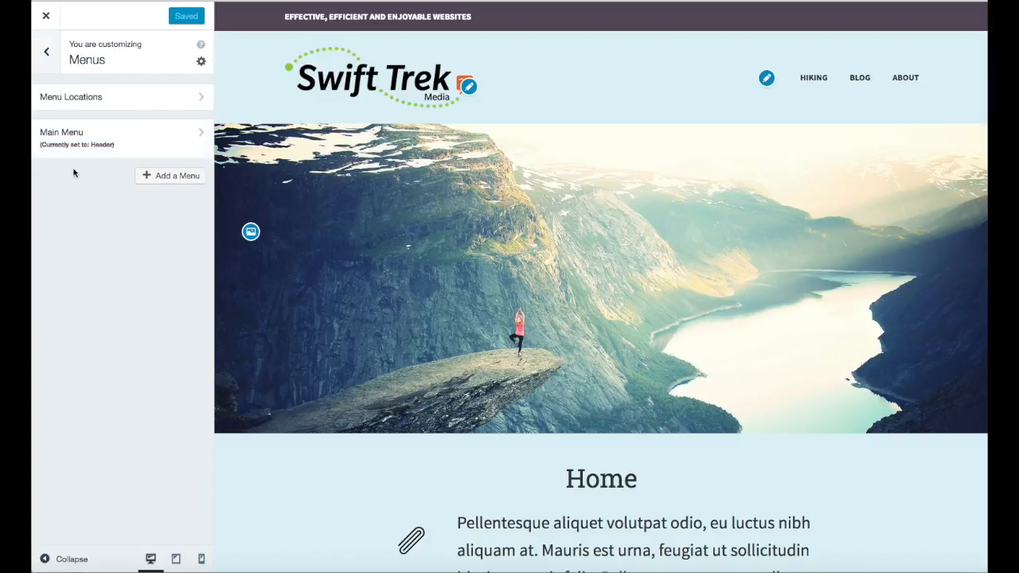
click(169, 176)
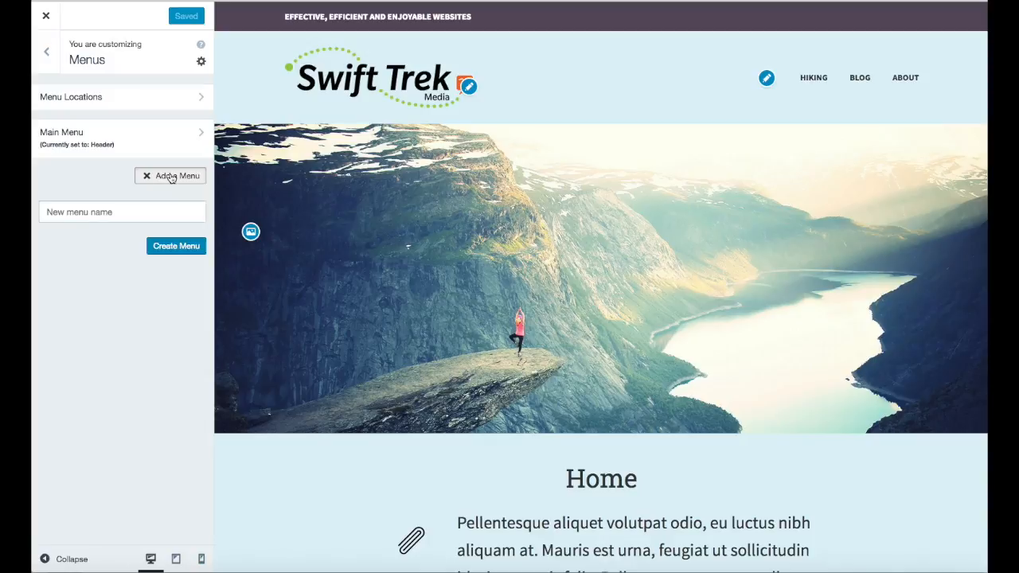
In Menu Locations, view the menus available for the Header and Social Menu positions without changing them.
click(136, 104)
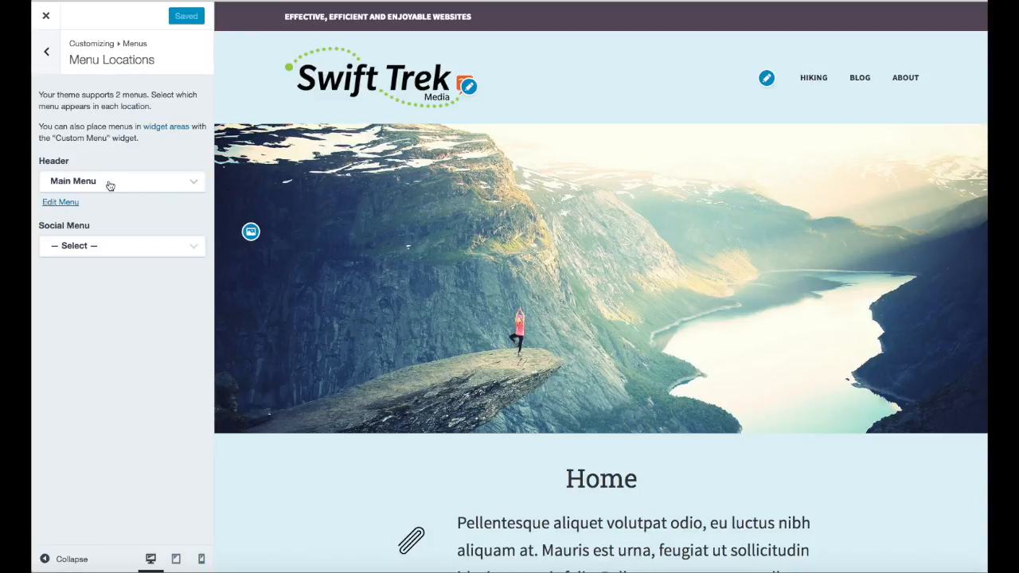
click(191, 183)
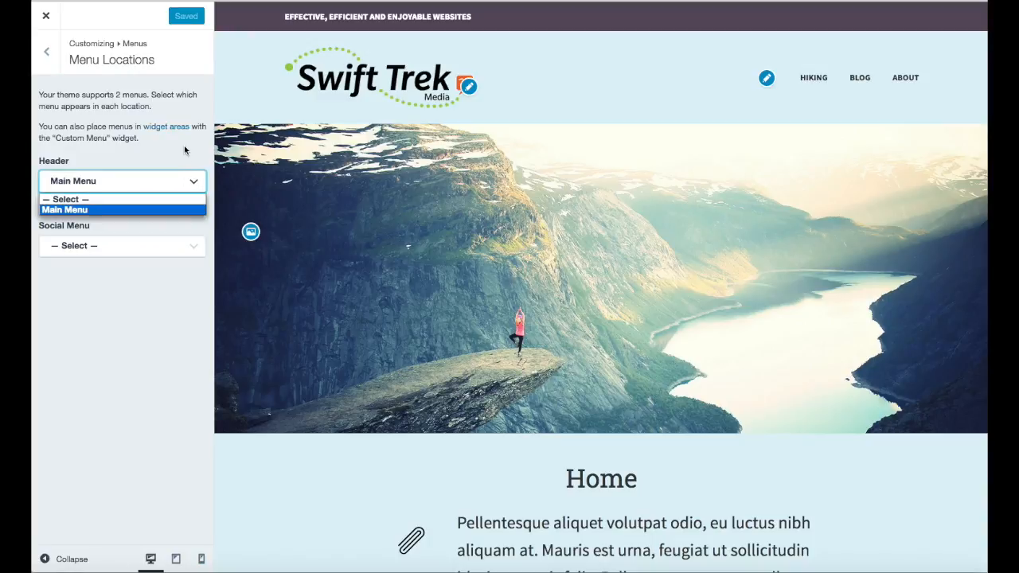
click(191, 152)
click(197, 249)
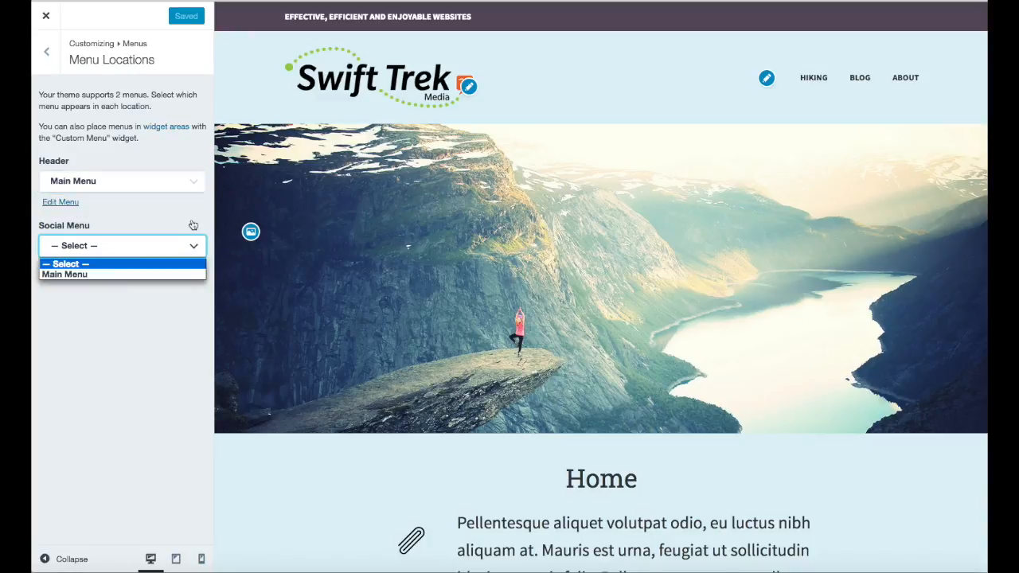
click(193, 225)
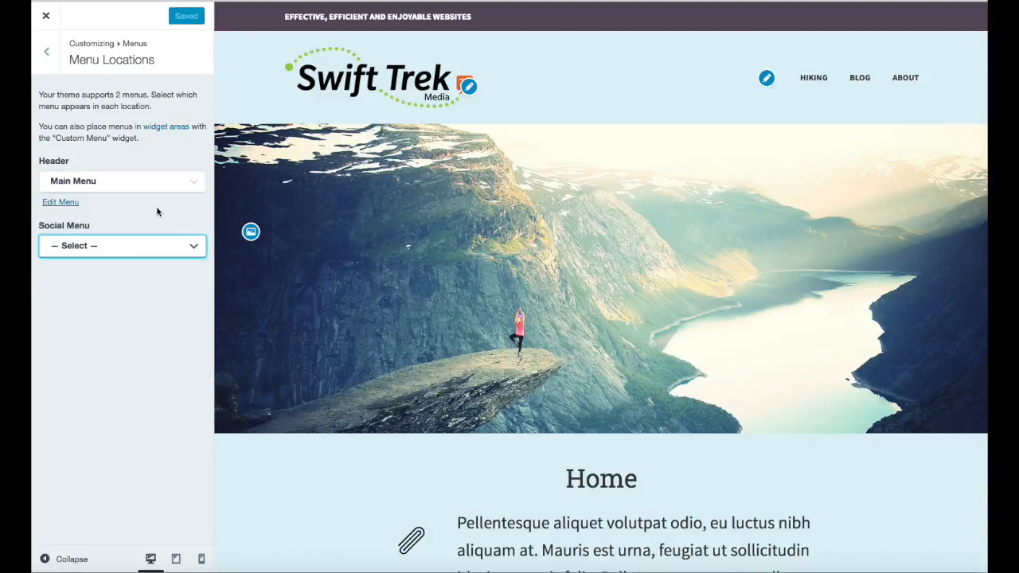
Open the Main Menu for editing, try About as its first item, and move it back below Blog.
click(62, 203)
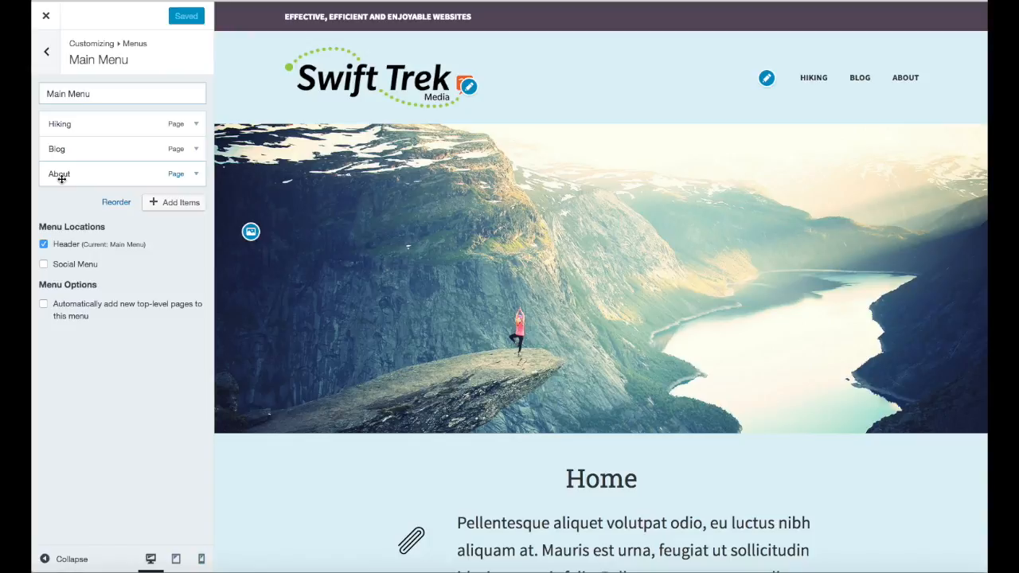
drag(71, 175, 71, 152)
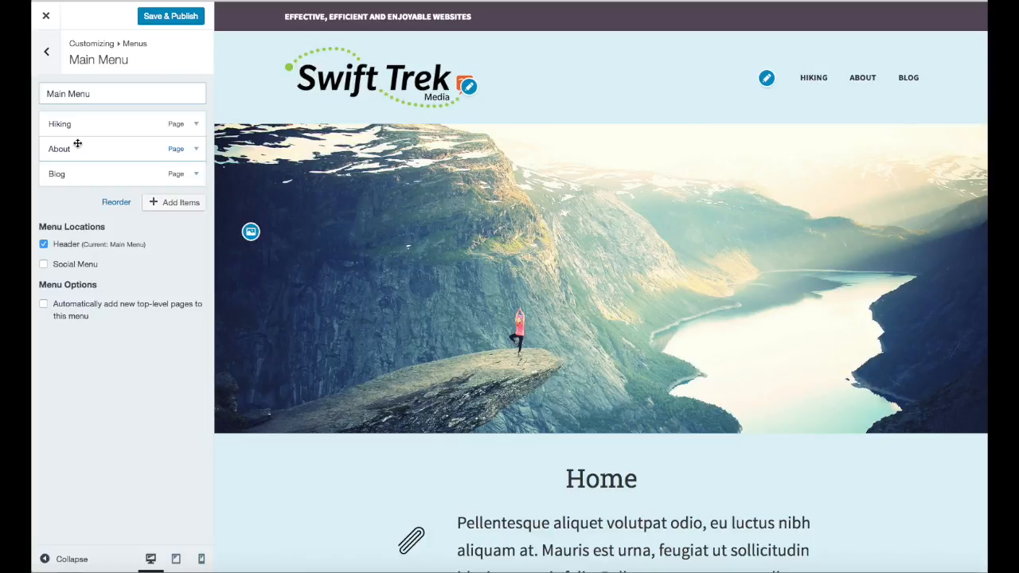
drag(79, 148, 77, 125)
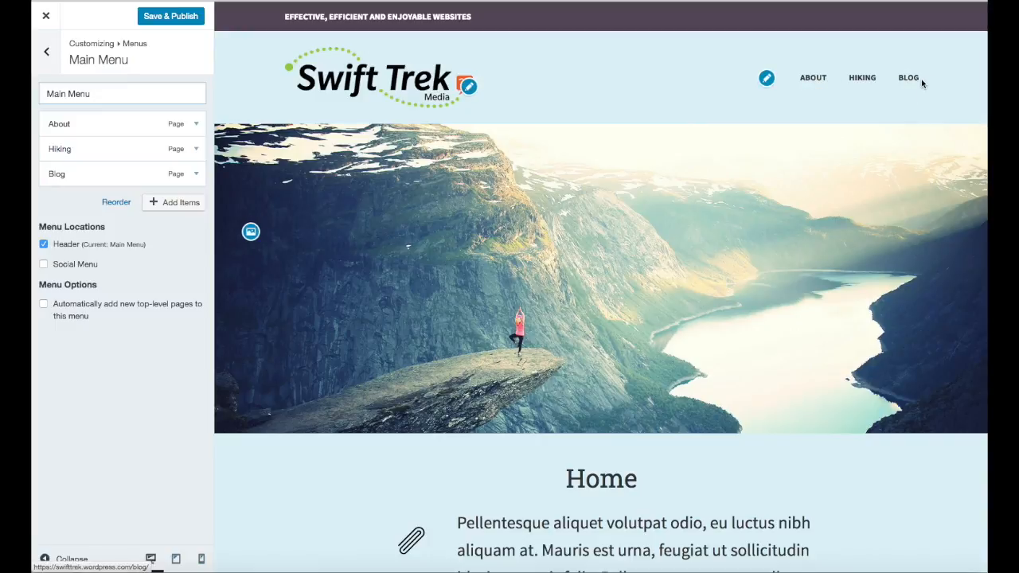
drag(119, 125, 119, 177)
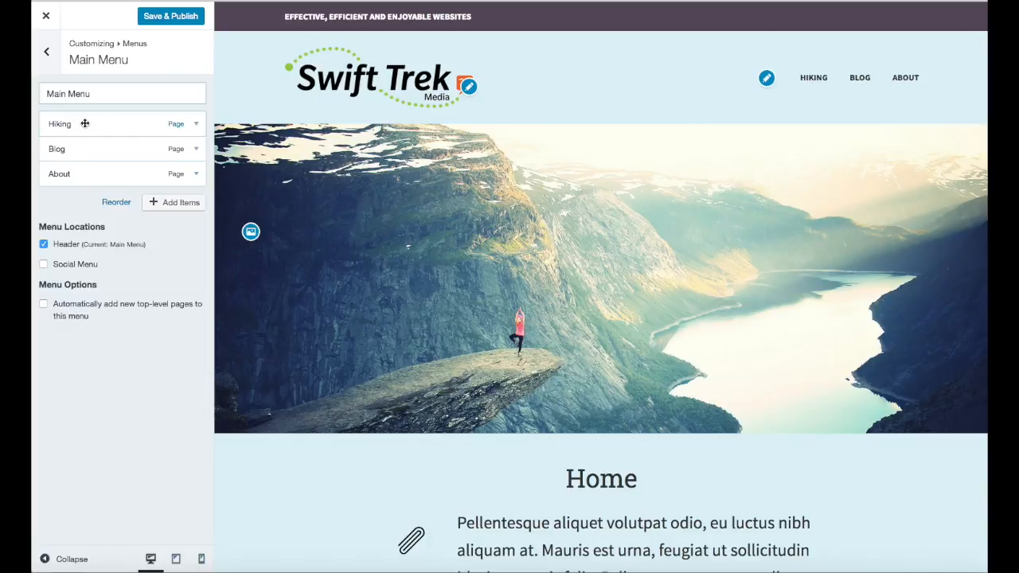
View the kinds of items that can be added to the Main Menu, and return to the main customizer options.
click(167, 205)
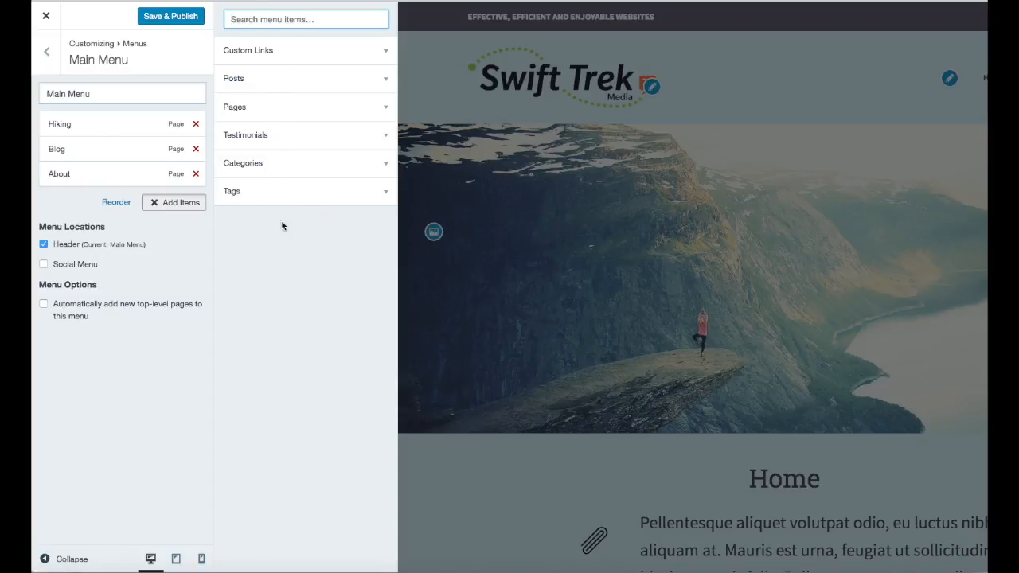
click(47, 53)
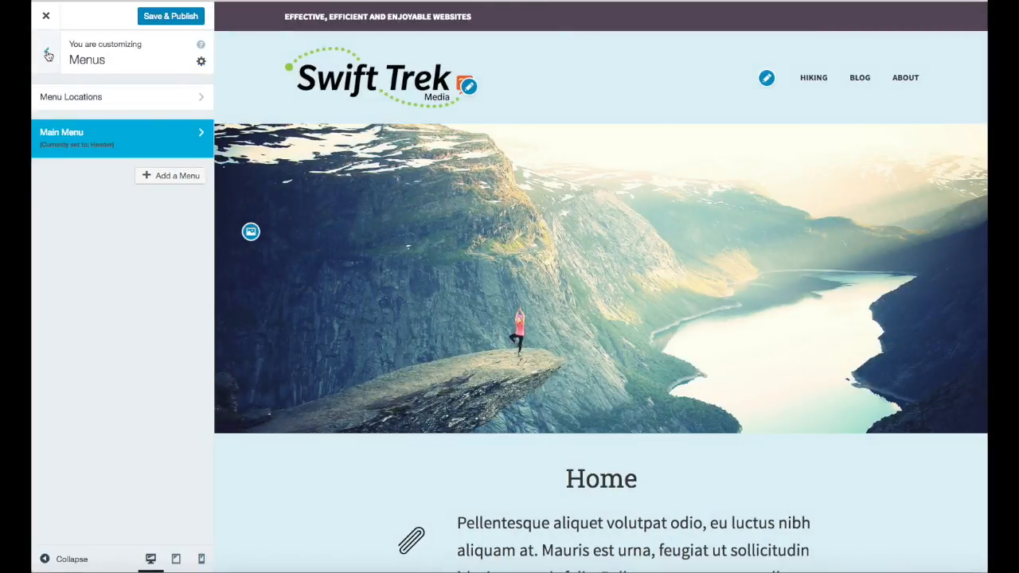
click(46, 52)
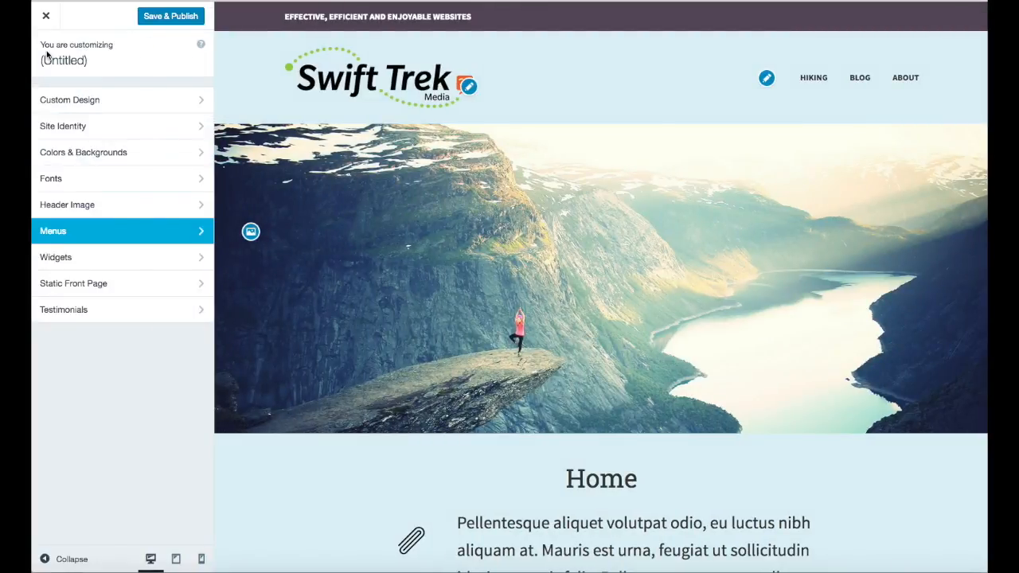
Add a Blog Stats widget to the Footer 1 widget area.
click(133, 258)
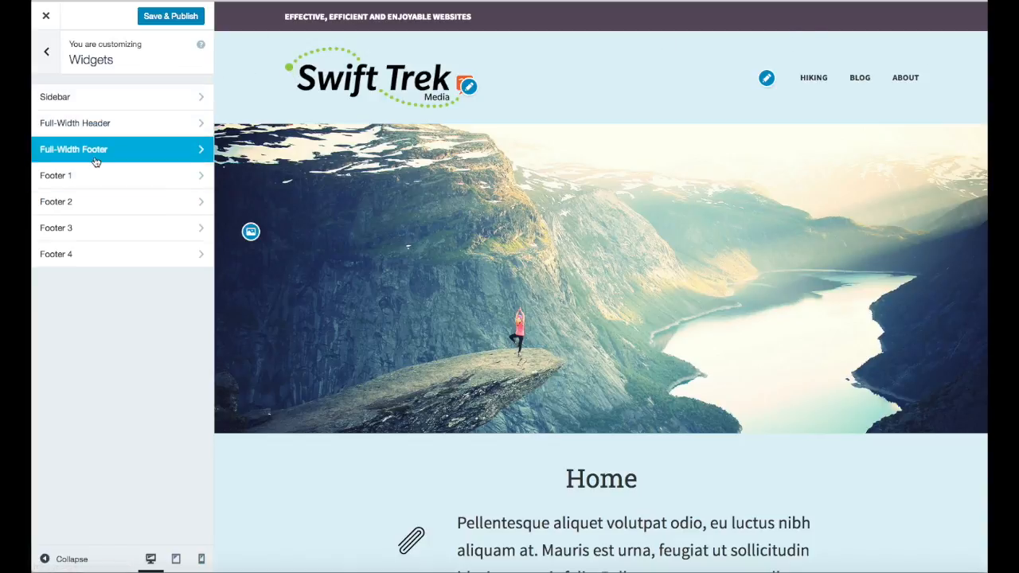
scroll(625, 357, down, 15)
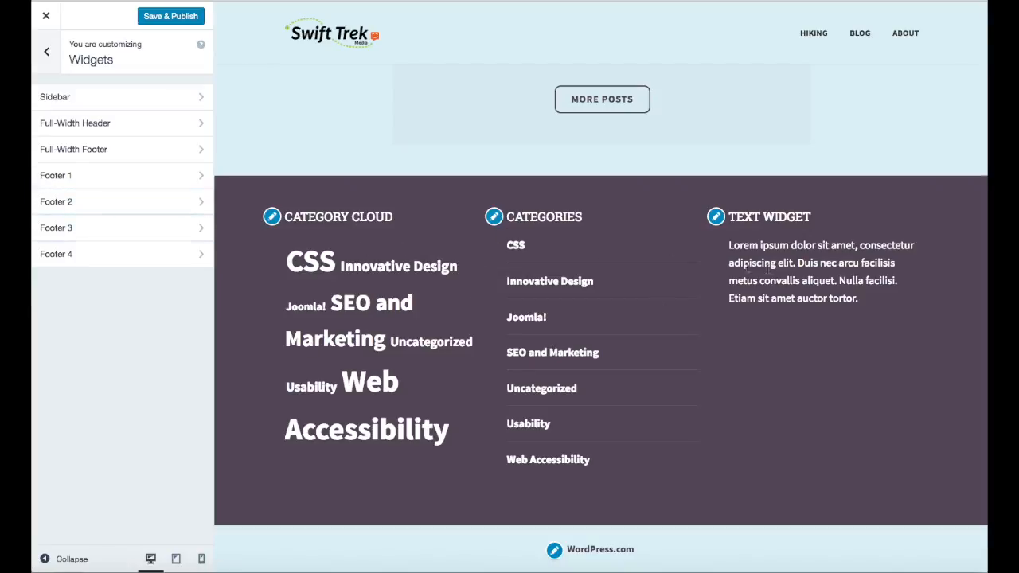
click(201, 176)
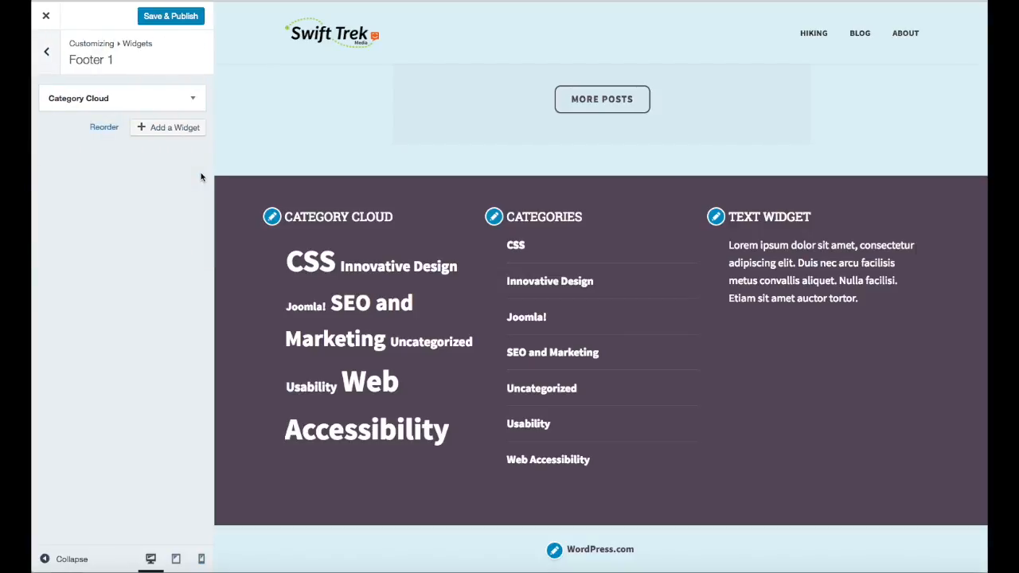
click(159, 129)
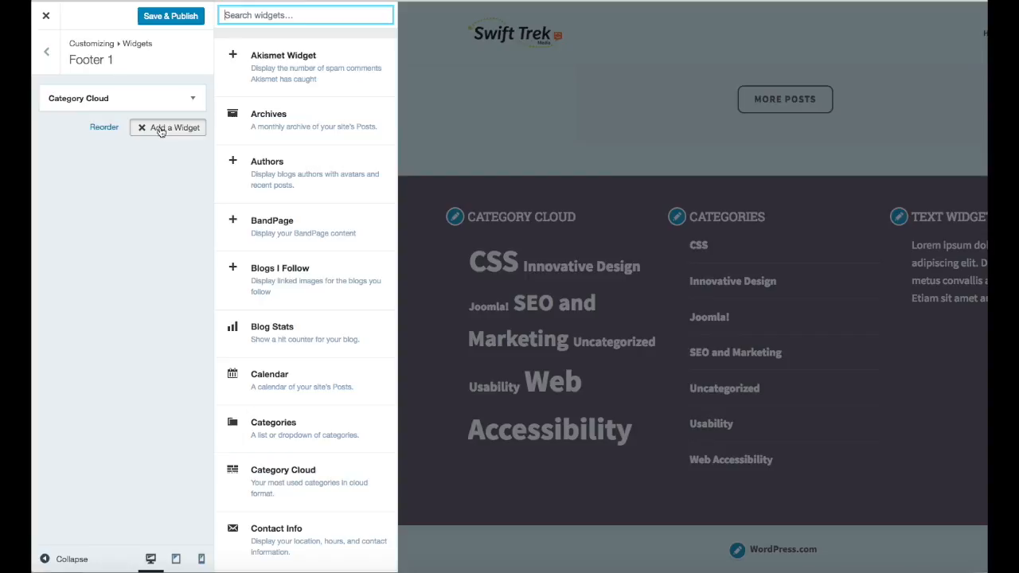
scroll(355, 128, down, 5)
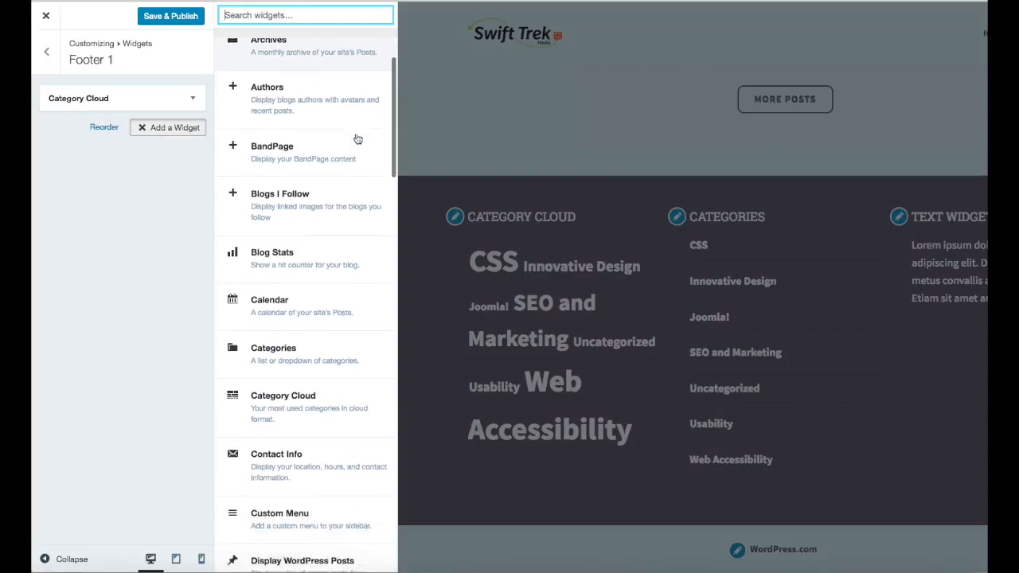
scroll(357, 138, up, 3)
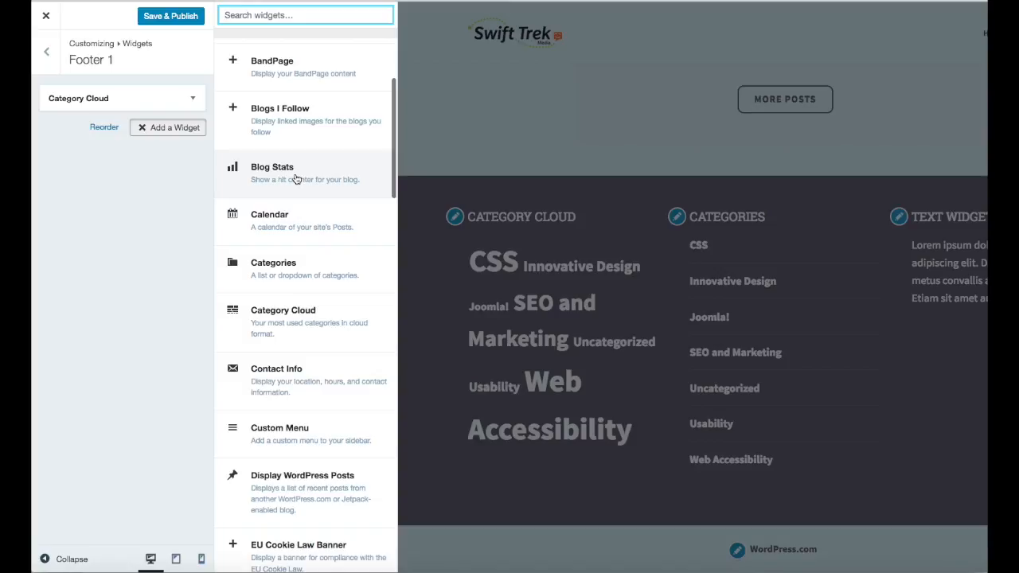
click(282, 176)
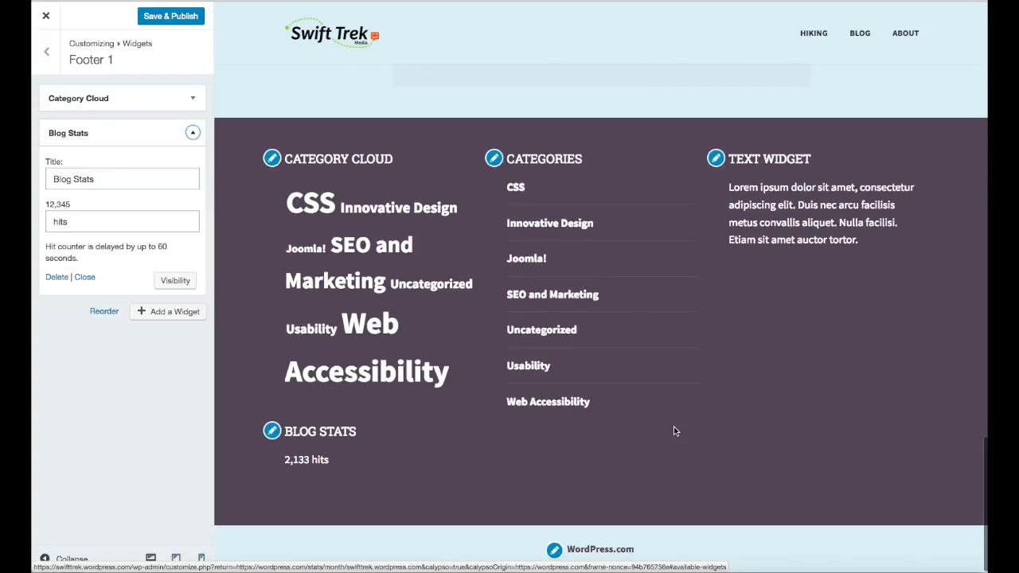
Try a visibility rule that shows the Blog Stats widget on all category pages, and delete the widget.
click(175, 282)
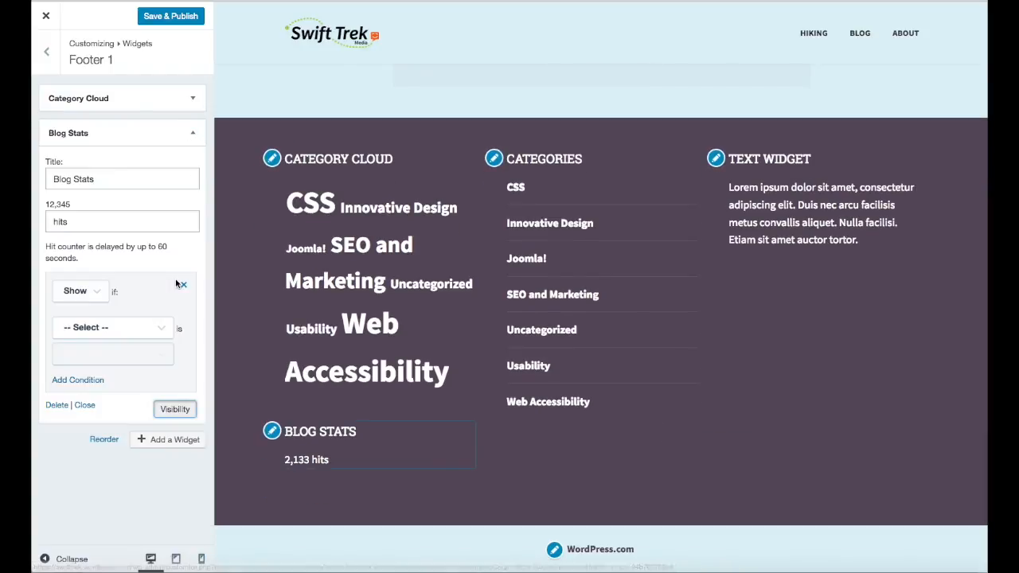
click(159, 328)
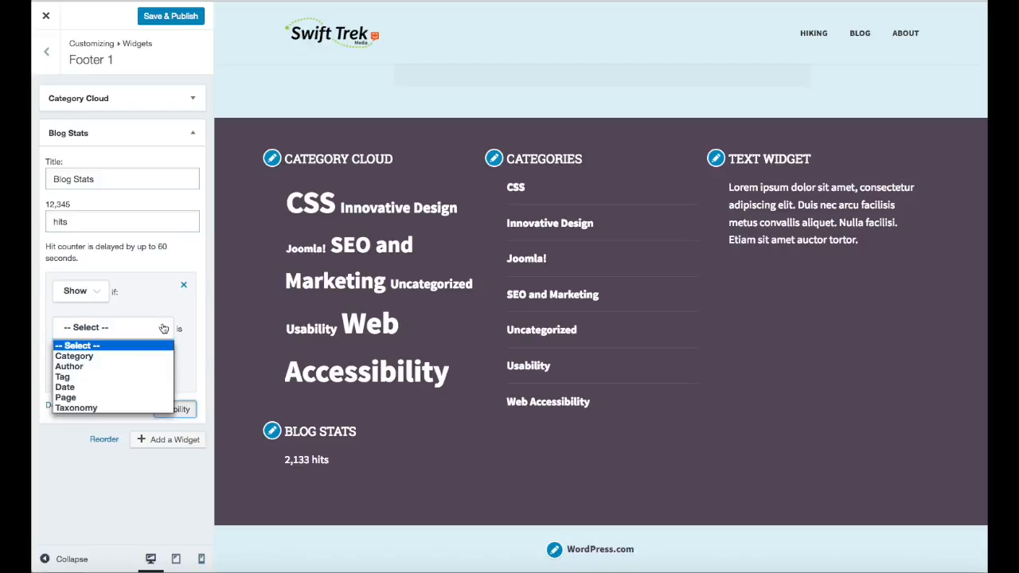
click(112, 356)
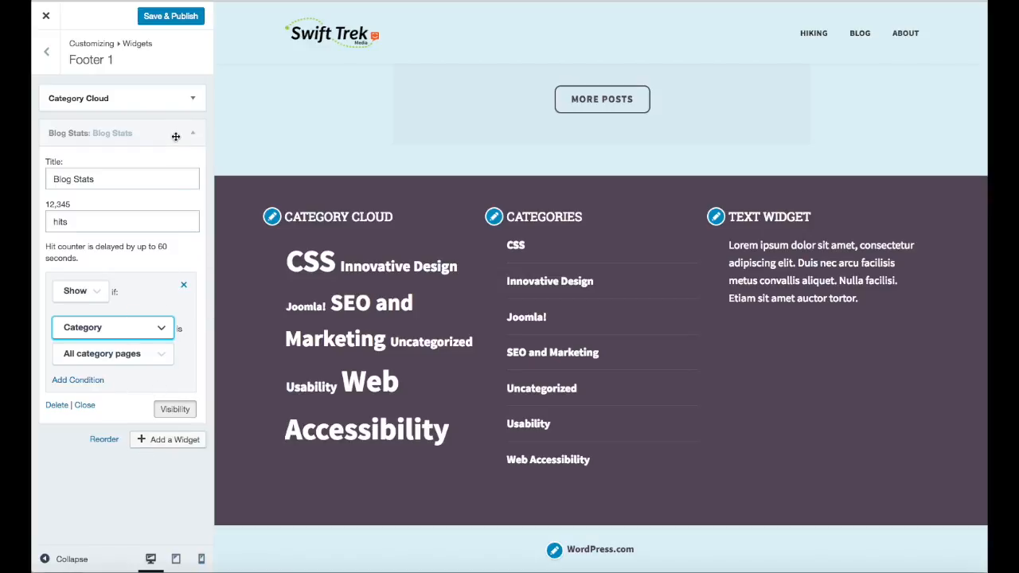
click(56, 405)
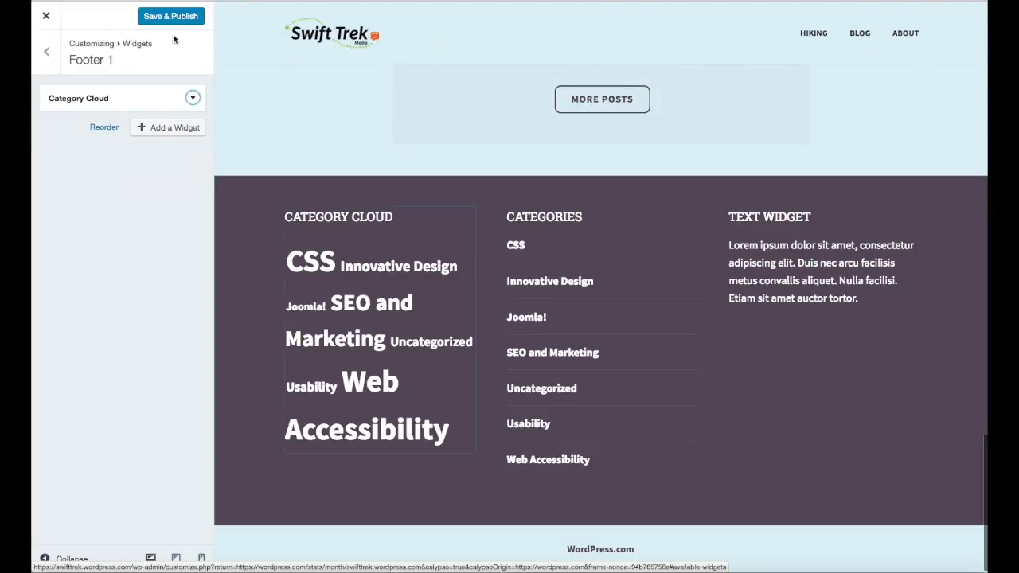
Try a Contact Info widget in the Footer 4 widget area, and delete it.
click(46, 51)
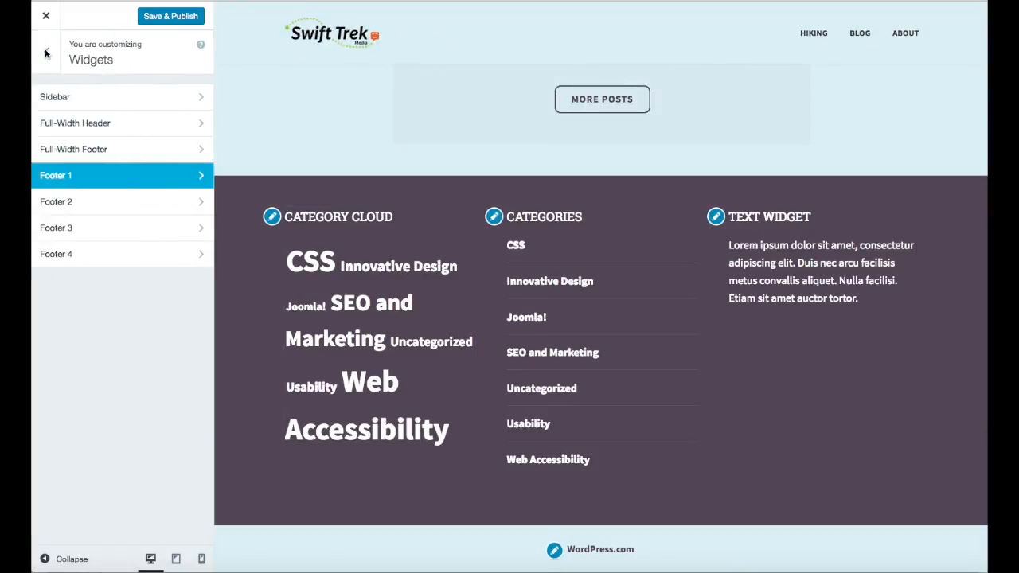
click(81, 255)
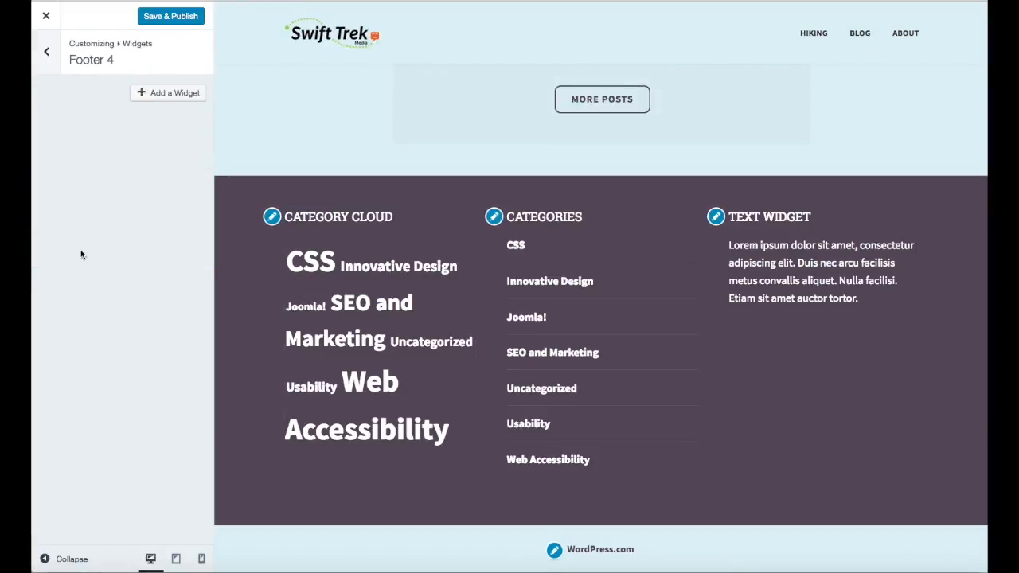
click(141, 93)
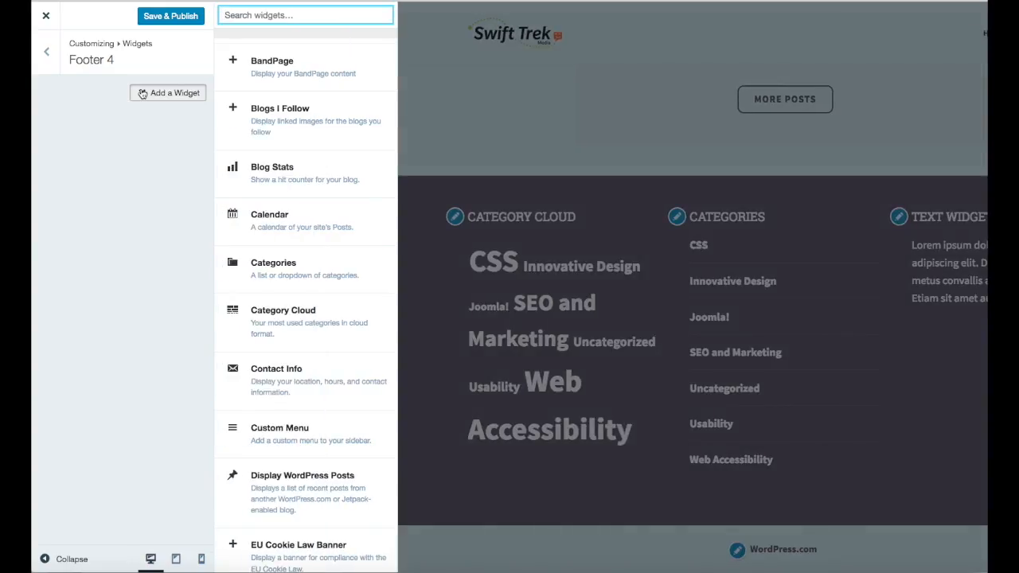
scroll(345, 343, down, 2)
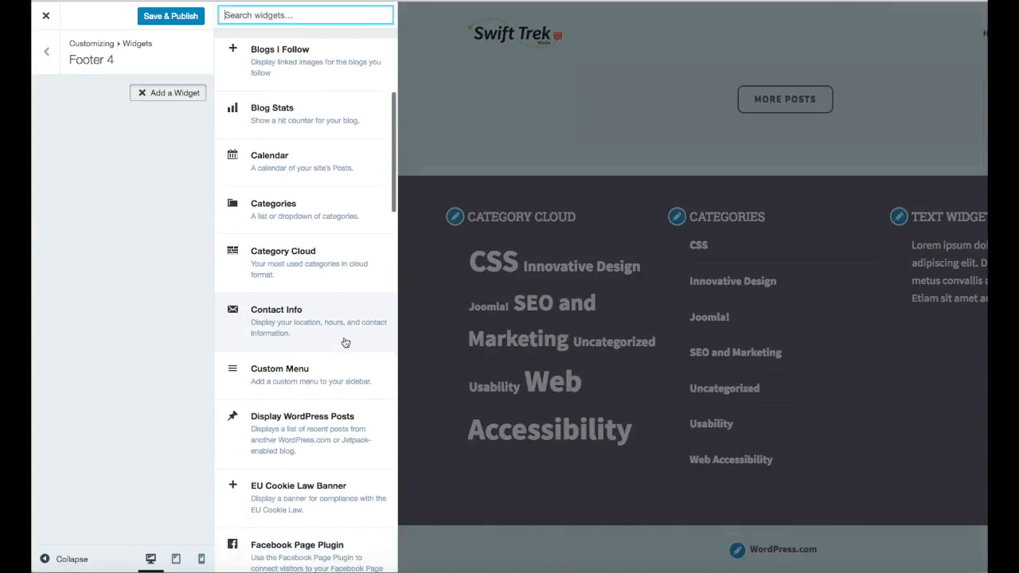
click(282, 309)
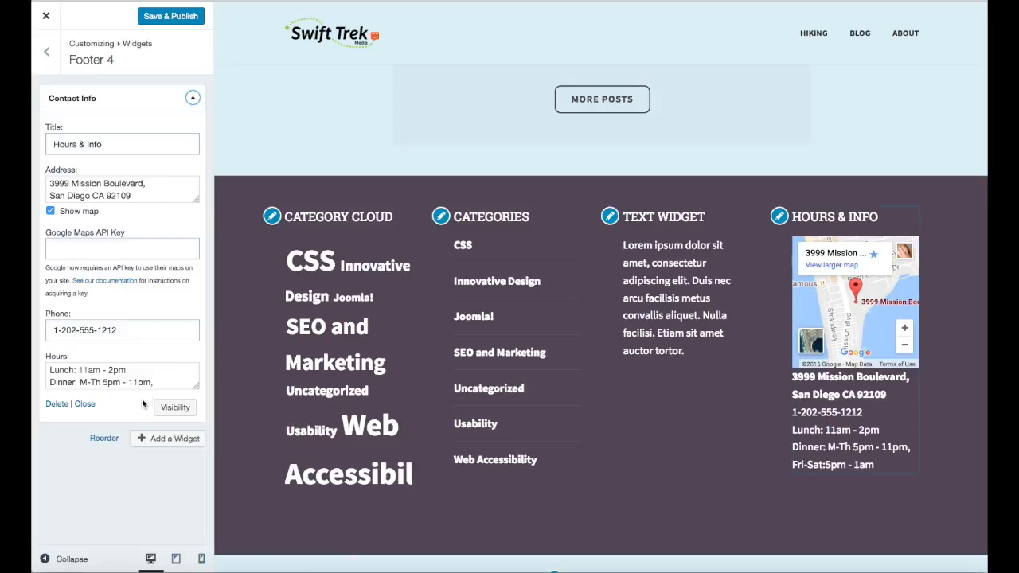
click(56, 405)
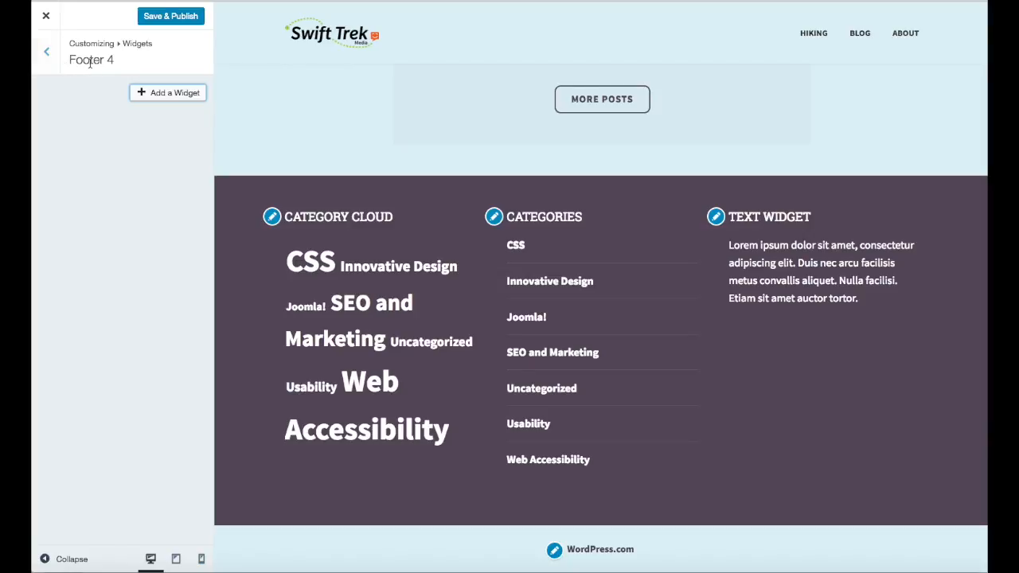
Add a Contact Info widget to Footer 4.
click(142, 94)
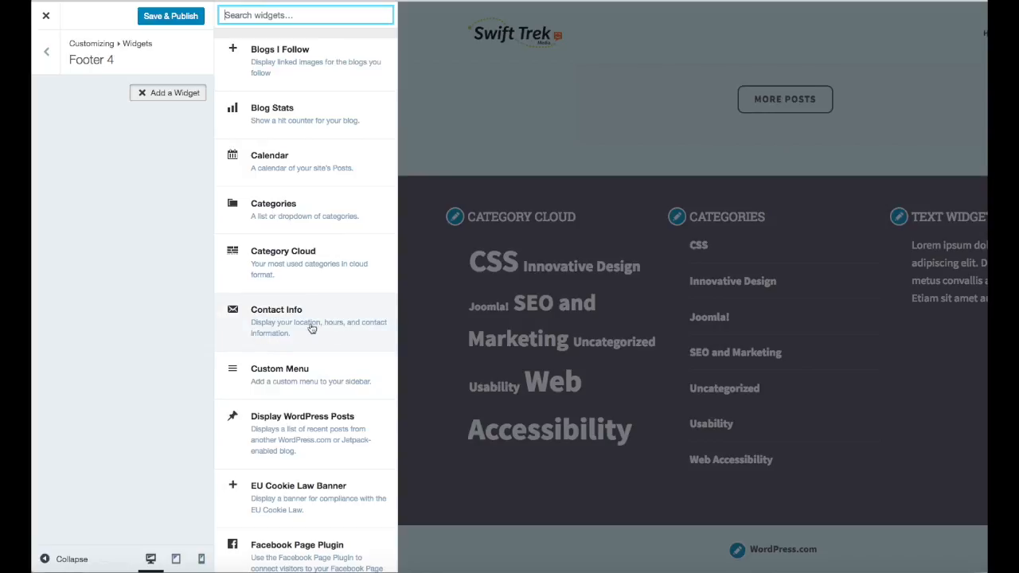
click(280, 316)
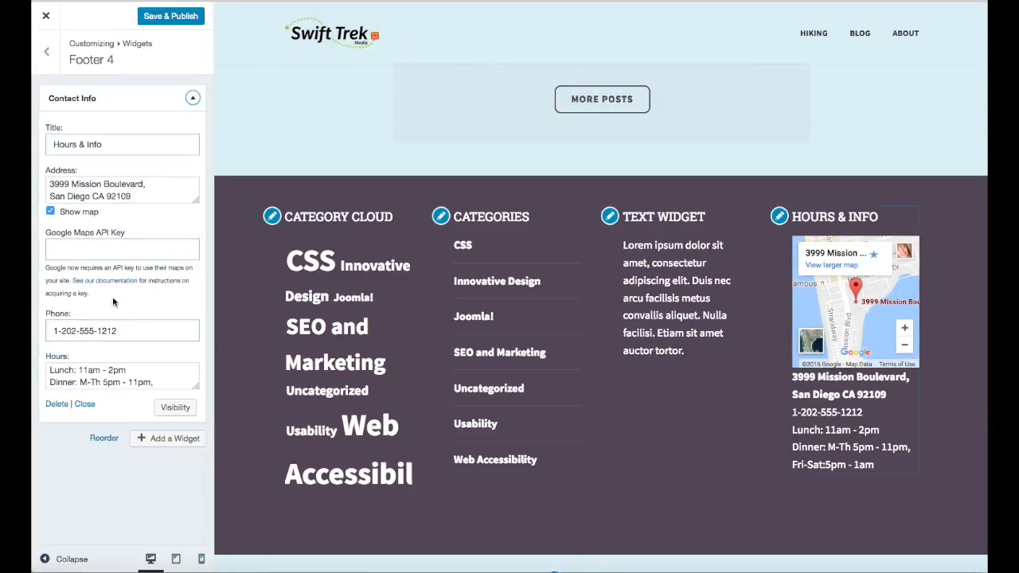
click(95, 247)
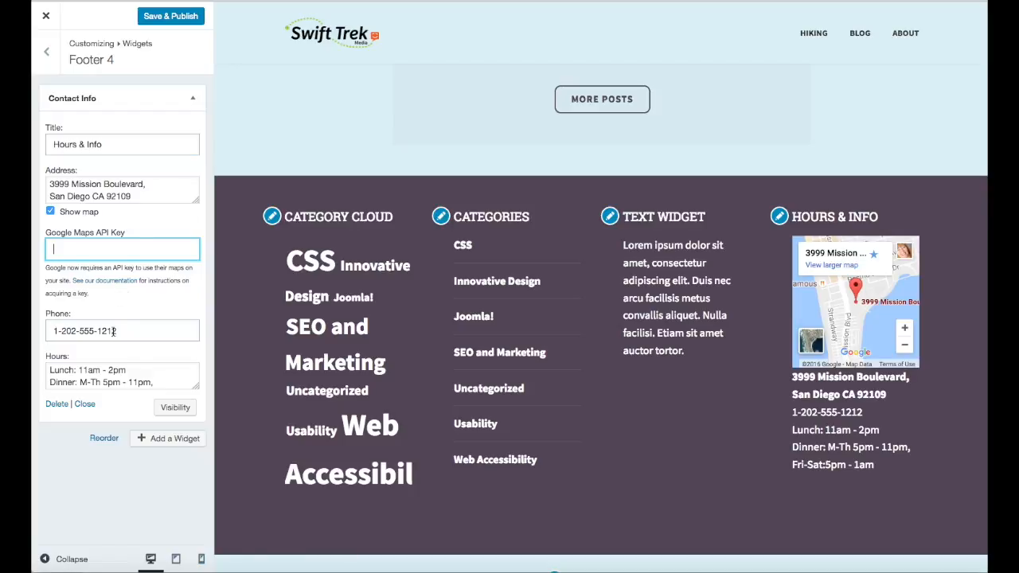
Replace the phone number in the Footer 4 Contact Info widget and publish the change.
click(130, 330)
key(ctrl+a)
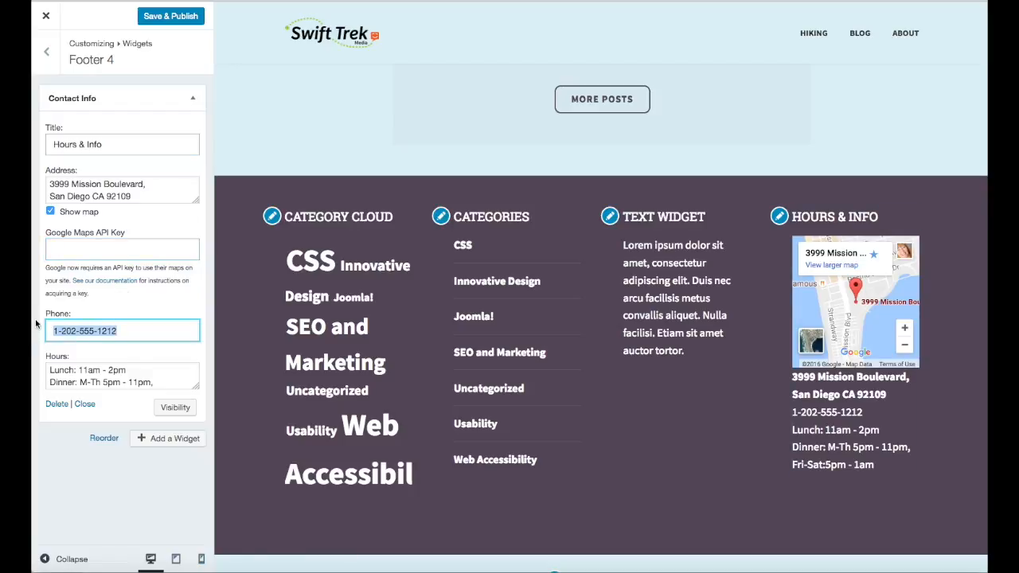
text(802)
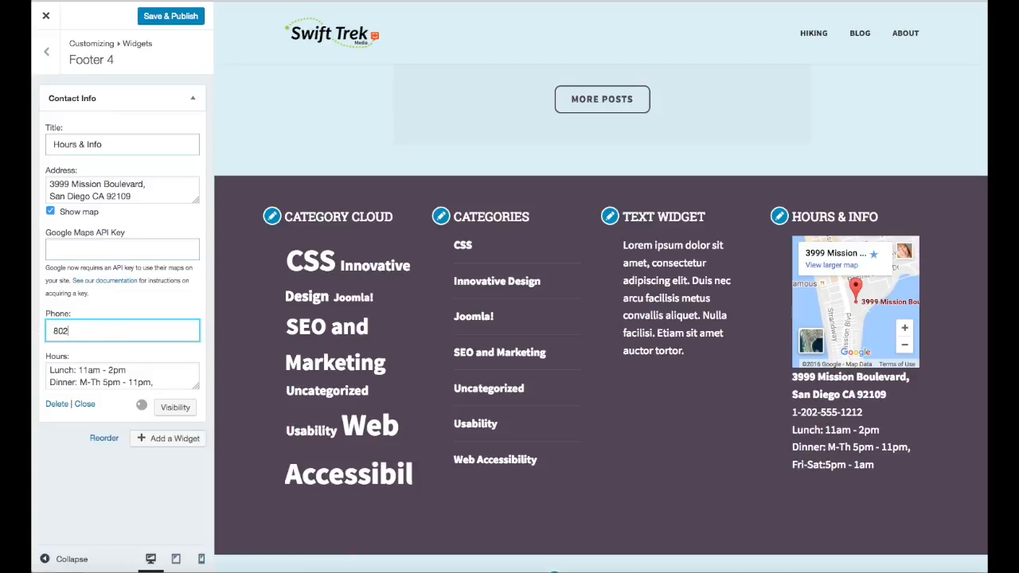
text(-00-0000)
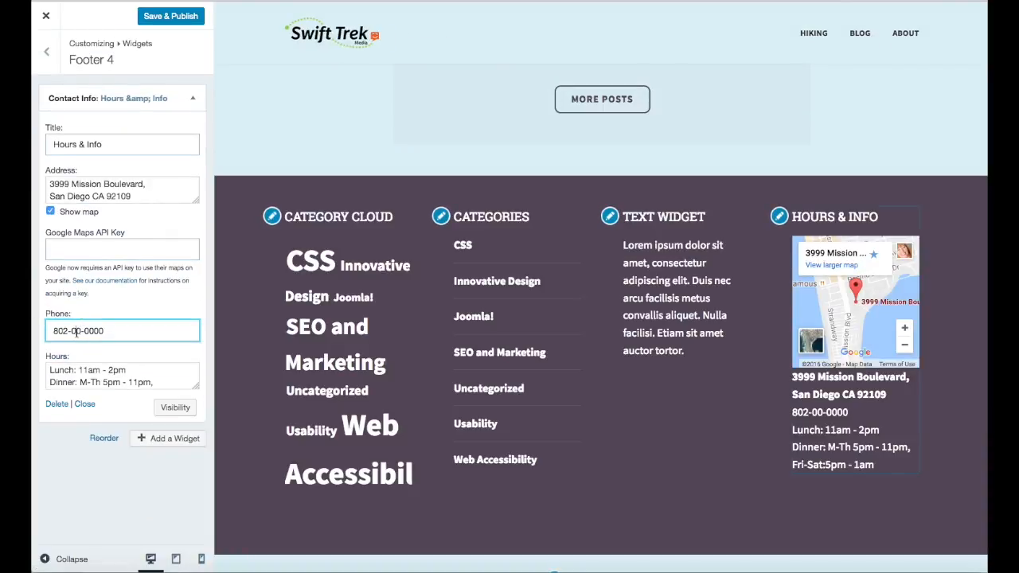
click(76, 331)
text(0)
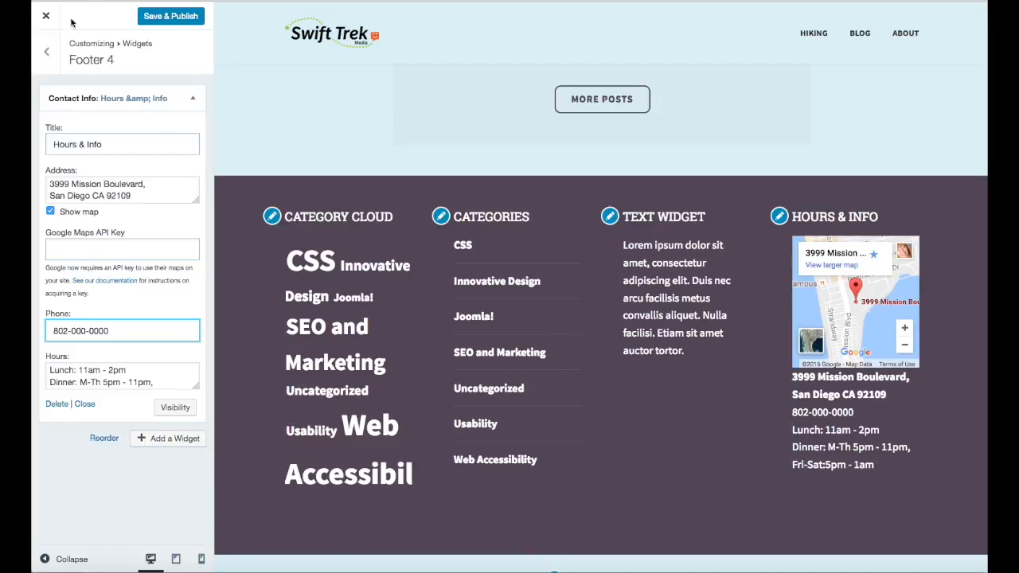
click(168, 17)
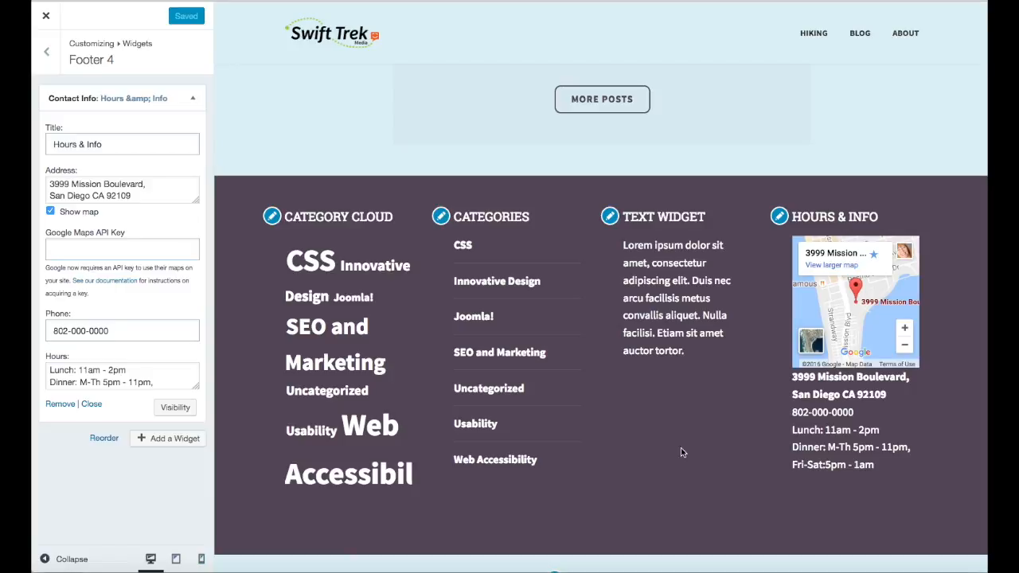
Set the Contact Info widget's address to Vermont and publish the change.
drag(153, 195, 35, 166)
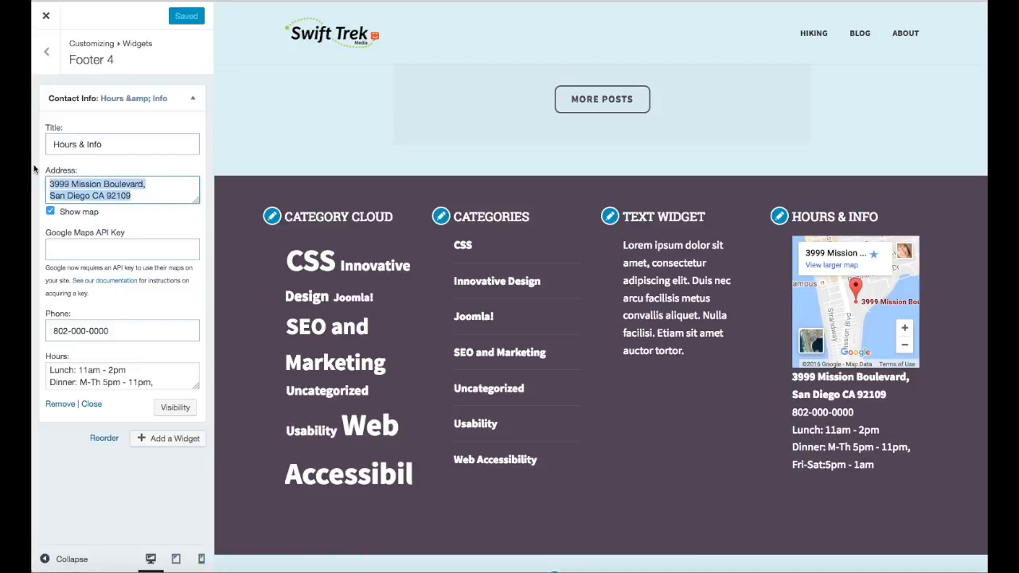
text(Vermont)
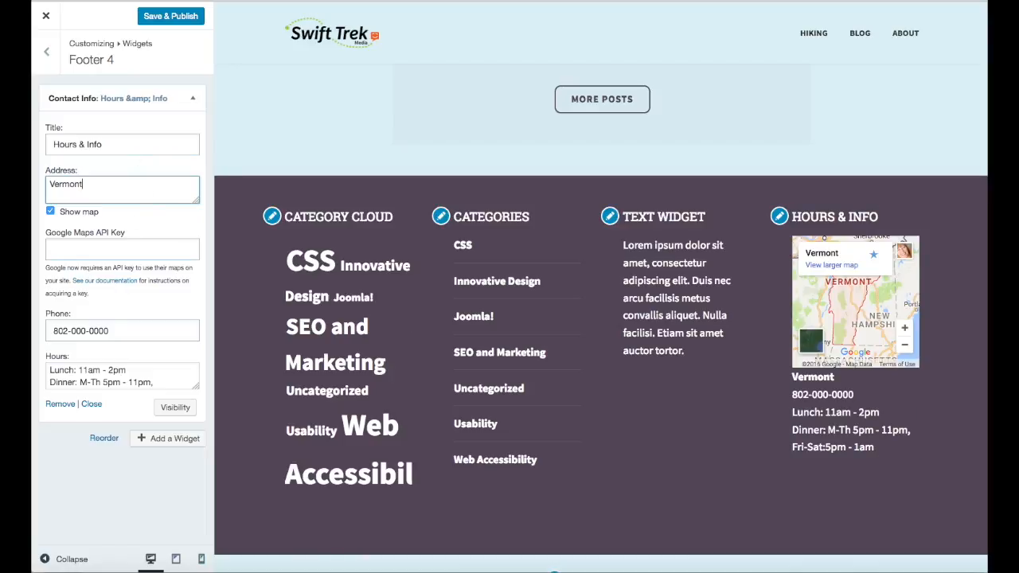
click(158, 18)
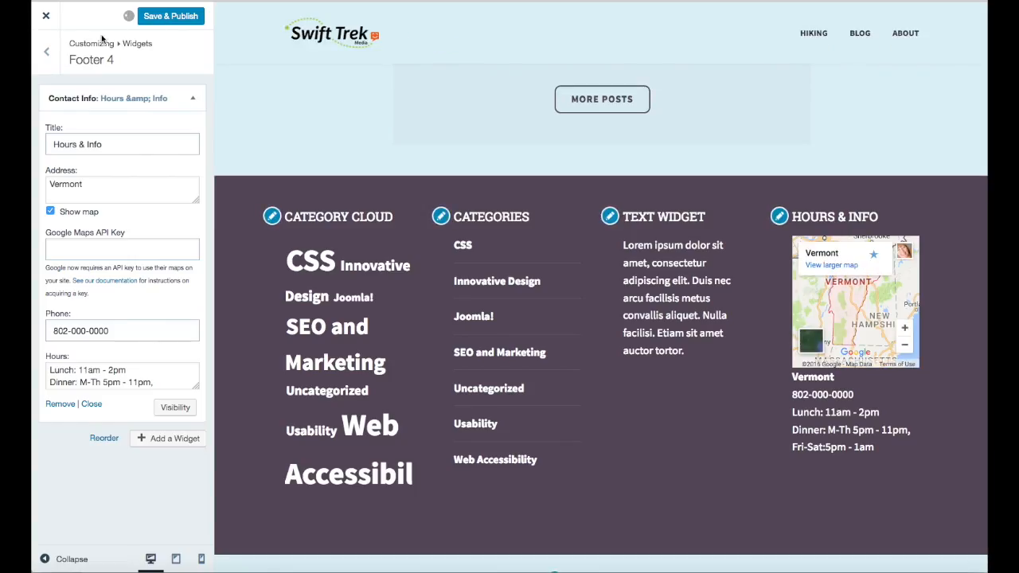
Open the customizer's Static Front Page settings and look over the current home page in the preview.
click(47, 52)
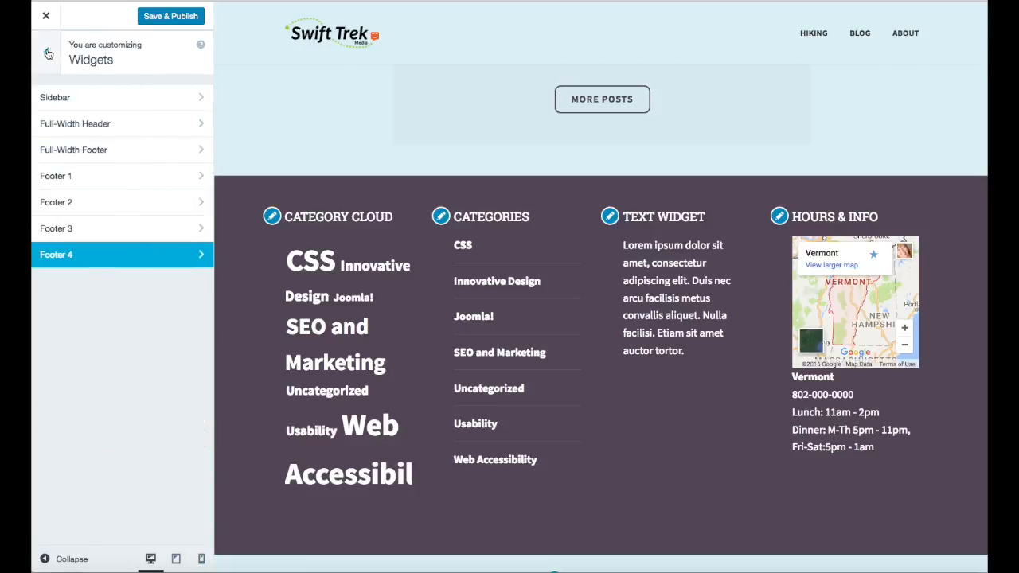
click(48, 53)
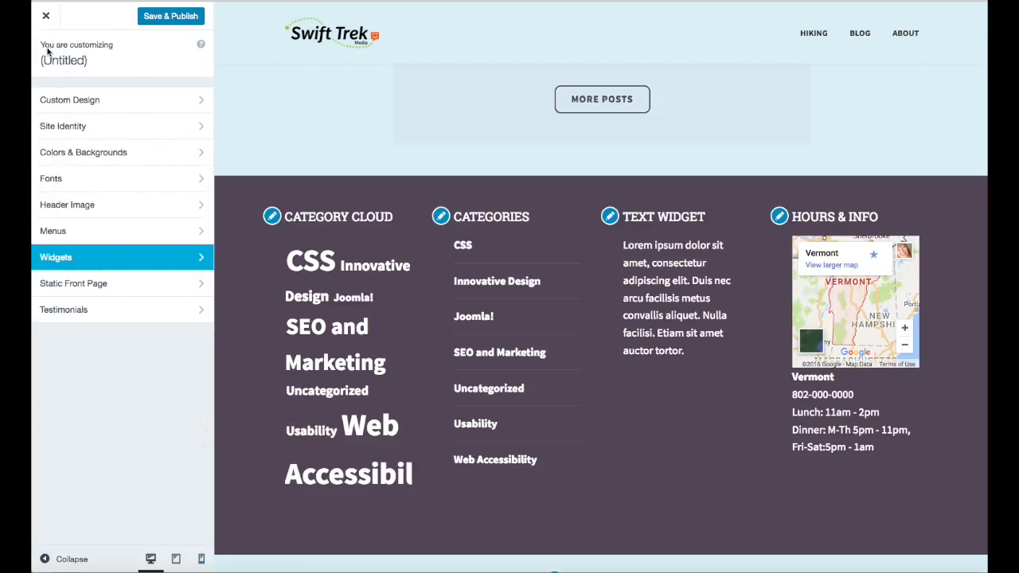
click(85, 283)
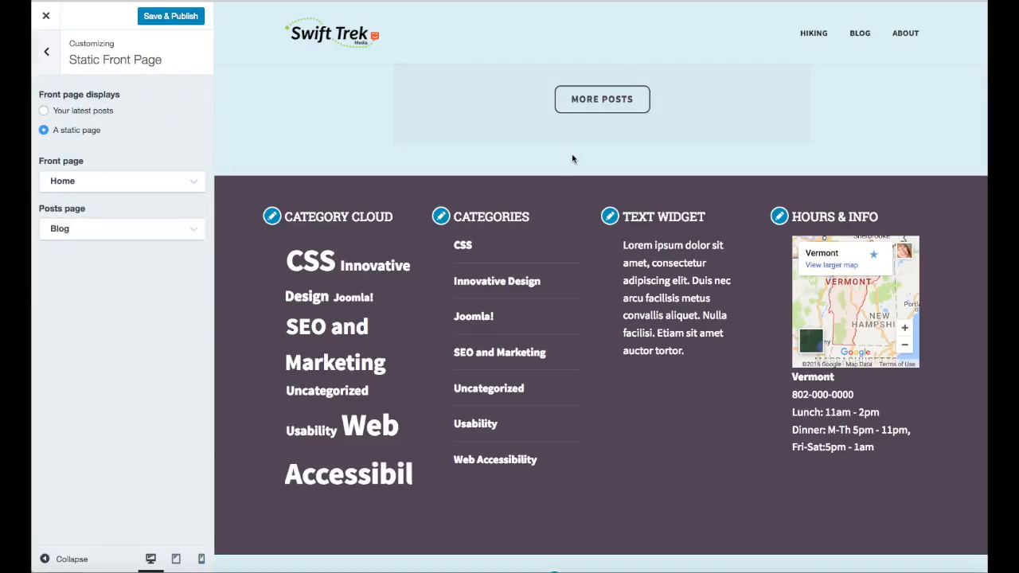
scroll(571, 159, up, 15)
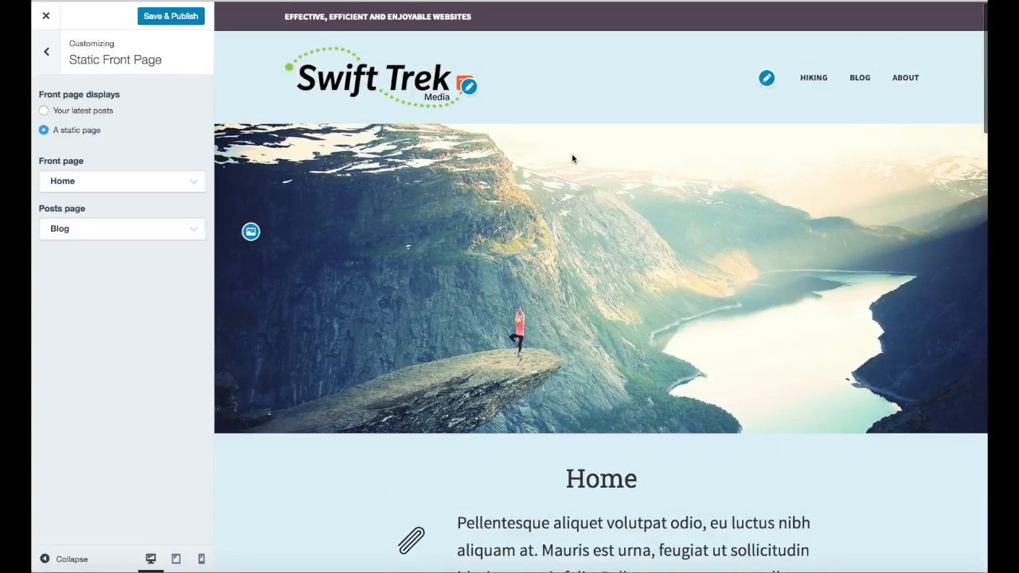
scroll(572, 155, down, 4)
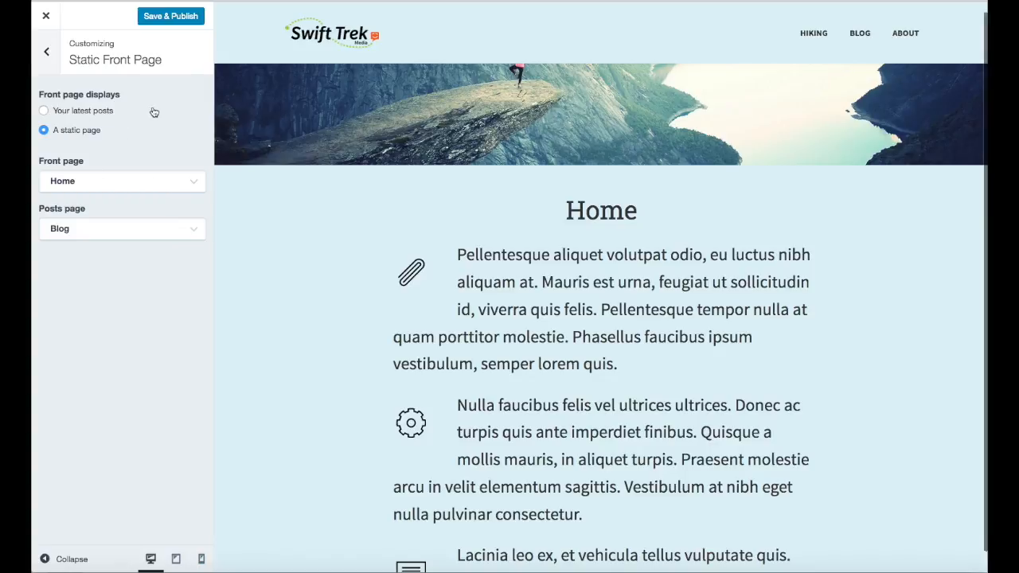
Try having the front page display the latest posts and look through the resulting preview.
click(44, 112)
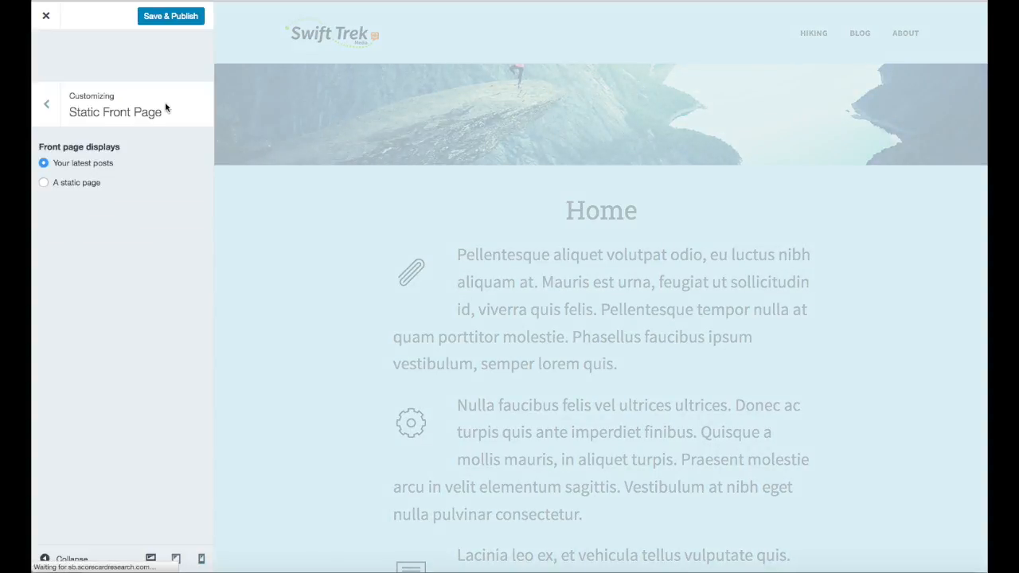
scroll(334, 193, down, 5)
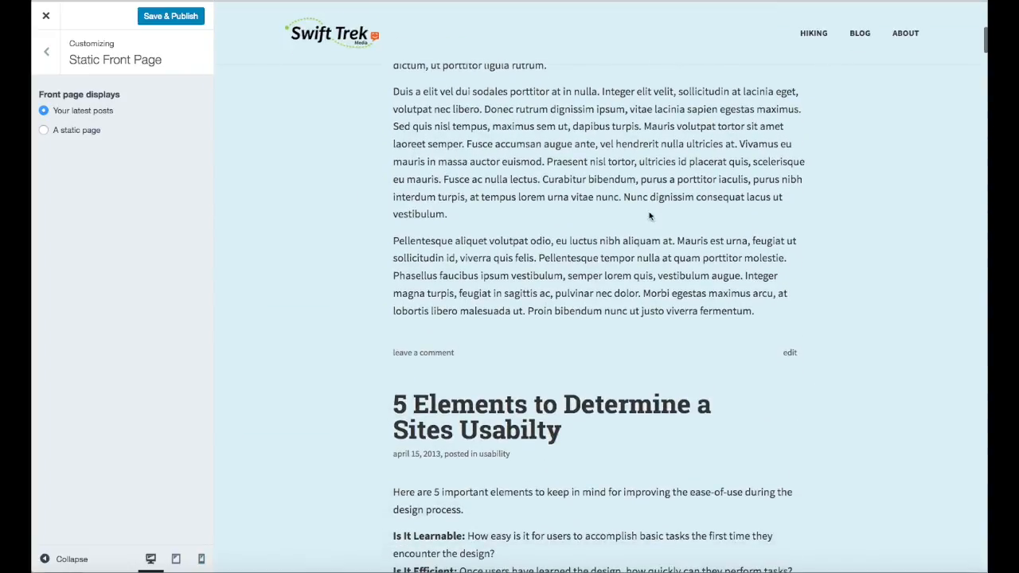
scroll(518, 291, down, 3)
scroll(518, 290, down, 5)
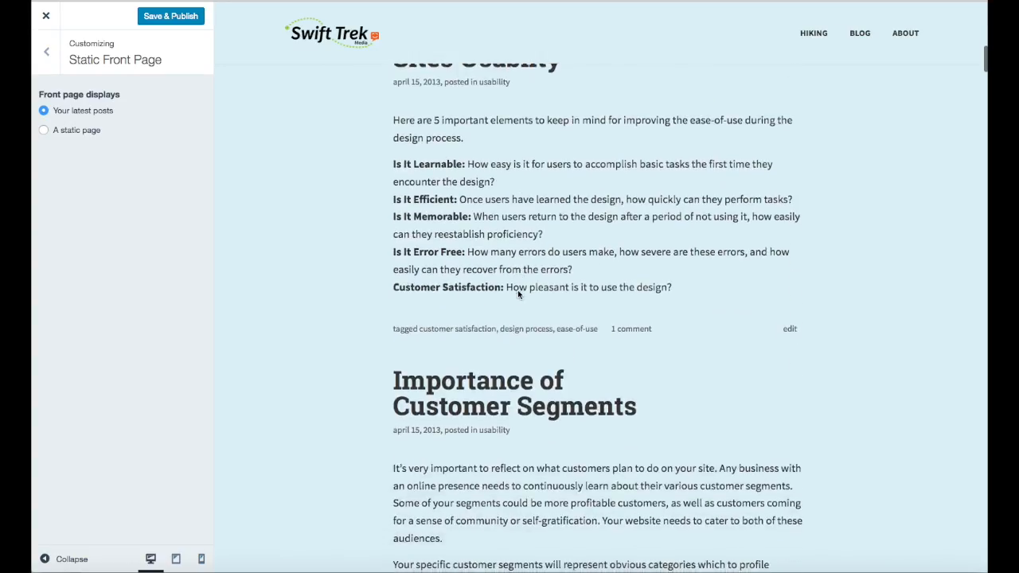
scroll(517, 291, down, 20)
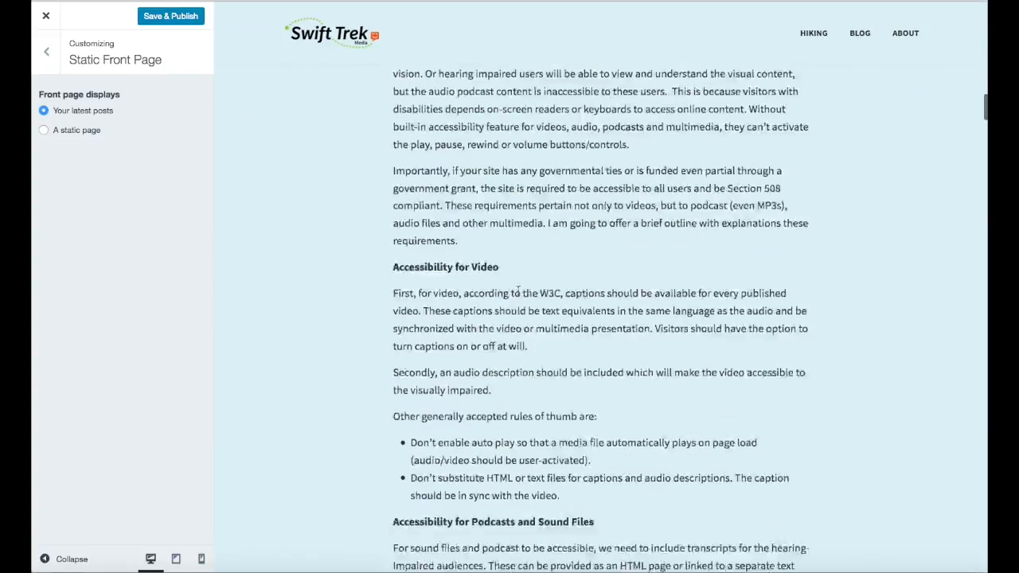
scroll(517, 291, down, 12)
scroll(518, 293, up, 20)
scroll(518, 295, up, 3)
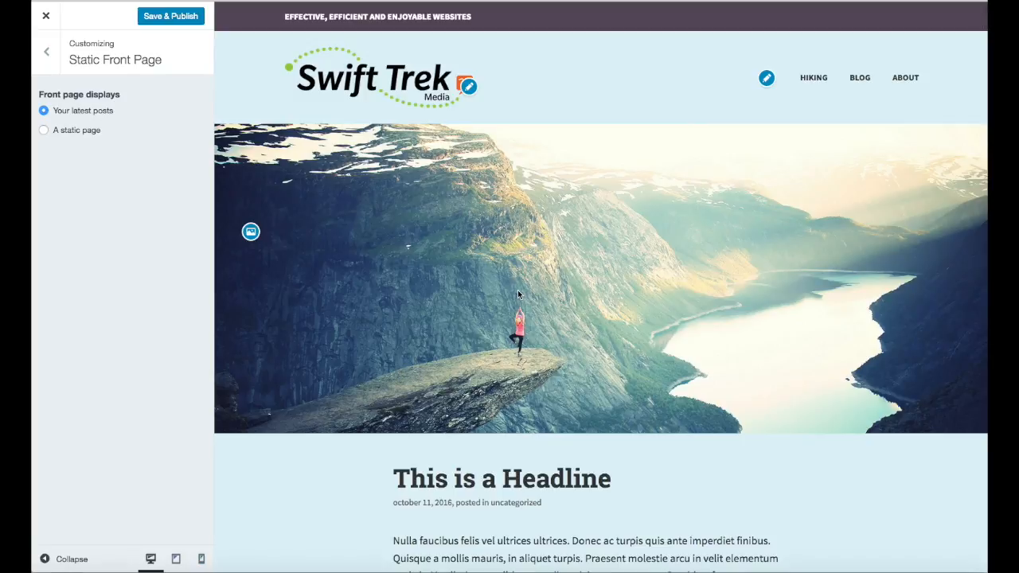
Set the front page display to a static page, with Home as front page and Blog as posts page, and publish.
click(44, 130)
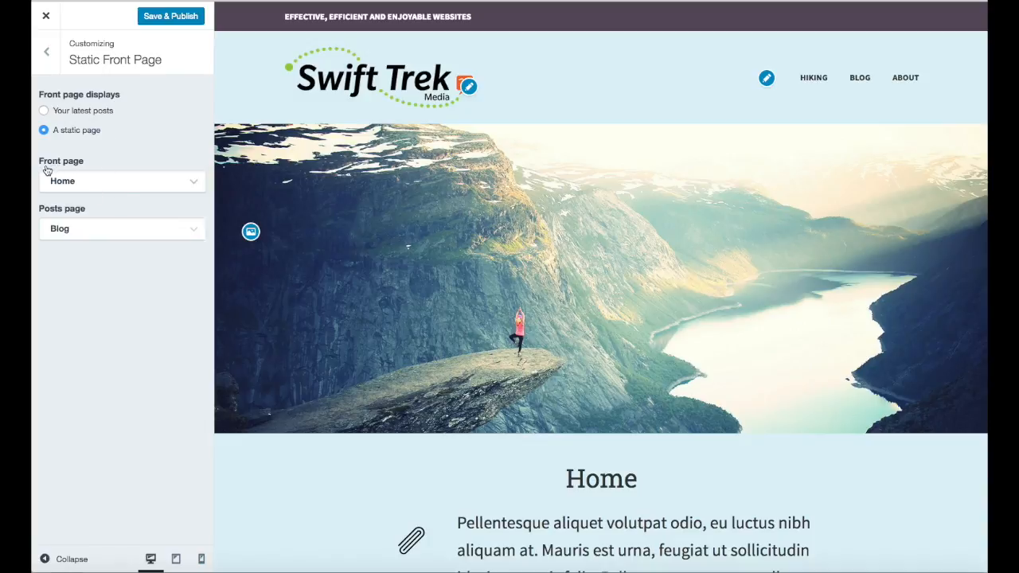
click(191, 185)
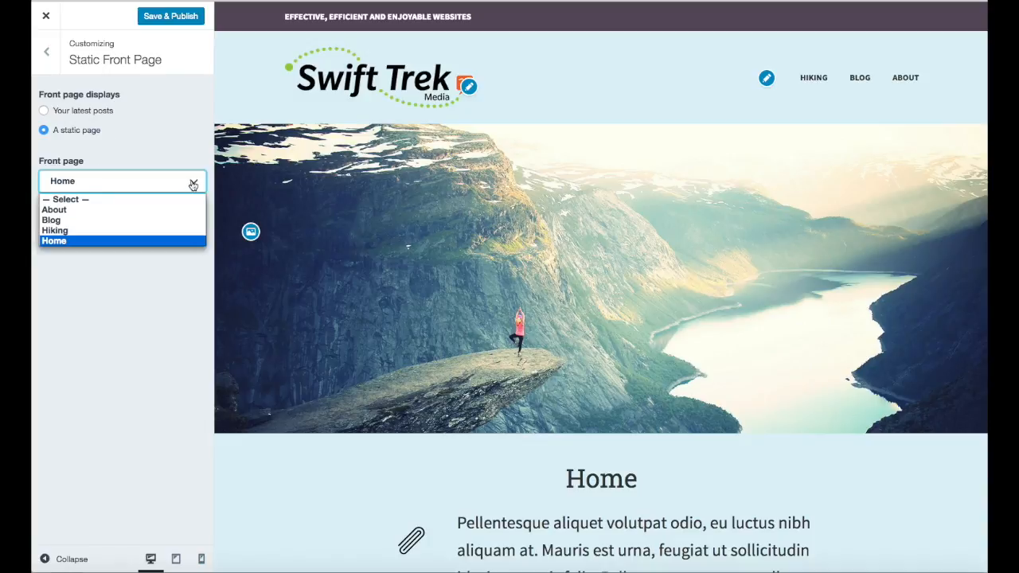
click(80, 240)
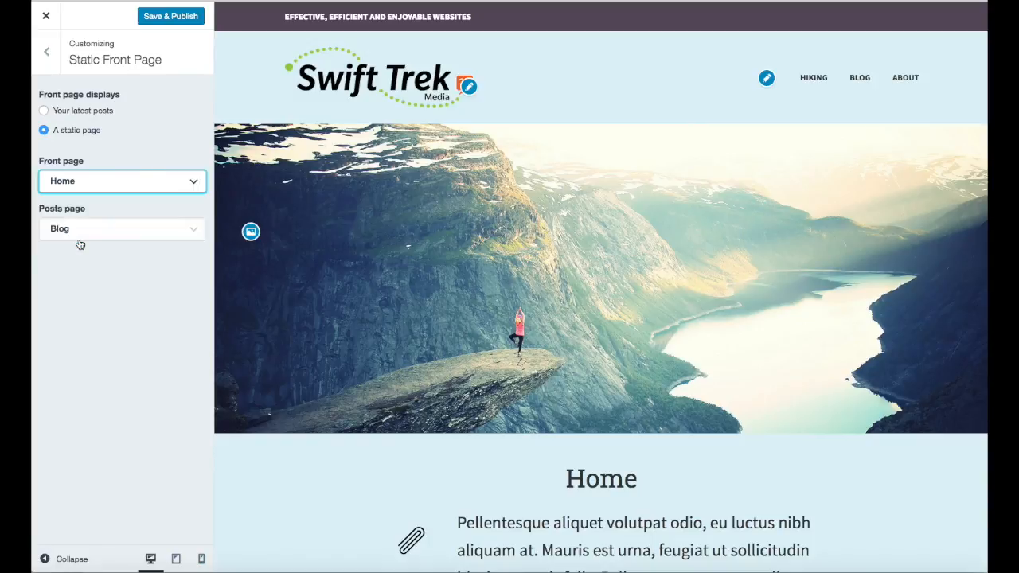
click(193, 231)
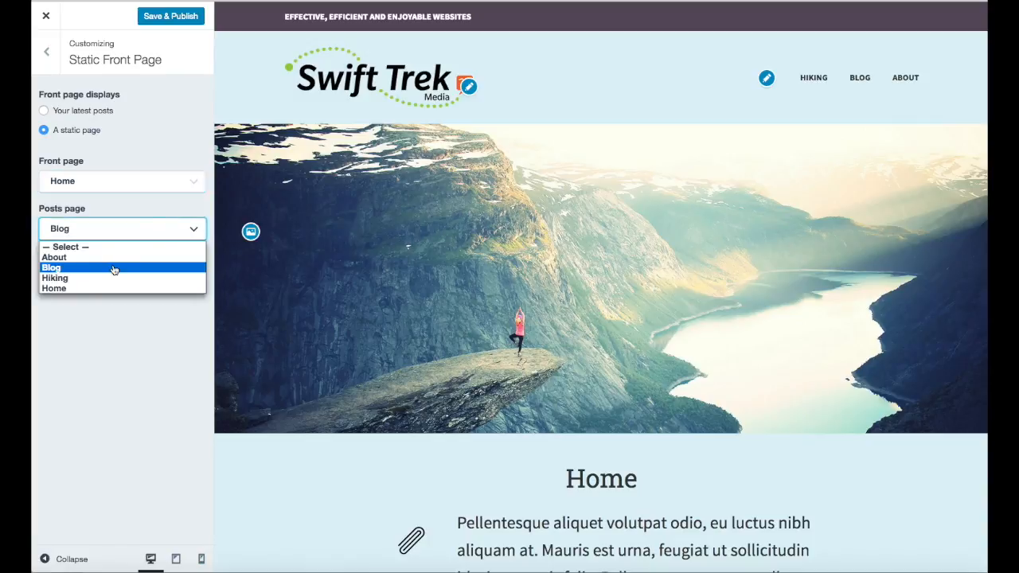
click(55, 272)
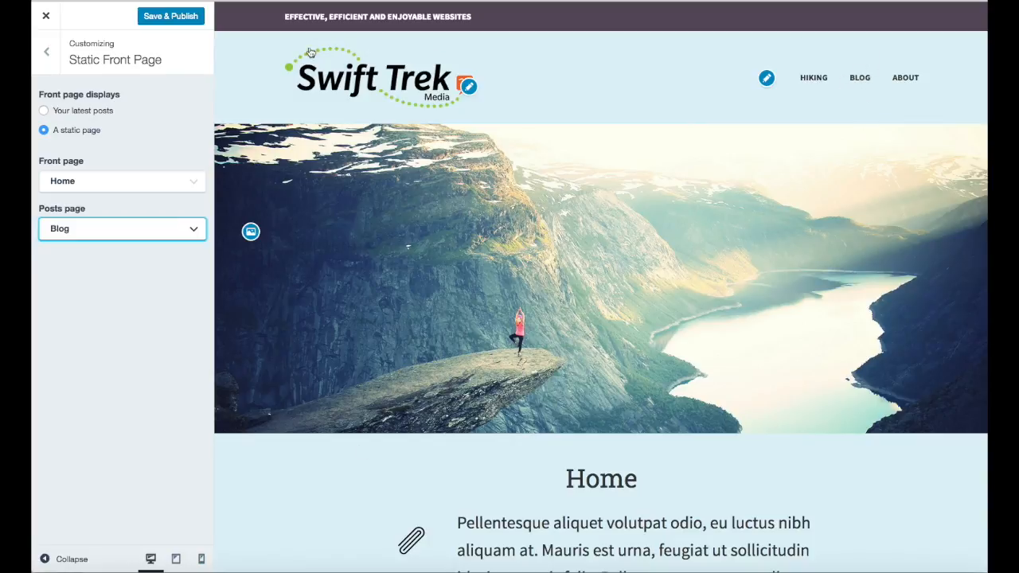
click(161, 18)
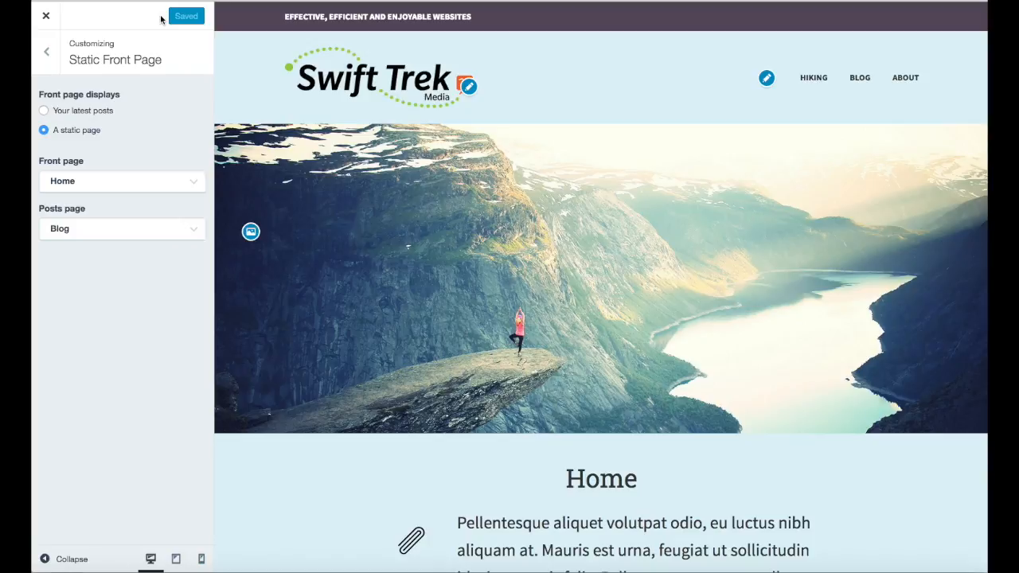
Examine the customizer's Testimonials archive settings and return to the main list of customization options.
click(48, 54)
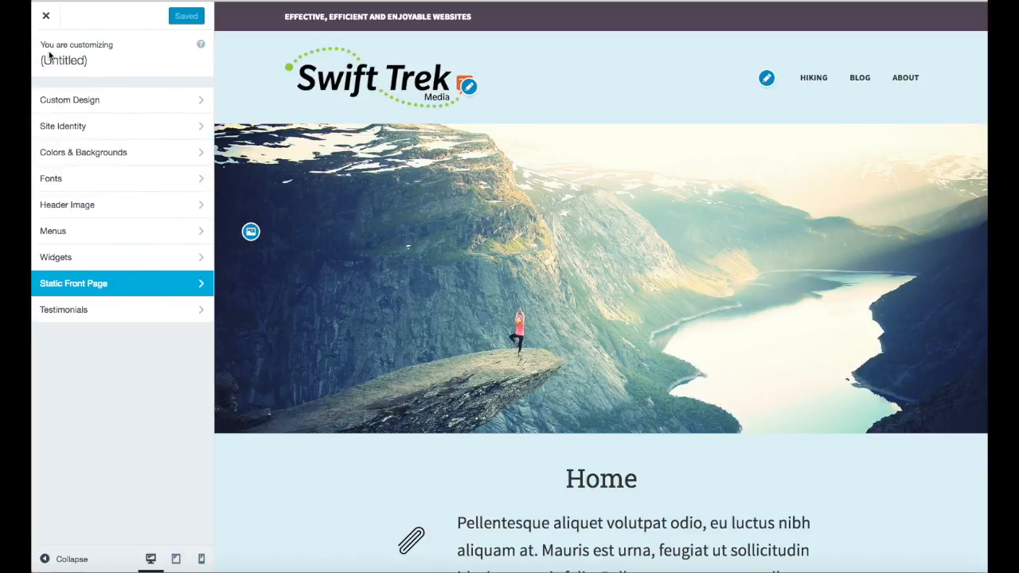
click(90, 311)
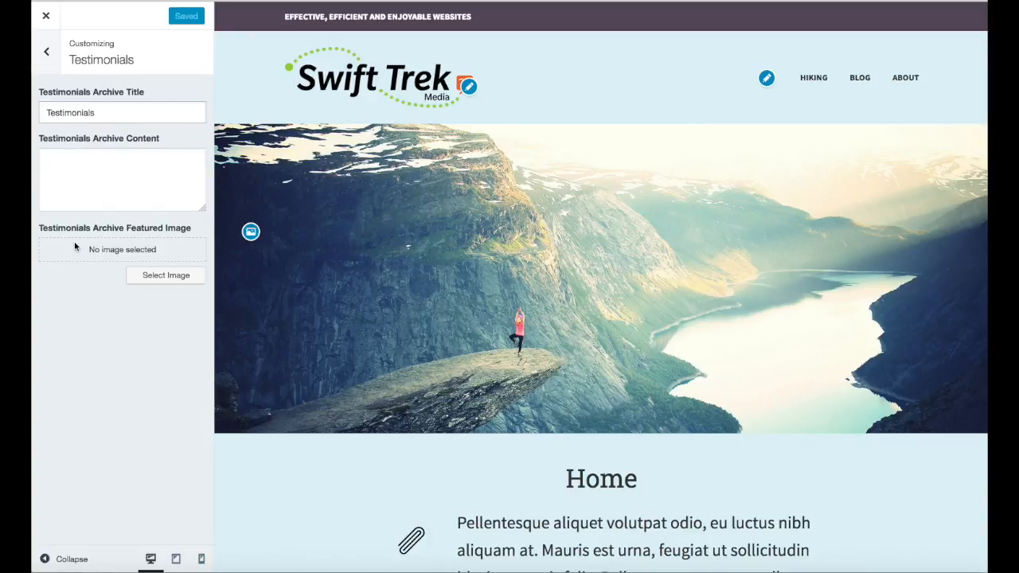
click(47, 52)
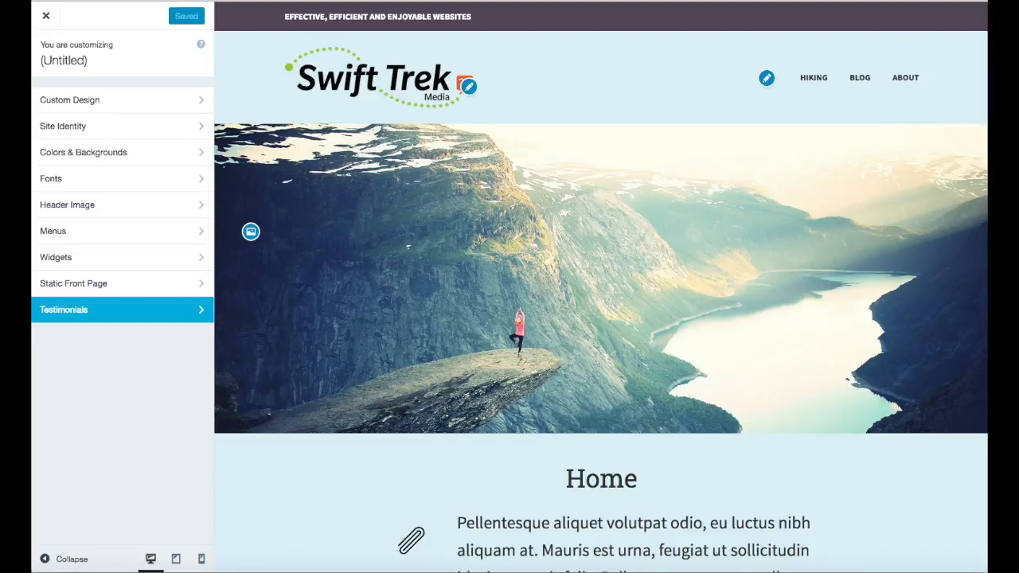
Close the customizer and start a new page from the site dashboard.
click(47, 18)
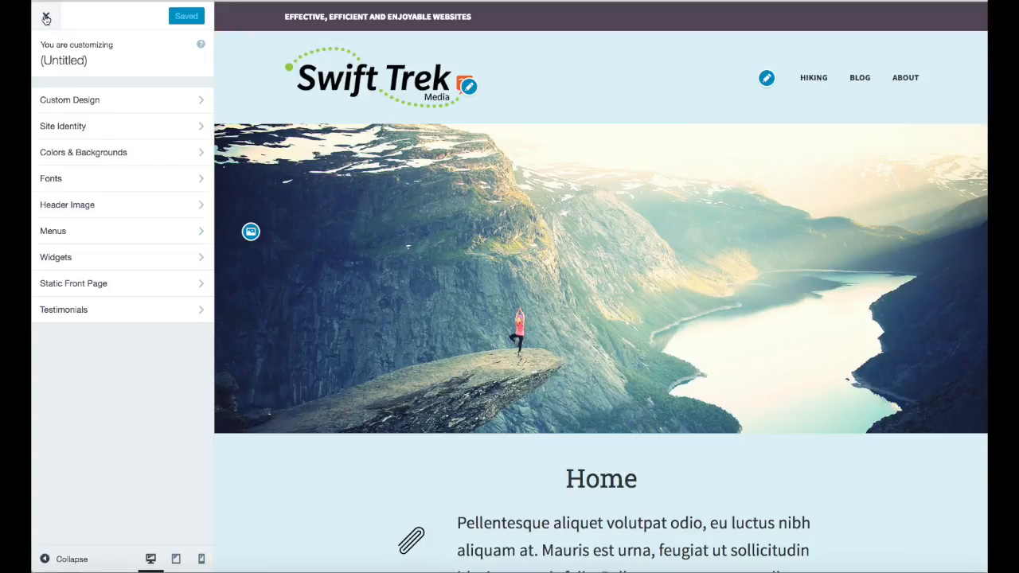
click(46, 17)
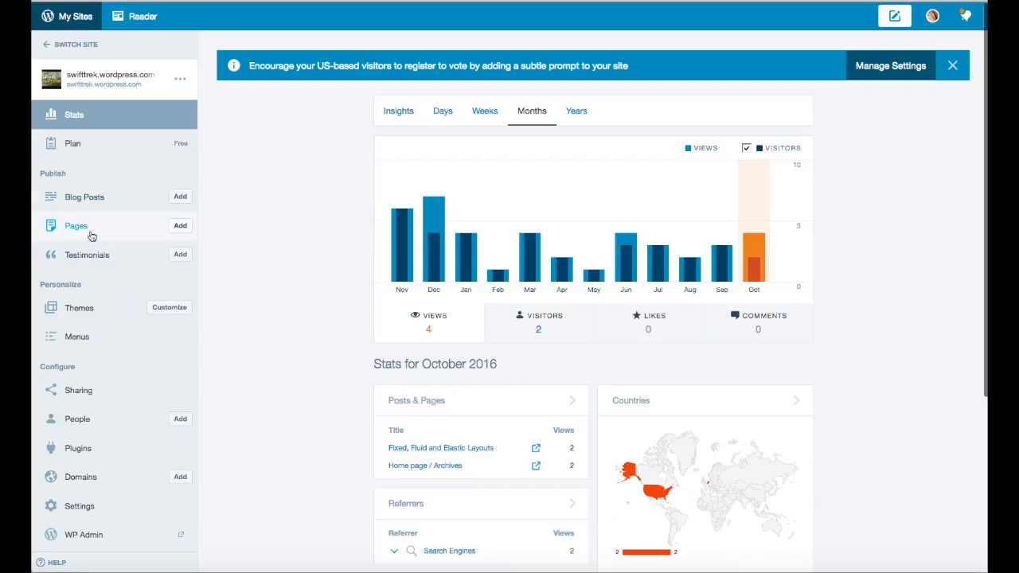
click(181, 226)
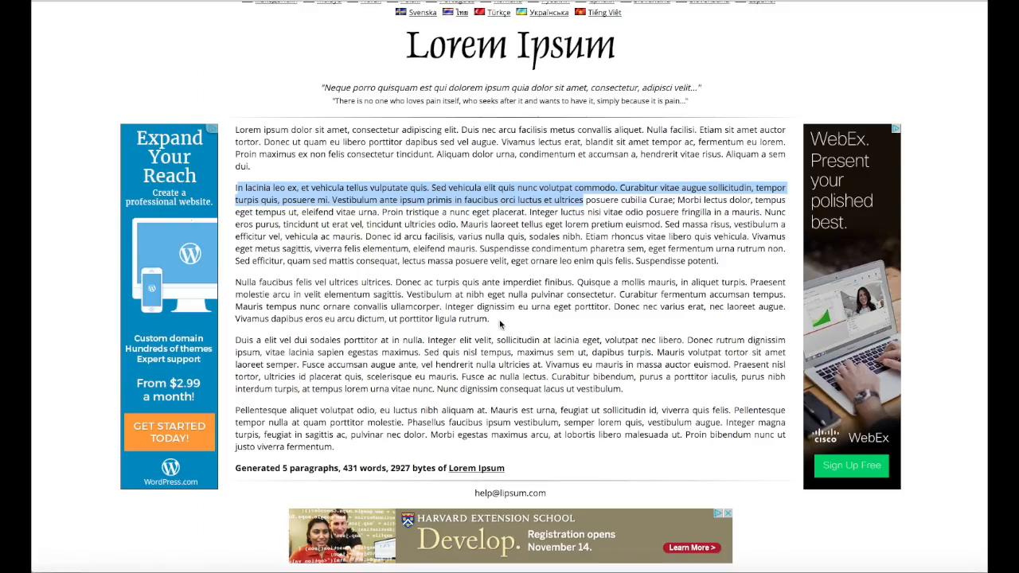
Title the new page Services and fill its body with three copies of the Lorem Ipsum website's paragraph beginning "Nulla faucibus felis".
drag(500, 324, 228, 289)
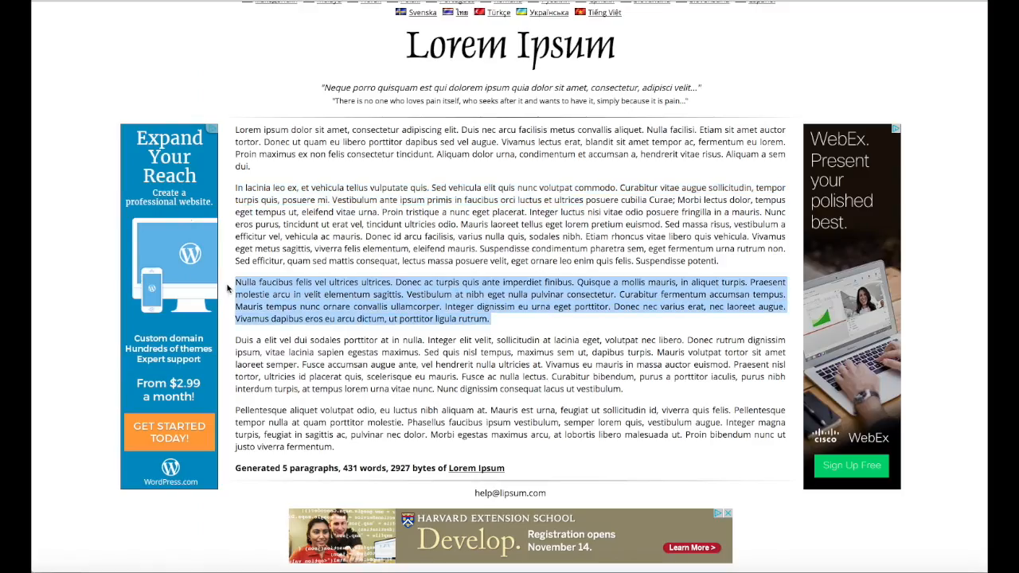
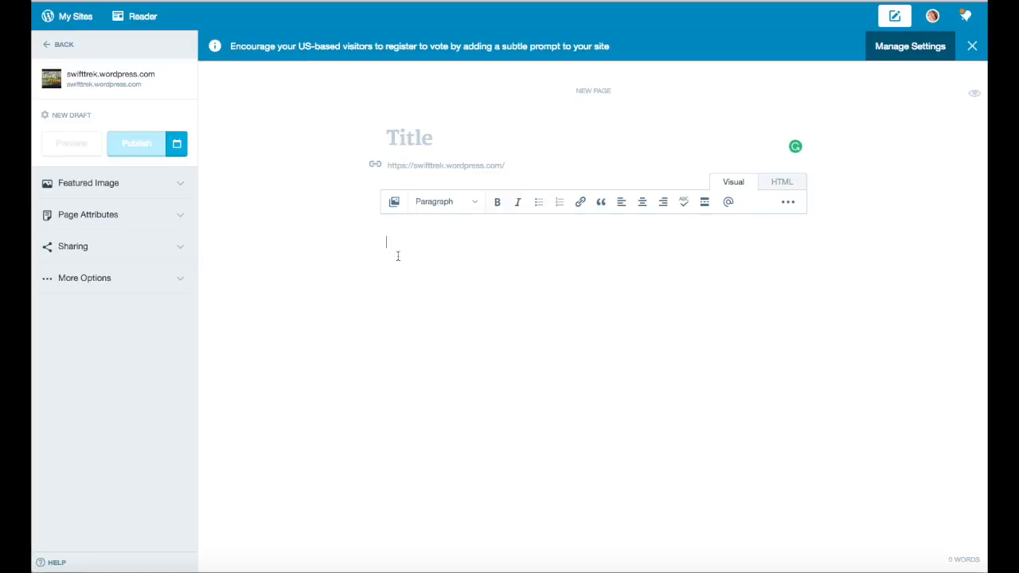
text(Nulla faucibus felis vel ultrices ultrices. Donec ac turpis quis ante imperdiet finibus. Quisque a mollis mauris, in aliquet turpis. Praesent molestie arcu in velit elementum sagittis. Vestibulum at nibh eget nulla pulvinar consectetur. Curabitur fermentum accumsan tempus. Mauris tempus nunc ornare convallis ullamcorper. Integer dignissim eu urna eget porttitor. Donec nec varius erat, nec laoreet augue. Vivamus dapibus eros eu arcu dictum, ut porttitor ligula rutrum.)
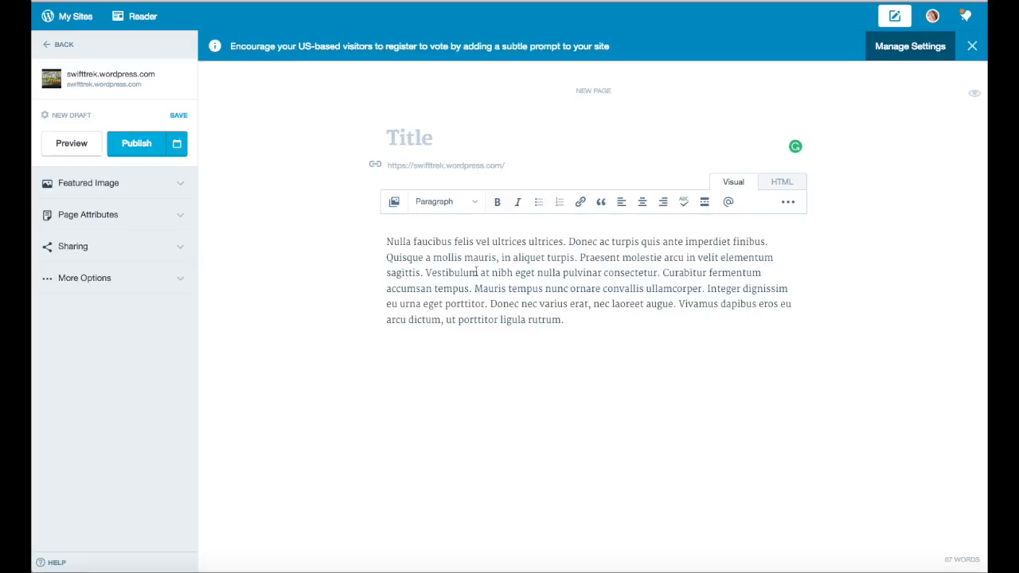
click(407, 139)
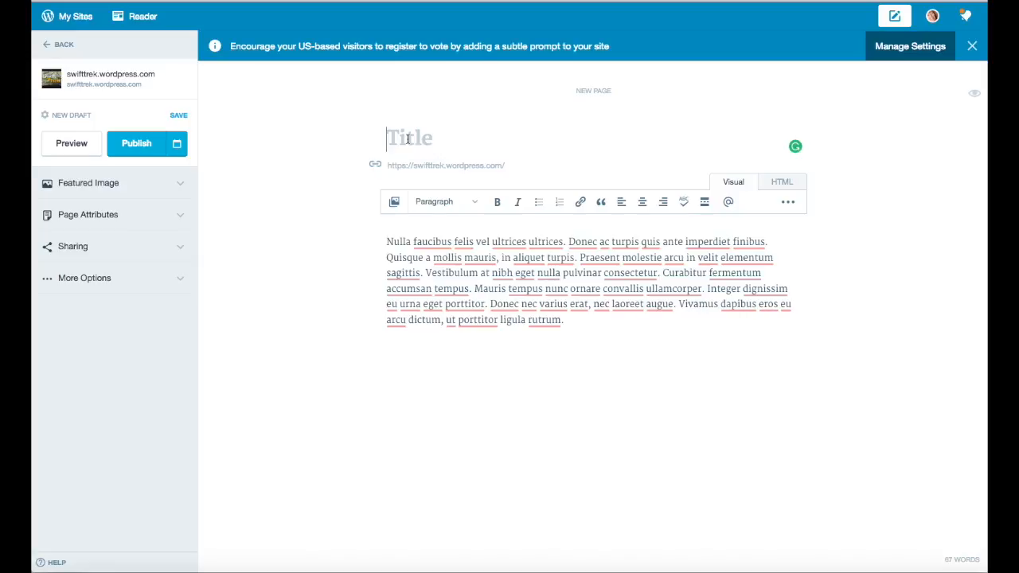
text(Services)
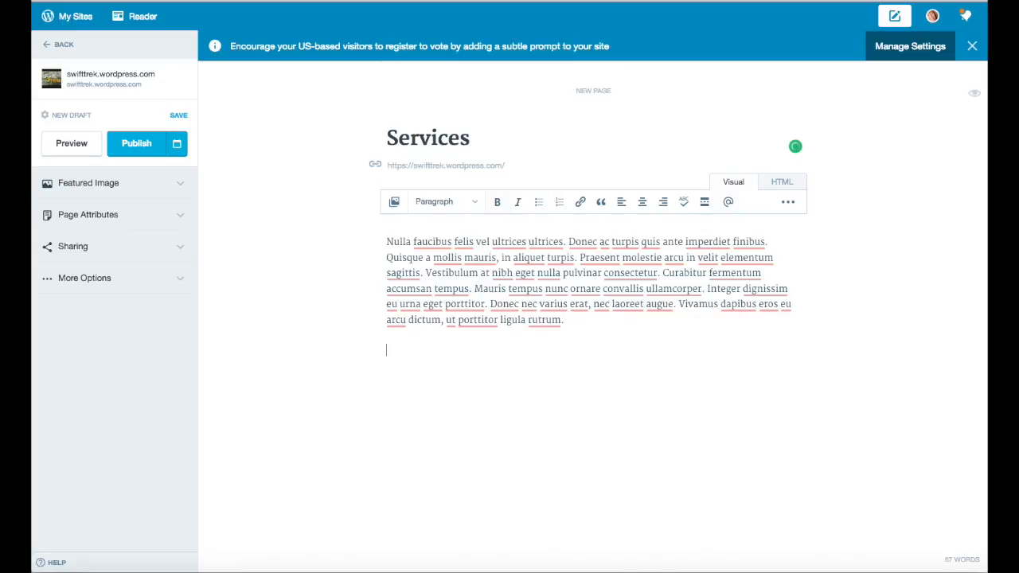
text(Nulla faucibus felis vel ultrices ultrices. Donec ac turpis quis ante imperdiet finibus. Quisque a mollis mauris, in aliquet turpis. Praesent molestie arcu in velit elementum sagittis. Vestibulum at nibh eget nulla pulvinar consectetur. Curabitur fermentum accumsan tempus. Mauris tempus nunc ornare convallis ullamcorper. Integer dignissim eu urna eget porttitor. Donec nec varius erat, nec laoreet augue. Vivamus dapibus eros eu arcu dictum, ut porttitor ligula rutrum.)
text(Nulla faucibus felis vel ultrices ultrices. Donec ac turpis quis ante imperdiet finibus. Quisque a mollis mauris, in aliquet turpis. Praesent molestie arcu in velit elementum sagittis. Vestibulum at nibh eget nulla pulvinar consectetur. Curabitur fermentum accumsan tempus. Mauris tempus nunc ornare convallis ullamcorper. Integer dignissim eu urna eget porttitor. Donec nec varius erat, nec laoreet augue. Vivamus dapibus eros eu arcu dictum, ut porttitor ligula rutrum.)
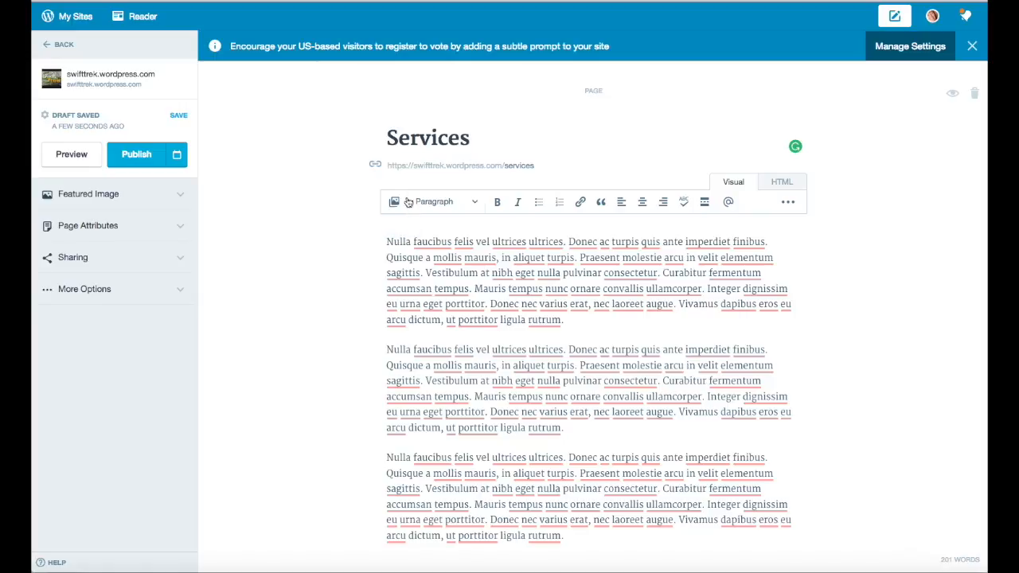
Upload BadSite.jpg from the Desktop to the media library through the Services page editor.
click(395, 203)
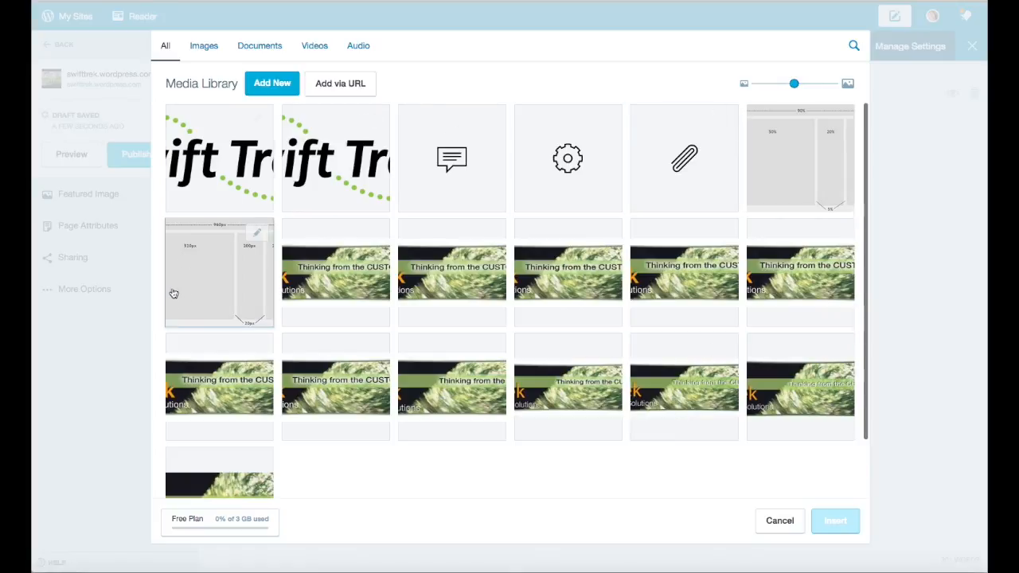
click(268, 84)
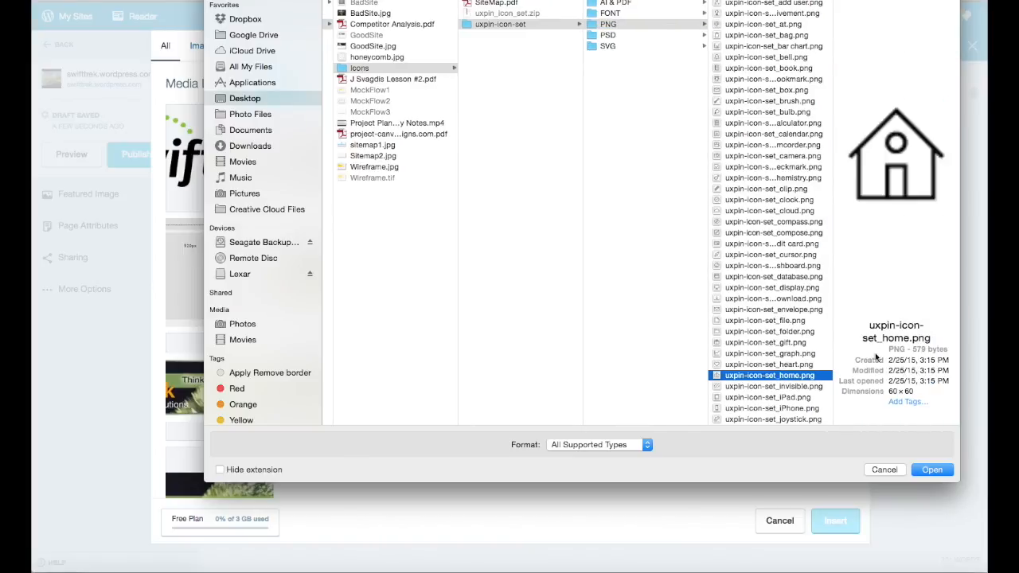
click(764, 408)
scroll(768, 330, down, 10)
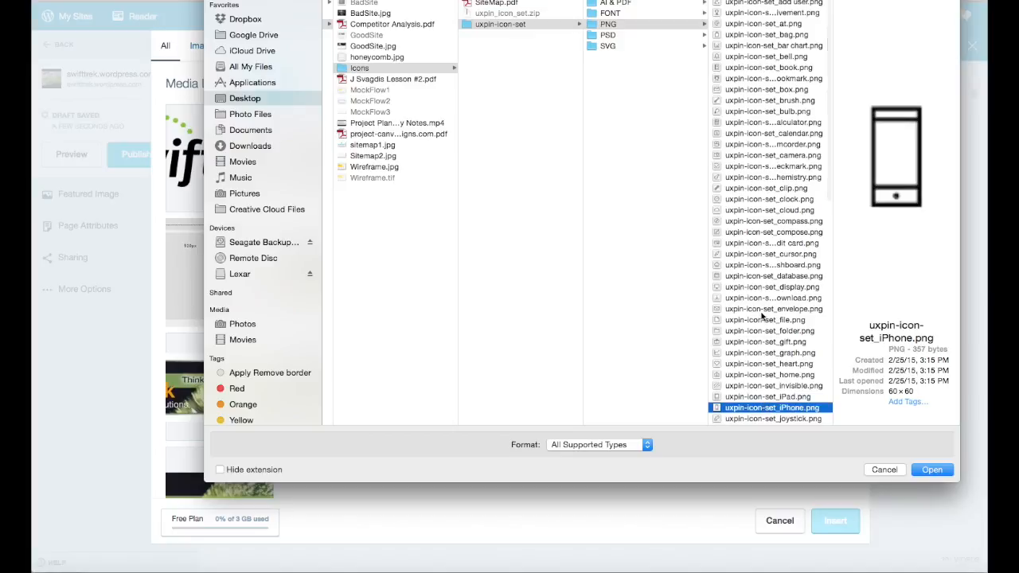
click(768, 317)
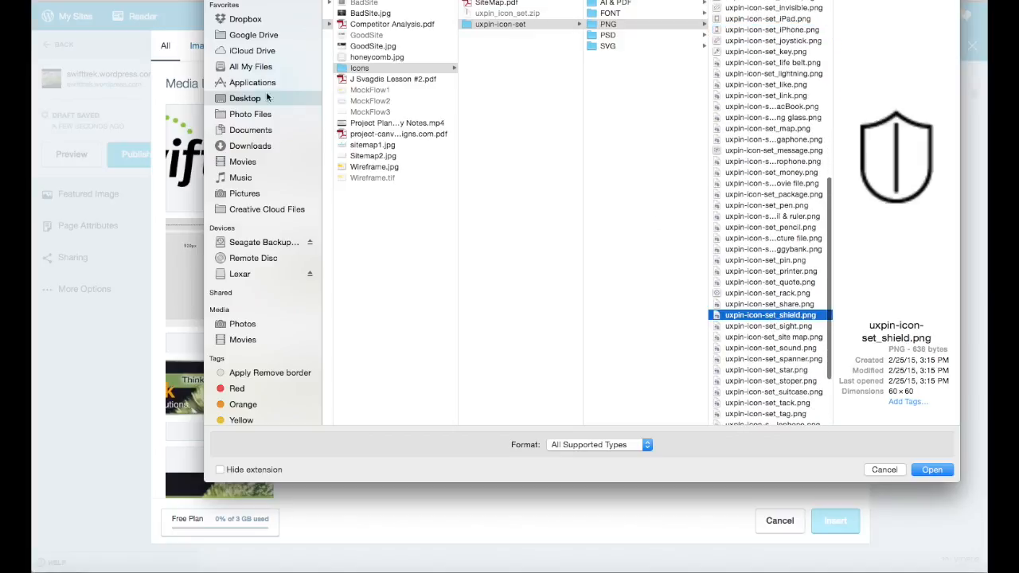
scroll(426, 147, up, 1)
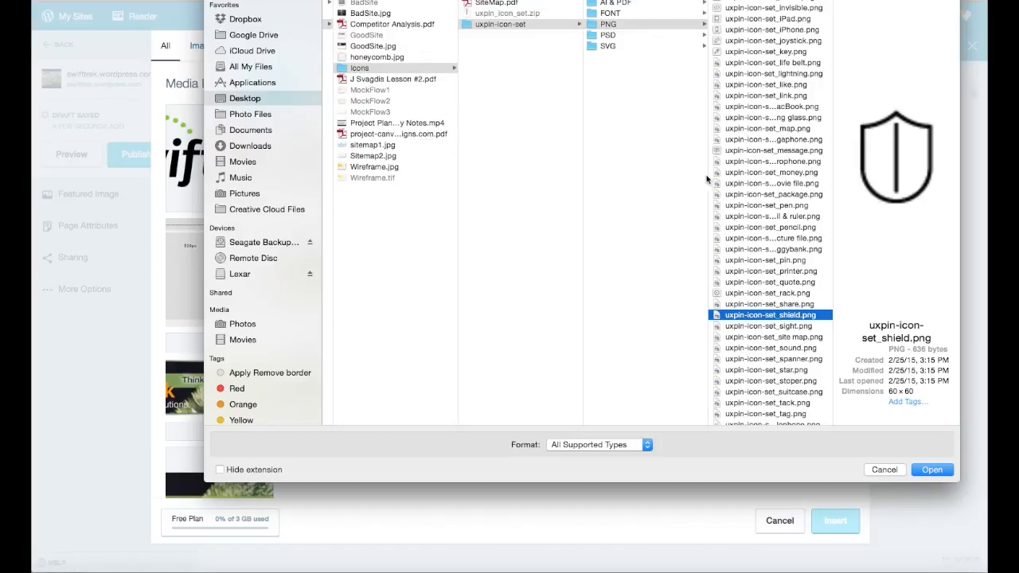
click(360, 14)
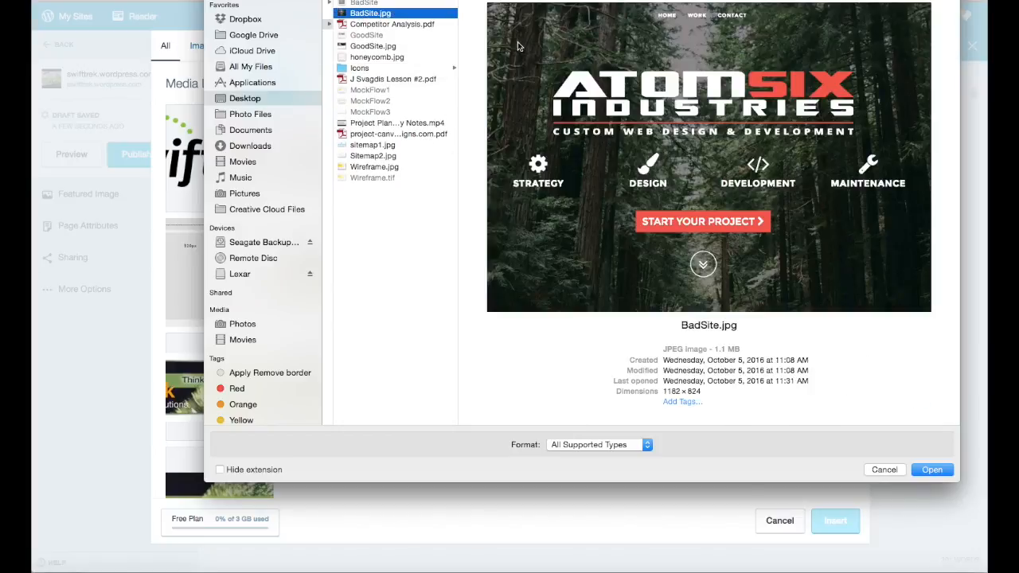
click(931, 471)
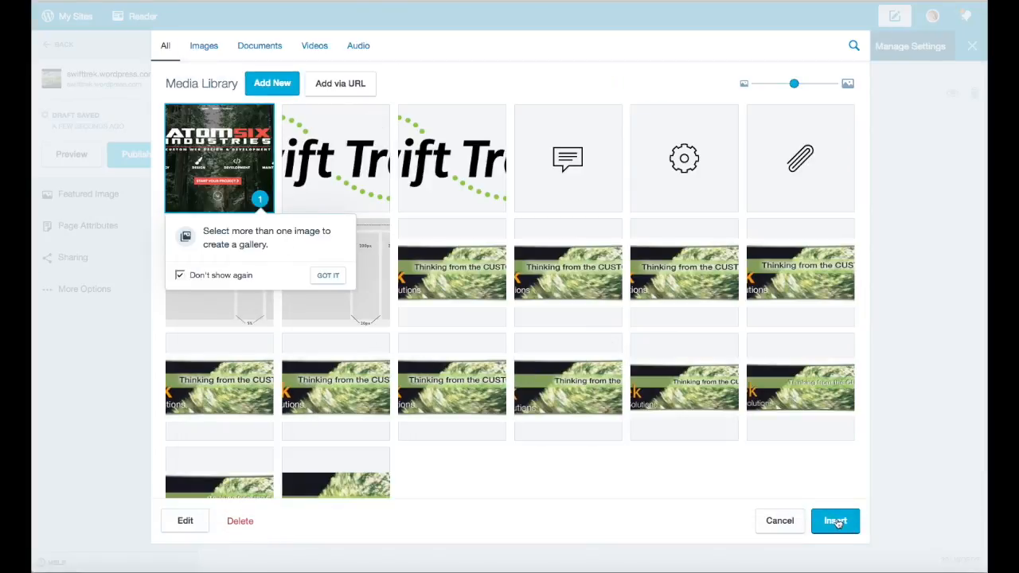
click(255, 174)
click(255, 175)
click(256, 174)
click(255, 174)
click(255, 121)
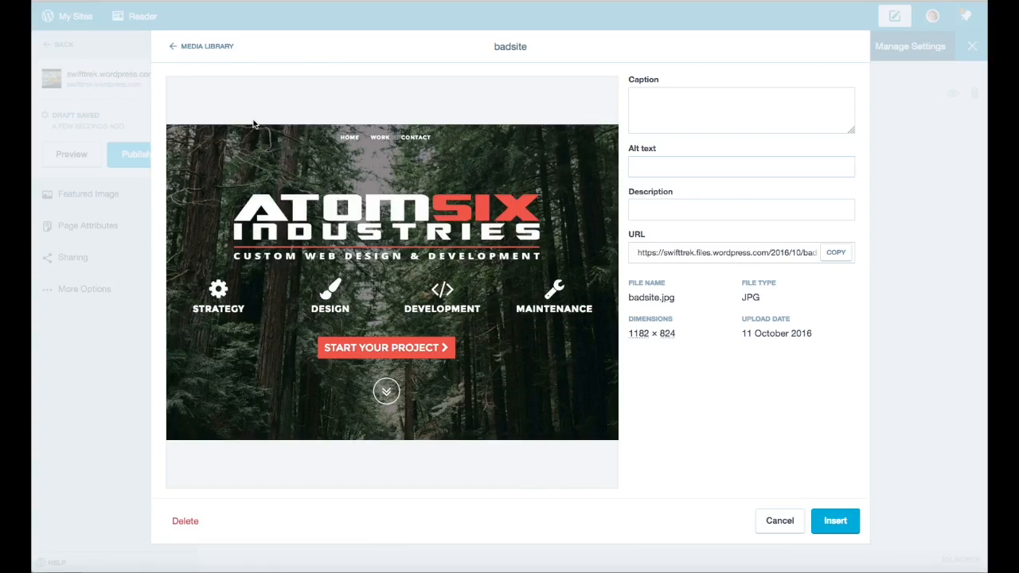
click(668, 165)
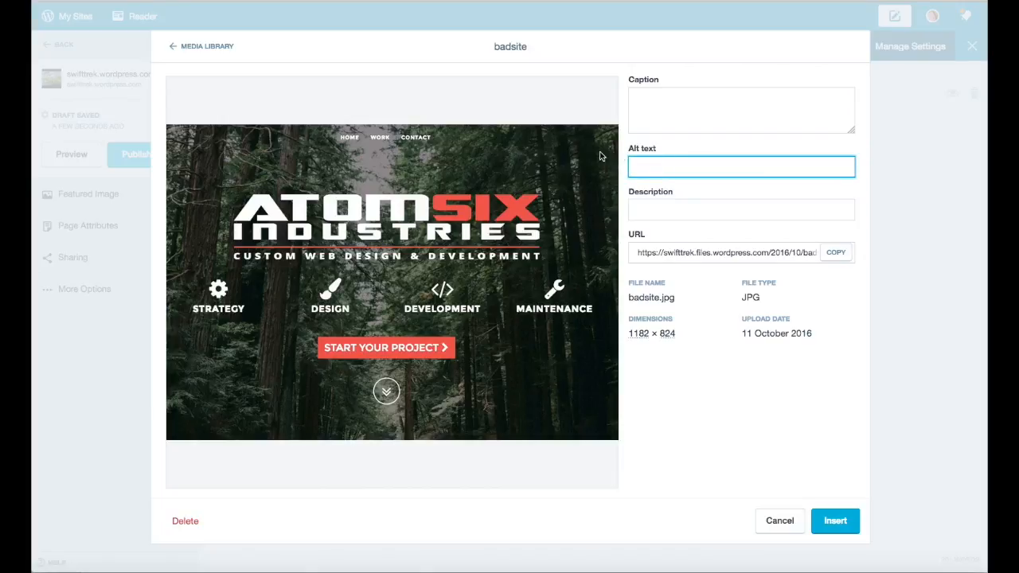
click(780, 520)
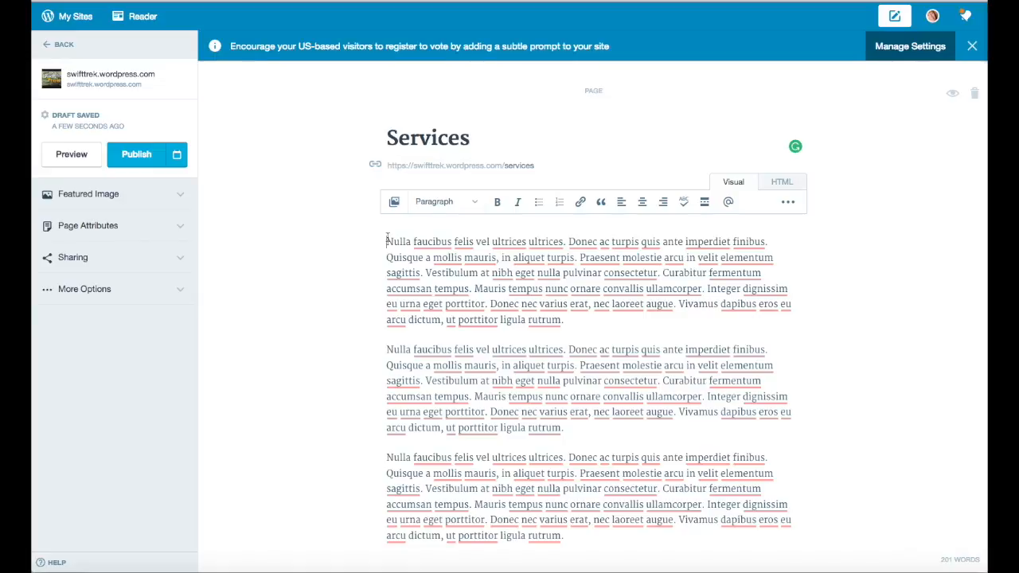
click(394, 204)
click(248, 161)
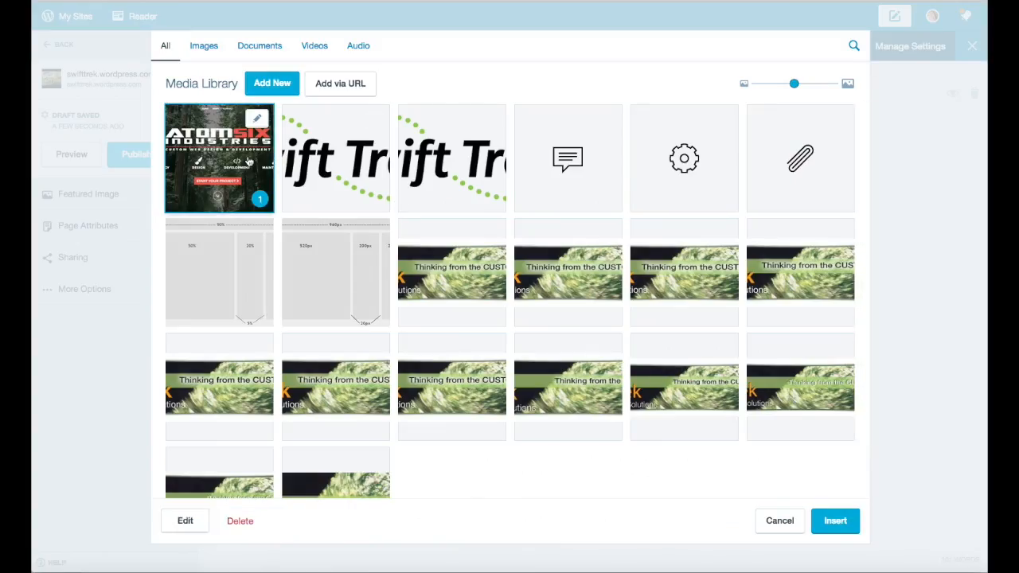
click(256, 118)
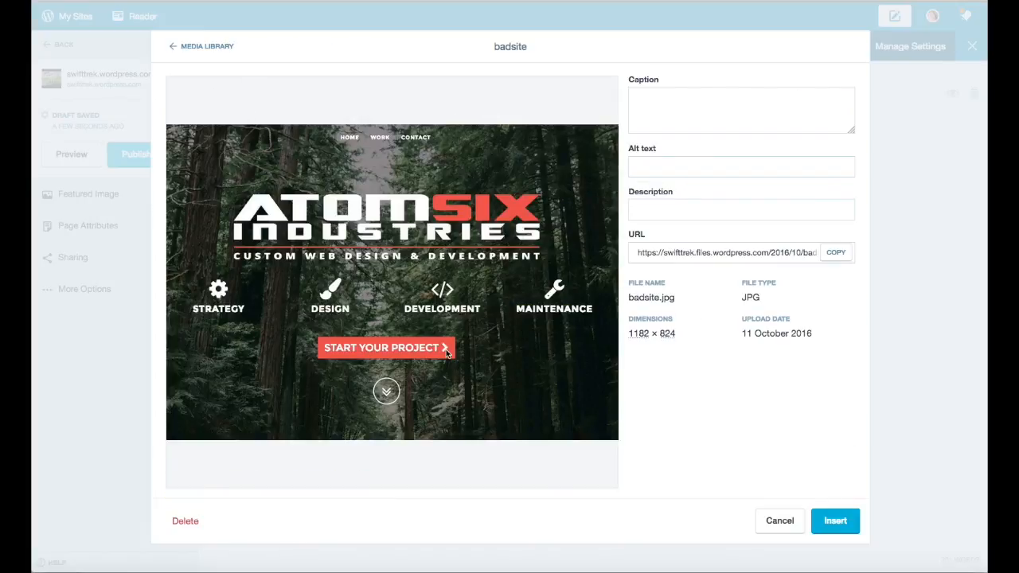
click(679, 165)
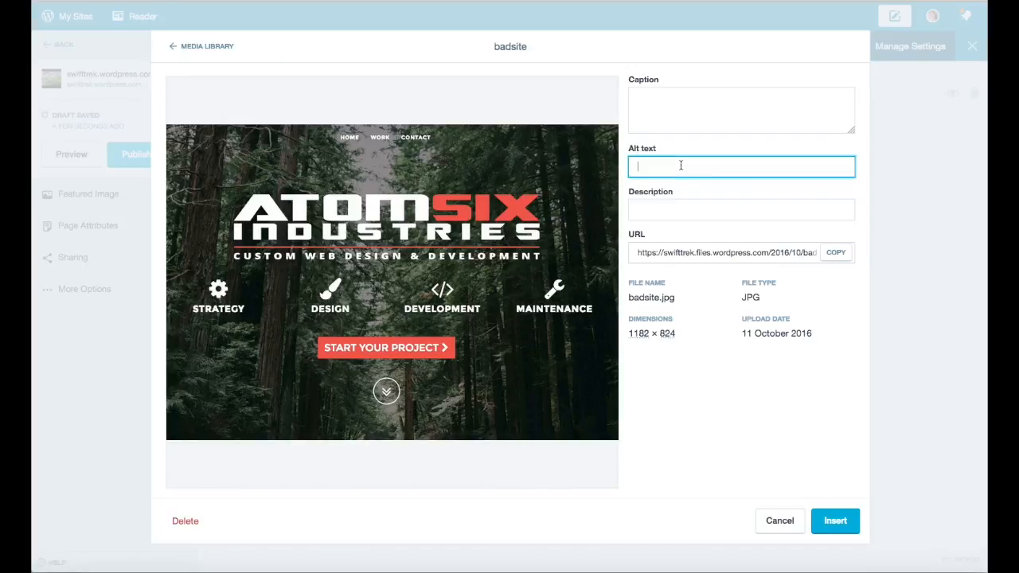
click(779, 522)
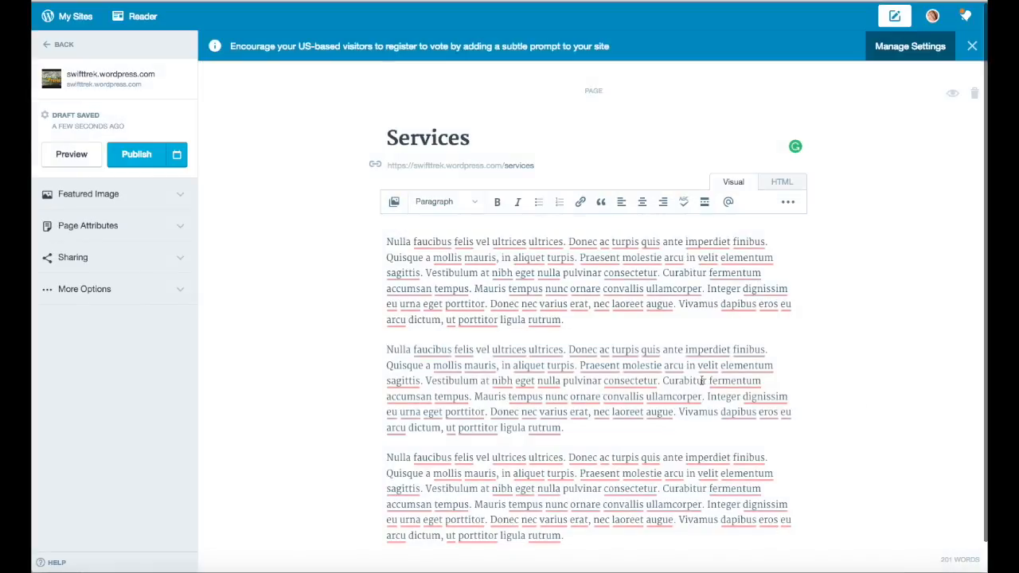
Give the badsite image the alt text "Sample website" and insert it at the start of the Services page body.
click(393, 201)
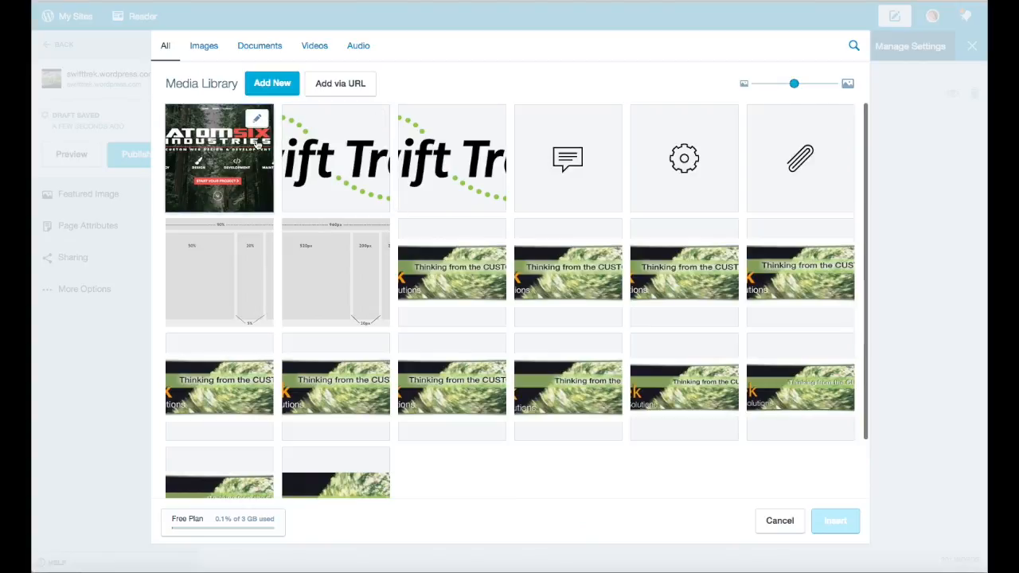
click(259, 117)
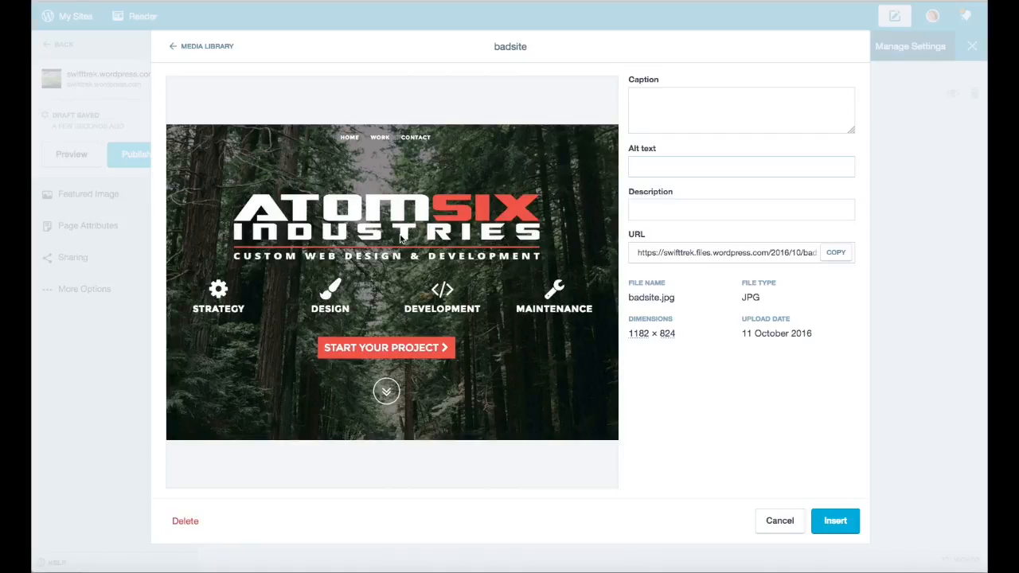
click(647, 167)
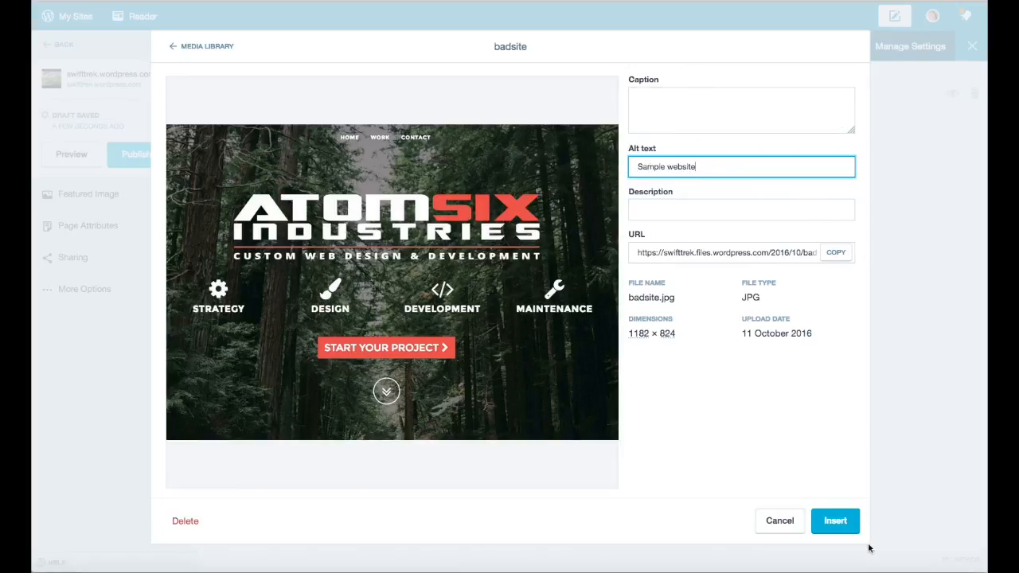
click(834, 521)
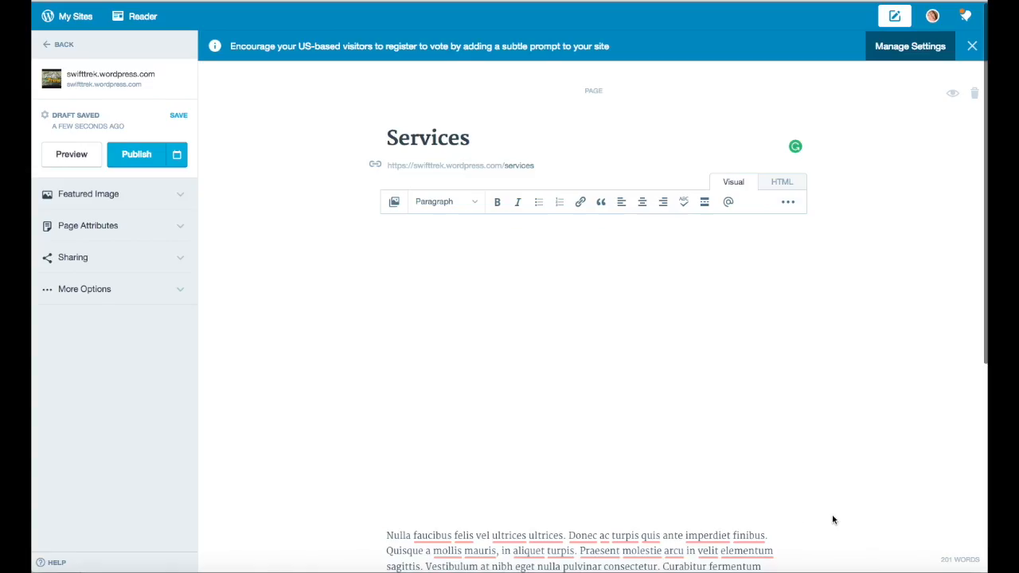
Shrink the inserted image proportionally to a little under half of the text column's width.
click(771, 487)
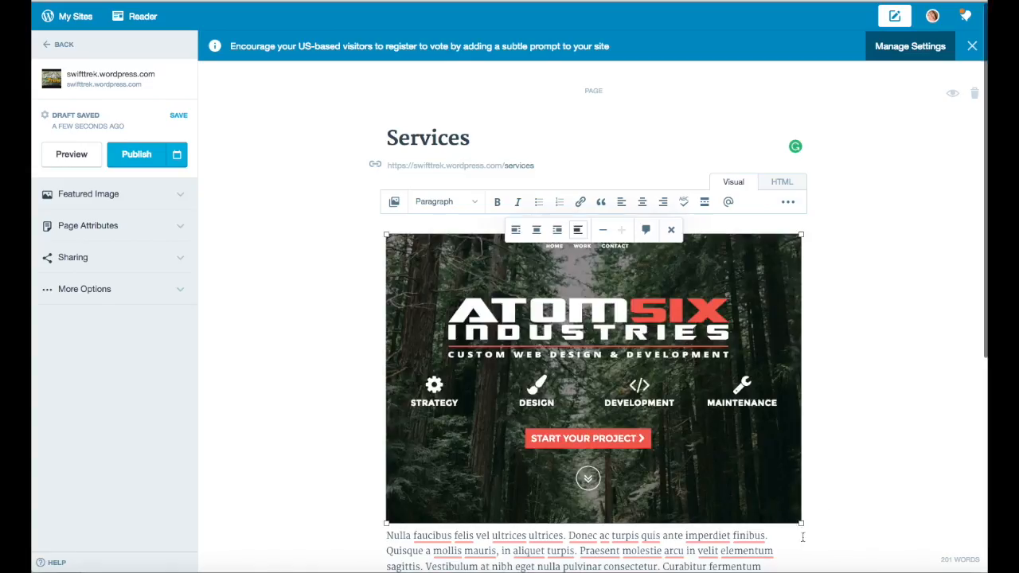
drag(800, 522, 624, 417)
drag(564, 356, 565, 355)
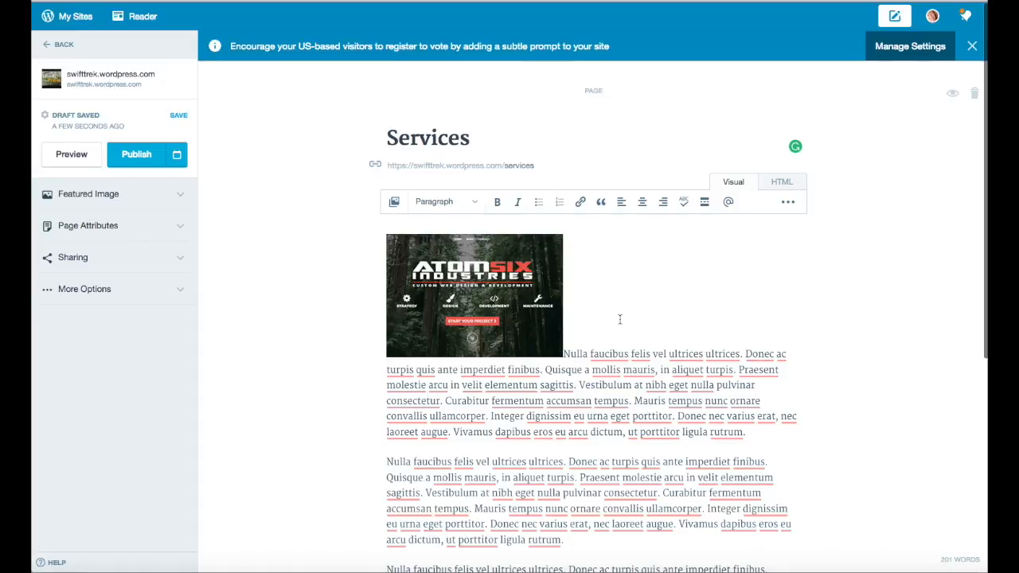
Try left, center and no alignment on the image, and leave it aligned right beside the first paragraph.
click(531, 279)
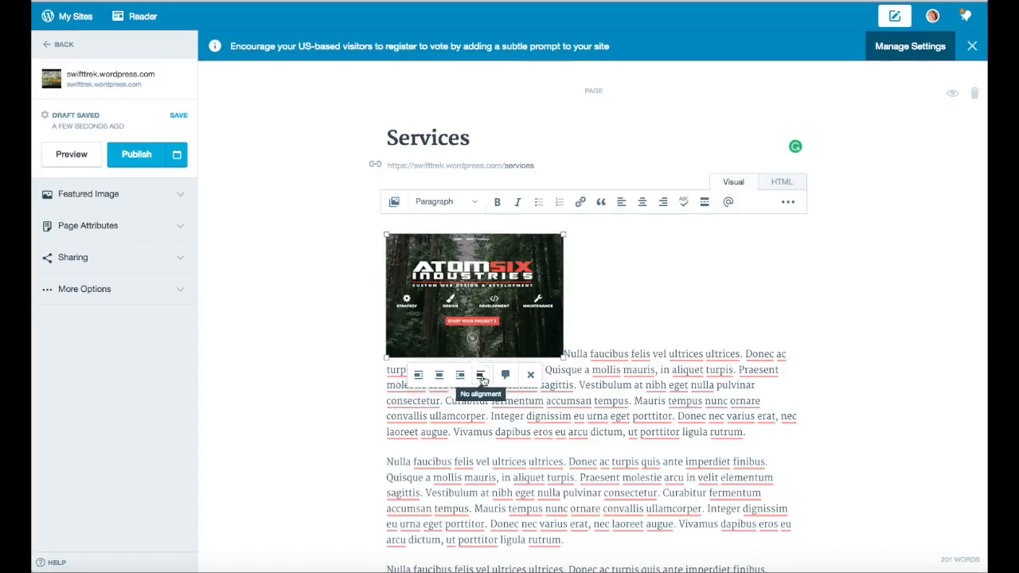
click(422, 376)
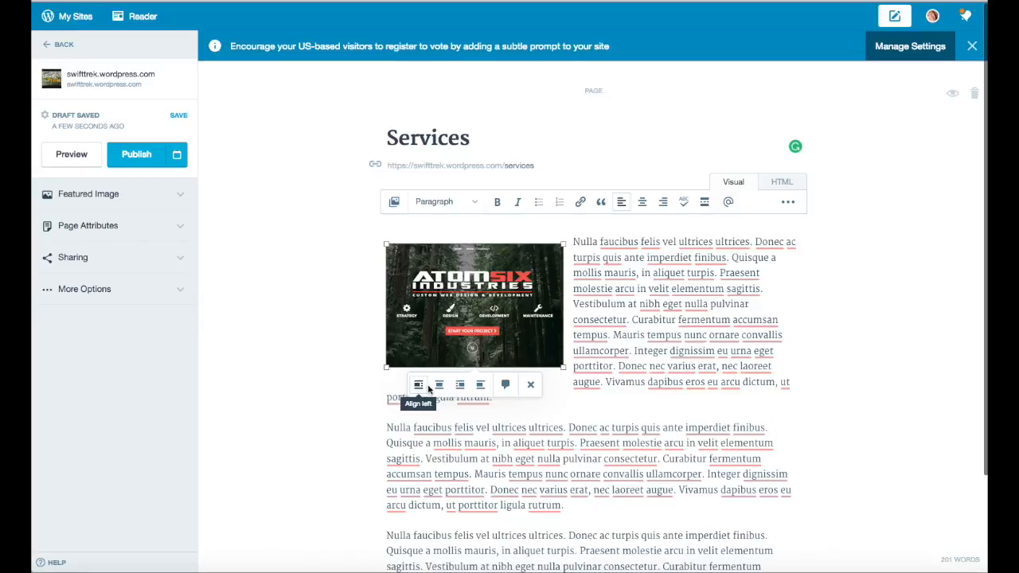
click(439, 384)
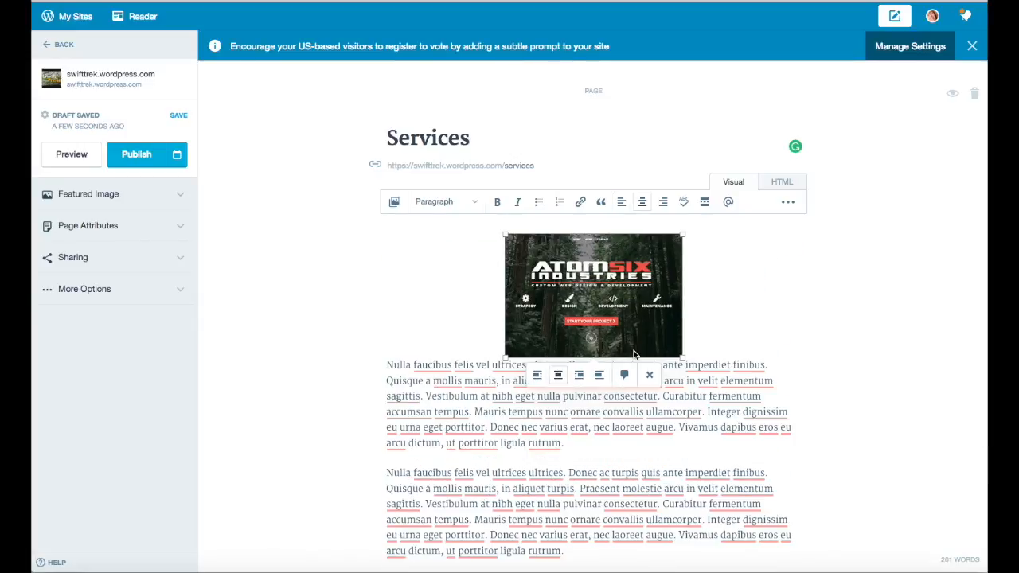
click(579, 375)
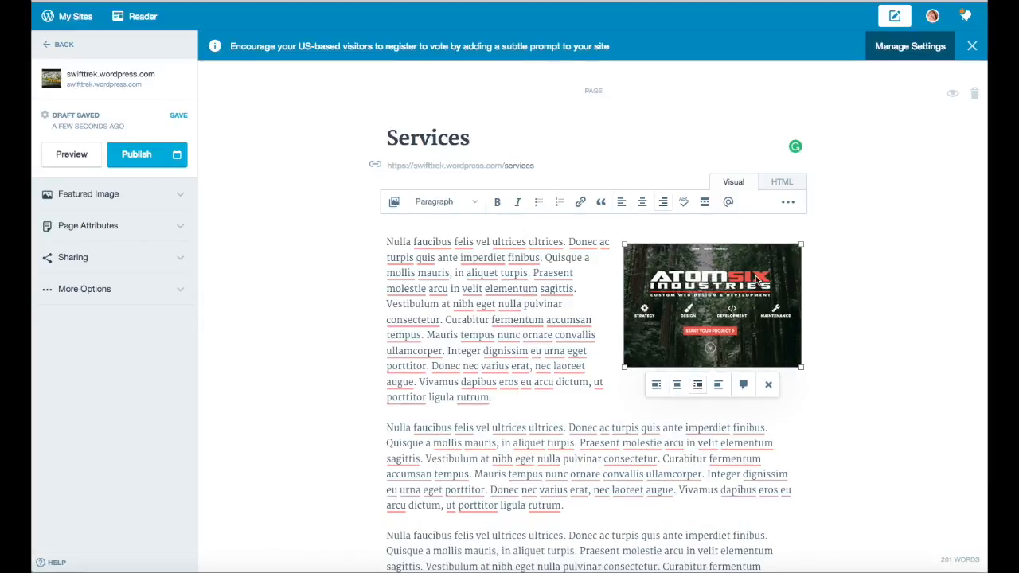
click(718, 385)
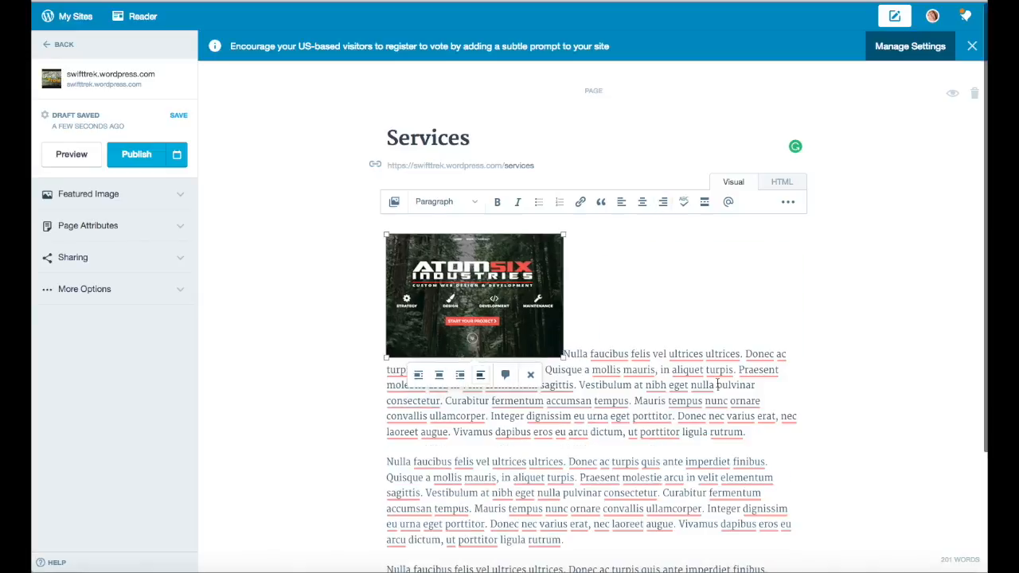
click(460, 375)
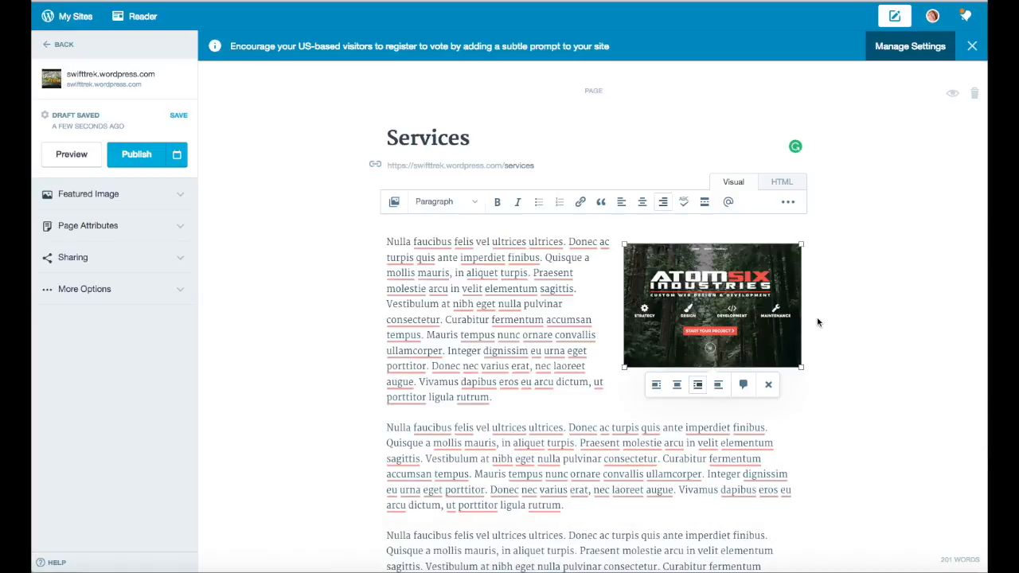
click(298, 156)
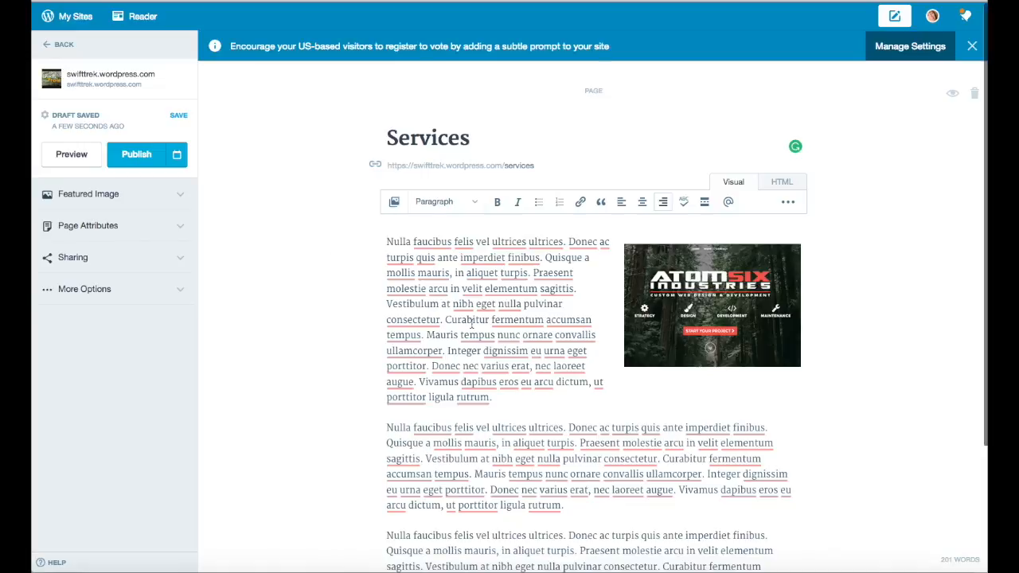
scroll(471, 323, down, 3)
scroll(470, 322, up, 3)
click(475, 204)
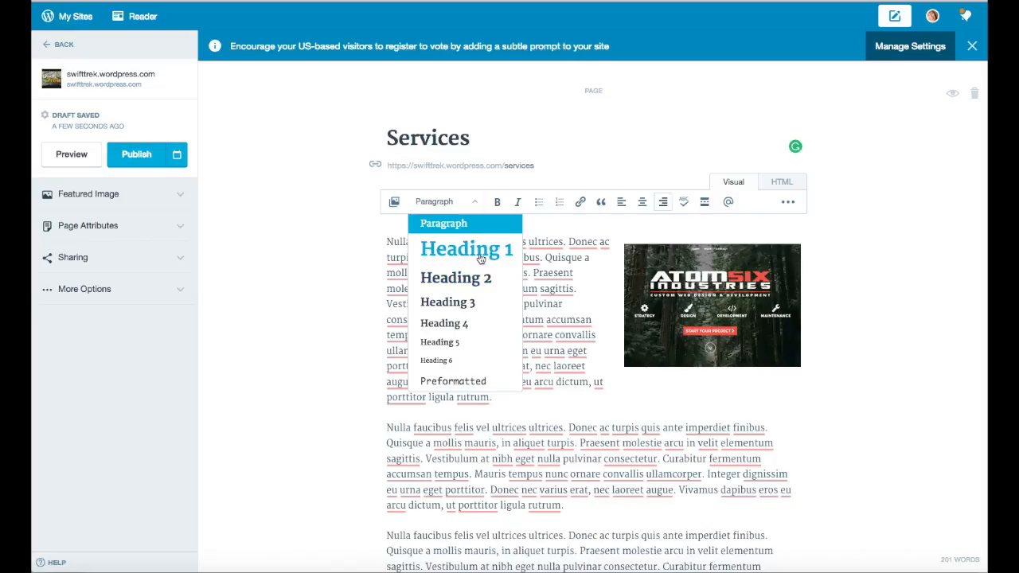
click(377, 369)
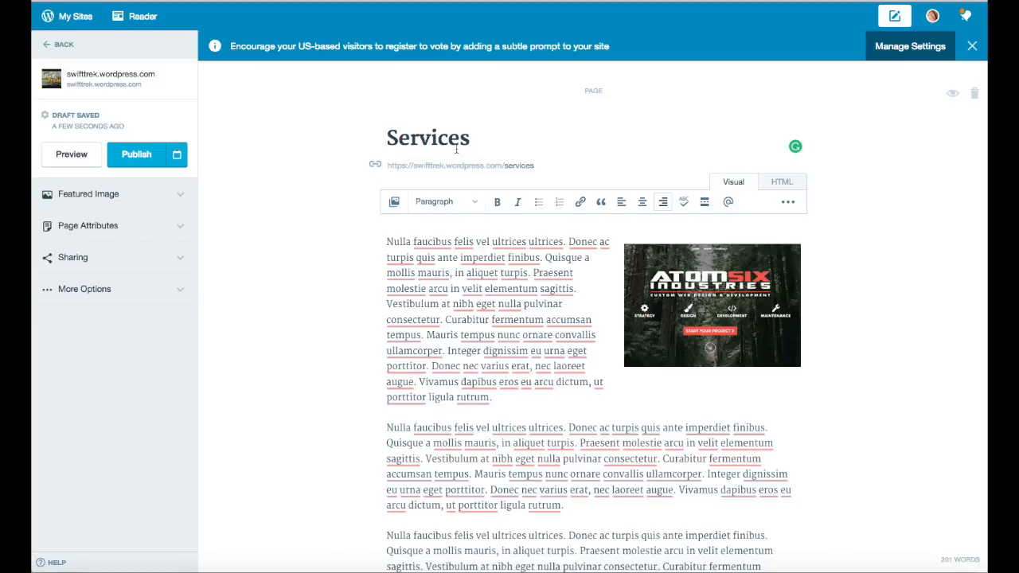
Add the line "Strategy" above the first paragraph and format it as Heading 2.
click(385, 241)
text(Strateg)
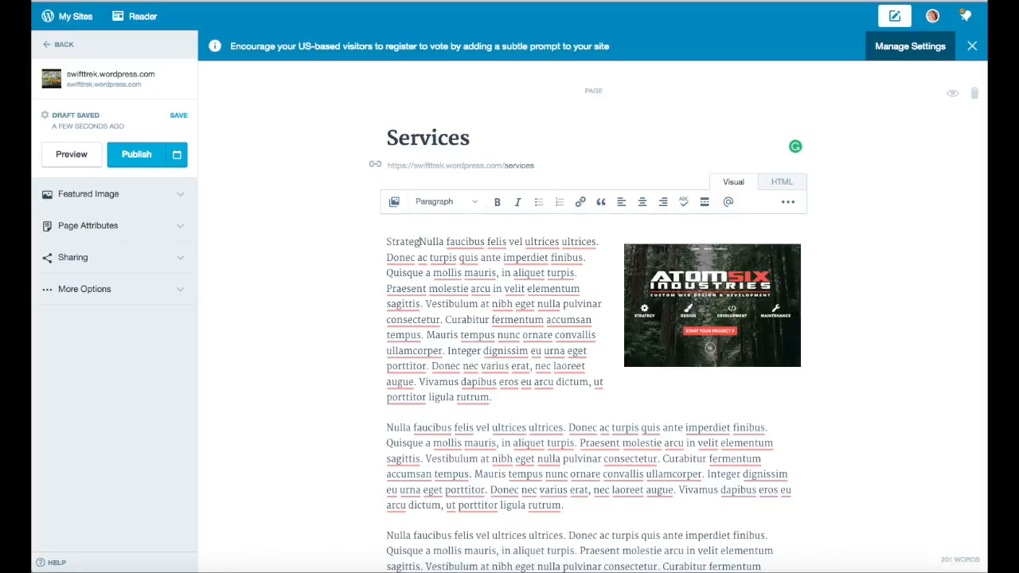
text(y)
key(Return)
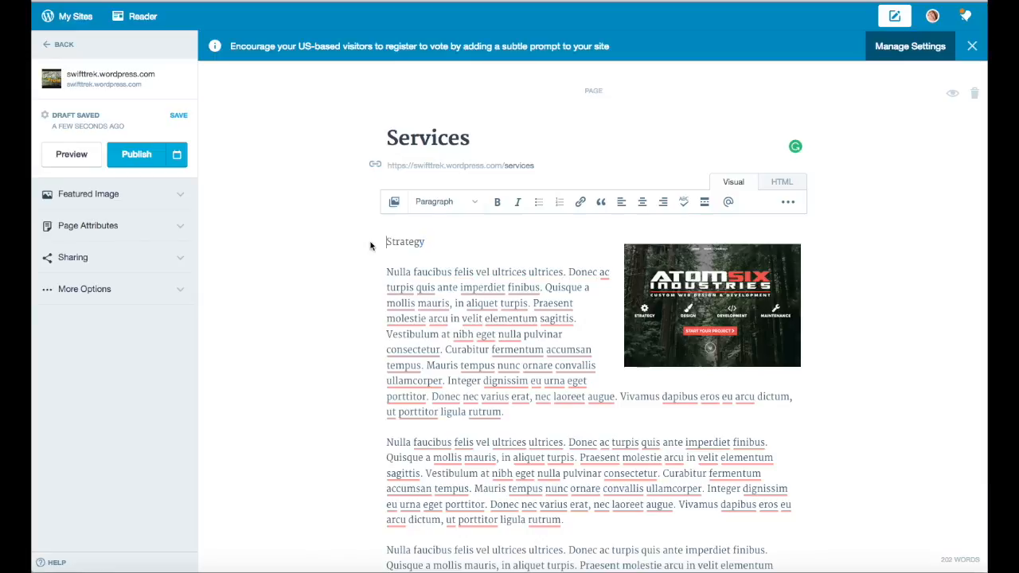
drag(382, 242, 450, 234)
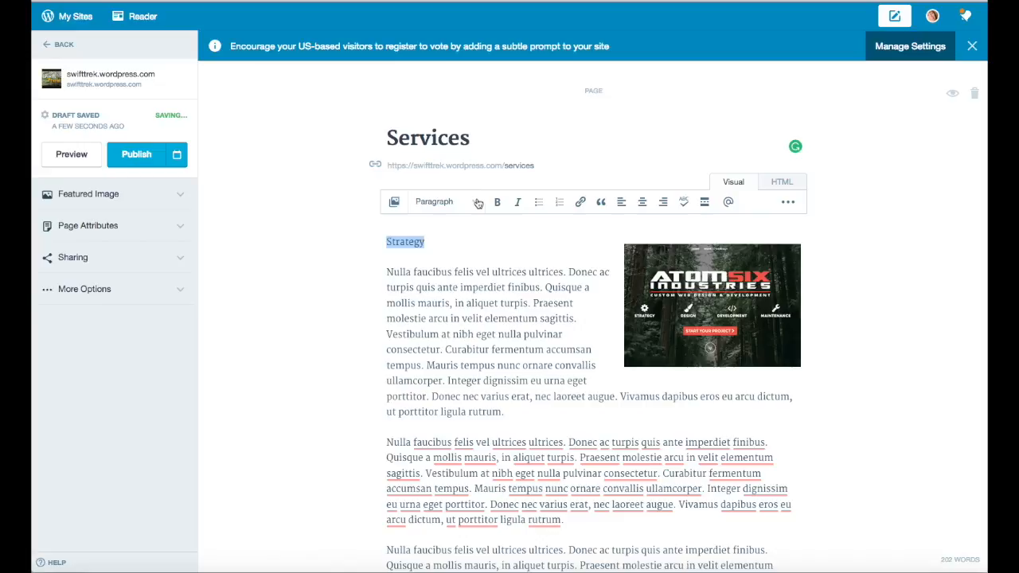
click(475, 205)
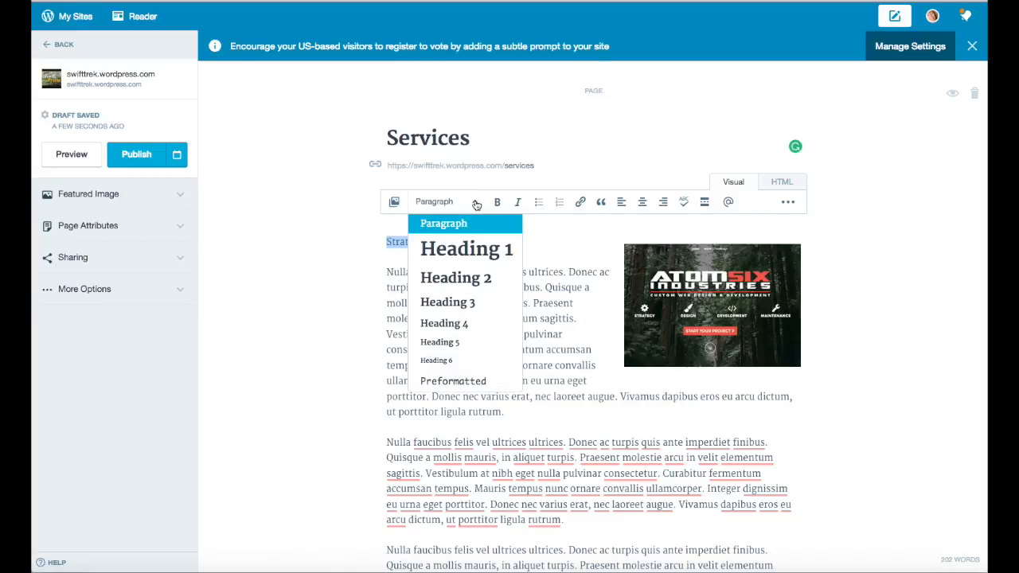
click(464, 279)
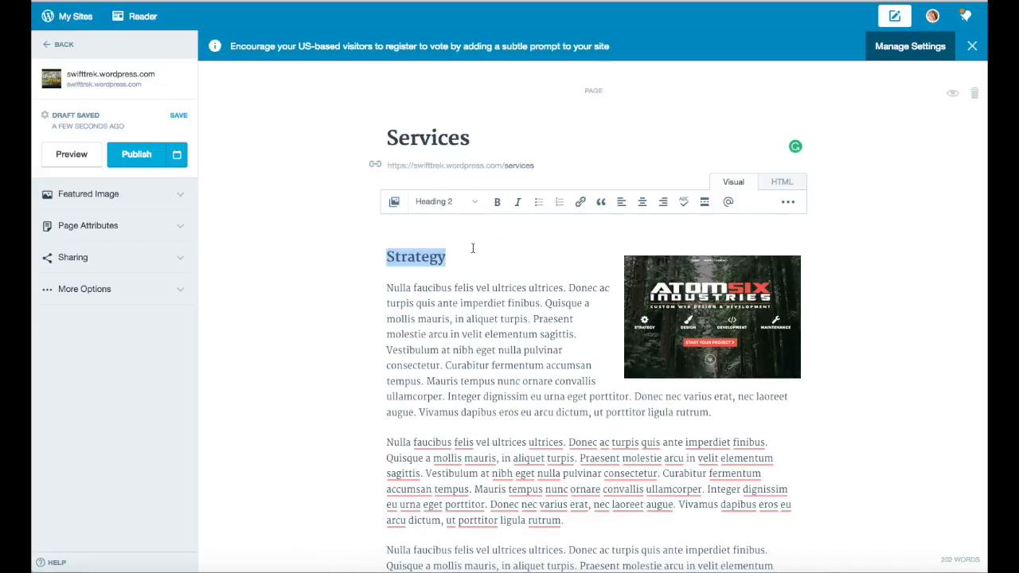
click(469, 258)
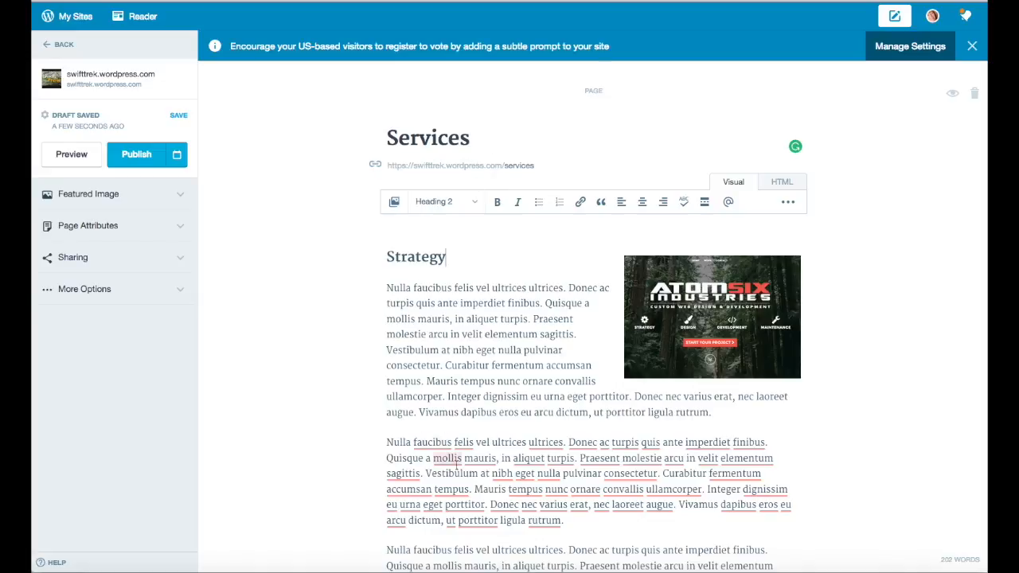
Copy the words "Mauris tempus nunc ornare" from the first paragraph into a new line directly below the Strategy heading.
drag(460, 382, 499, 380)
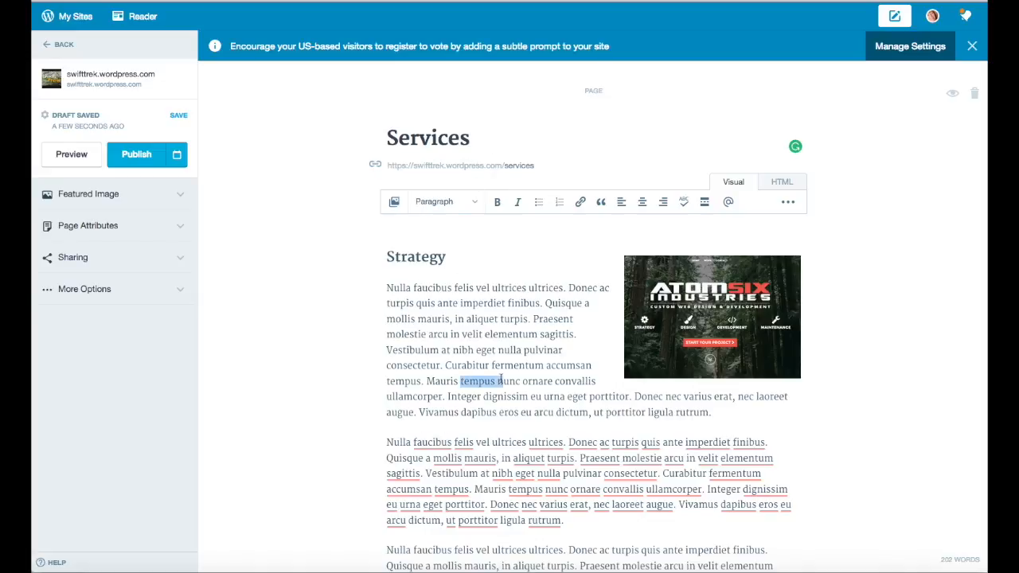
click(454, 291)
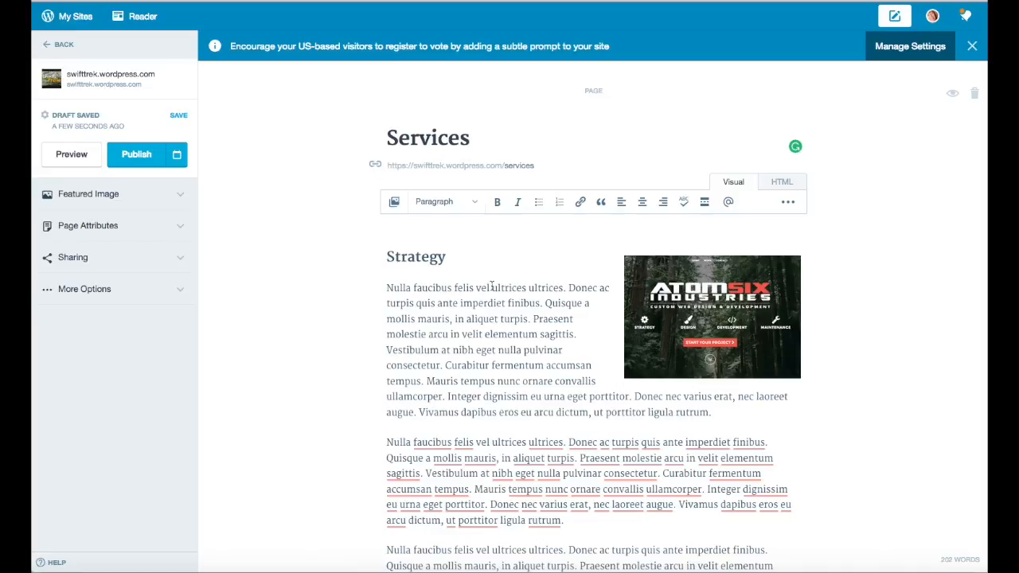
drag(556, 383, 427, 384)
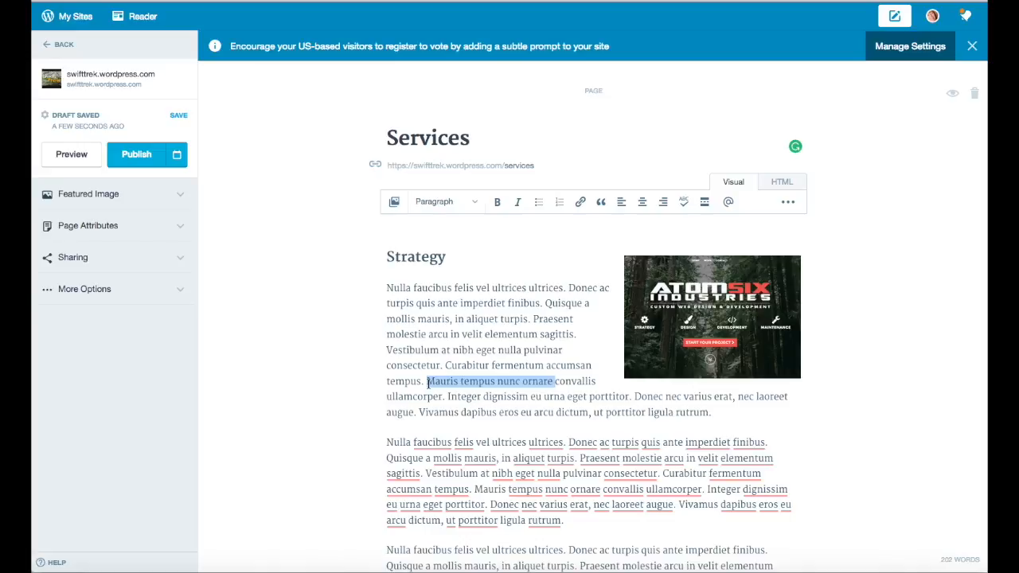
key(ctrl+c)
click(386, 287)
key(ctrl+v)
key(Return)
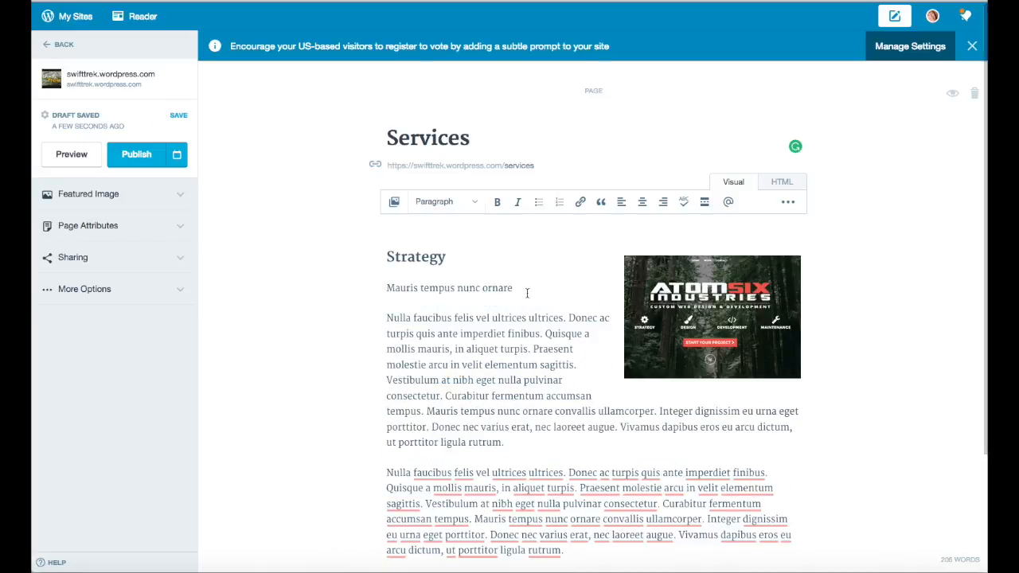
Format the line "Mauris tempus nunc ornare" below the Strategy heading as Heading 3.
drag(528, 289, 375, 287)
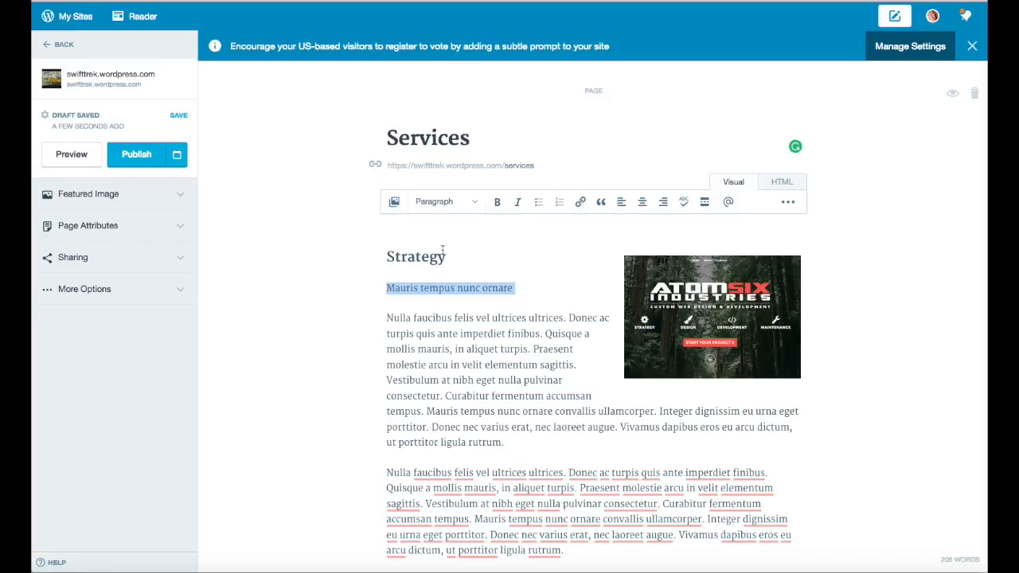
click(475, 203)
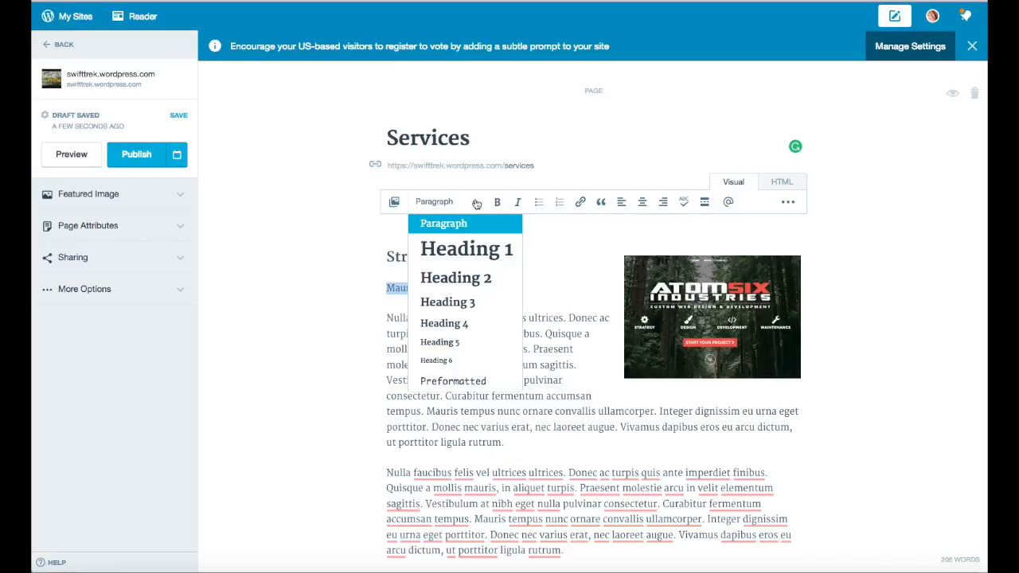
click(462, 303)
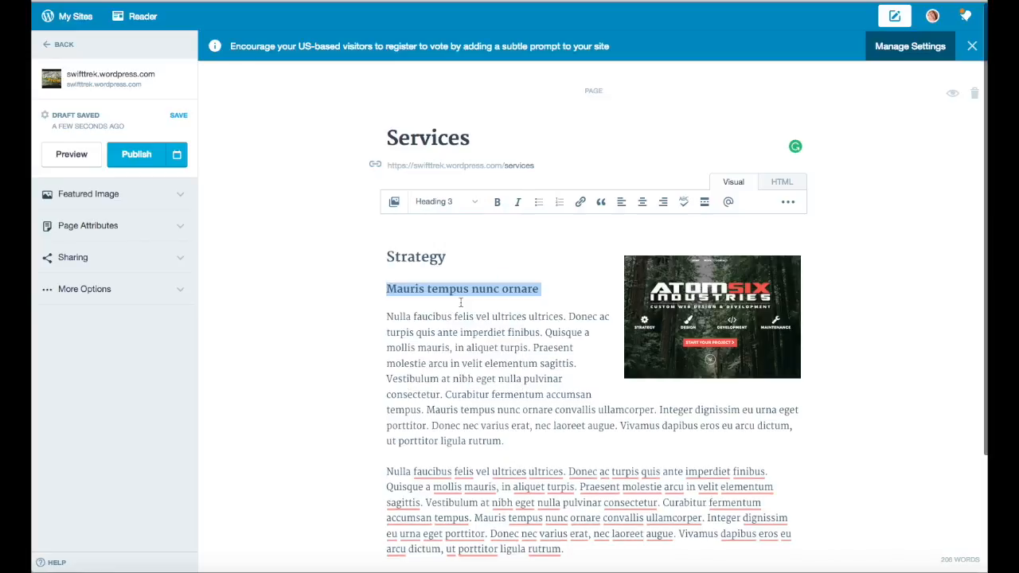
Preview the Services page at desktop size and check how the headings and the right-aligned image are laid out.
click(354, 312)
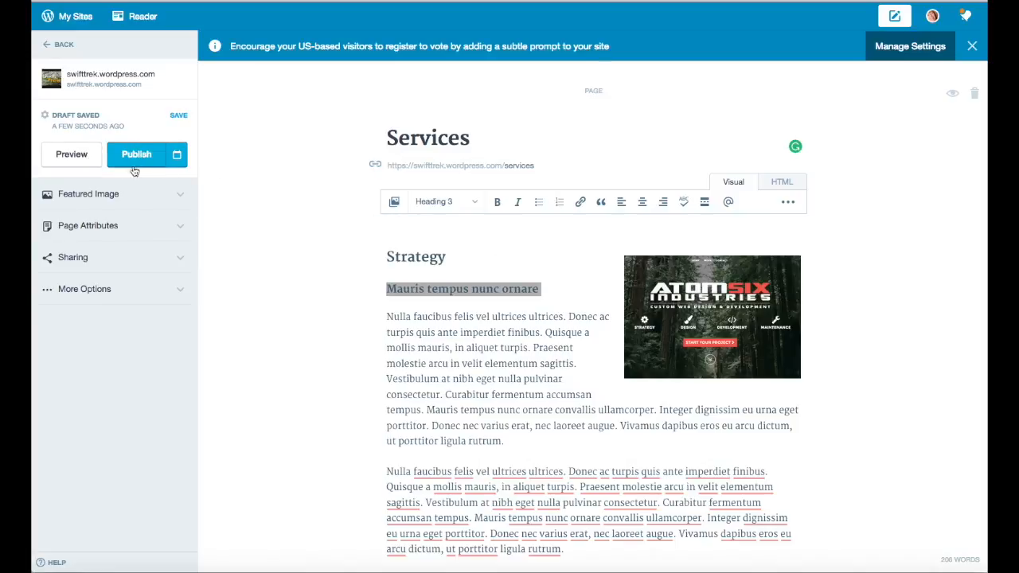
click(70, 158)
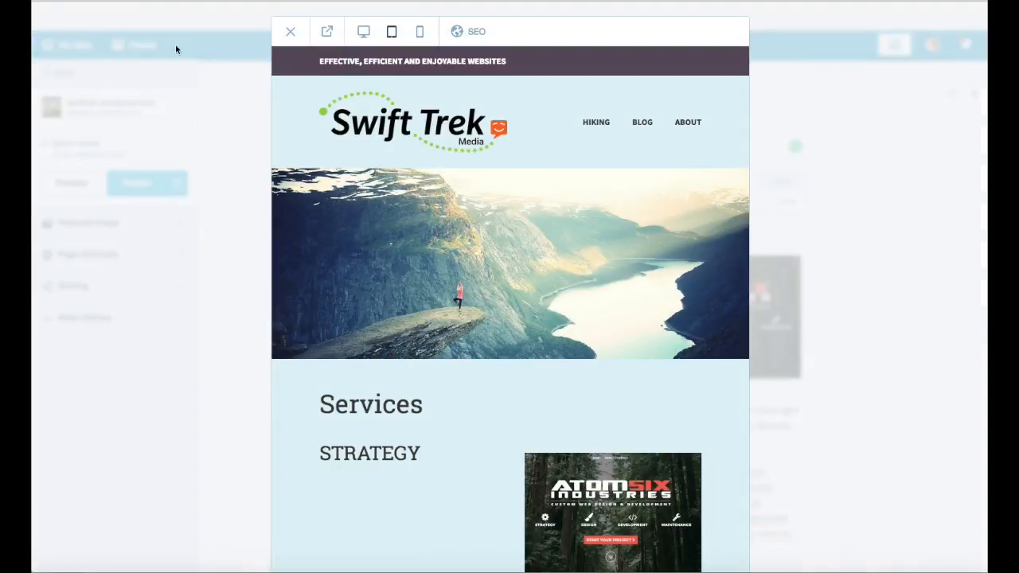
click(364, 31)
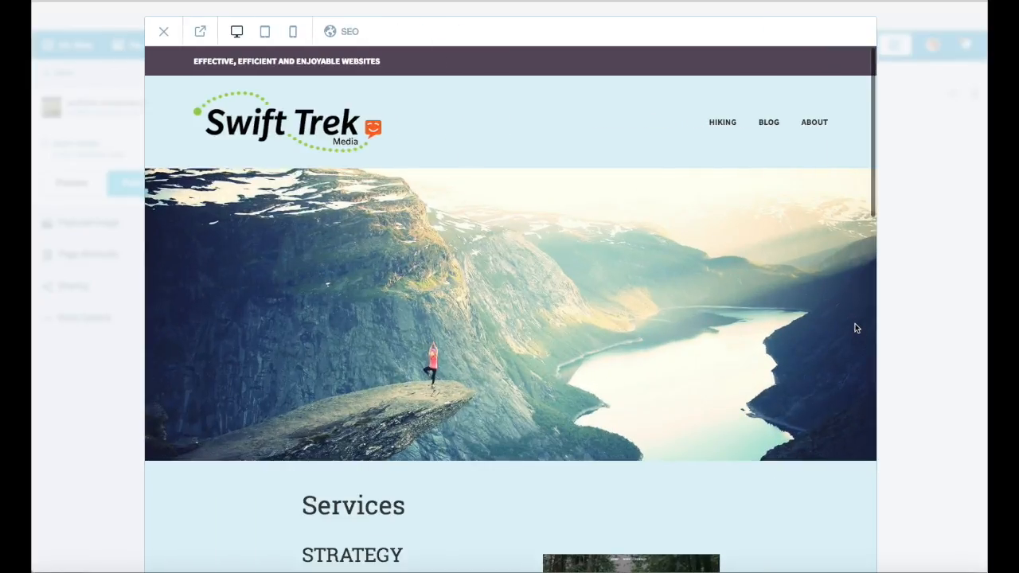
scroll(857, 319, down, 4)
scroll(858, 319, down, 2)
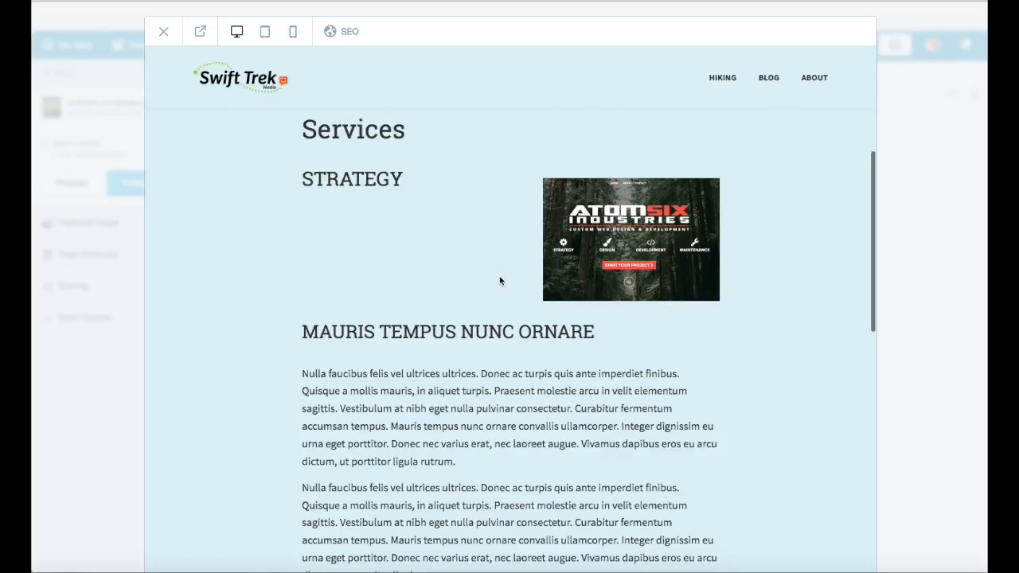
click(164, 32)
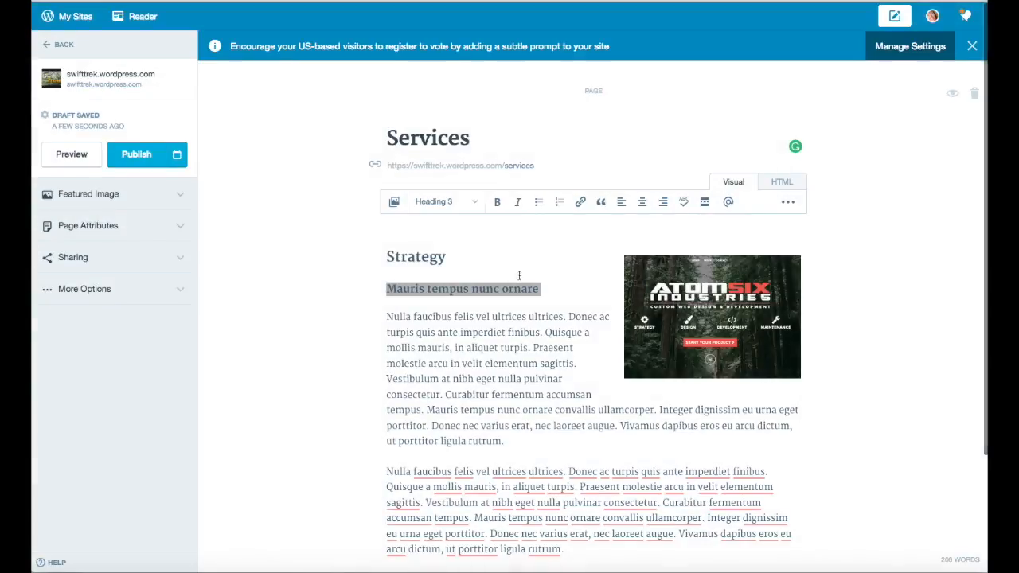
Align the Atom Six Industries image to the left of the Strategy heading and first paragraph.
click(566, 291)
click(672, 347)
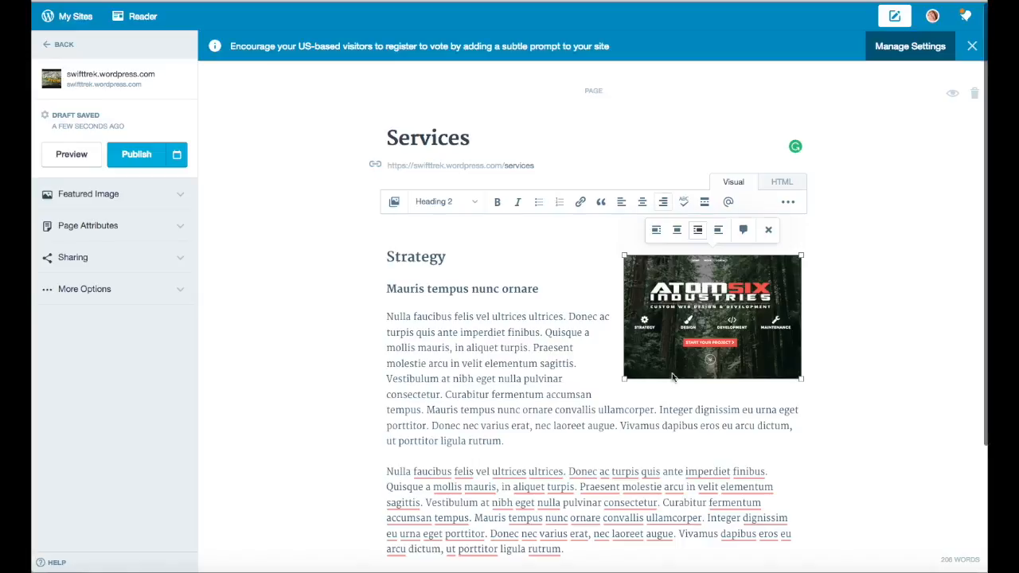
click(656, 229)
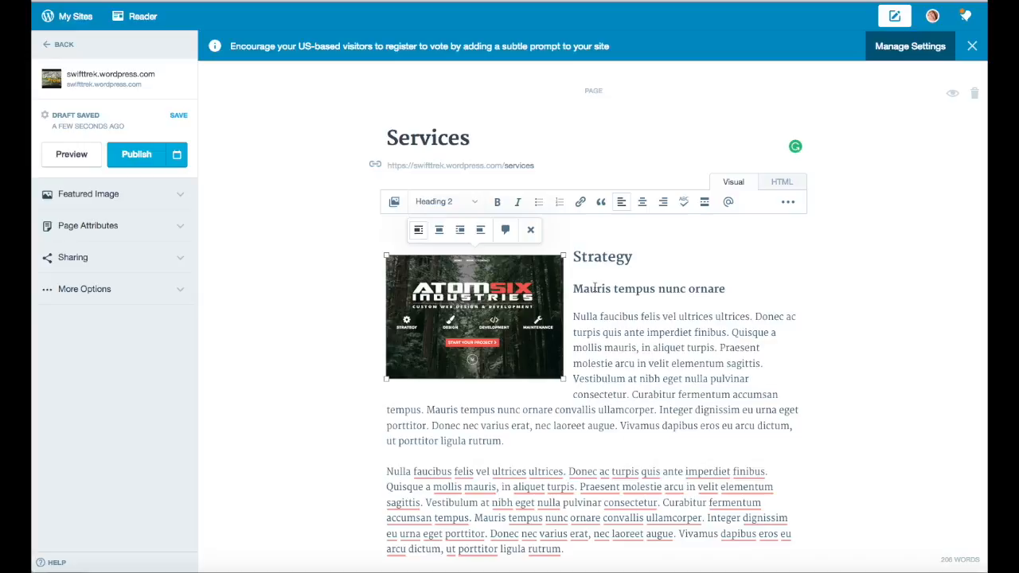
Delete the "Mauris tempus nunc ornare" subheading and its empty line below the Strategy heading.
drag(727, 289, 568, 290)
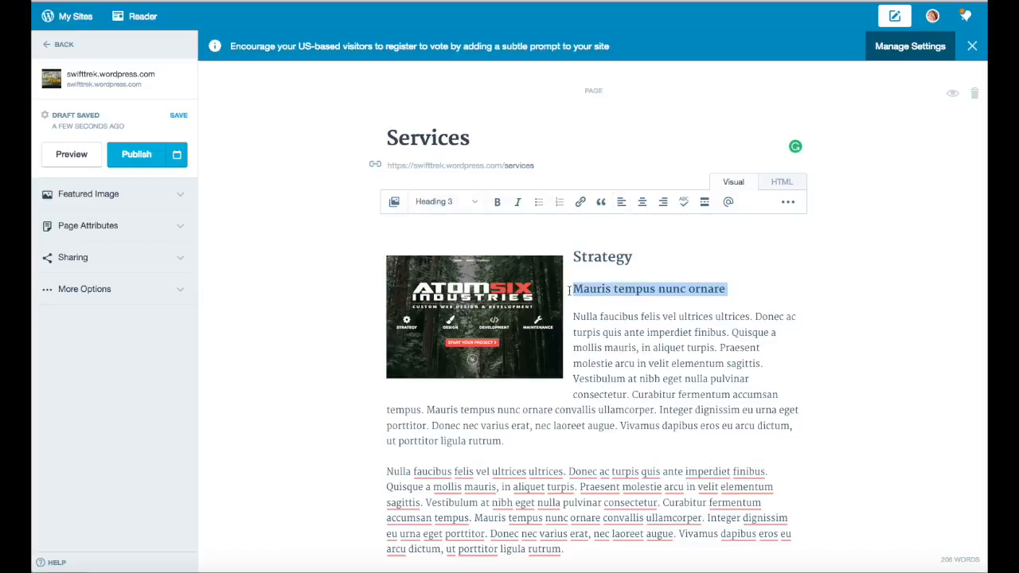
key(BackSpace)
key(BackSpace)
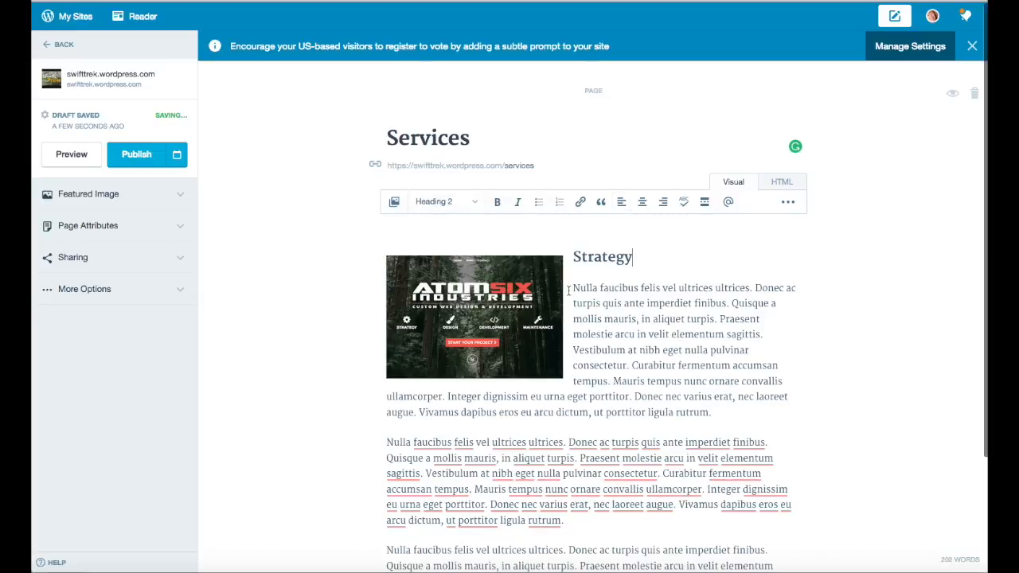
Preview the revised Services page and examine its image, heading, paragraphs and the site's header navigation.
click(75, 156)
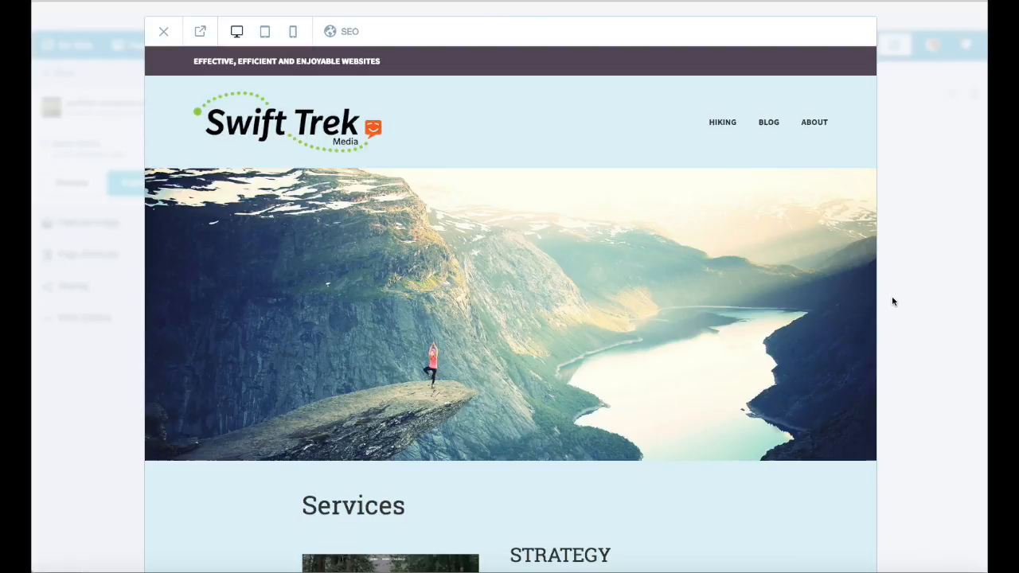
scroll(839, 305, down, 10)
scroll(838, 306, up, 6)
scroll(839, 306, up, 3)
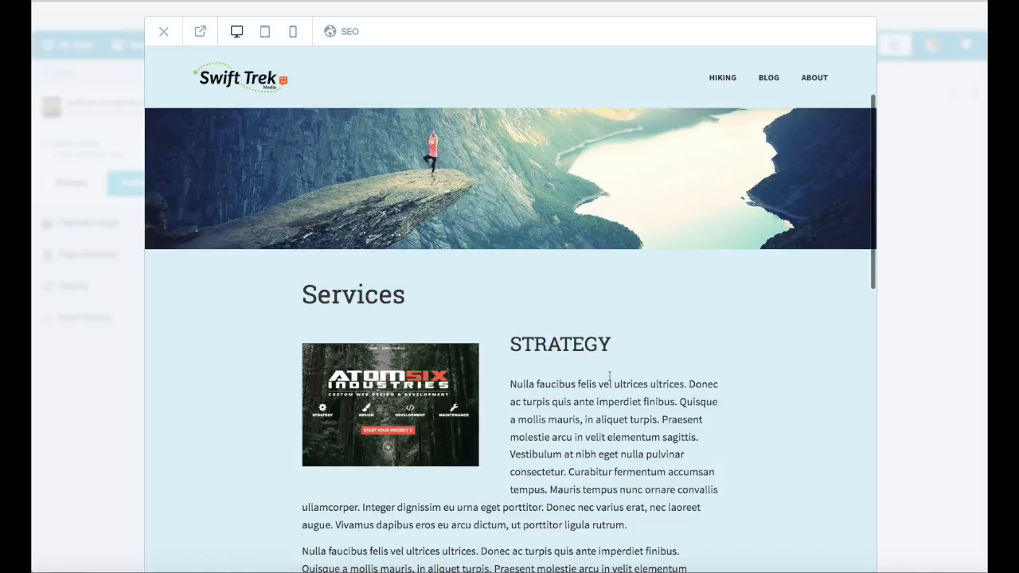
scroll(610, 377, down, 4)
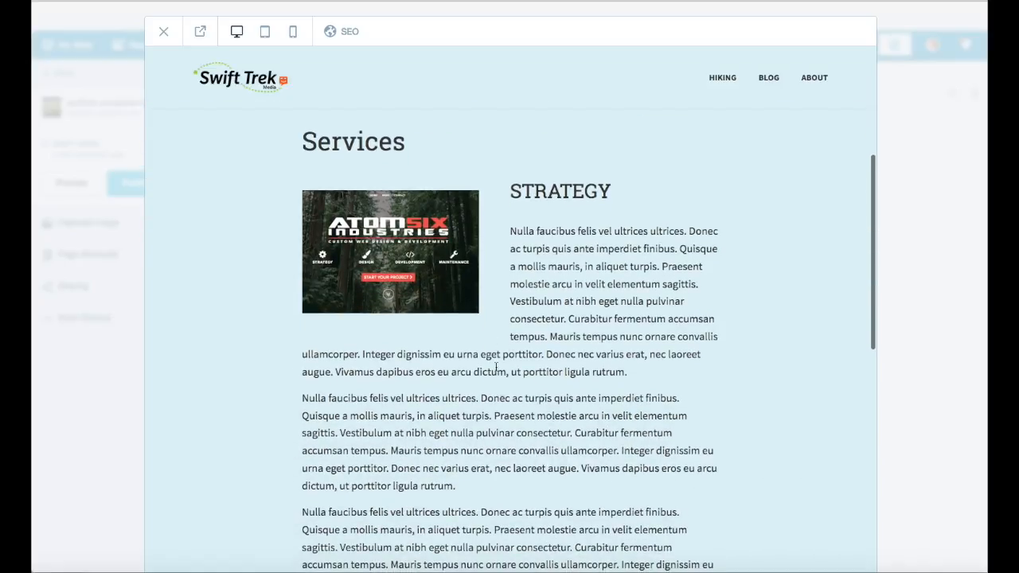
scroll(507, 484, down, 6)
scroll(509, 483, up, 4)
scroll(509, 488, up, 4)
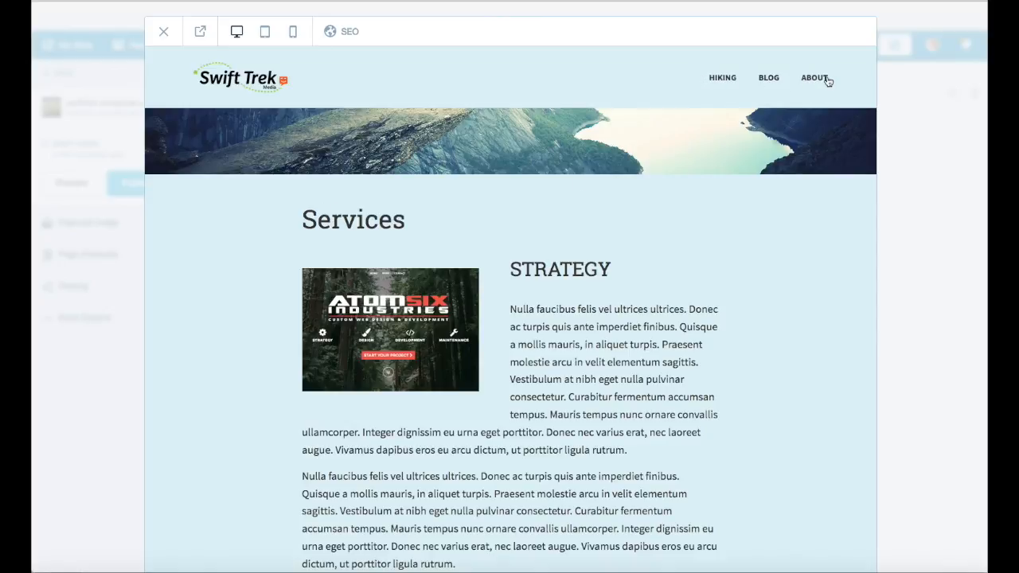
click(164, 31)
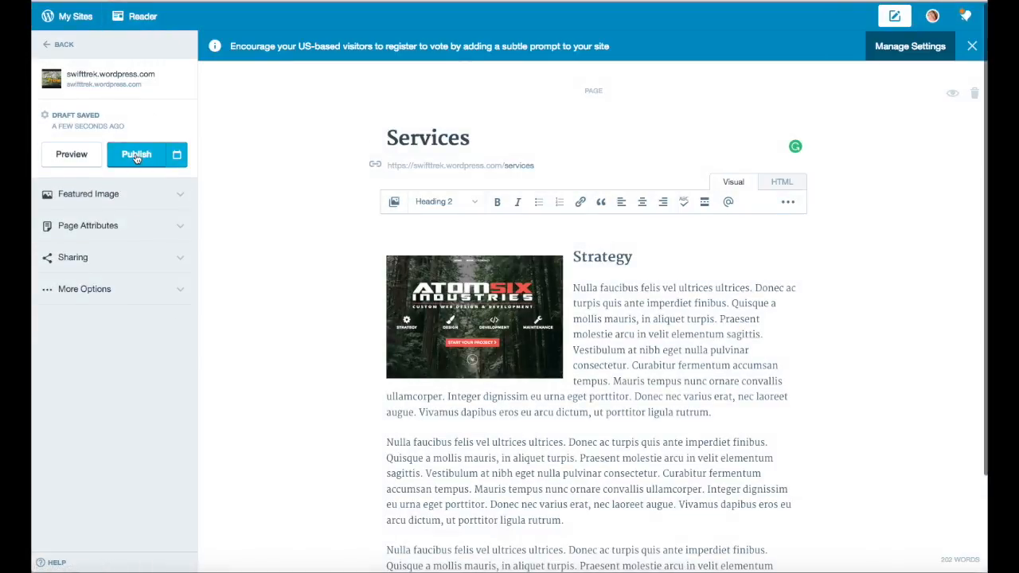
Publish the Services page and return to the site dashboard.
click(135, 156)
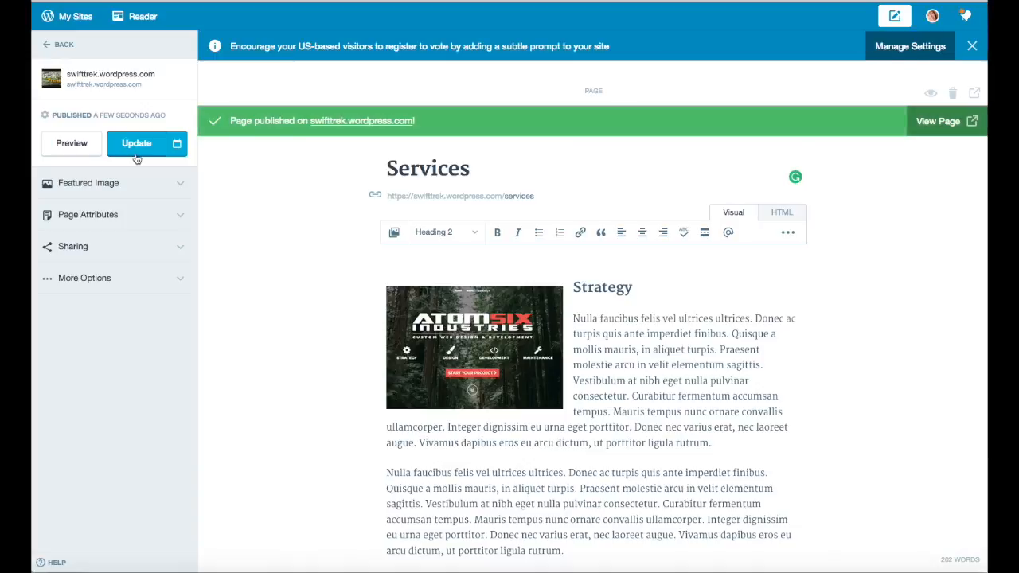
click(61, 45)
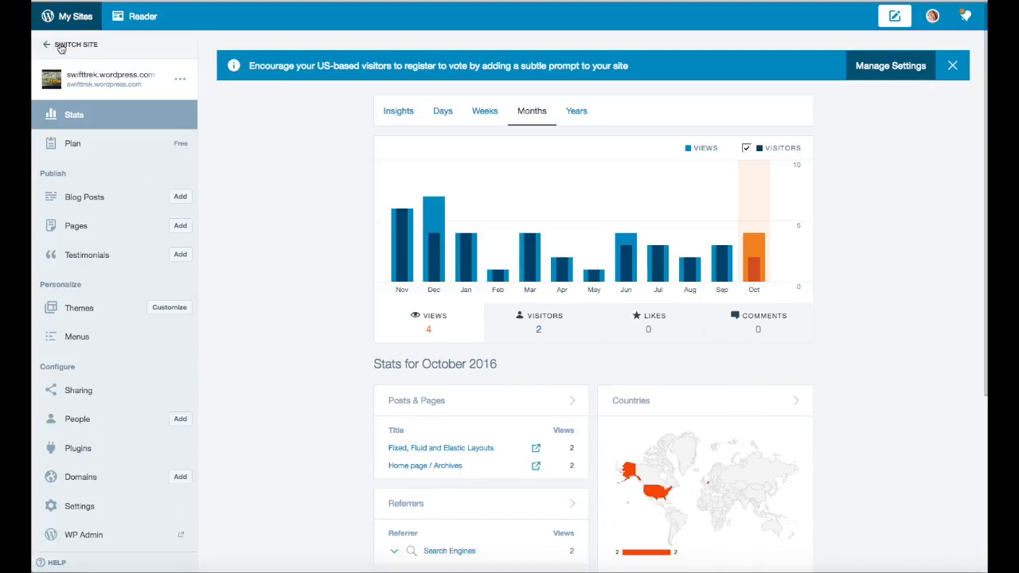
Examine the menu settings in the site customizer: the menu locations, the Main Menu's items and the item types available to add.
click(170, 310)
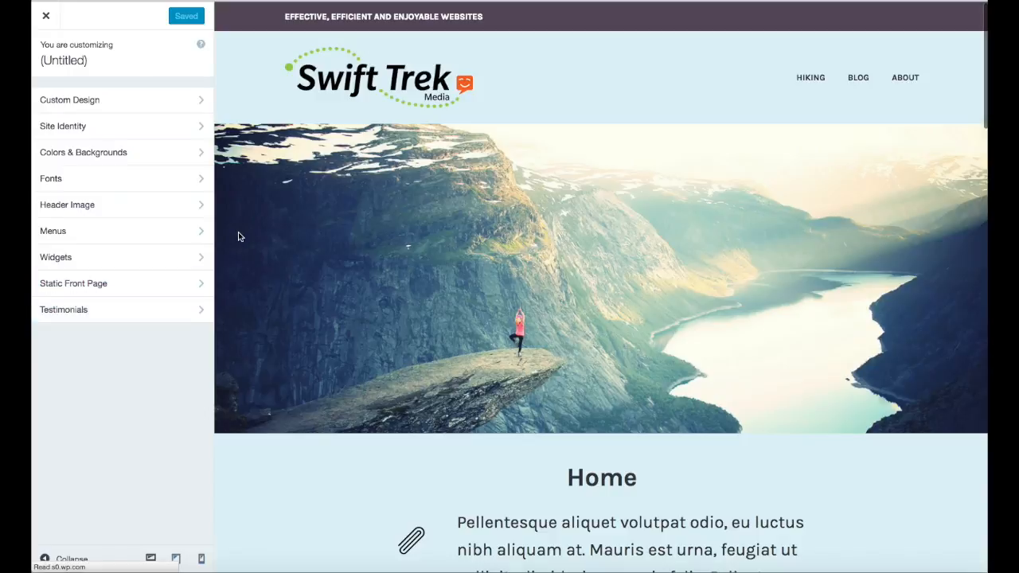
click(107, 231)
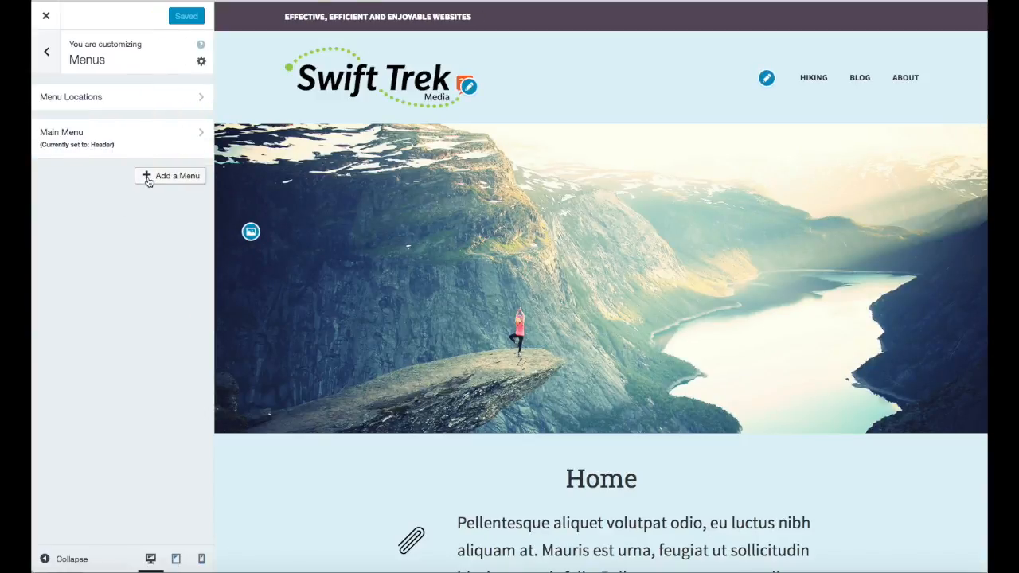
click(185, 96)
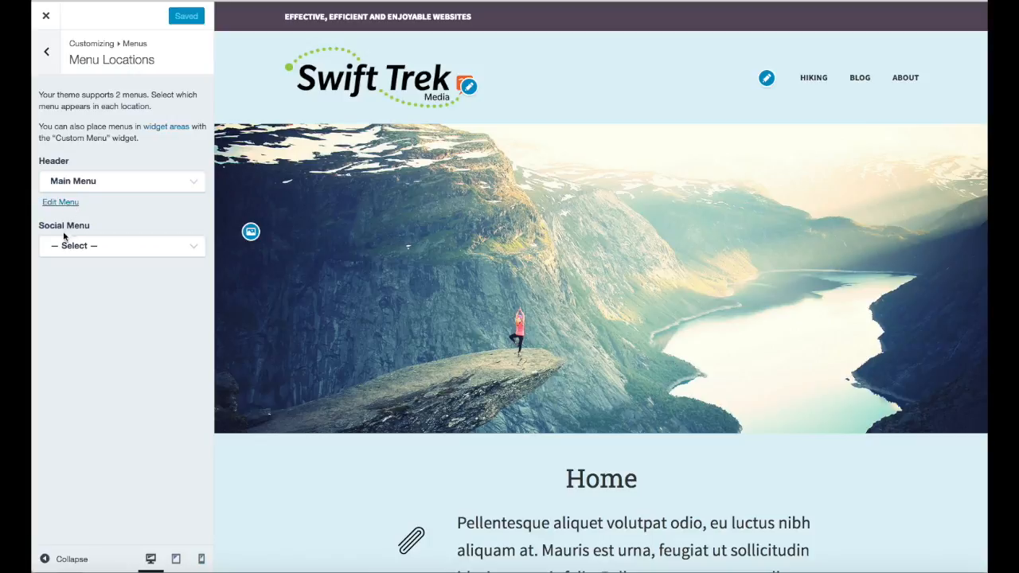
click(69, 204)
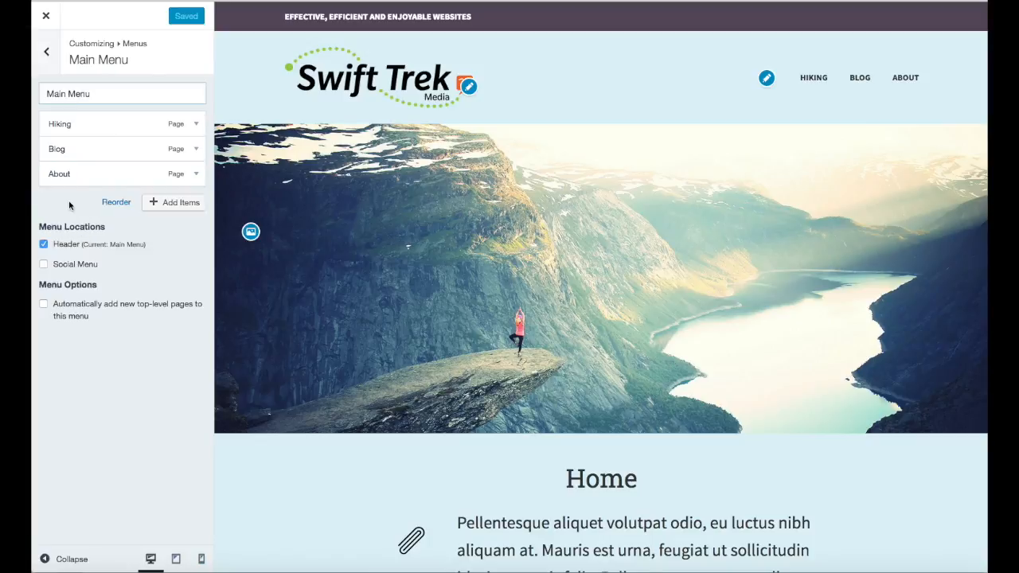
click(156, 204)
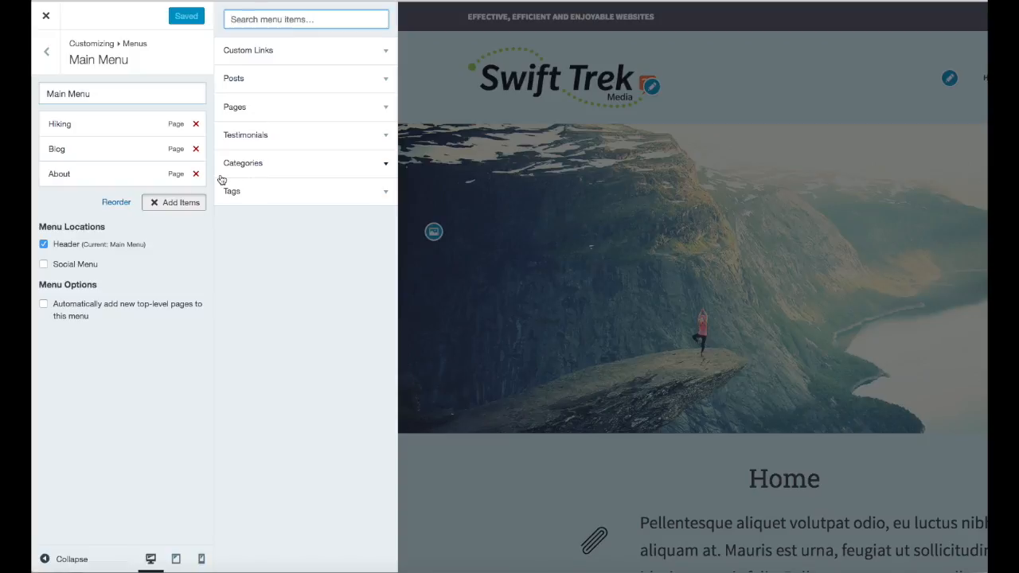
click(48, 54)
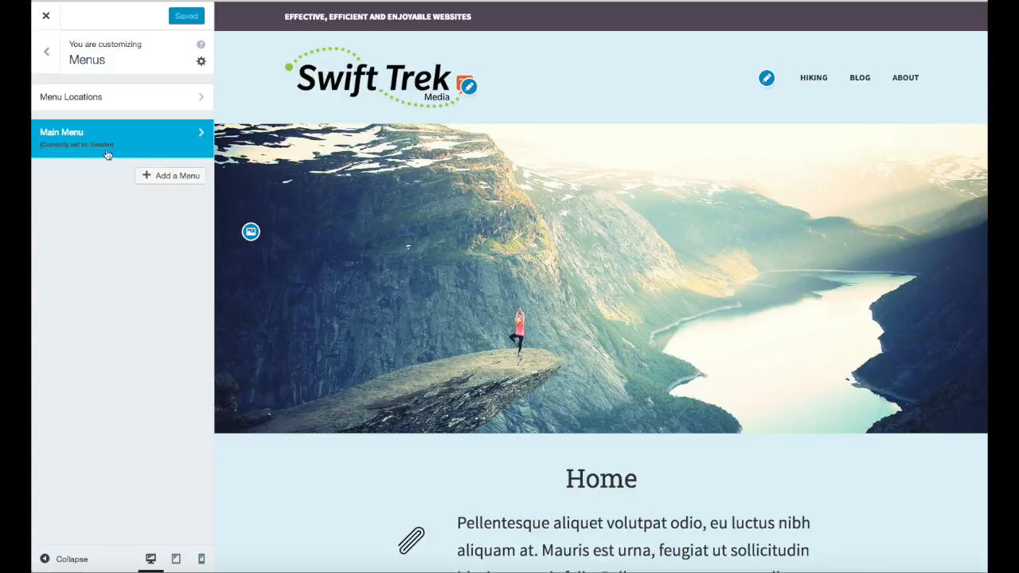
click(201, 134)
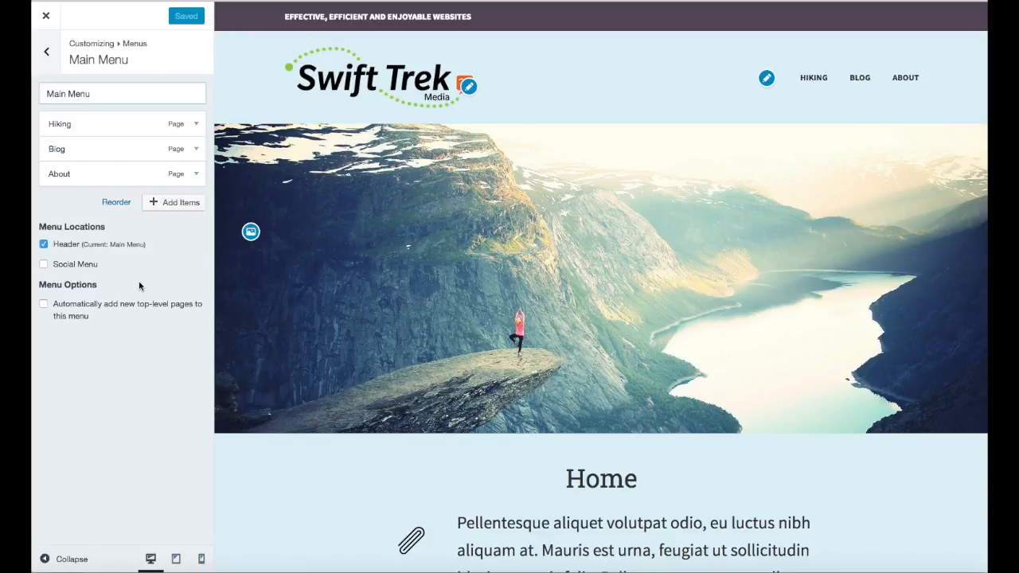
click(48, 53)
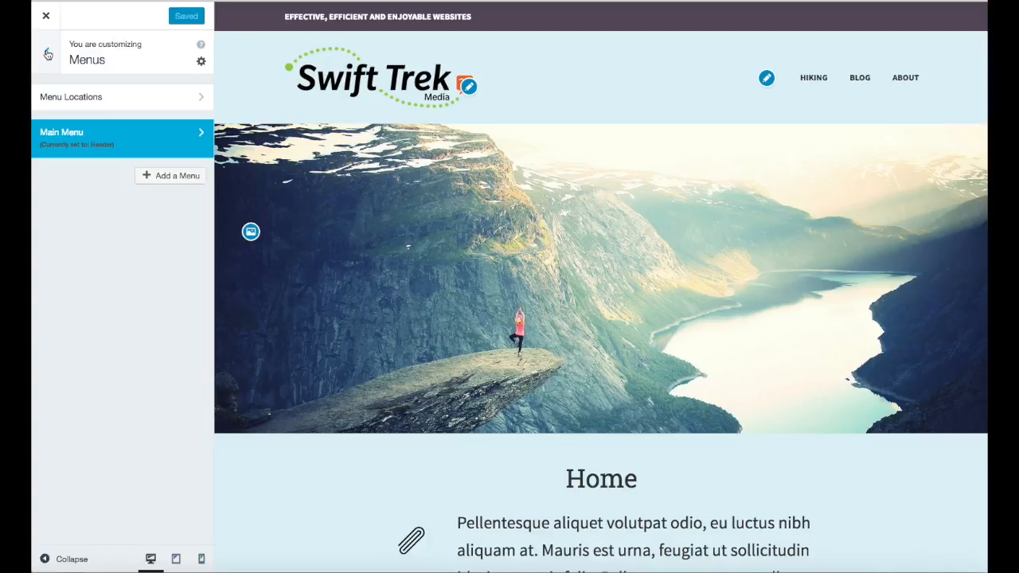
click(47, 54)
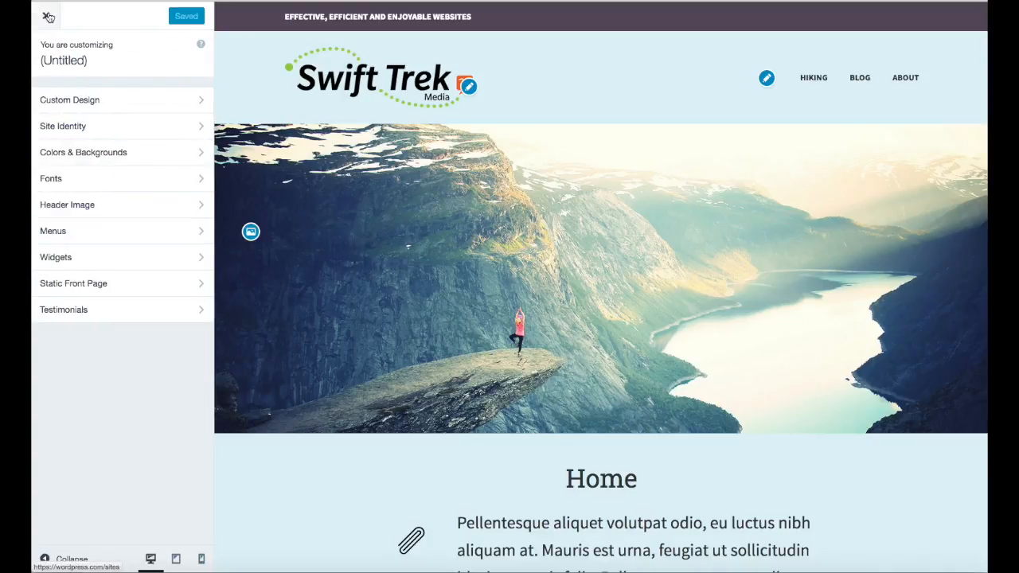
click(48, 17)
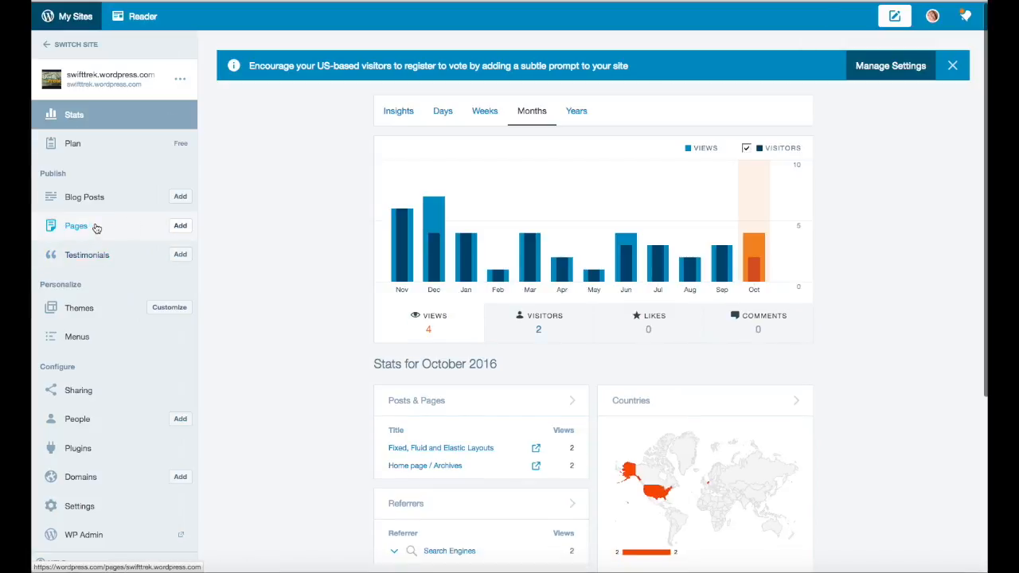
Review the site's published pages, the Services page's available actions, and the draft, scheduled and trashed pages.
scroll(96, 228, down, 3)
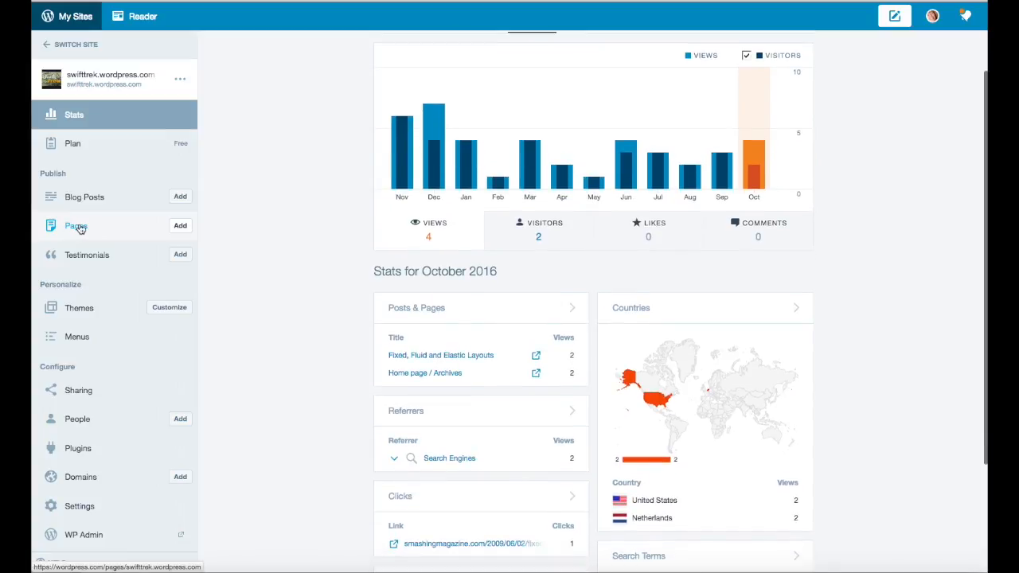
click(75, 226)
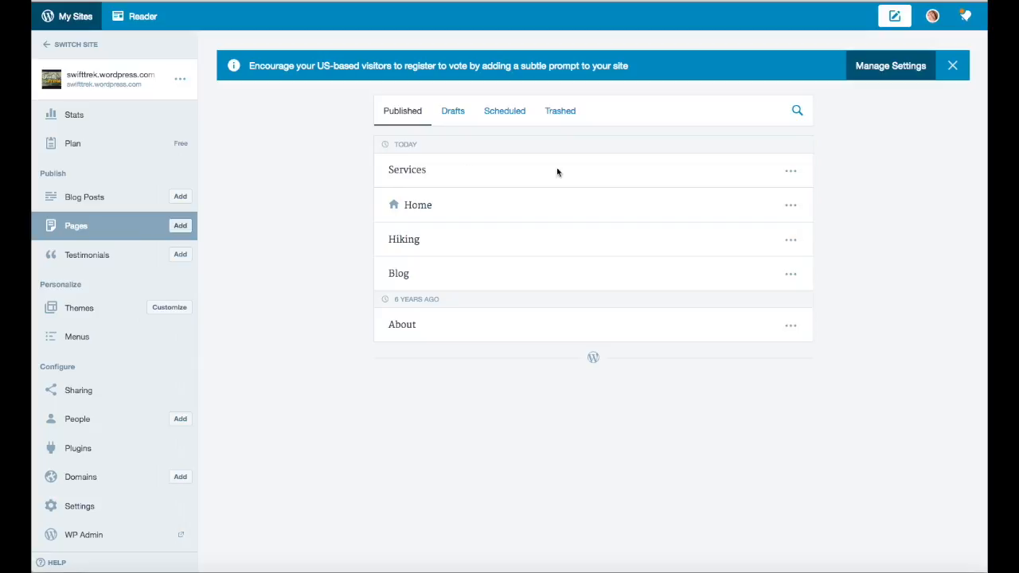
click(790, 171)
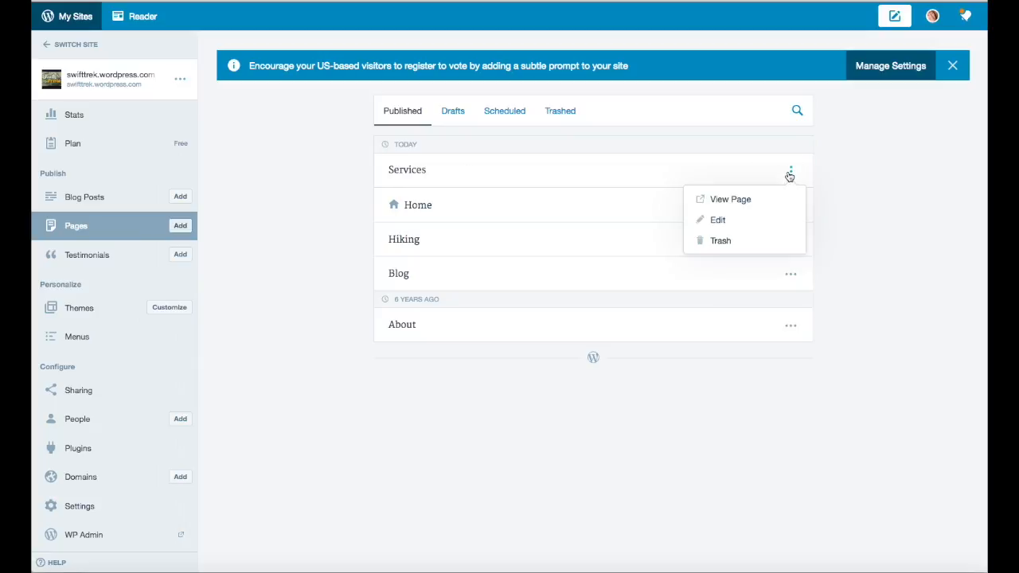
click(533, 180)
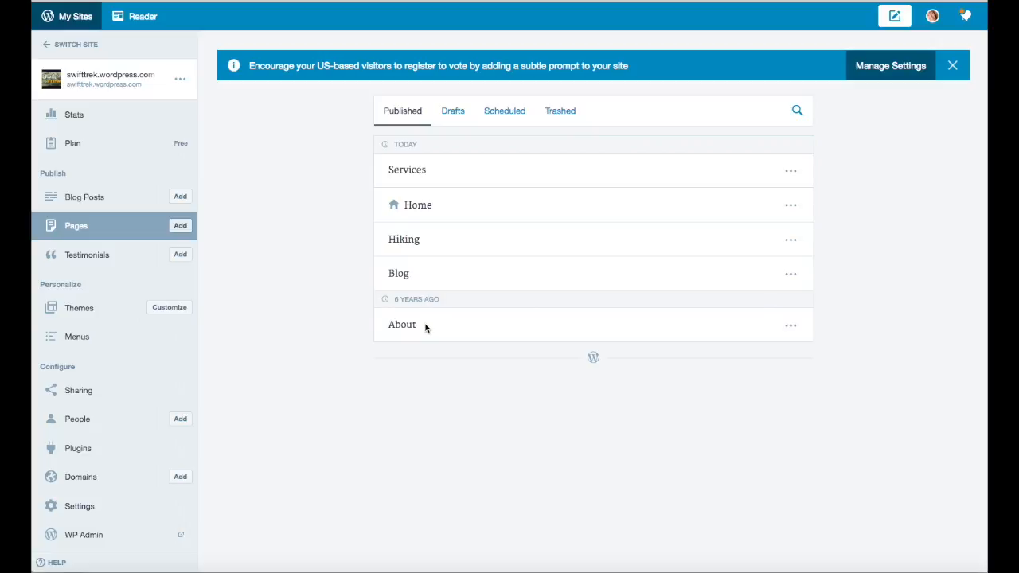
click(457, 116)
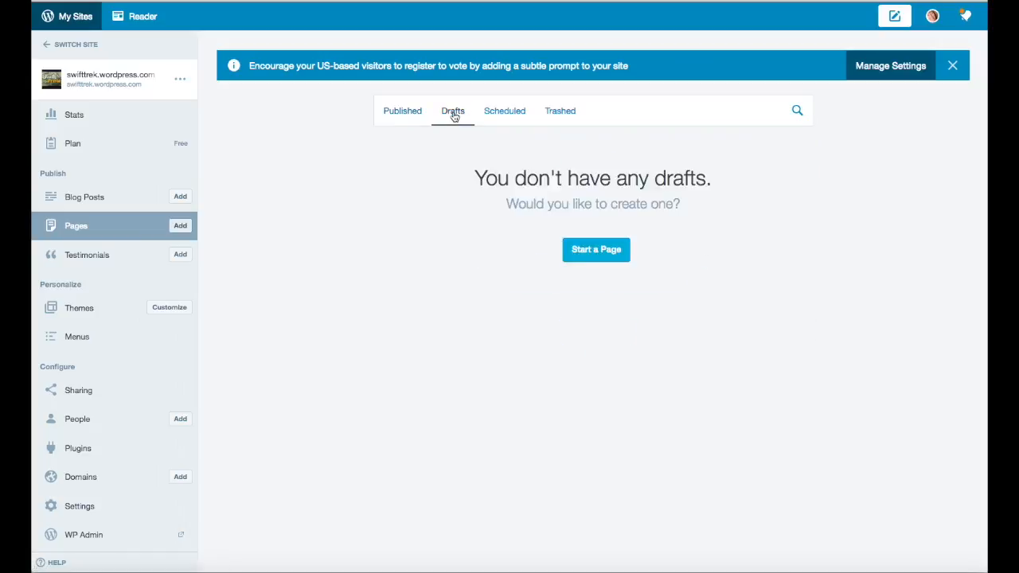
click(499, 114)
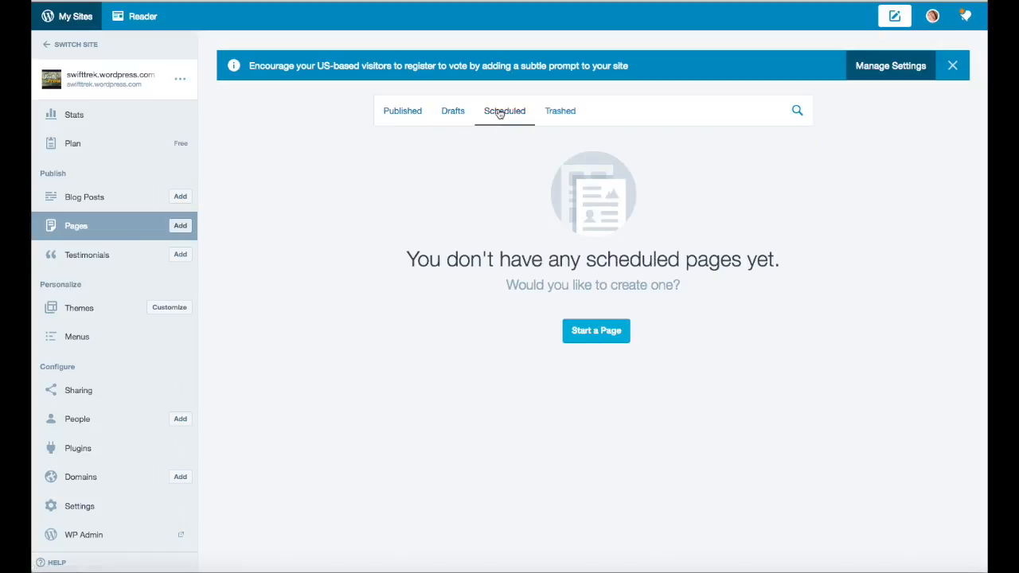
click(566, 113)
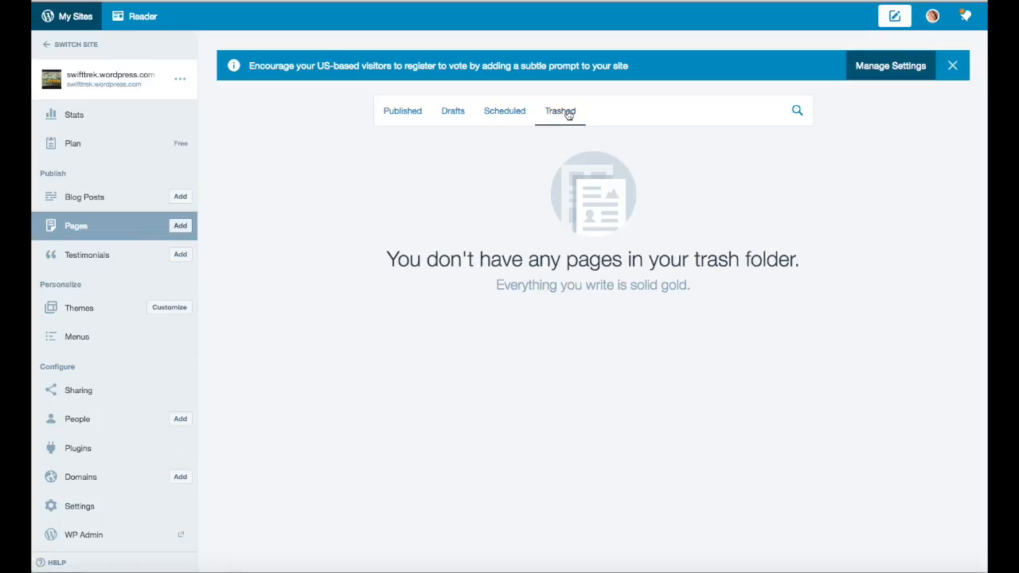
click(404, 113)
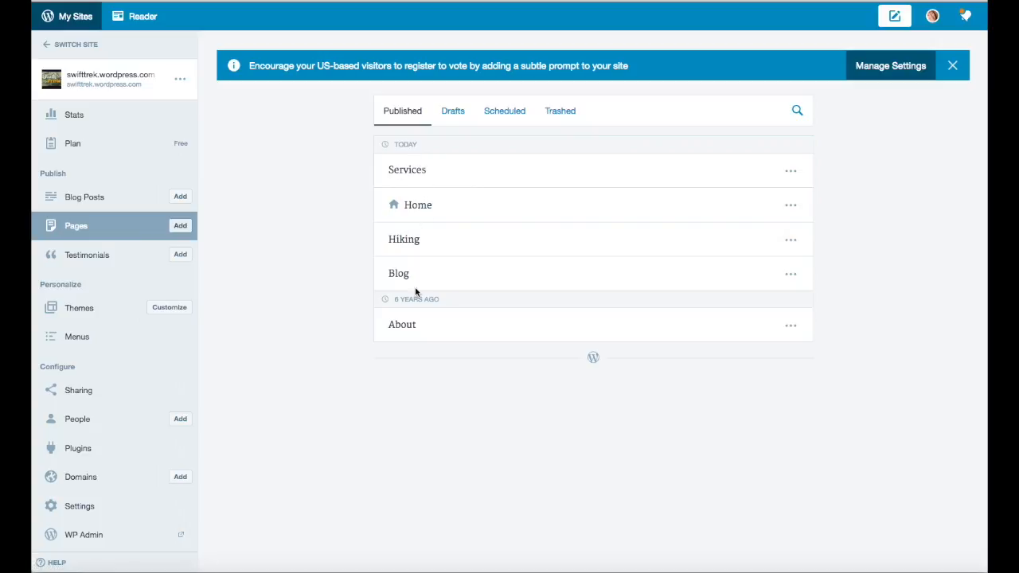
Open the site's menu management and review the available menu areas and the editable name of the Main Menu.
click(84, 339)
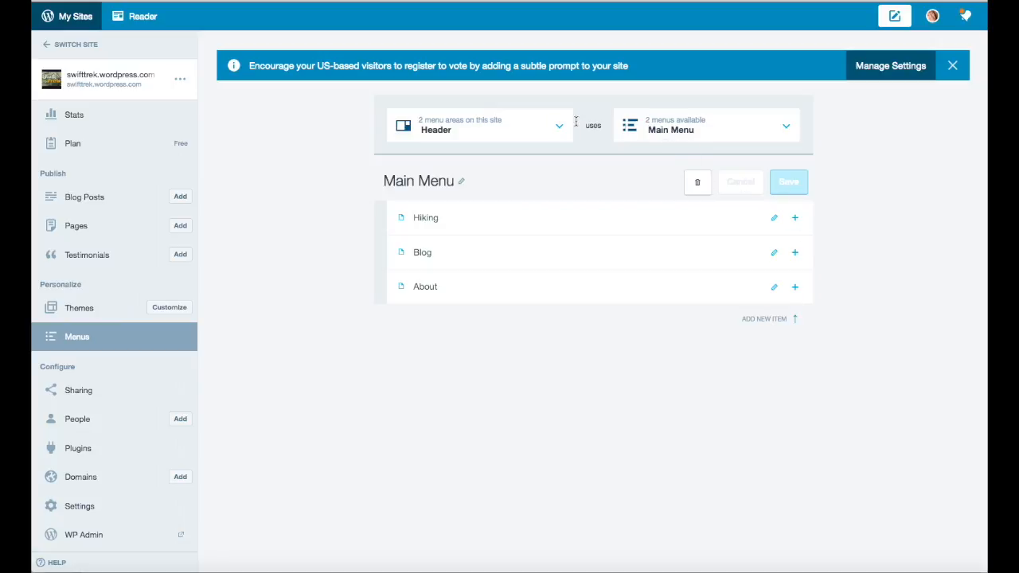
click(507, 127)
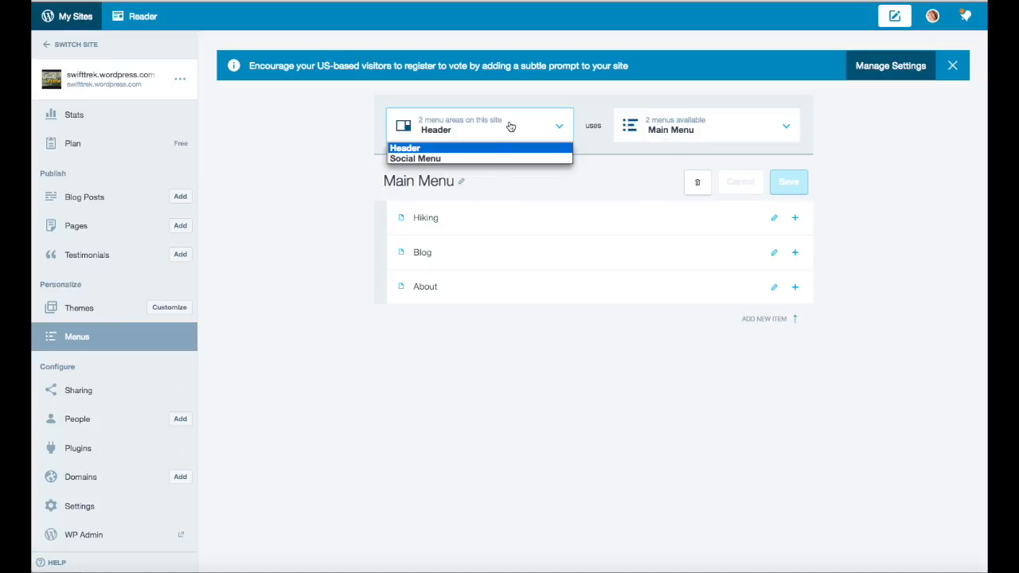
click(560, 131)
click(557, 129)
click(456, 149)
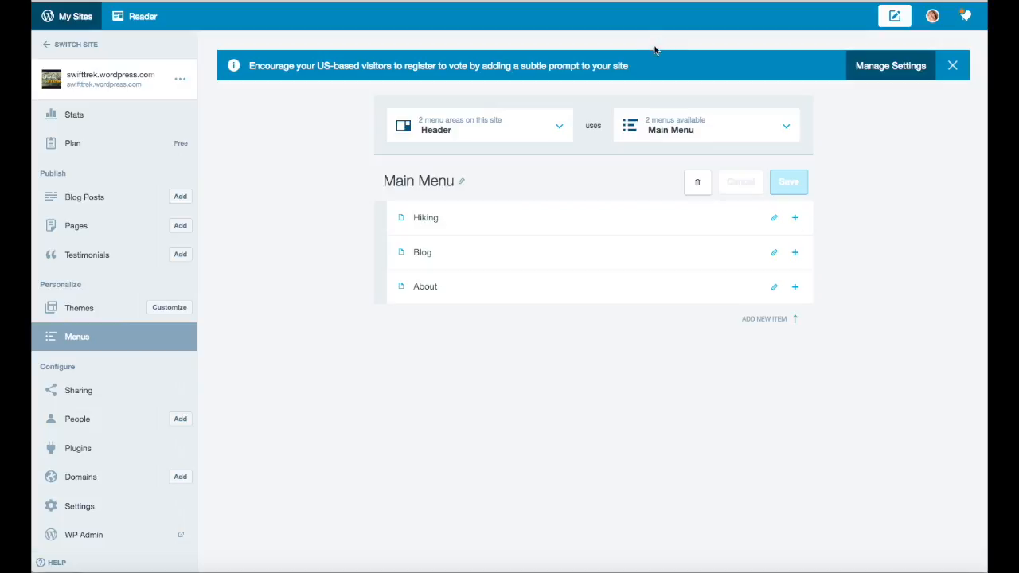
click(463, 183)
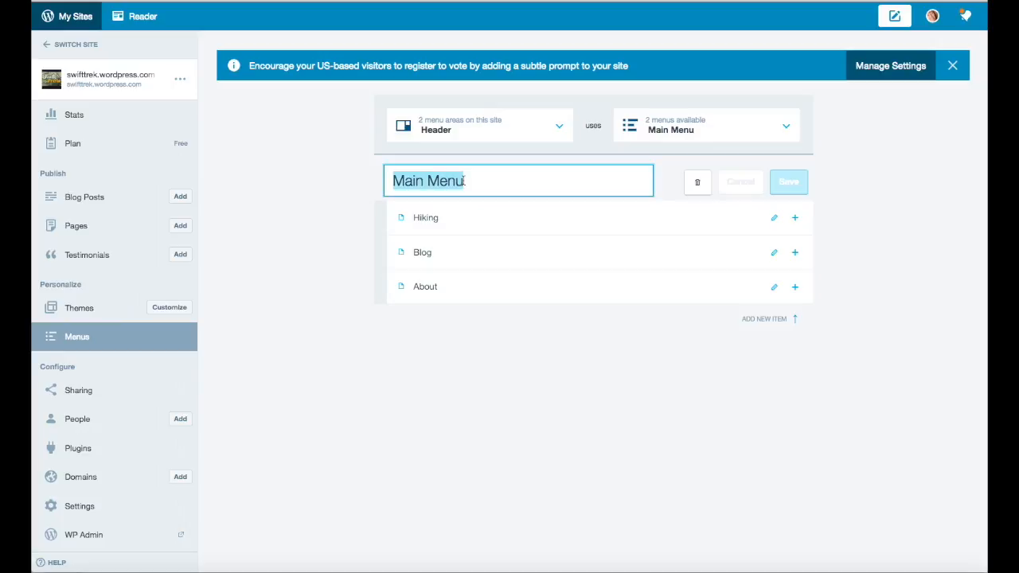
click(317, 184)
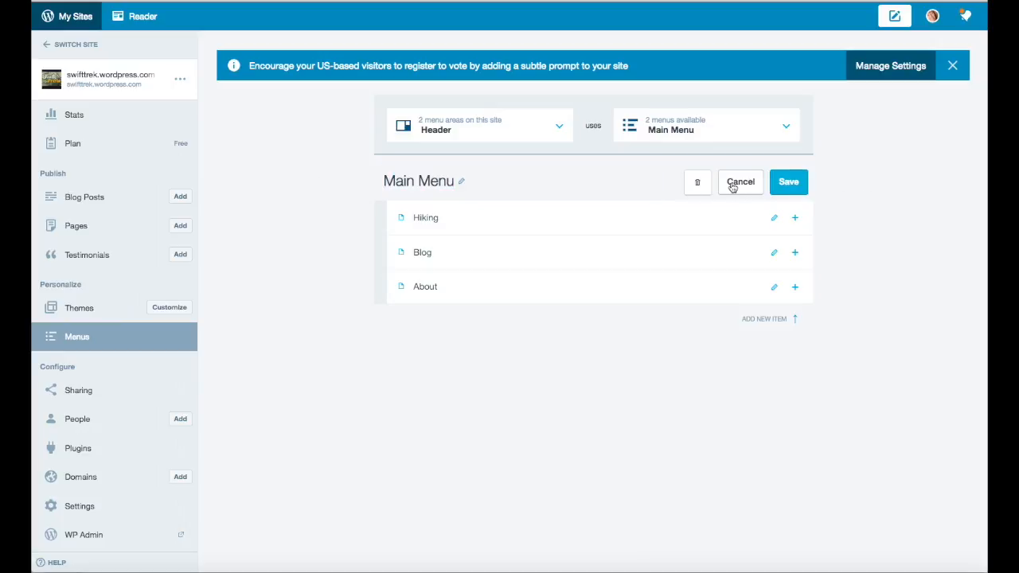
Add a new menu for the Header area, discarding the unsaved changes to the Main Menu.
click(787, 128)
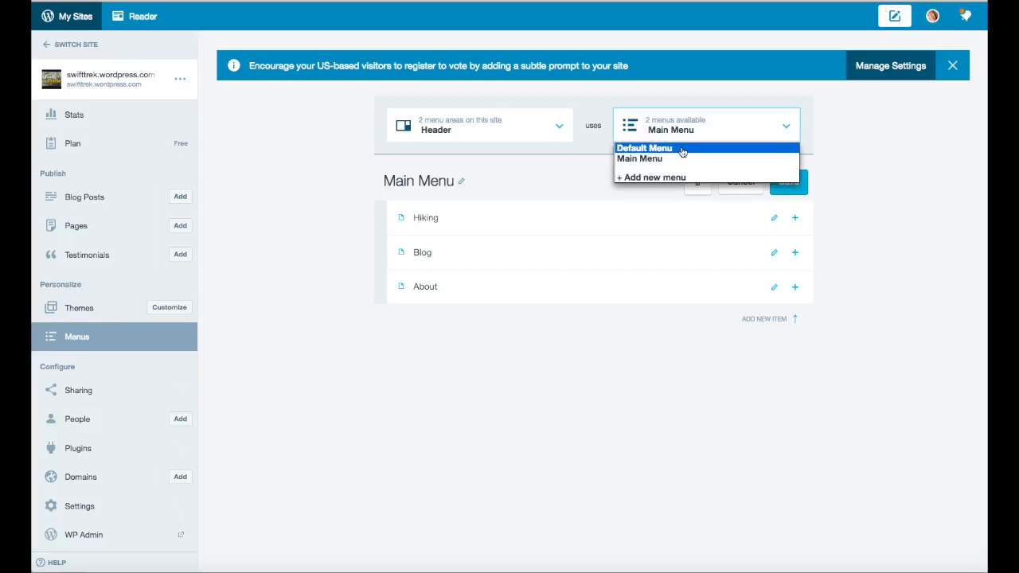
click(645, 178)
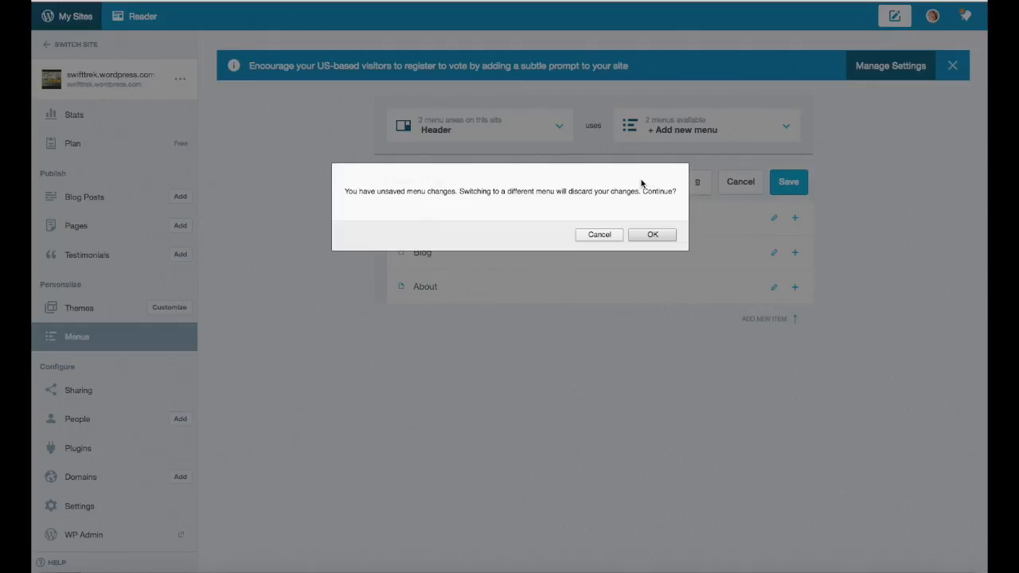
click(652, 235)
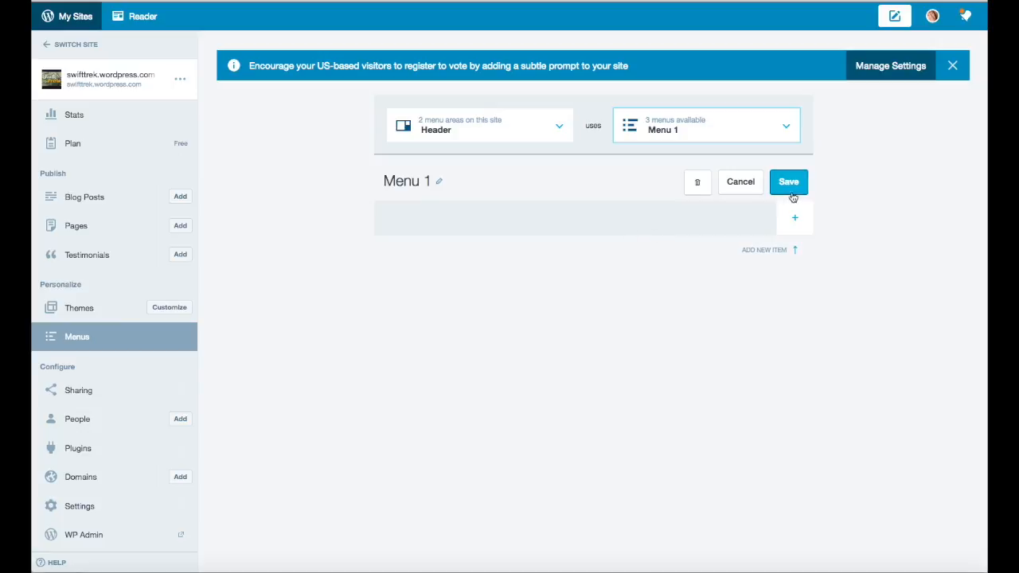
Add the site's "Home: Home" page as the first item of the new, empty menu.
click(794, 217)
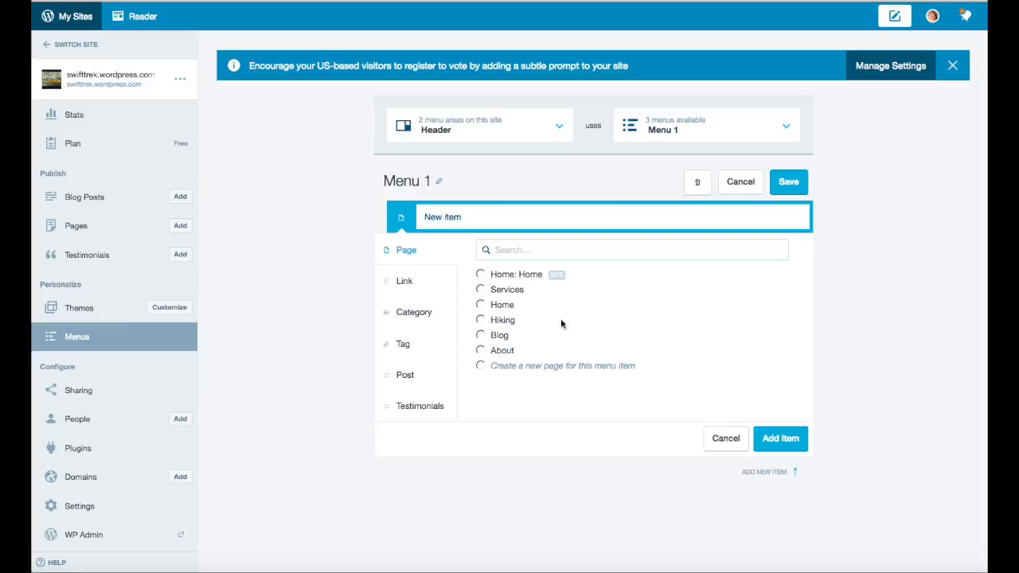
drag(462, 215, 416, 209)
click(482, 274)
click(482, 291)
click(480, 304)
click(482, 274)
click(481, 290)
click(482, 274)
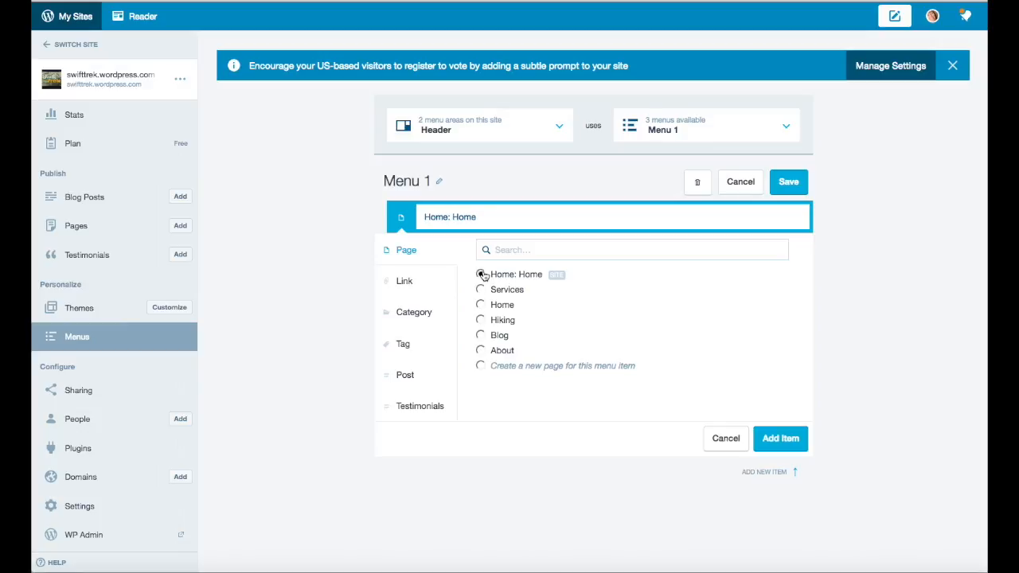
click(779, 444)
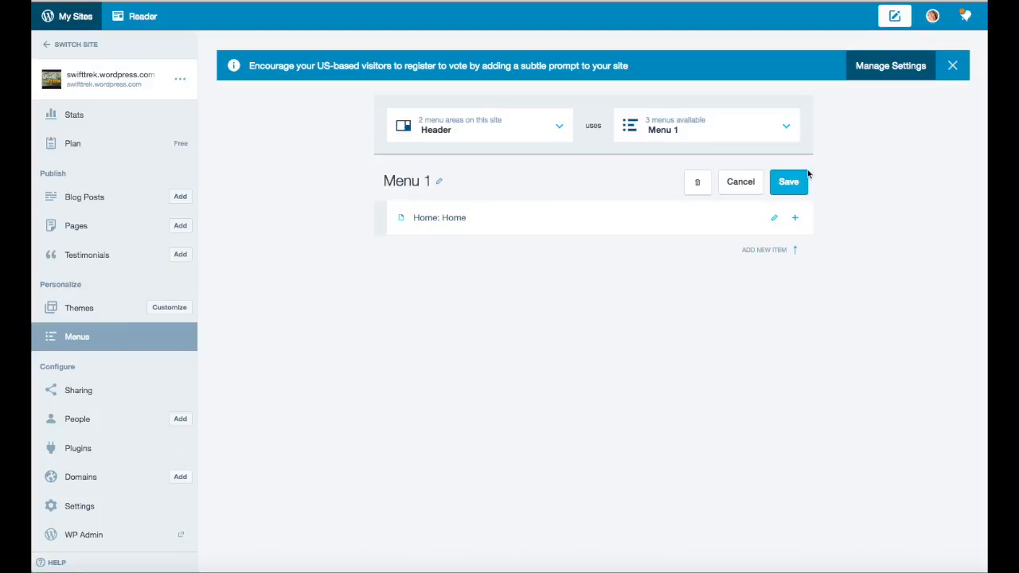
Add the Services page as a menu item below "Home: Home".
click(794, 217)
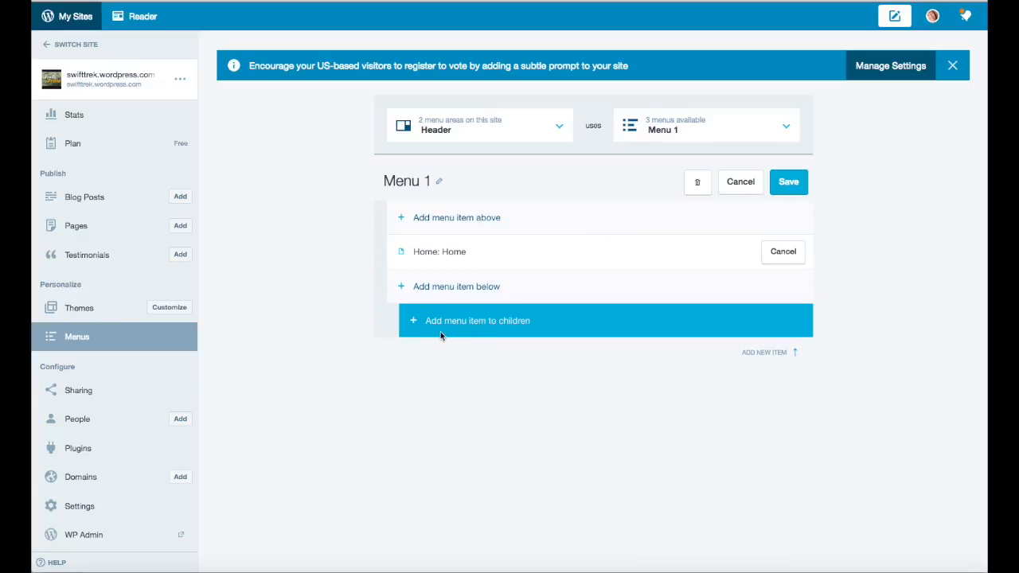
click(404, 288)
click(481, 323)
click(776, 473)
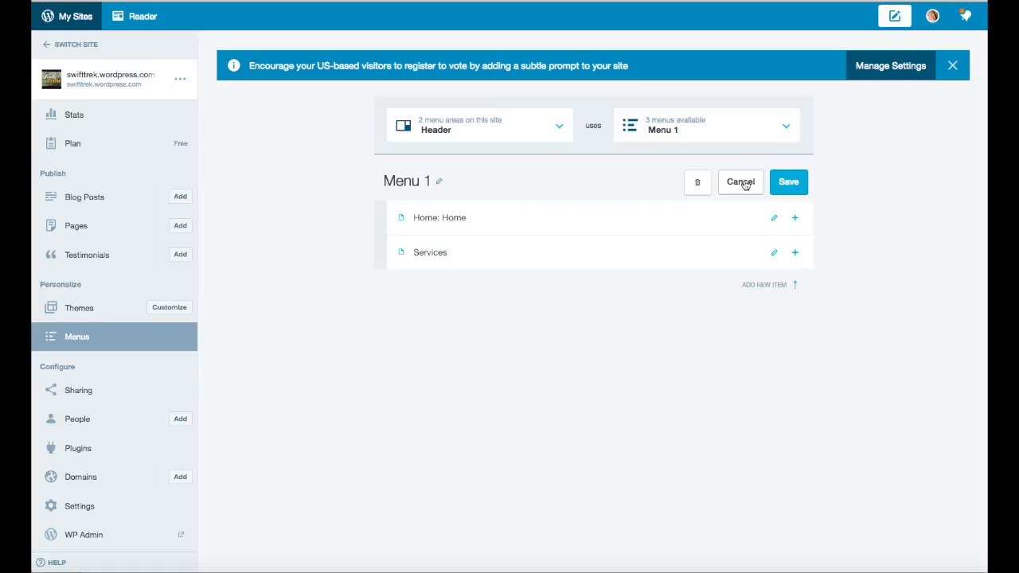
Add the Hiking page as a menu item below Services.
click(795, 253)
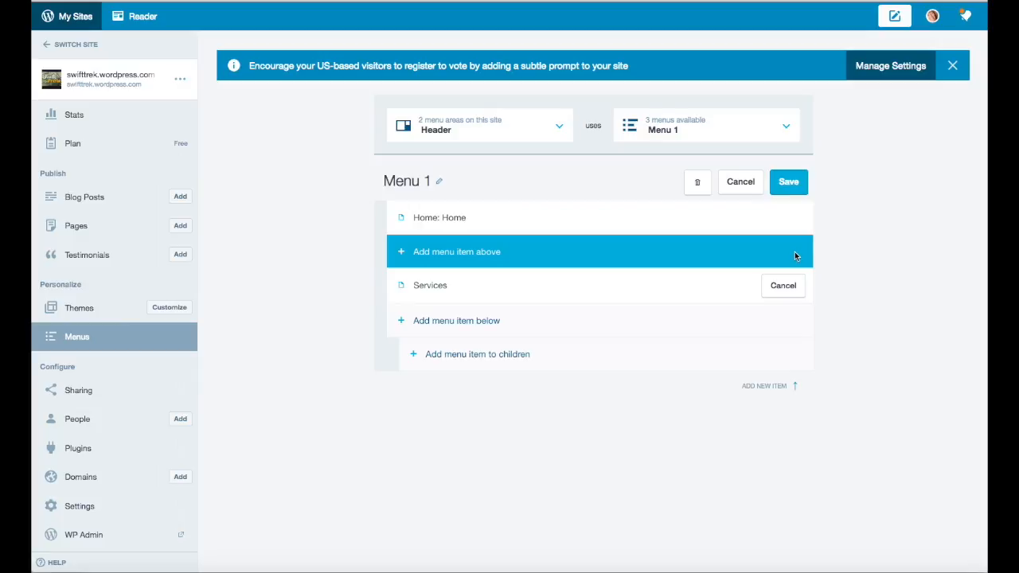
click(436, 323)
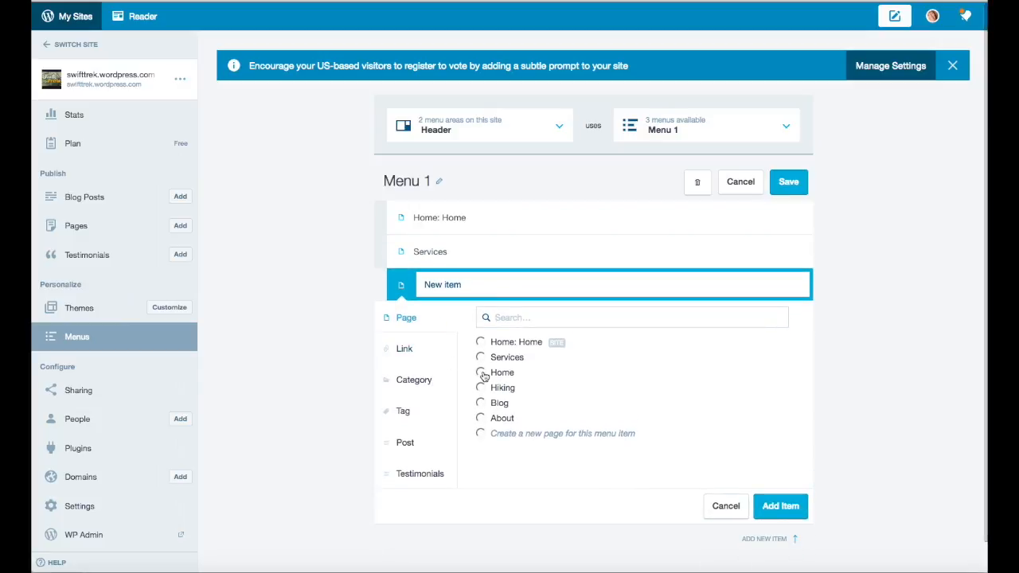
click(481, 389)
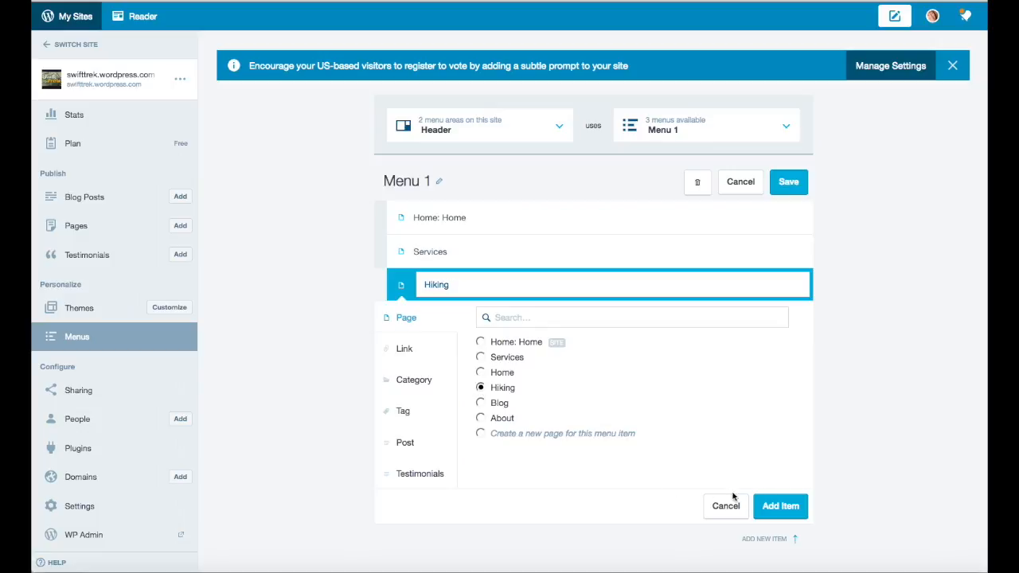
click(776, 503)
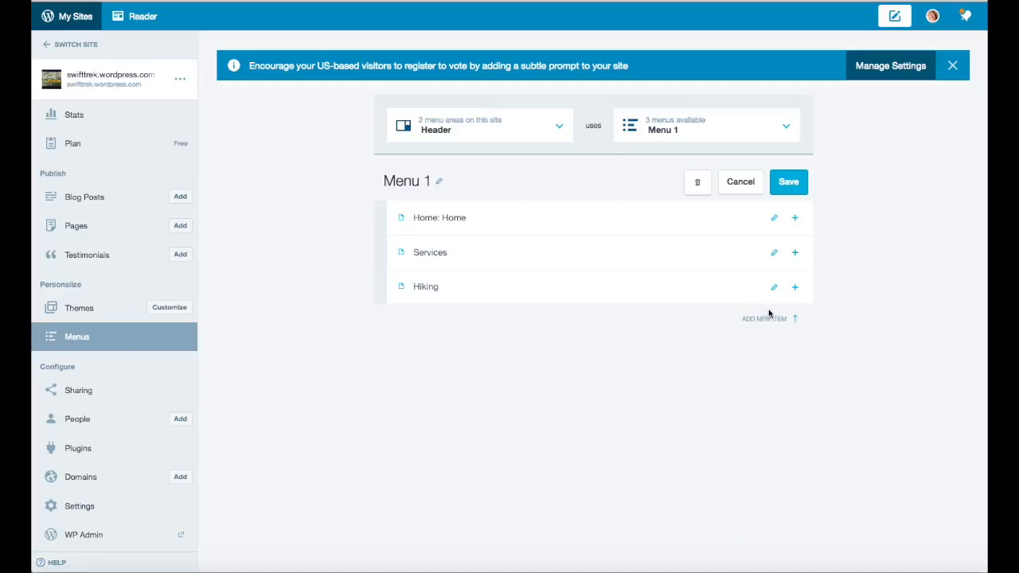
Add the Blog page as a menu item below Hiking.
click(794, 286)
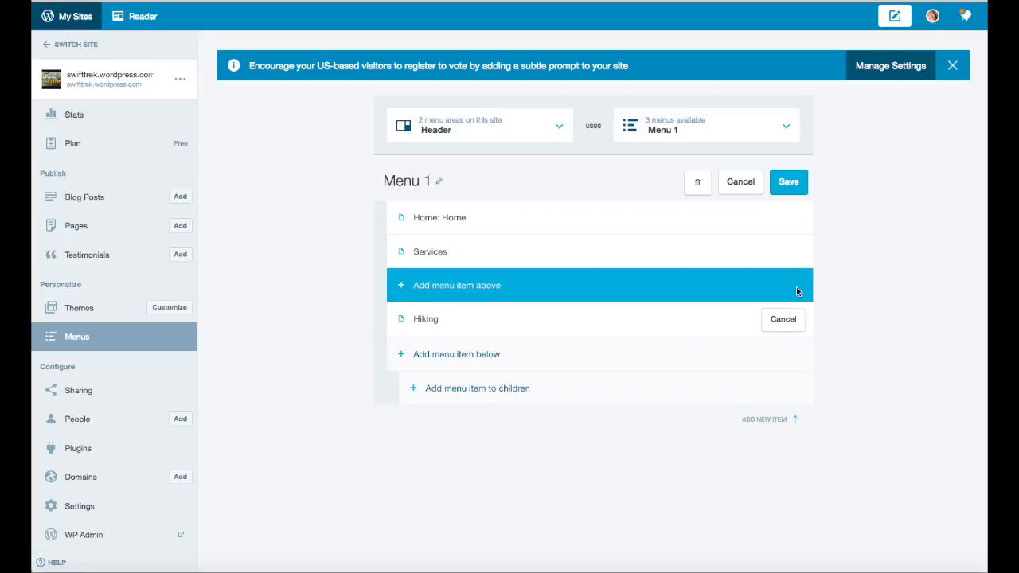
click(427, 360)
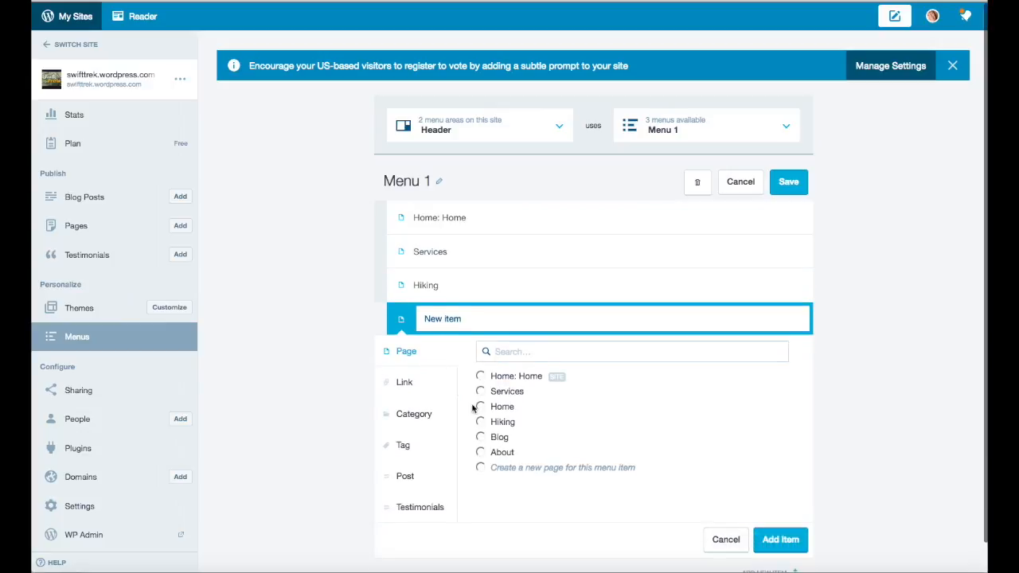
click(481, 437)
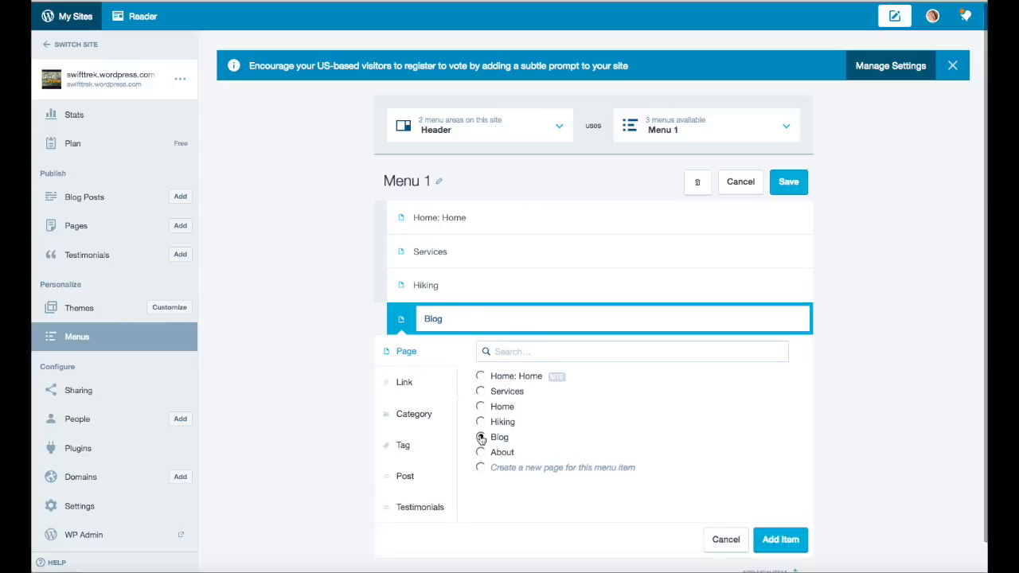
click(779, 539)
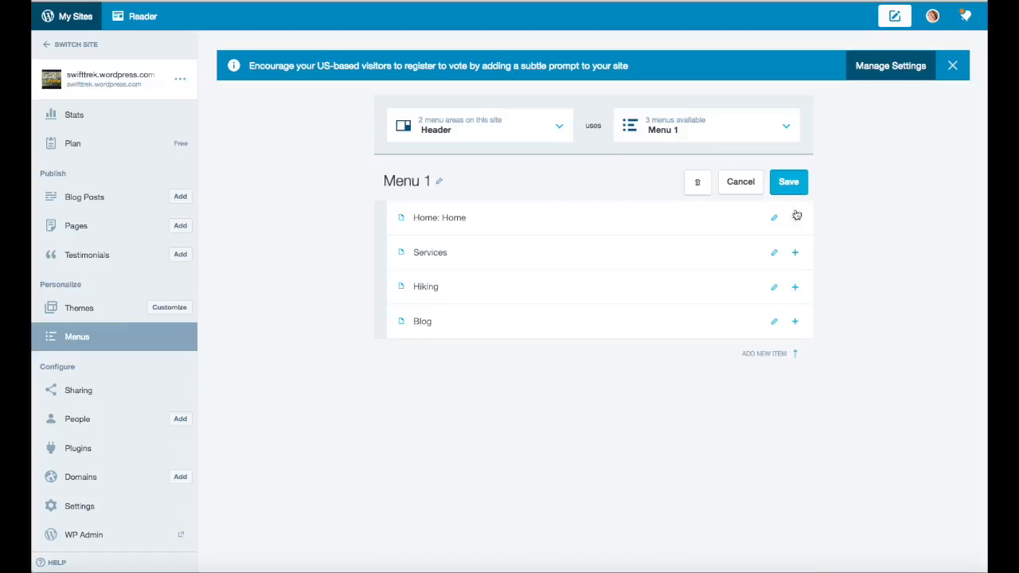
Add the About page as a menu item below Blog and save the menu.
click(798, 325)
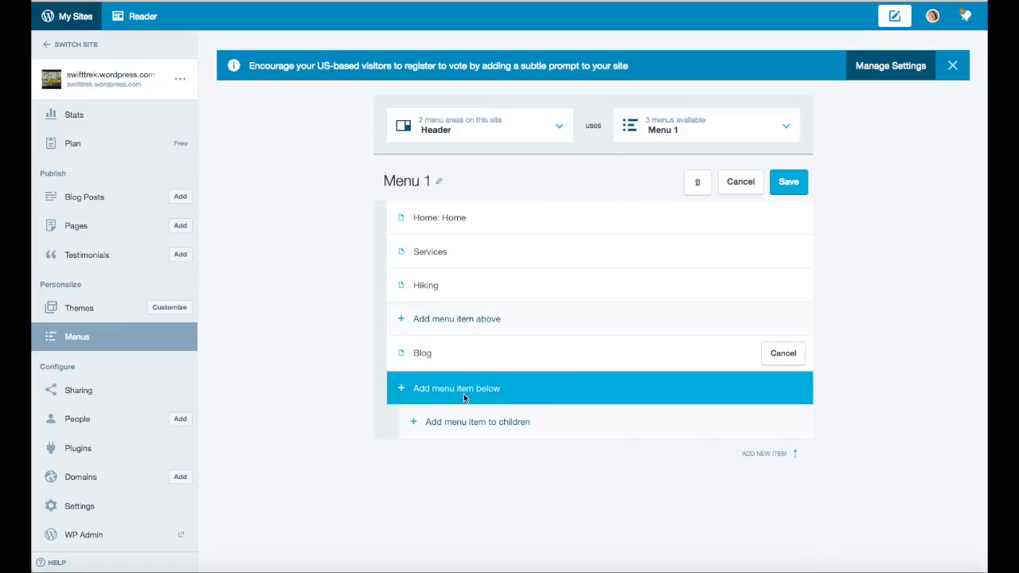
click(401, 390)
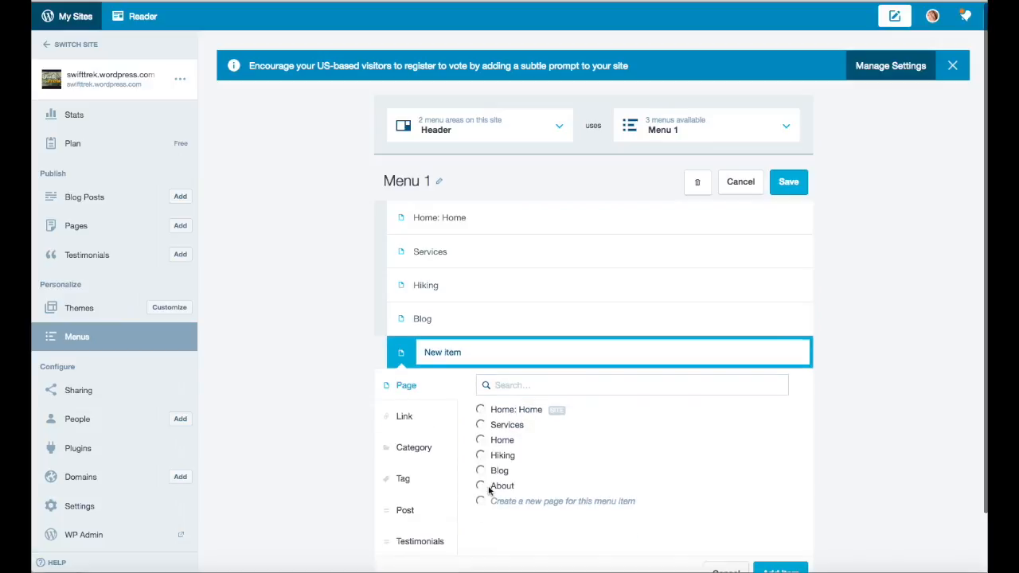
click(481, 485)
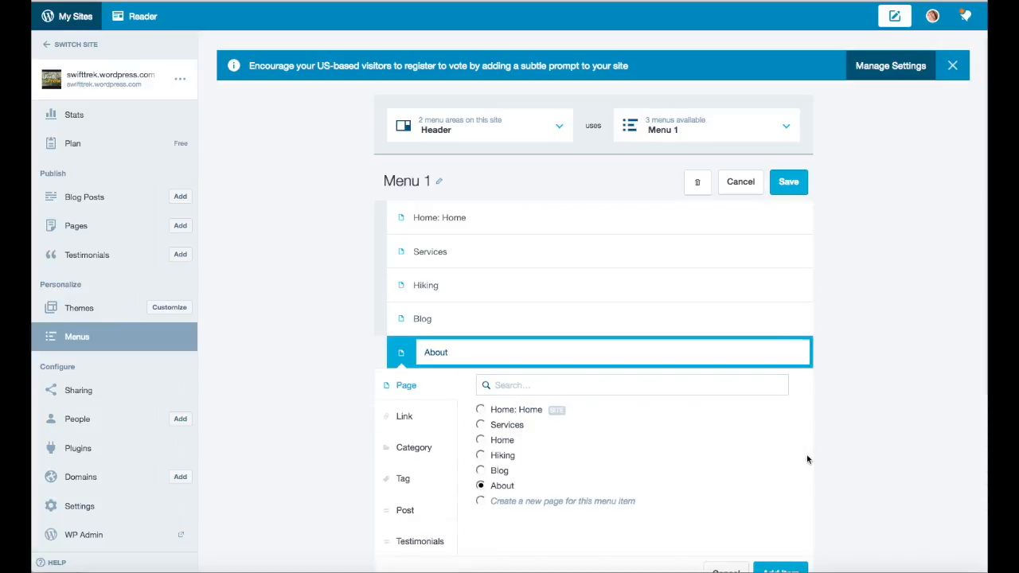
scroll(839, 444, down, 1)
scroll(839, 446, down, 1)
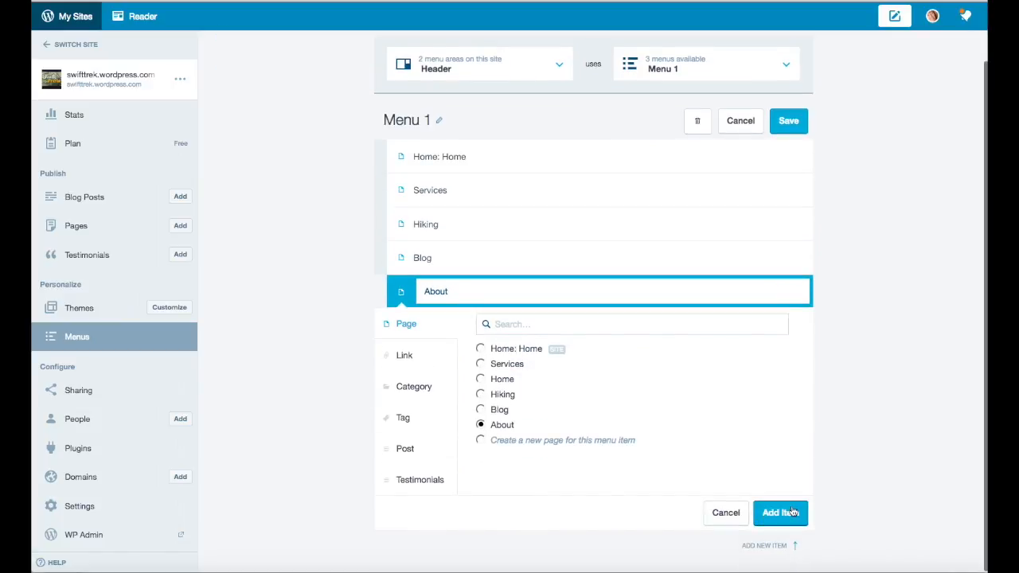
click(780, 513)
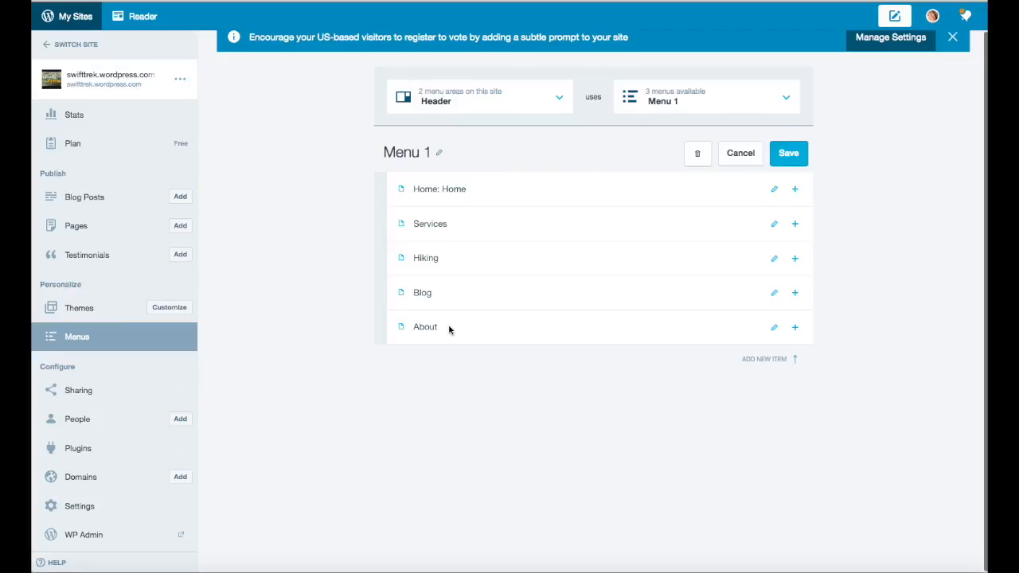
click(793, 156)
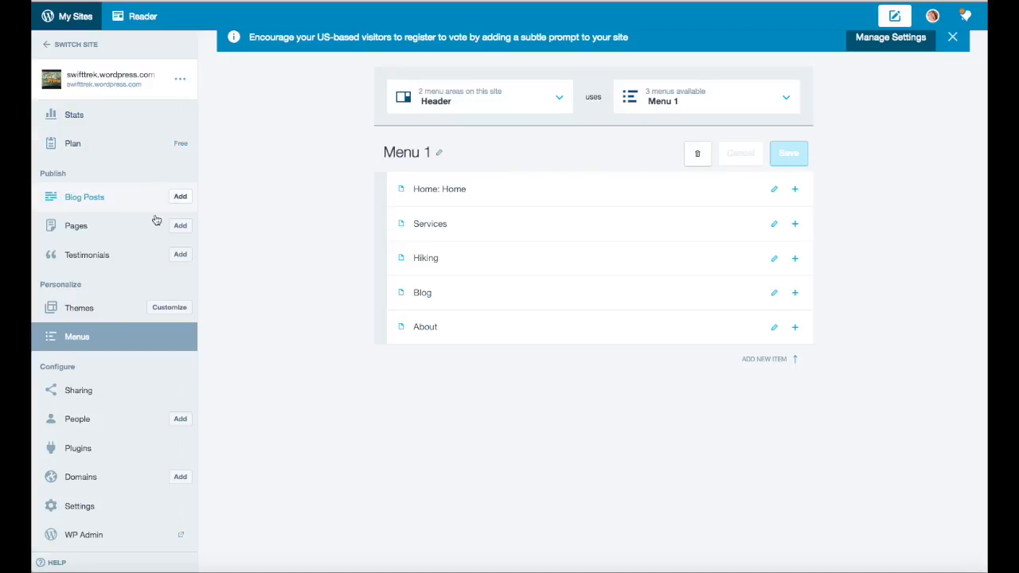
Open Menu 1 in the site customizer and reorder its items to Home: Home, Services, About, Blog, Hiking.
click(165, 308)
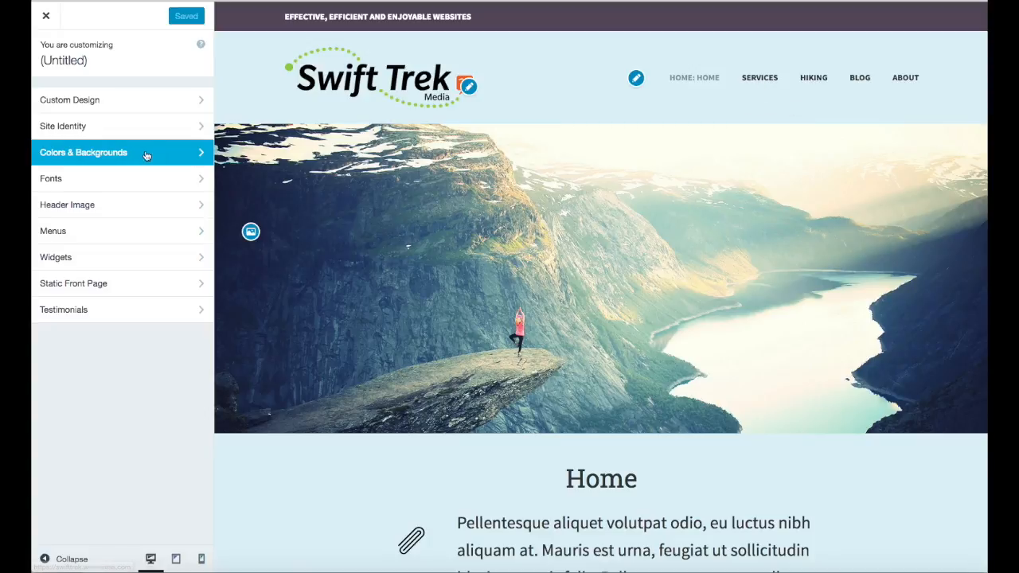
click(102, 231)
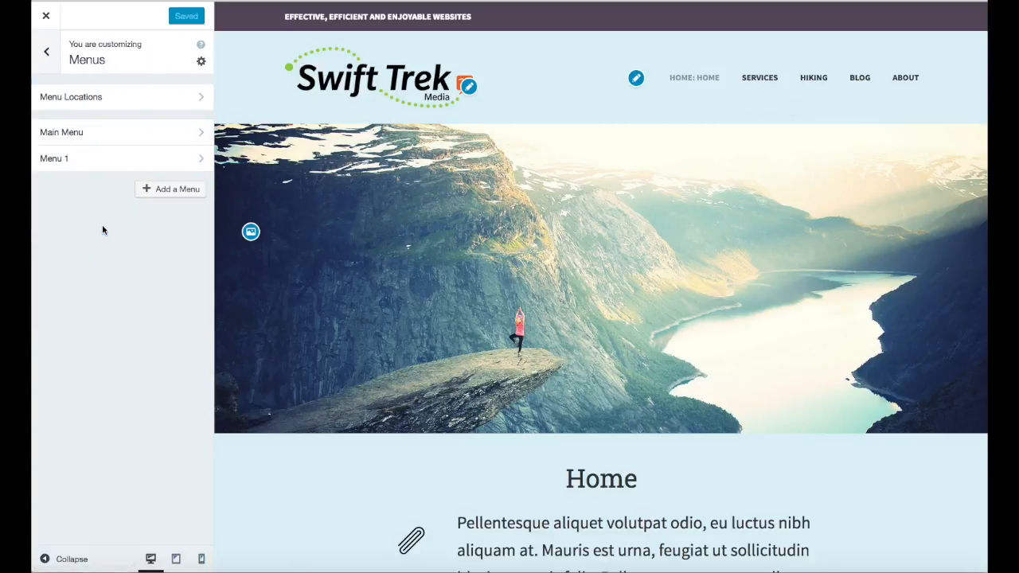
click(199, 159)
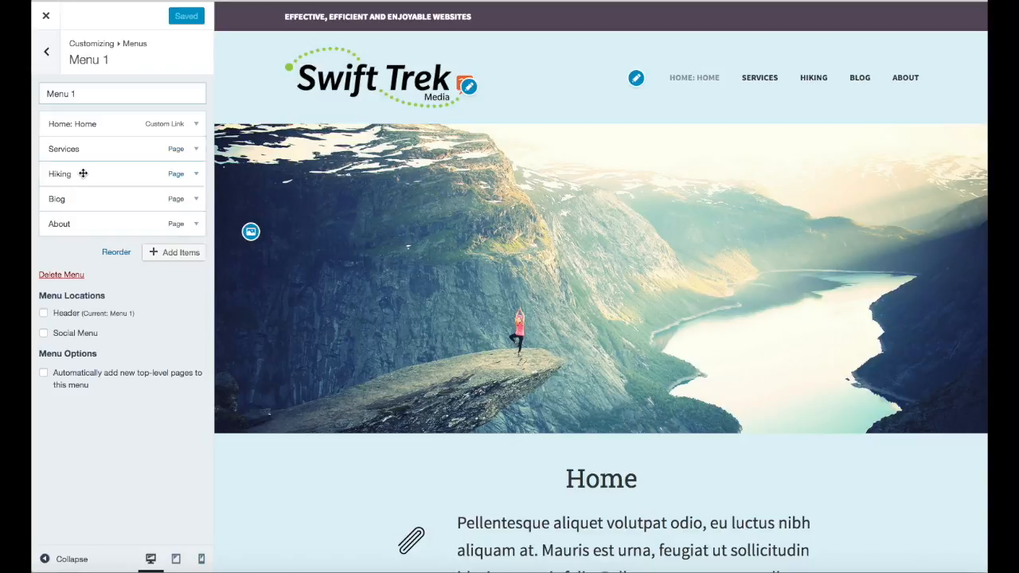
drag(90, 153, 84, 177)
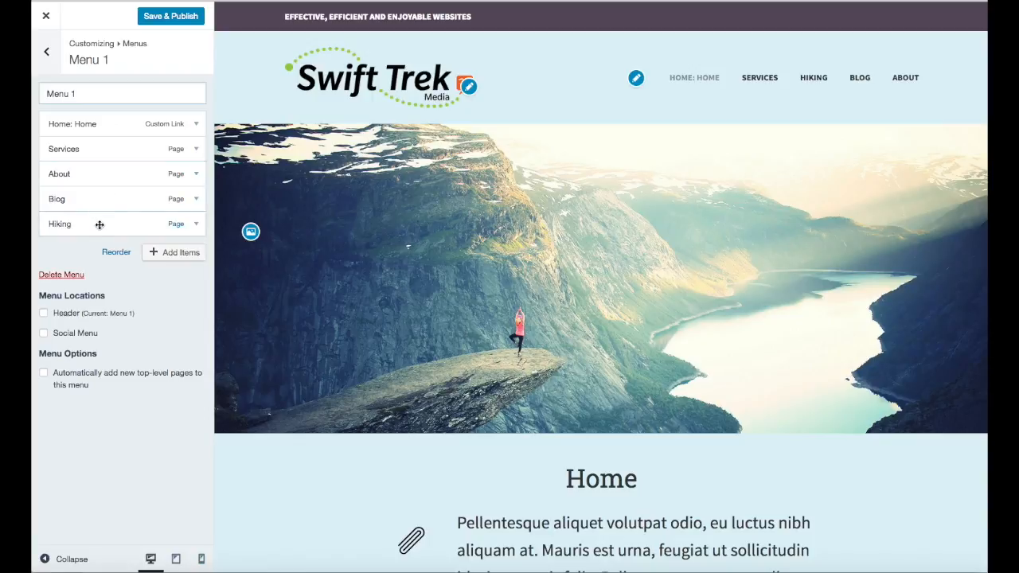
Nest the Hiking item under Blog as a sub-item in Menu 1, then save and publish the menu changes.
click(197, 225)
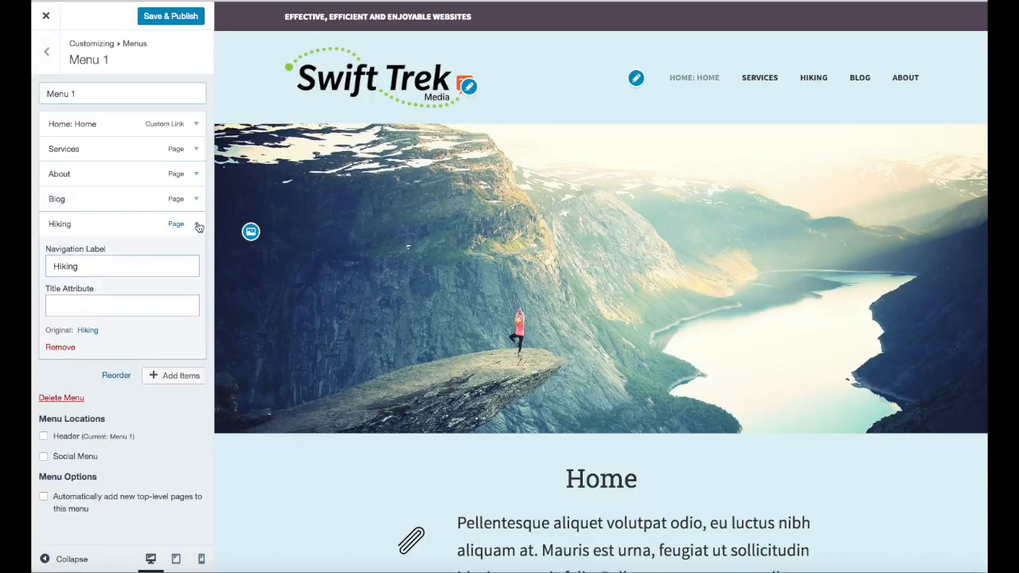
click(197, 225)
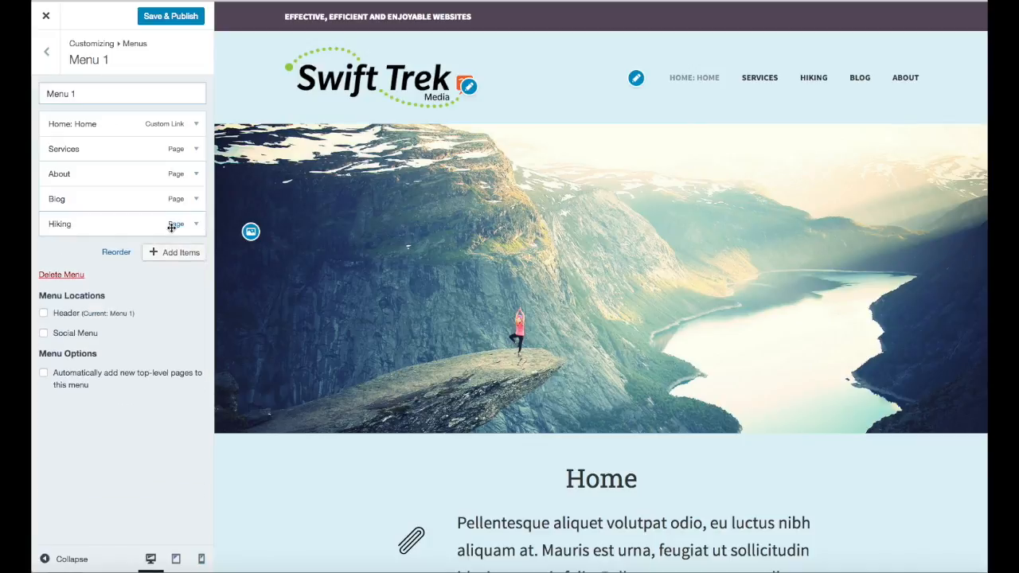
mouse_move(72, 227)
mouse_down()
mouse_move(105, 220)
mouse_move(92, 224)
mouse_up()
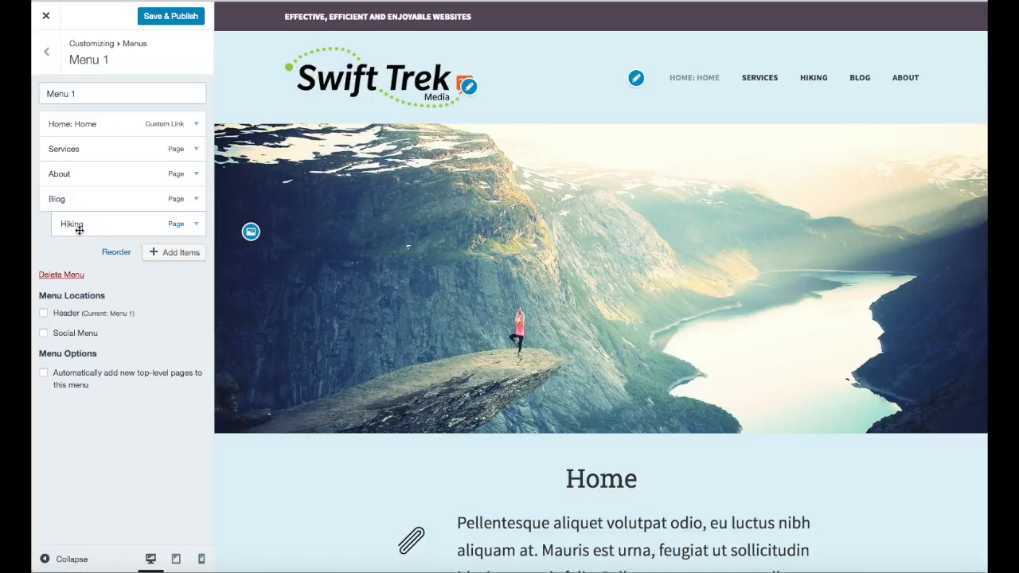
click(169, 17)
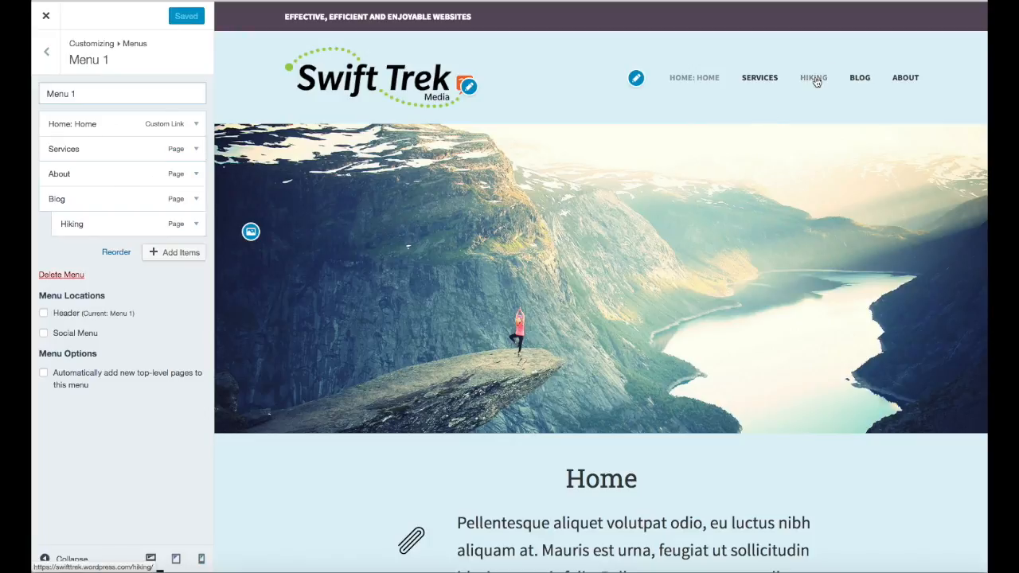
Check the Blog page preview and the Hiking item's settings in the customizer, and close it to return to the menu editor.
click(860, 78)
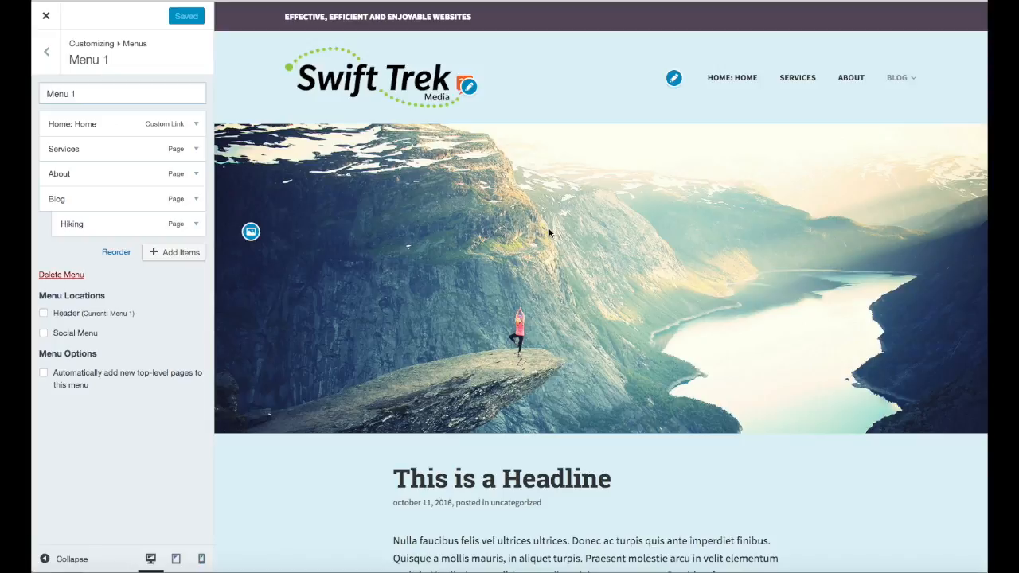
click(133, 228)
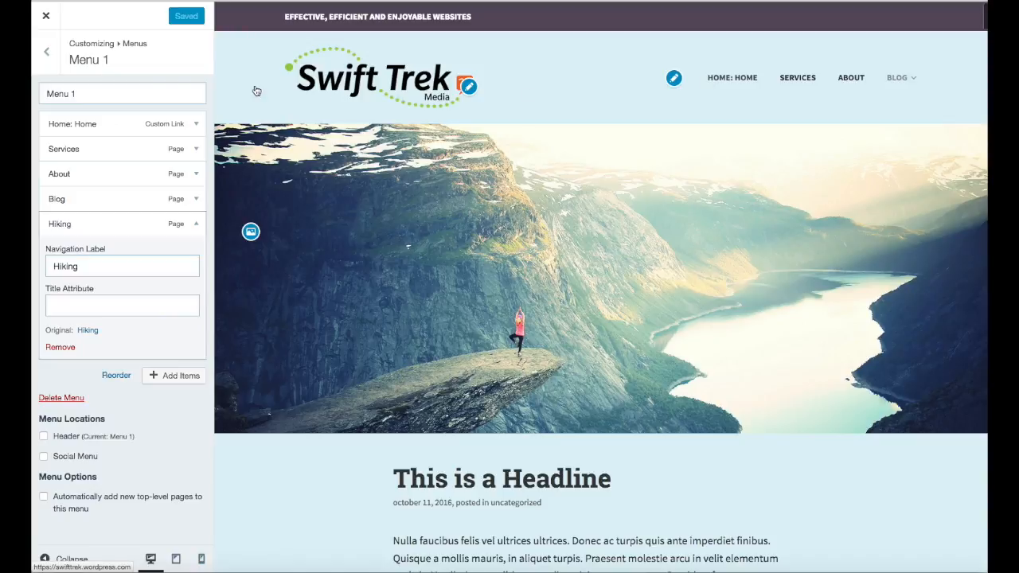
click(47, 55)
click(47, 54)
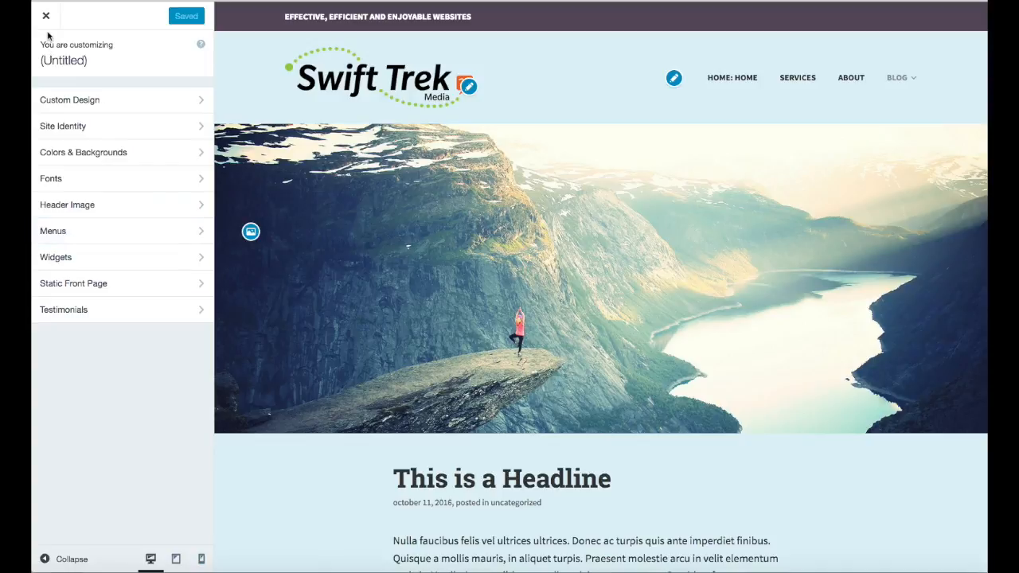
click(47, 17)
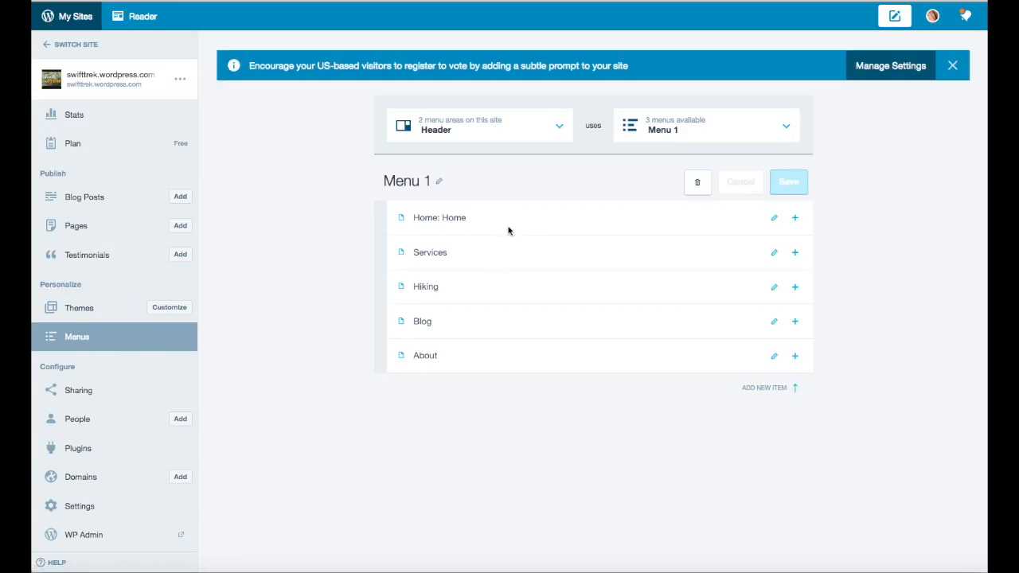
Rename the "Home: Home" item in Menu 1 to "Home".
click(772, 220)
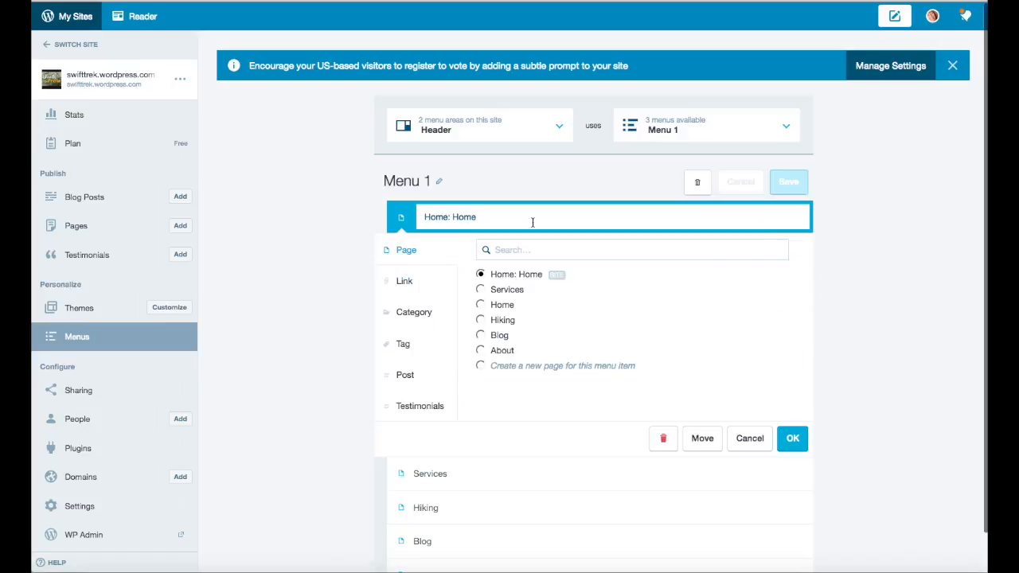
key(BackSpace)
key(BackSpace)
key(BackSpace)
key(BackSpace)
key(BackSpace)
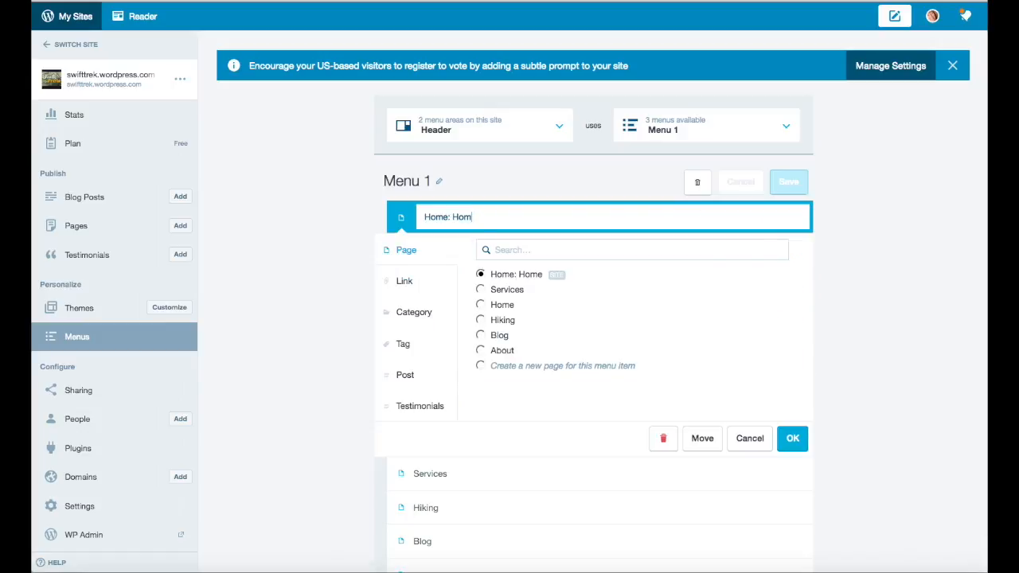
key(BackSpace)
click(792, 437)
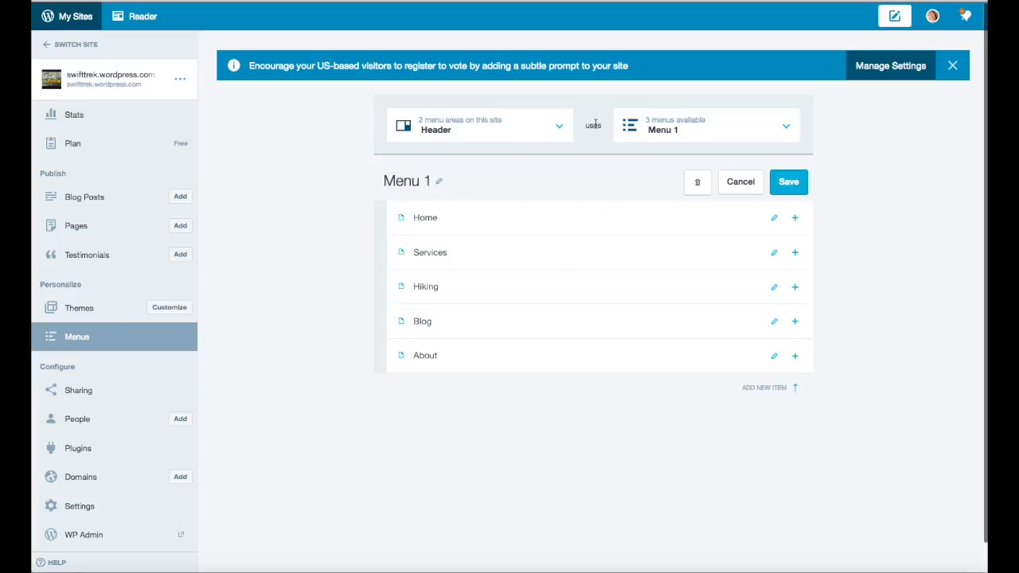
click(784, 127)
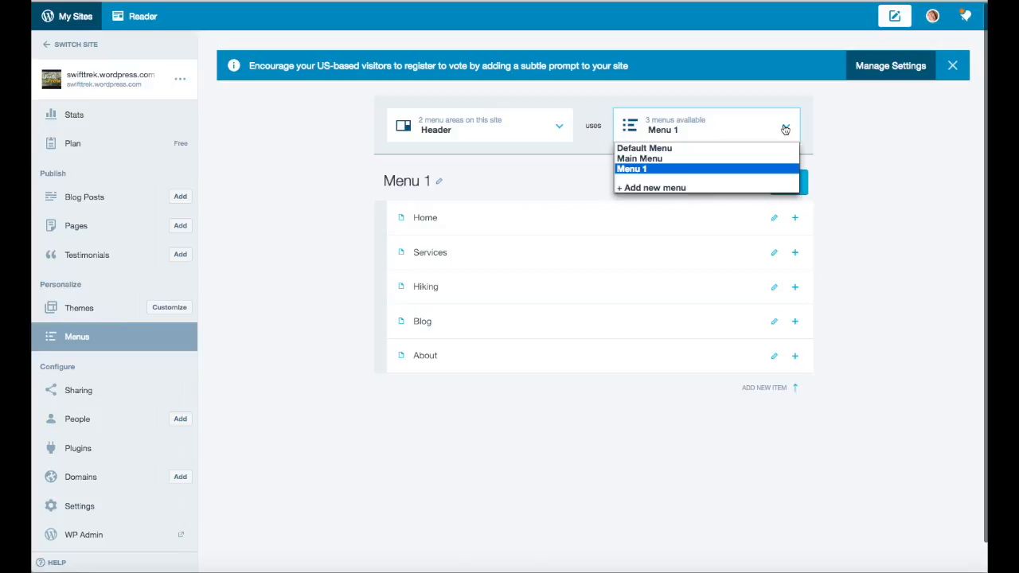
click(660, 189)
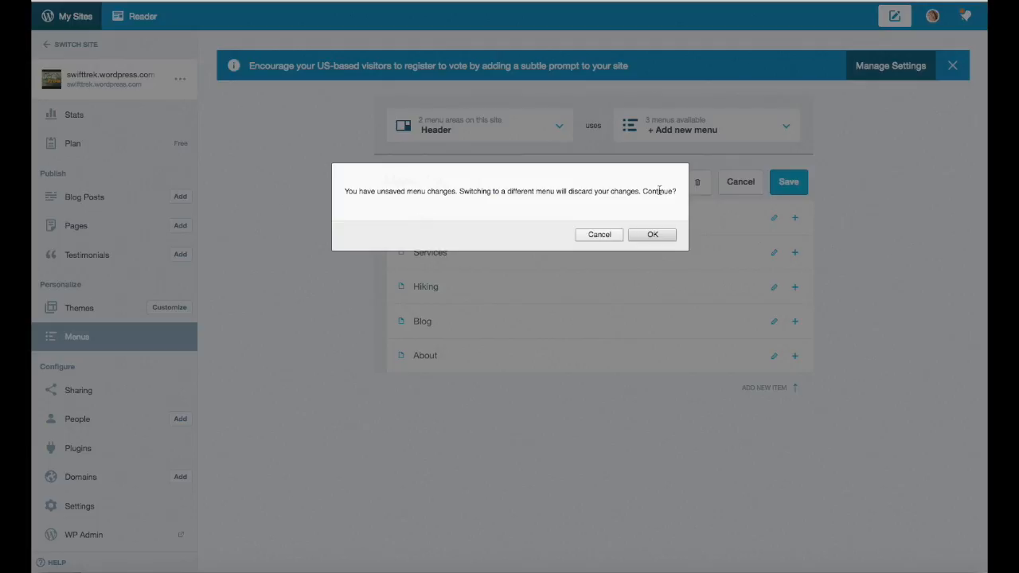
click(598, 234)
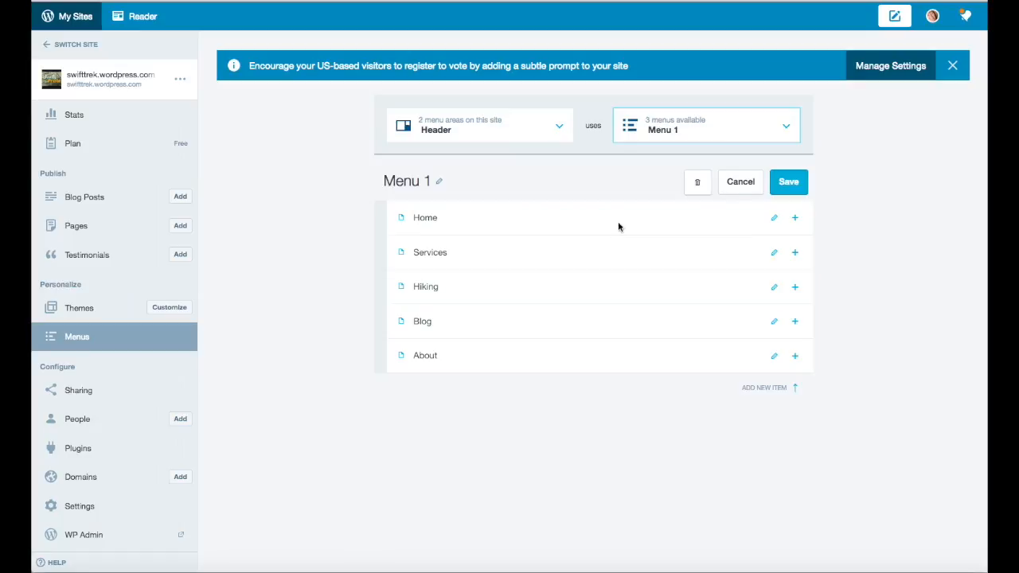
Save the Menu 1 changes and add a new menu for the Header area, starting its first item.
click(790, 182)
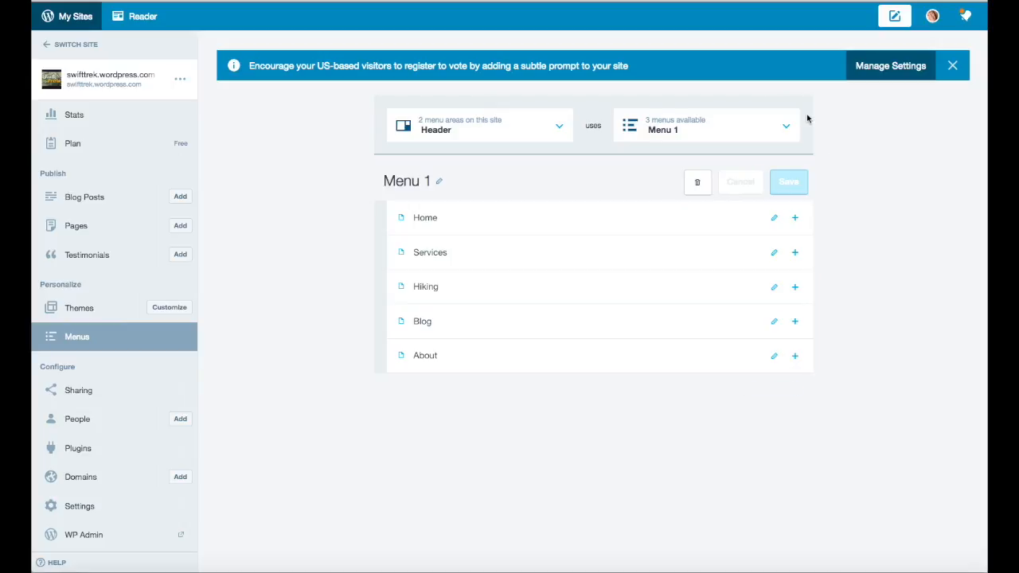
click(786, 127)
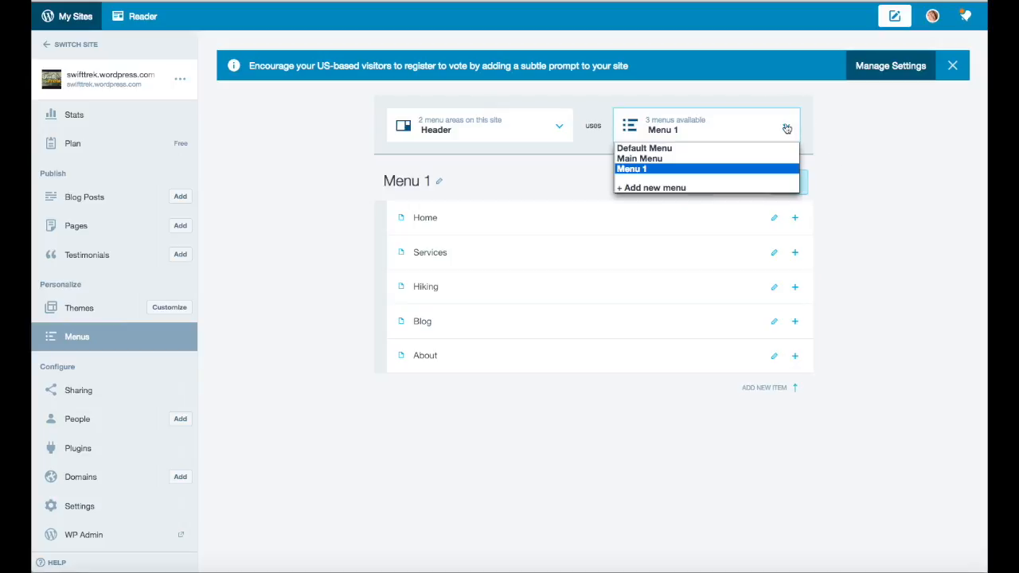
click(698, 188)
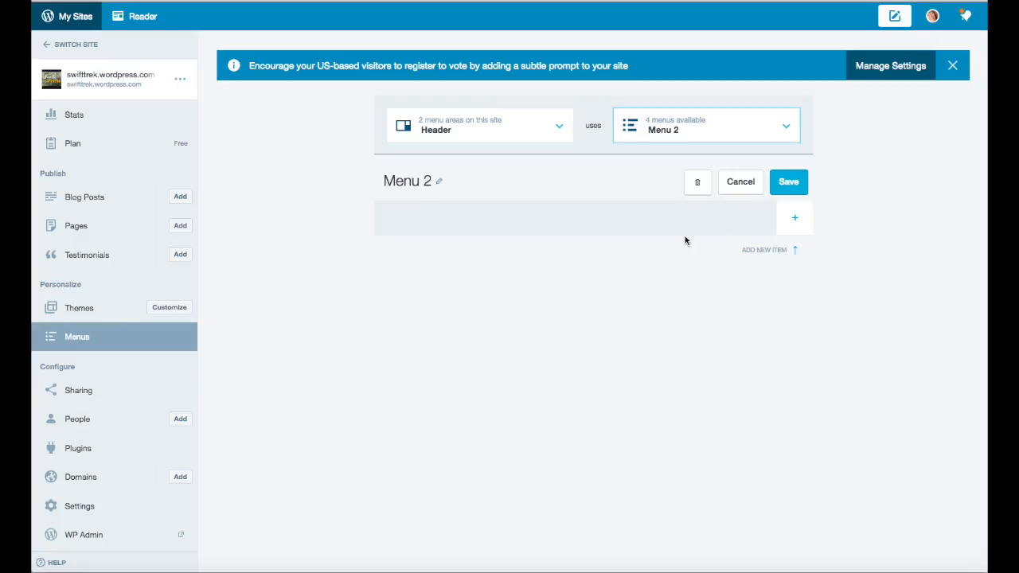
click(795, 219)
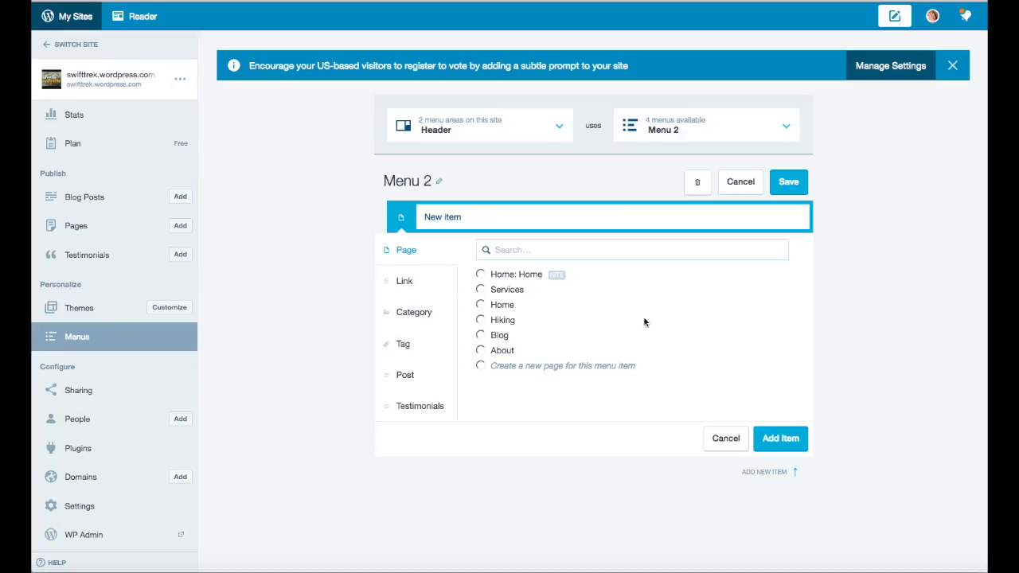
Discard the unsaved Menu 2 along with its new item, keeping Menu 1 assigned to the header area.
click(725, 439)
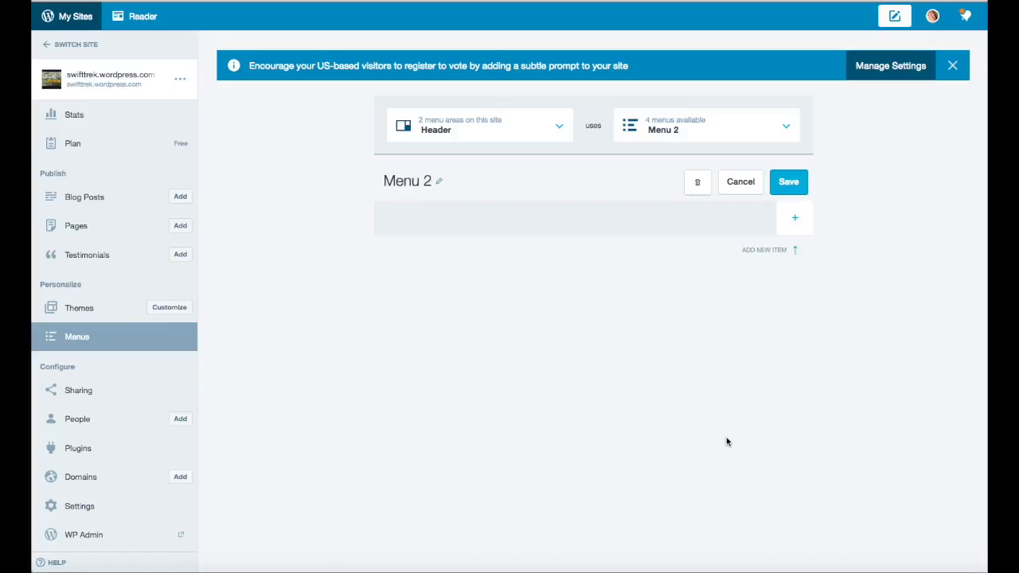
click(787, 128)
click(817, 127)
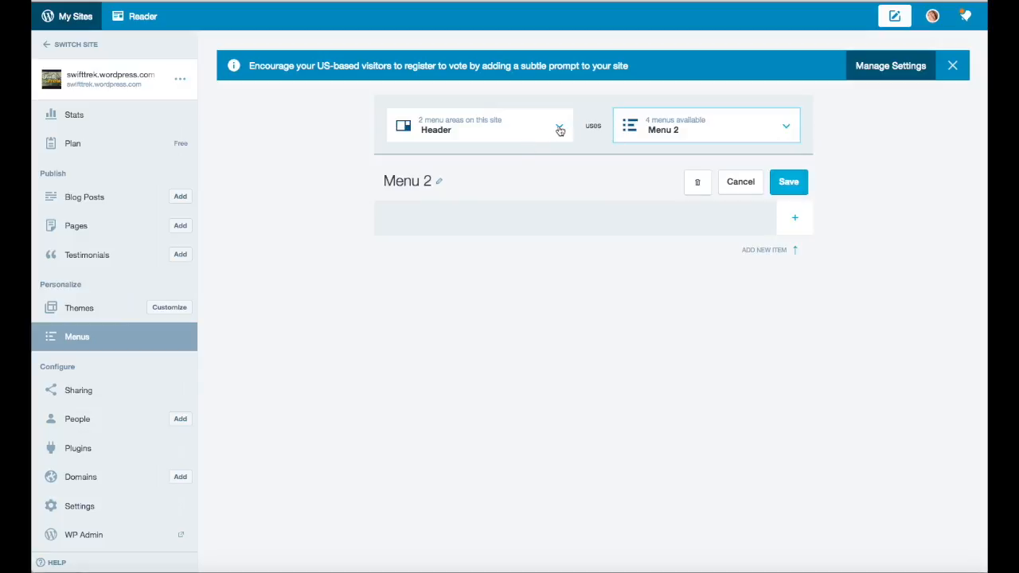
click(561, 128)
click(314, 131)
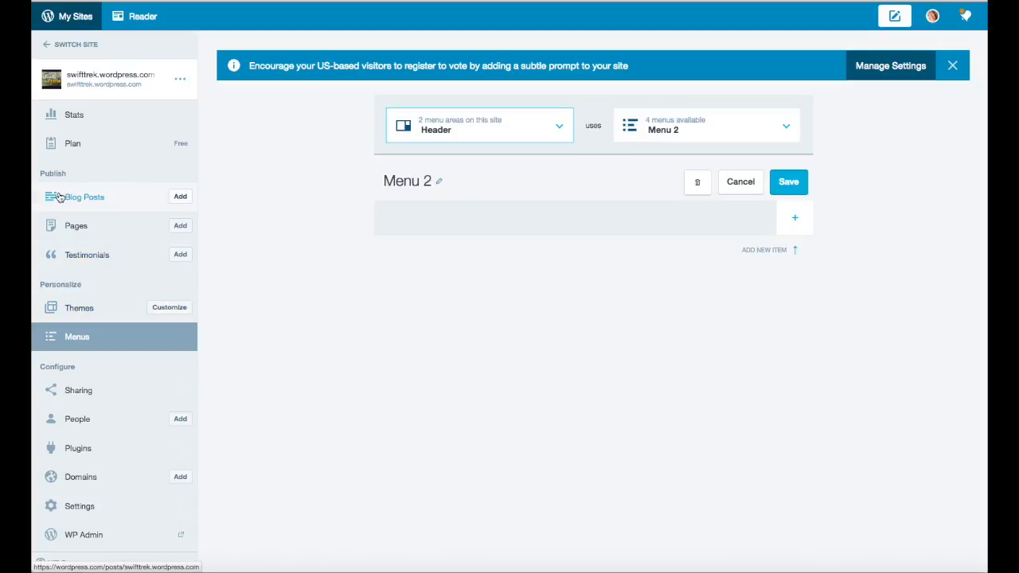
click(181, 197)
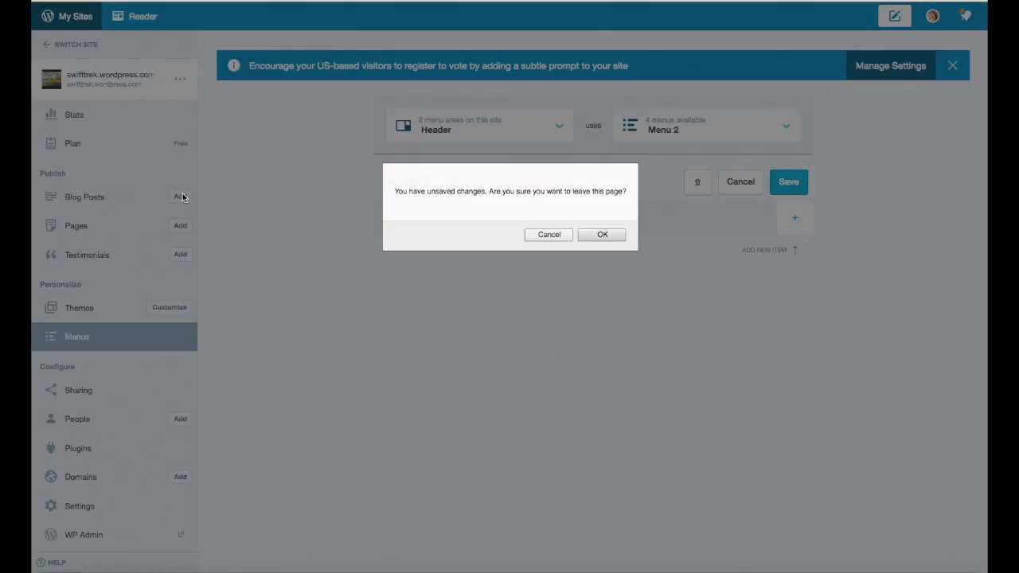
click(548, 235)
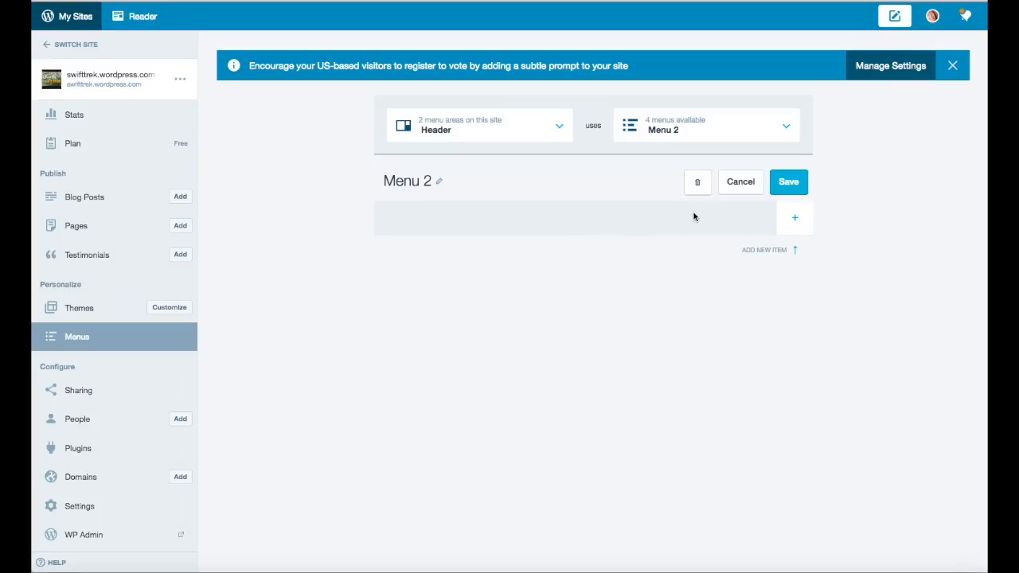
click(738, 183)
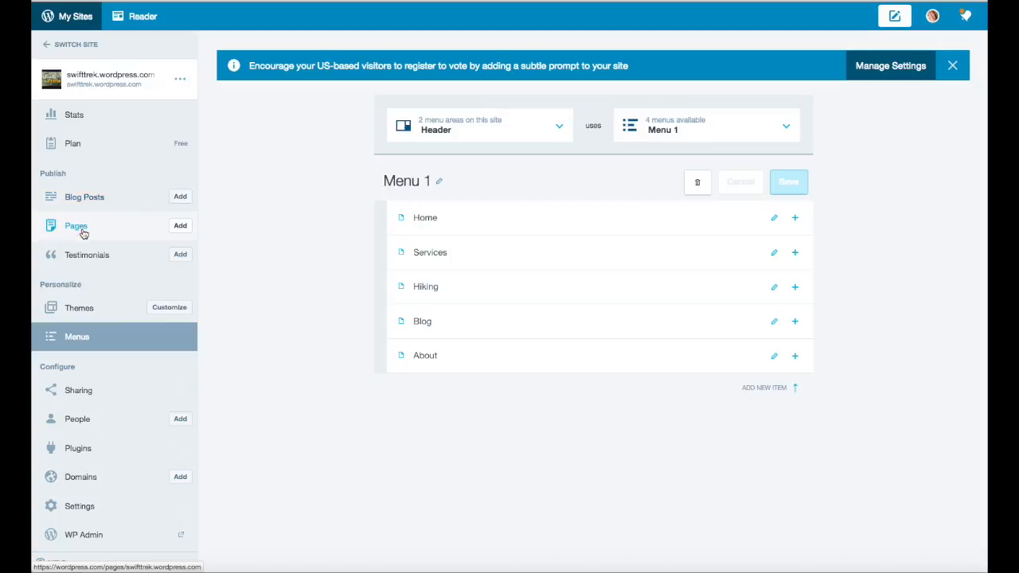
Start a new blog post titled "Hiking in Vermont".
click(181, 197)
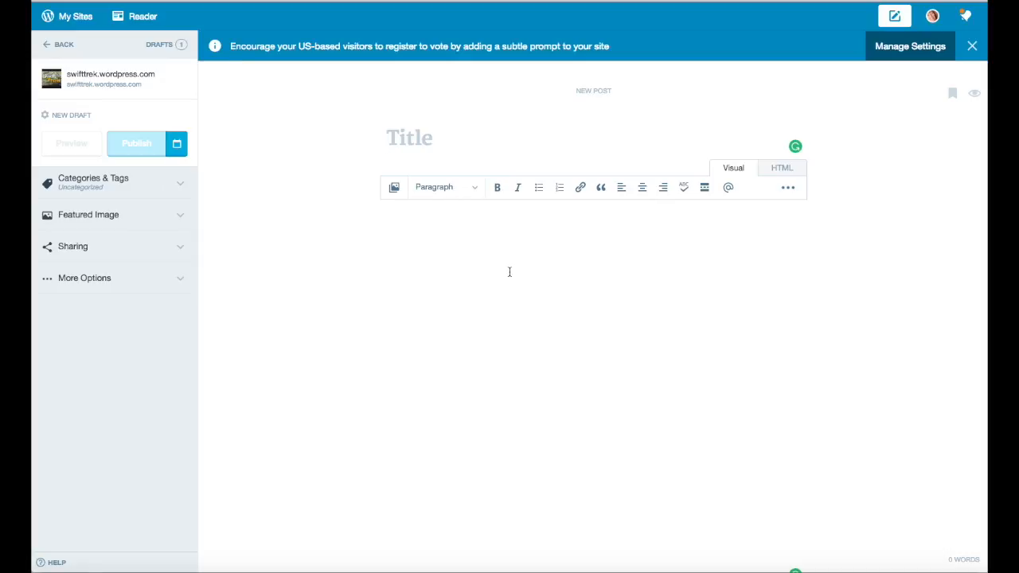
text(Hiking )
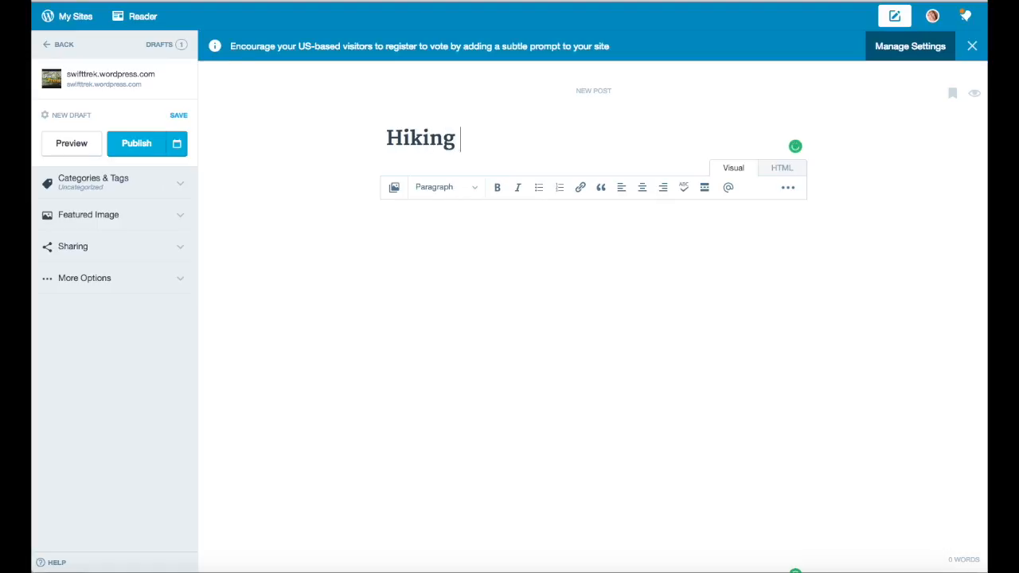
text(in Vermont)
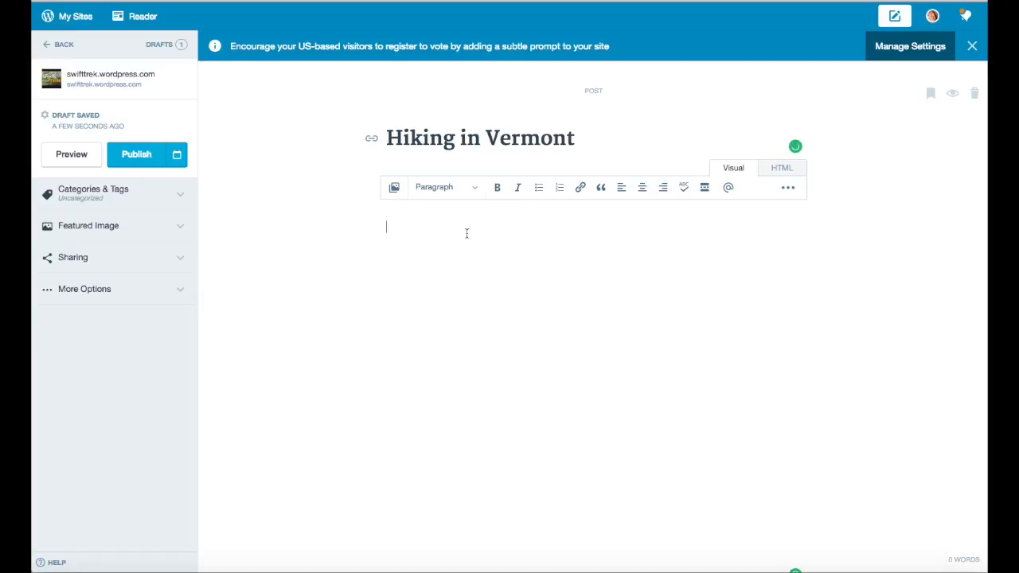
Fill the post body with "Mauris tempus nunc ornare" and the "Duis a elit vel dui" paragraph copied from the Lorem Ipsum page.
text(Mauris tempus nunc ornare)
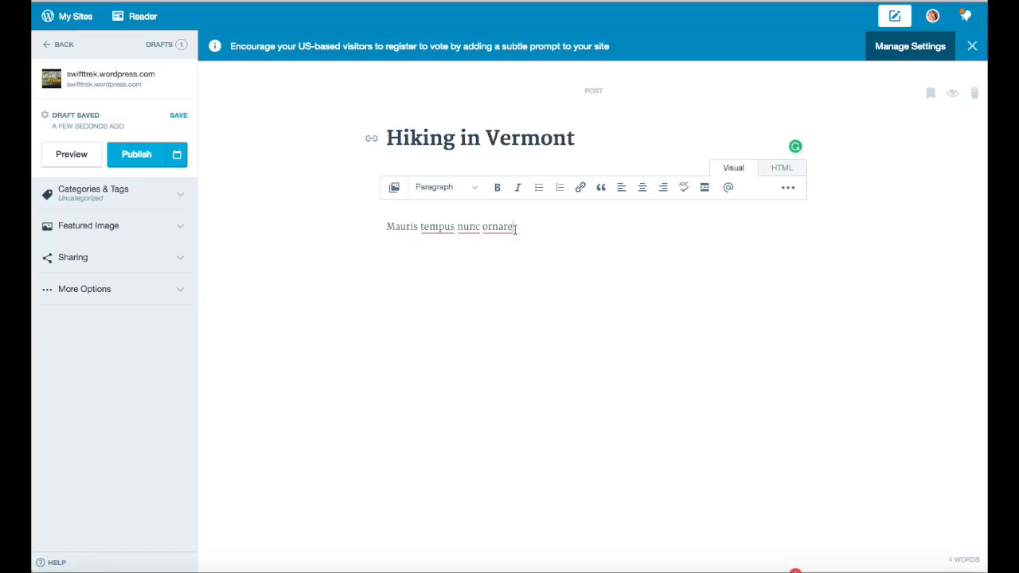
click(426, 1)
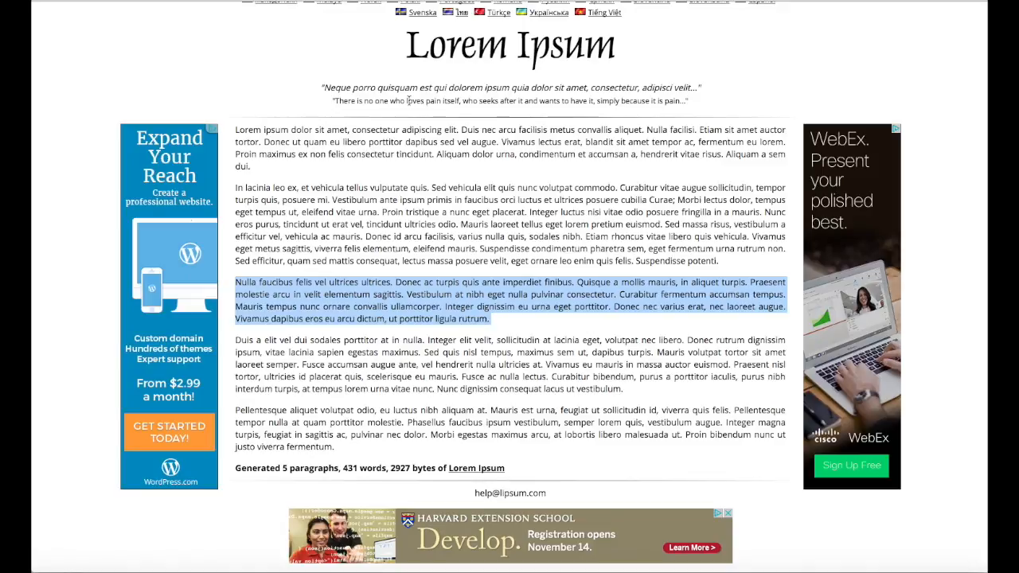
drag(344, 387, 217, 344)
key(ctrl+c)
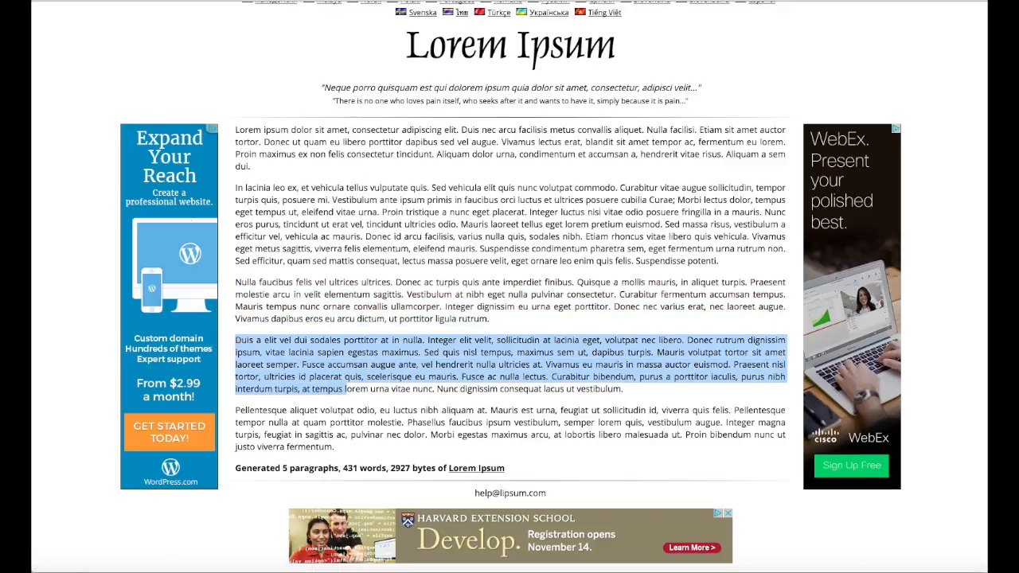
click(577, 0)
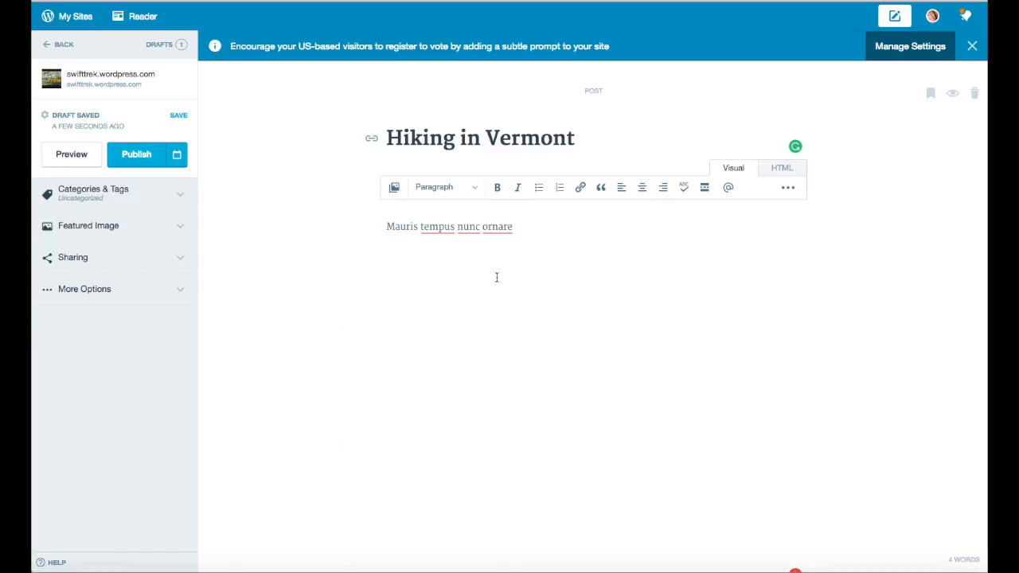
key(ctrl+v)
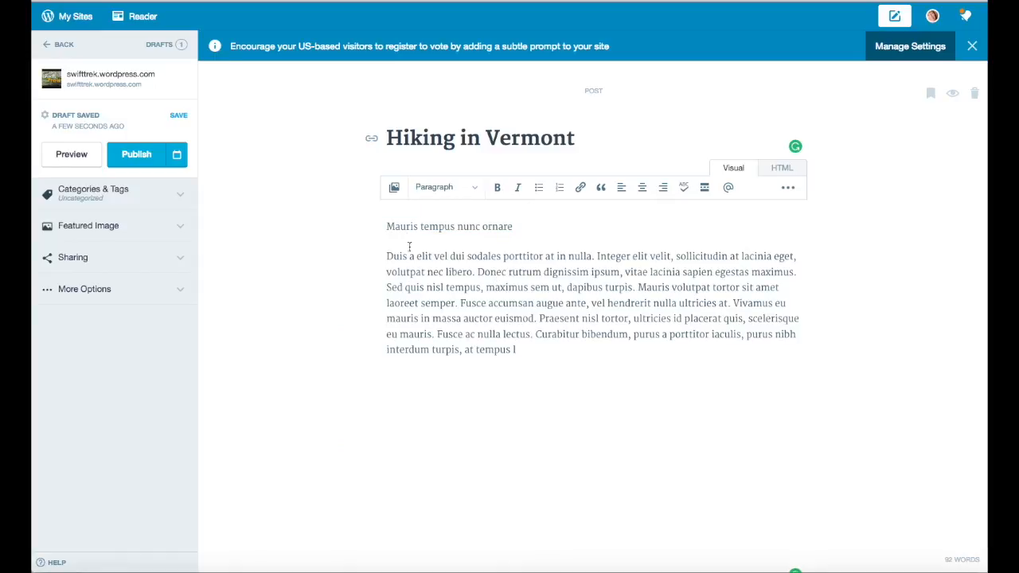
Set the Atomsix Industries forest picture from the media library as the post's featured image.
click(180, 226)
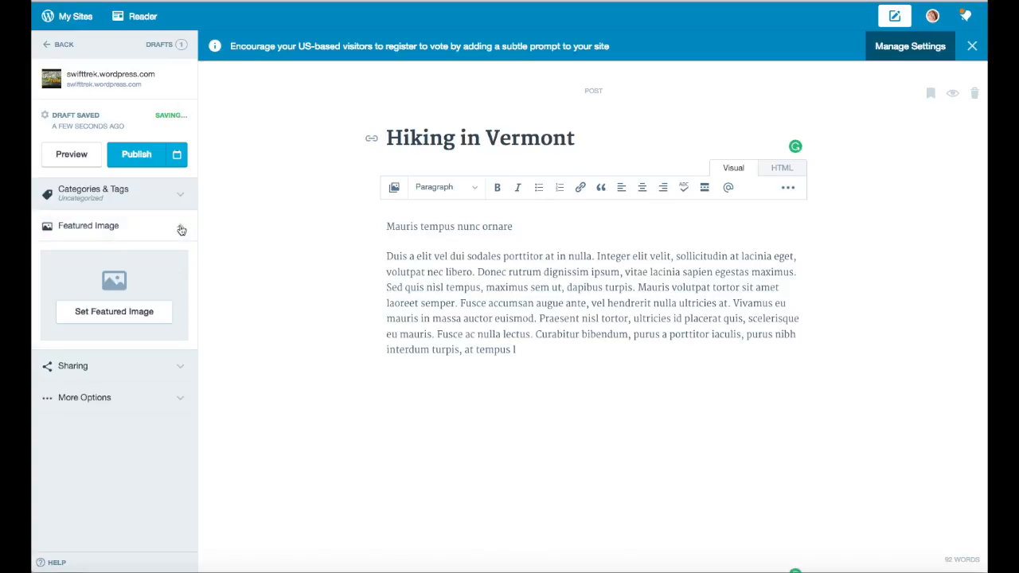
click(120, 310)
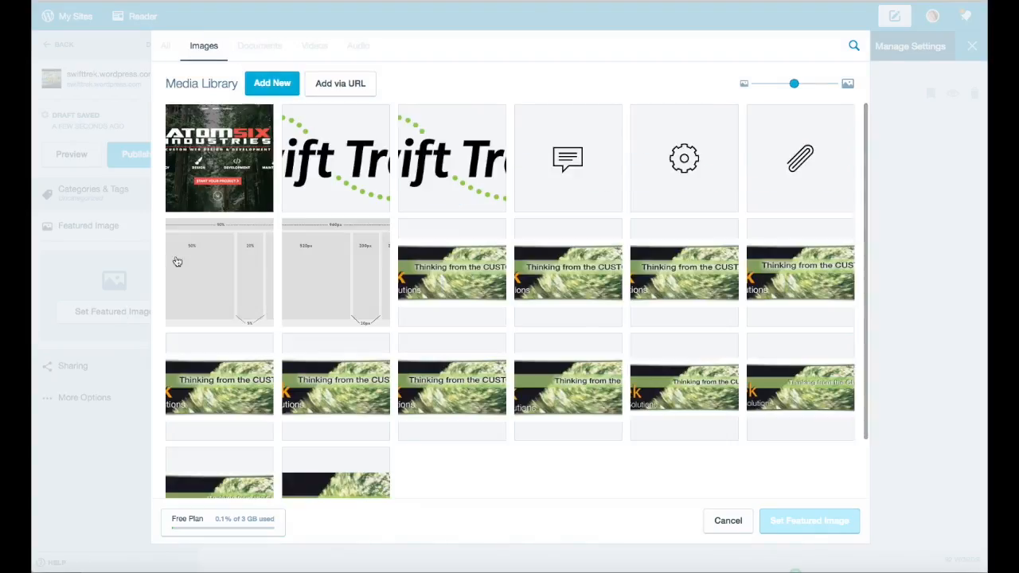
click(215, 147)
click(793, 522)
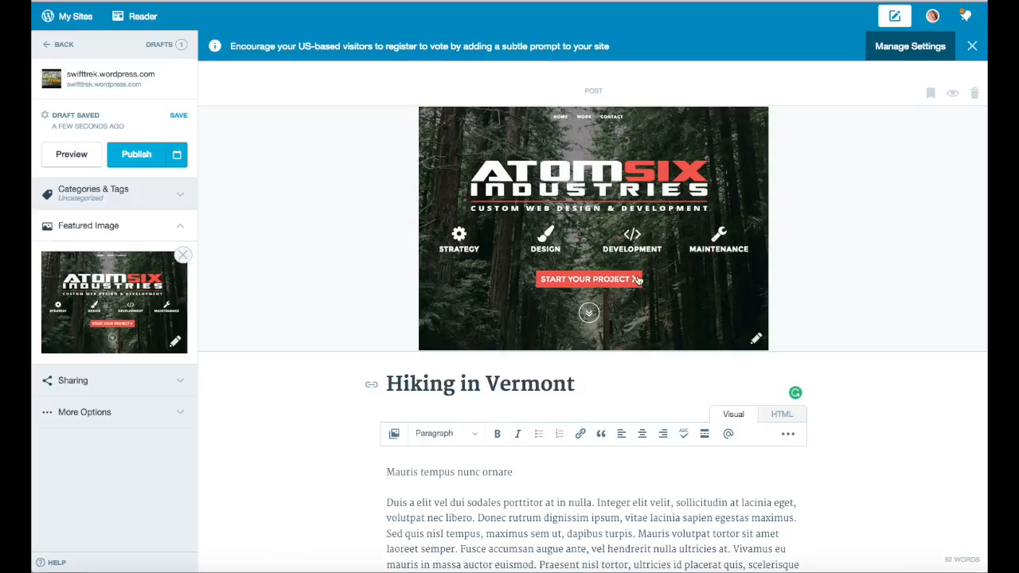
Review the draft post and its desktop preview, checking how the featured image, title and body text are laid out.
scroll(868, 421, down, 2)
scroll(867, 420, down, 2)
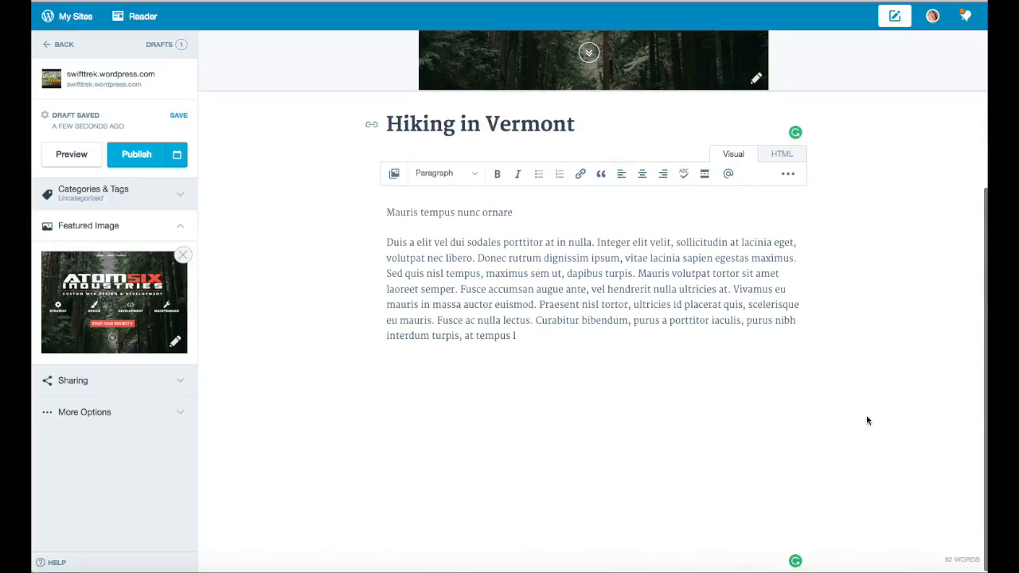
scroll(867, 421, up, 4)
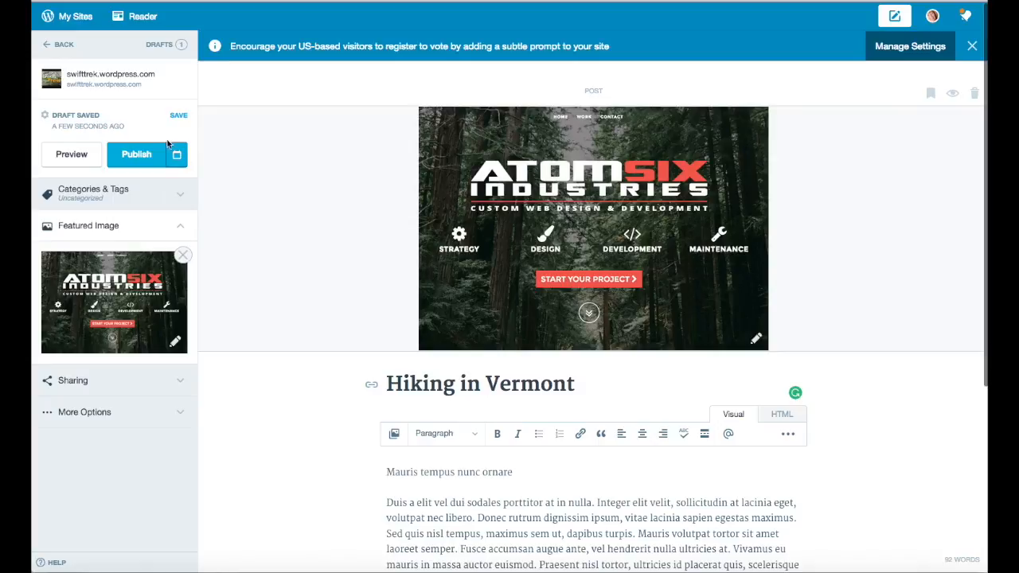
click(78, 156)
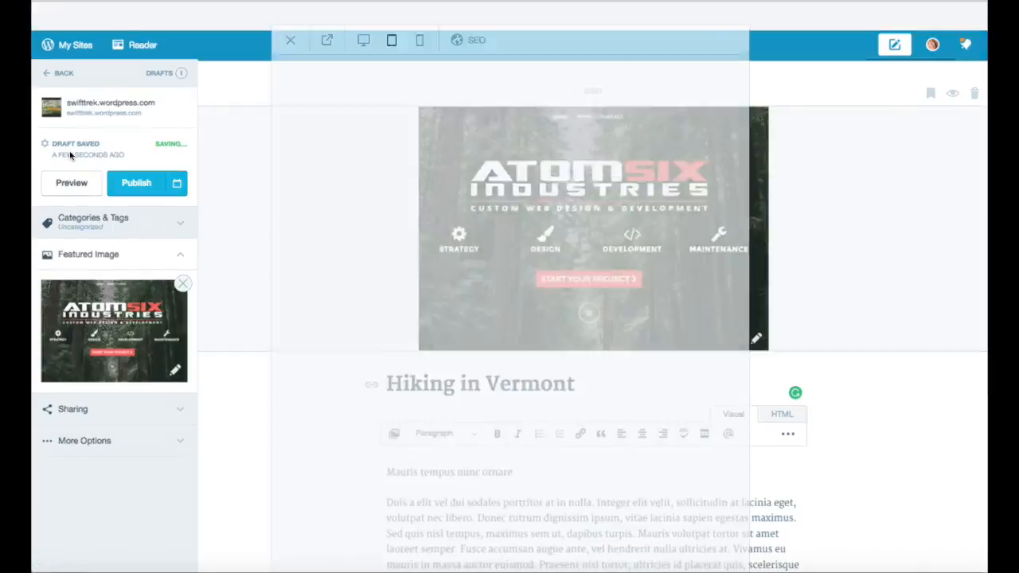
click(363, 31)
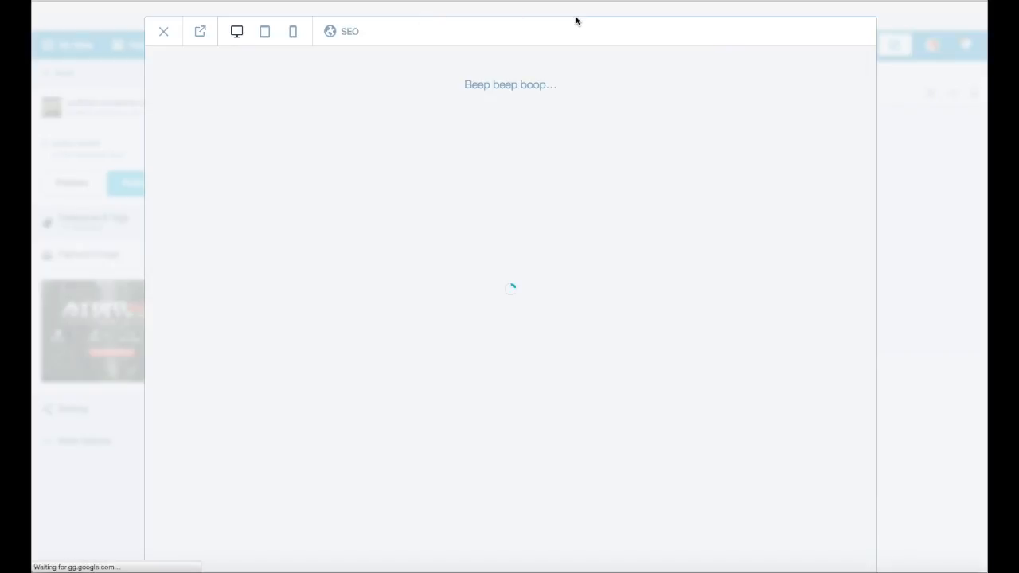
scroll(749, 167, down, 5)
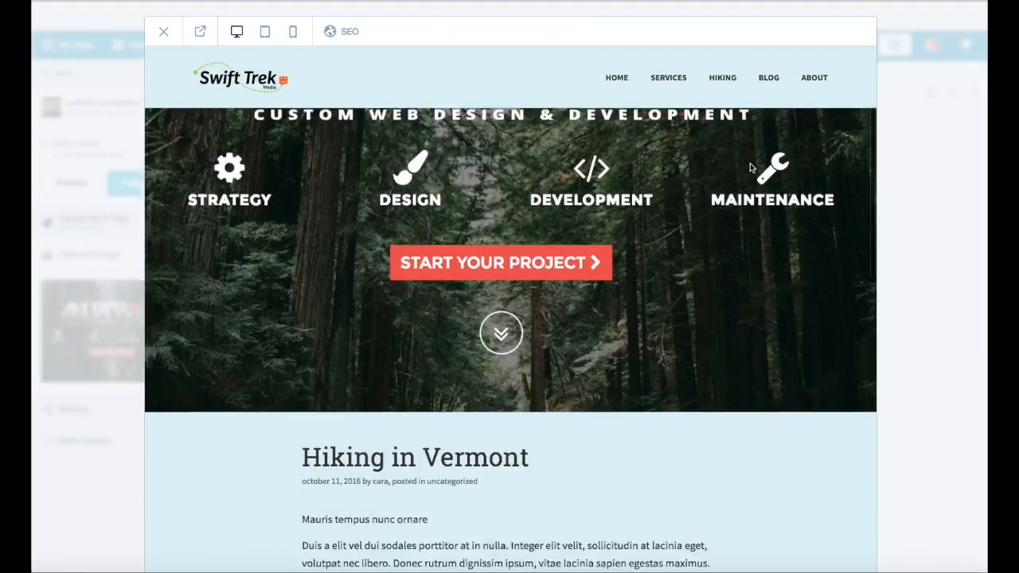
scroll(750, 167, up, 5)
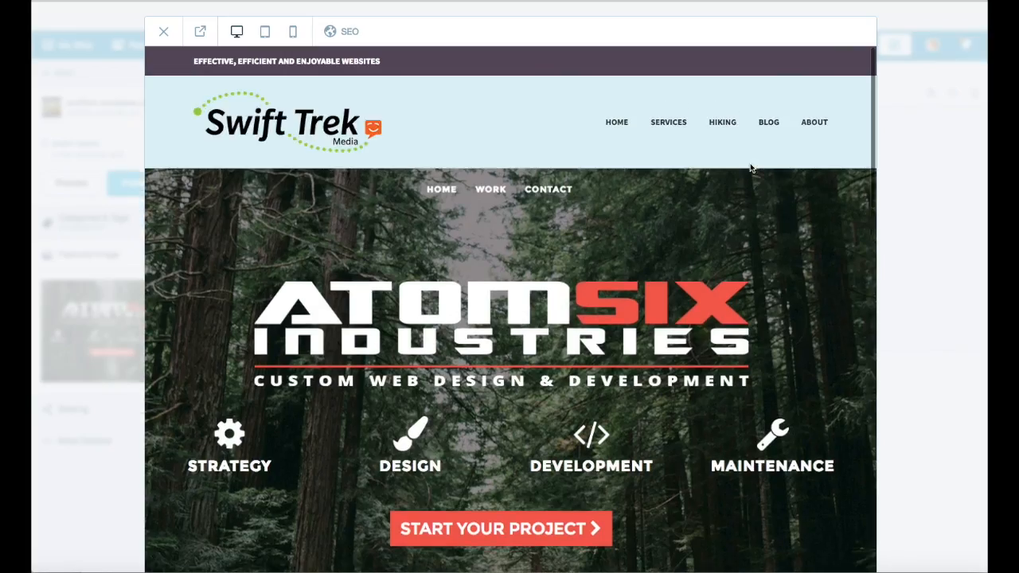
scroll(749, 167, down, 2)
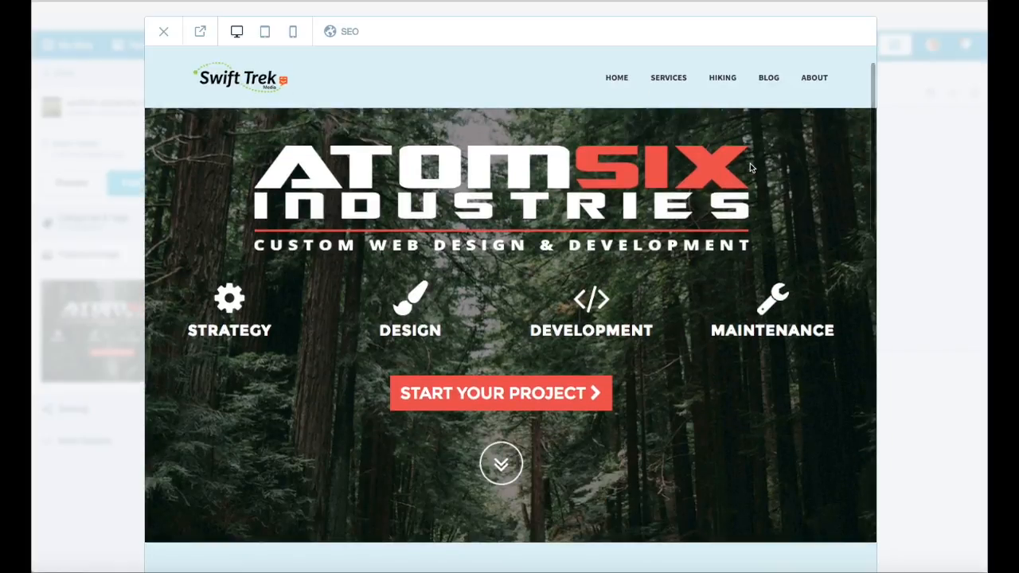
scroll(750, 168, down, 4)
scroll(750, 168, down, 4)
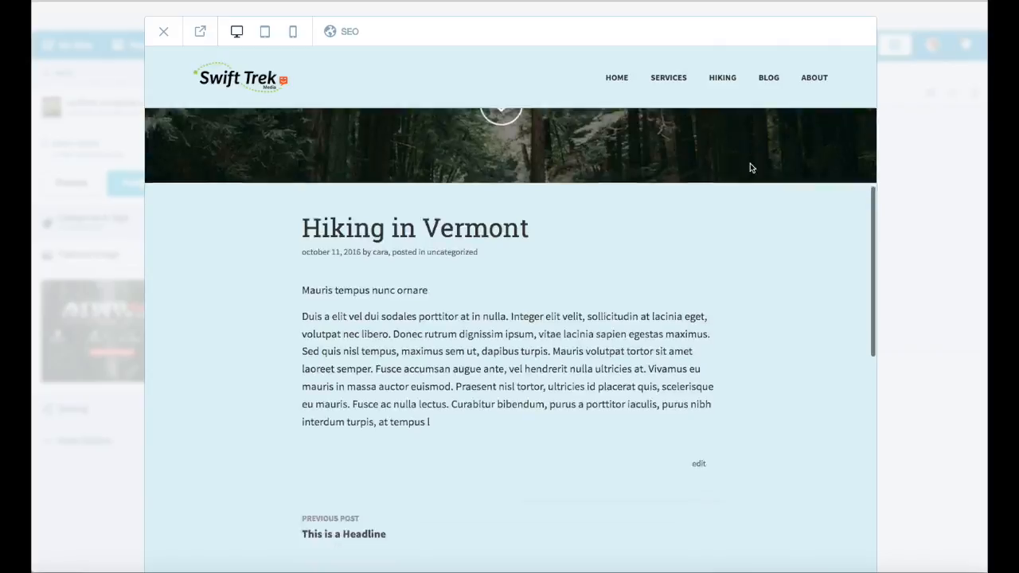
scroll(750, 167, up, 10)
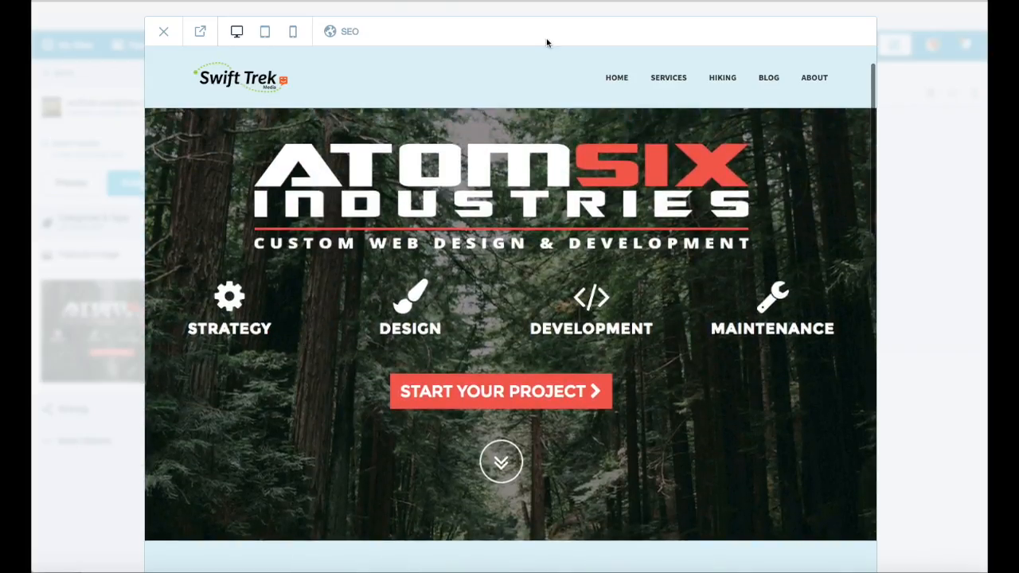
click(164, 33)
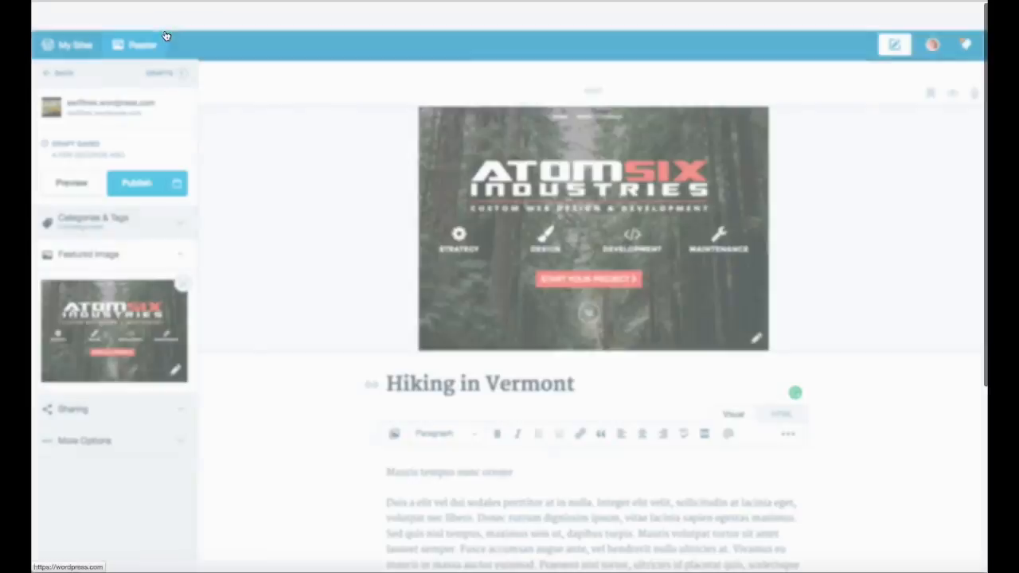
Remove the featured image from the Hiking in Vermont post.
click(159, 274)
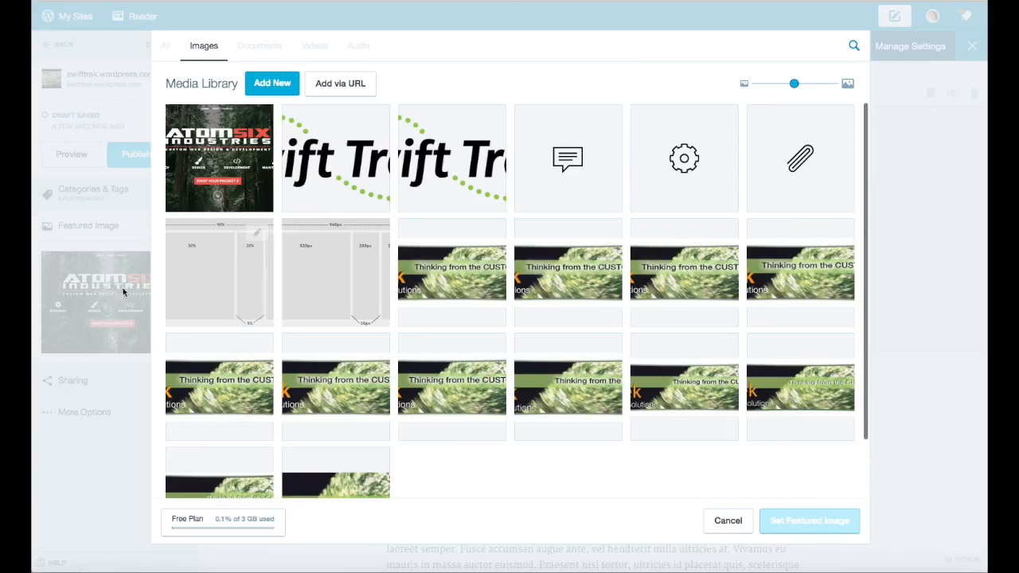
click(716, 522)
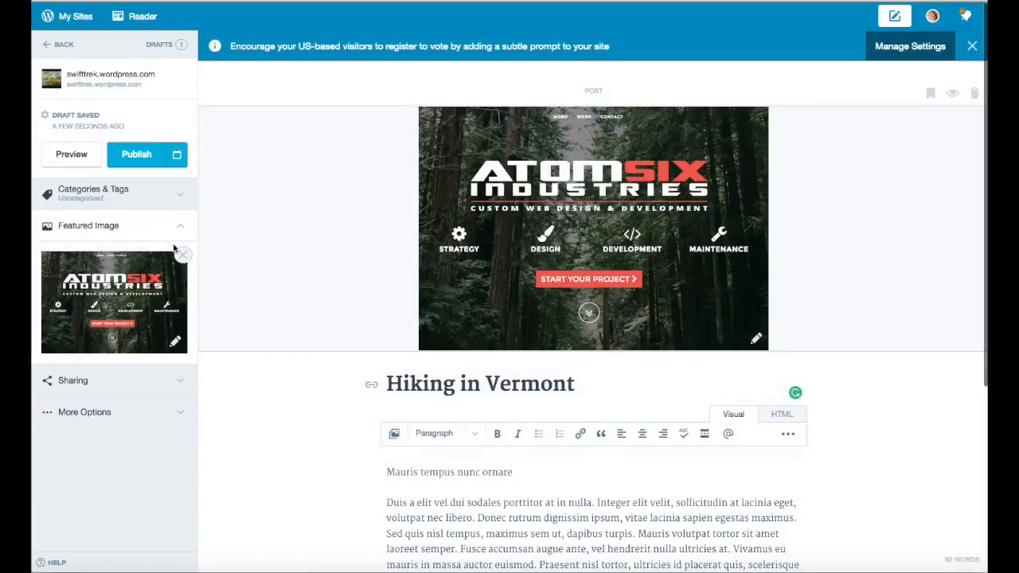
click(181, 263)
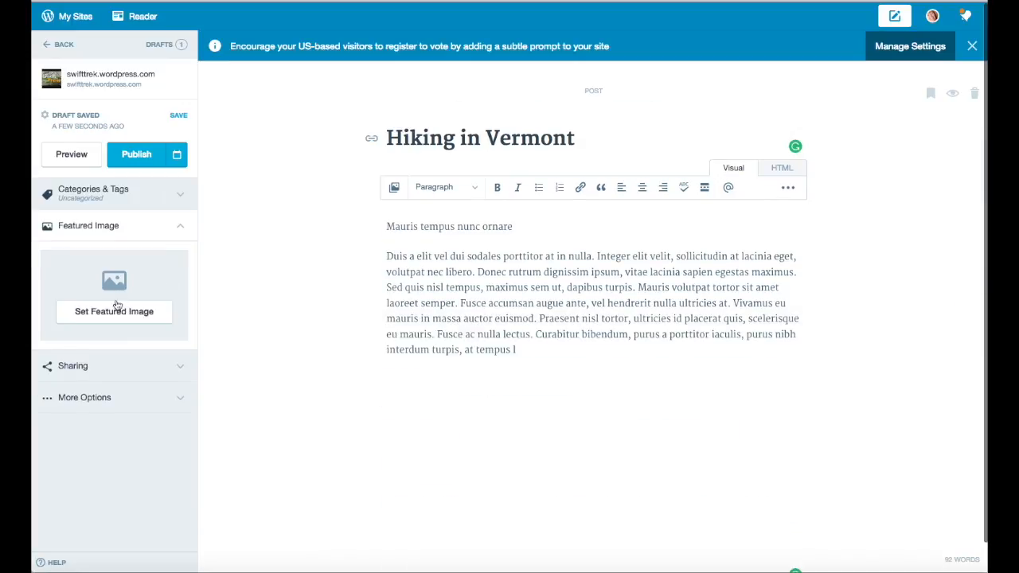
Preview the post without a featured image, checking its header picture and text.
click(75, 155)
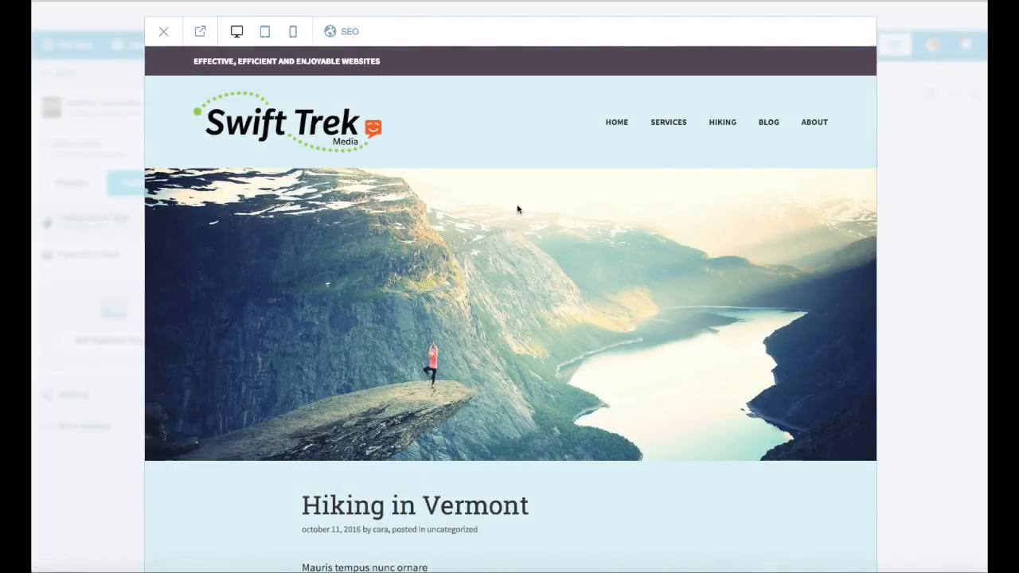
scroll(638, 300, down, 5)
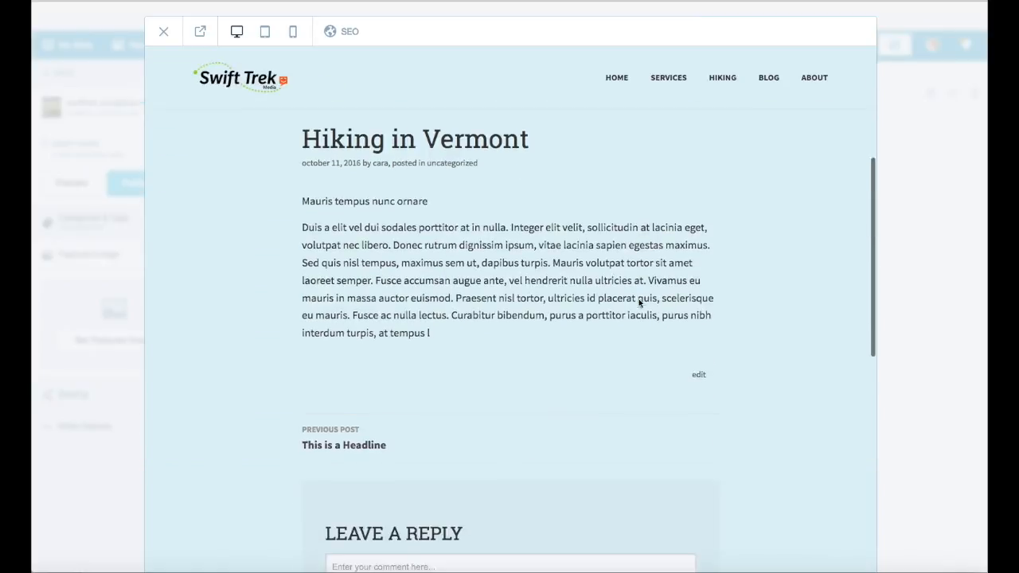
scroll(638, 303, up, 5)
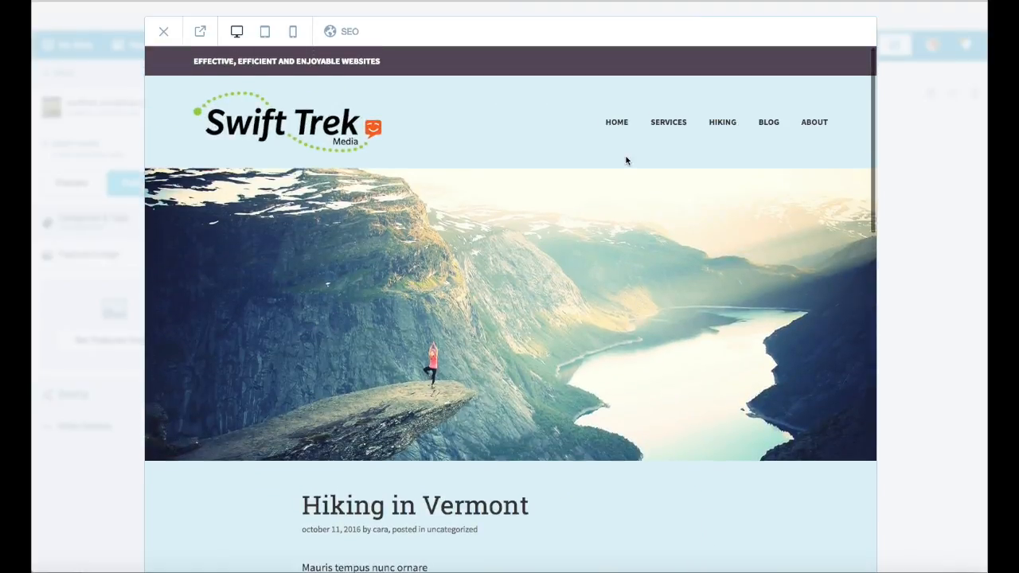
click(163, 33)
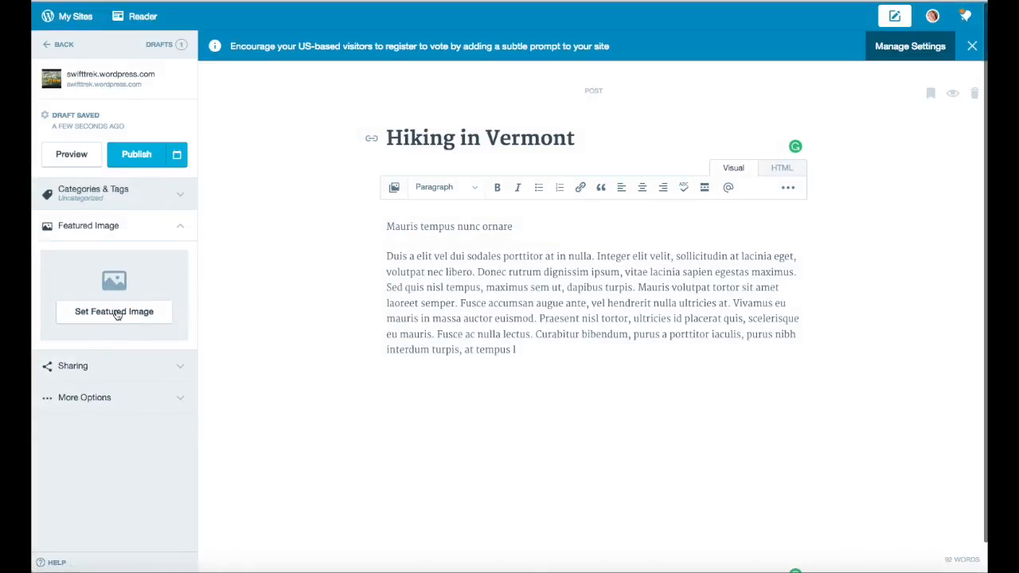
Set the Atomsix Industries forest picture from the media library as the featured image of the Hiking in Vermont post.
click(110, 315)
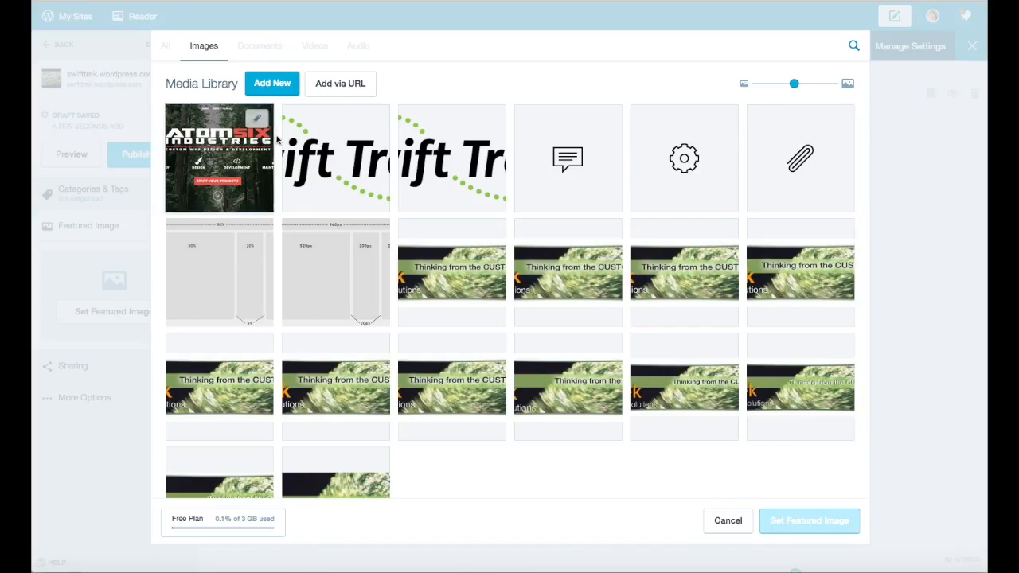
click(239, 157)
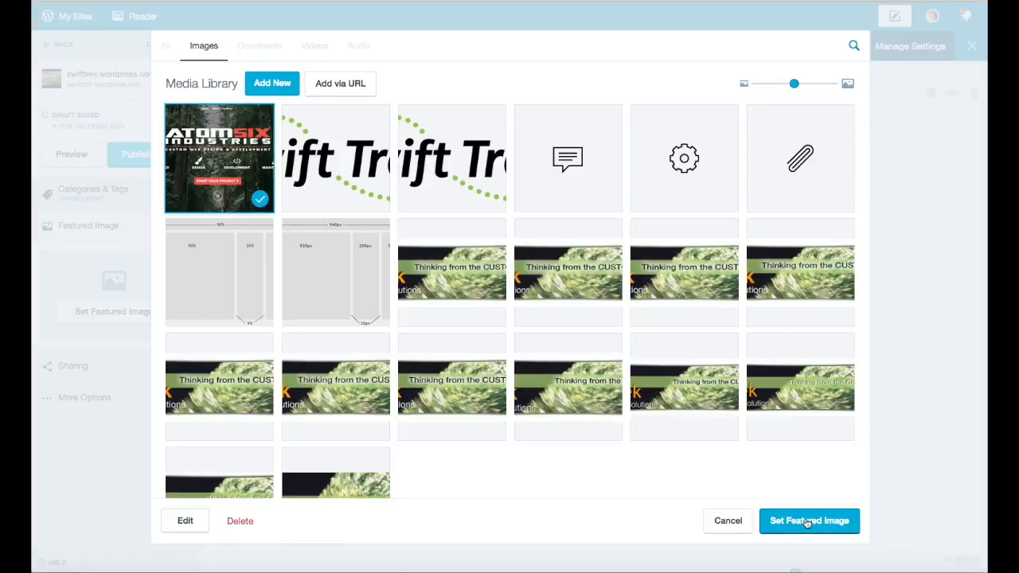
click(807, 521)
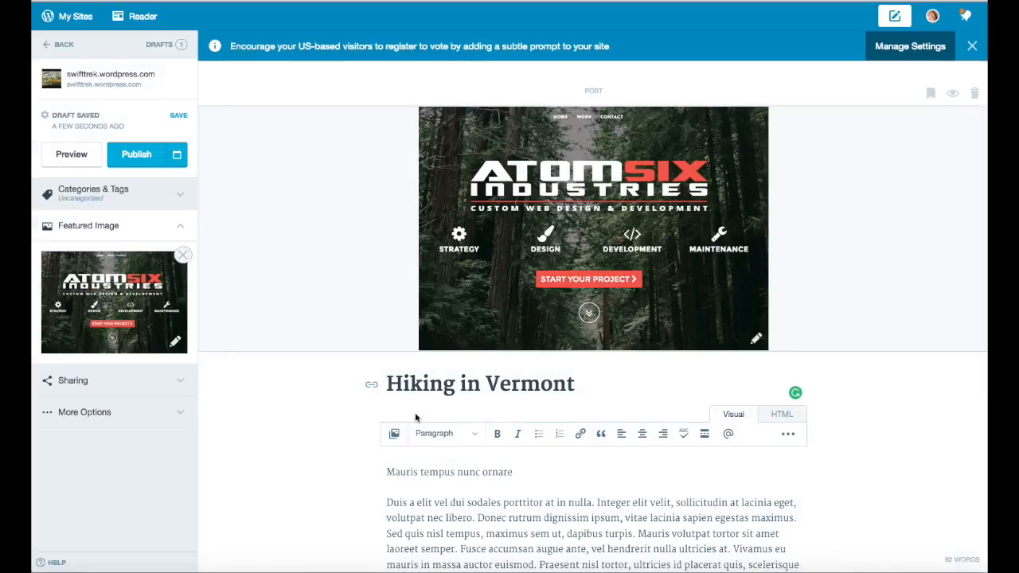
Publish the Hiking in Vermont post and return to the site's management pages.
scroll(848, 402, down, 4)
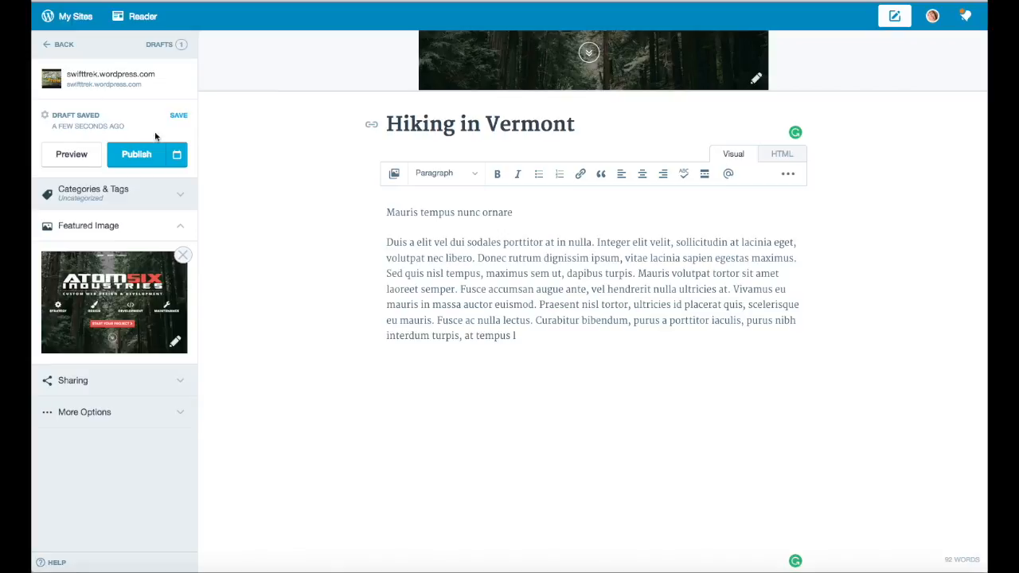
click(134, 154)
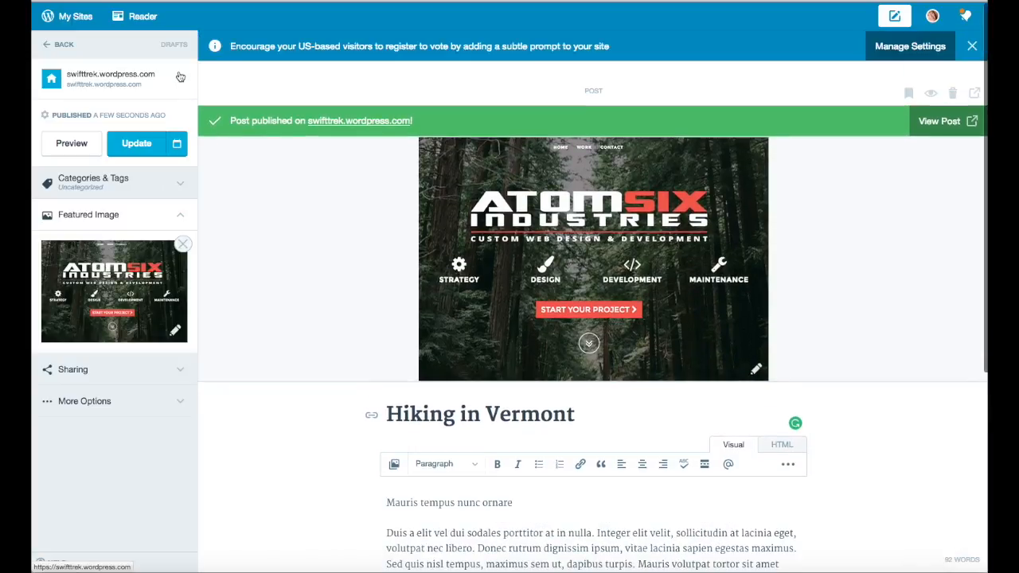
click(60, 45)
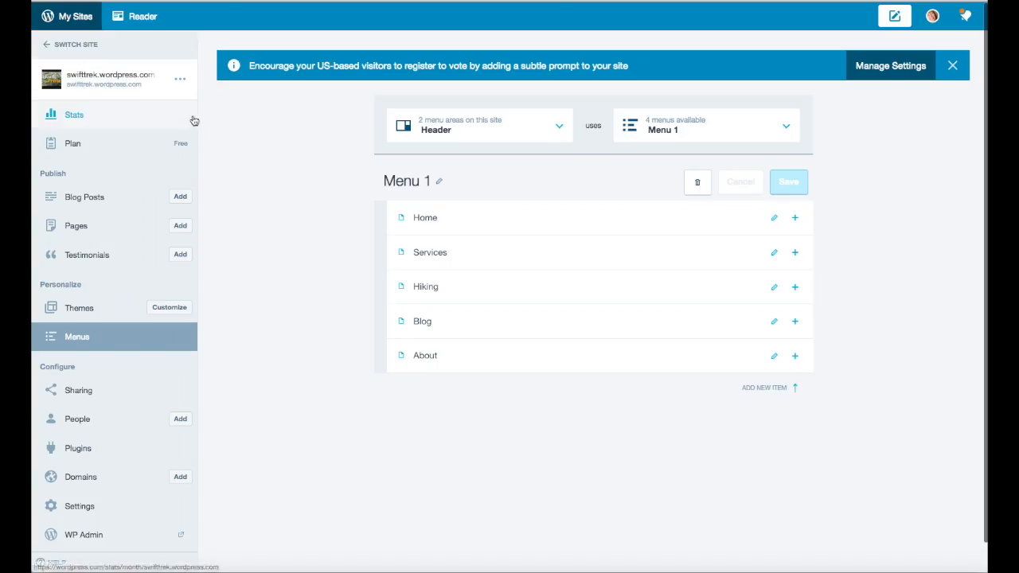
Preview the site's home page and examine its content and how the Recent Posts section lists the blog posts.
scroll(212, 110, down, 1)
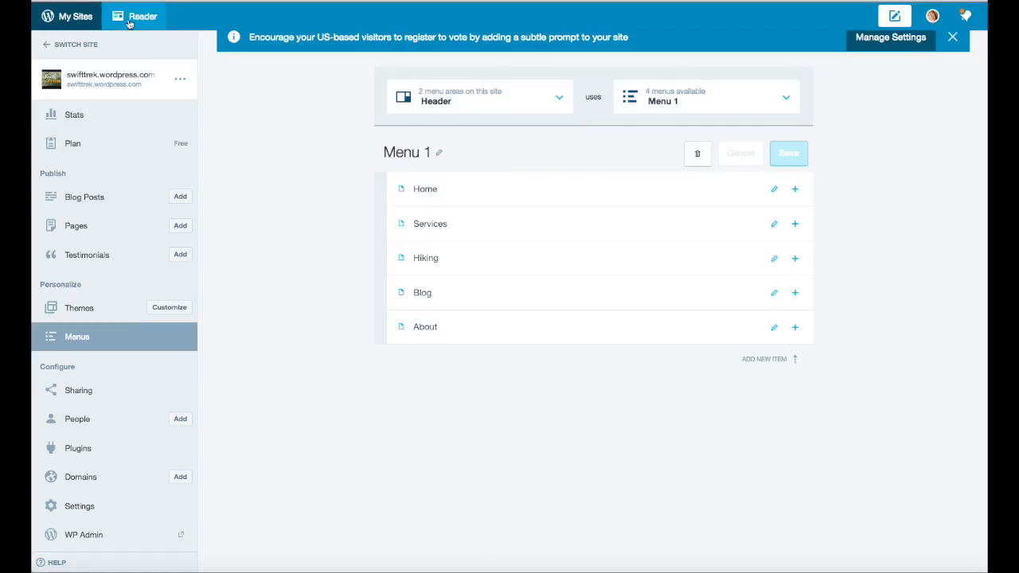
click(93, 78)
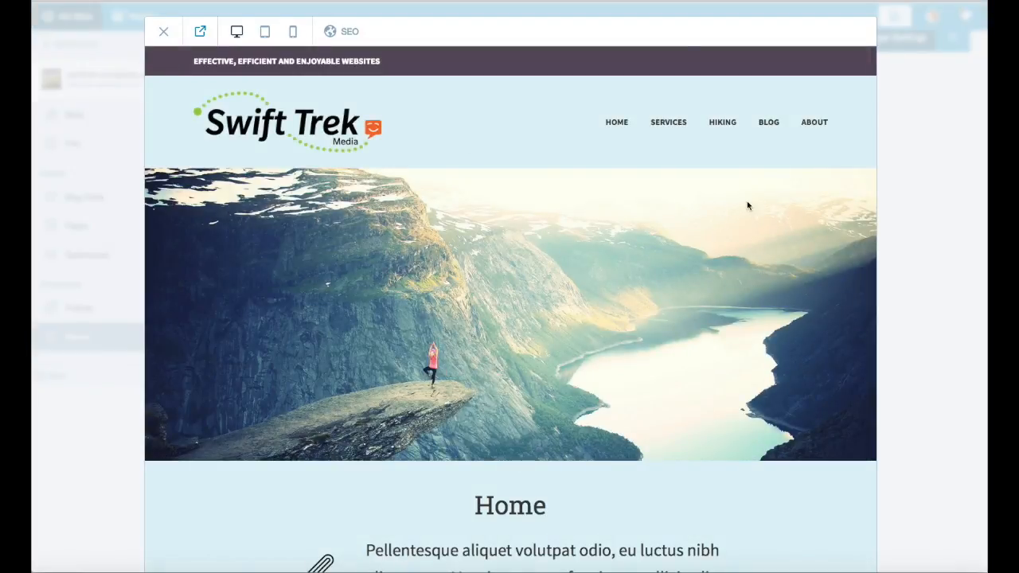
scroll(764, 198, down, 5)
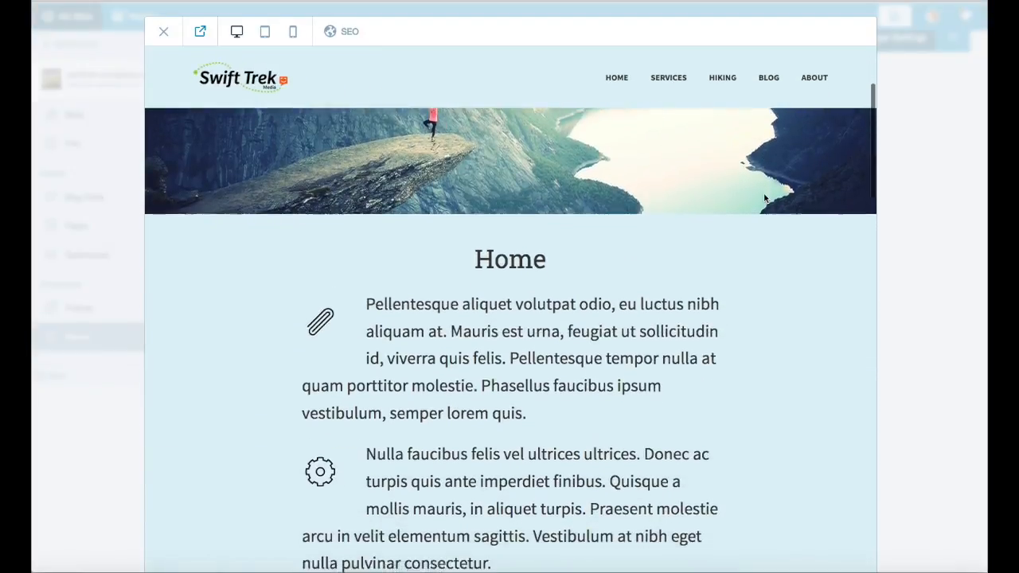
scroll(764, 198, down, 10)
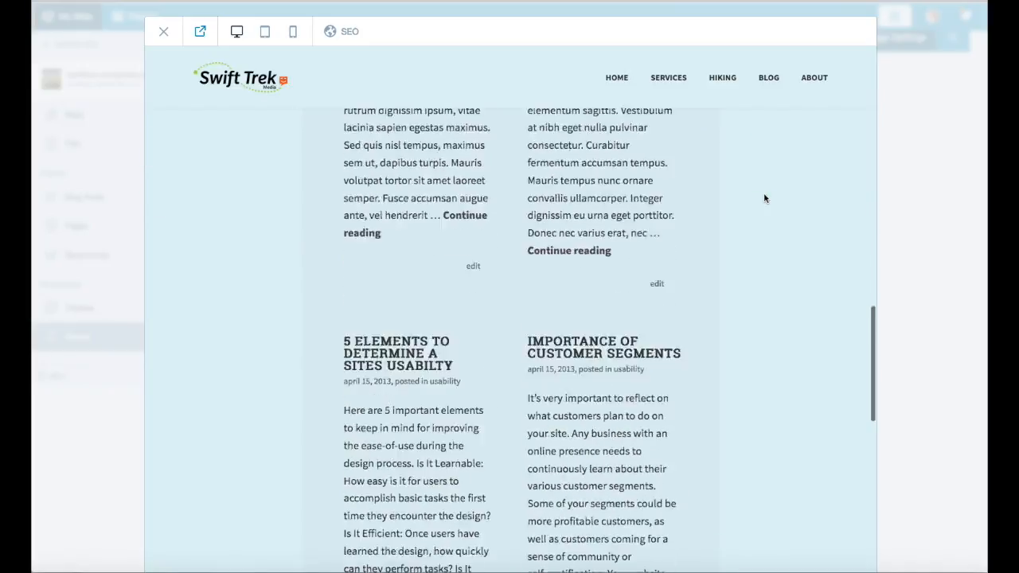
scroll(764, 198, up, 2)
scroll(764, 198, up, 5)
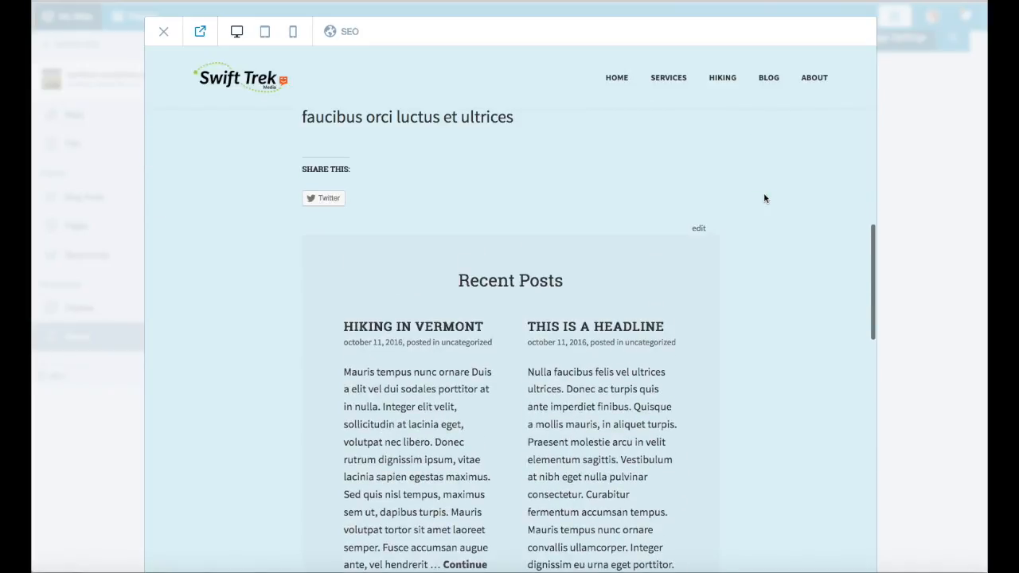
scroll(706, 317, down, 1)
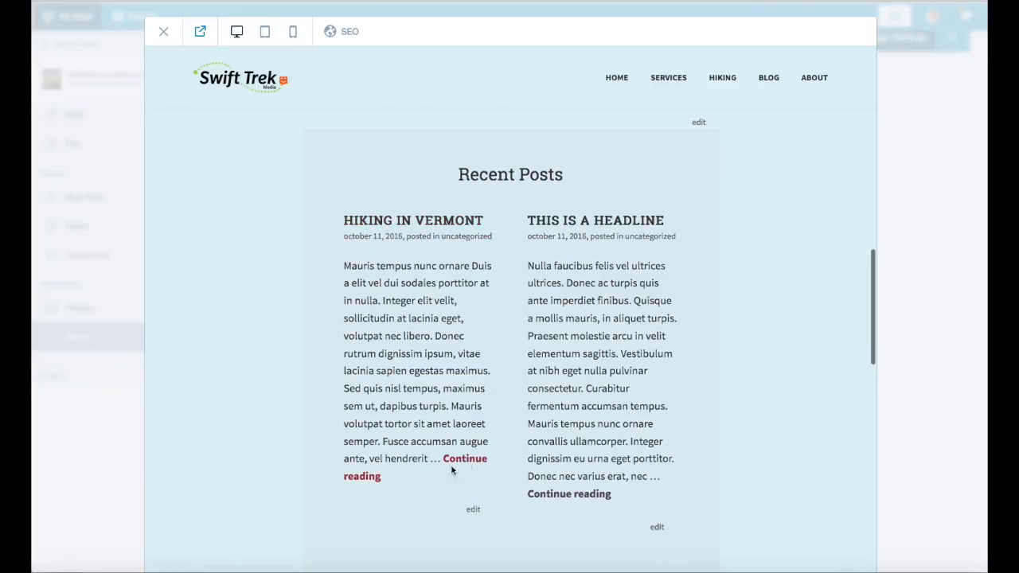
scroll(704, 214, up, 10)
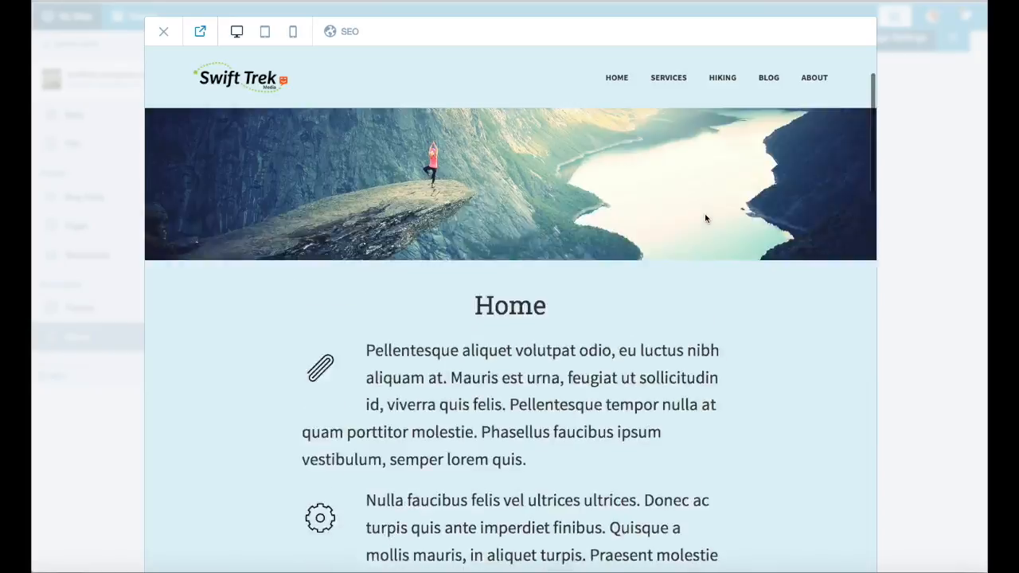
scroll(704, 215, down, 2)
scroll(705, 217, down, 3)
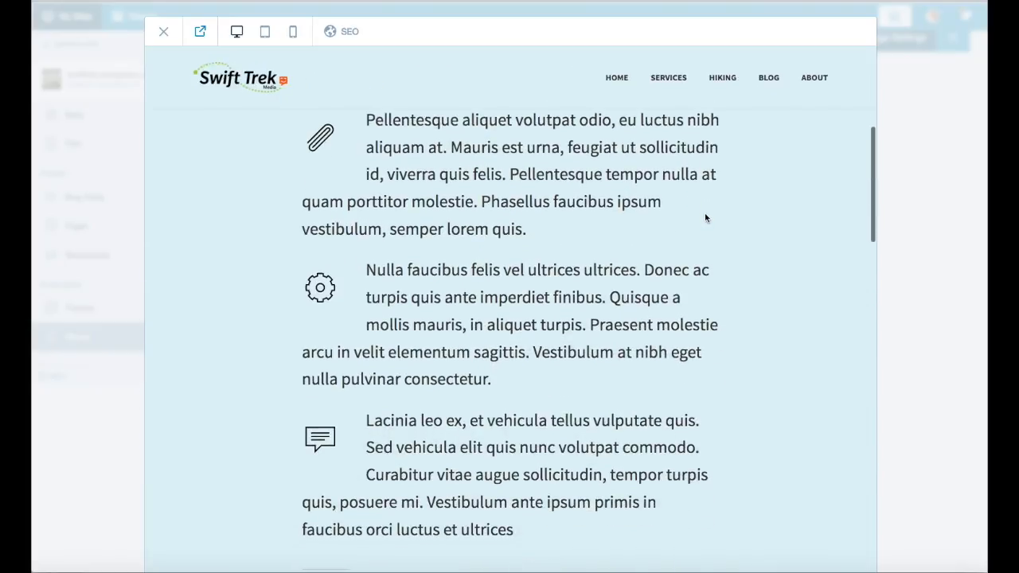
scroll(664, 189, down, 1)
scroll(665, 190, down, 8)
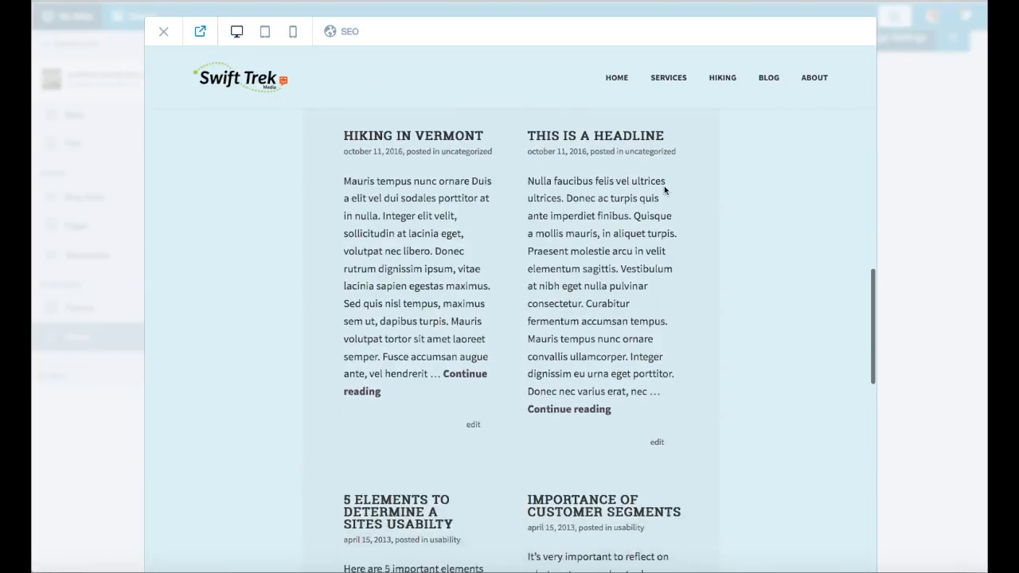
scroll(428, 233, up, 1)
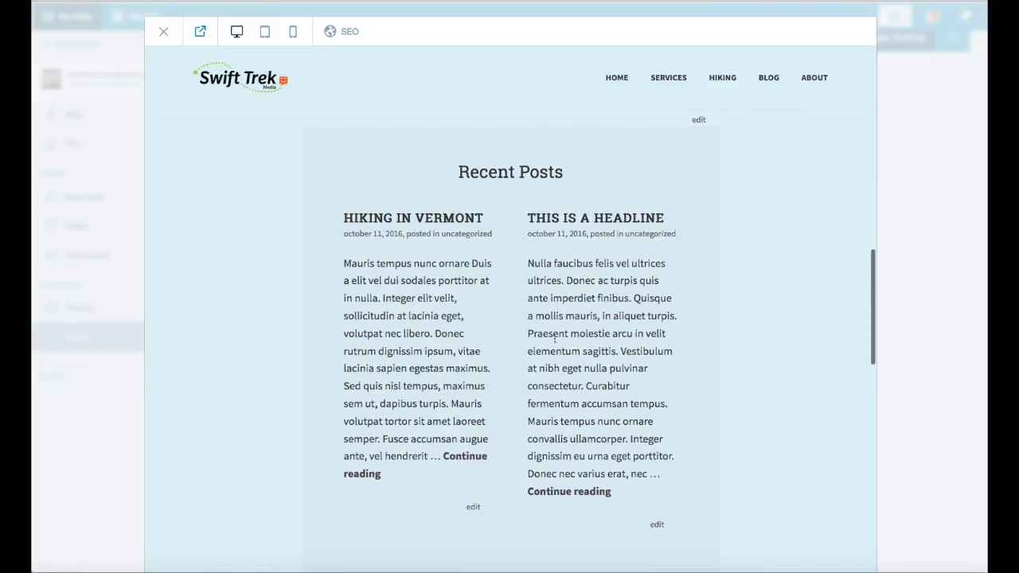
scroll(555, 297, down, 3)
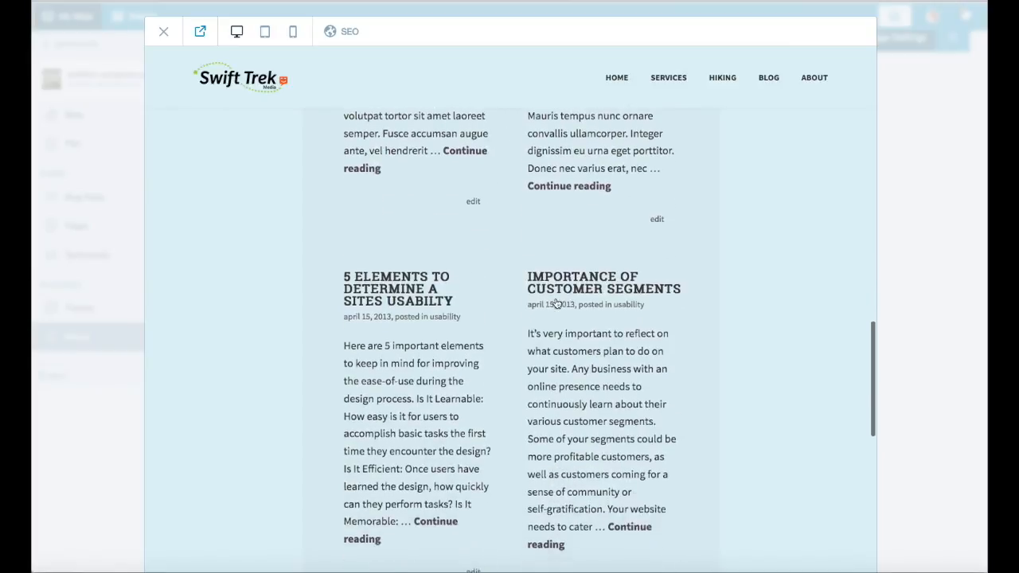
scroll(557, 303, up, 2)
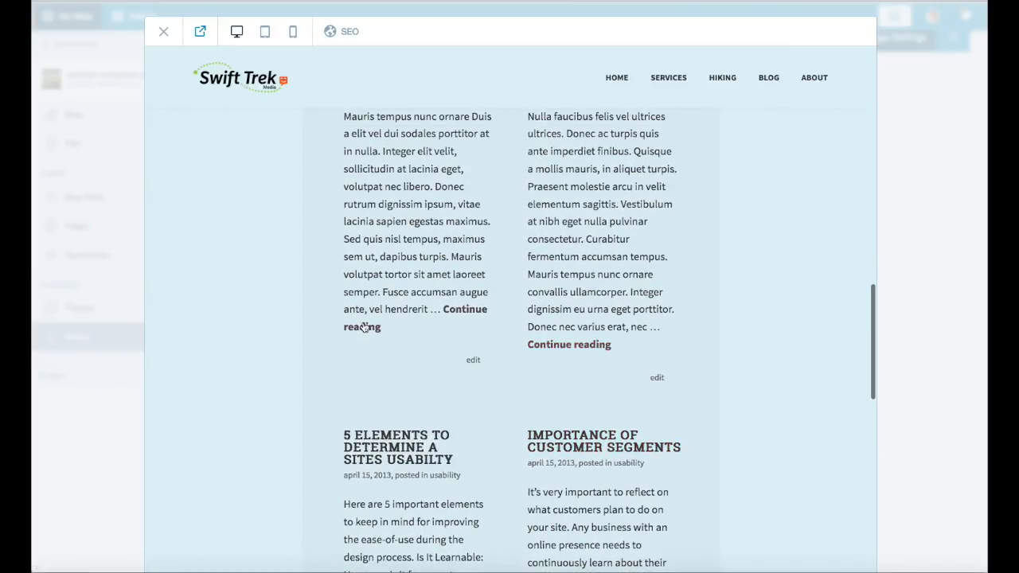
Read the full Hiking in Vermont post from the Recent Posts section, check its layout, and close the site preview.
click(365, 328)
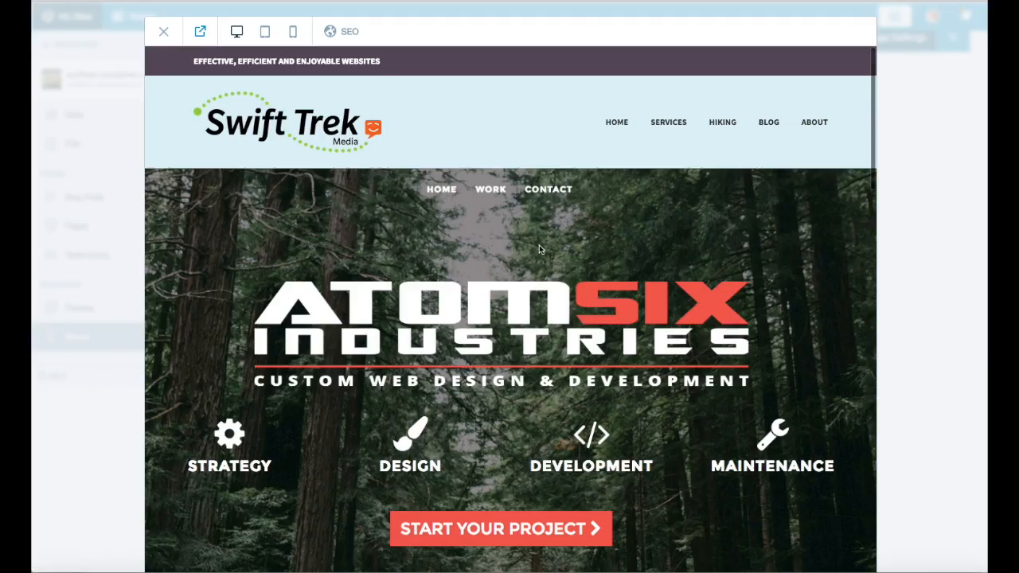
scroll(539, 244, down, 10)
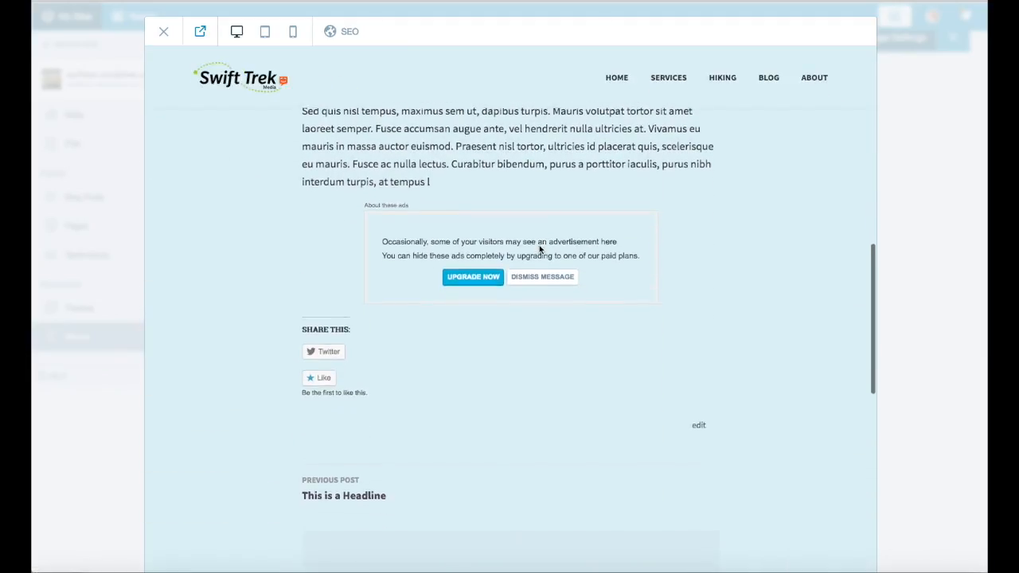
scroll(539, 246, up, 10)
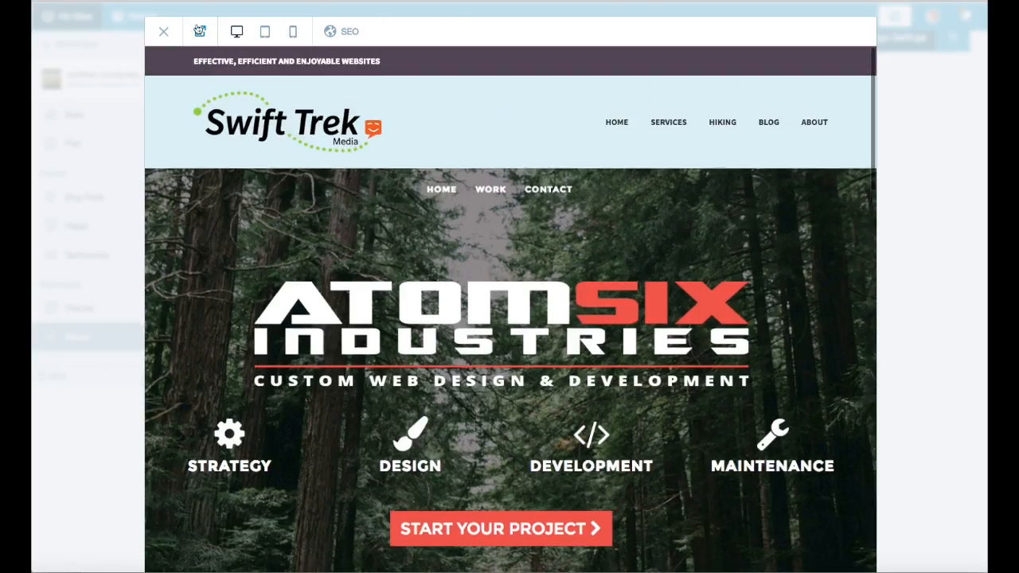
click(163, 31)
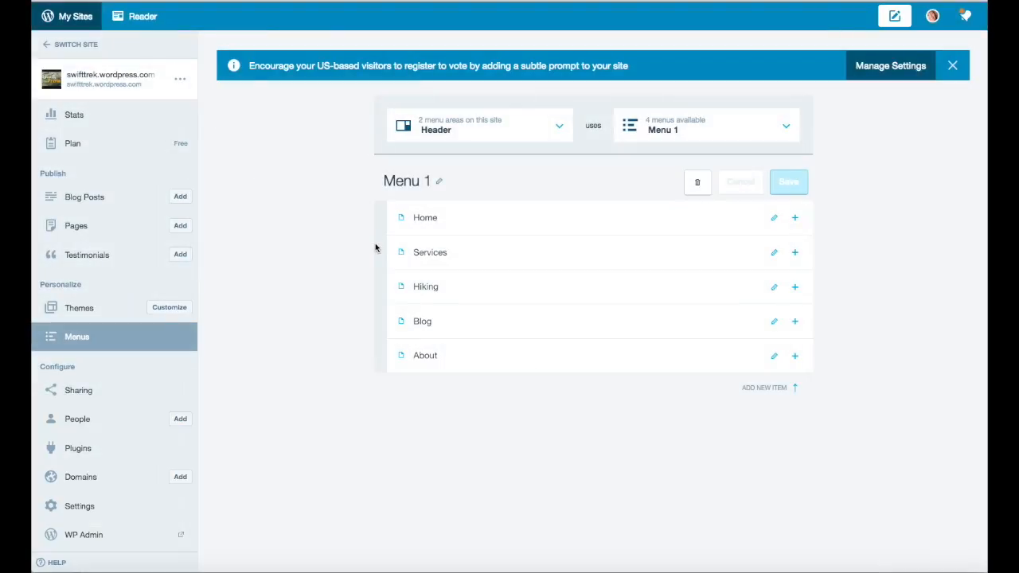
Look over the site's customization options and open the theme gallery.
click(168, 309)
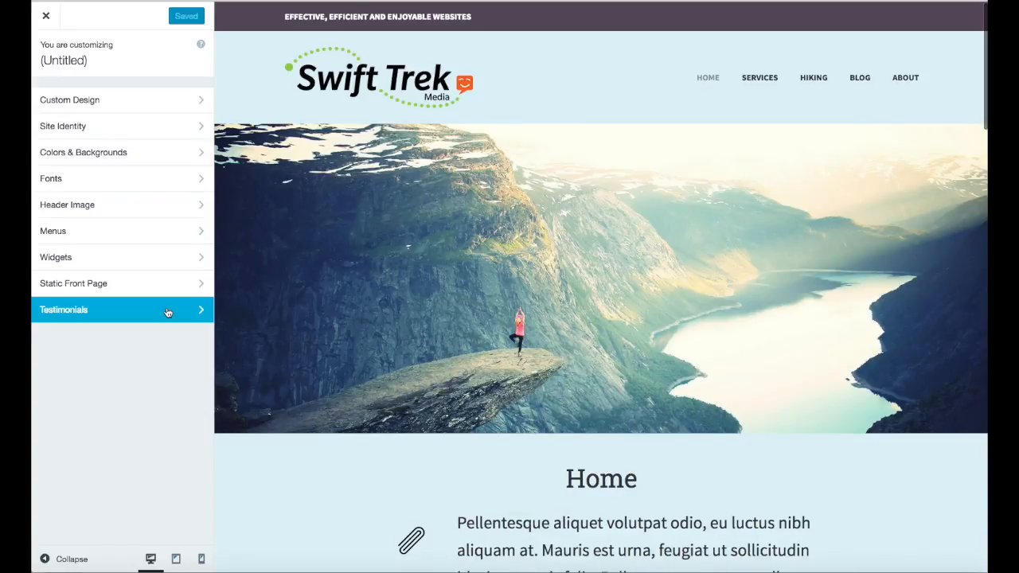
click(45, 18)
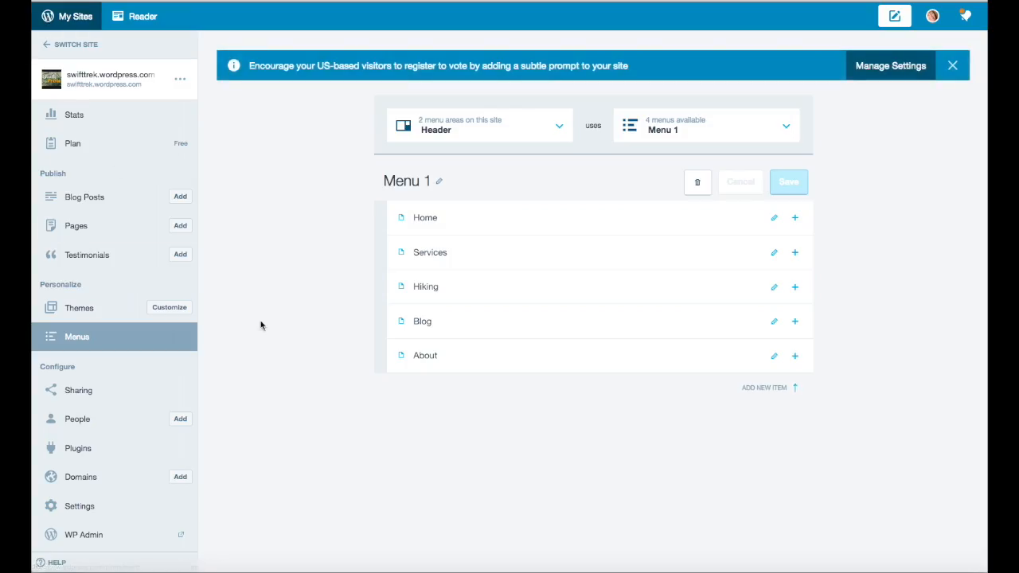
click(76, 310)
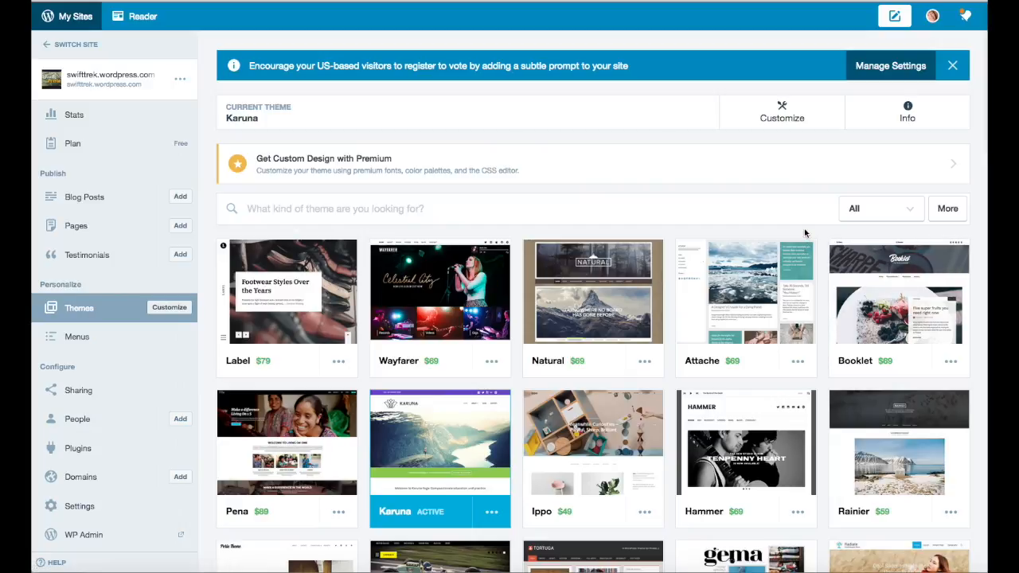
click(169, 308)
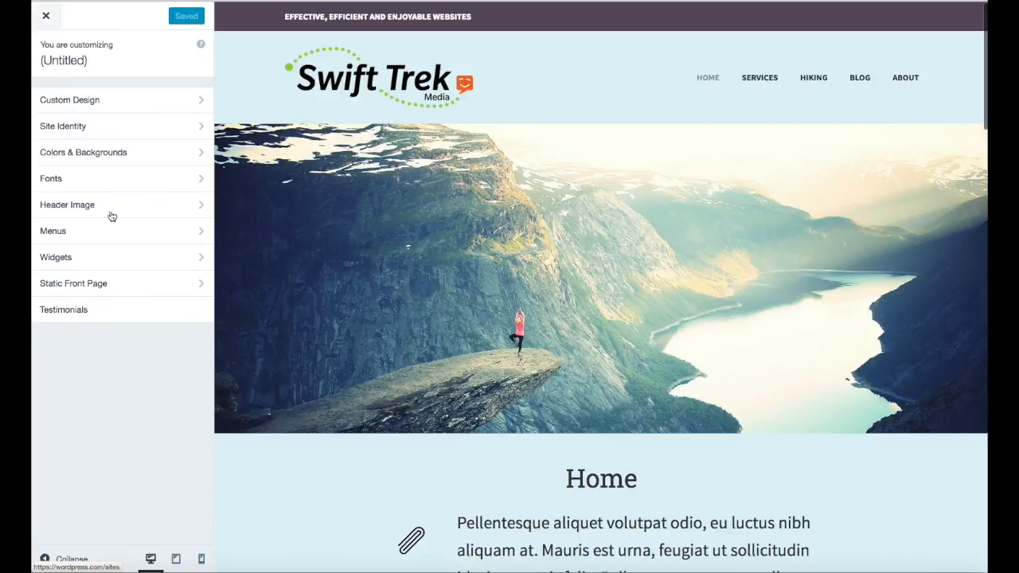
click(47, 17)
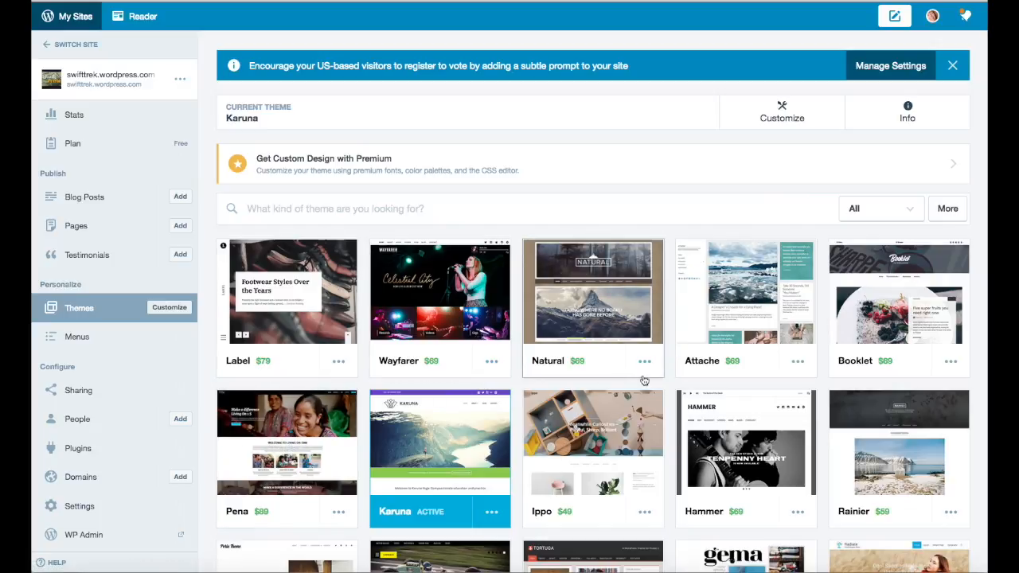
Filter the theme gallery to Free themes and browse the available designs.
click(911, 210)
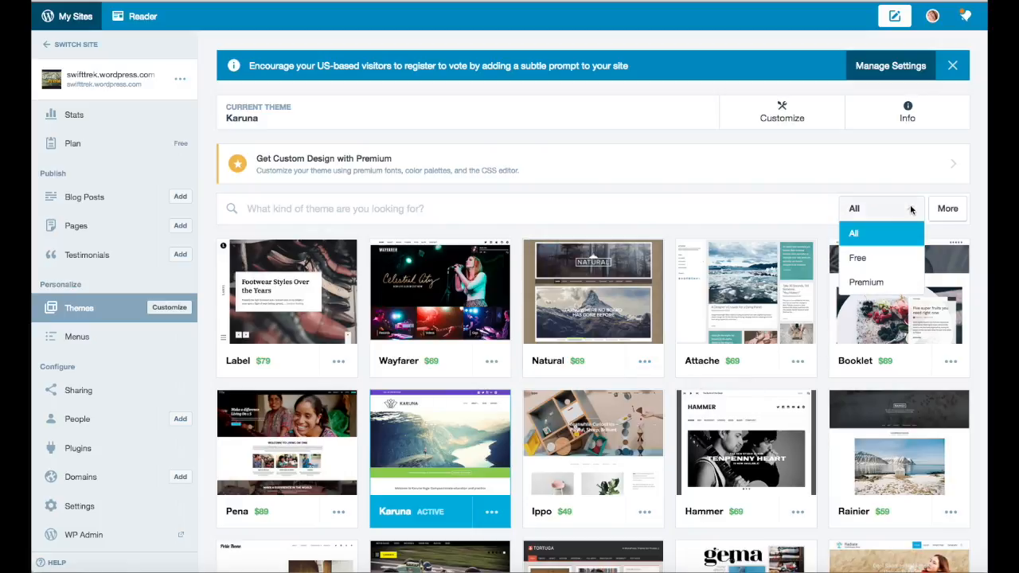
click(859, 260)
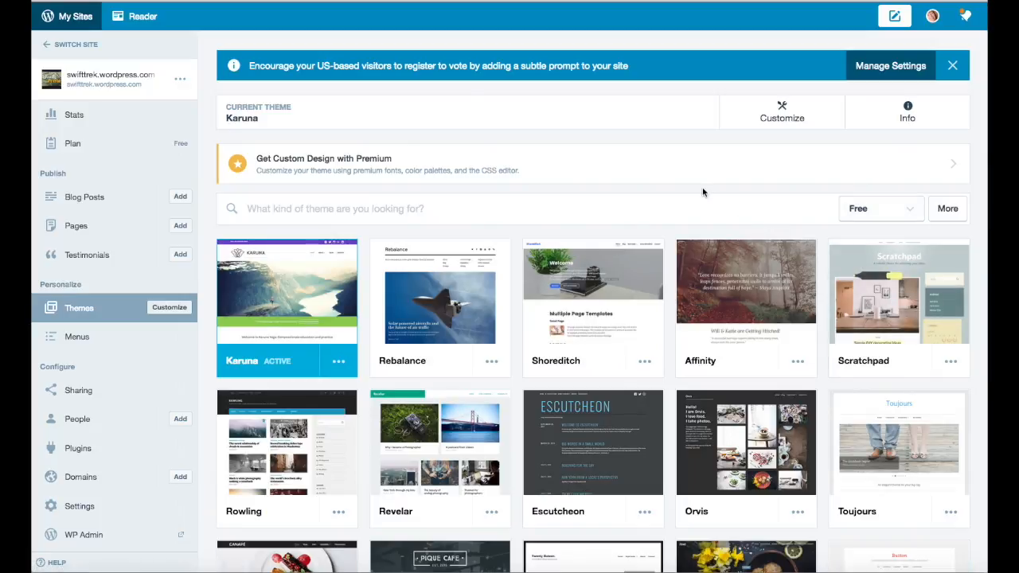
scroll(971, 237, down, 5)
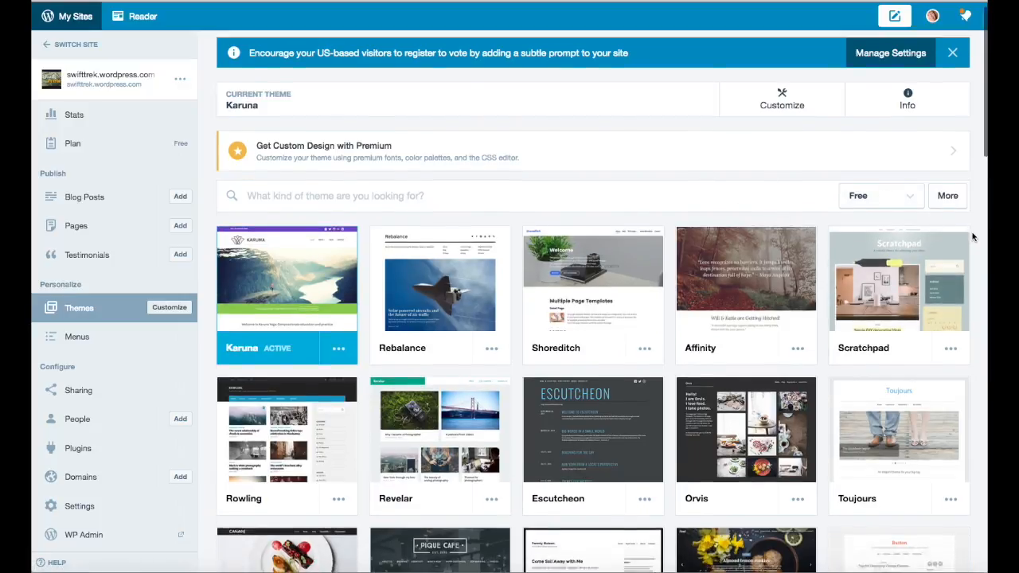
scroll(972, 237, down, 4)
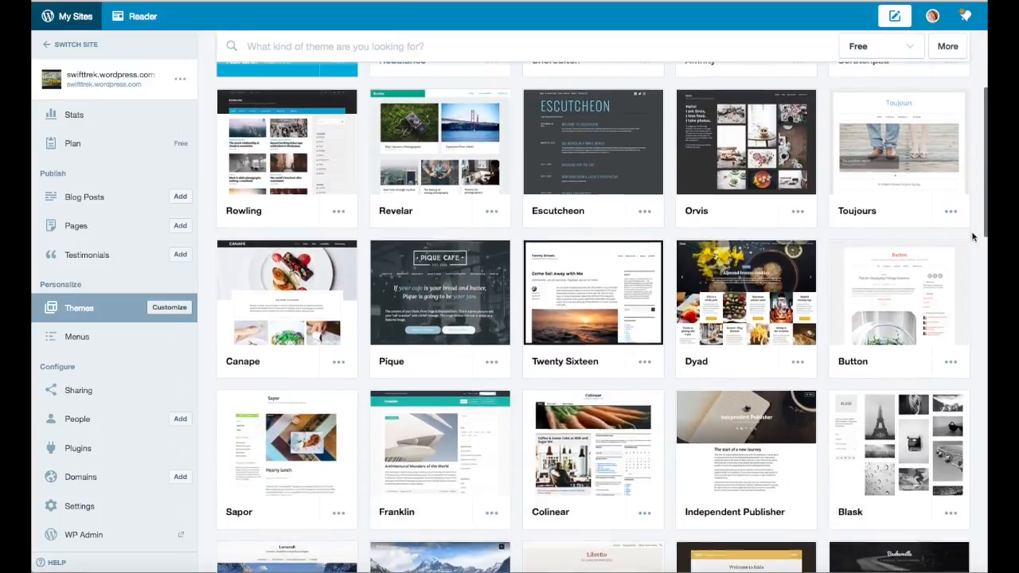
scroll(972, 237, down, 2)
scroll(971, 237, down, 5)
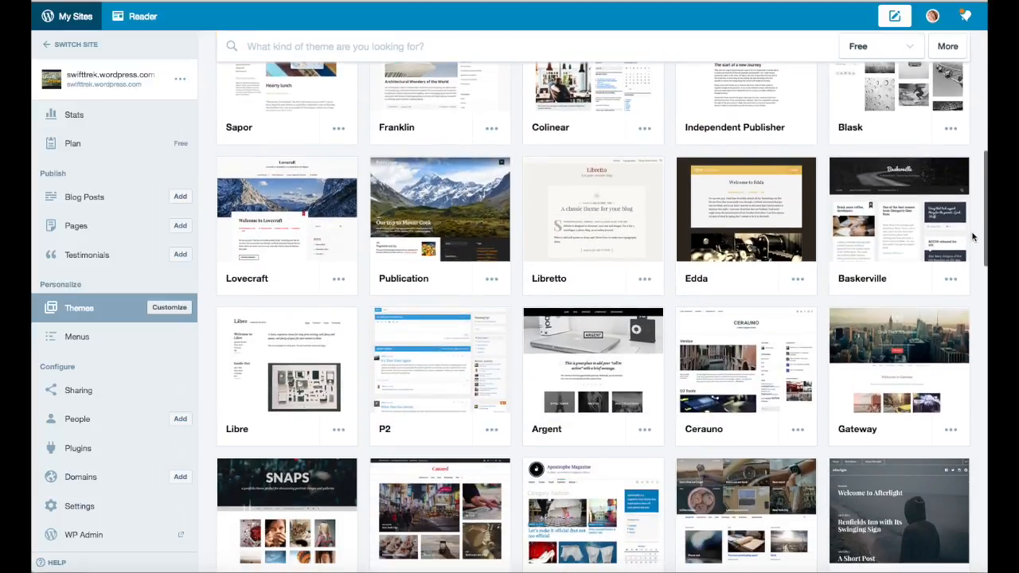
scroll(972, 236, down, 1)
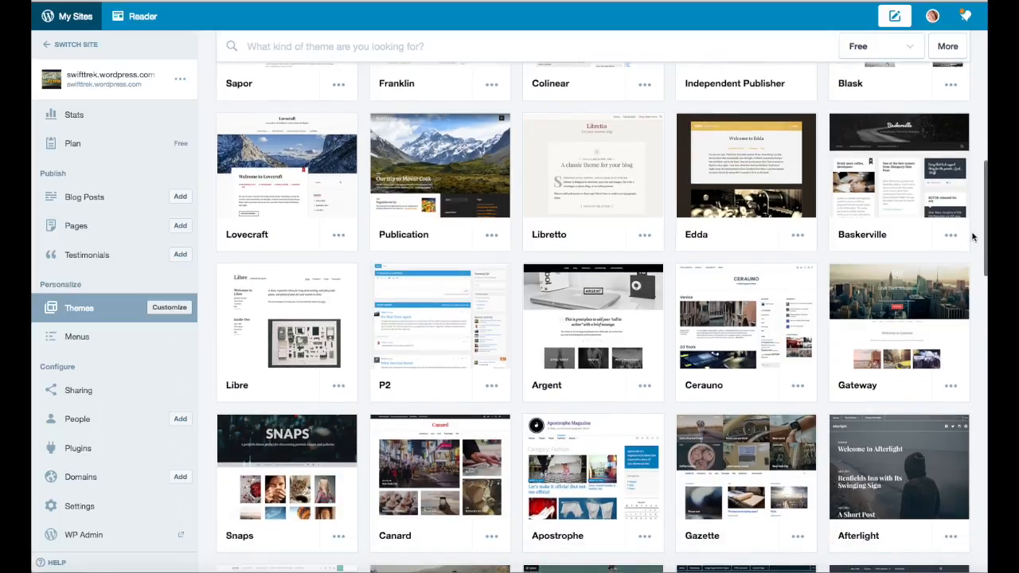
scroll(972, 236, down, 6)
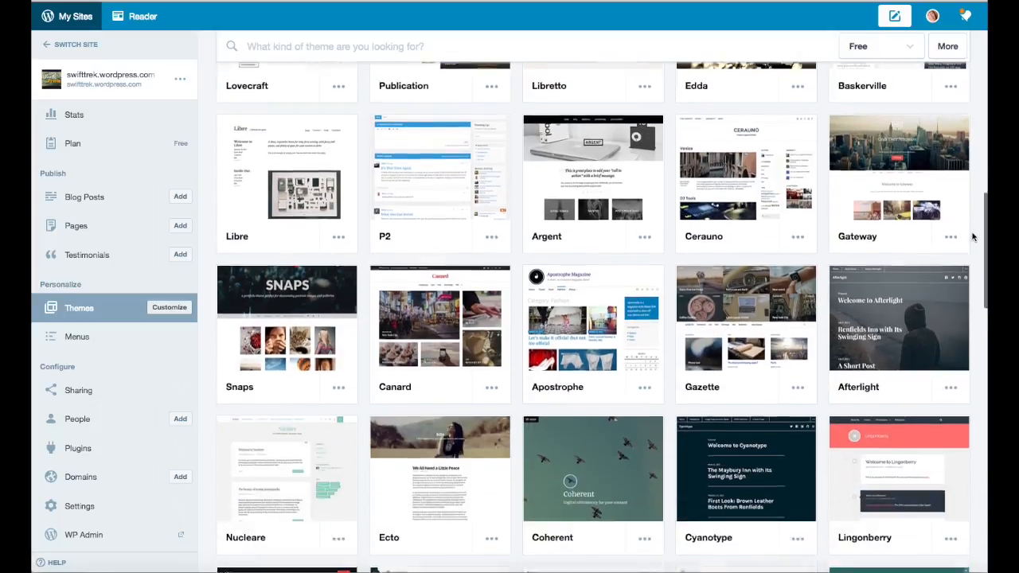
scroll(972, 236, down, 5)
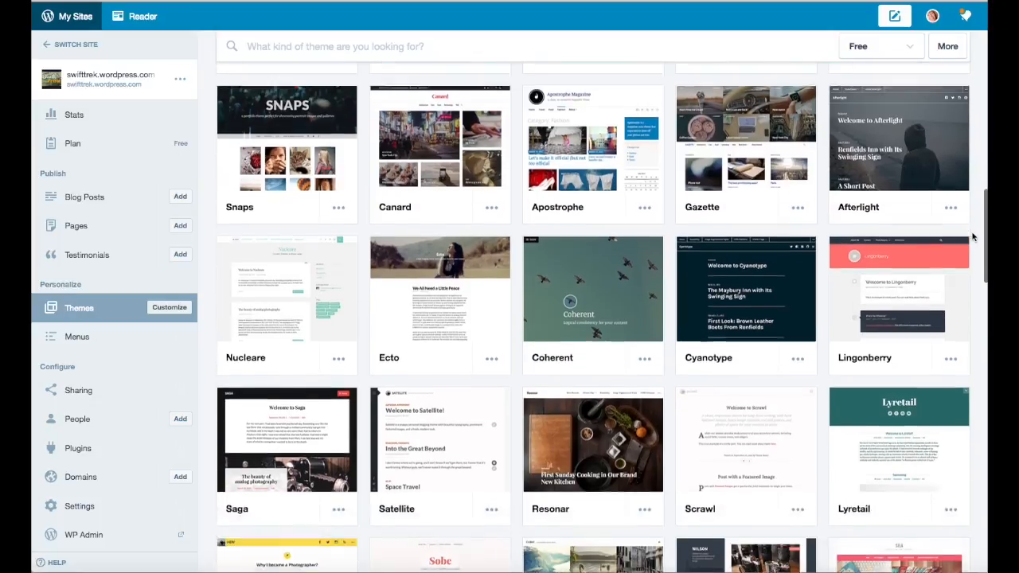
Look further through the free themes, comparing the designs down to Bushwick and Spun and back up to Museum.
scroll(972, 237, down, 1)
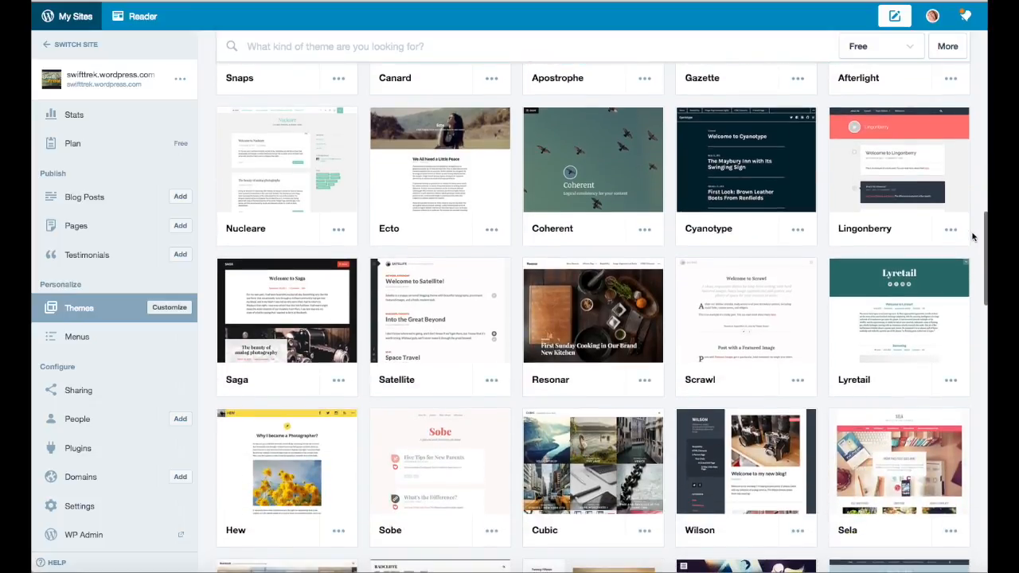
scroll(971, 236, down, 4)
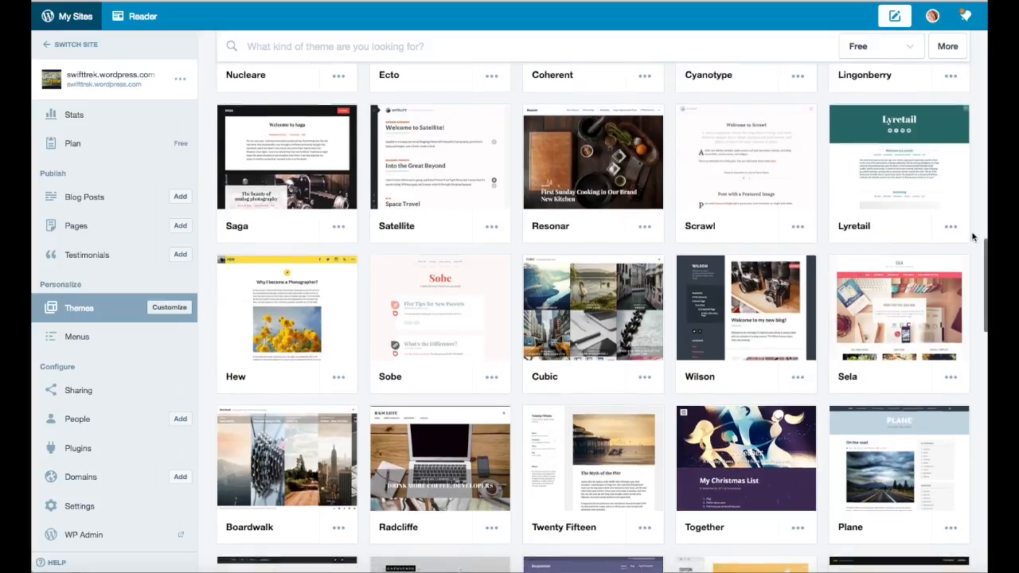
scroll(972, 237, down, 1)
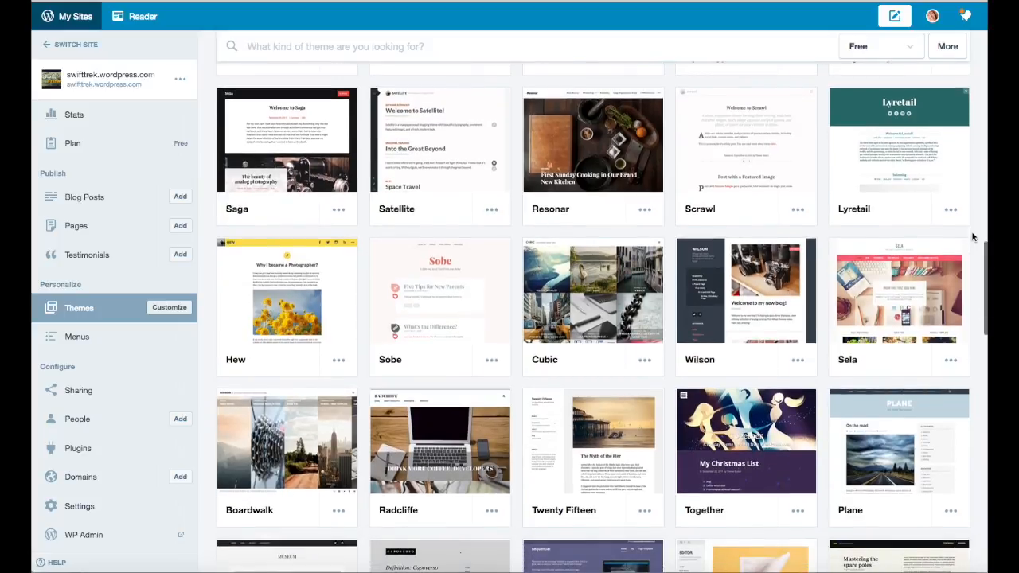
scroll(971, 236, down, 1)
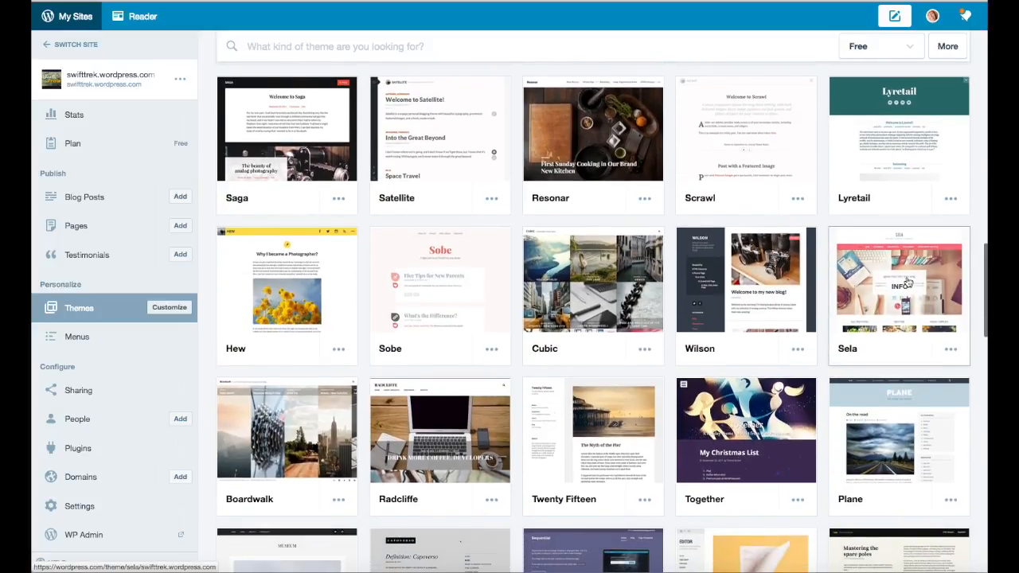
scroll(907, 283, down, 6)
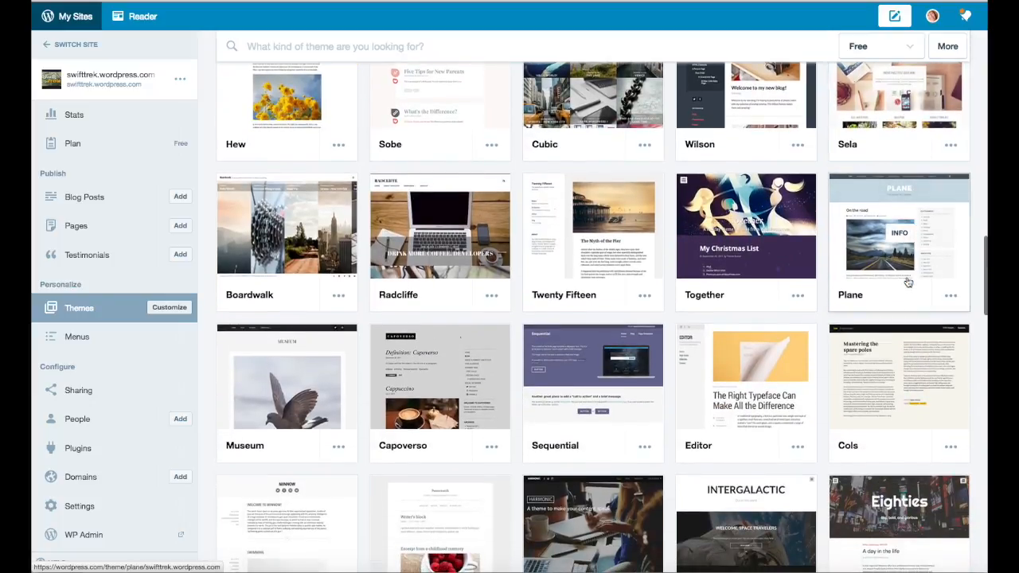
scroll(907, 282, down, 6)
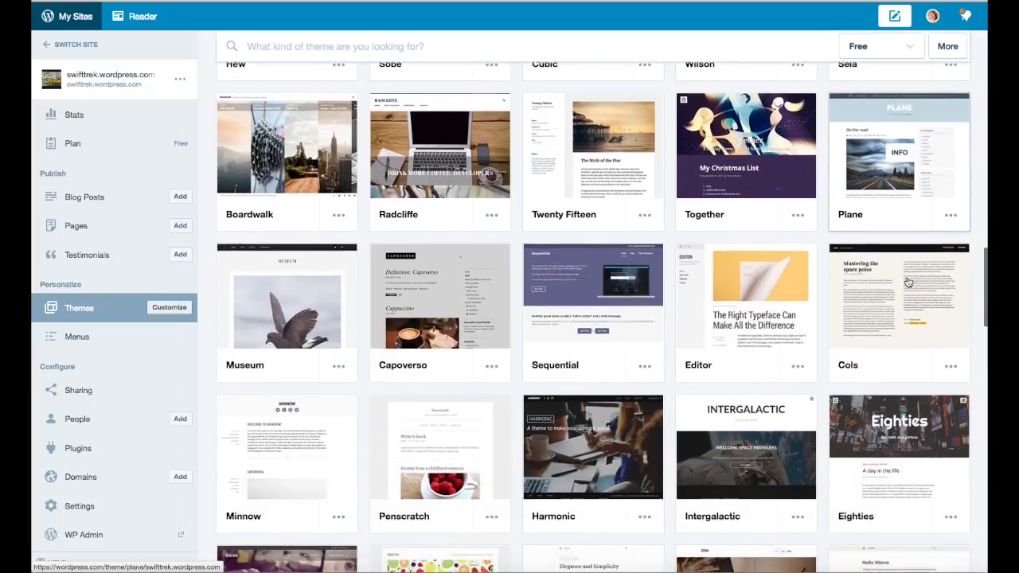
scroll(908, 282, down, 3)
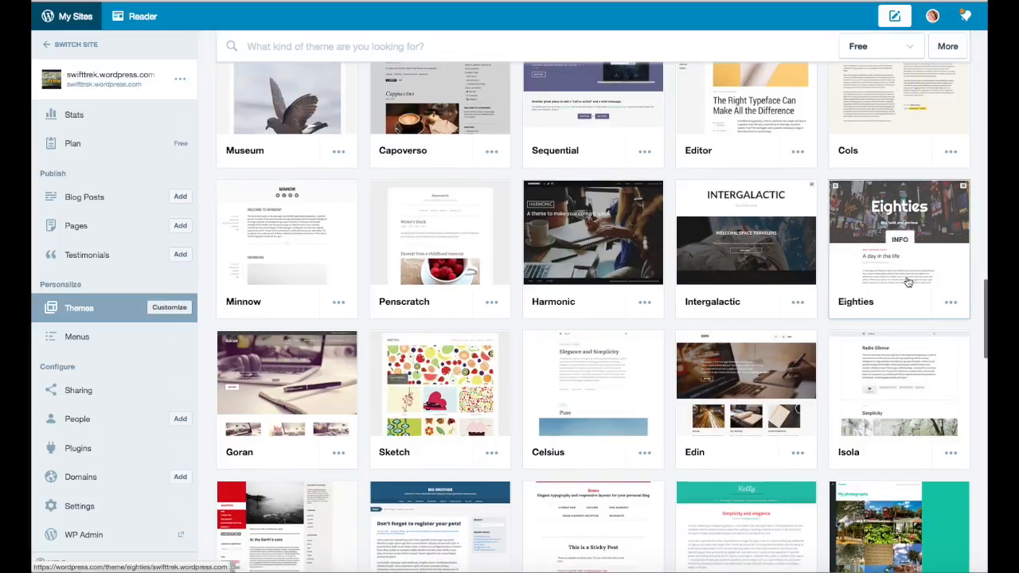
scroll(907, 283, down, 7)
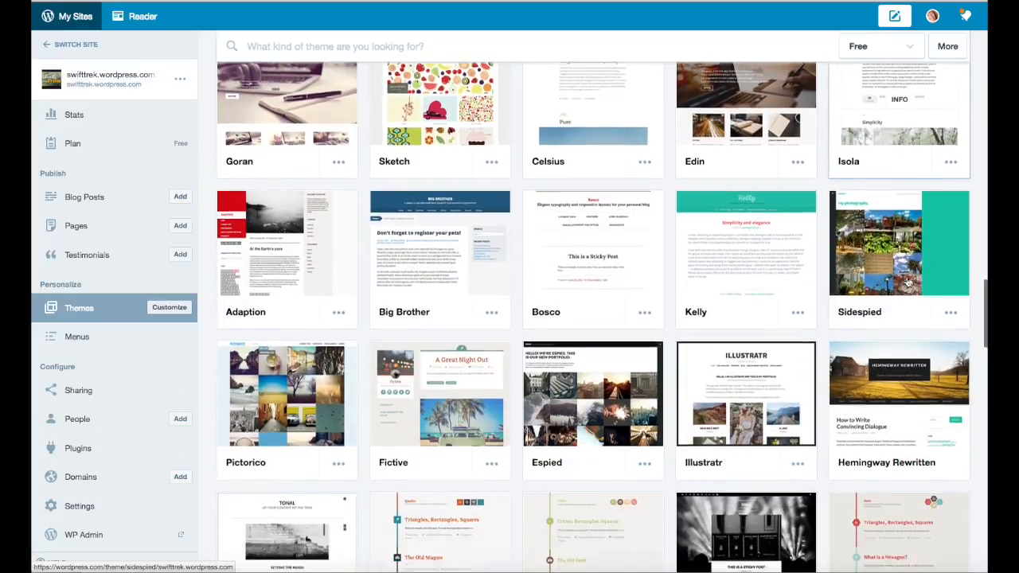
scroll(973, 293, down, 6)
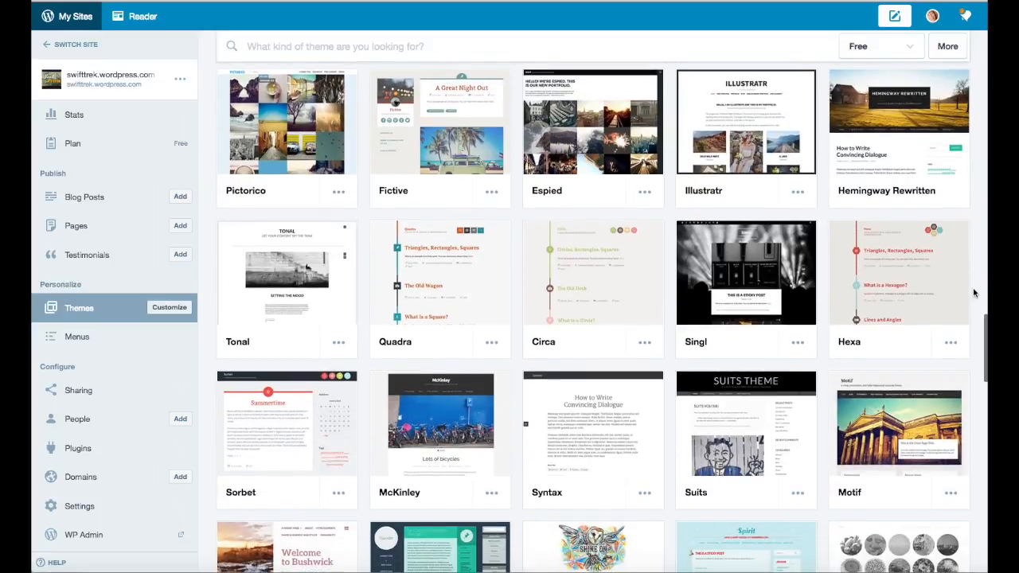
scroll(973, 293, down, 4)
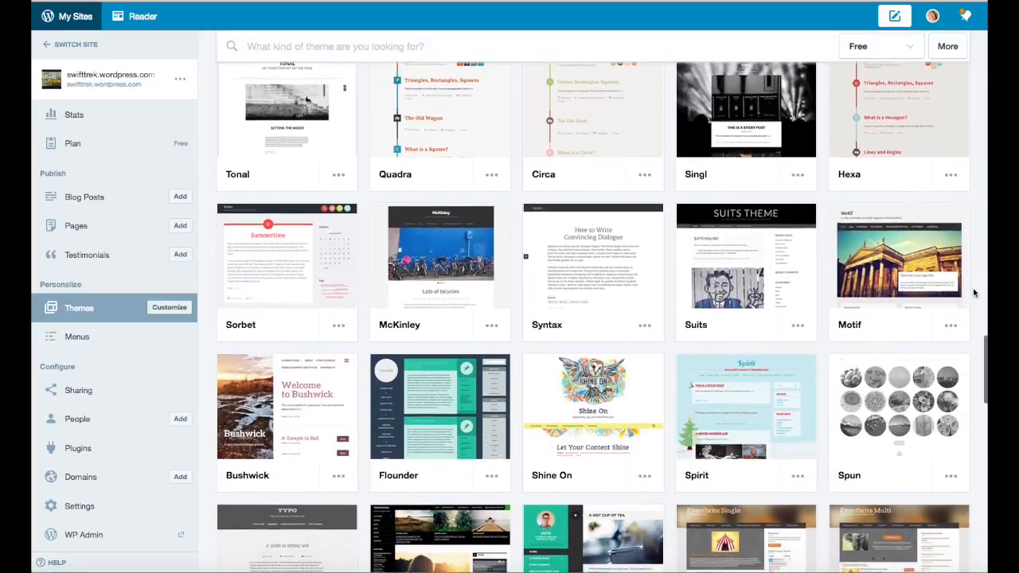
scroll(972, 293, up, 15)
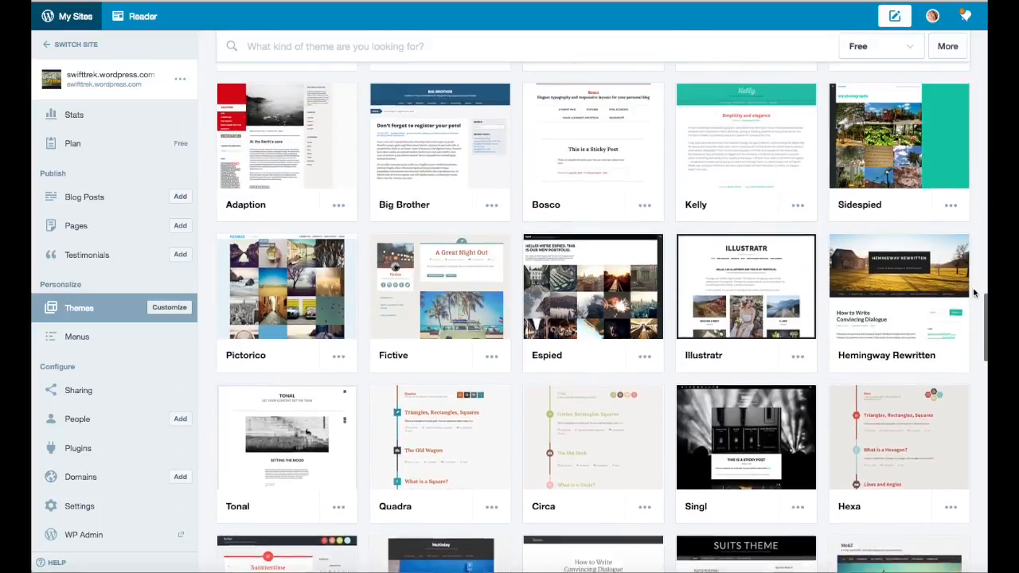
scroll(973, 293, up, 7)
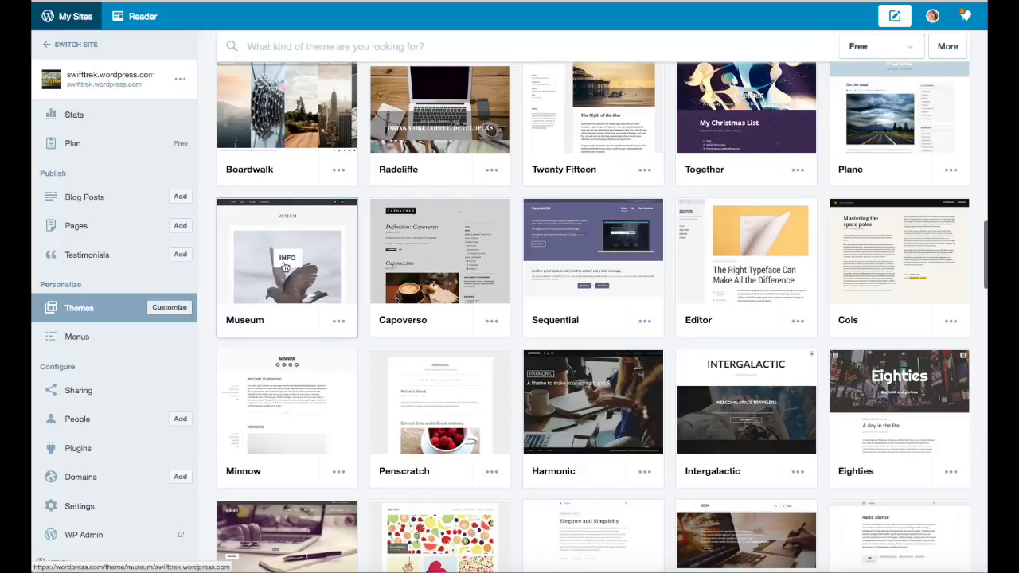
Open the Museum theme's details, examine its sample layout and description, and return to the full theme list.
click(288, 267)
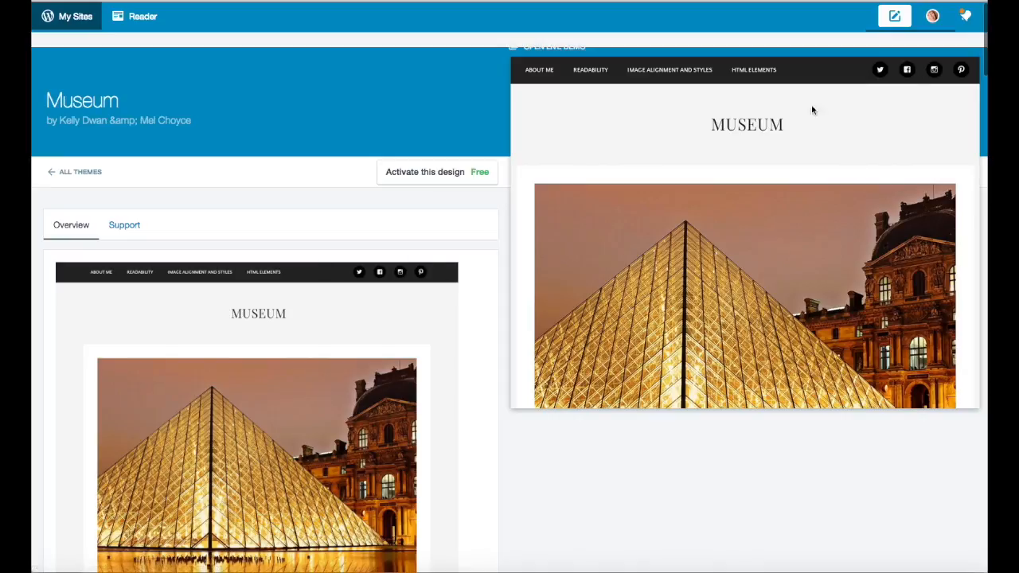
scroll(467, 301, down, 3)
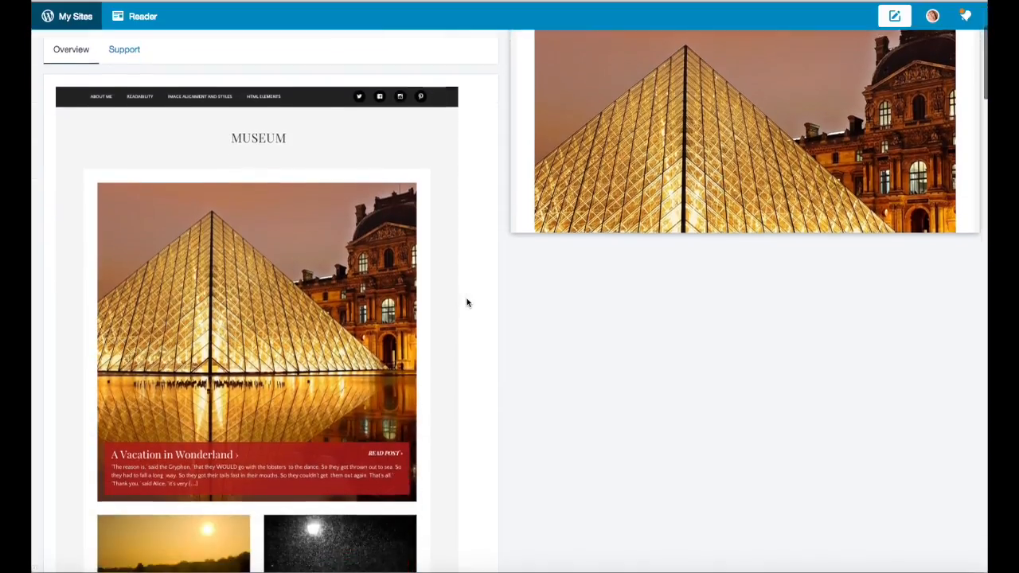
scroll(467, 302, down, 3)
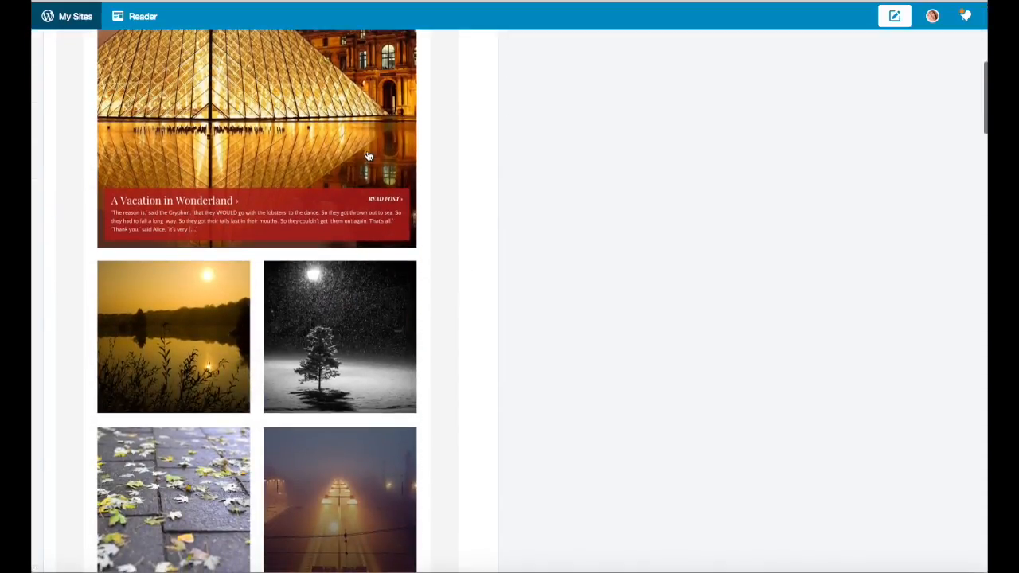
scroll(366, 158, down, 5)
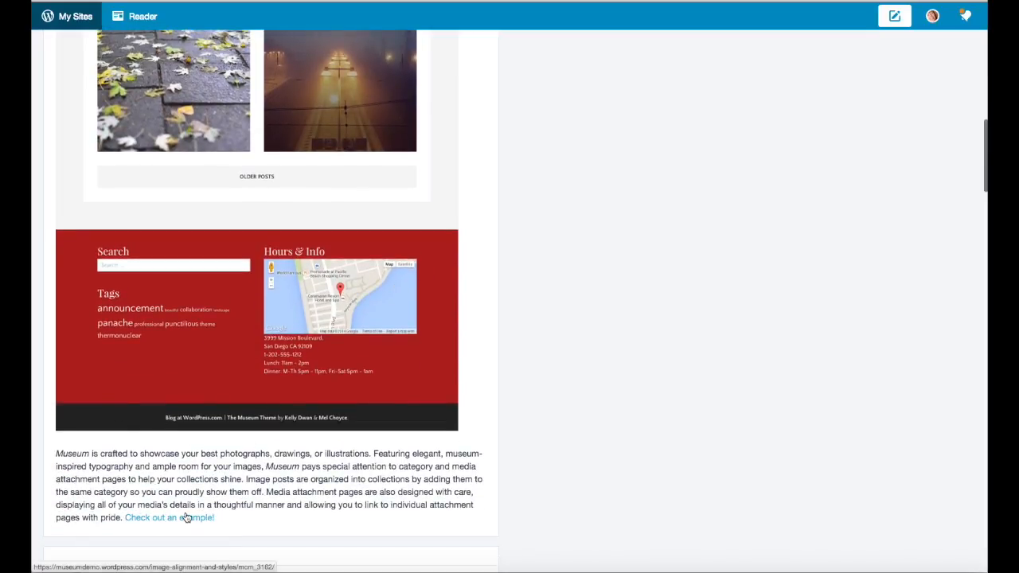
scroll(185, 516, up, 4)
scroll(185, 515, up, 1)
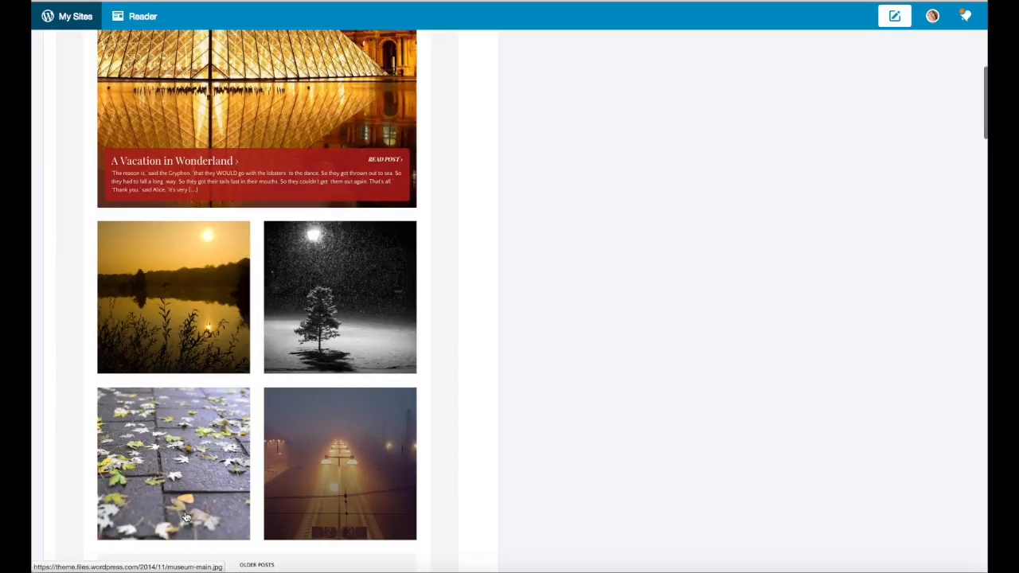
scroll(185, 516, up, 2)
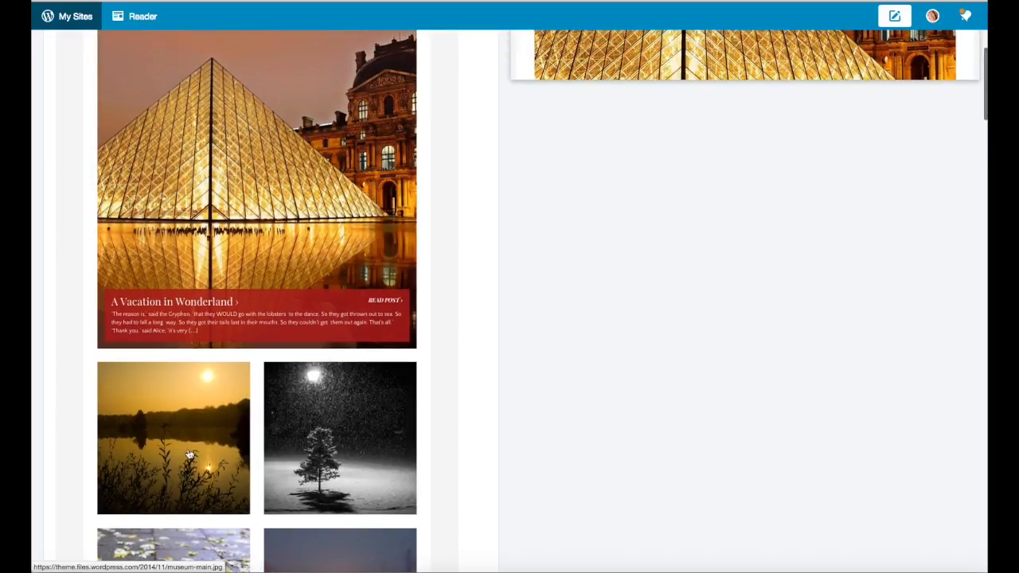
scroll(209, 429, up, 5)
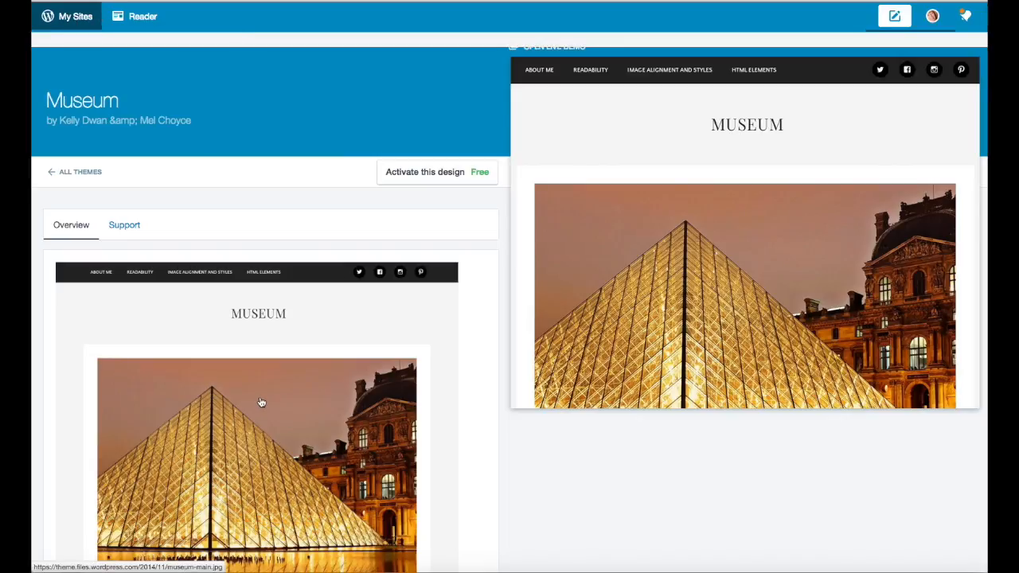
click(79, 175)
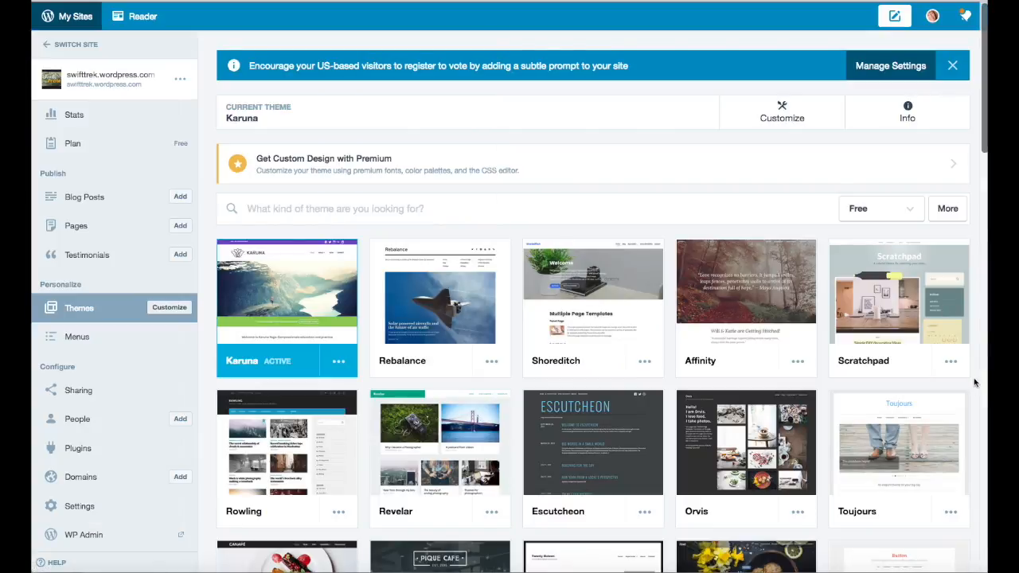
Open the details of the free Revelar theme and examine its sample layout and overview description.
scroll(975, 386, down, 2)
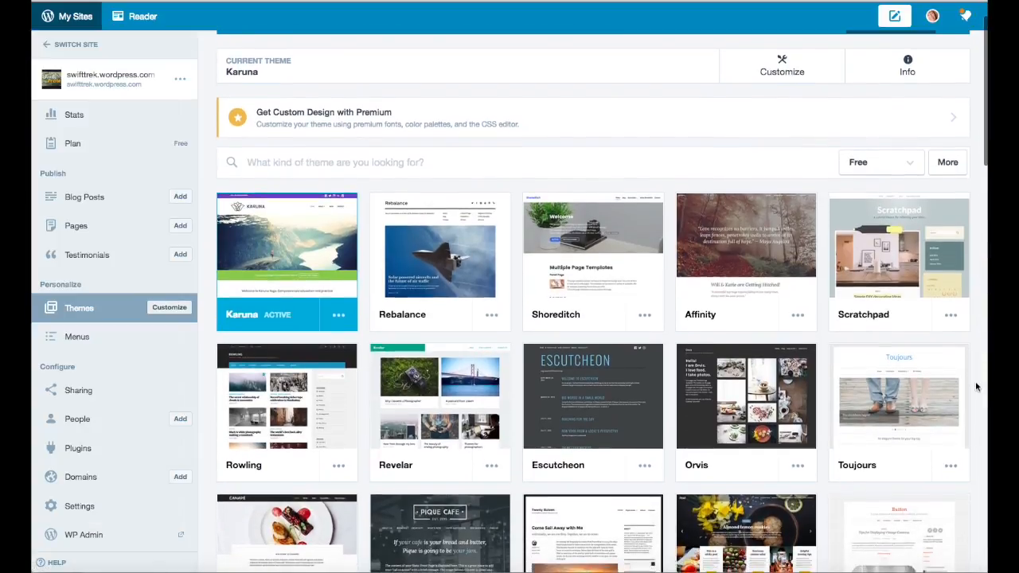
scroll(975, 381, down, 3)
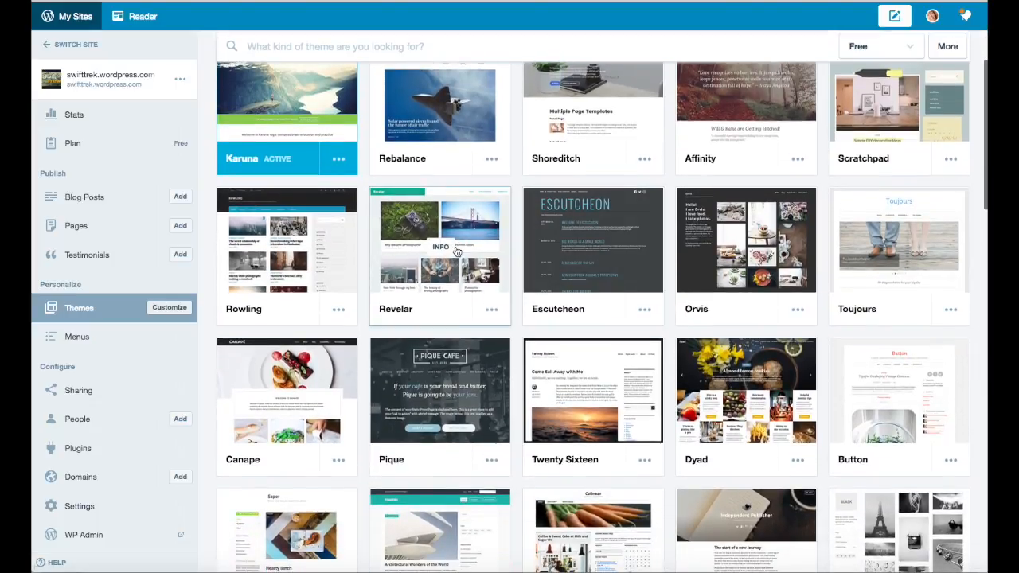
click(456, 252)
scroll(459, 299, down, 5)
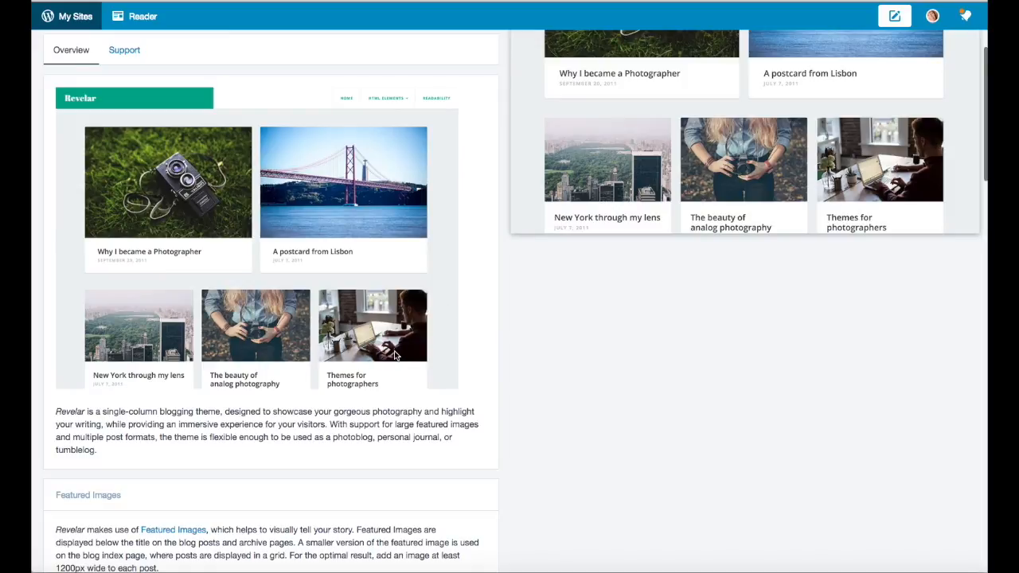
scroll(442, 359, down, 3)
scroll(442, 359, up, 5)
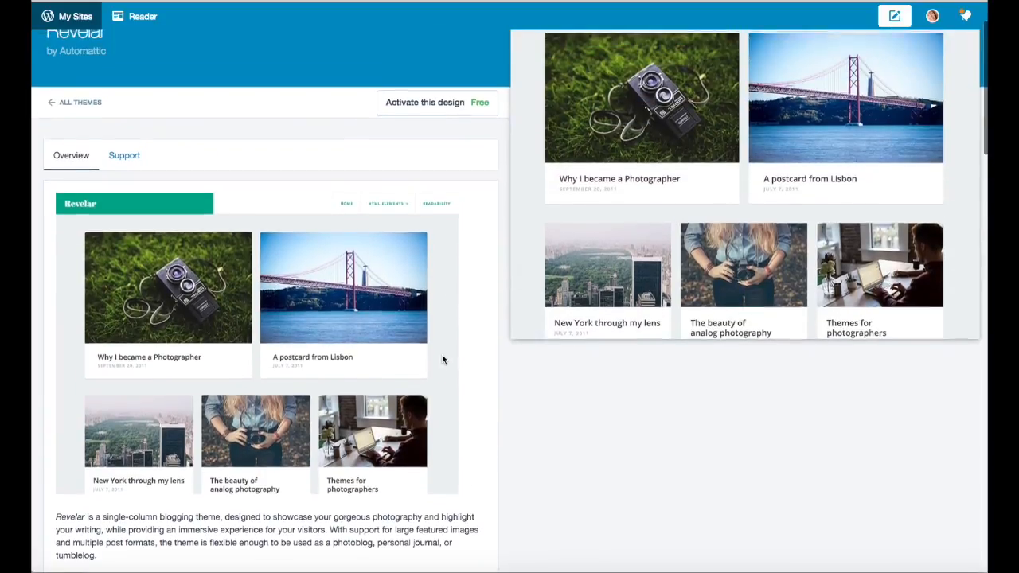
scroll(442, 359, up, 2)
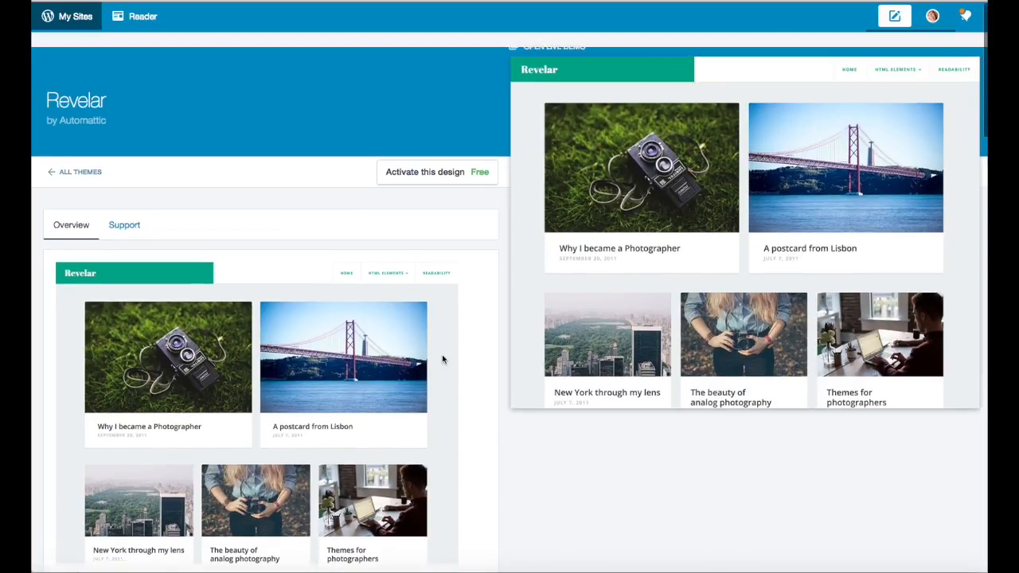
Read through Revelar's sections on featured images, overhanging images, widgets and the custom menu.
scroll(443, 359, down, 7)
scroll(442, 359, down, 13)
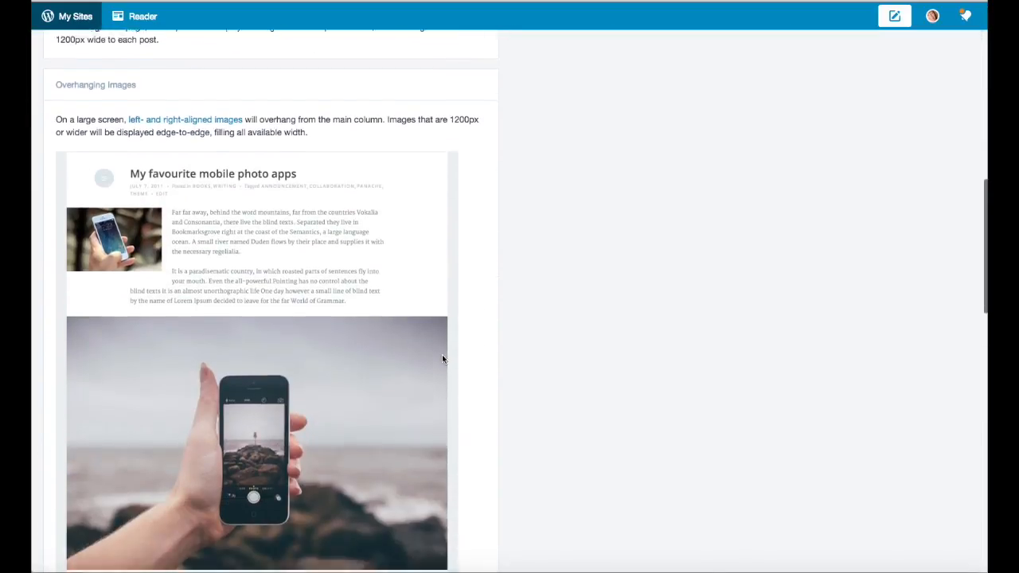
scroll(442, 359, down, 3)
scroll(442, 359, up, 8)
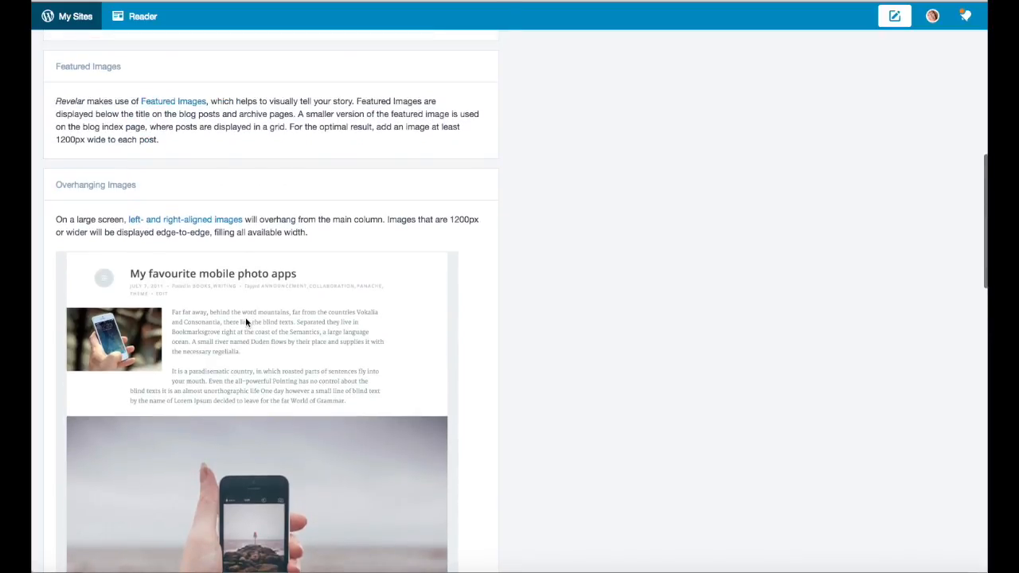
scroll(245, 322, down, 1)
scroll(245, 323, down, 16)
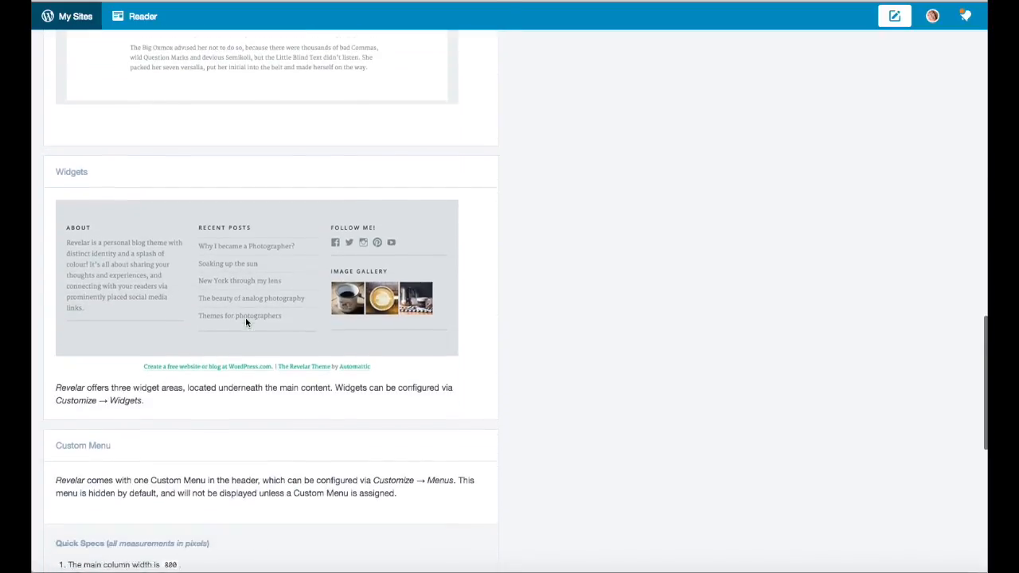
scroll(350, 263, up, 20)
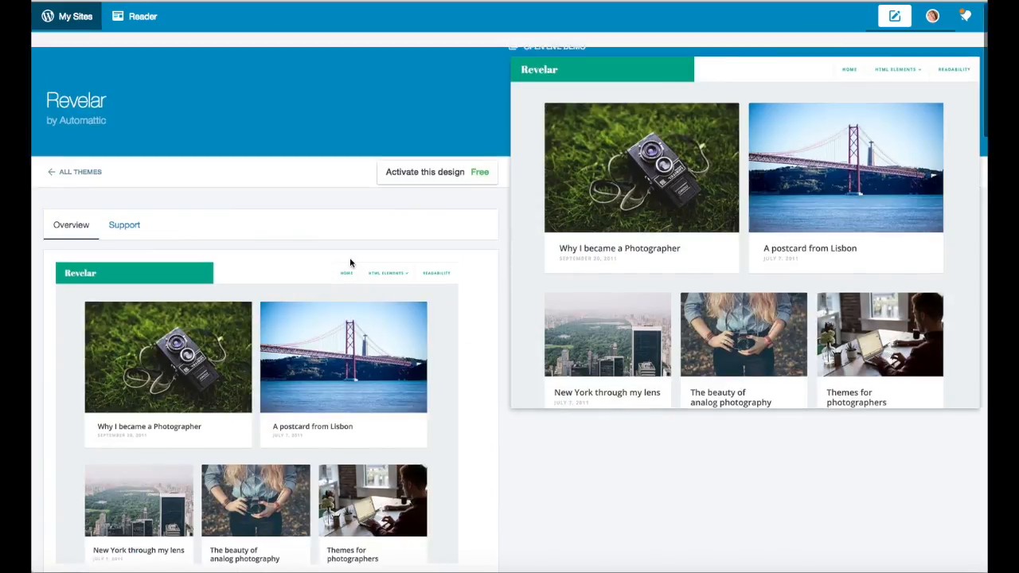
Activate the free Revelar design and visit the site to check the home page's content and footer categories.
click(420, 176)
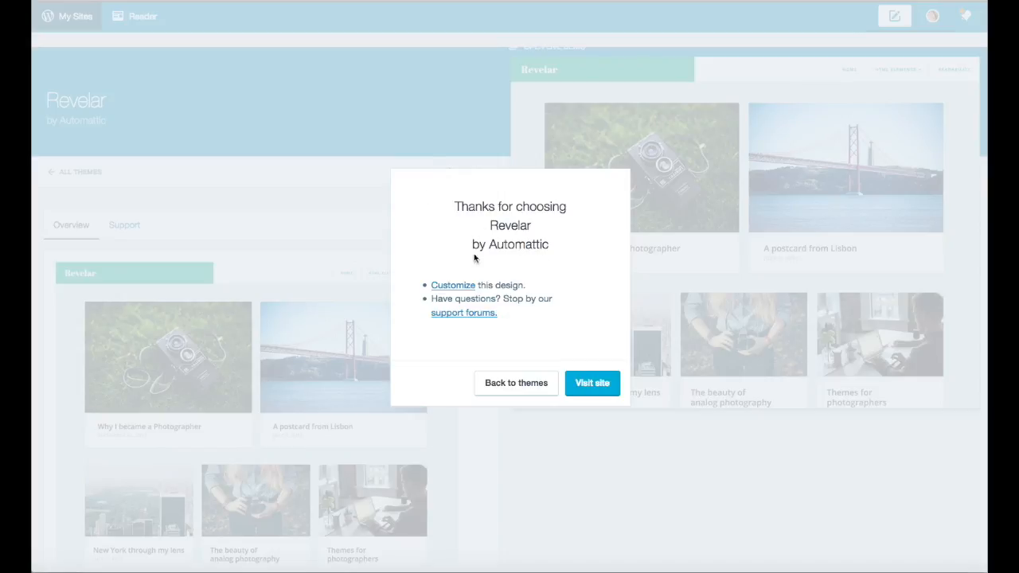
click(593, 383)
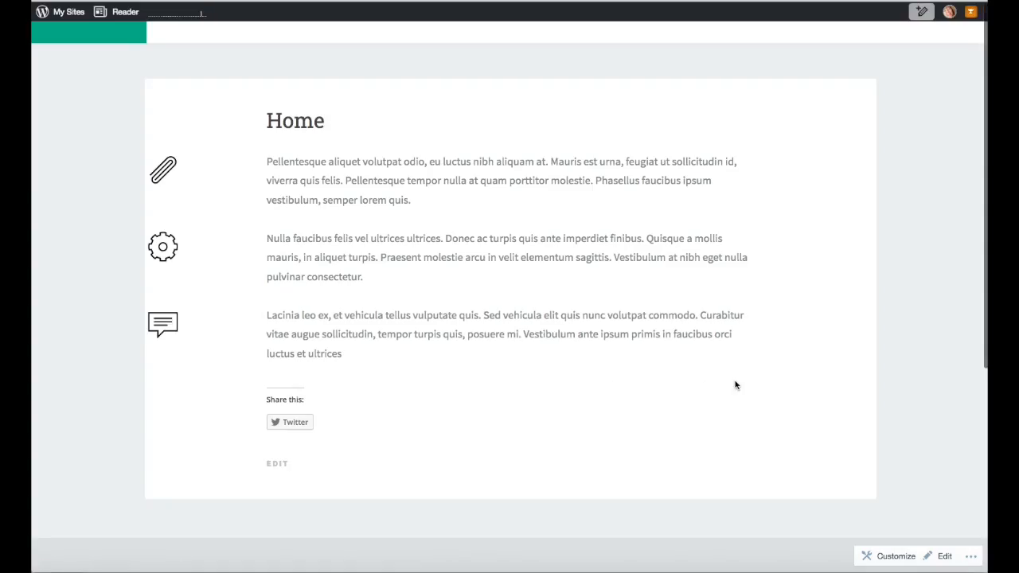
scroll(819, 154, down, 3)
scroll(819, 155, up, 5)
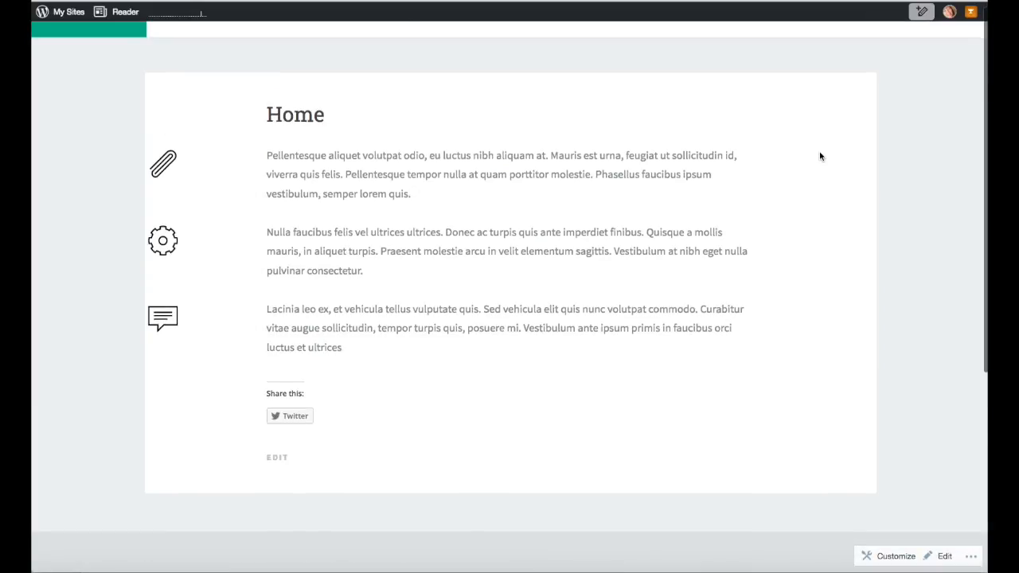
scroll(820, 156, down, 8)
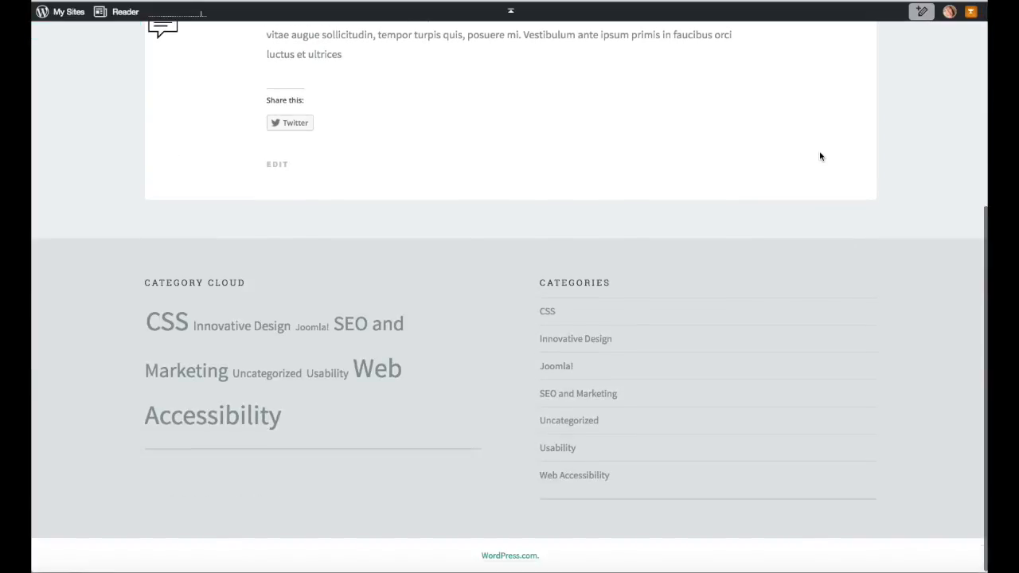
scroll(820, 156, up, 5)
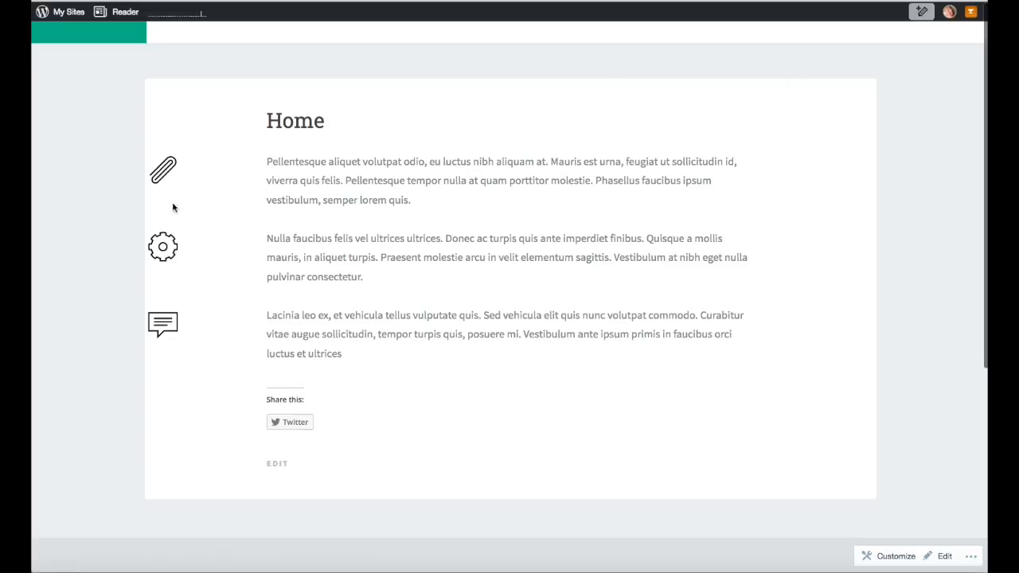
scroll(488, 238, down, 5)
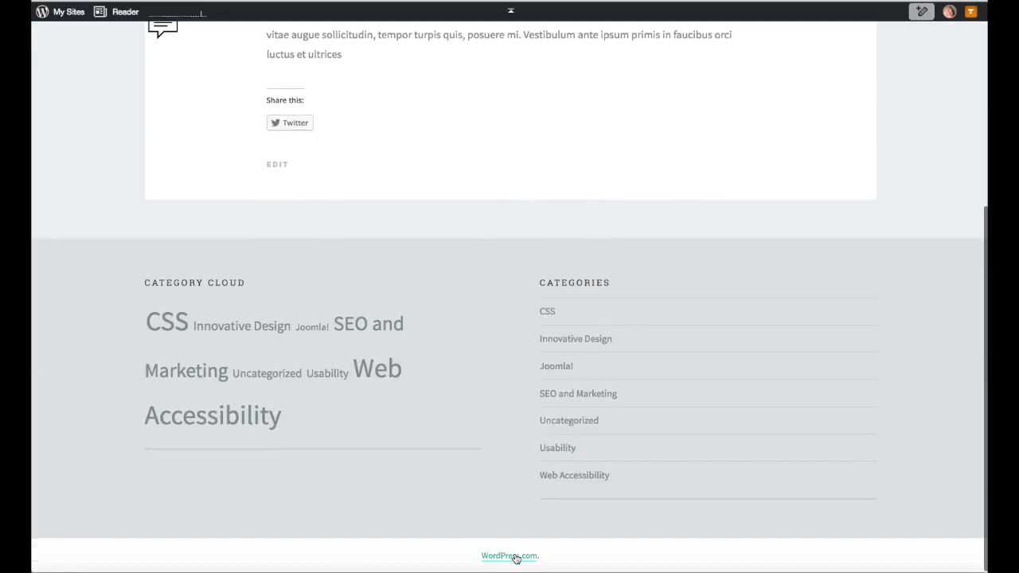
Open the site's WP Admin dashboard and look over its overview boxes and administration sections.
scroll(442, 280, up, 5)
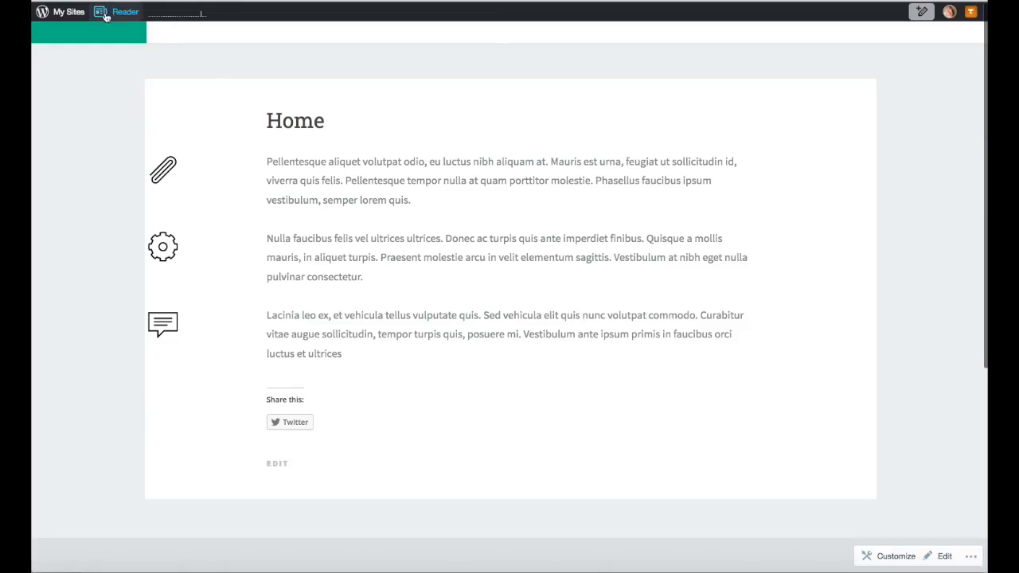
click(67, 13)
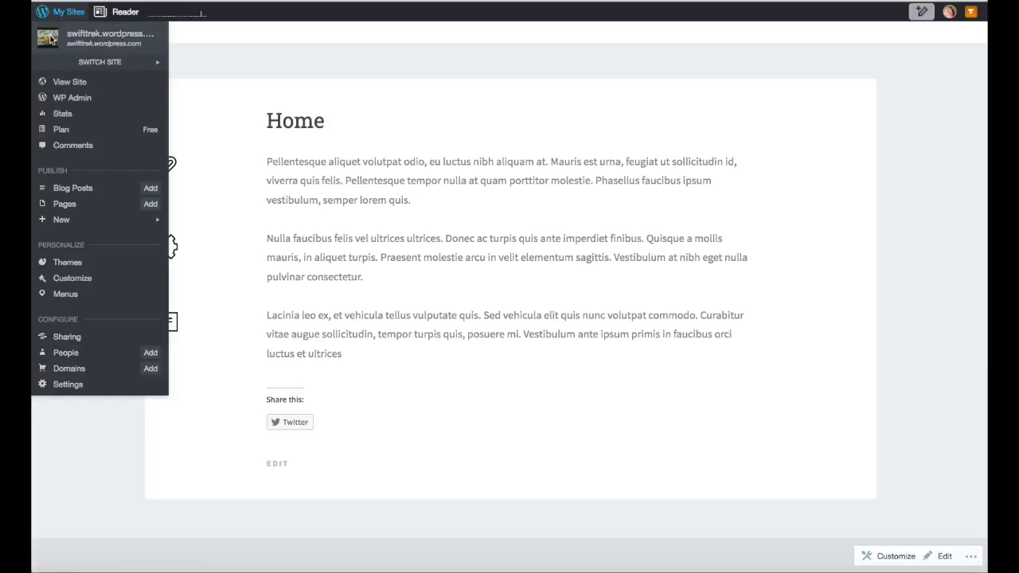
click(81, 99)
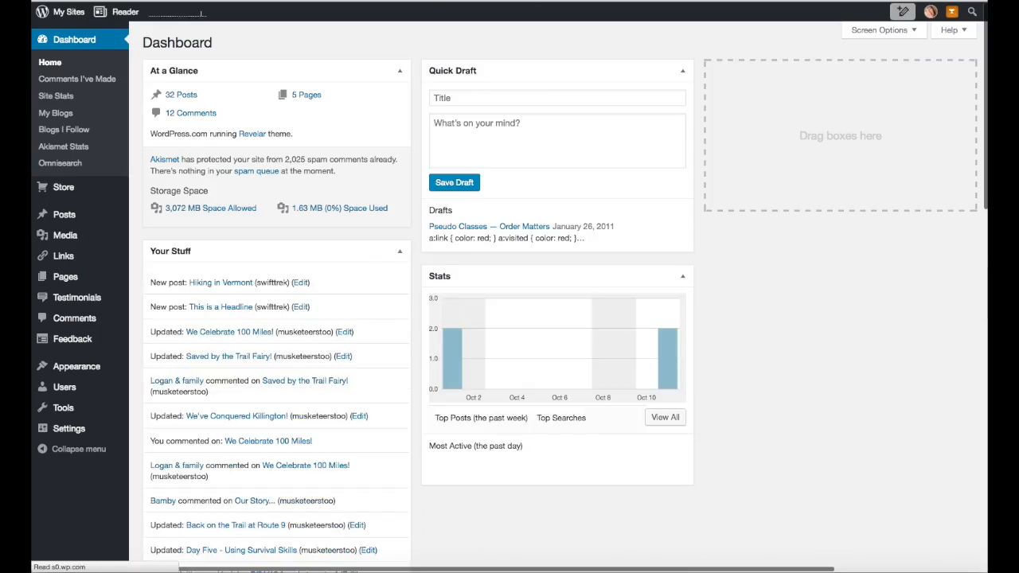
click(72, 41)
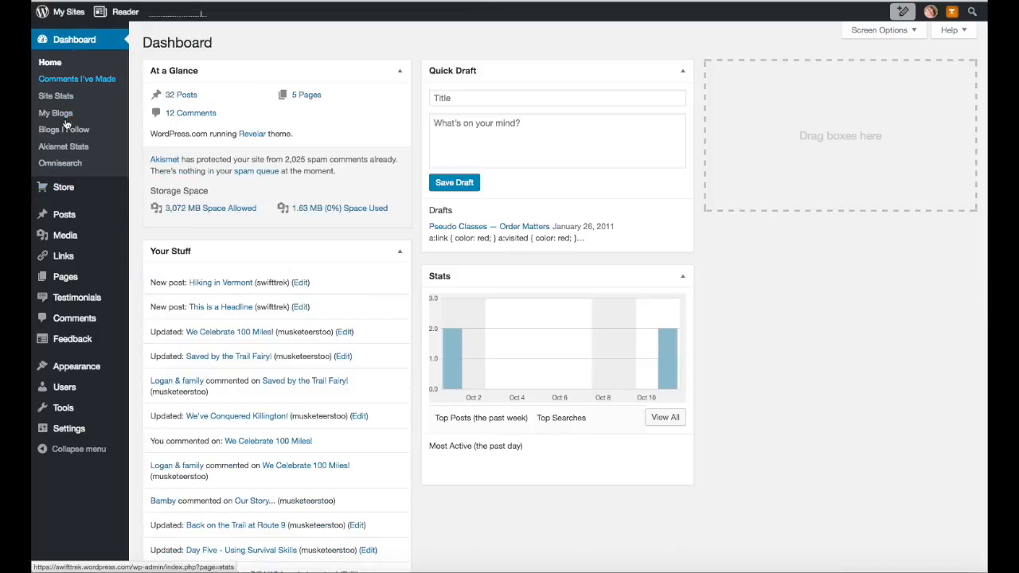
mouse_move(102, 249)
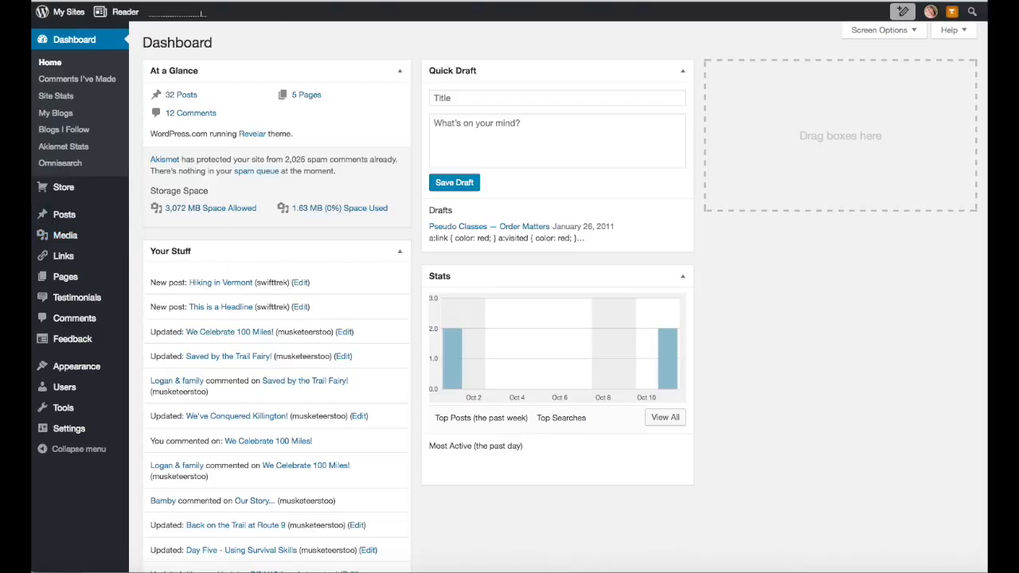
Go through the Reader back to the site's management page, inspect Revelar's Site Identity options in the Customizer, and close it.
click(125, 13)
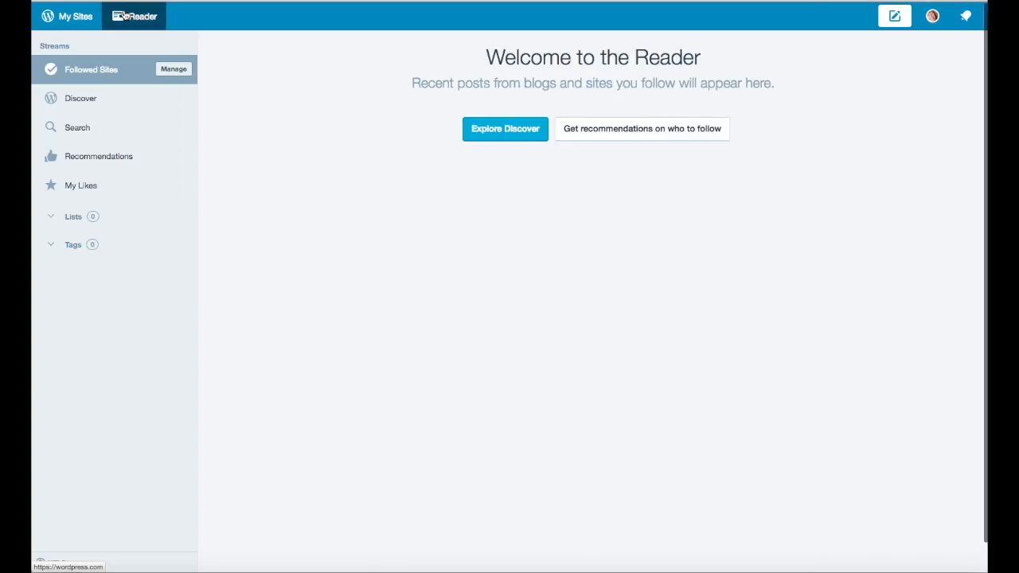
click(75, 17)
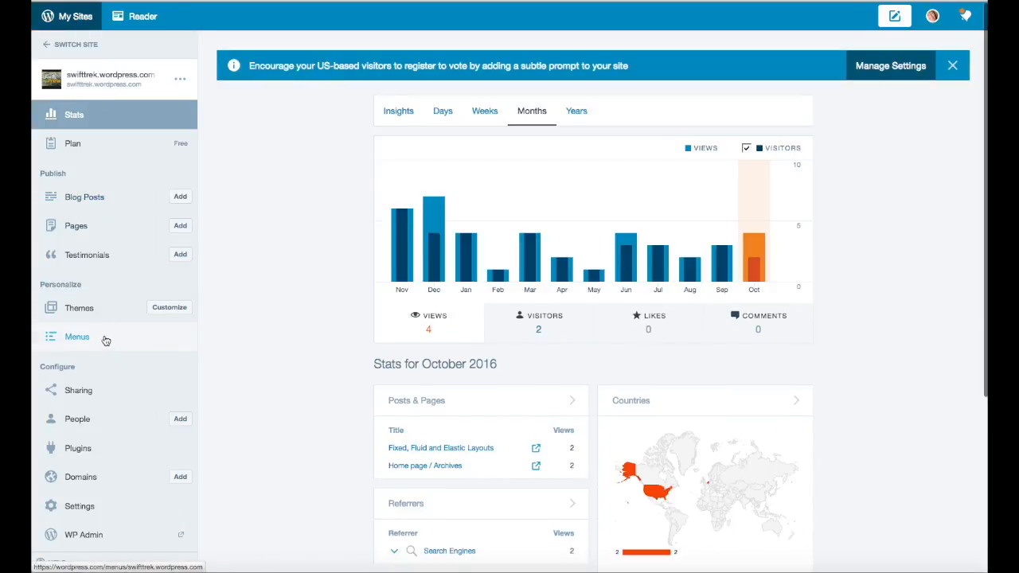
click(169, 307)
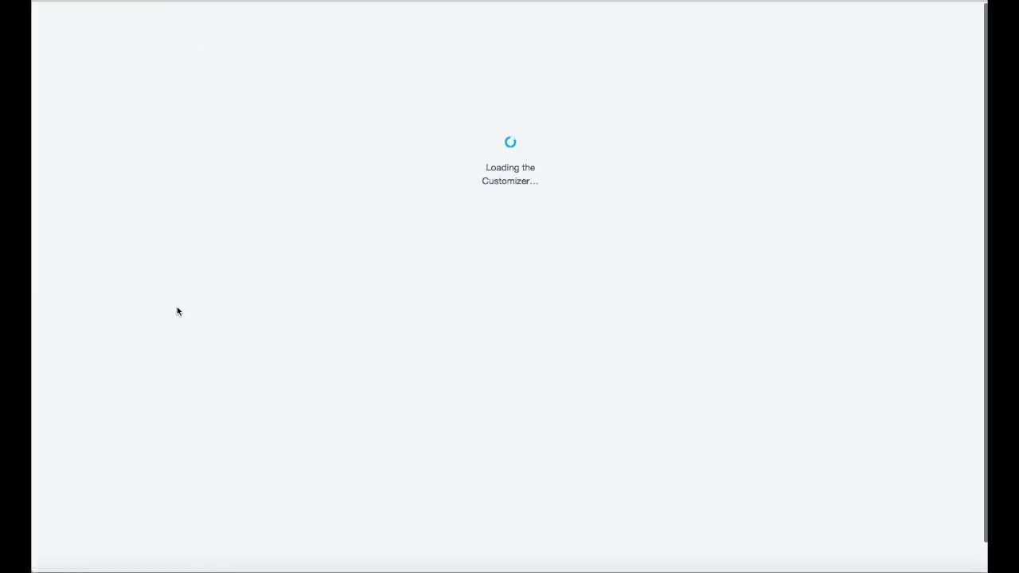
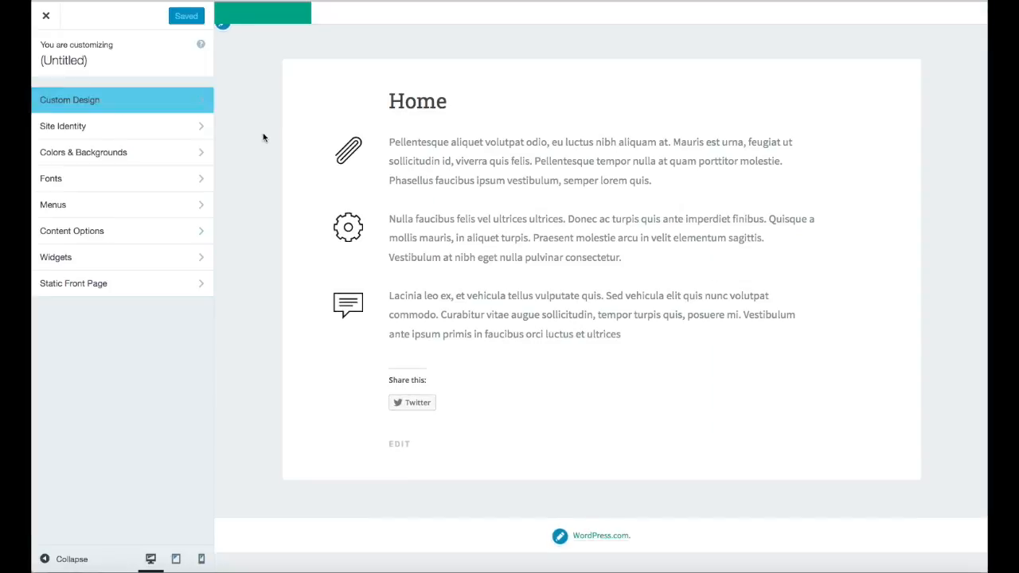
click(199, 129)
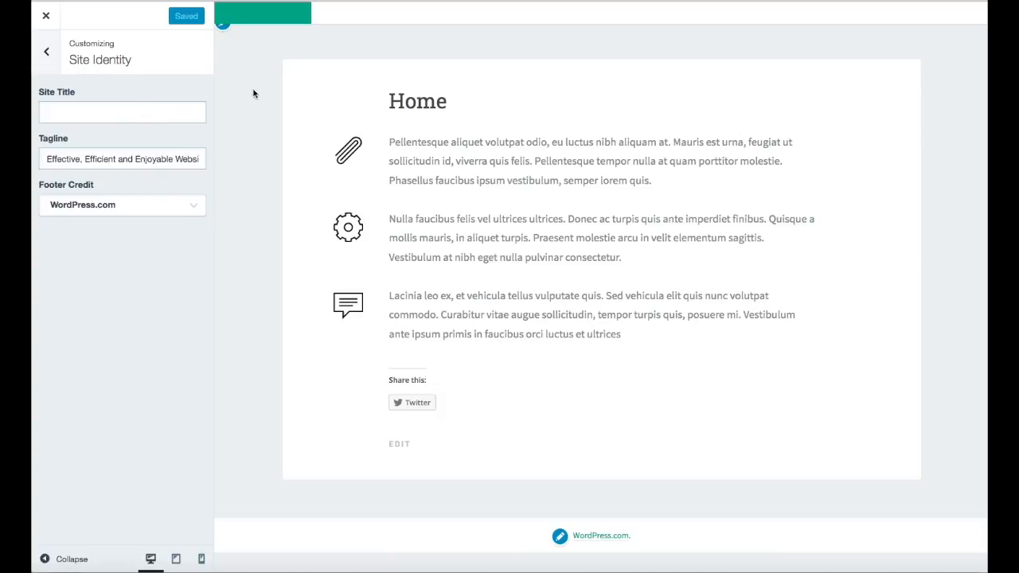
click(47, 55)
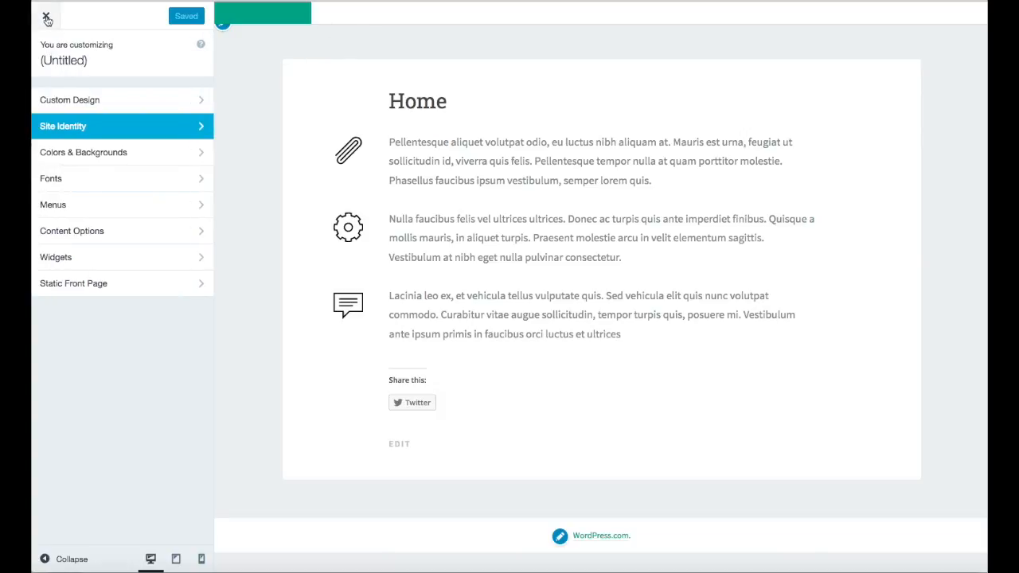
click(47, 18)
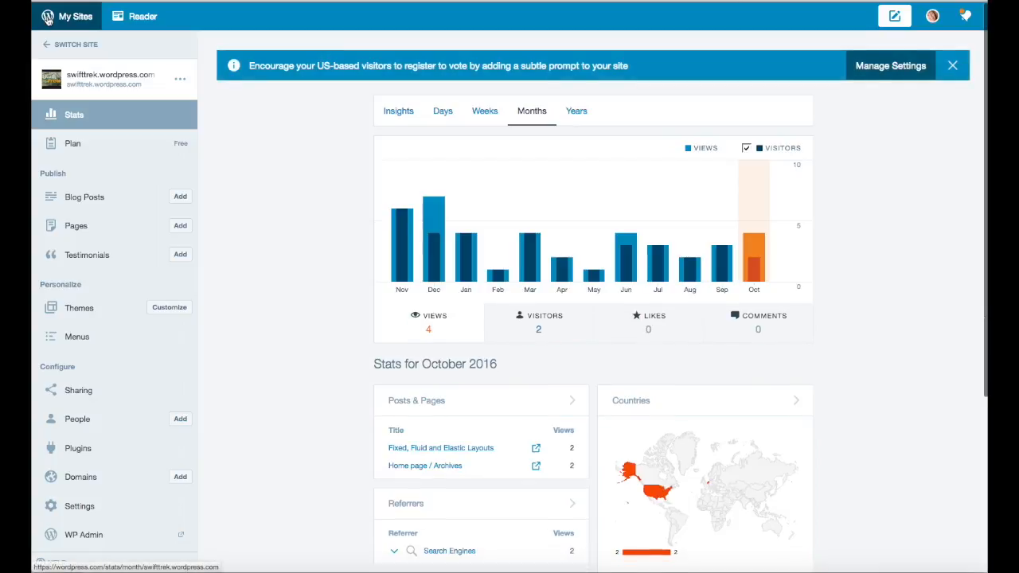
Browse the site's theme list and filter it to show only free themes.
click(78, 309)
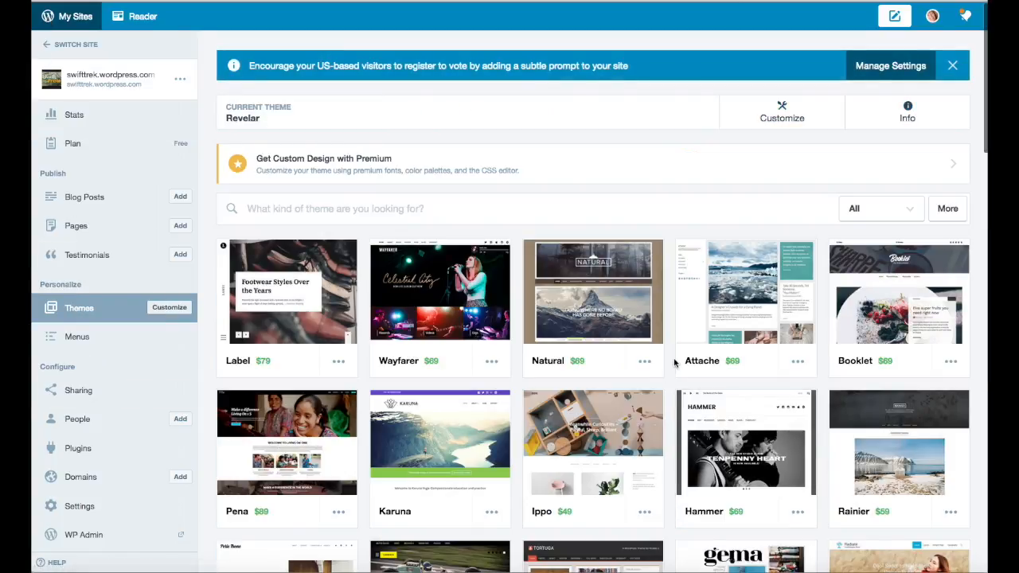
scroll(672, 365, down, 1)
scroll(675, 362, down, 2)
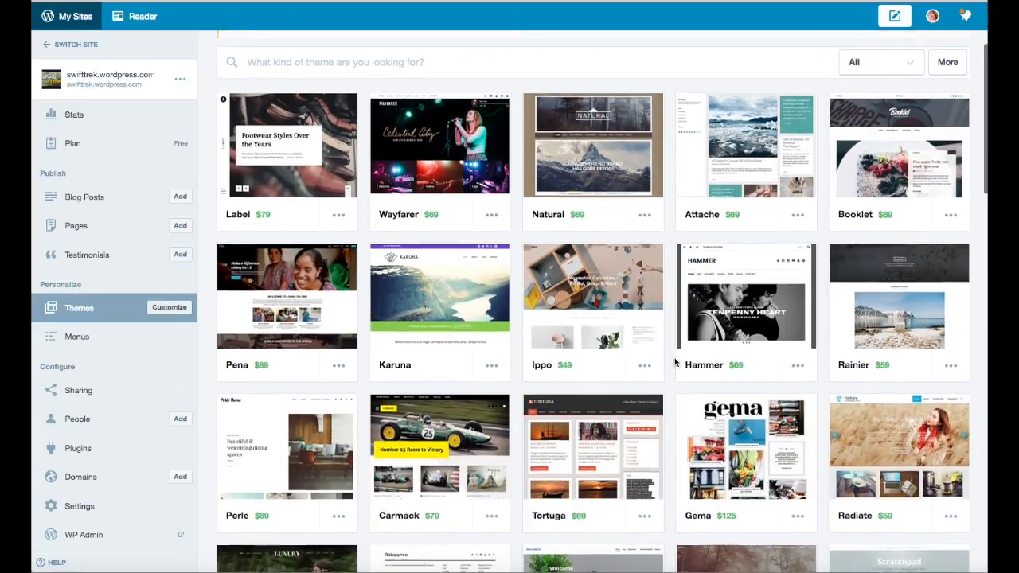
scroll(675, 362, down, 2)
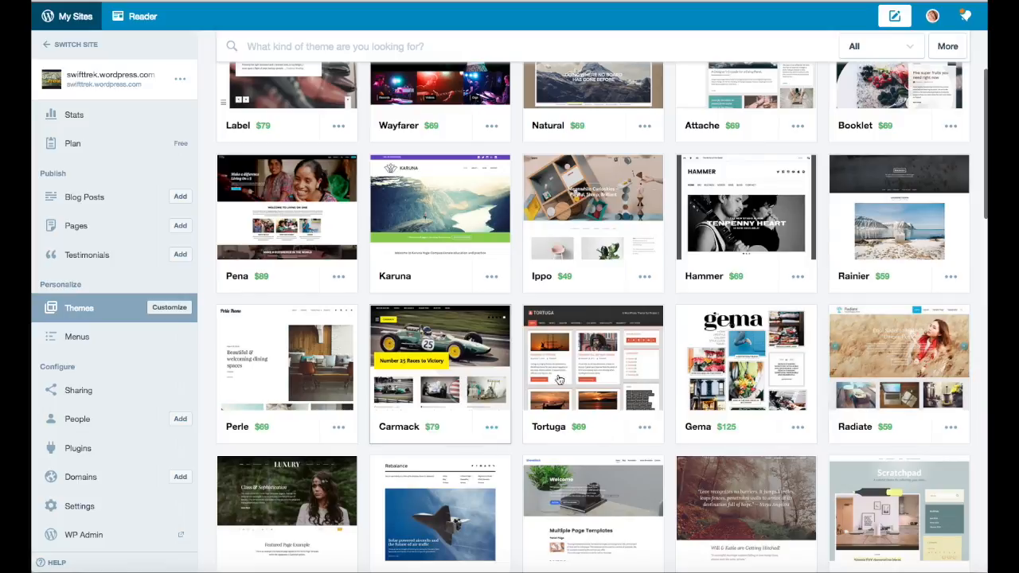
click(912, 49)
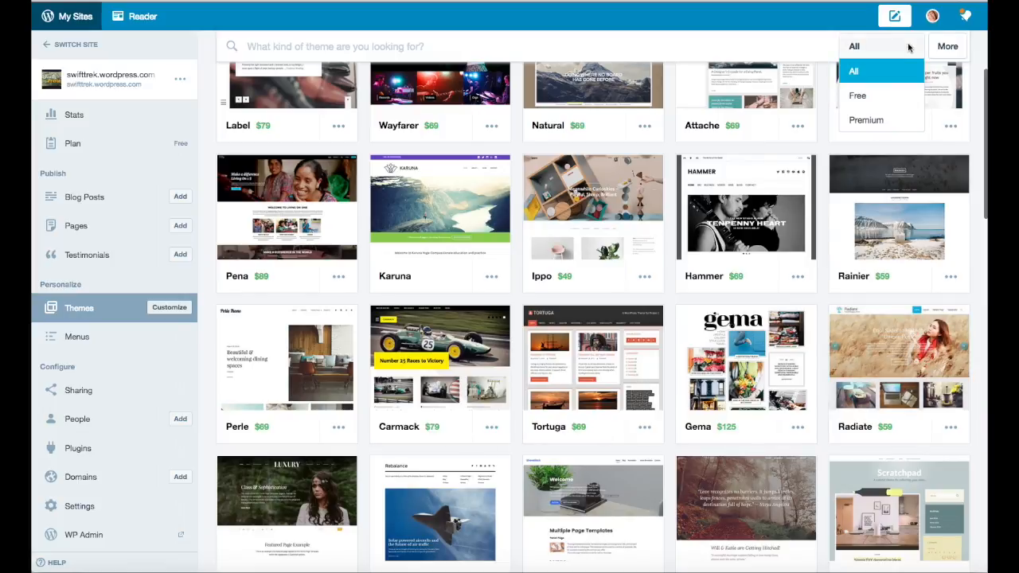
click(857, 96)
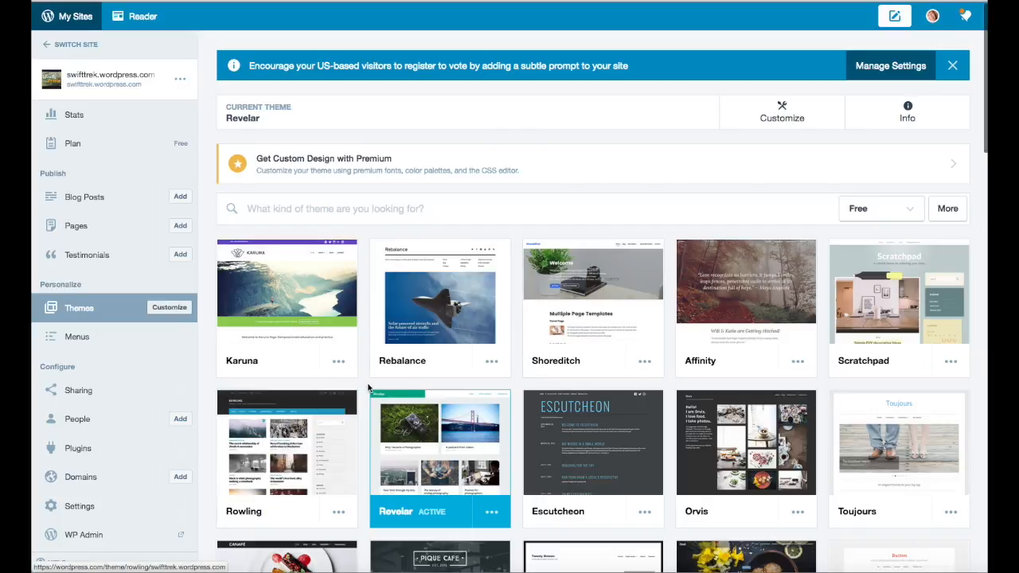
Open the details of the free Toujours theme and activate its design.
scroll(334, 318, down, 1)
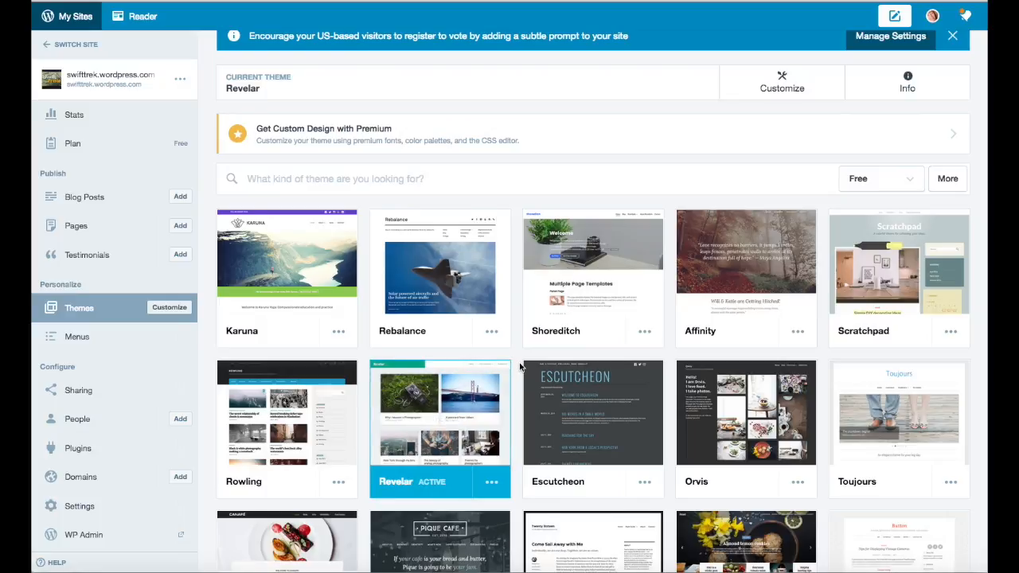
scroll(520, 366, down, 3)
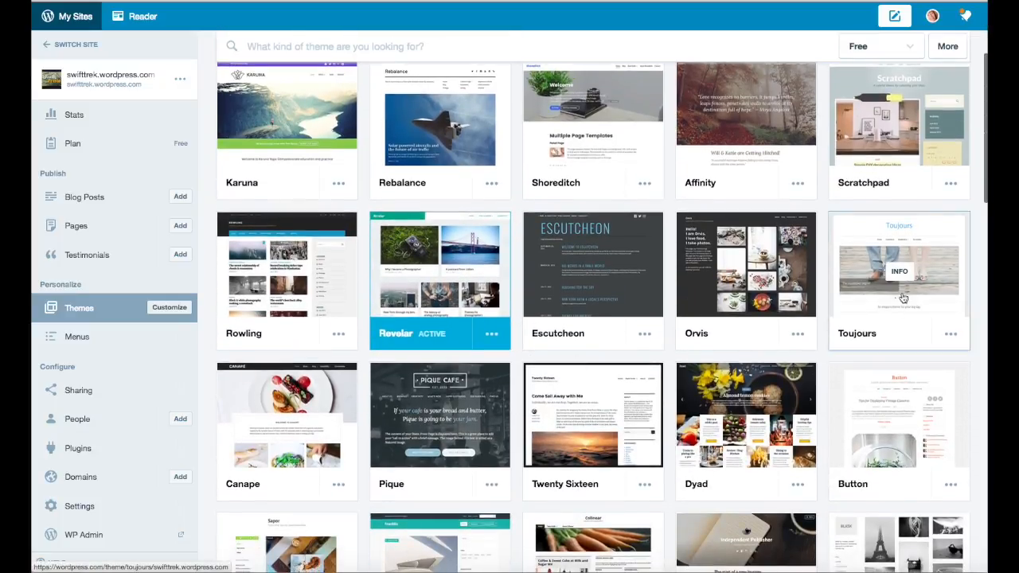
click(902, 298)
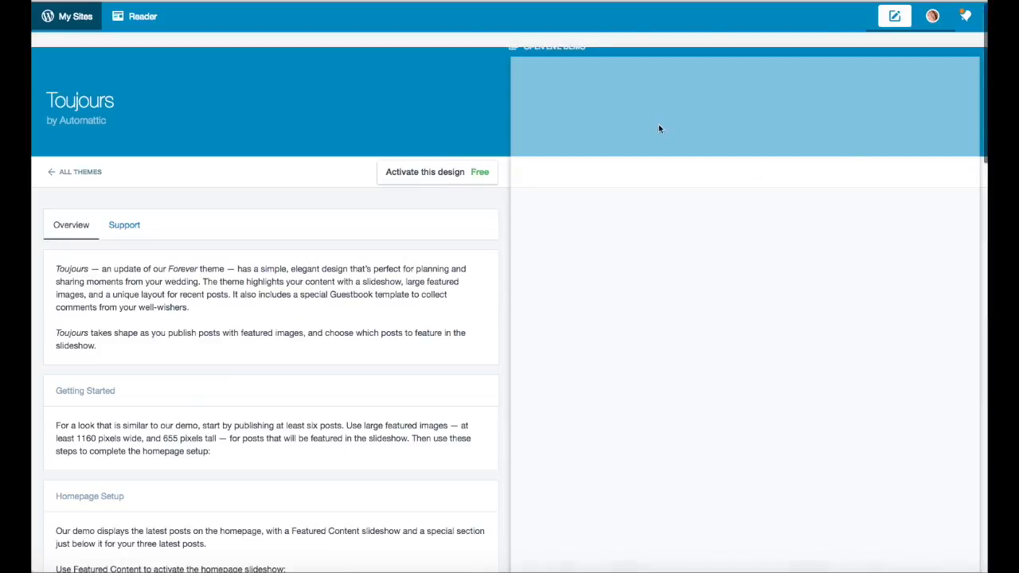
click(454, 173)
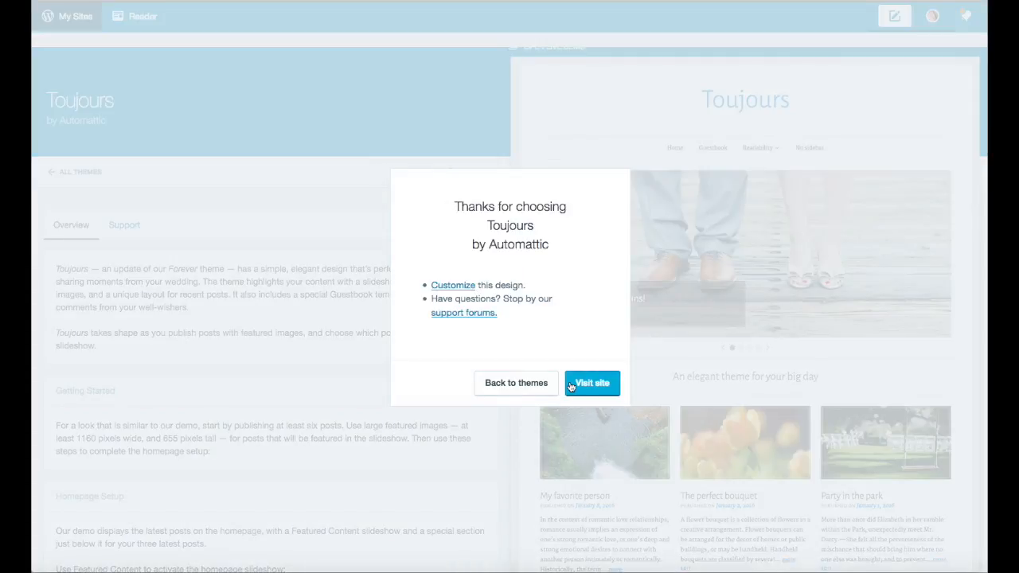
Open the Customizer for Toujours, look at the Custom Design information and return to the list of sections.
click(454, 287)
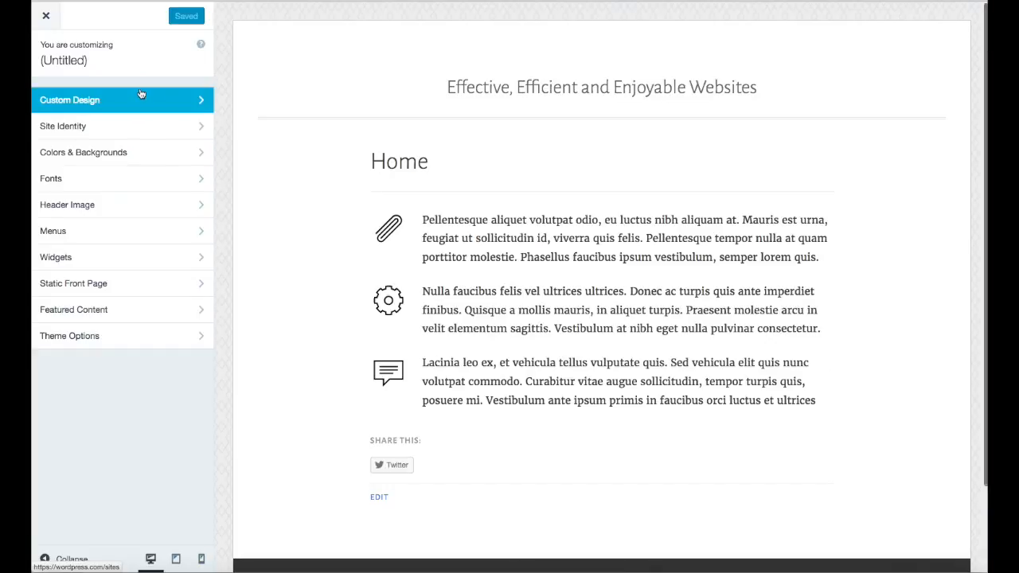
click(190, 101)
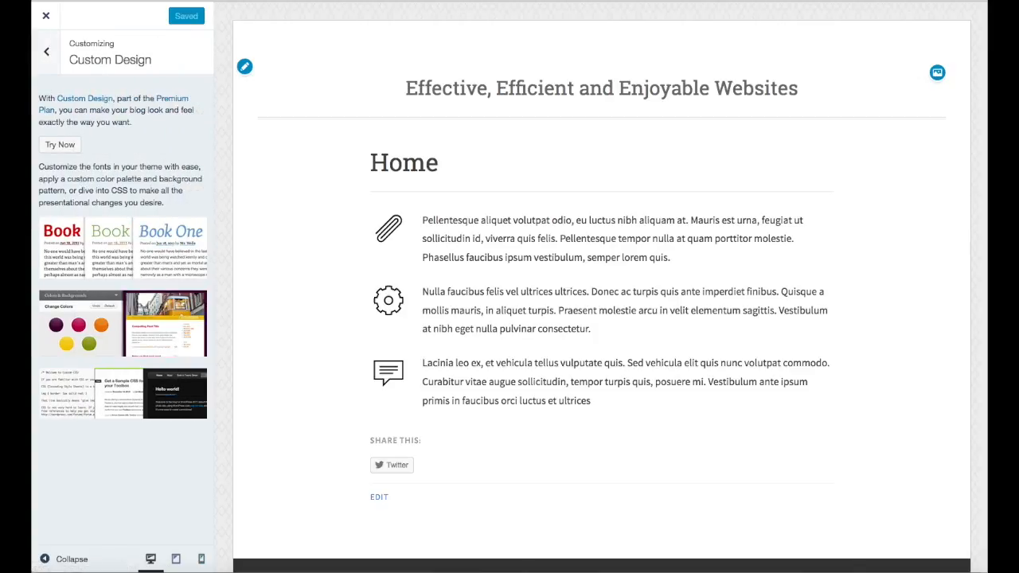
click(46, 50)
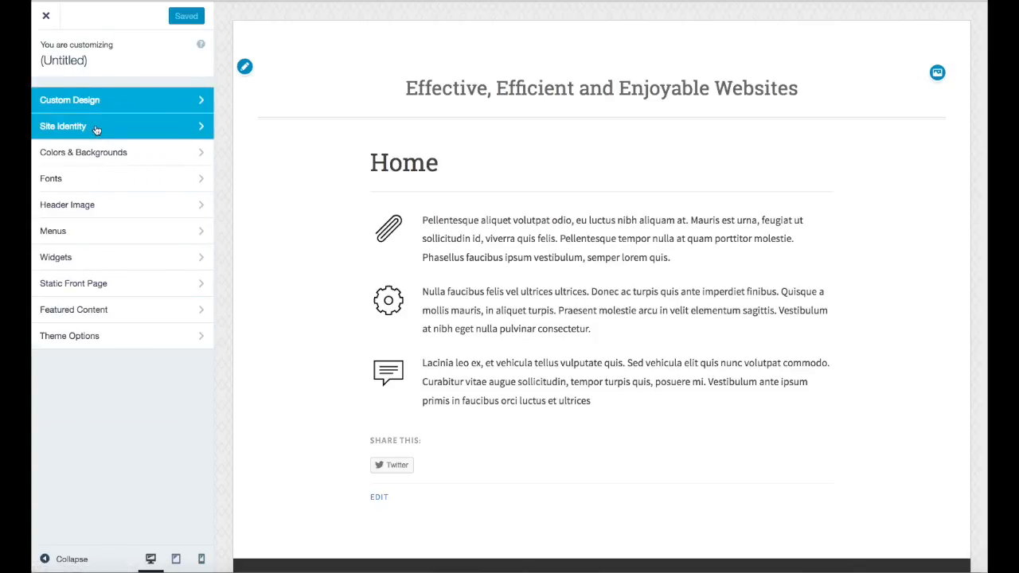
Set the cropped Swift Trek Media image from the media library as the site logo, publish the change and visit the site.
click(96, 127)
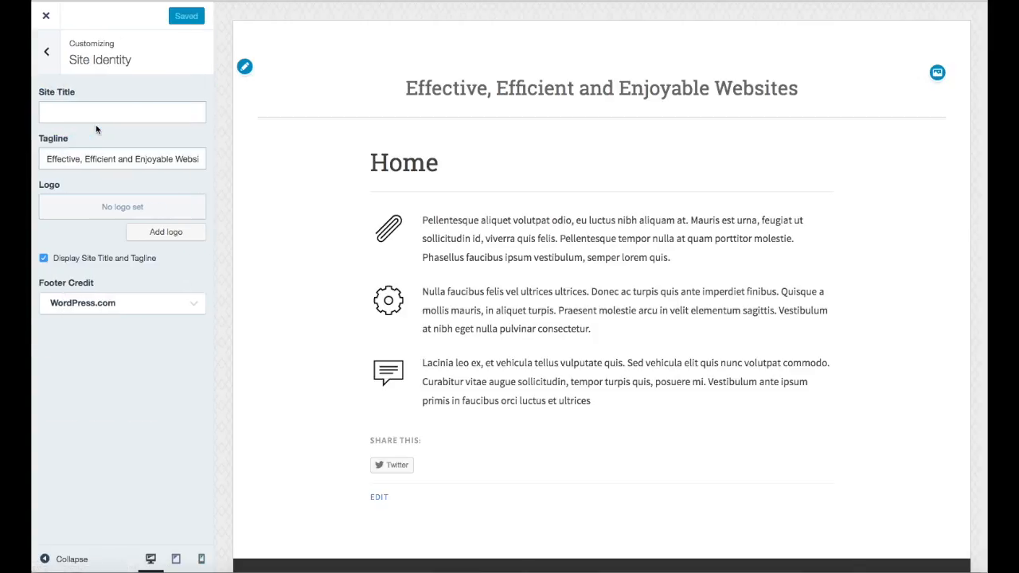
click(171, 232)
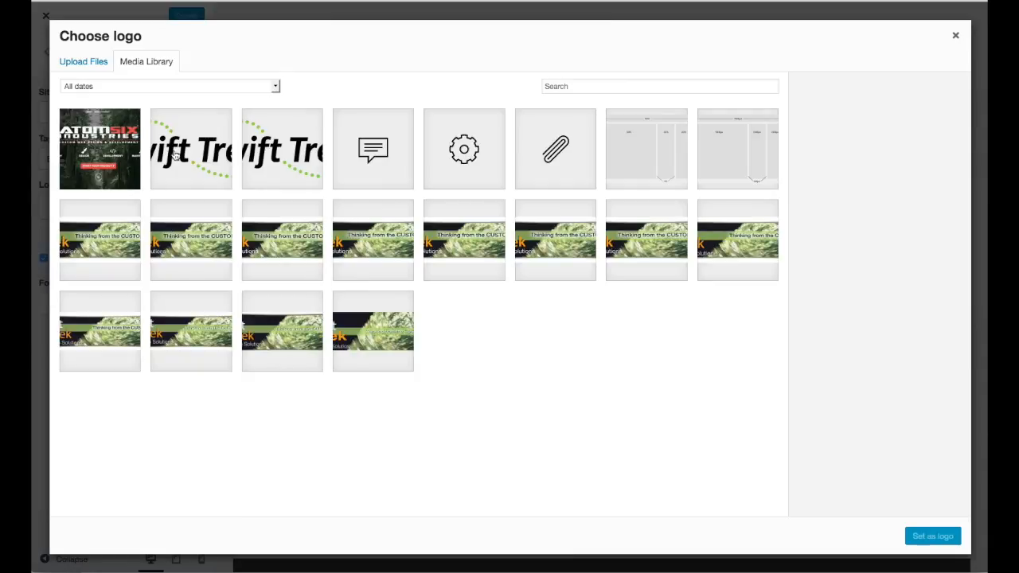
click(209, 160)
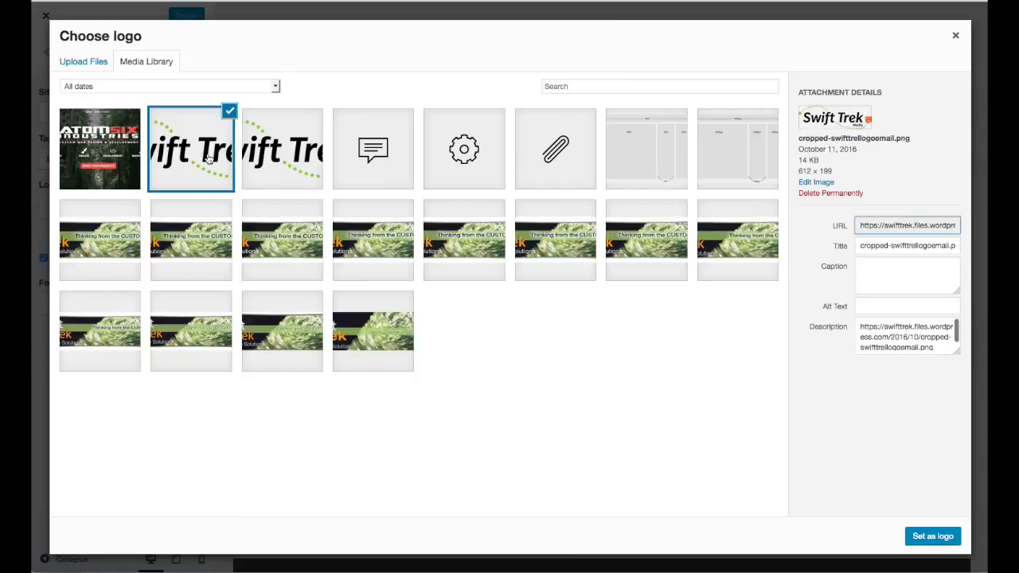
click(933, 536)
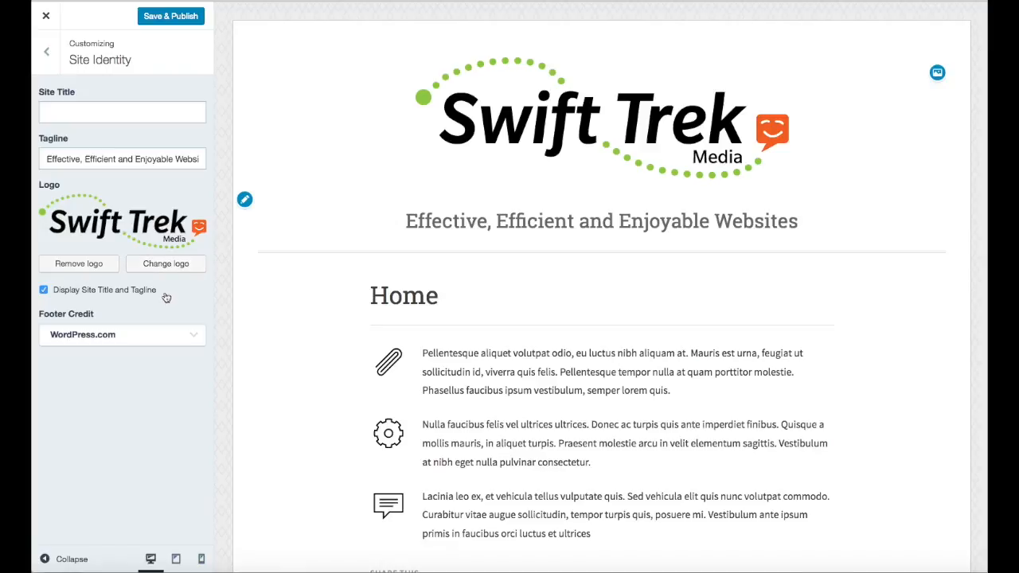
click(163, 16)
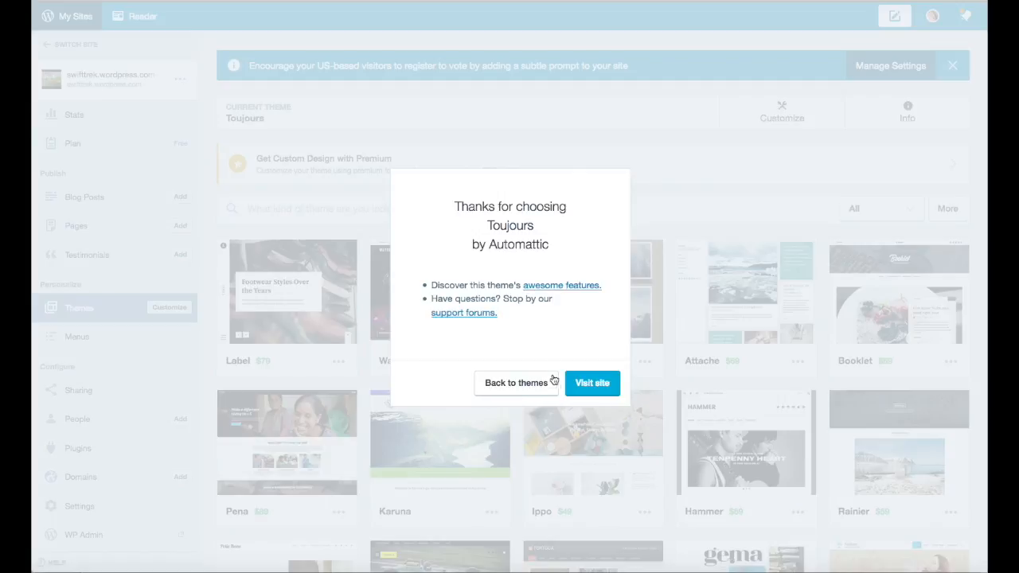
click(585, 385)
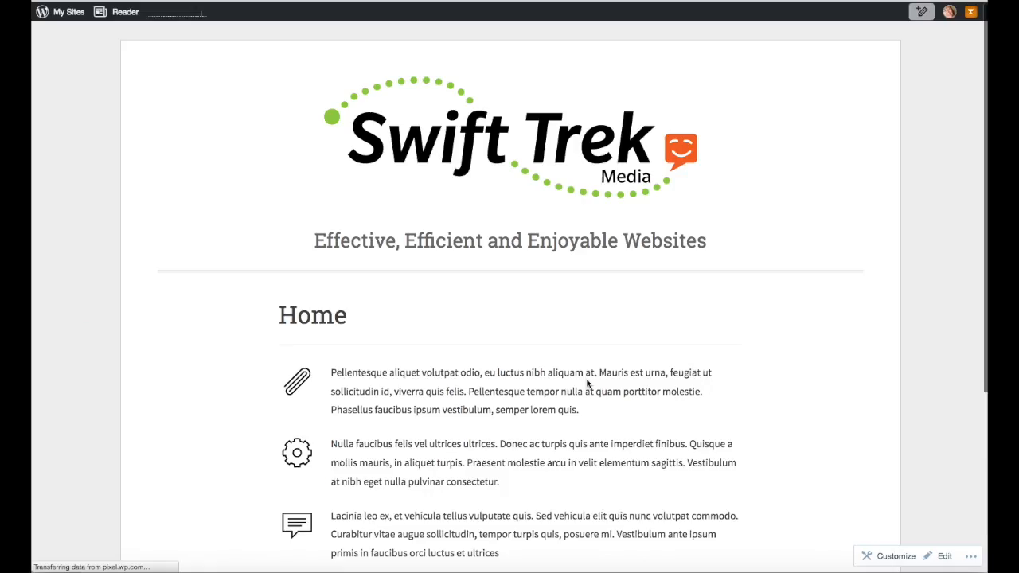
Reopen the Customizer from the site's management page, review the Site Identity settings and open the Colors & Backgrounds options.
mouse_move(68, 12)
click(67, 12)
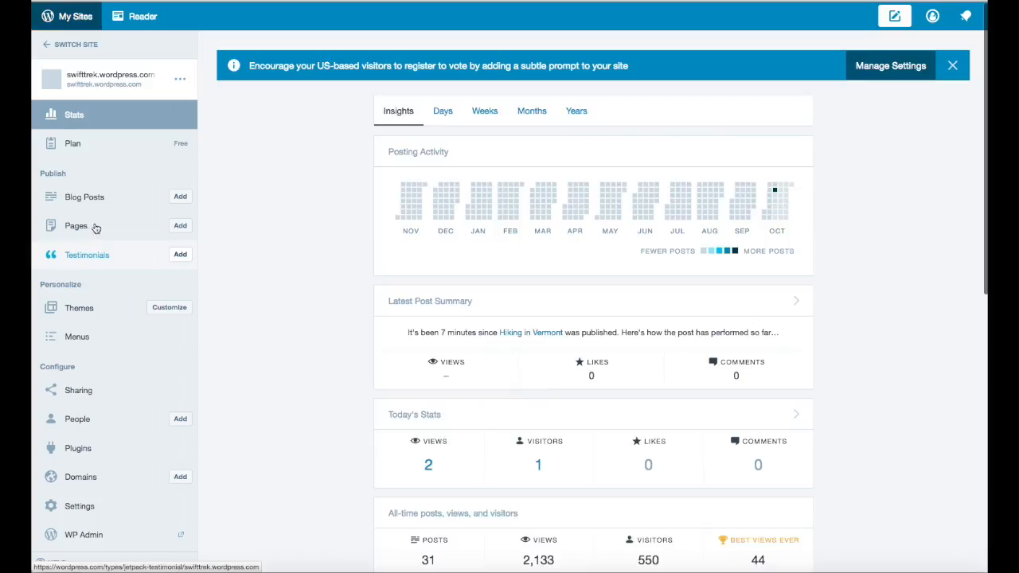
click(169, 311)
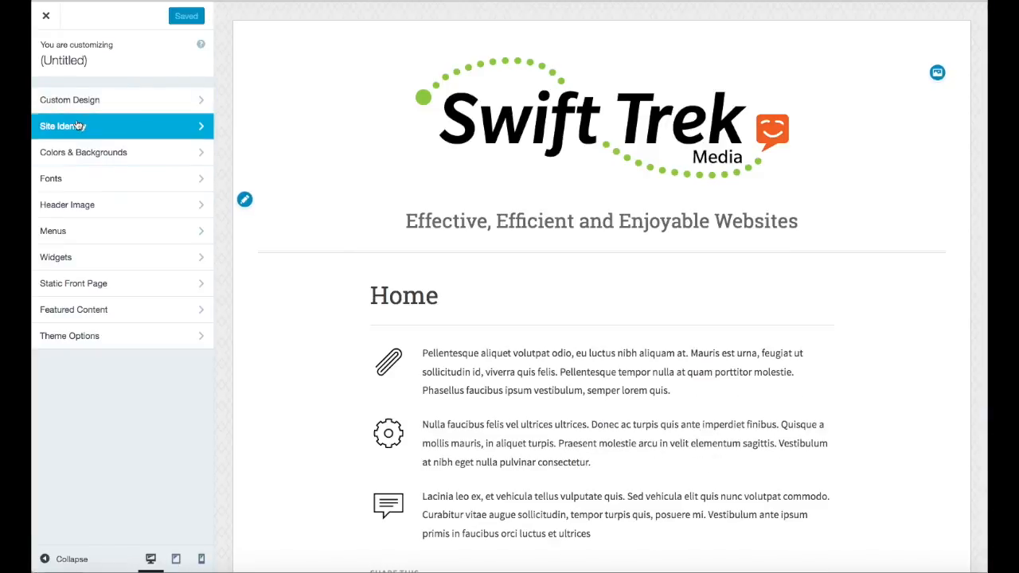
click(202, 127)
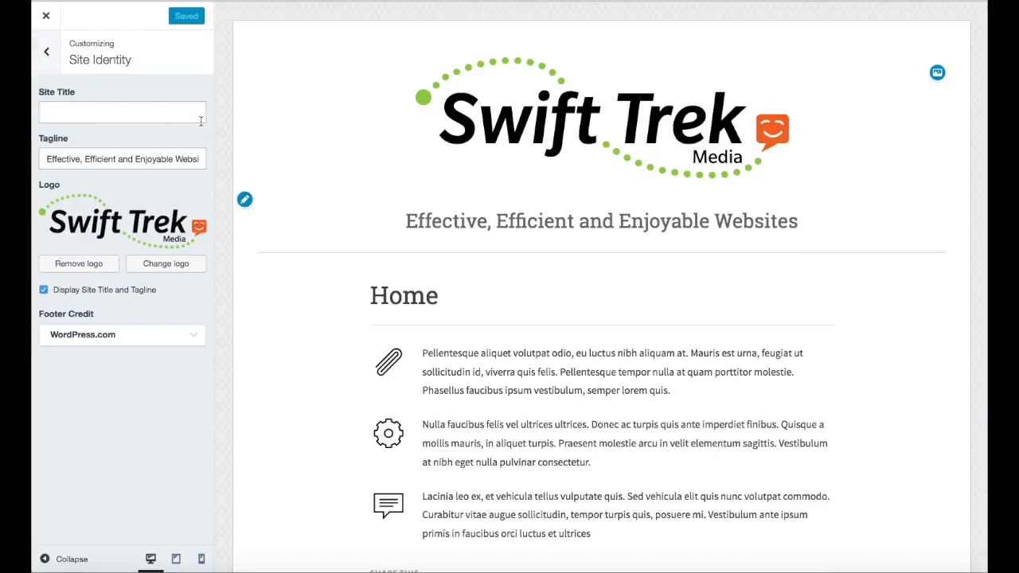
click(46, 51)
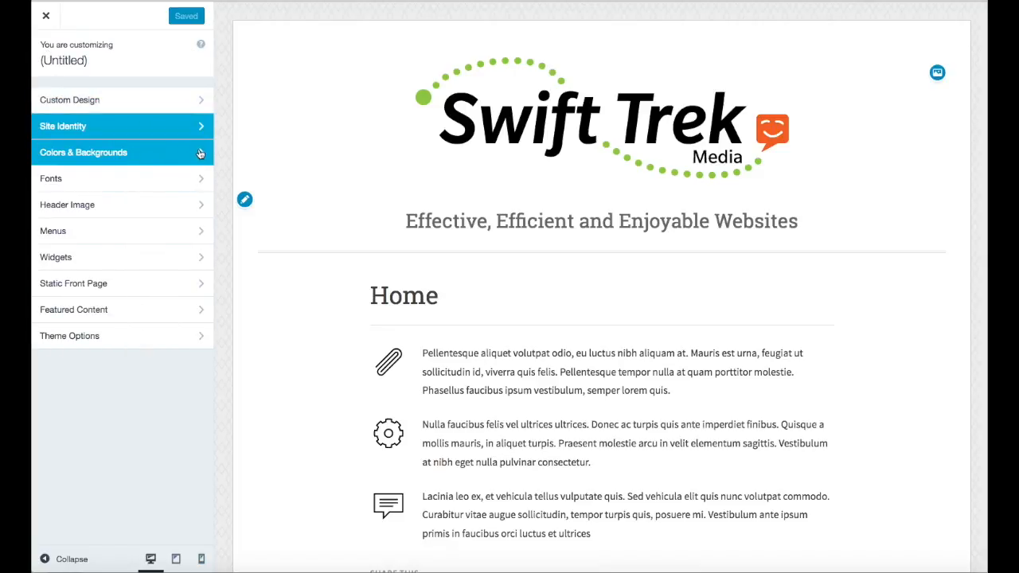
click(201, 153)
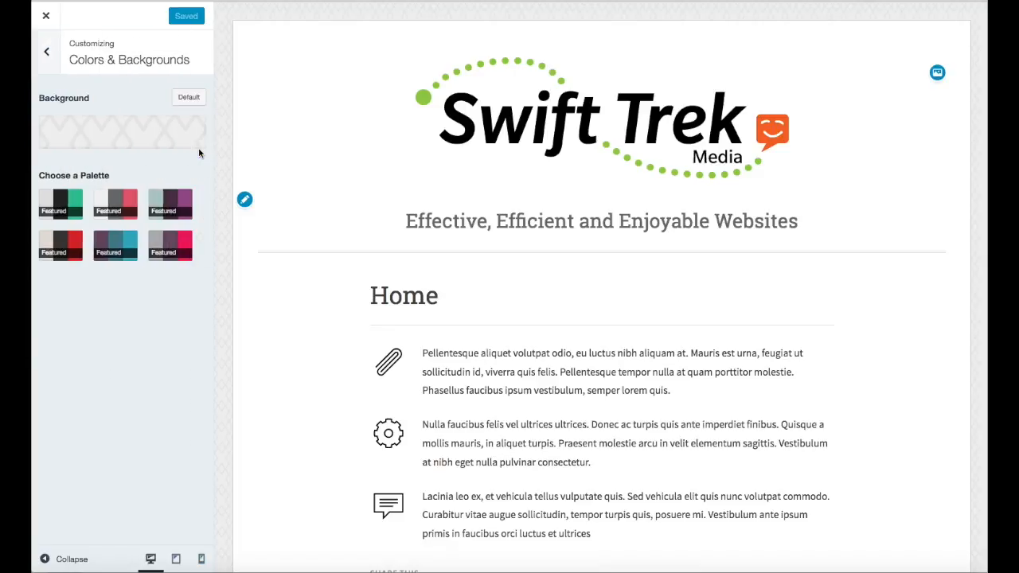
Review the Static Front Page settings alongside the Home page preview, and look at the Featured Content options.
click(46, 51)
click(159, 285)
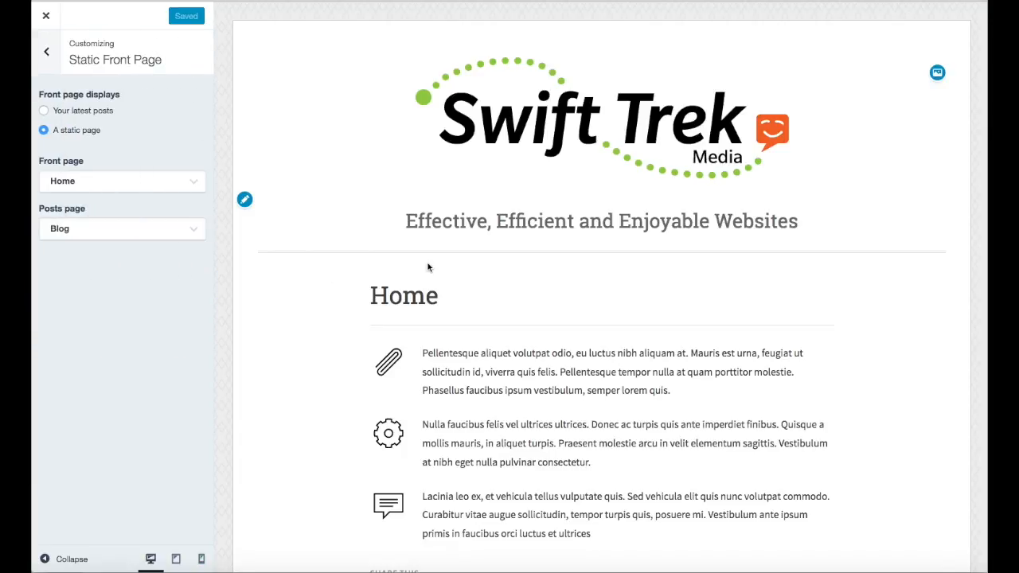
scroll(365, 271, down, 3)
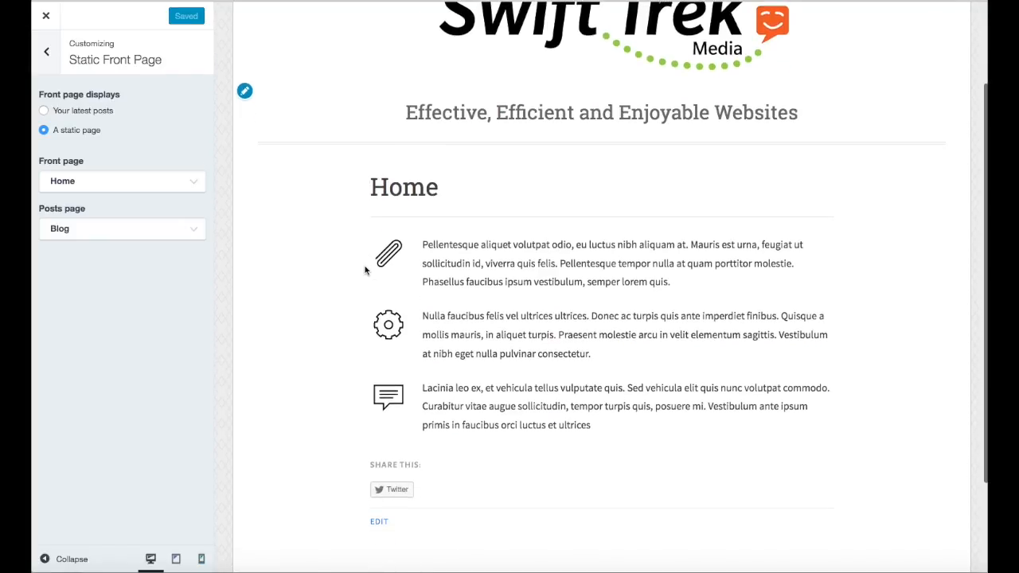
scroll(365, 271, up, 3)
scroll(366, 271, down, 5)
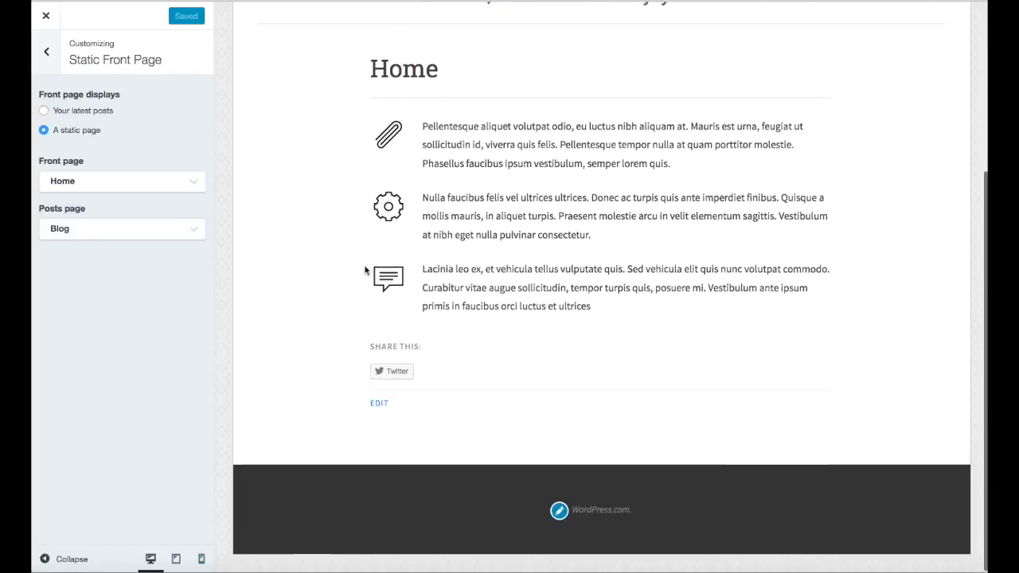
scroll(366, 271, up, 5)
click(49, 54)
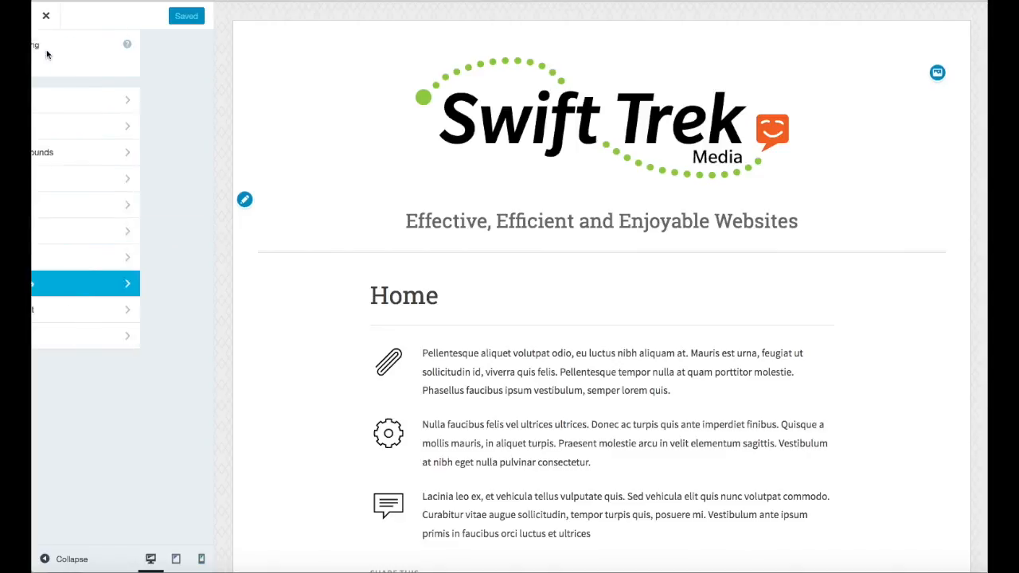
click(92, 313)
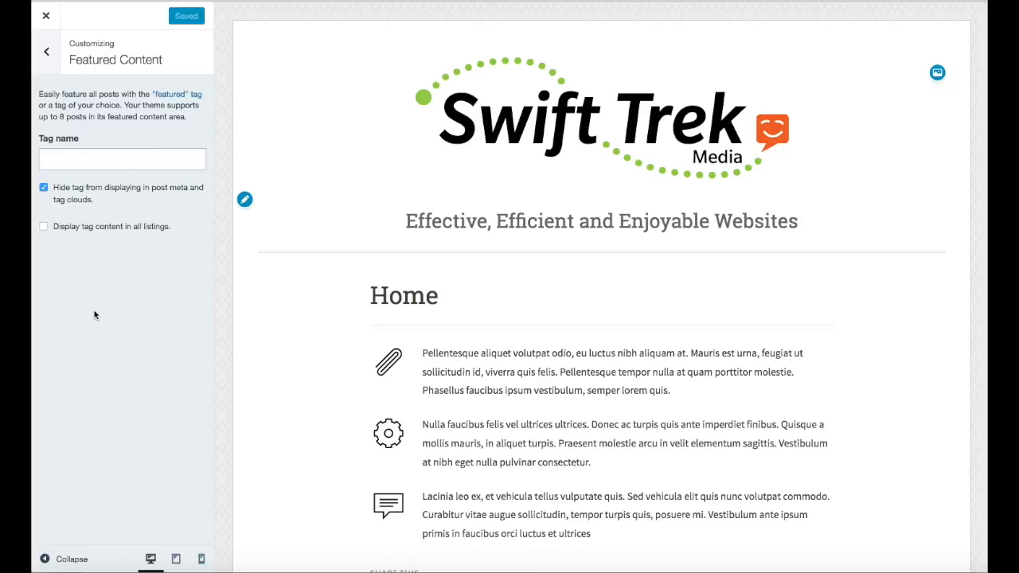
click(46, 52)
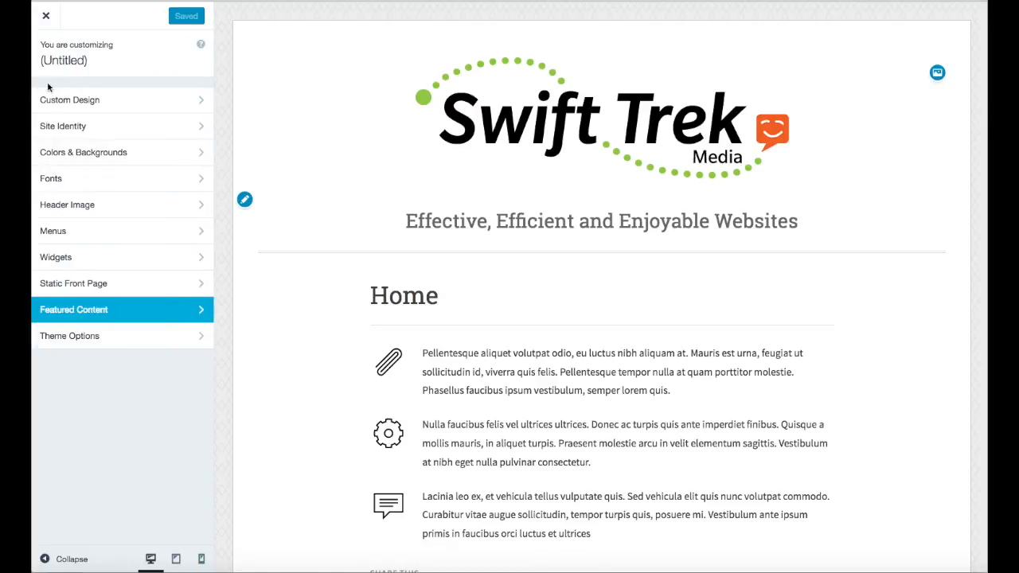
Enable displaying the three most recent posts in a special area above the other posts, and check the Home page preview.
click(77, 340)
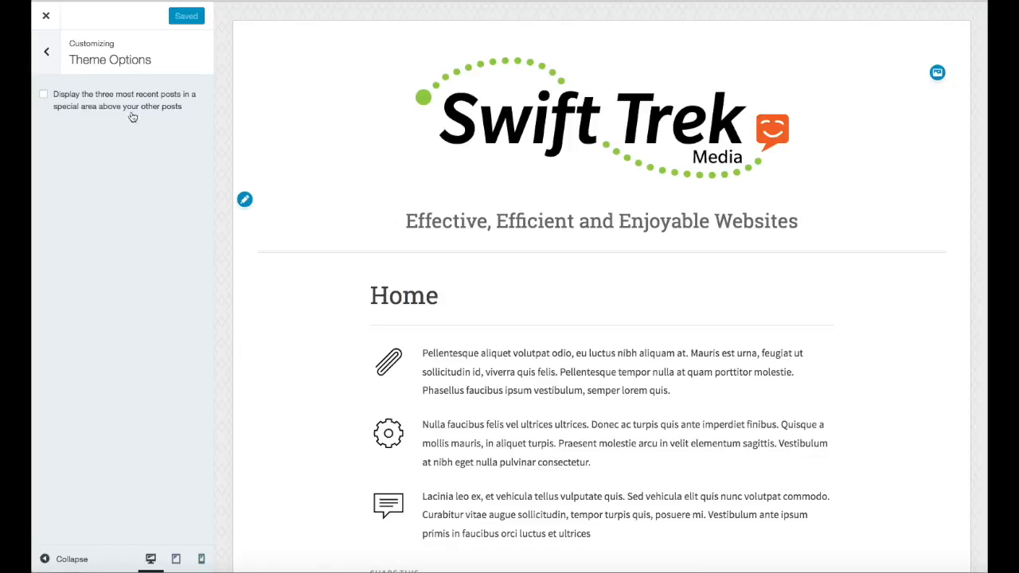
click(44, 94)
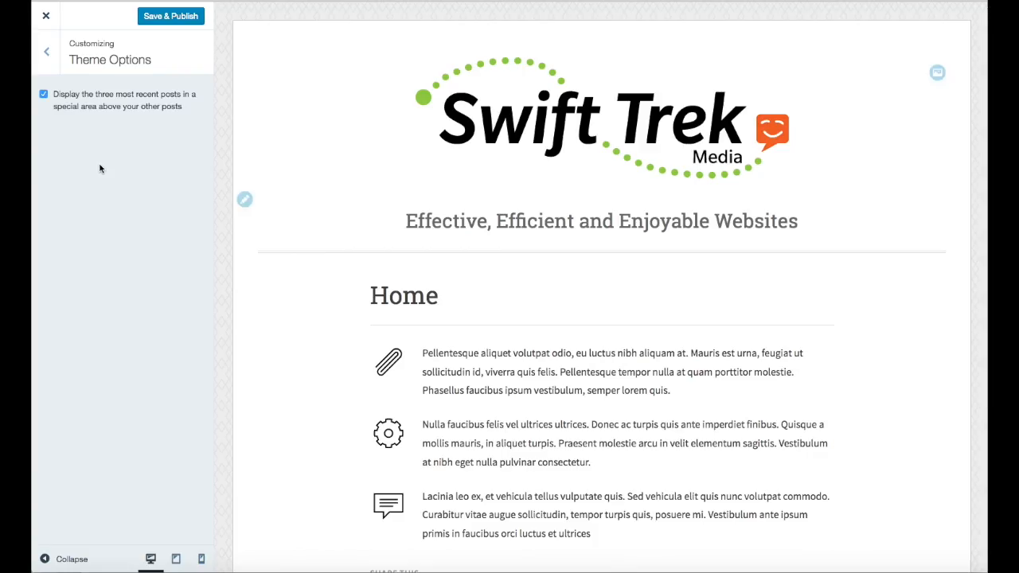
scroll(329, 212, down, 5)
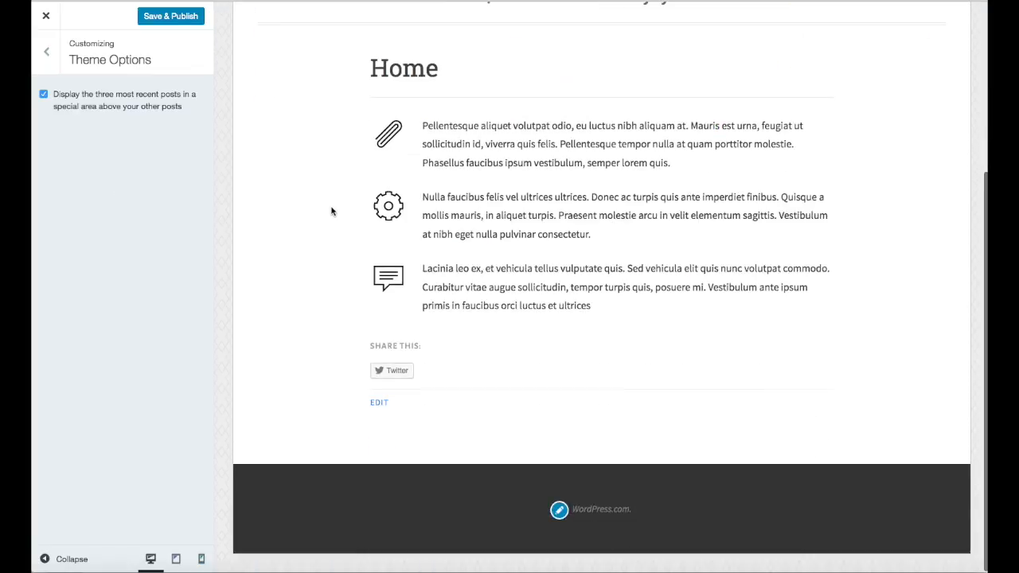
scroll(328, 210, up, 5)
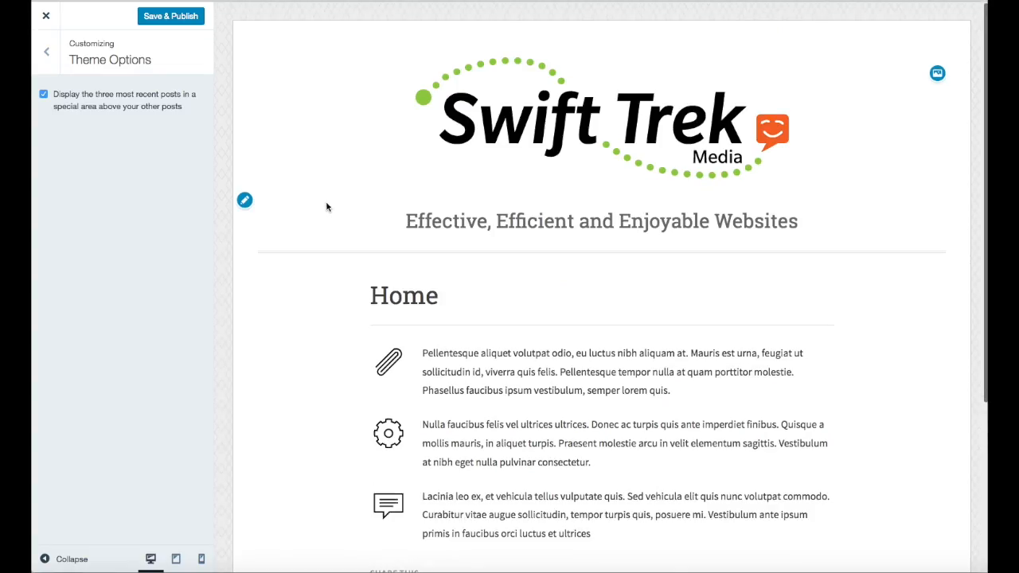
click(46, 52)
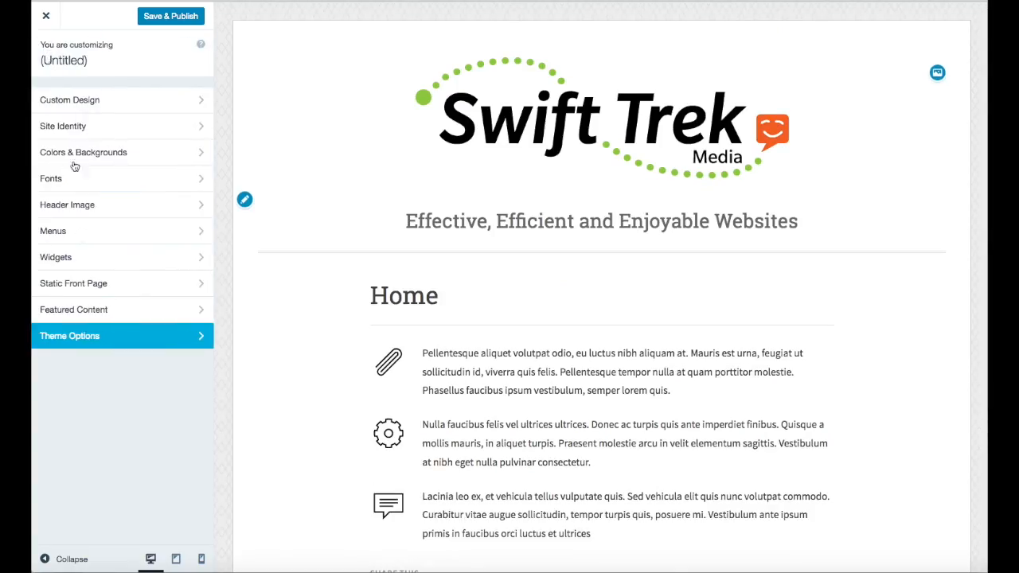
Try a Calendar widget in the footer widget area, check it in the page preview and delete it.
click(100, 258)
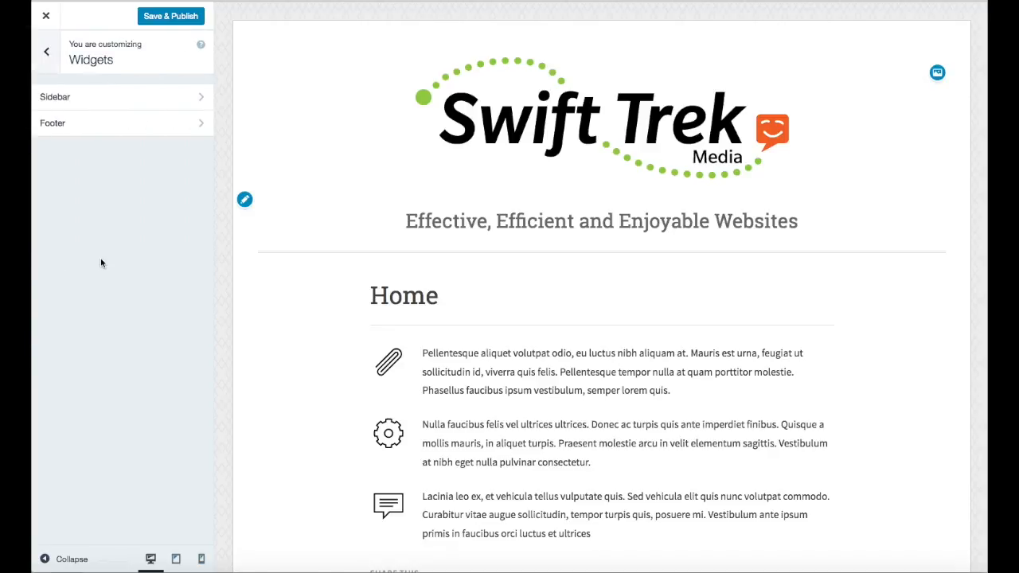
click(135, 121)
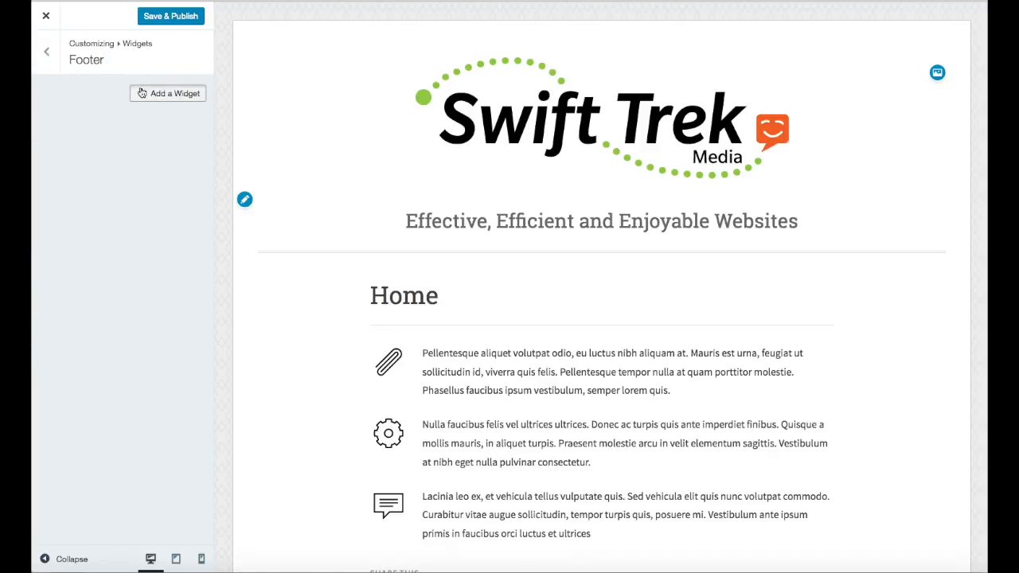
click(160, 93)
scroll(302, 335, down, 3)
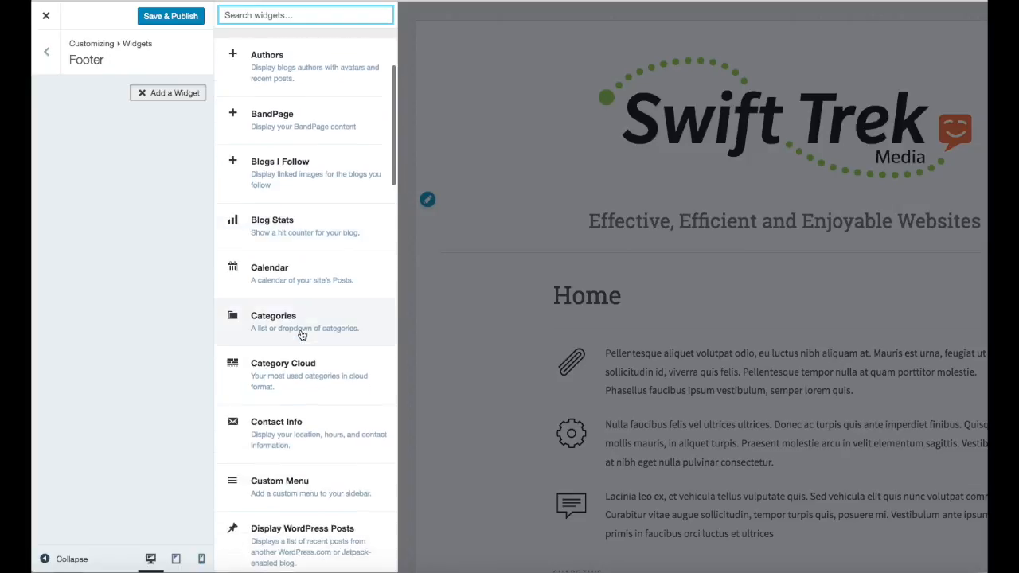
click(291, 244)
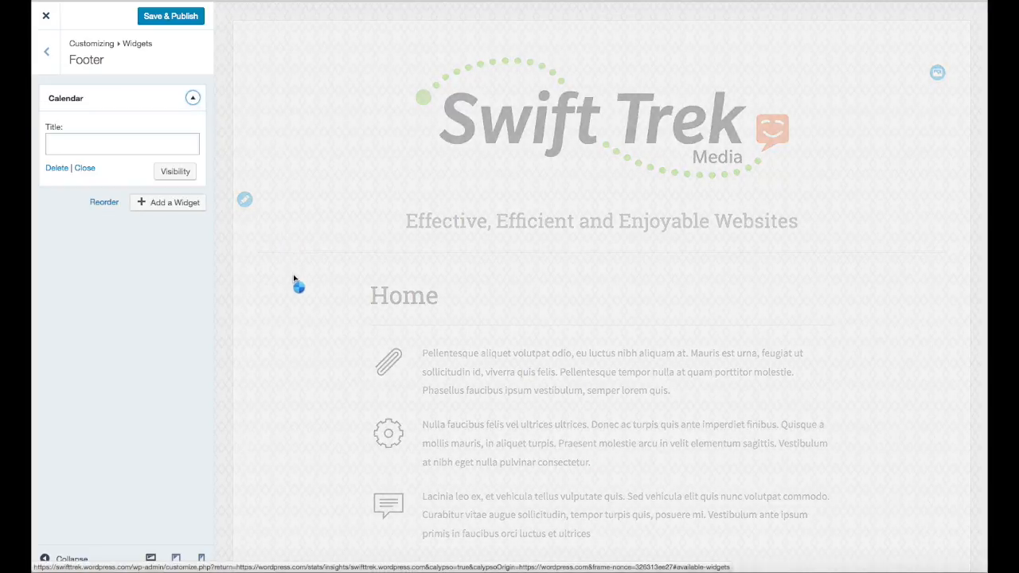
scroll(282, 310, down, 8)
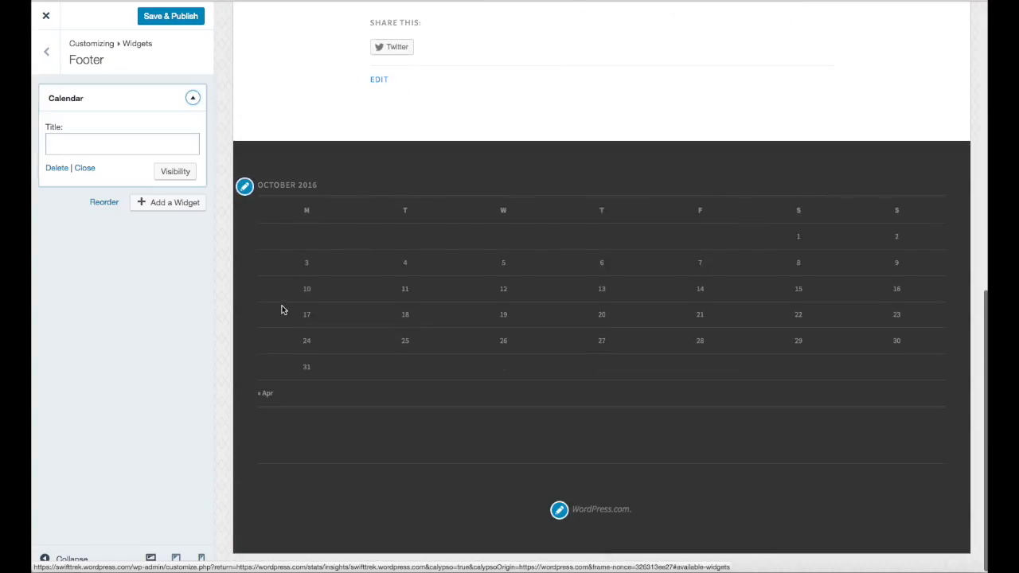
scroll(280, 312, up, 3)
scroll(280, 312, down, 3)
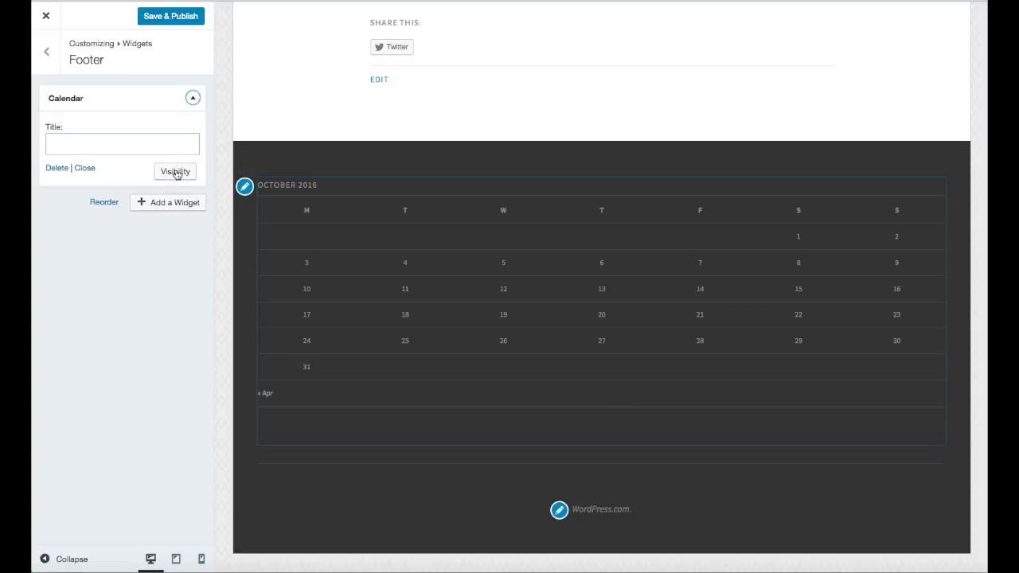
click(56, 168)
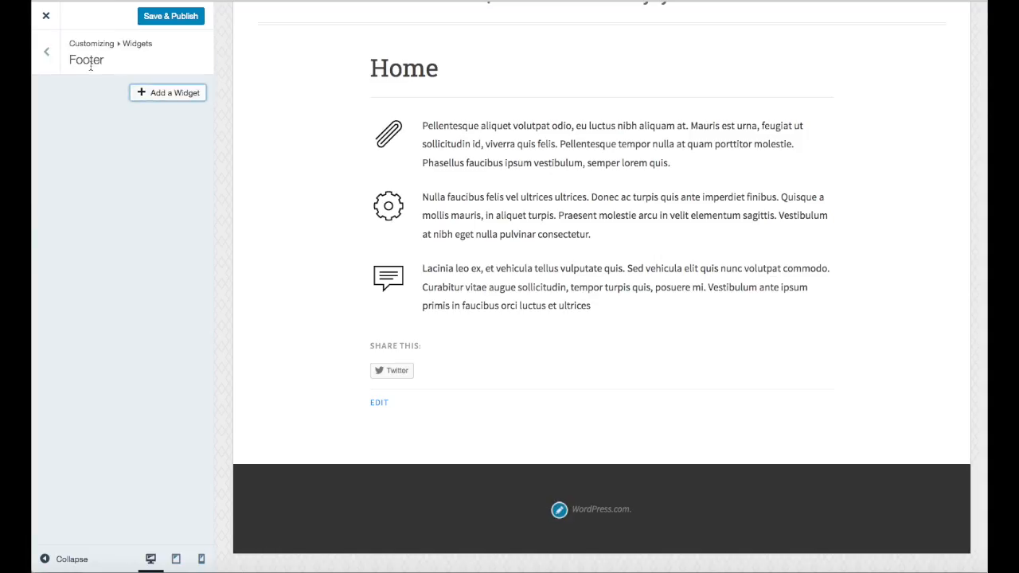
Browse the complete list of widgets available for the footer.
click(140, 93)
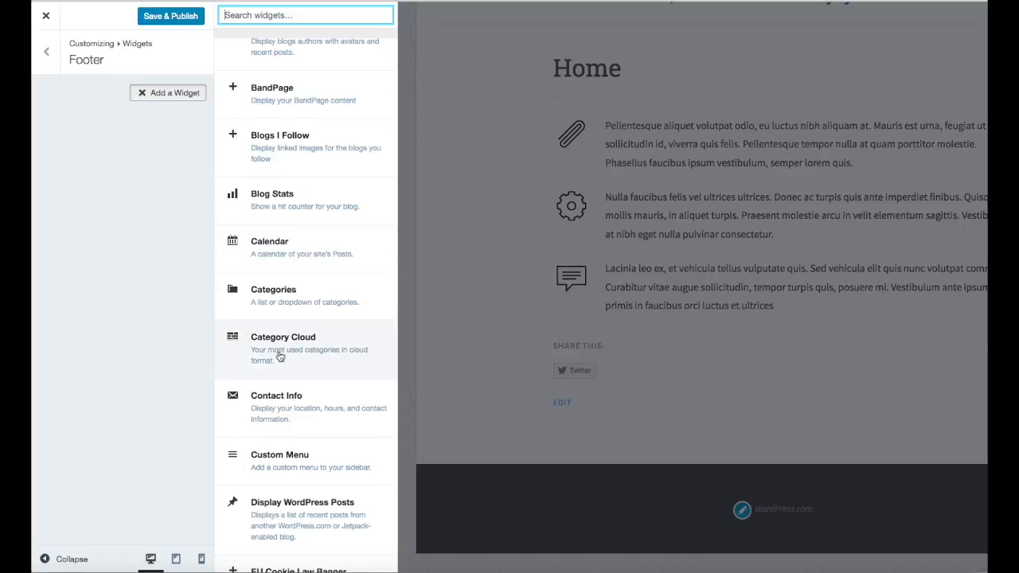
scroll(280, 356, down, 3)
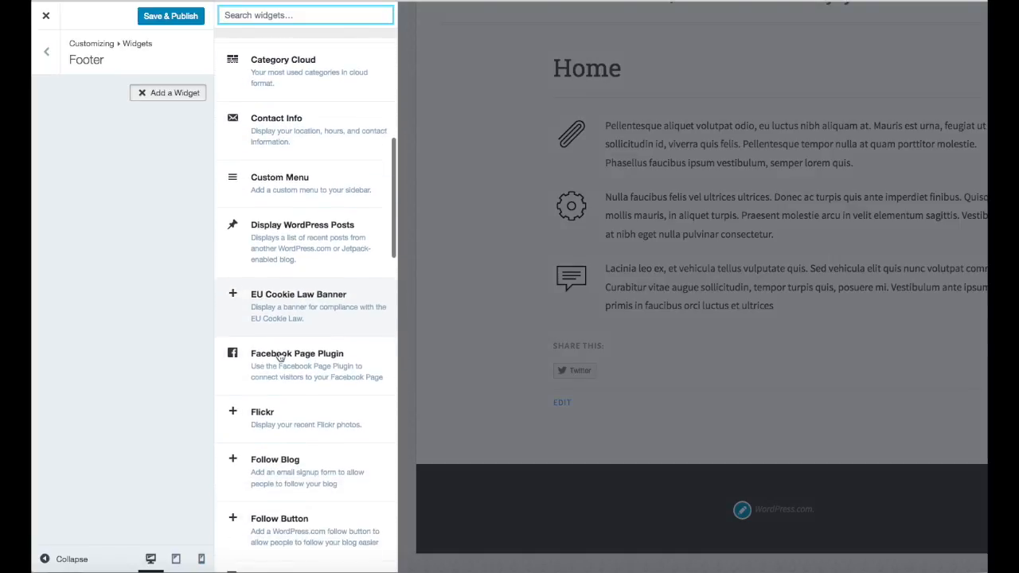
scroll(279, 357, down, 4)
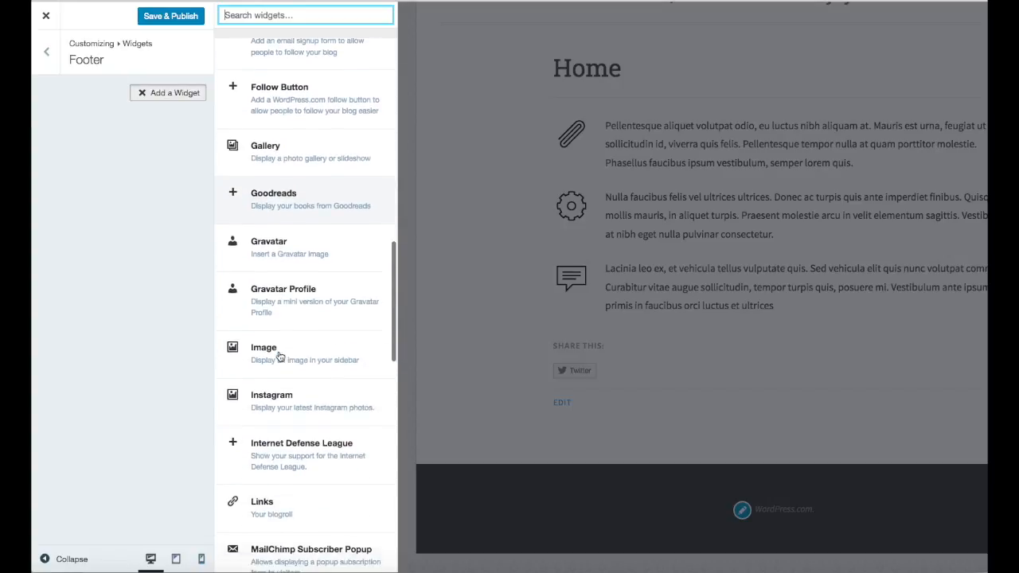
scroll(279, 357, down, 6)
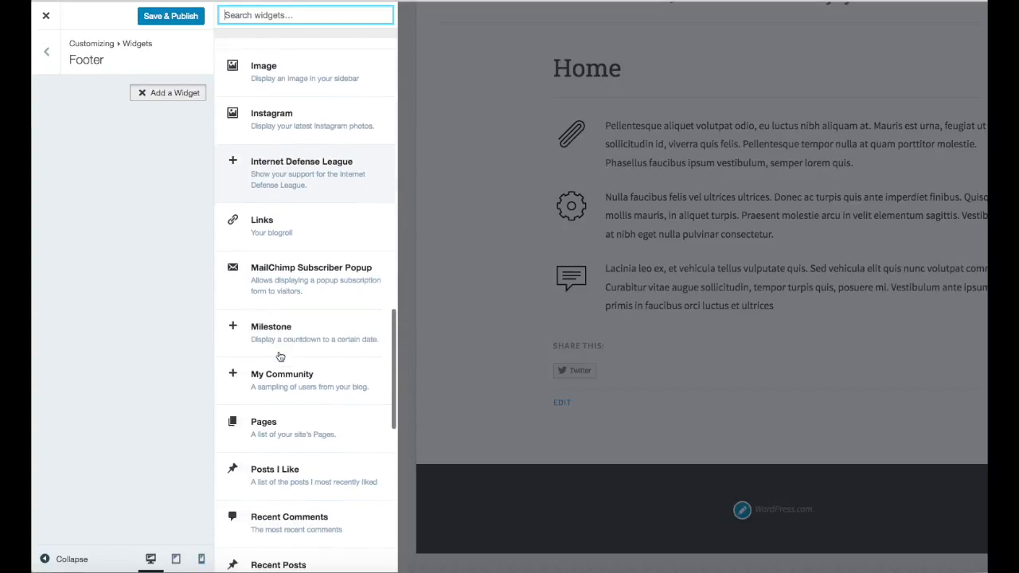
scroll(280, 357, down, 3)
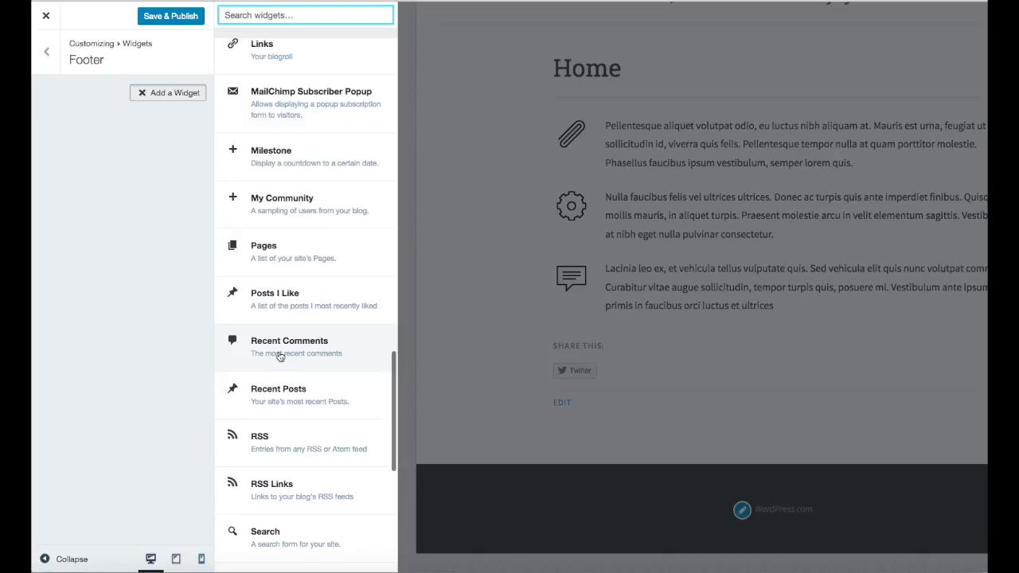
scroll(280, 357, down, 2)
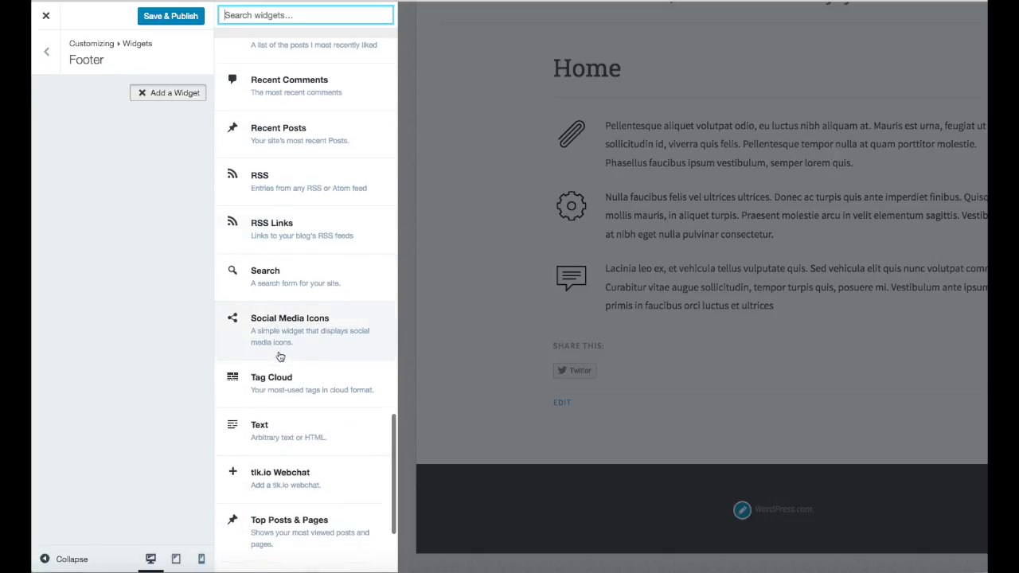
scroll(279, 357, down, 1)
scroll(280, 357, up, 10)
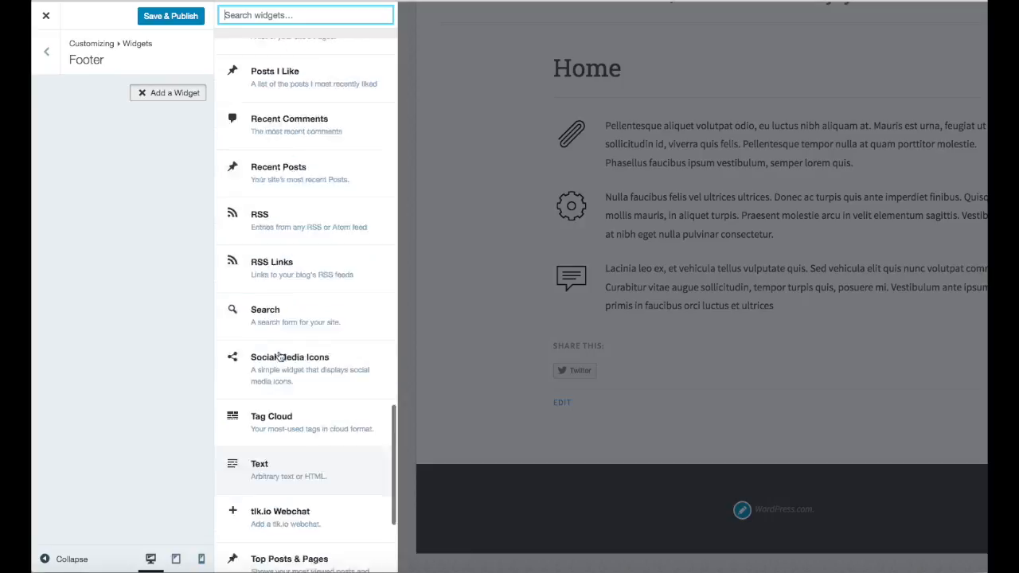
scroll(280, 357, up, 8)
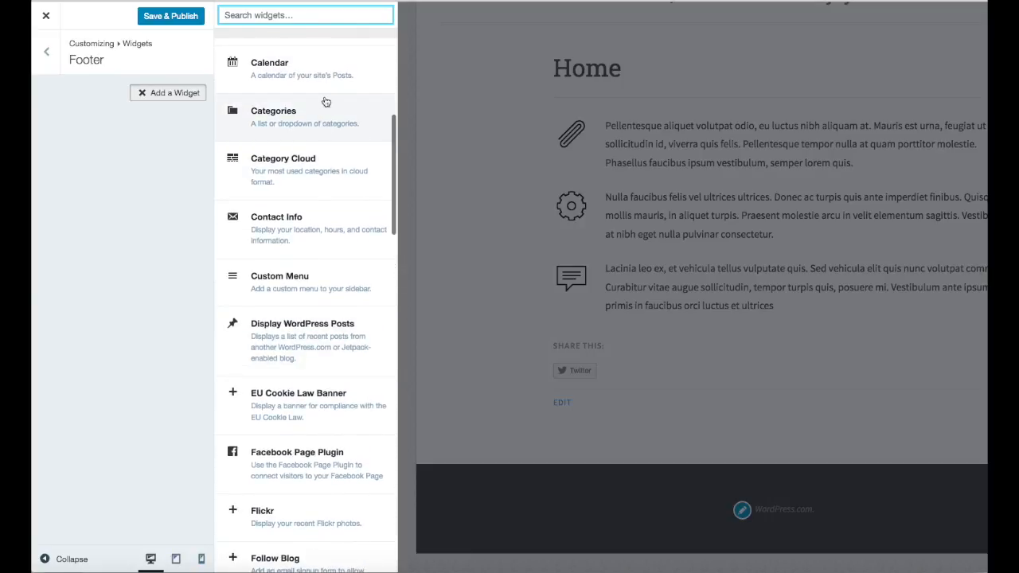
scroll(321, 93, up, 6)
scroll(322, 93, up, 2)
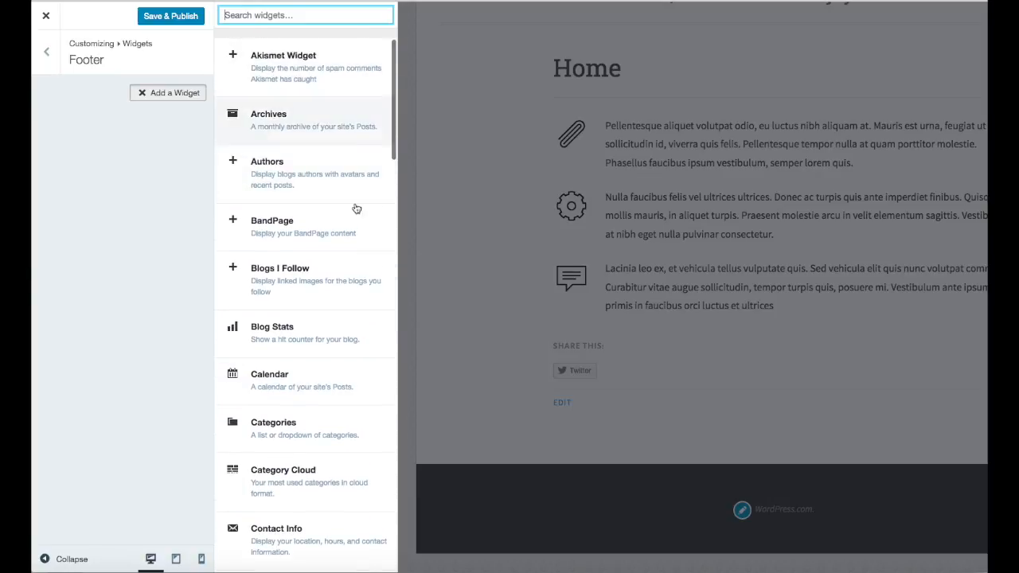
Add a Custom Menu widget showing Menu 1 to the footer, check it in the preview and return to the widget areas.
scroll(366, 317, down, 2)
scroll(367, 317, down, 6)
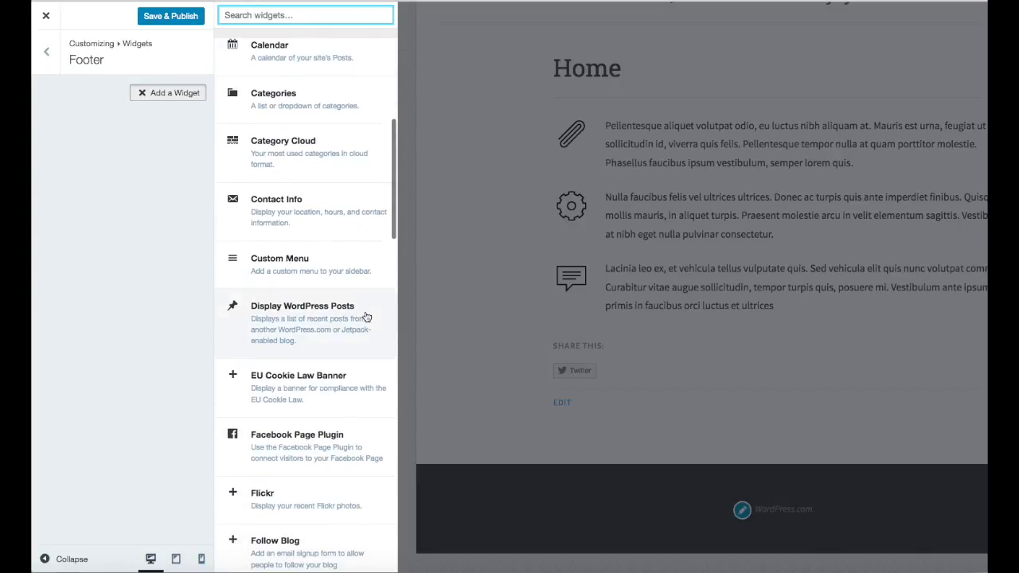
scroll(366, 317, down, 1)
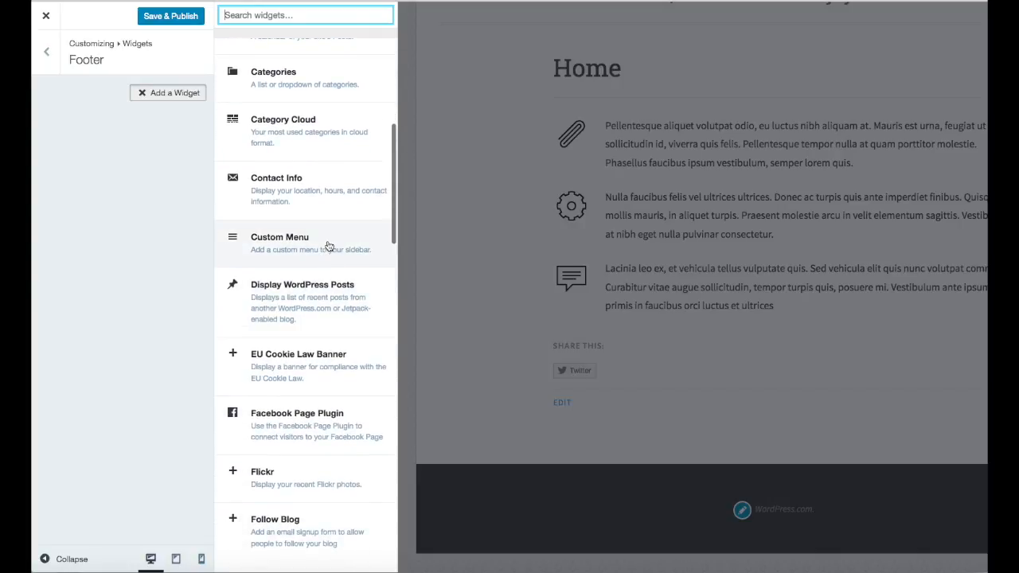
click(294, 249)
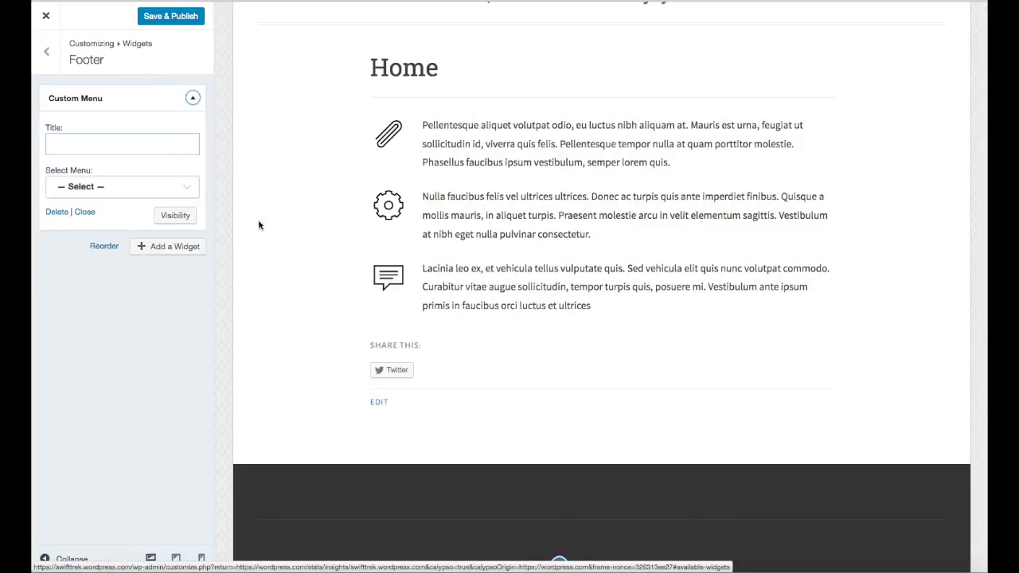
click(188, 187)
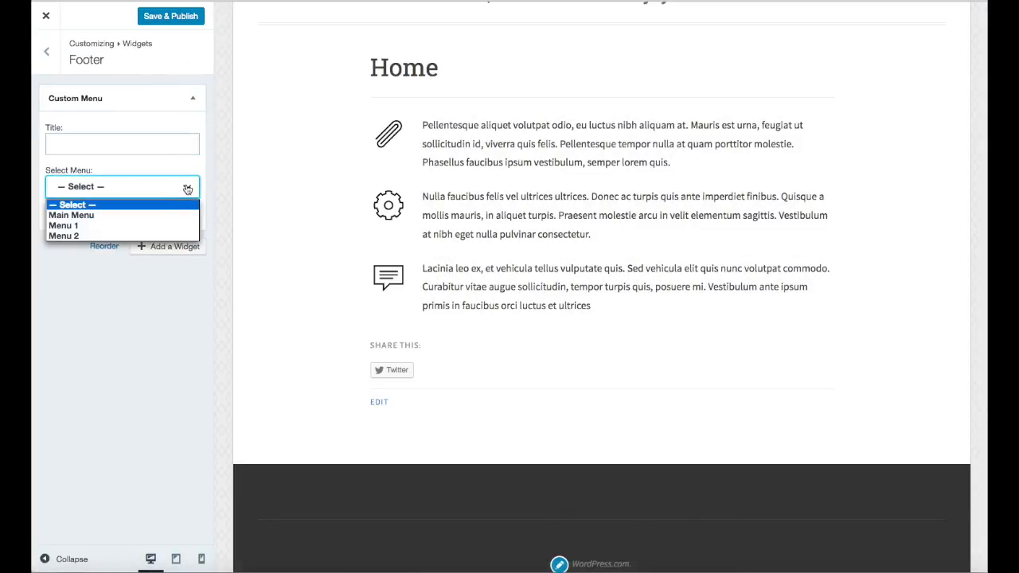
click(121, 227)
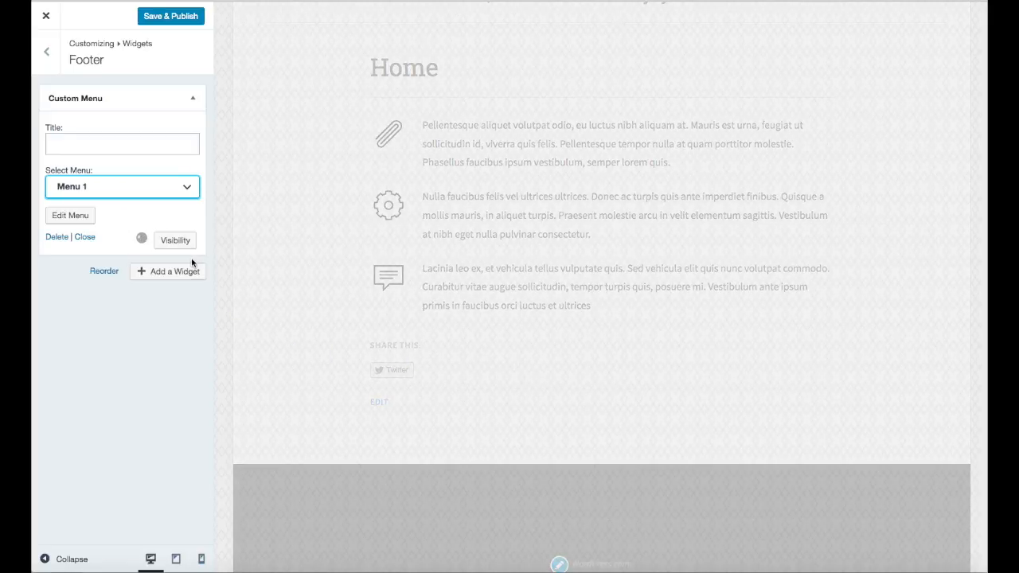
scroll(271, 342, down, 3)
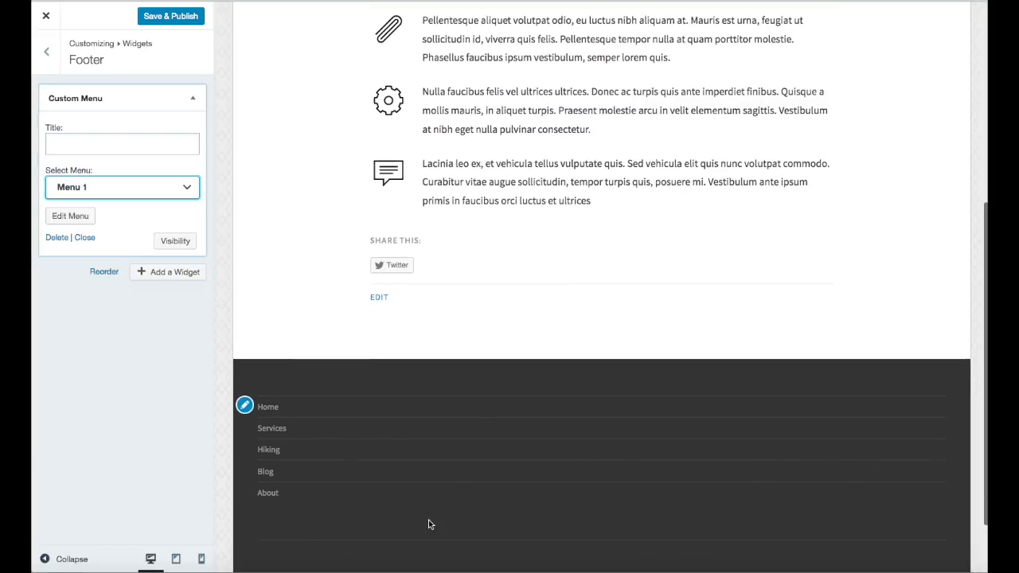
scroll(429, 522, down, 2)
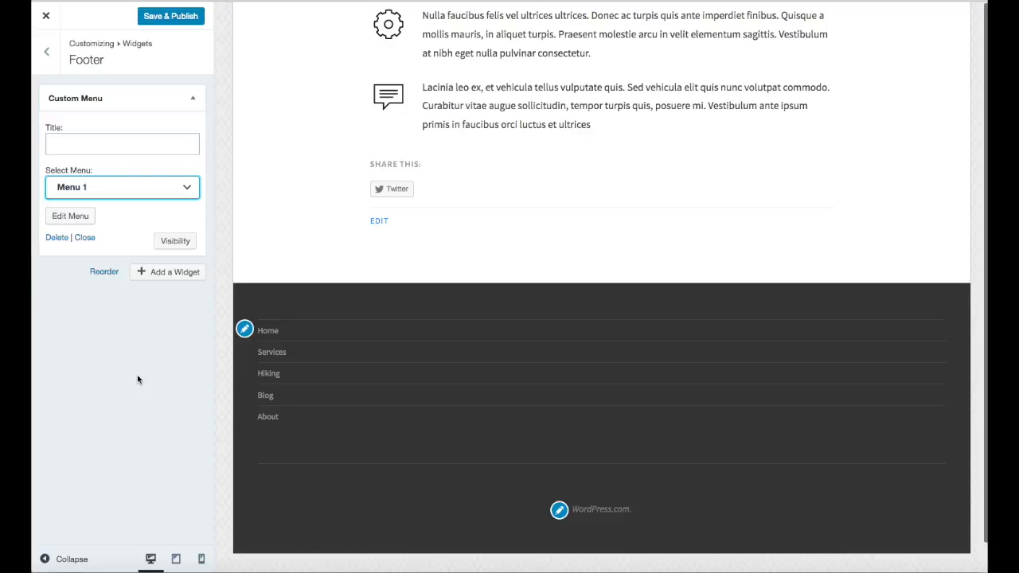
click(47, 54)
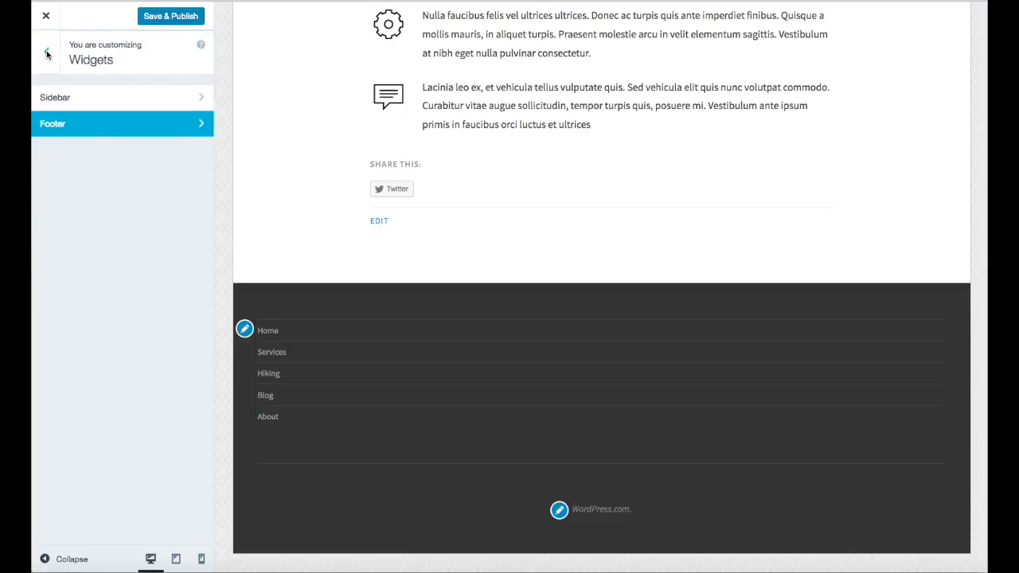
Add a Contact Info widget to the sidebar and check it in the Home page preview.
click(92, 97)
click(145, 90)
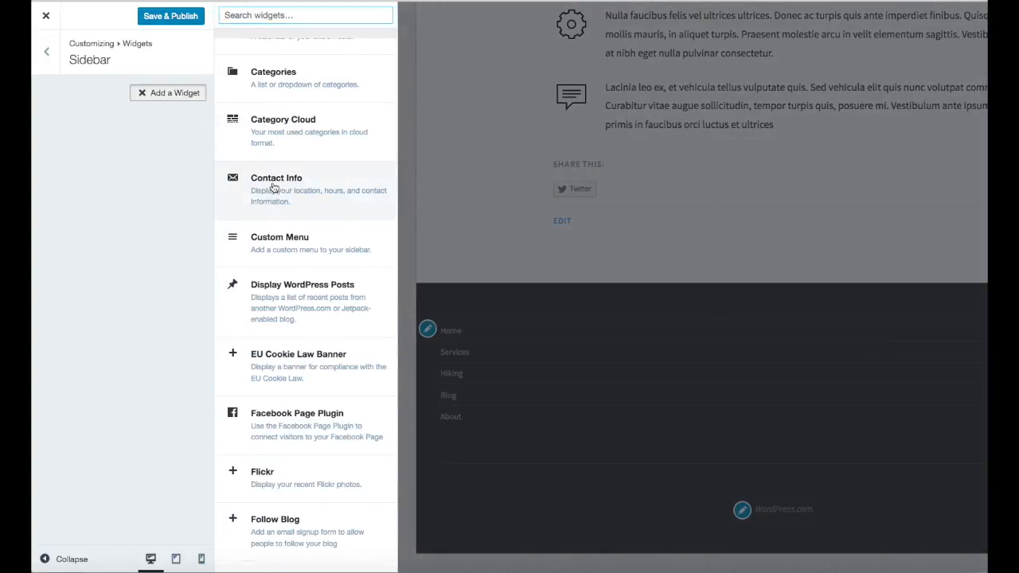
click(274, 187)
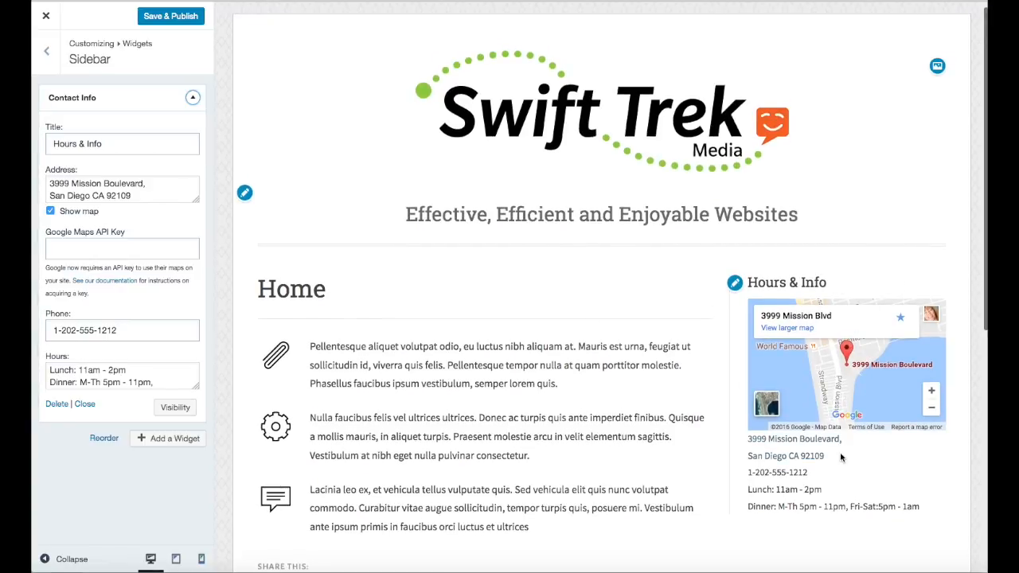
scroll(535, 296, down, 3)
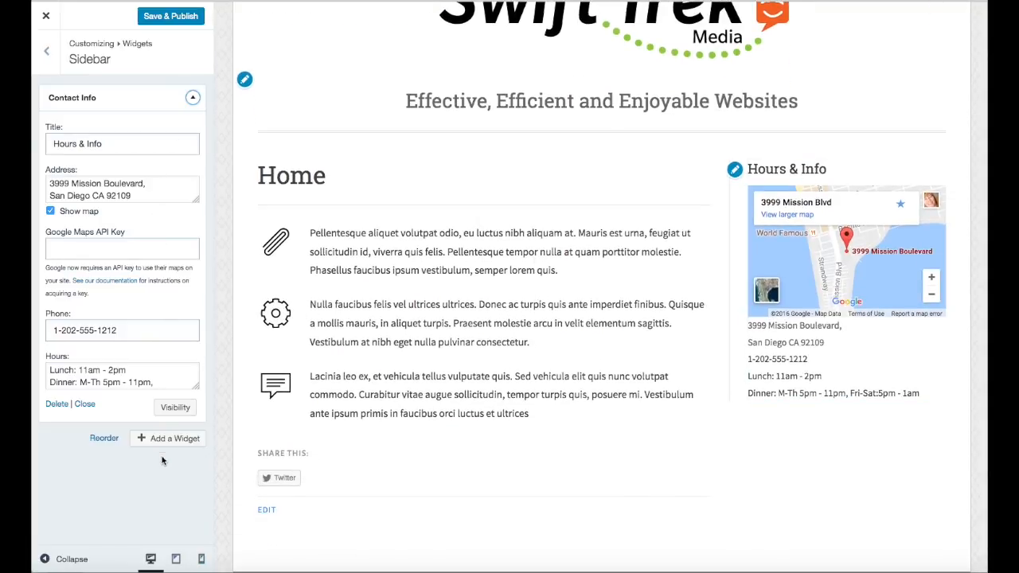
Try a Display WordPress Posts widget in the sidebar, check it in the preview and delete it.
click(166, 438)
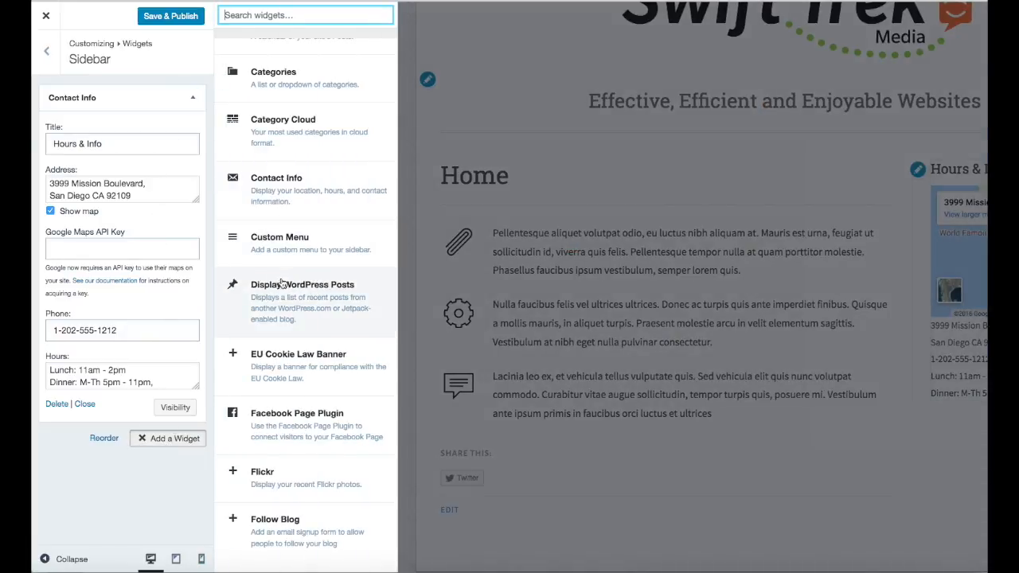
scroll(284, 286, down, 1)
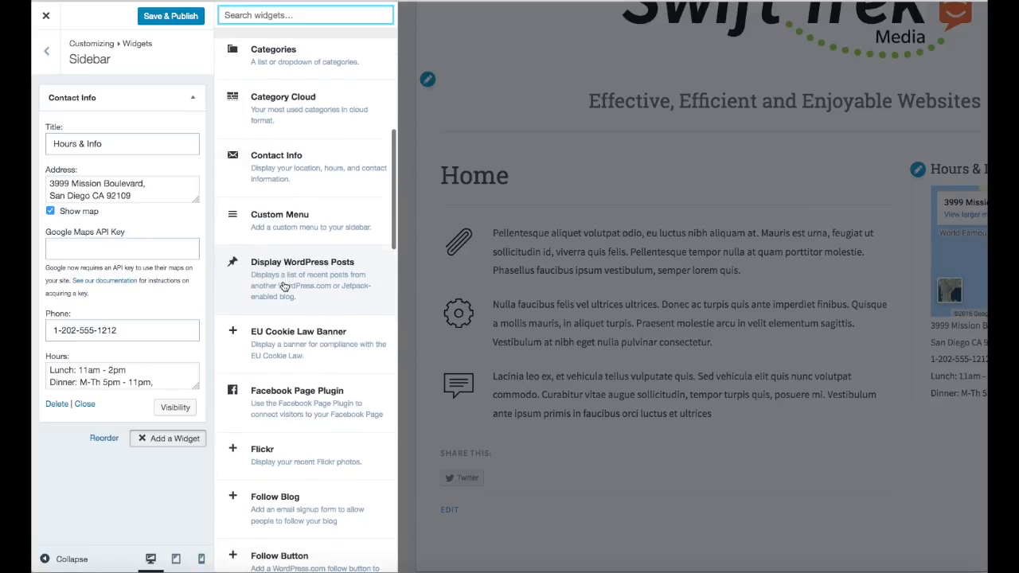
click(284, 287)
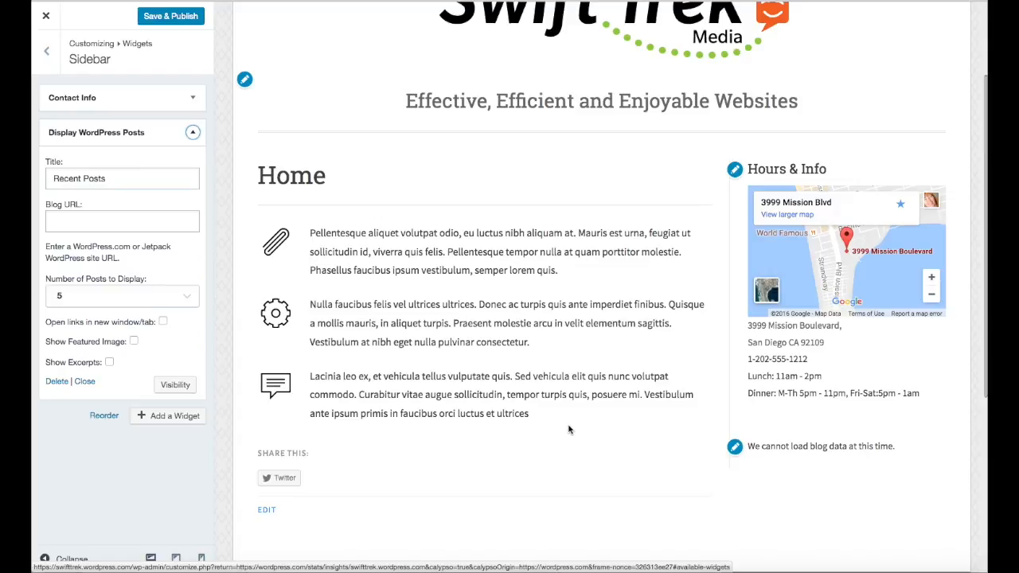
scroll(568, 430, down, 1)
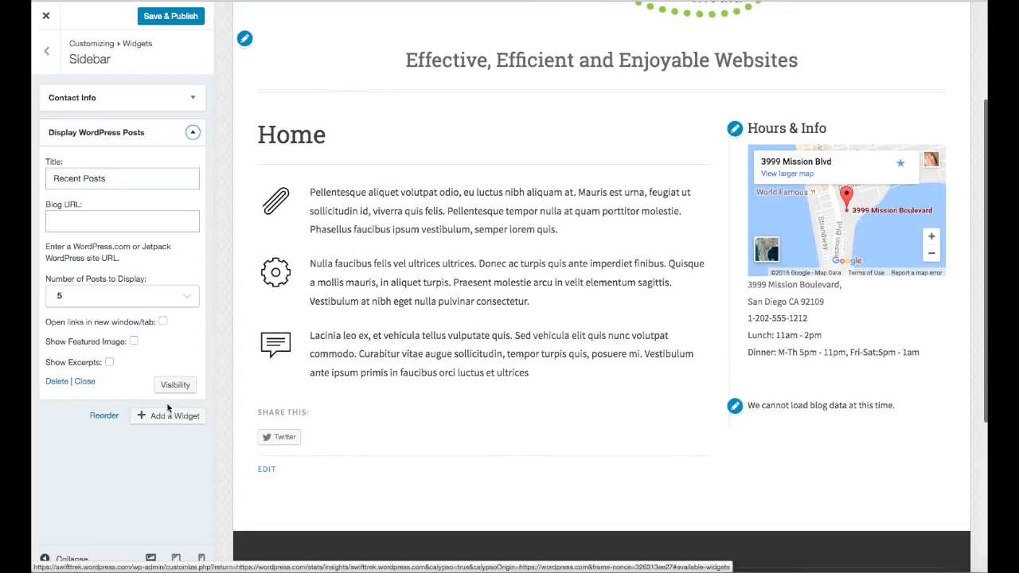
click(55, 383)
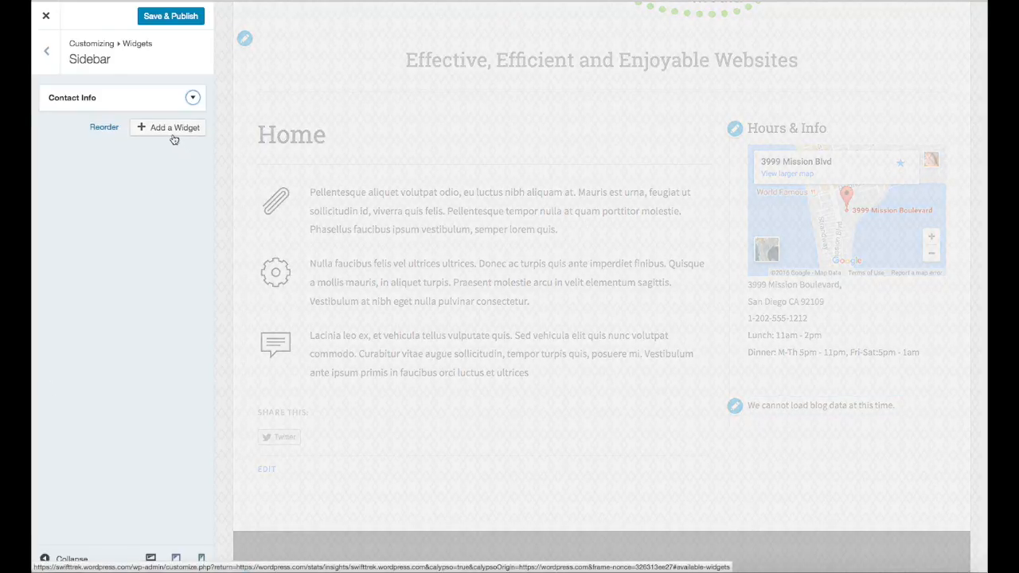
Add a Follow Blog widget to the sidebar, save and publish the changes, and return to the widget areas.
click(170, 129)
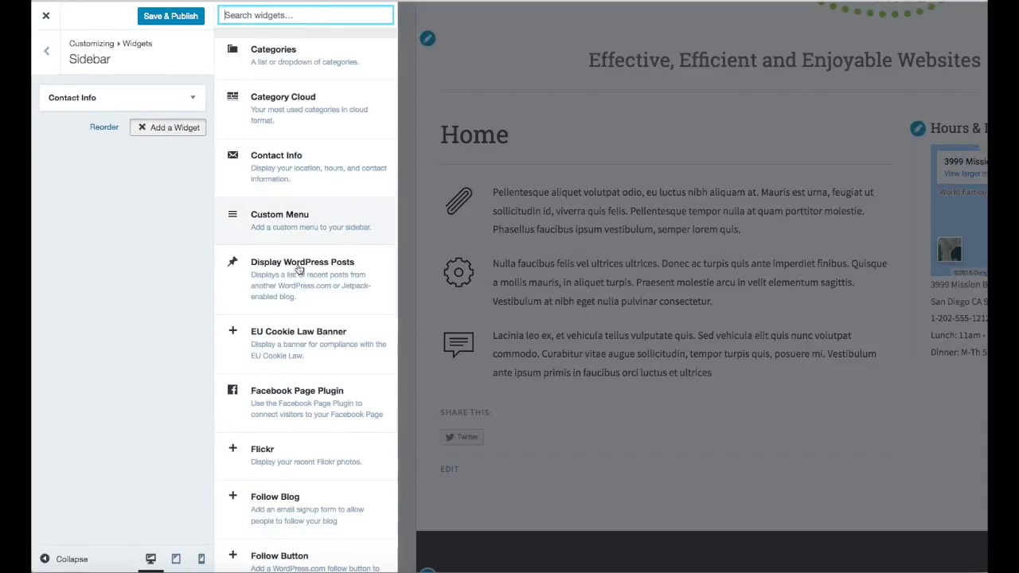
scroll(307, 328, down, 5)
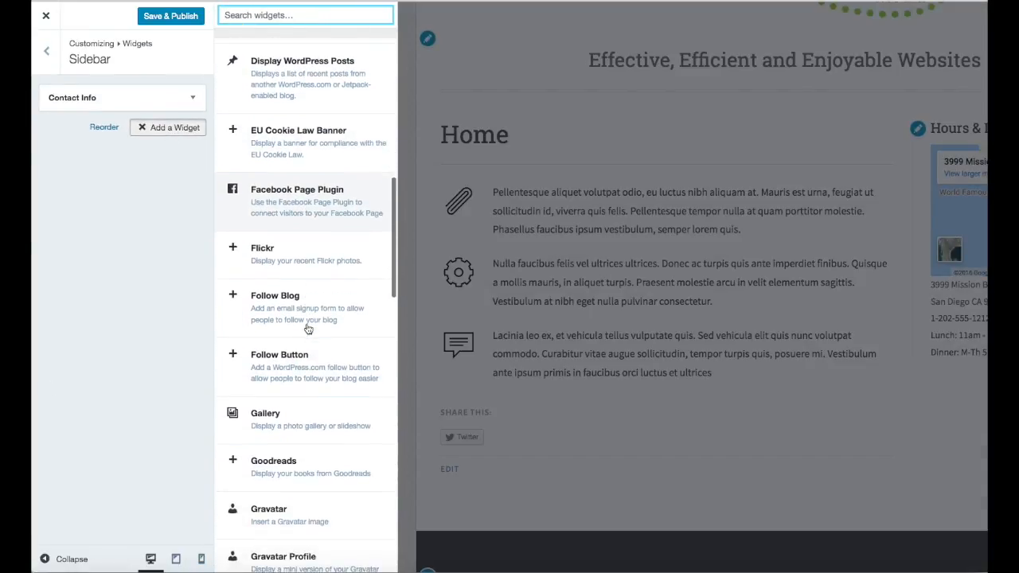
click(296, 292)
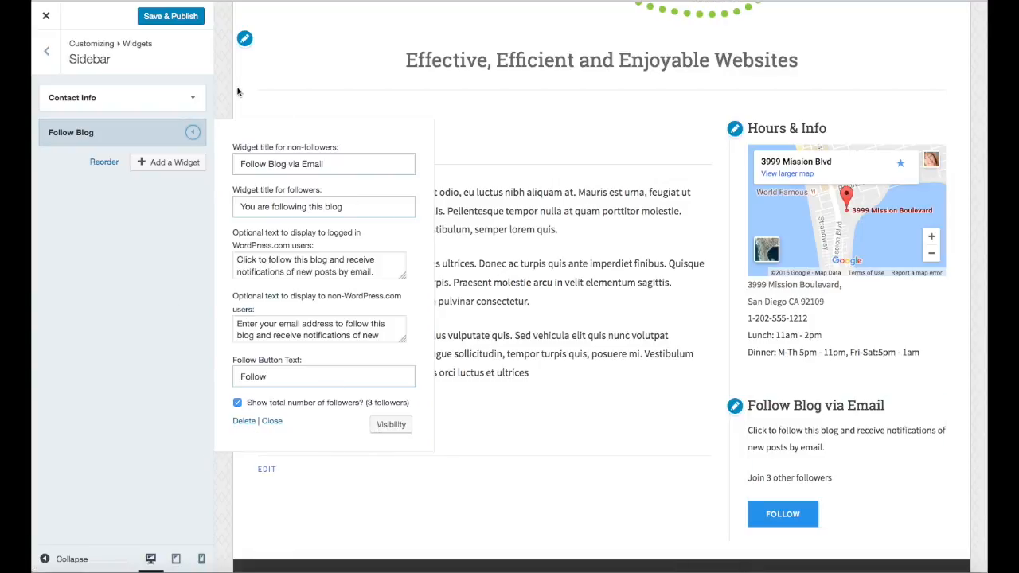
click(170, 15)
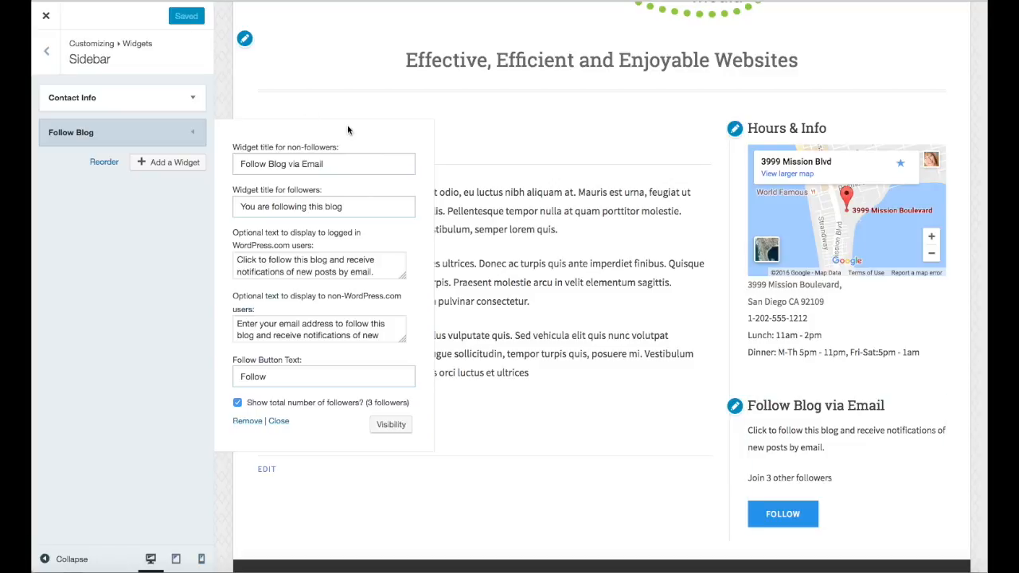
click(46, 52)
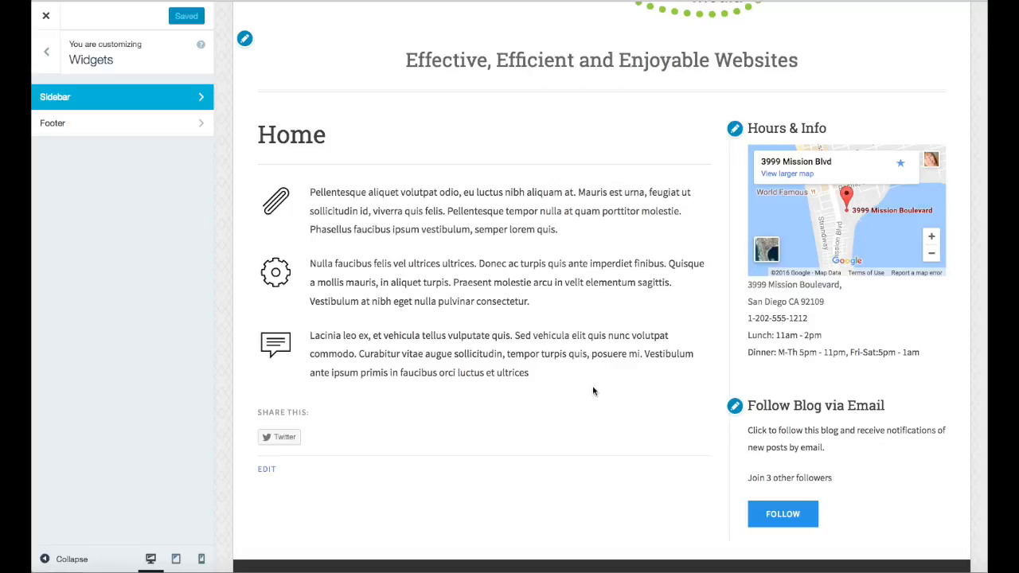
Try hiding the site title and tagline in the Site Identity settings, and restore their display.
scroll(590, 388, up, 3)
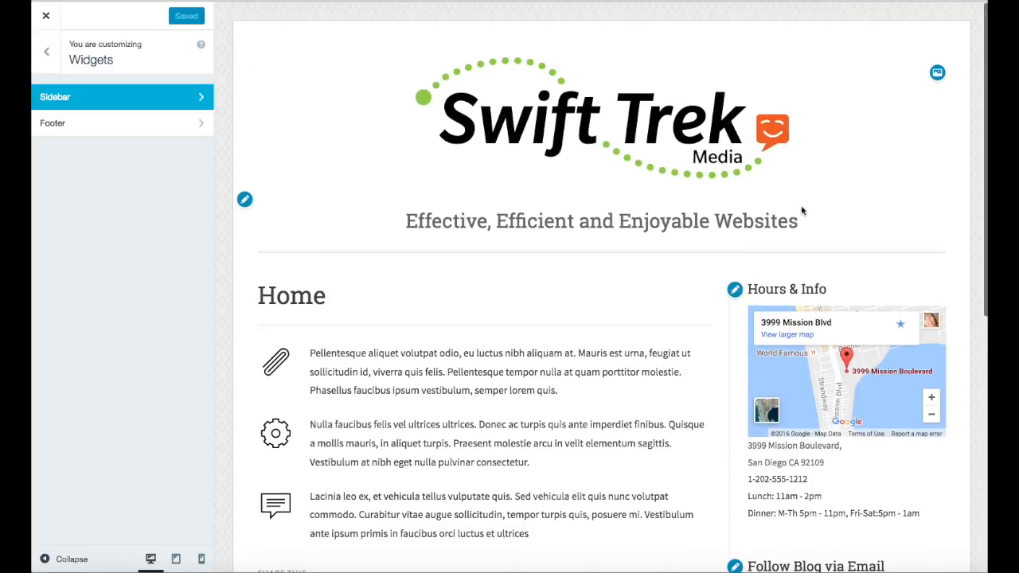
click(246, 199)
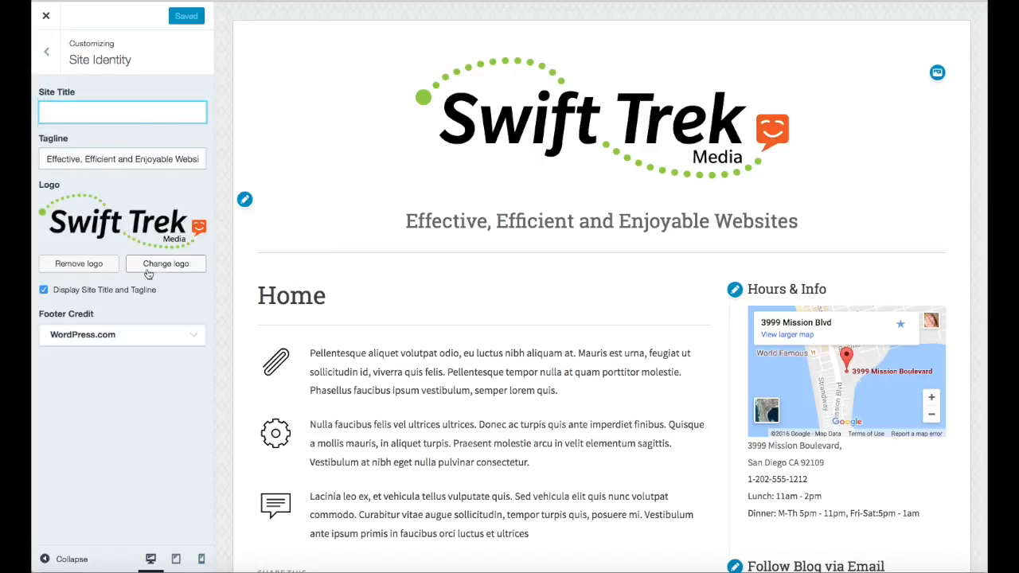
click(44, 291)
click(44, 290)
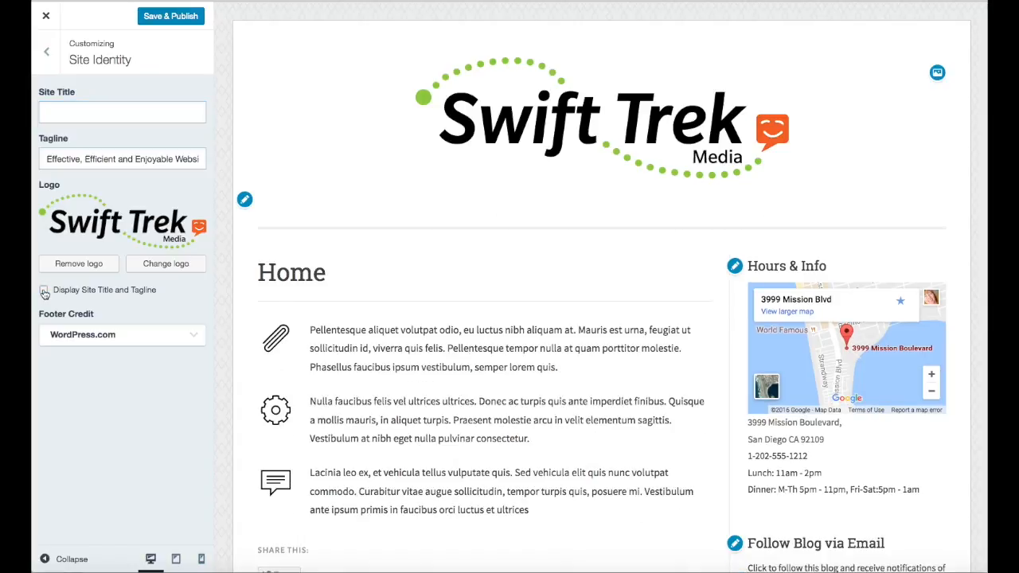
click(44, 291)
click(44, 291)
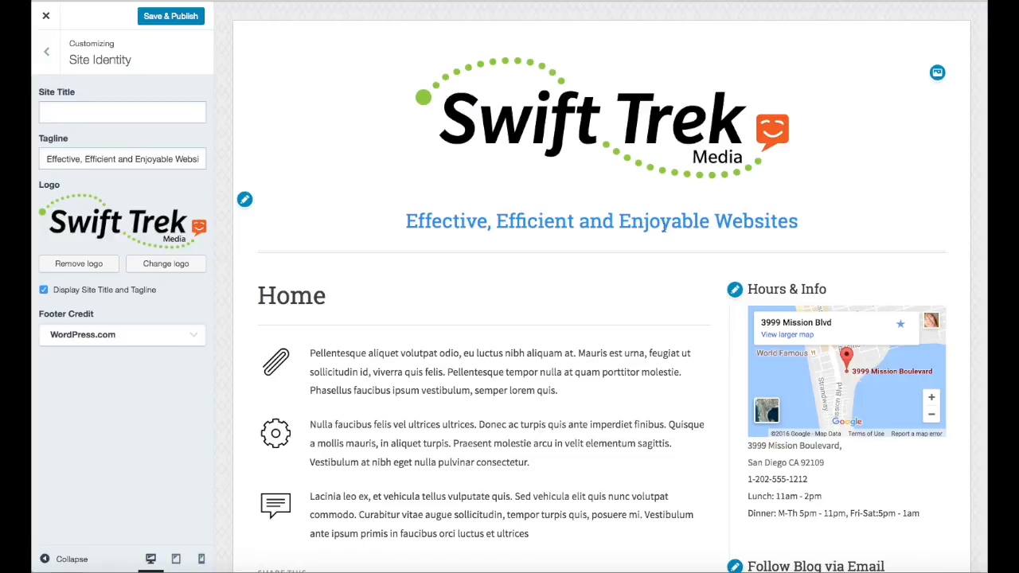
click(44, 291)
click(44, 290)
Review the footer in the preview and look over the heading and base font settings.
scroll(537, 288, down, 10)
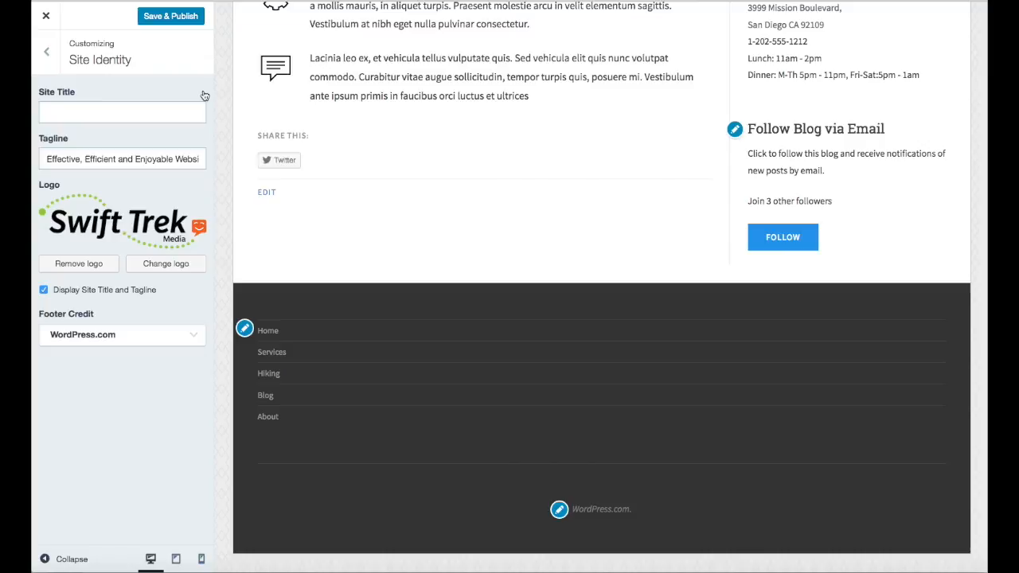
click(49, 53)
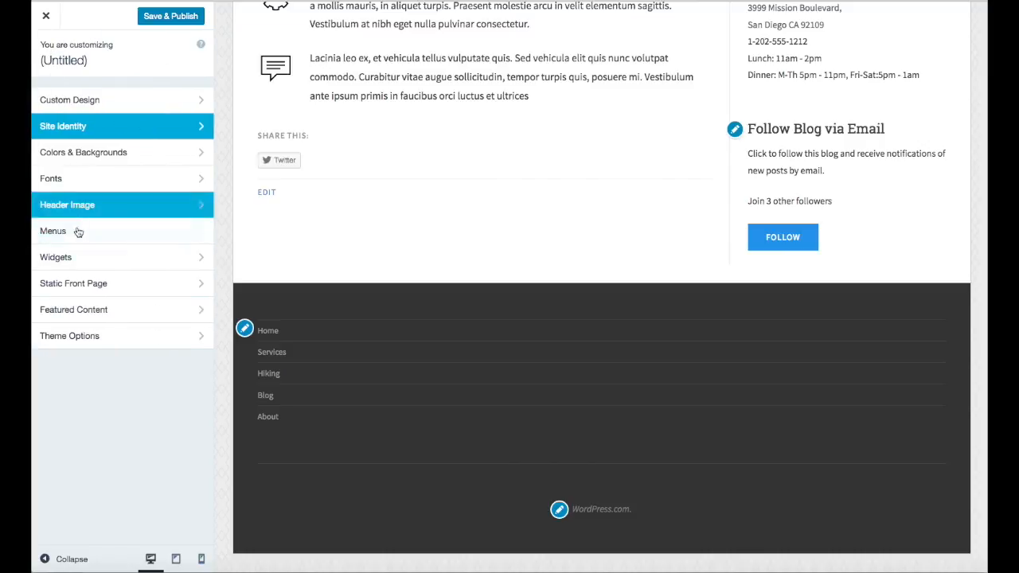
click(199, 179)
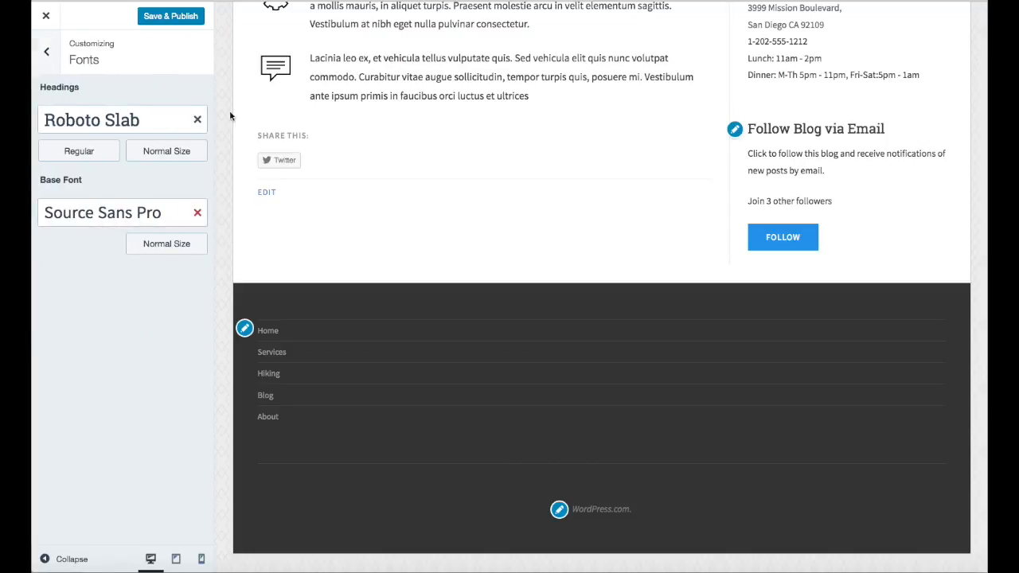
click(46, 52)
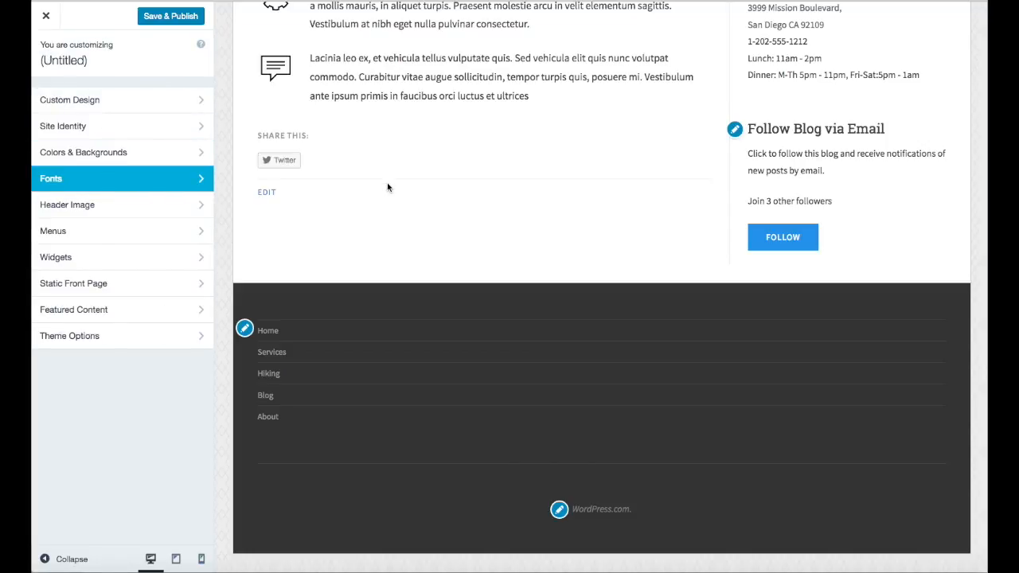
scroll(386, 182, up, 5)
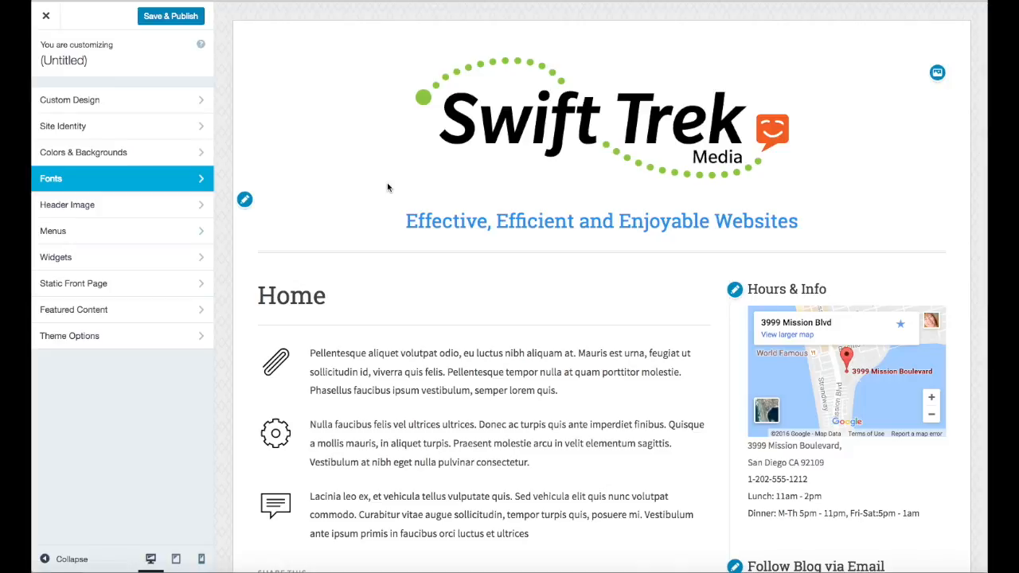
Set the suggested white daisy picture as the site's header image.
click(937, 72)
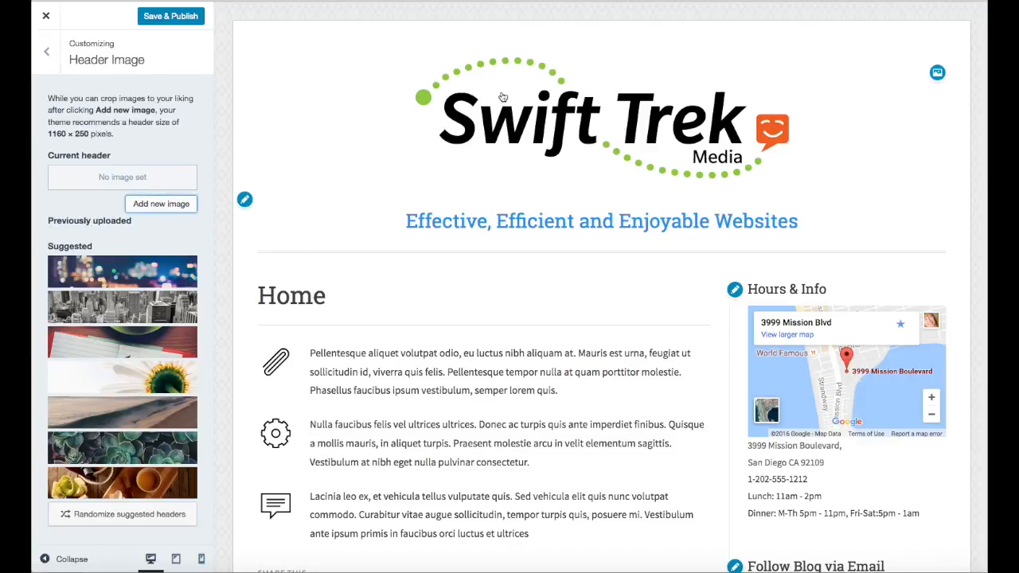
click(157, 374)
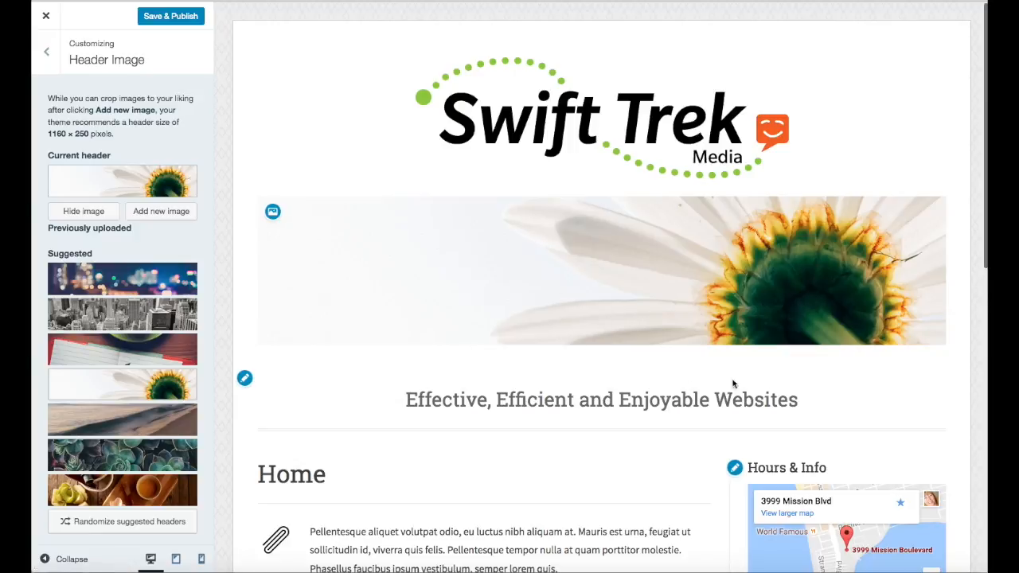
click(272, 212)
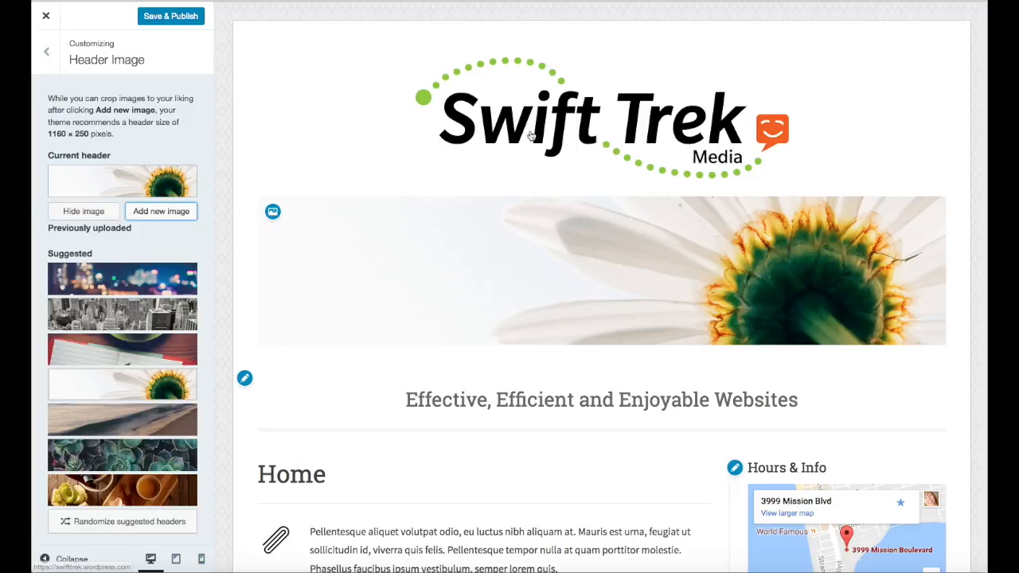
Remove the Custom Menu widget from the footer.
scroll(979, 202, down, 5)
scroll(979, 201, down, 5)
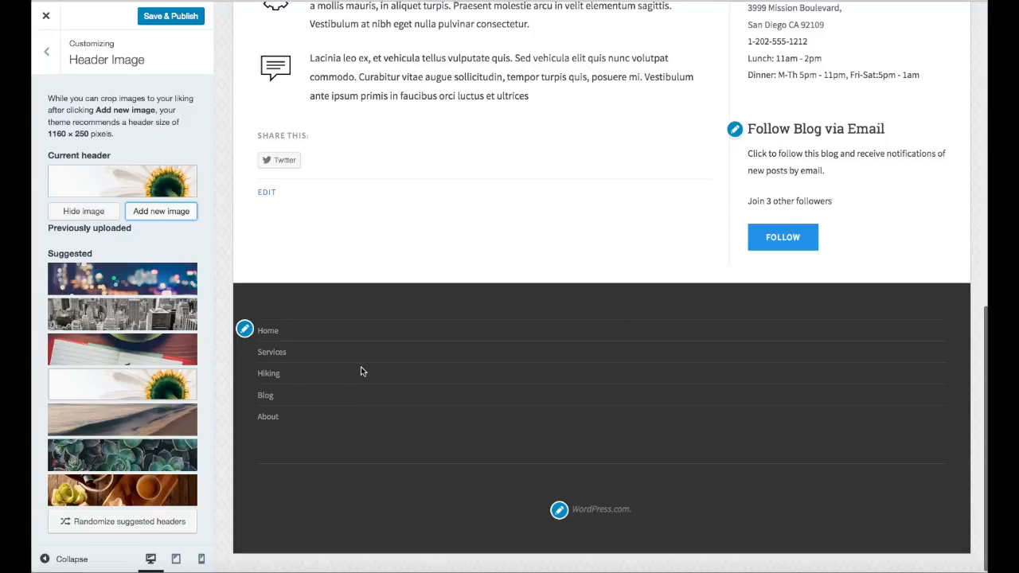
scroll(333, 367, up, 1)
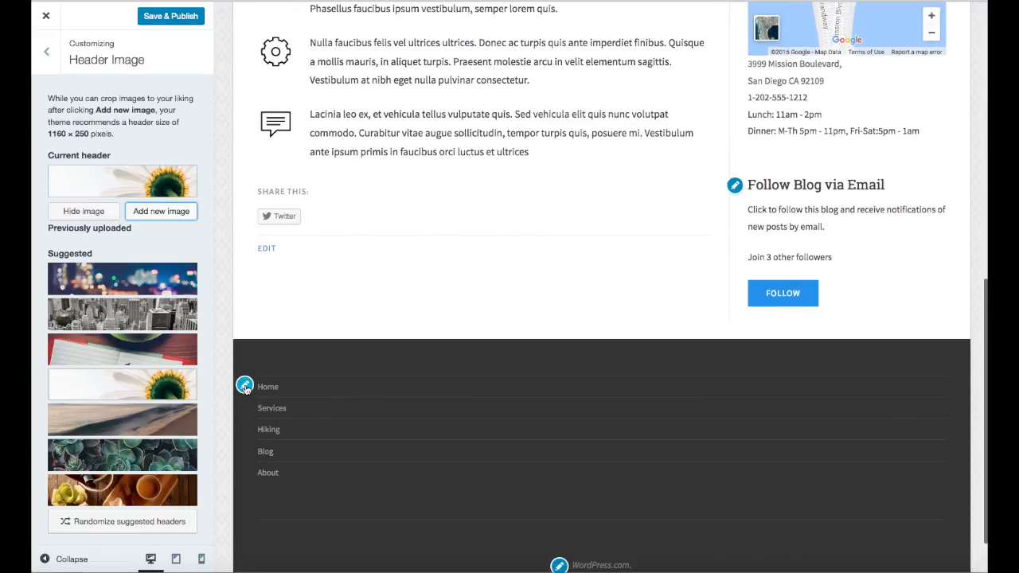
click(245, 385)
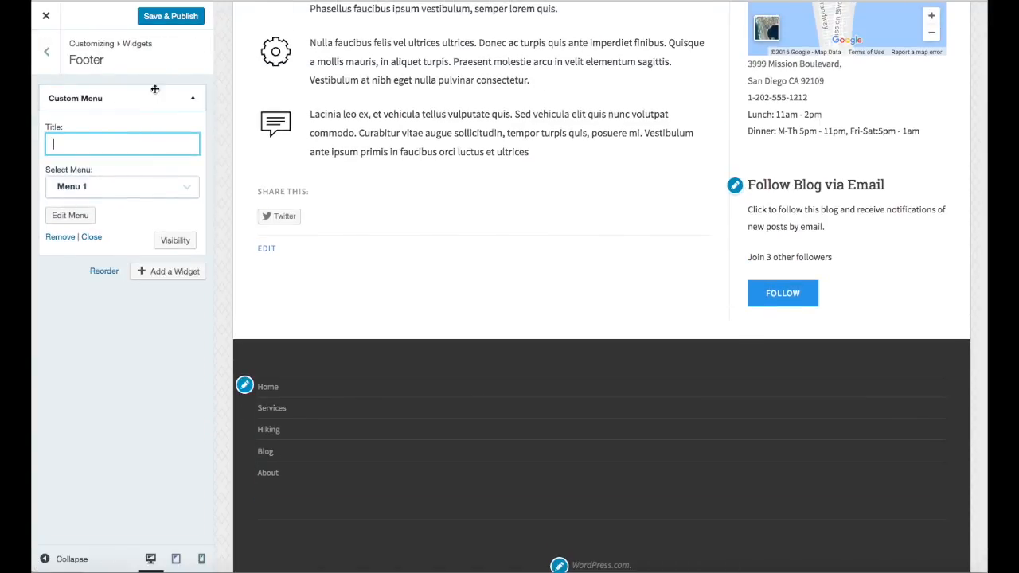
click(57, 237)
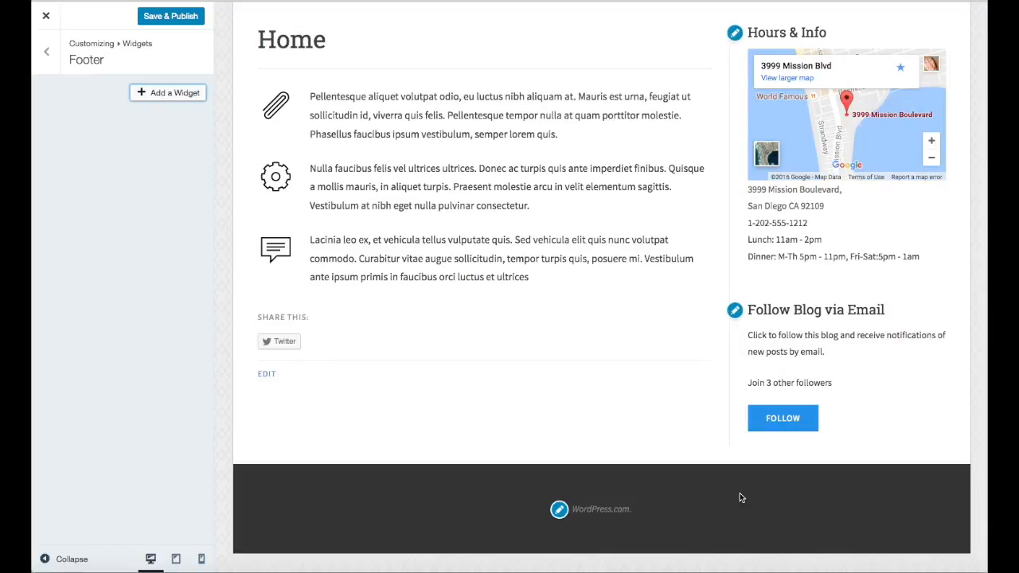
Review the whole Home page preview from the header image down to the footer.
scroll(740, 497, up, 5)
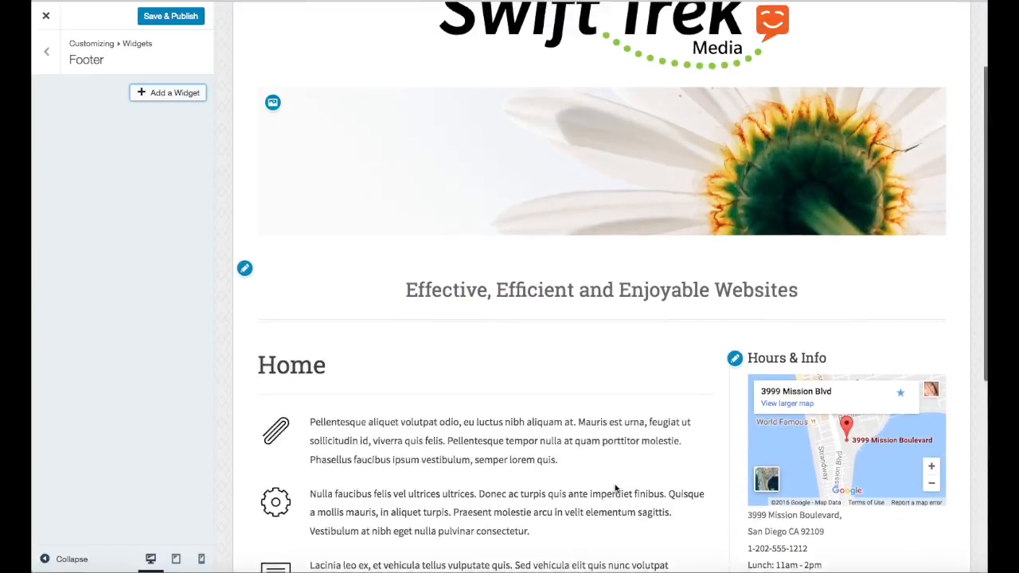
scroll(614, 487, down, 6)
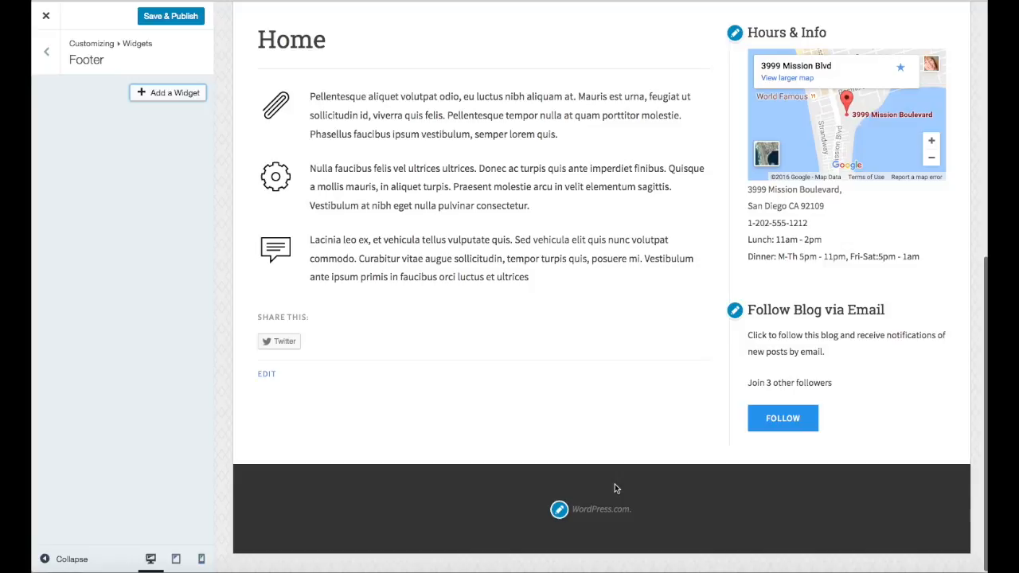
scroll(615, 488, up, 5)
scroll(615, 487, down, 4)
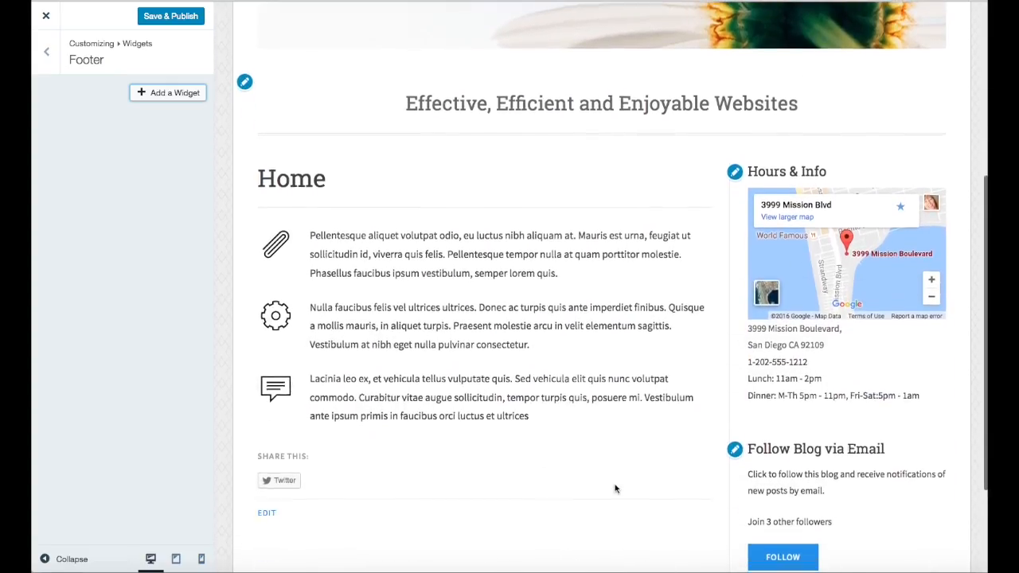
scroll(614, 488, up, 4)
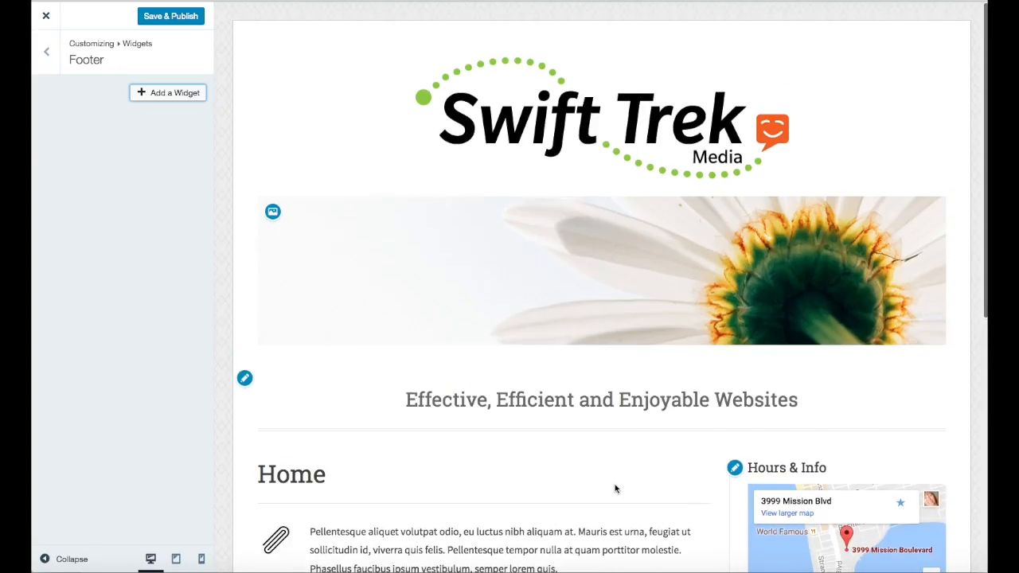
scroll(619, 487, down, 5)
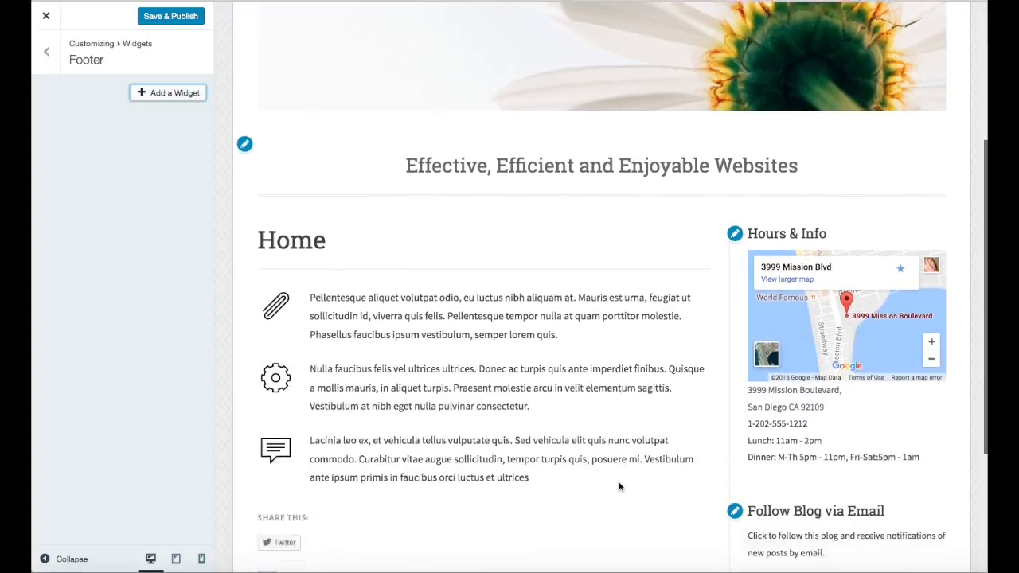
scroll(618, 481, up, 5)
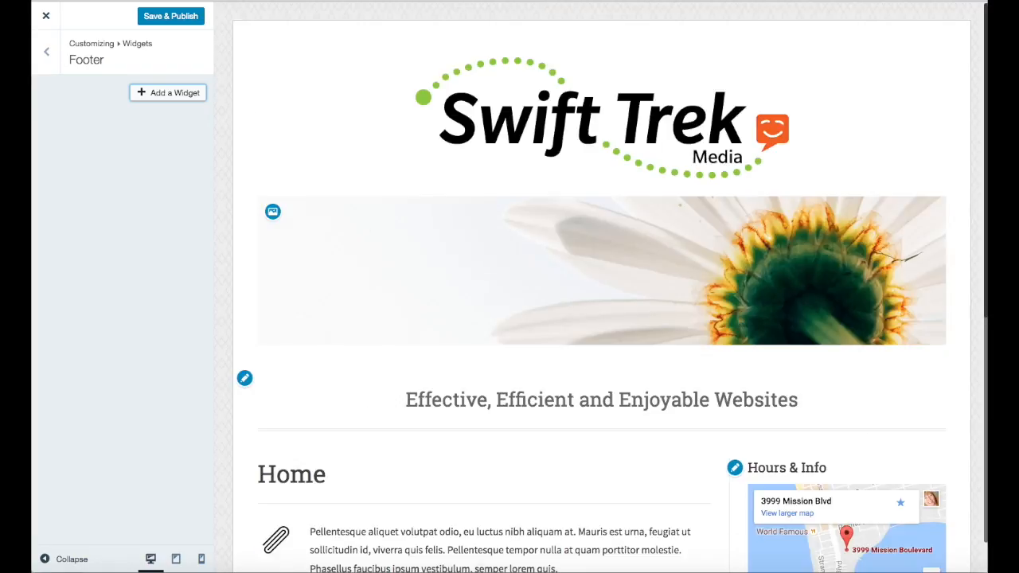
Leave the footer widget settings, close the customizer without publishing the pending changes, and reopen it for the Swift Trek site.
click(49, 55)
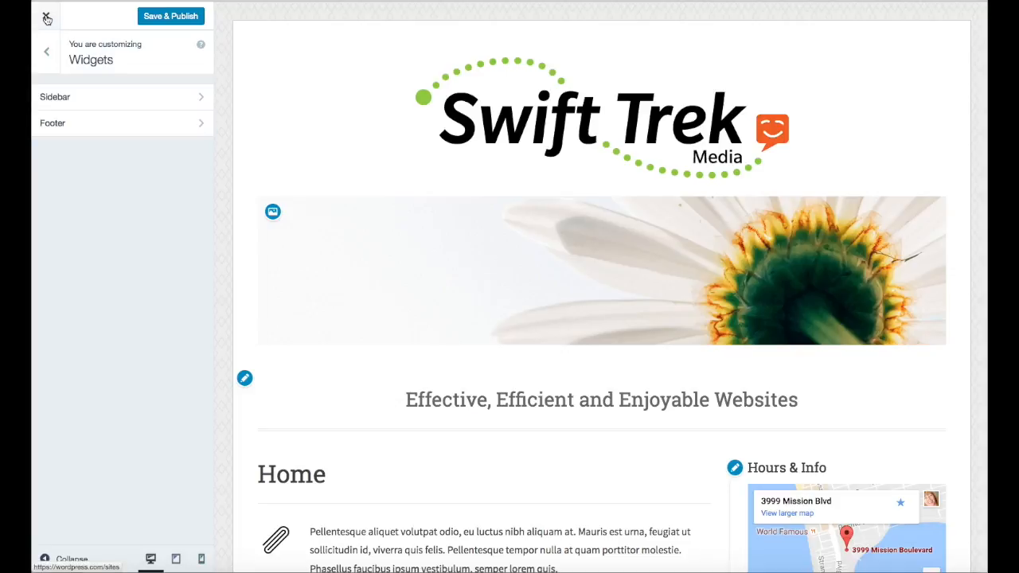
click(47, 18)
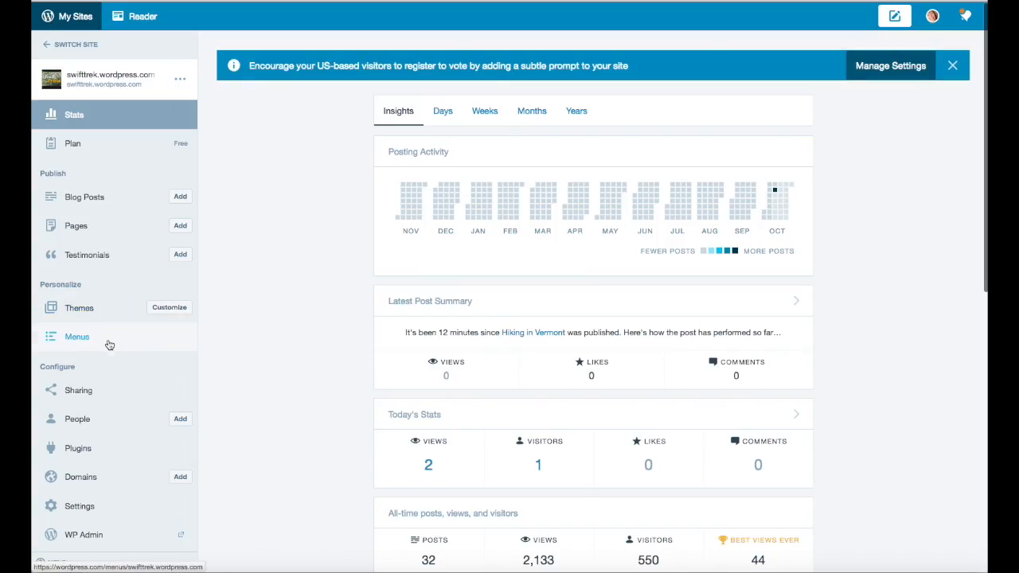
click(169, 308)
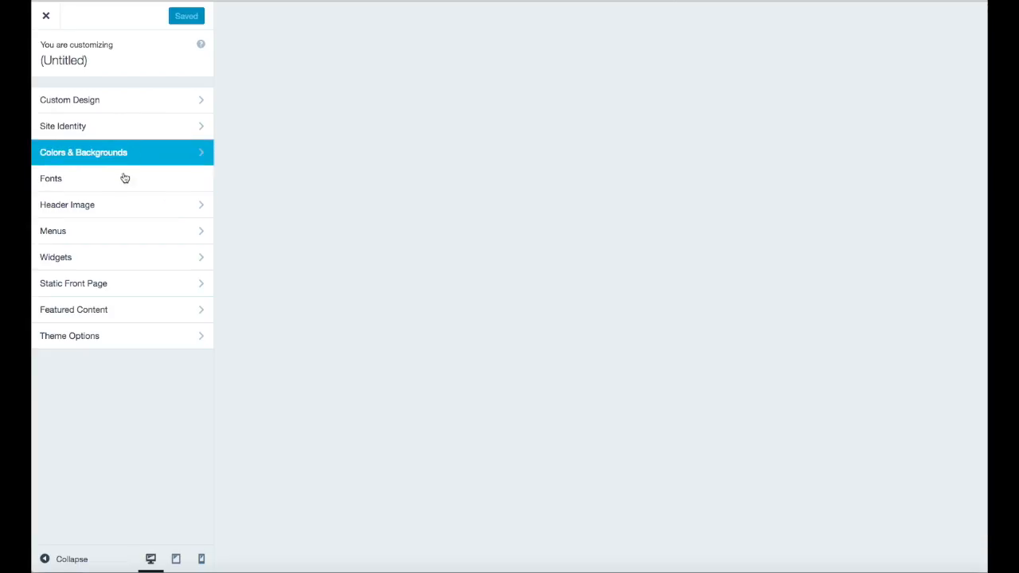
Assign Menu 1 to the Primary Menu location, publish the change, and return to the main customizer options.
click(119, 231)
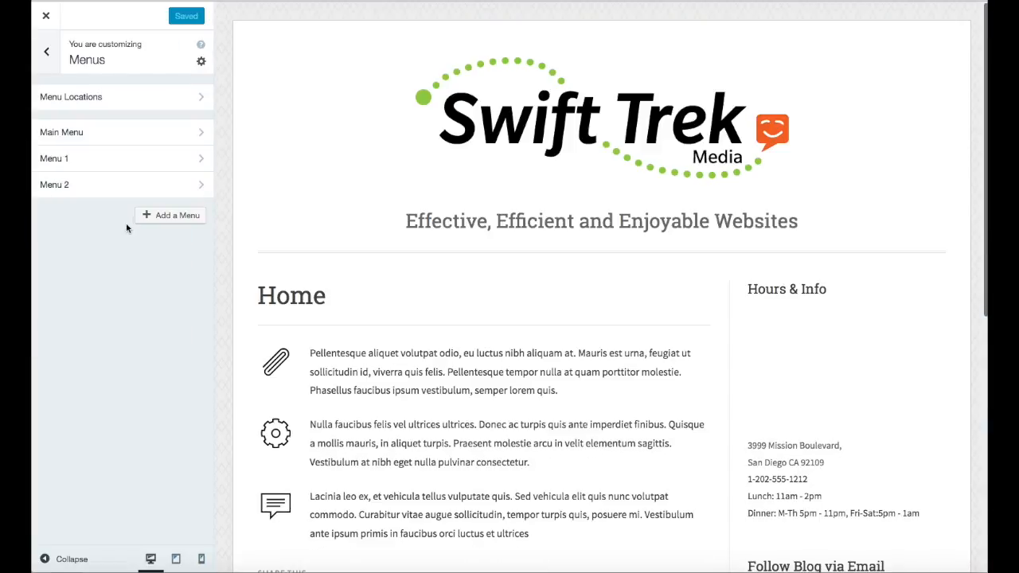
click(180, 160)
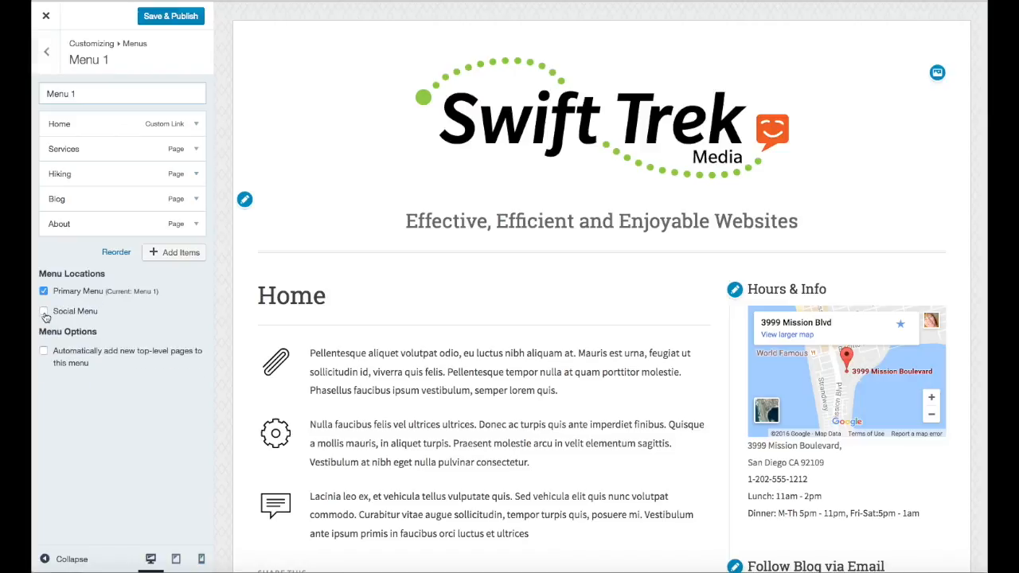
click(43, 314)
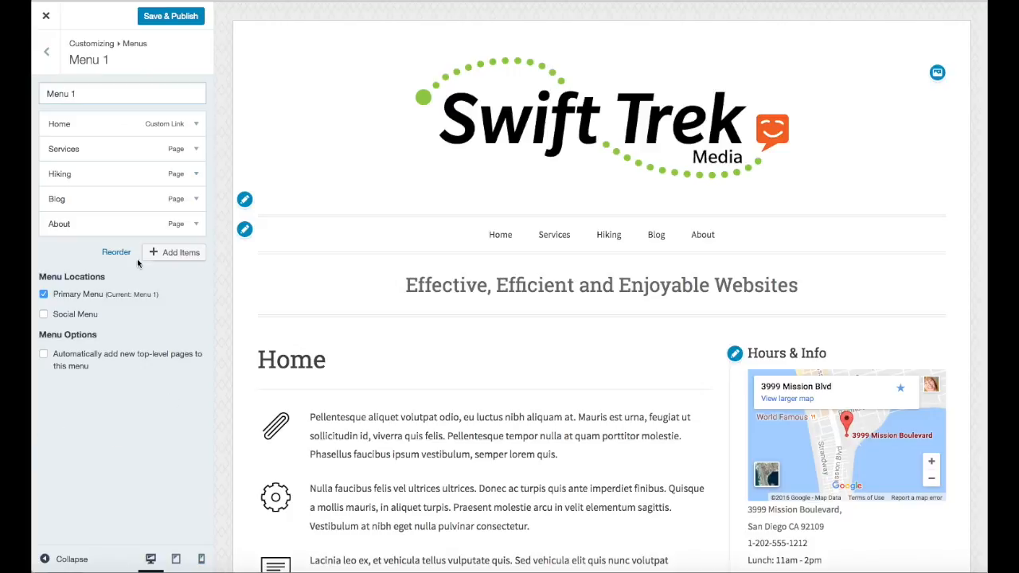
click(170, 17)
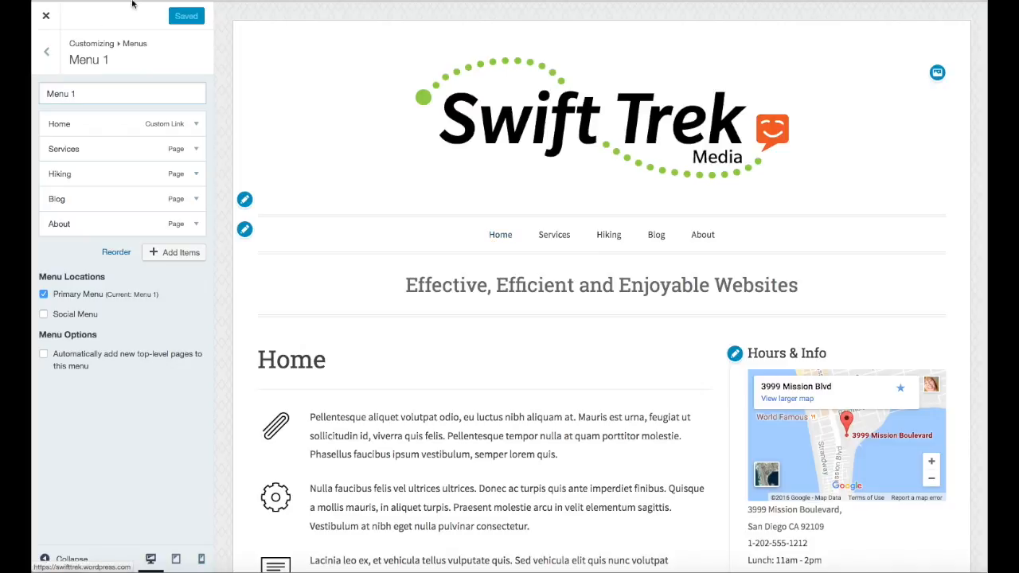
click(46, 52)
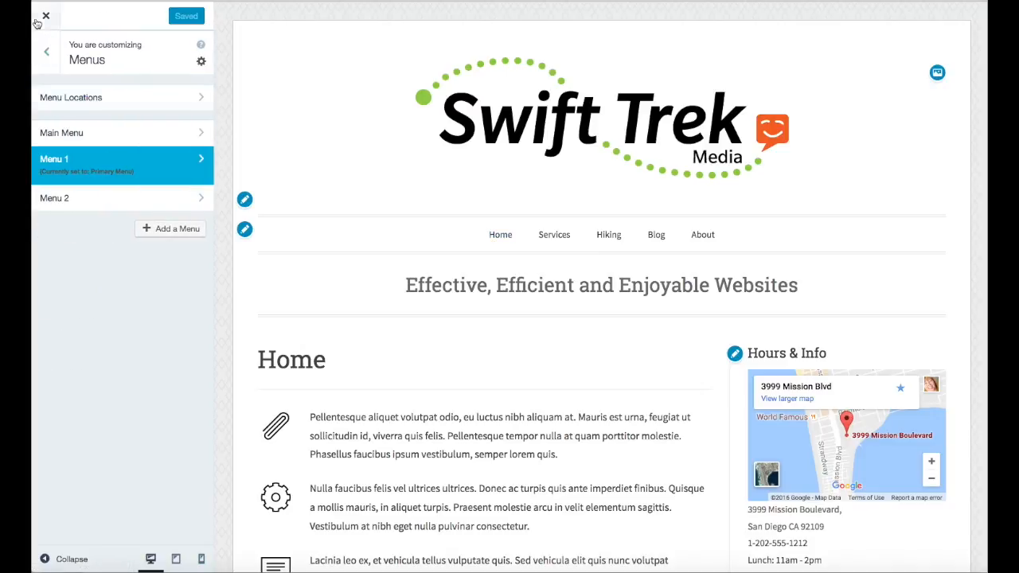
click(47, 51)
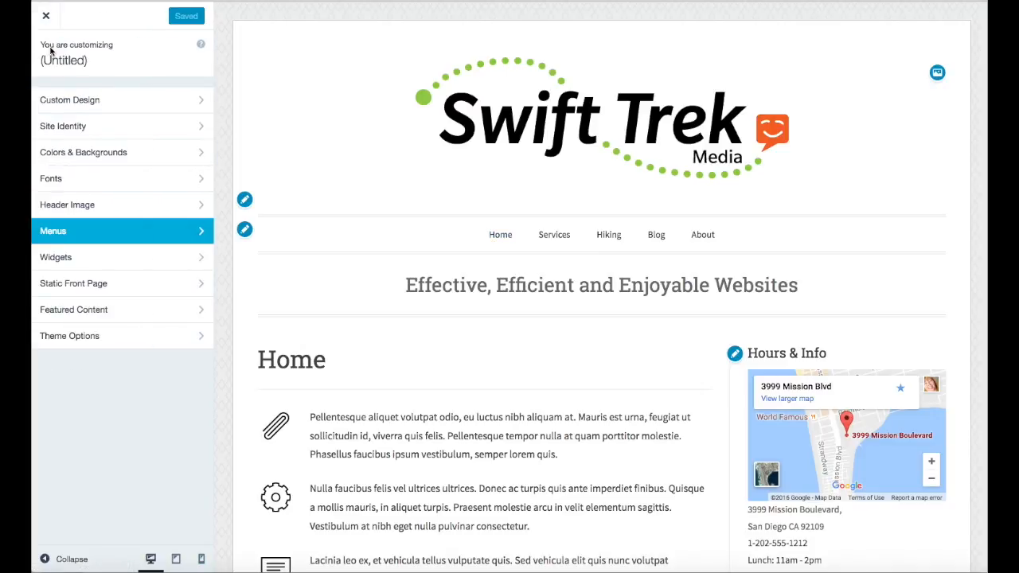
Try the suggested beach wave picture as the header image, then hide it again.
click(108, 204)
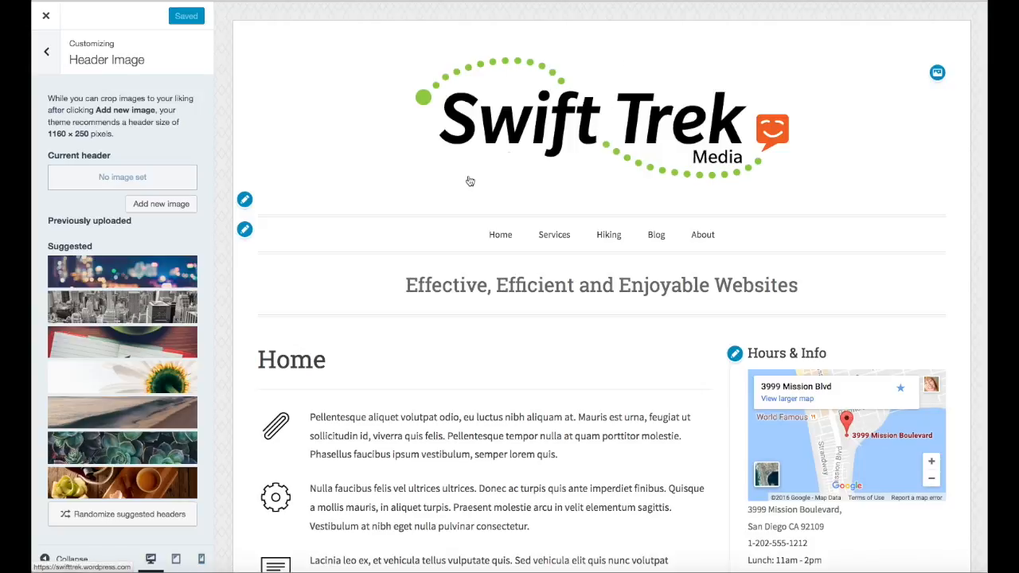
click(139, 410)
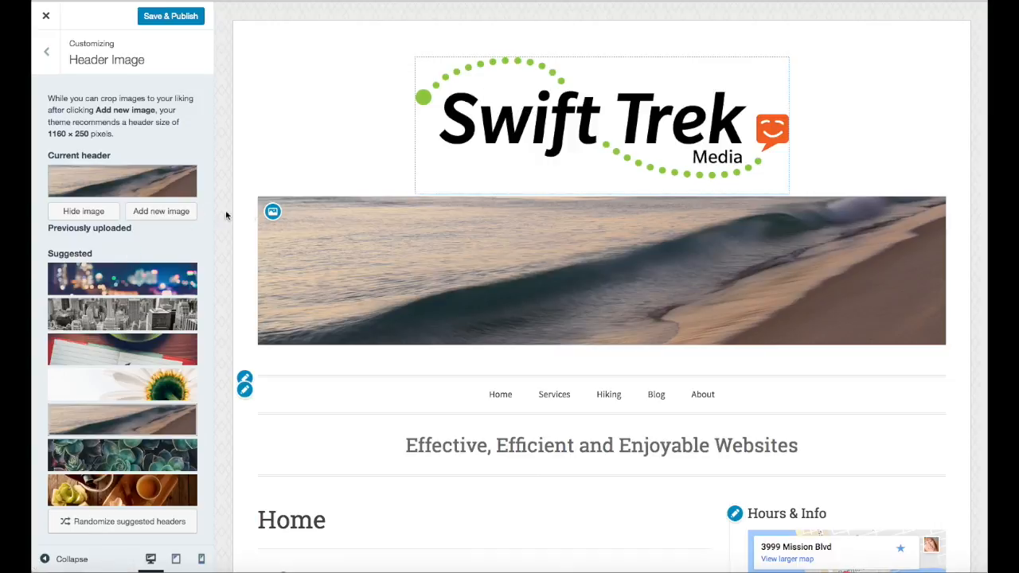
click(163, 211)
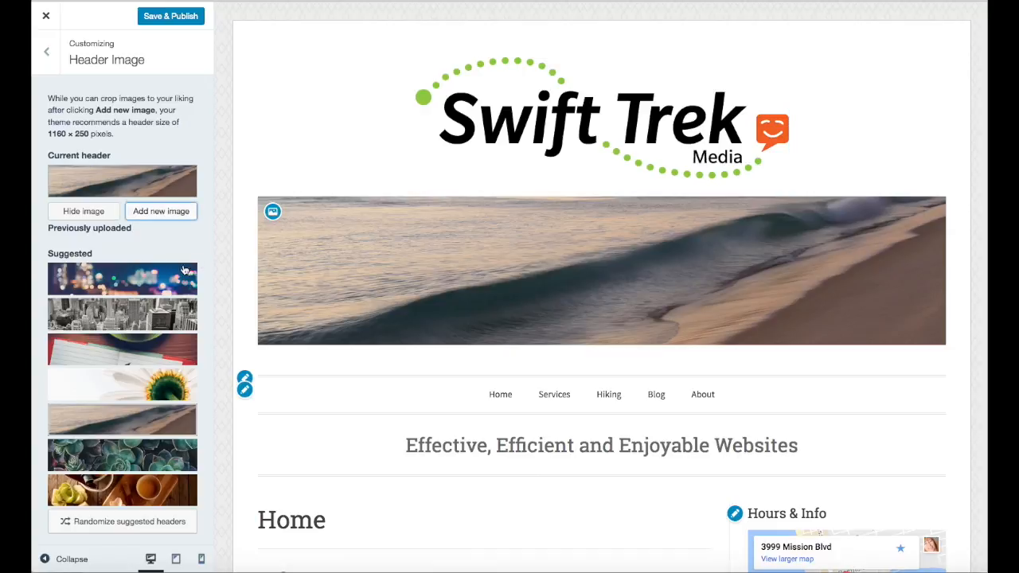
click(74, 211)
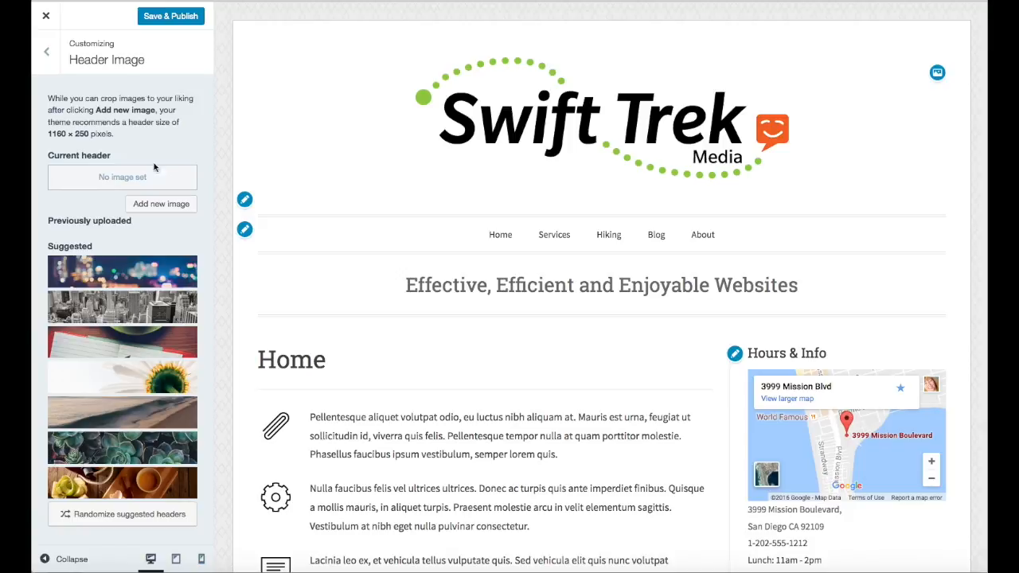
click(46, 50)
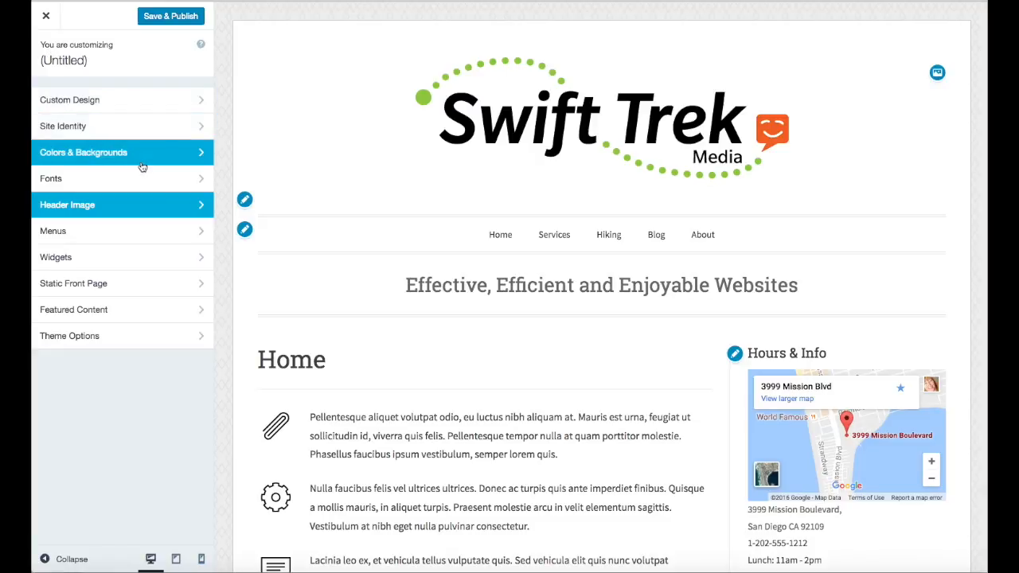
Select the original swifttrellogoemail.png while changing the site logo and open it for image editing.
click(139, 124)
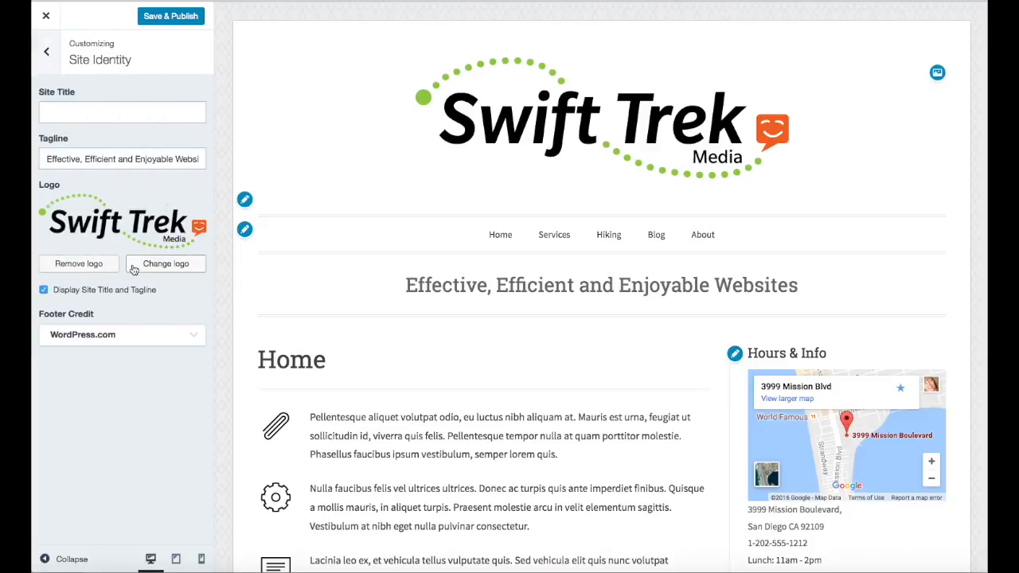
click(167, 269)
click(288, 157)
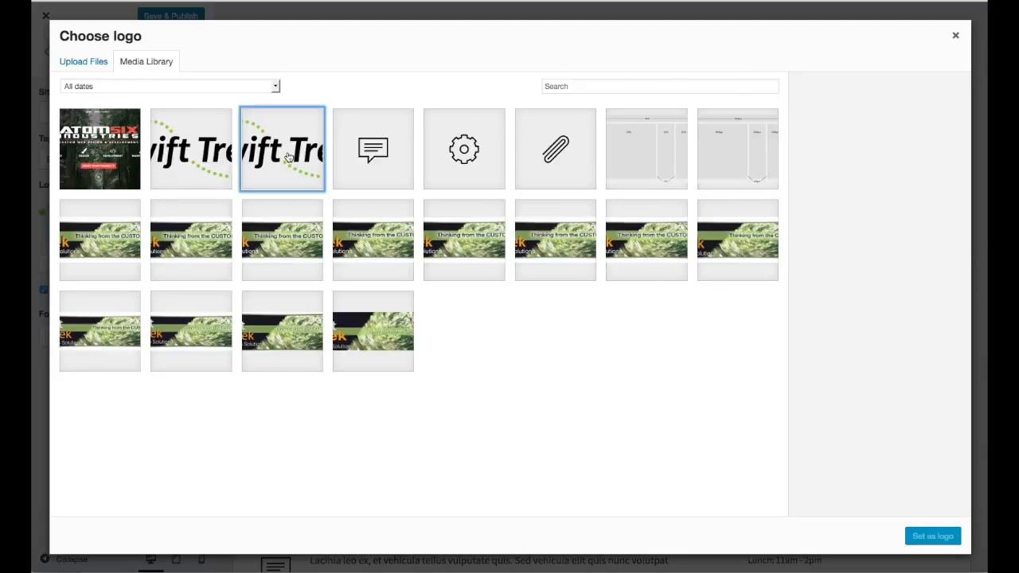
click(160, 151)
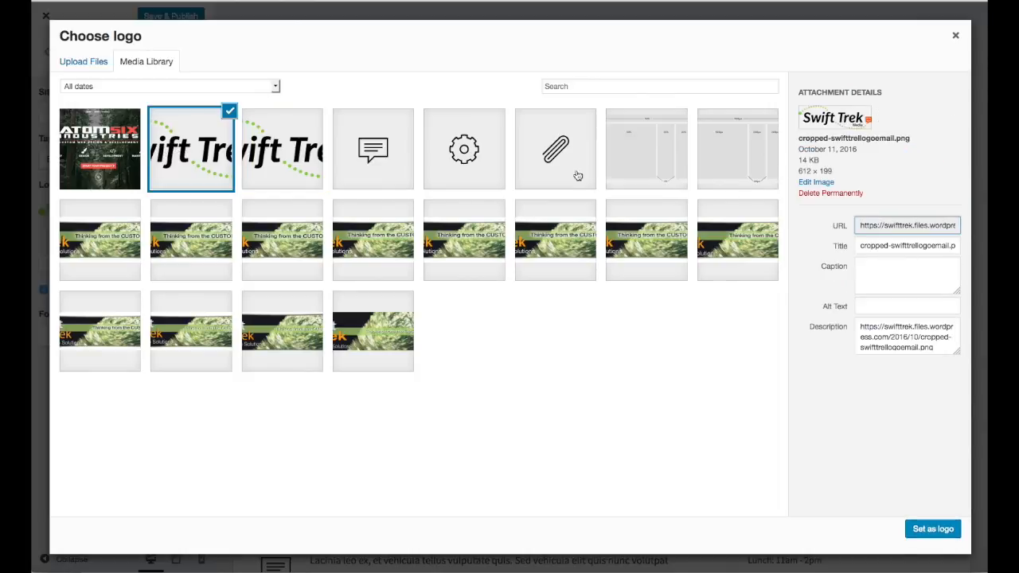
click(308, 155)
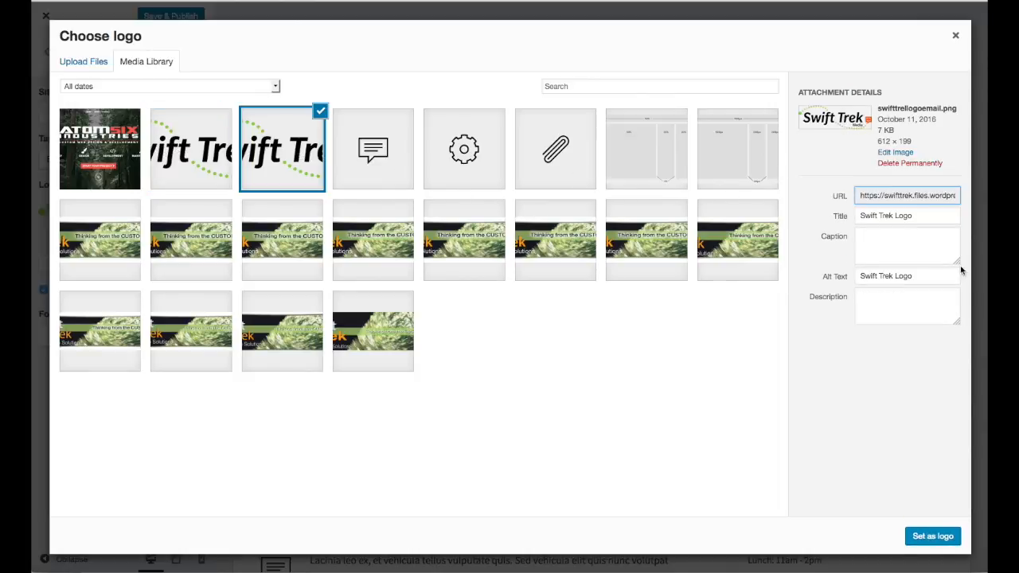
click(897, 153)
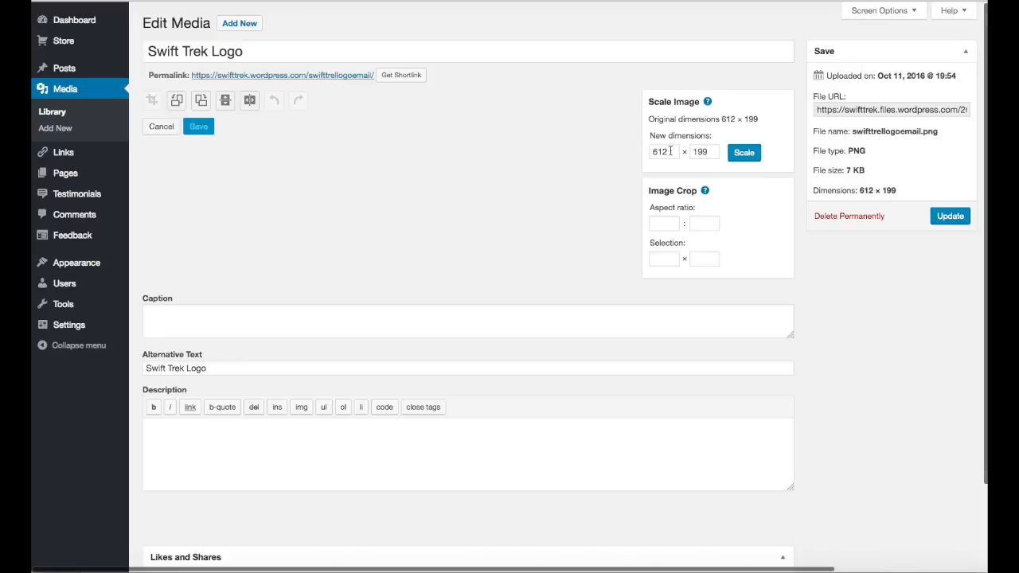
Try to scale the Swift Trek logo image to a height of 100 pixels, then cancel the image edit.
drag(670, 150, 624, 149)
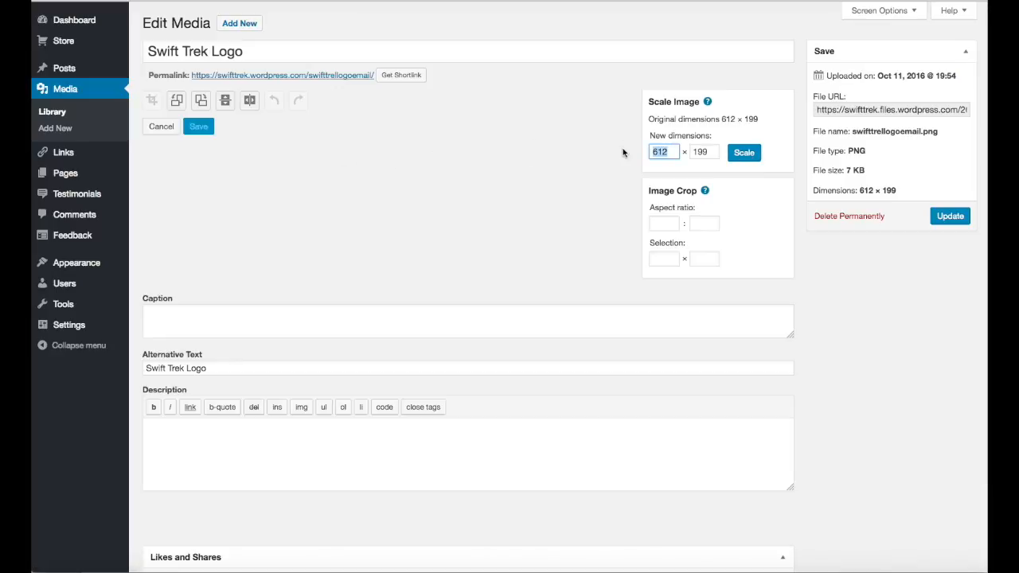
click(711, 151)
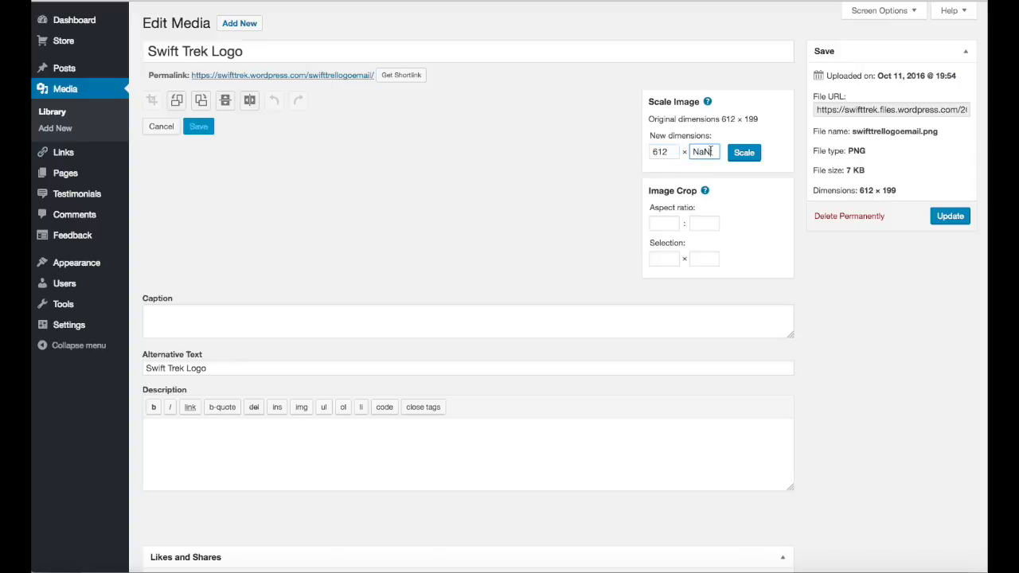
drag(713, 152, 675, 152)
text(100)
click(745, 154)
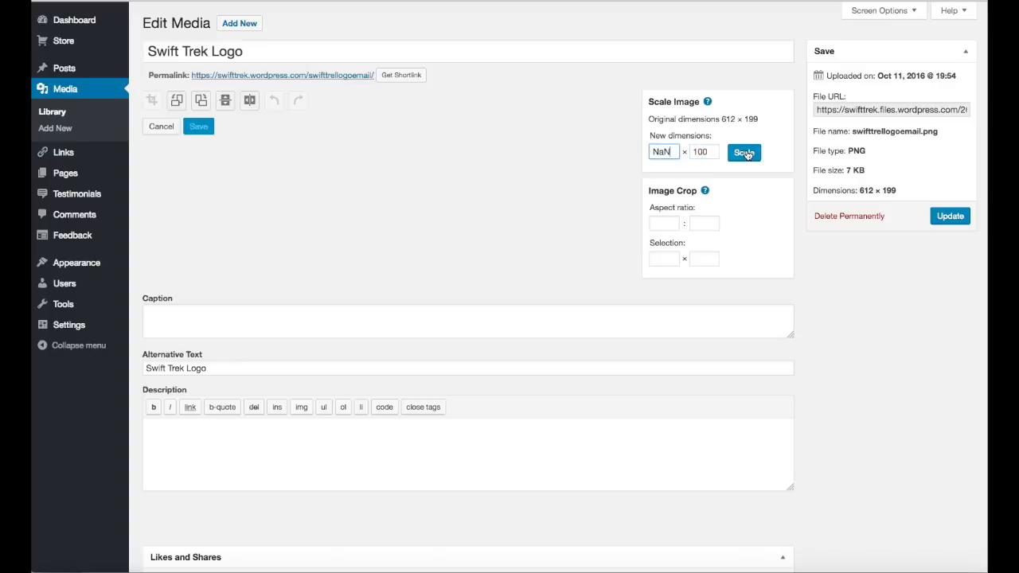
click(161, 127)
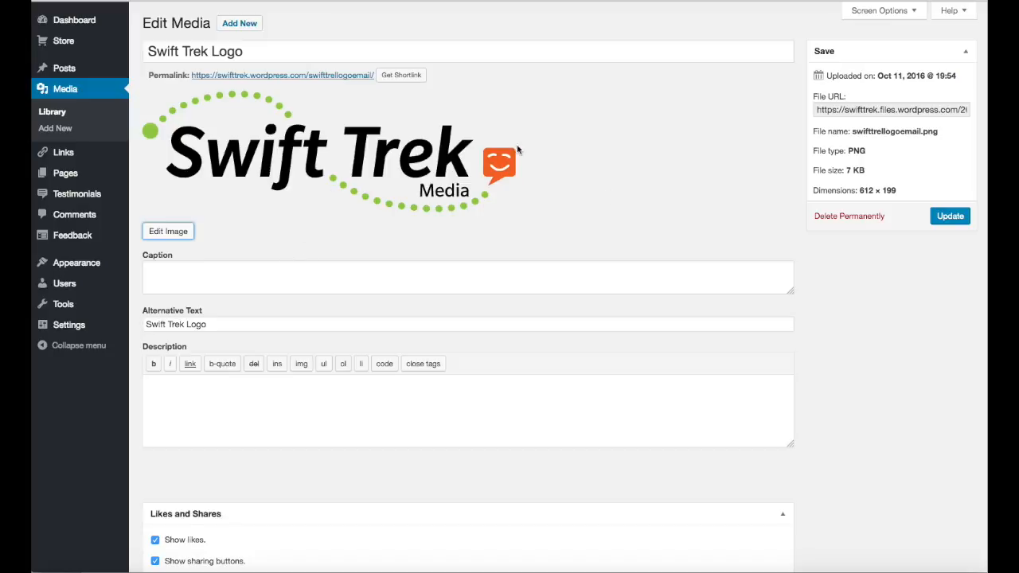
Reopen the Swift Trek Logo image for editing, scale it to a height of 100 pixels, and update the media file.
click(175, 231)
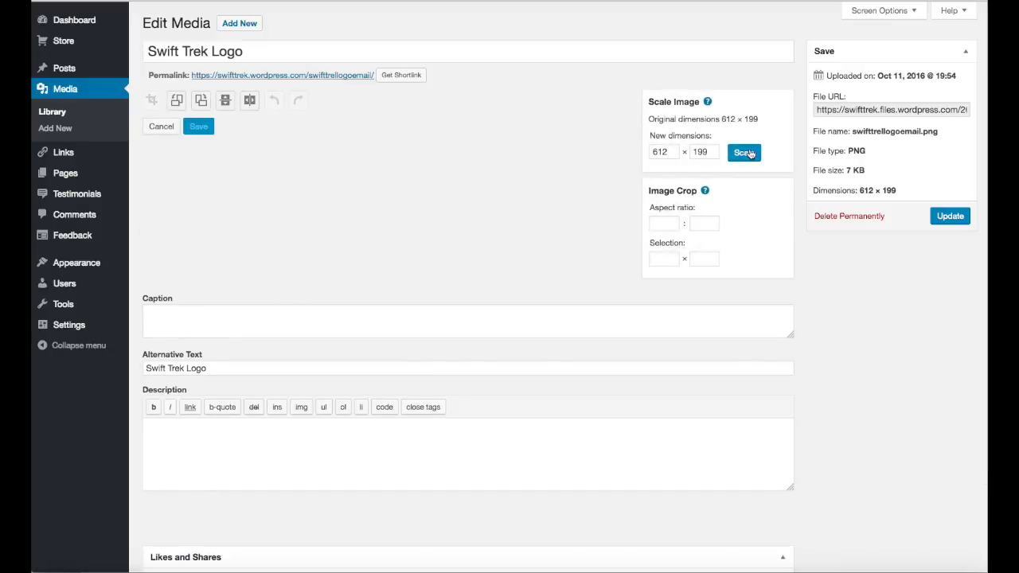
drag(715, 151, 679, 151)
text(100)
click(744, 156)
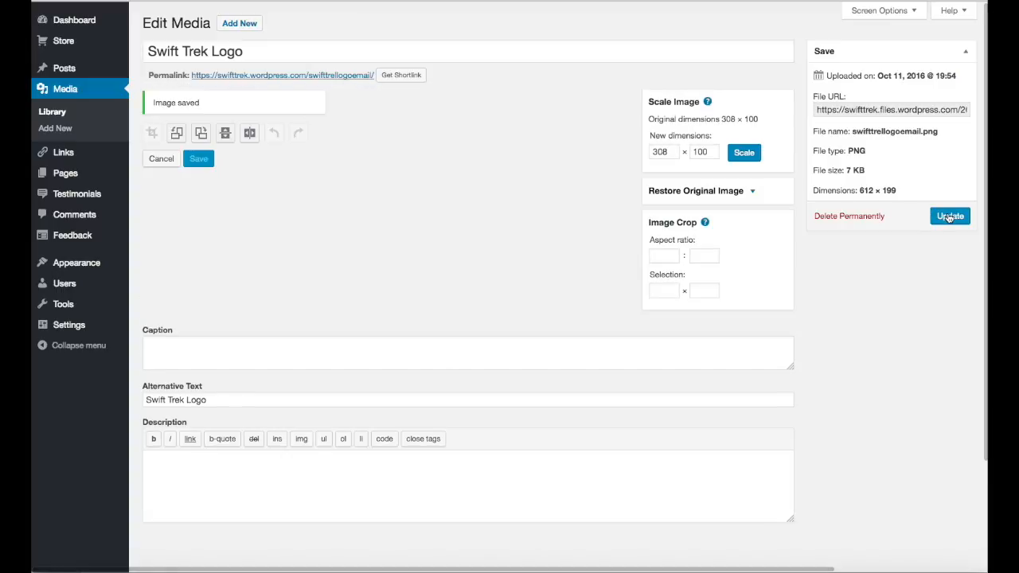
click(949, 216)
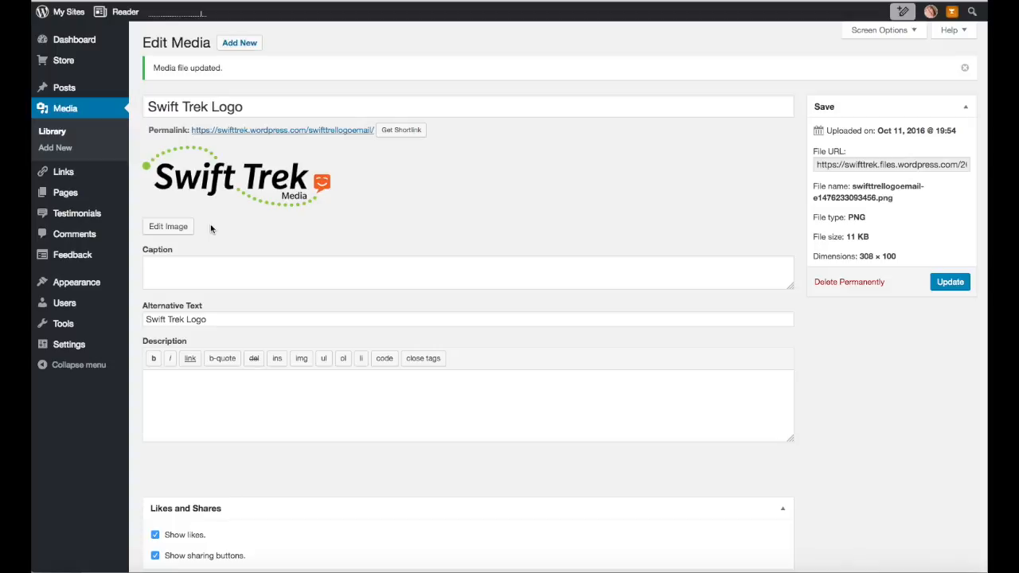
mouse_move(65, 17)
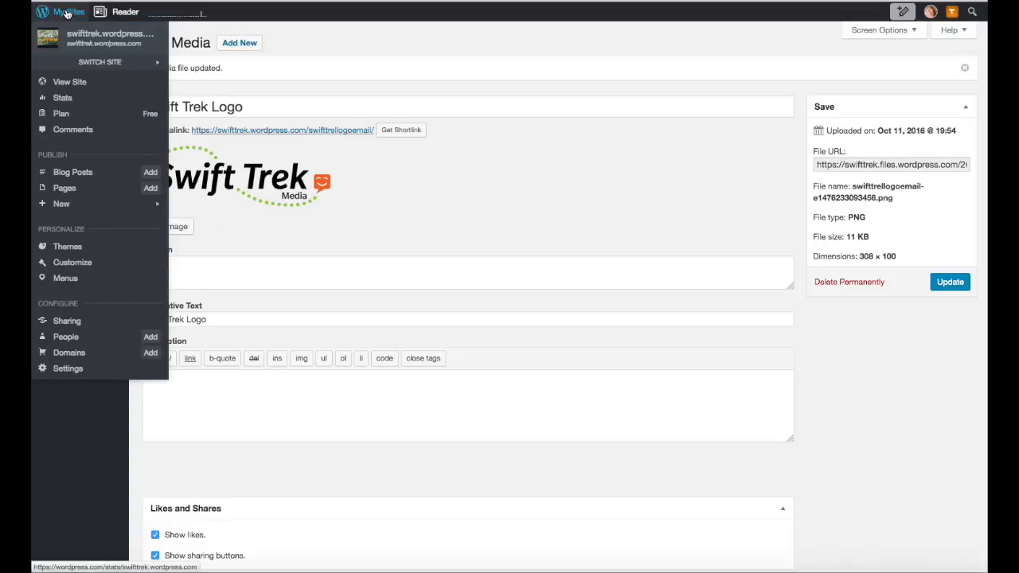
click(949, 281)
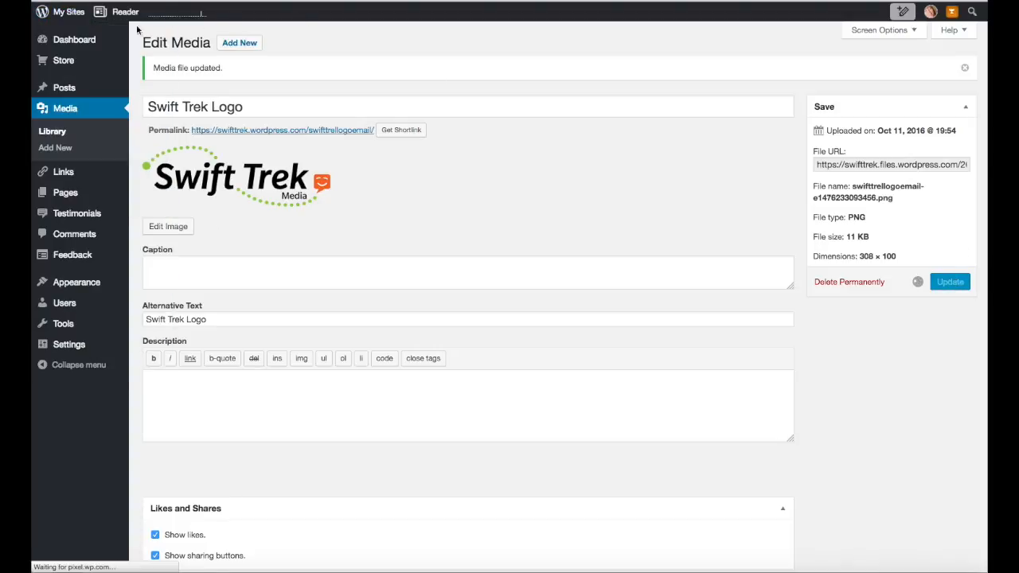
Return to the site's customizer and set the rescaled Swift Trek Logo image as the site logo.
mouse_move(67, 16)
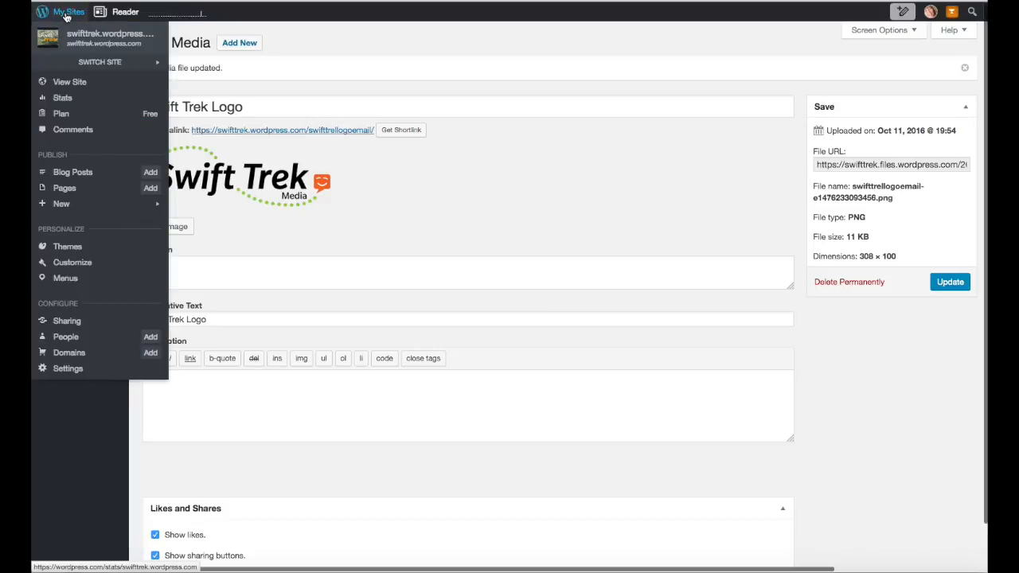
click(67, 13)
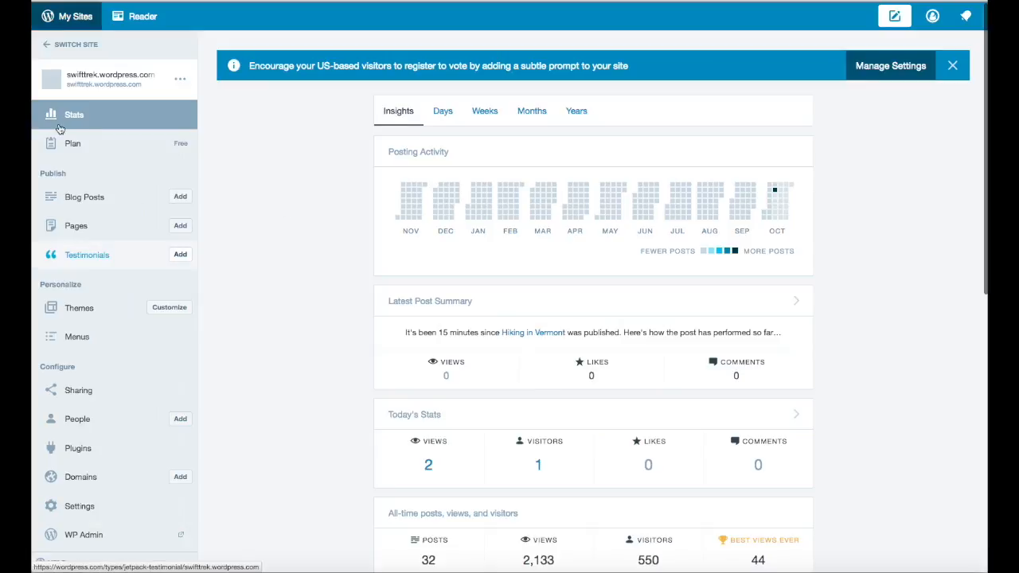
click(172, 309)
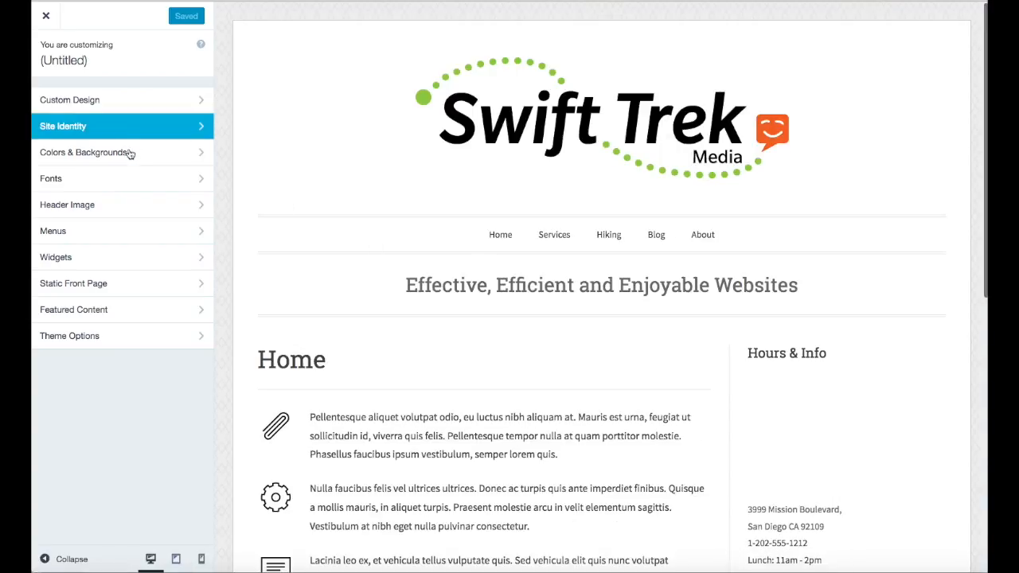
click(117, 127)
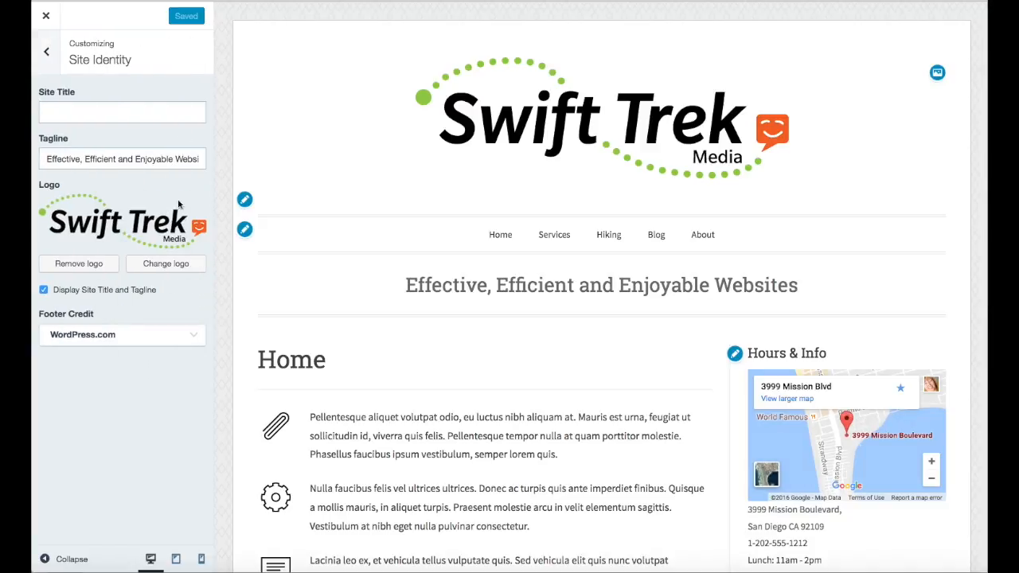
click(172, 263)
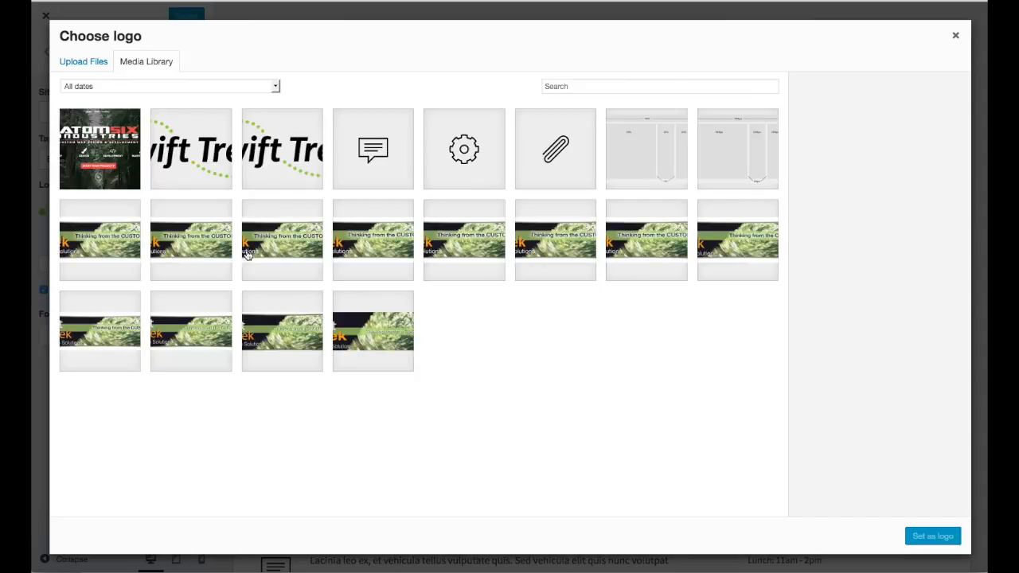
click(282, 159)
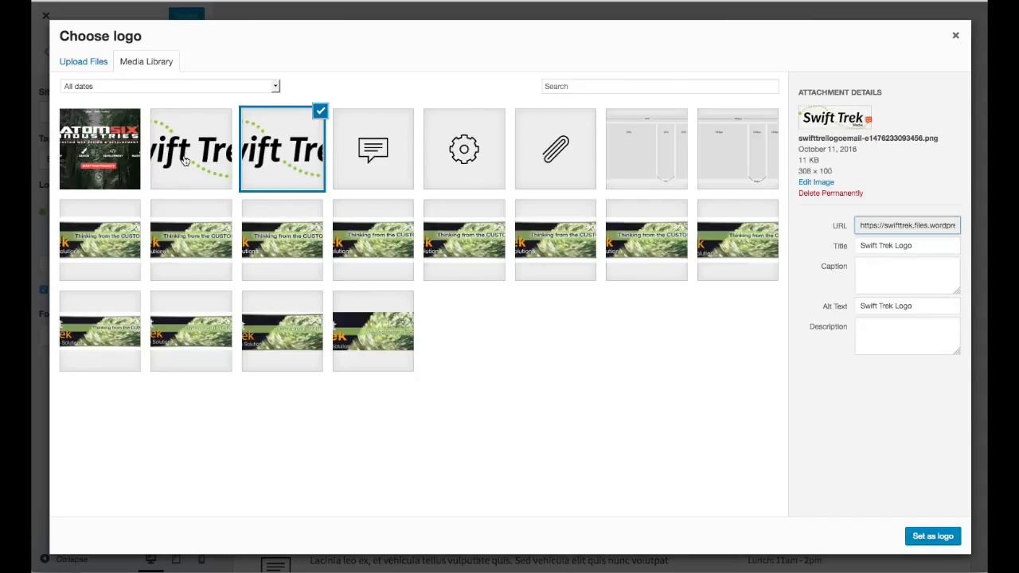
click(929, 536)
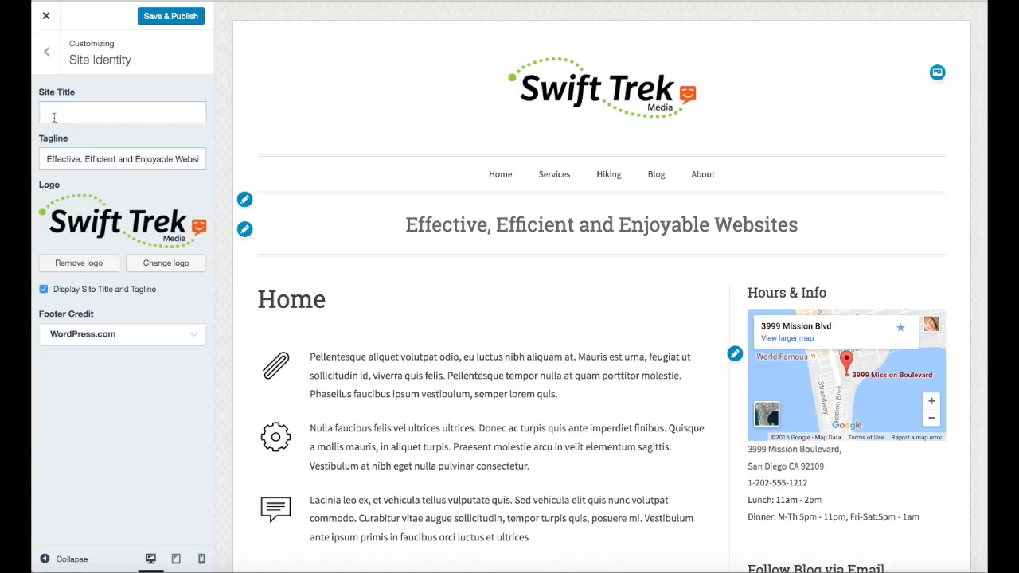
Publish the site identity changes and set the suggested blurred city-lights picture as the header image.
click(171, 16)
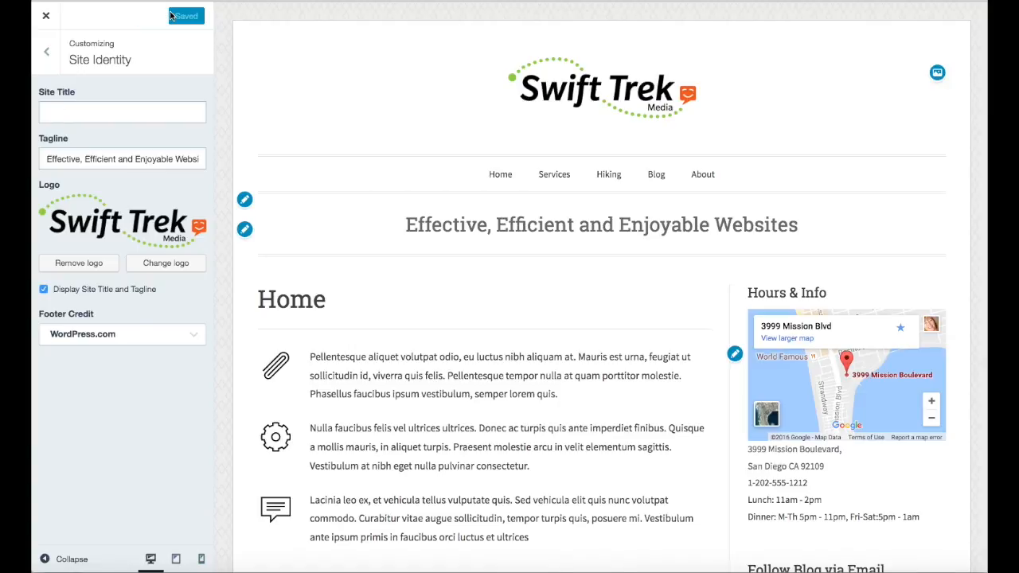
click(938, 73)
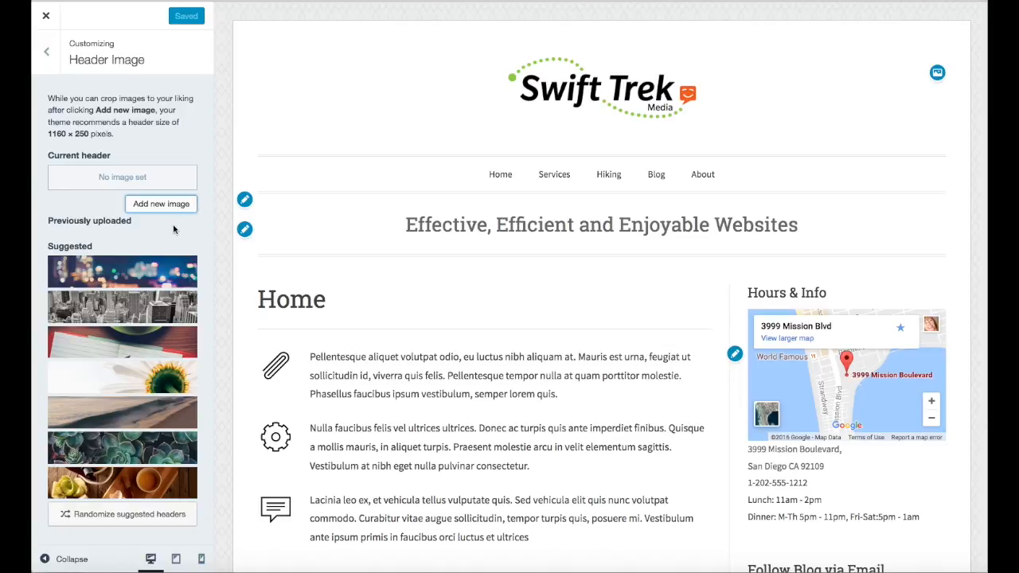
click(126, 273)
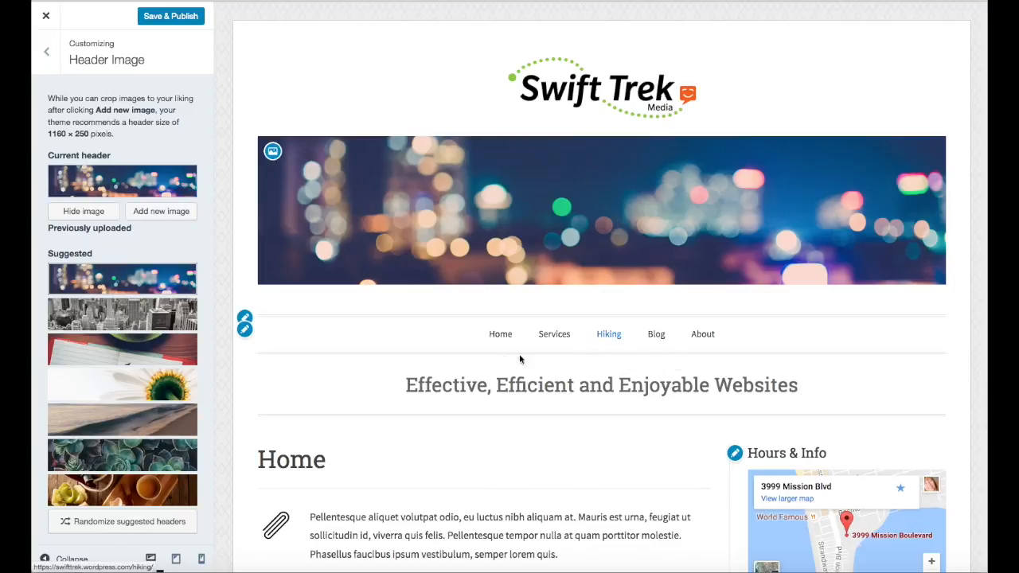
Set Menu 1 to automatically add new top-level pages.
click(247, 318)
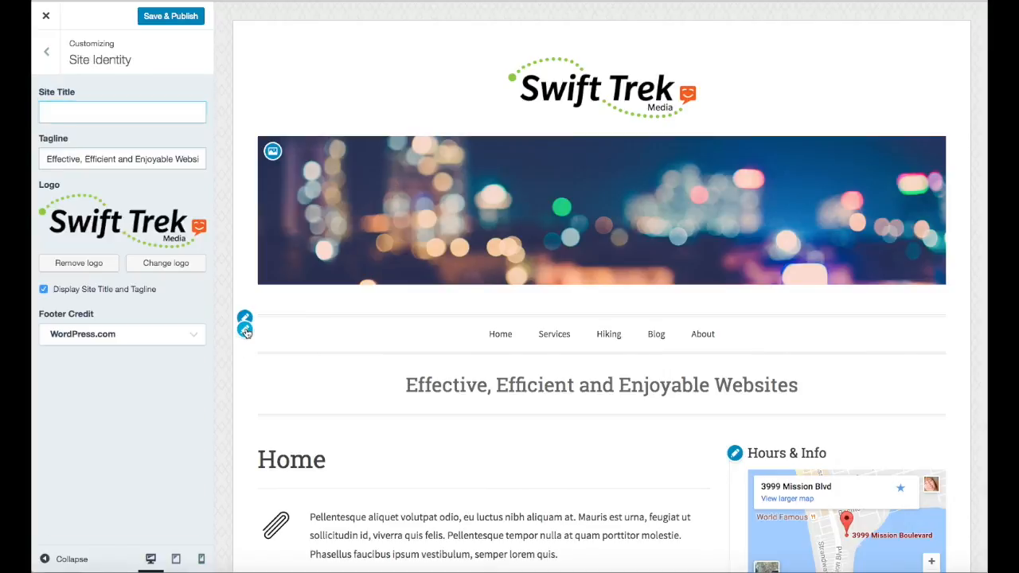
click(245, 330)
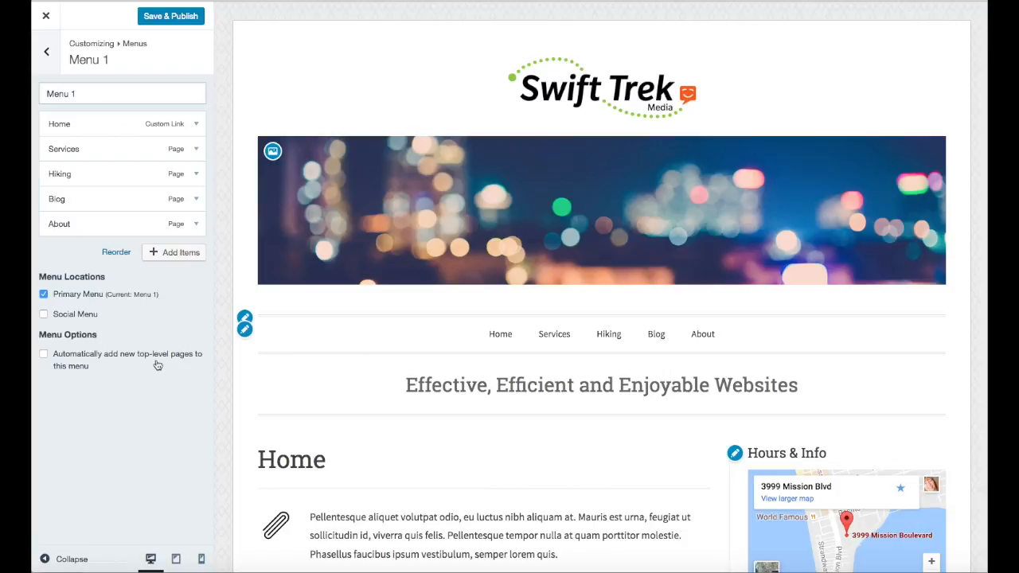
click(45, 357)
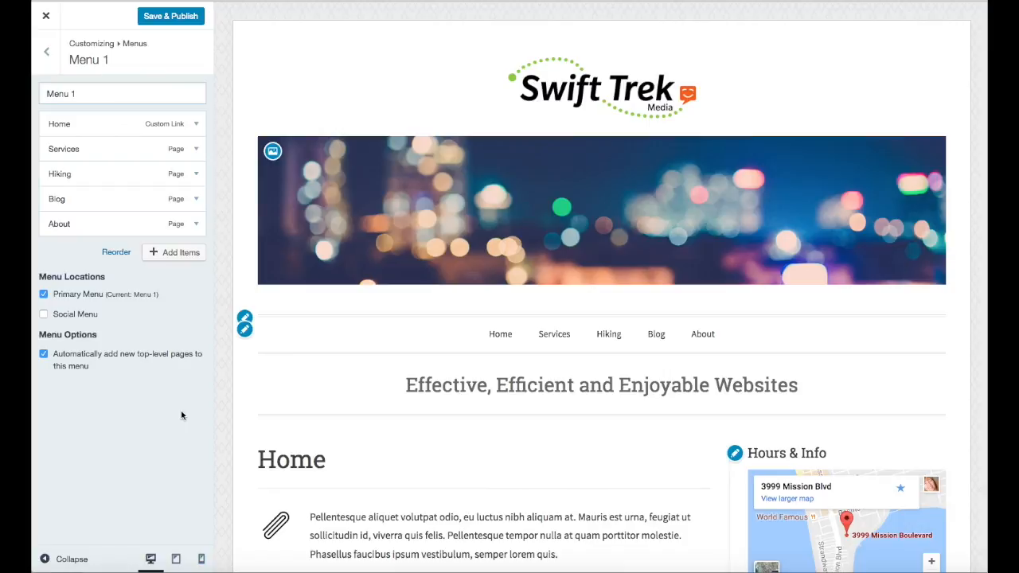
Preview the customized page down to its footer, and check its layout in tablet, mobile and desktop sizes.
scroll(448, 330, down, 10)
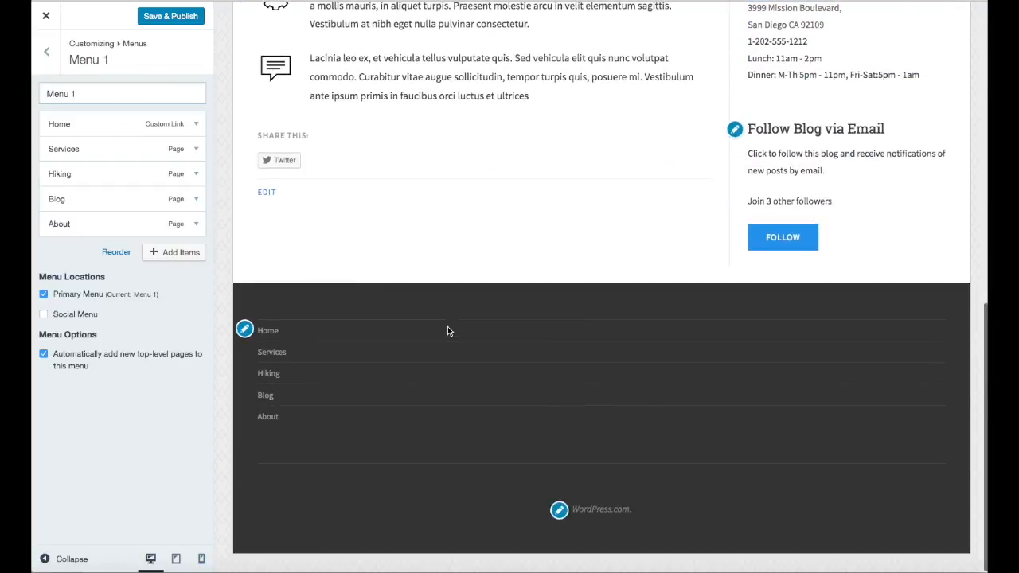
scroll(448, 331, up, 10)
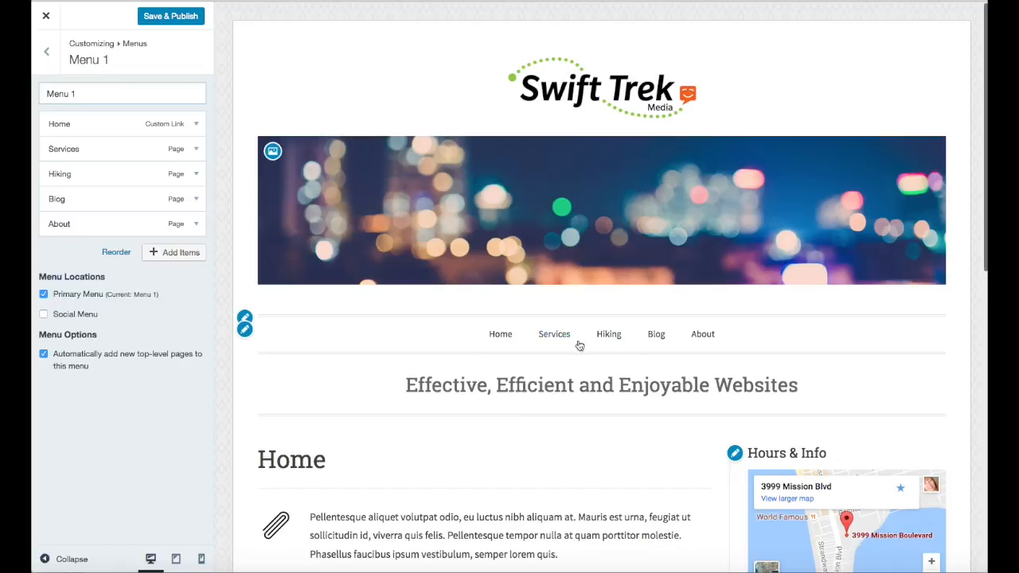
click(176, 558)
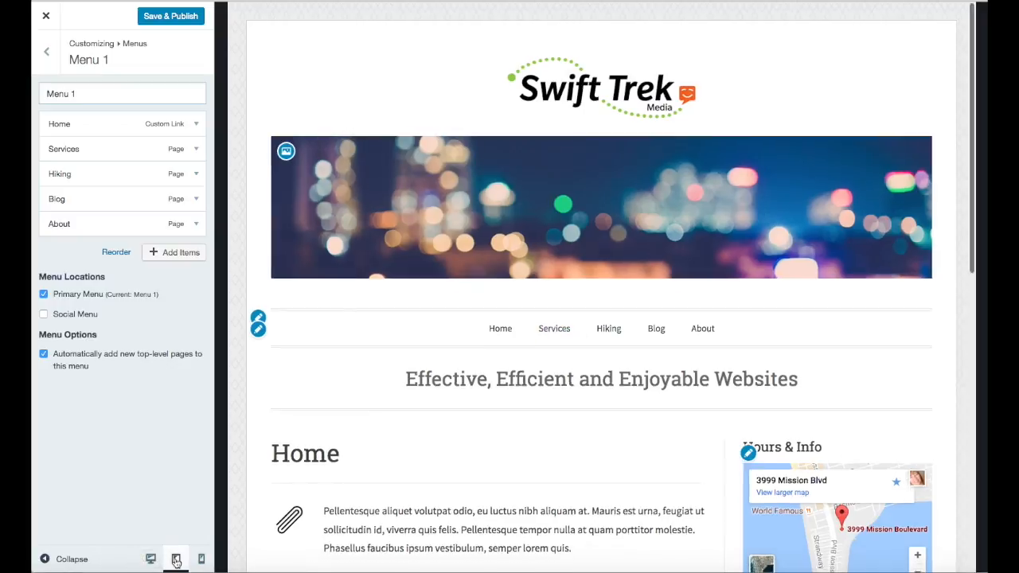
click(201, 559)
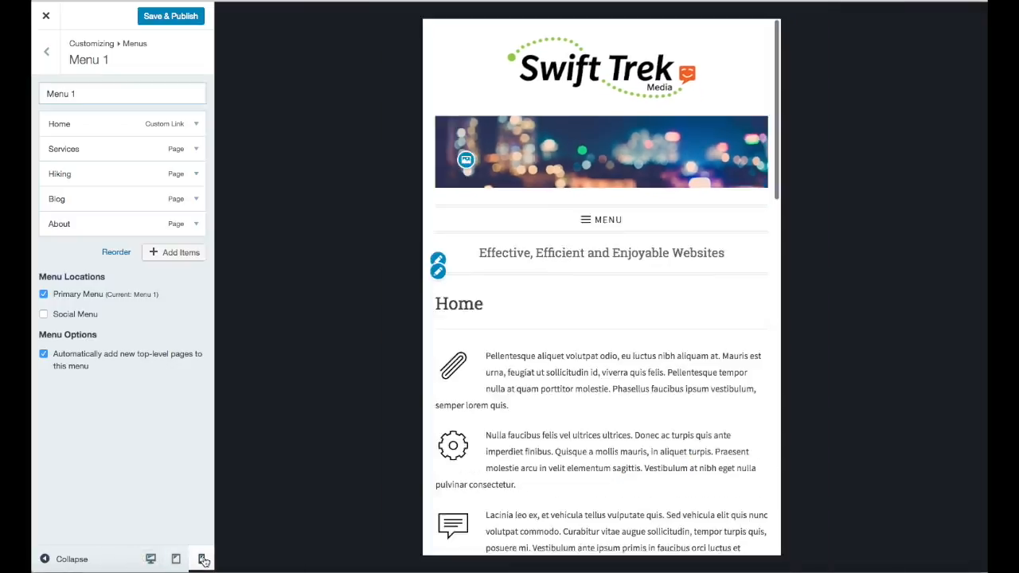
click(176, 559)
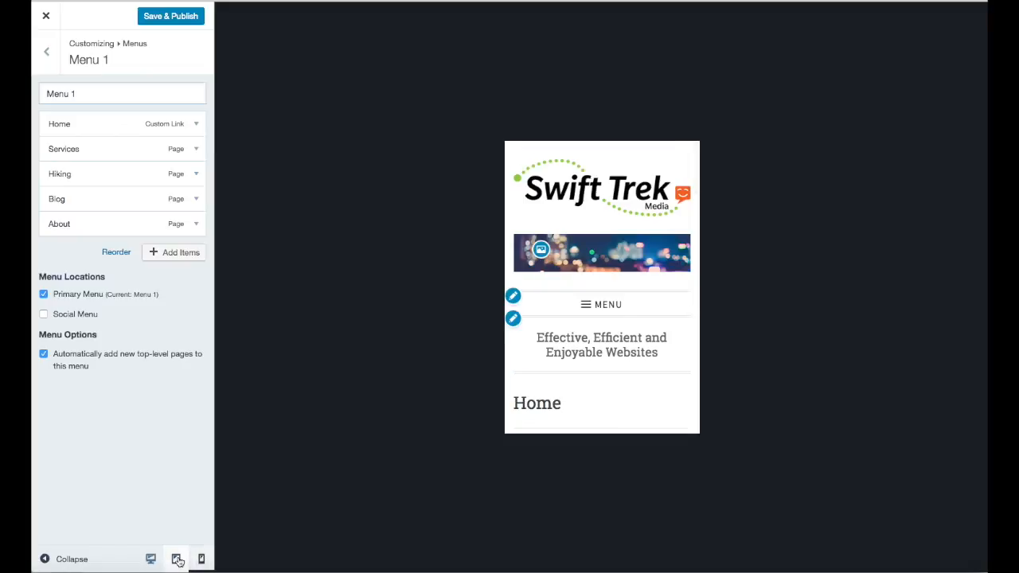
click(151, 559)
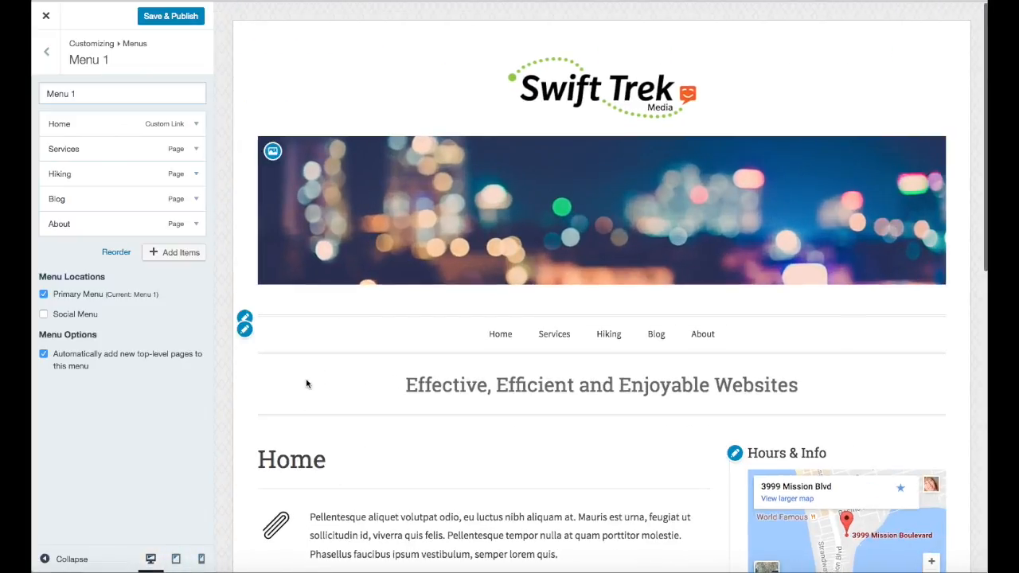
scroll(306, 378, down, 5)
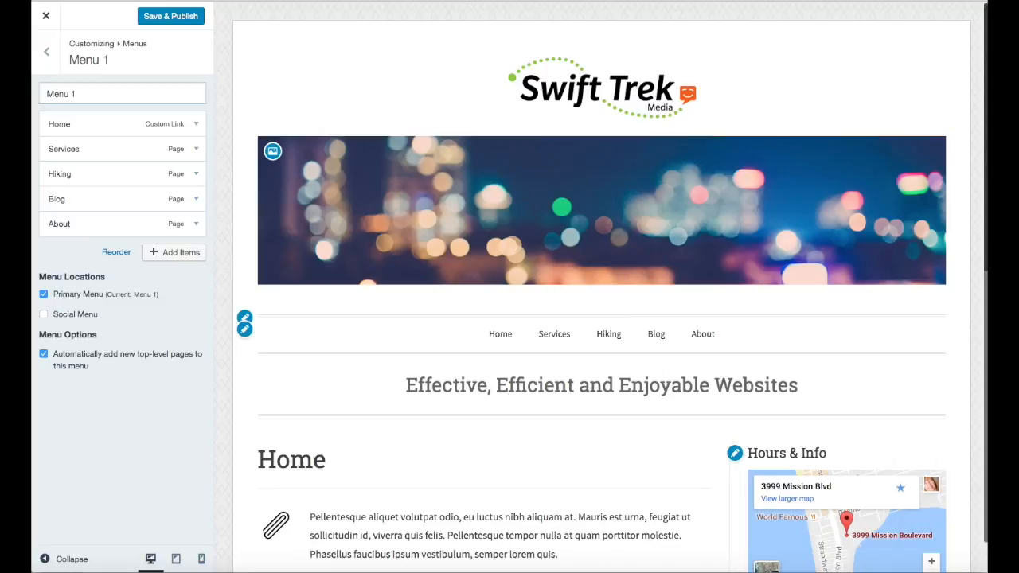
Leave the customizer and filter the site's theme list to Free themes.
click(47, 52)
click(46, 48)
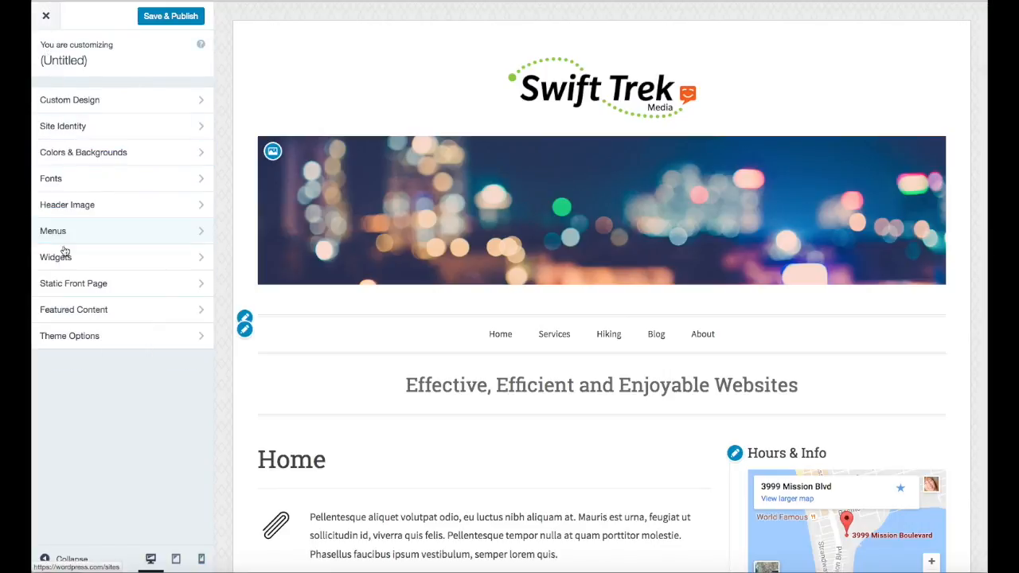
click(45, 16)
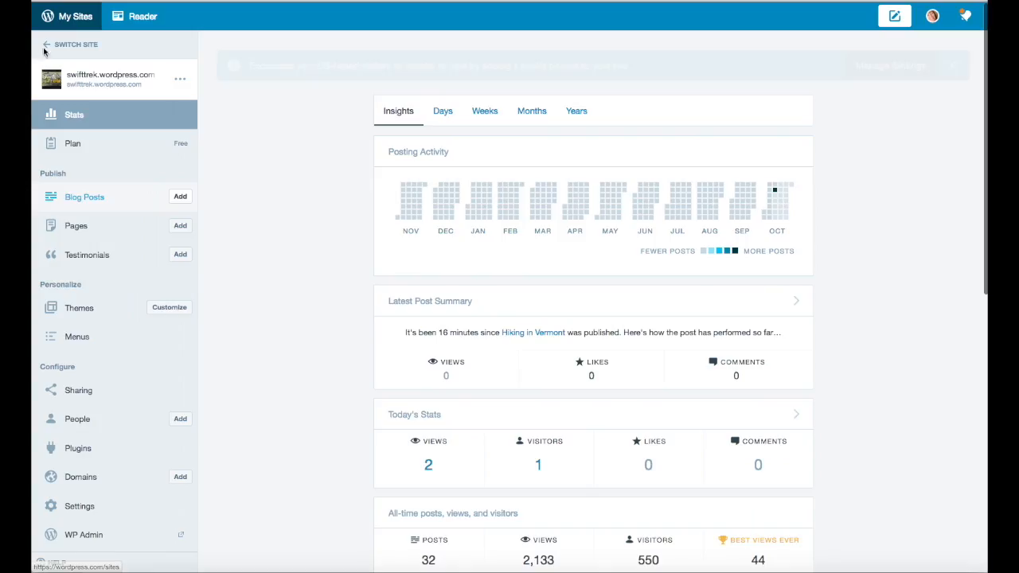
click(79, 308)
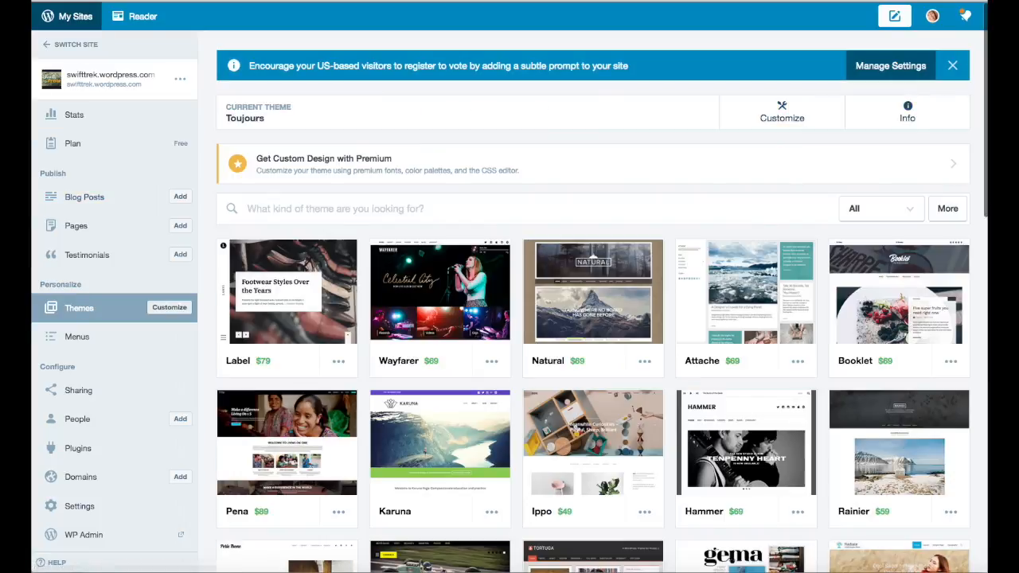
click(911, 210)
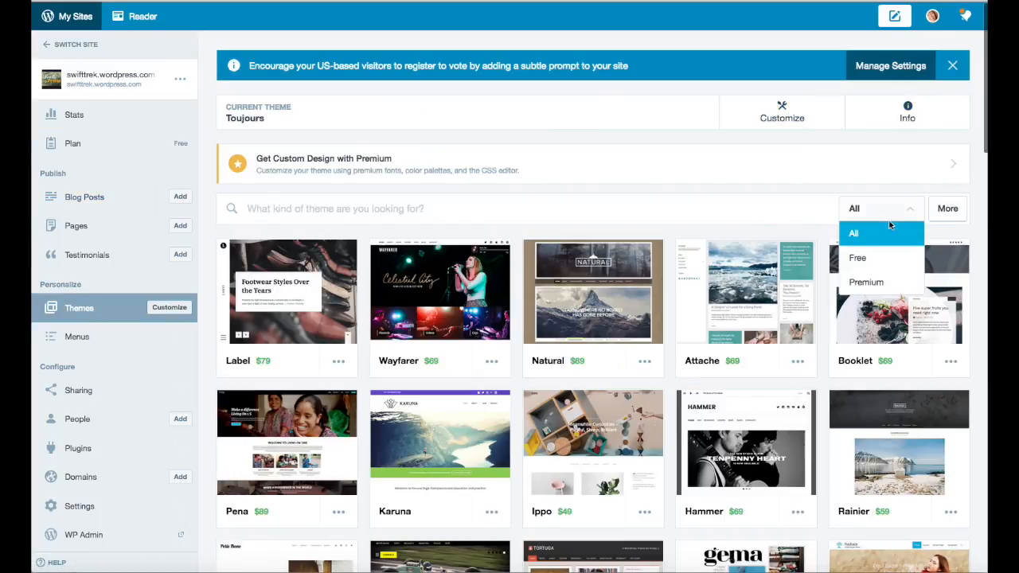
click(864, 261)
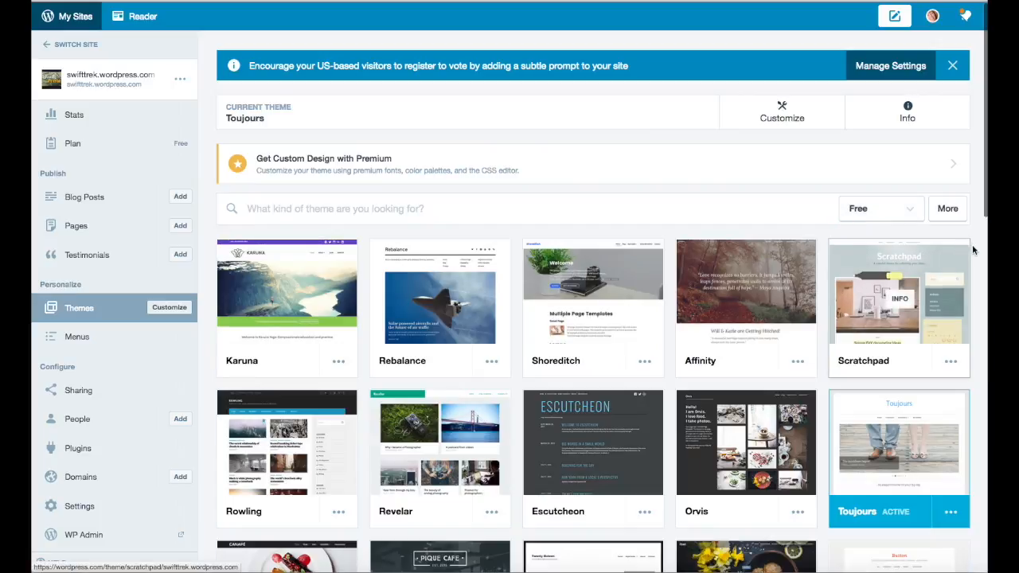
View the details of the free Affinity theme and return to the list of all themes.
scroll(972, 263, down, 2)
mouse_move(760, 233)
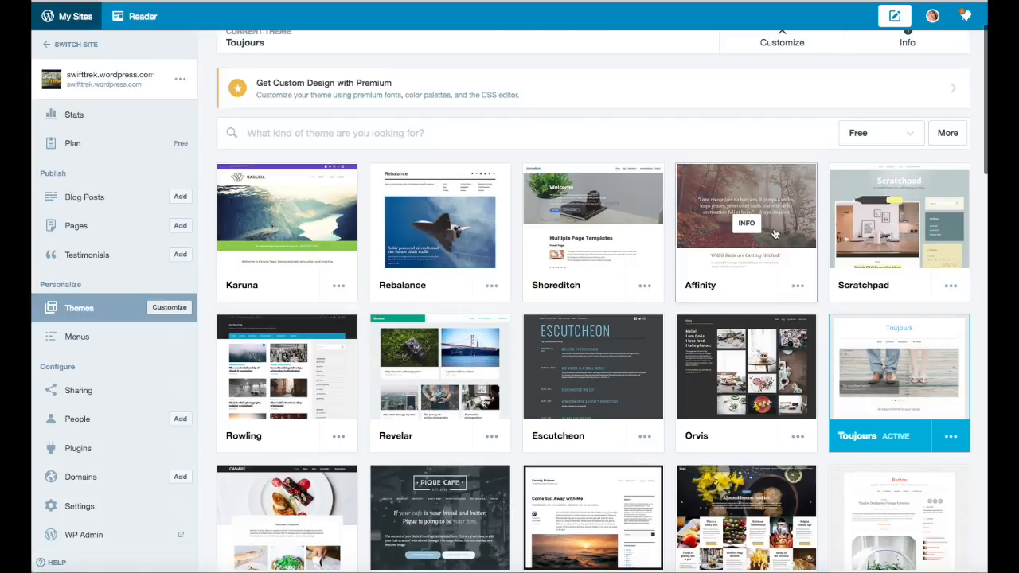
click(775, 233)
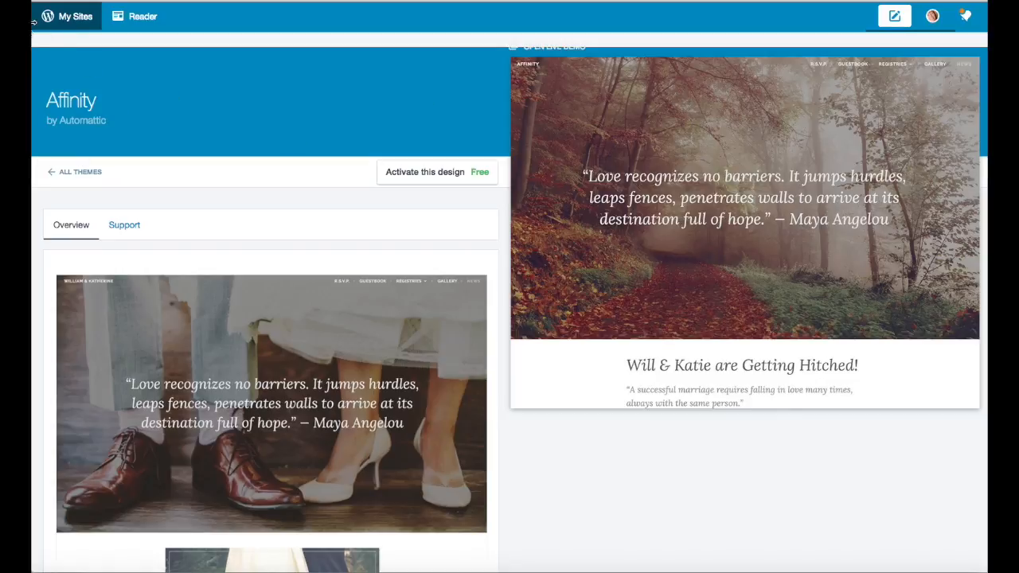
click(76, 173)
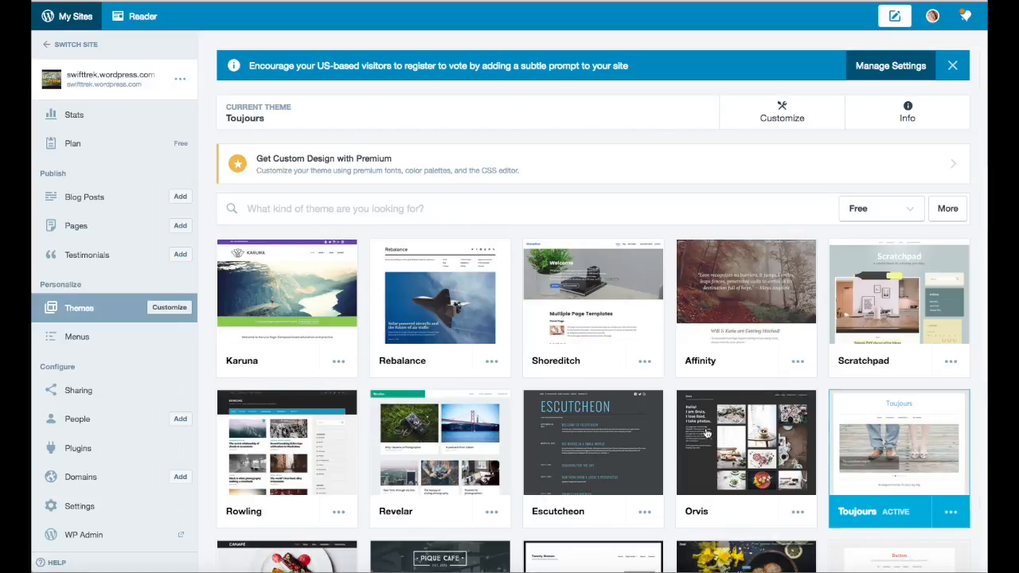
Review the site's included standard plugins and the Premium and Business plan upgrades.
click(83, 456)
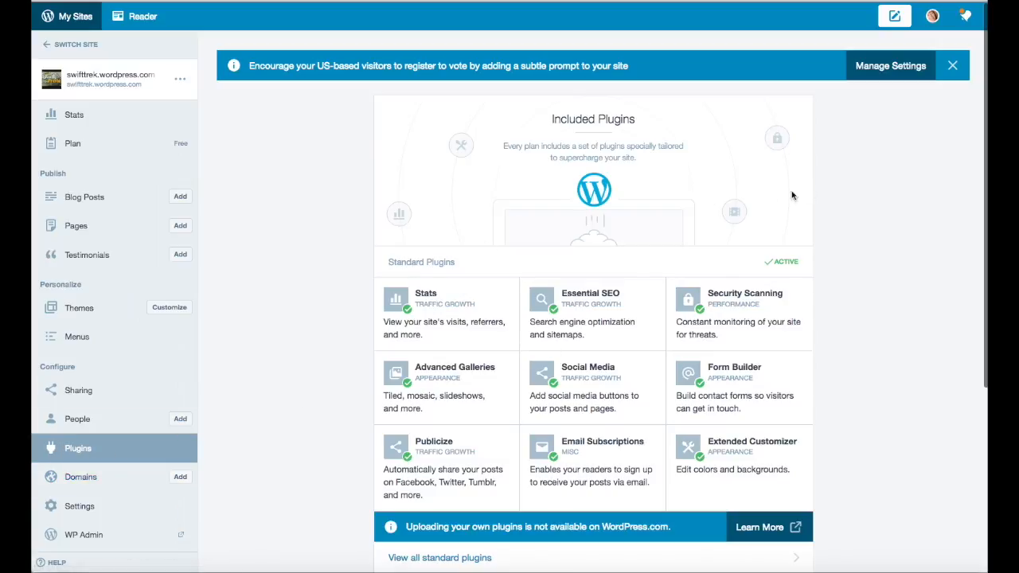
scroll(865, 190, down, 5)
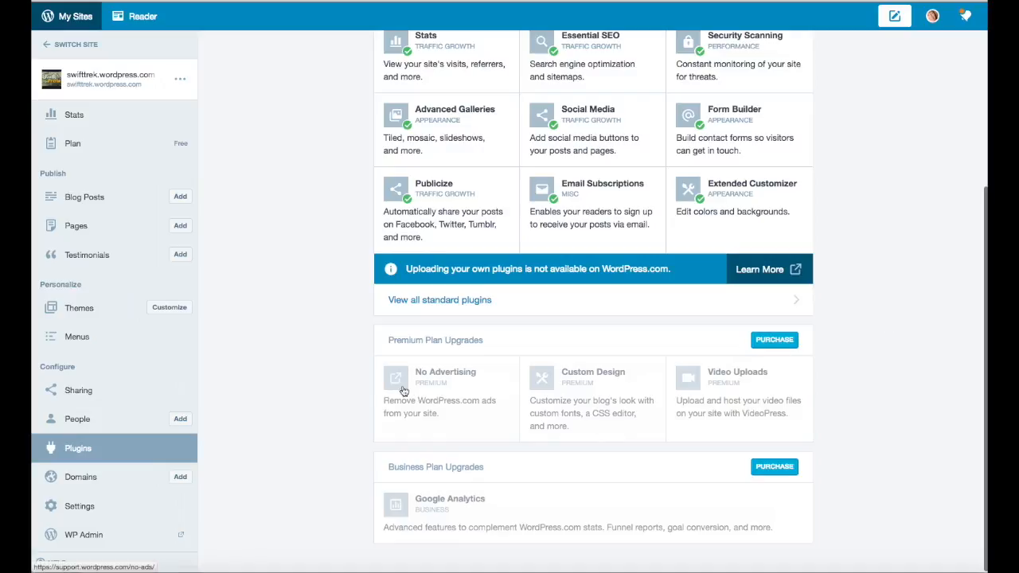
scroll(865, 271, up, 5)
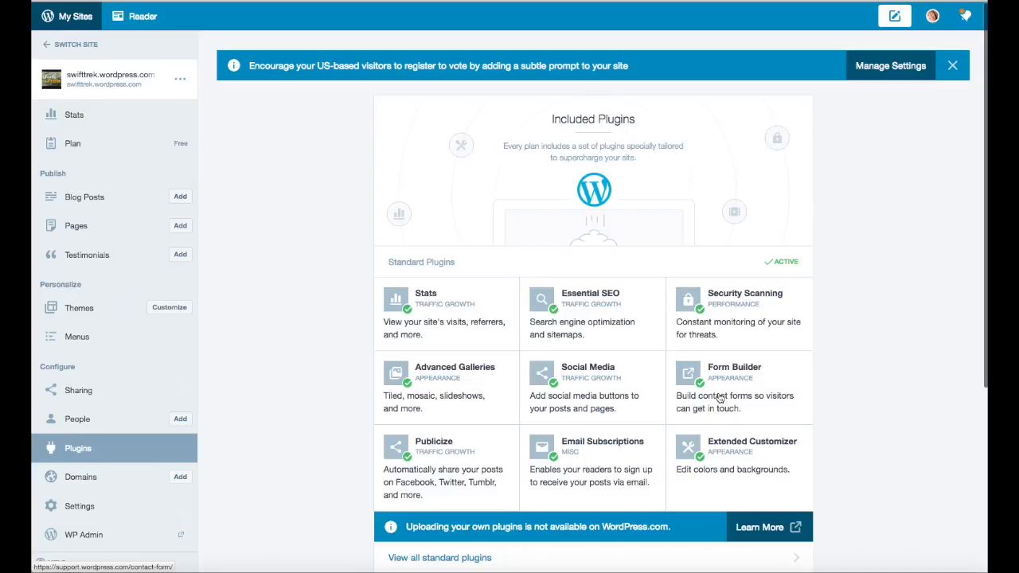
Read through the Form Builder plugin's Contact Form support page, covering form fields, notification preferences and shortcodes.
click(731, 371)
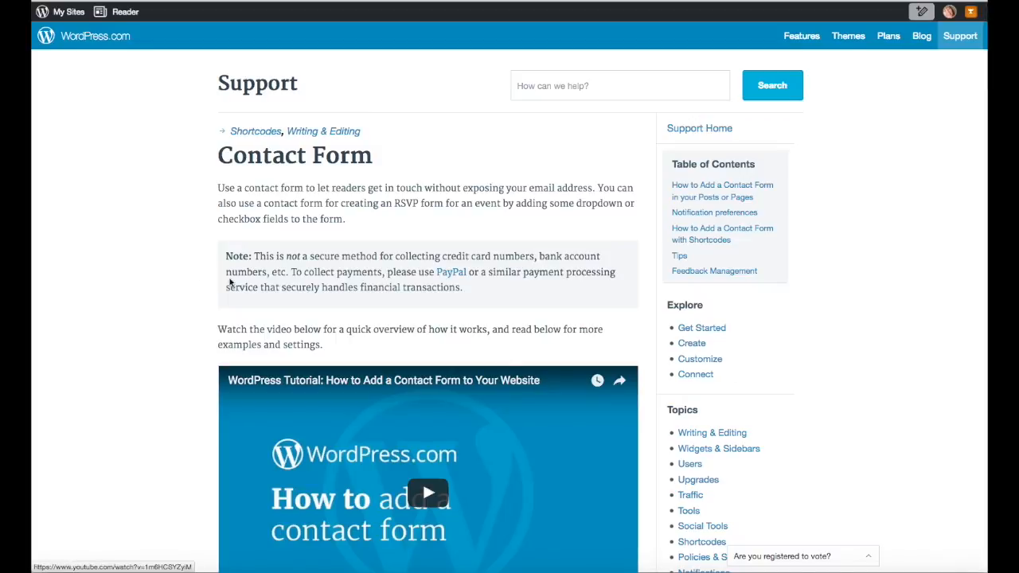
scroll(188, 260, down, 4)
scroll(188, 260, down, 1)
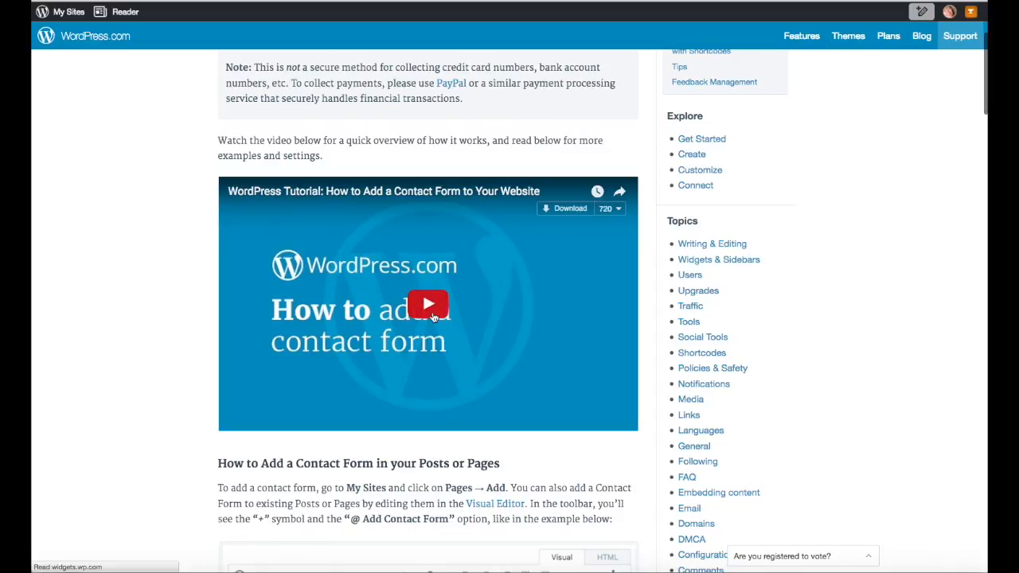
scroll(432, 316, down, 11)
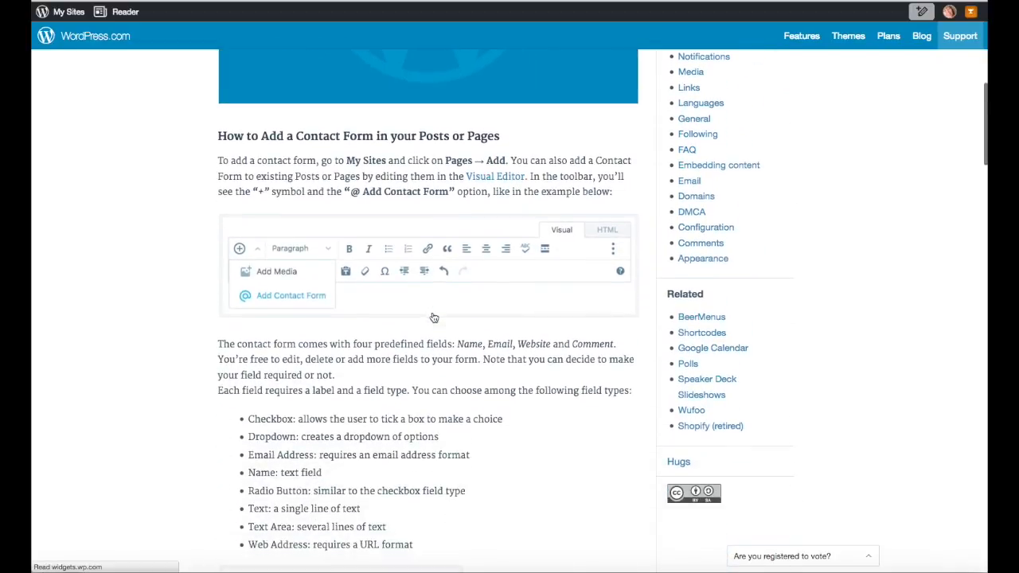
scroll(433, 313, down, 11)
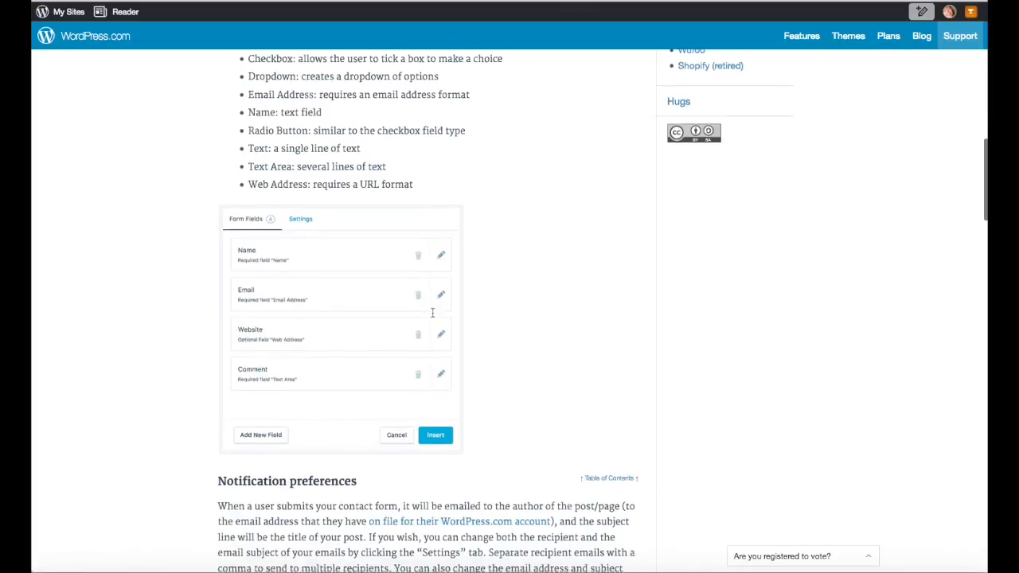
scroll(432, 313, down, 10)
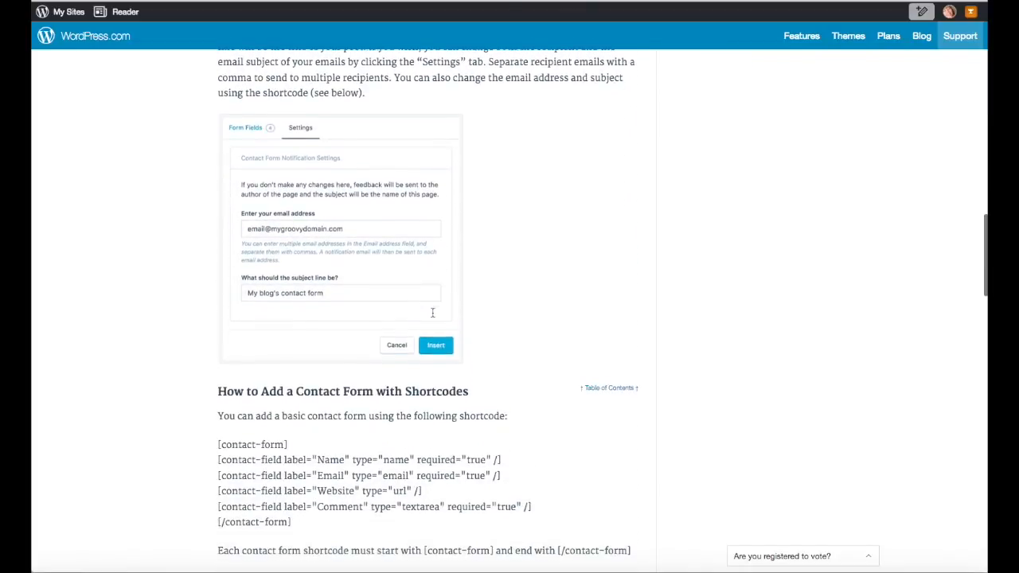
scroll(432, 312, up, 20)
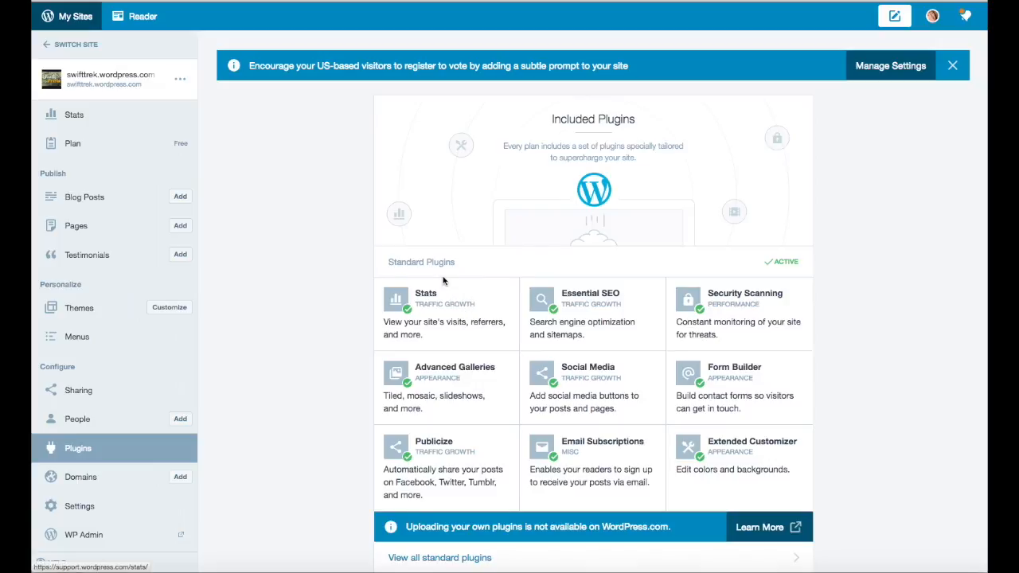
Read the Stats plugin's support page through the Insights section and return to the plugins overview.
click(447, 326)
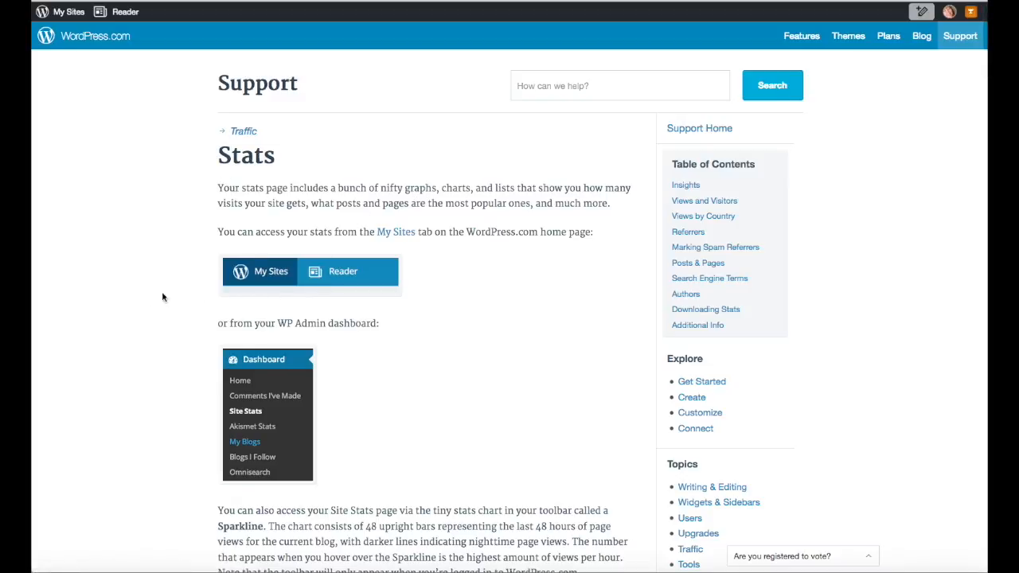
scroll(146, 303, down, 5)
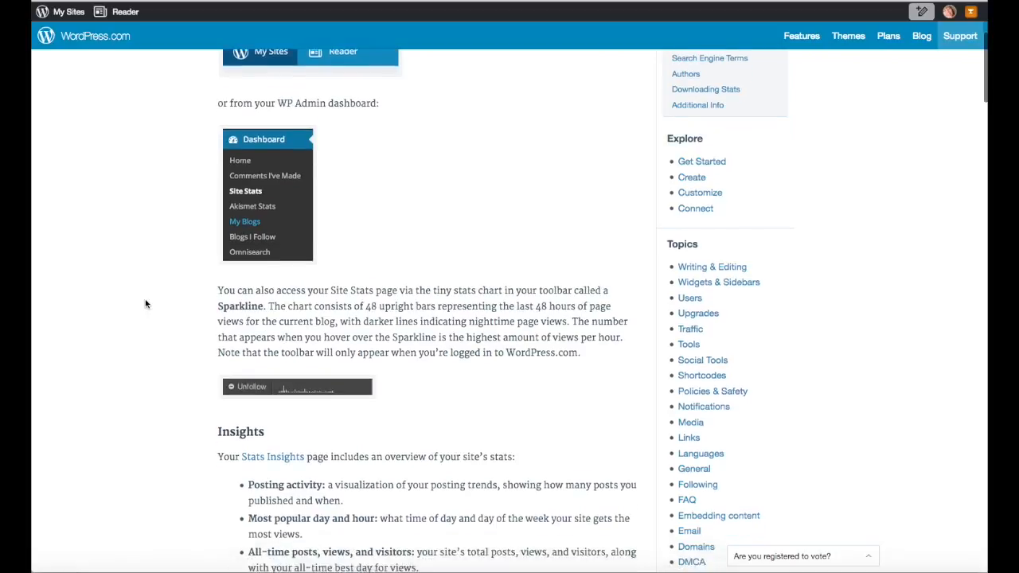
scroll(146, 303, down, 1)
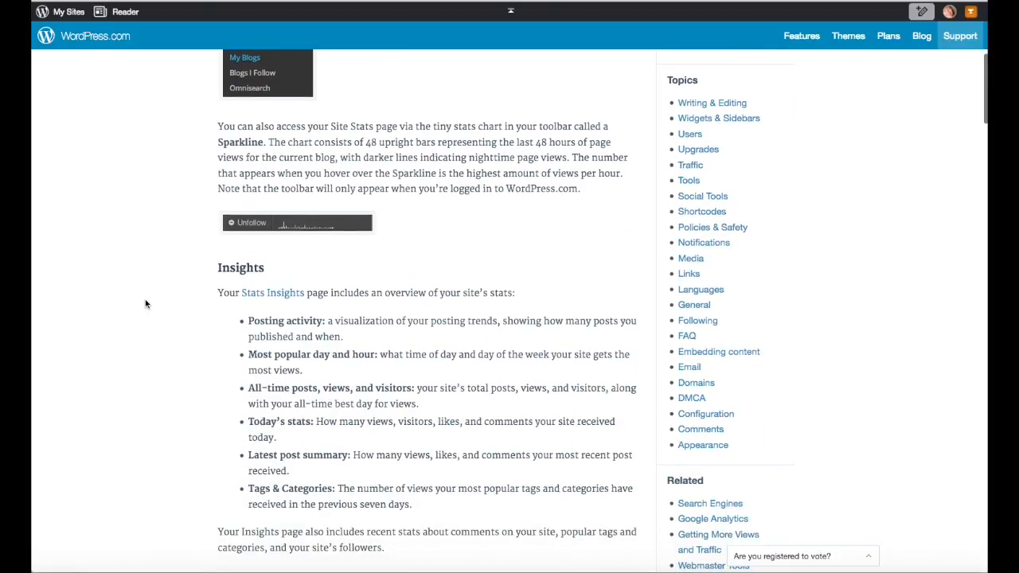
scroll(146, 303, down, 3)
scroll(145, 304, up, 8)
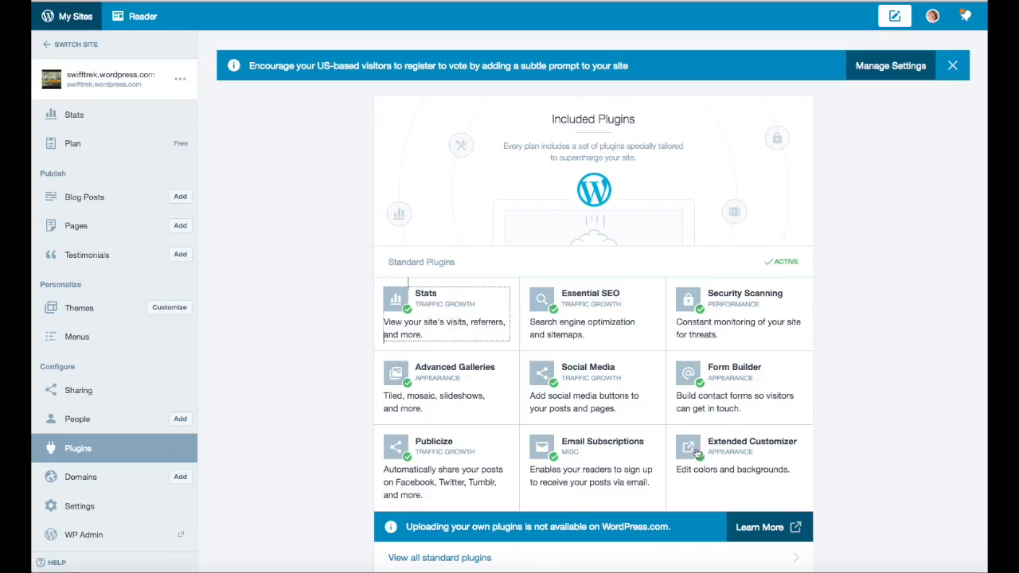
Read the Security Scanning plugin's support page, covering passwords, password managers and logging out, and return to the plugins overview.
click(754, 312)
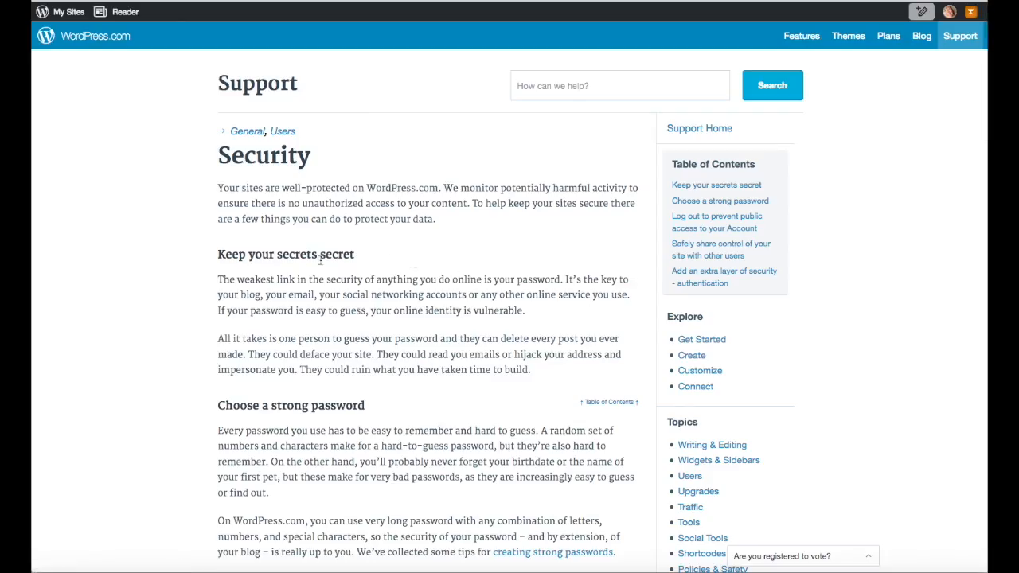
scroll(183, 319, down, 5)
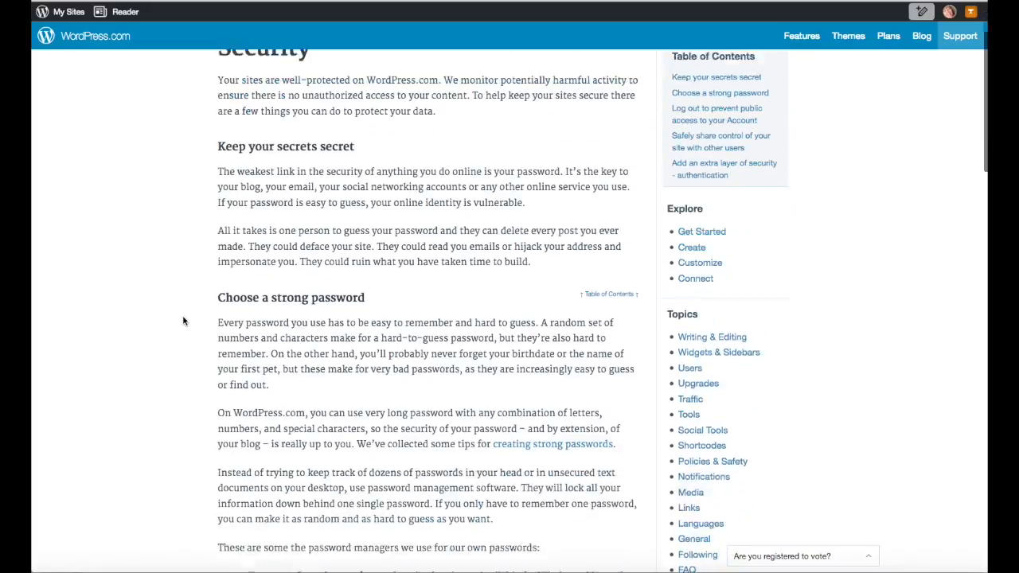
scroll(182, 321, down, 5)
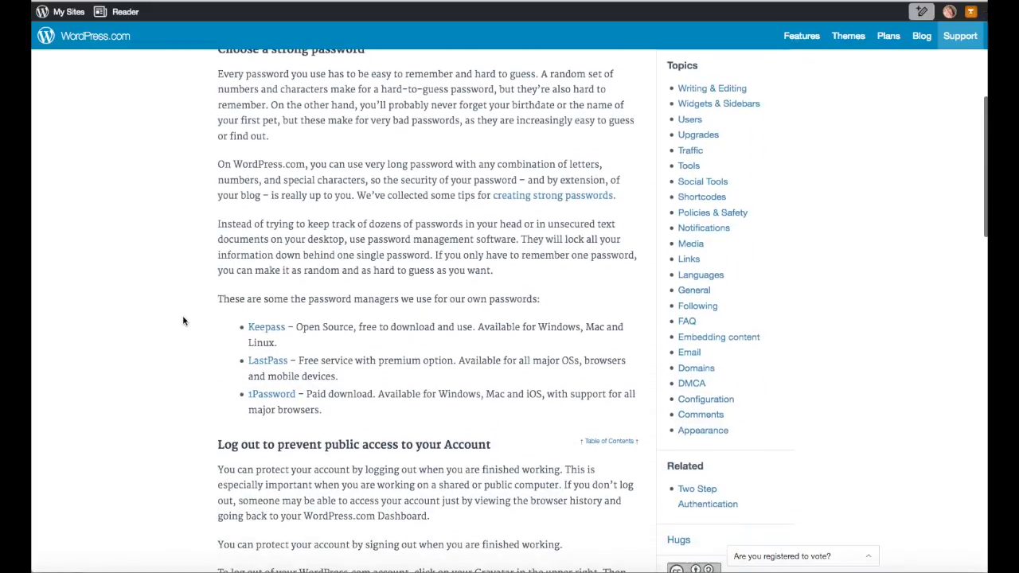
scroll(182, 321, down, 5)
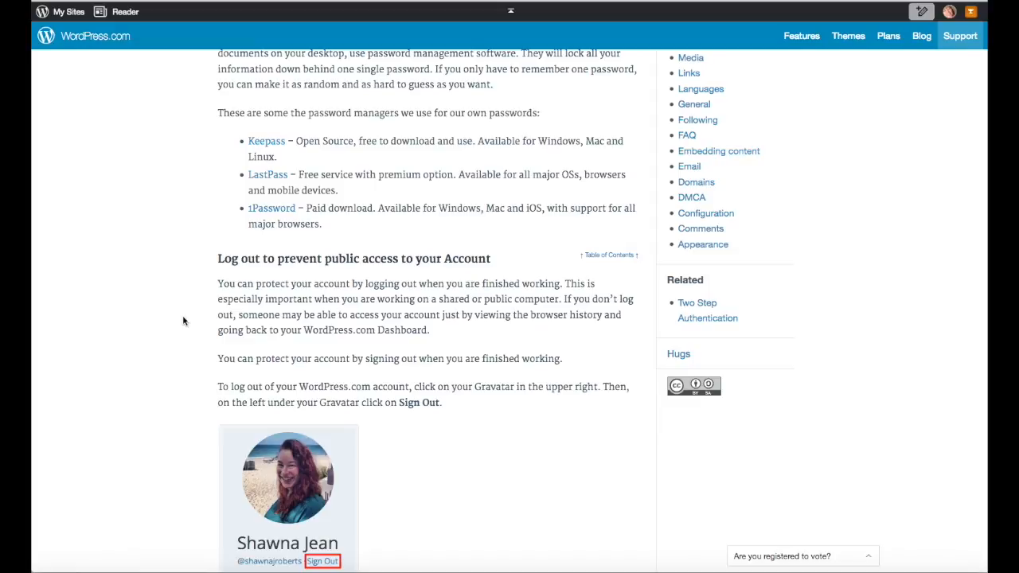
scroll(183, 314, up, 6)
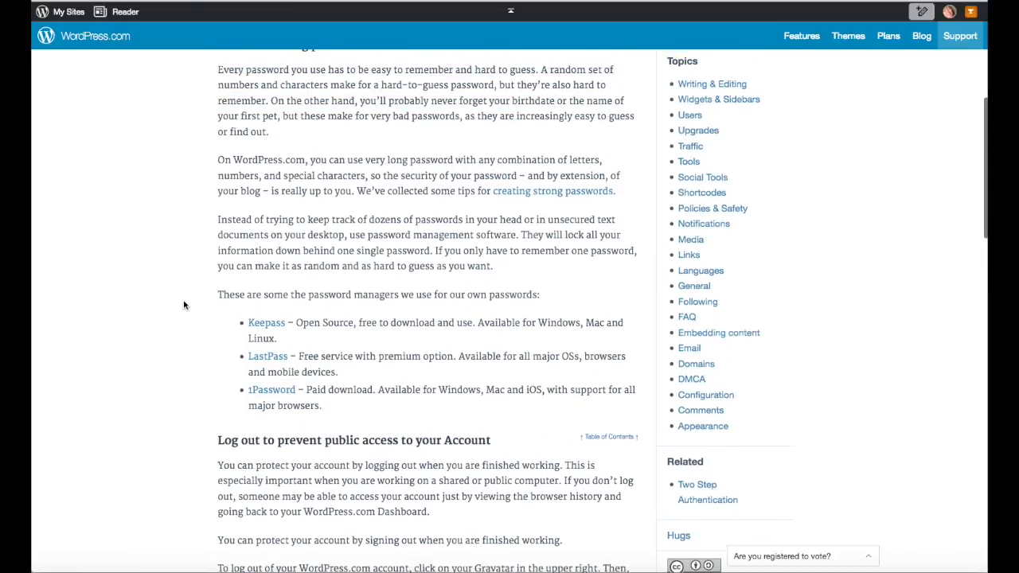
scroll(183, 305, up, 5)
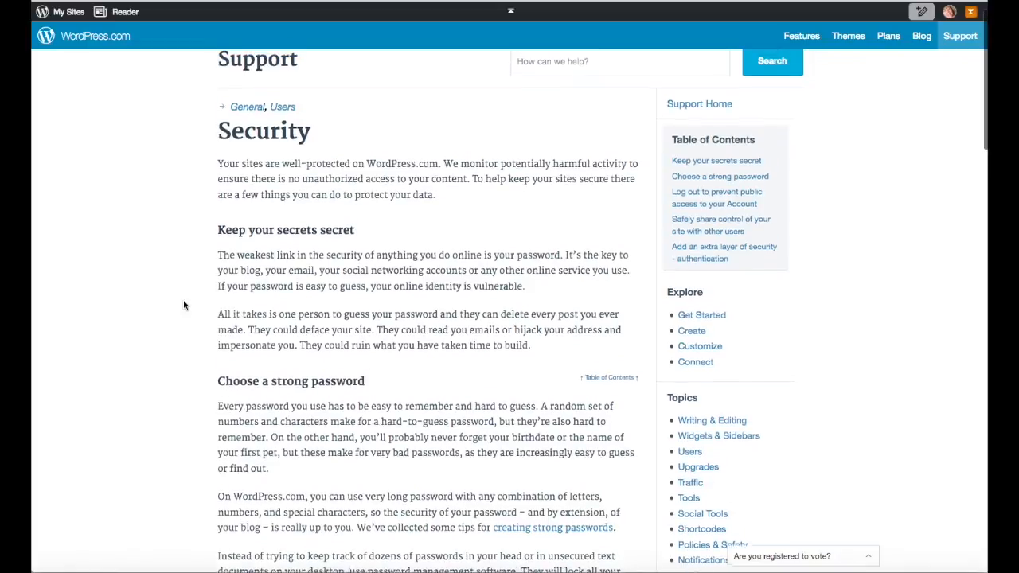
scroll(183, 305, down, 2)
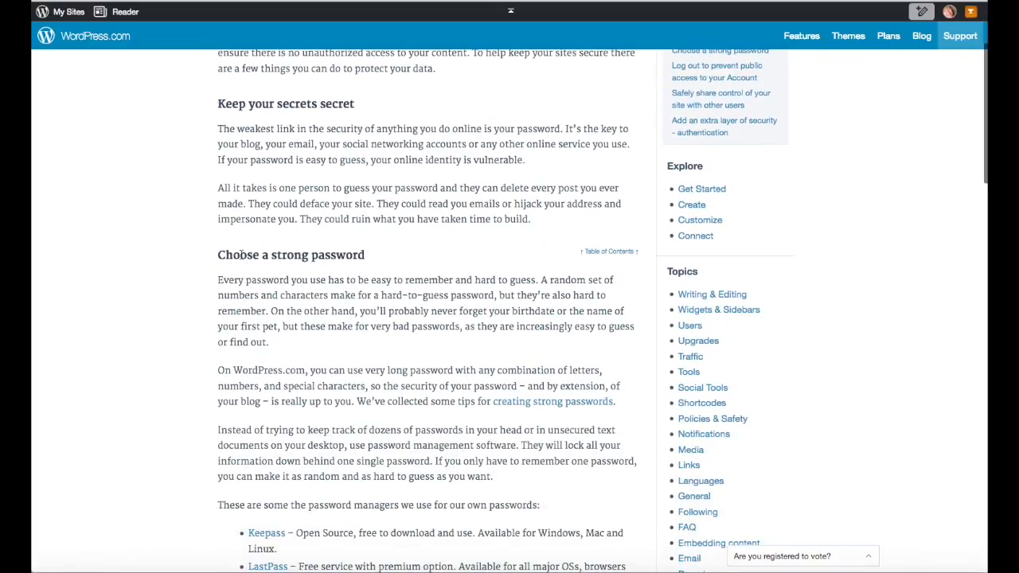
scroll(241, 255, up, 4)
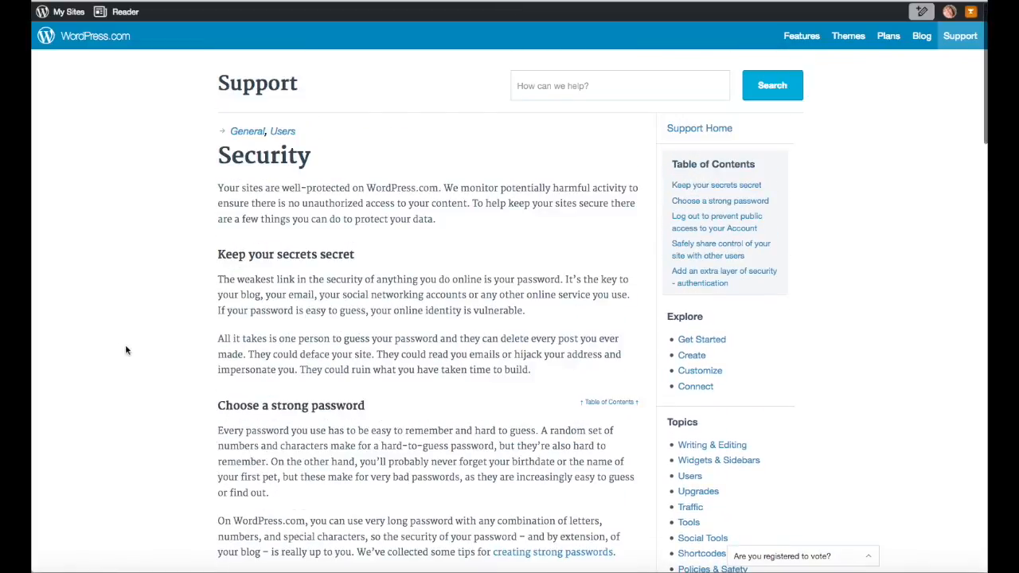
scroll(154, 346, down, 1)
scroll(155, 345, down, 3)
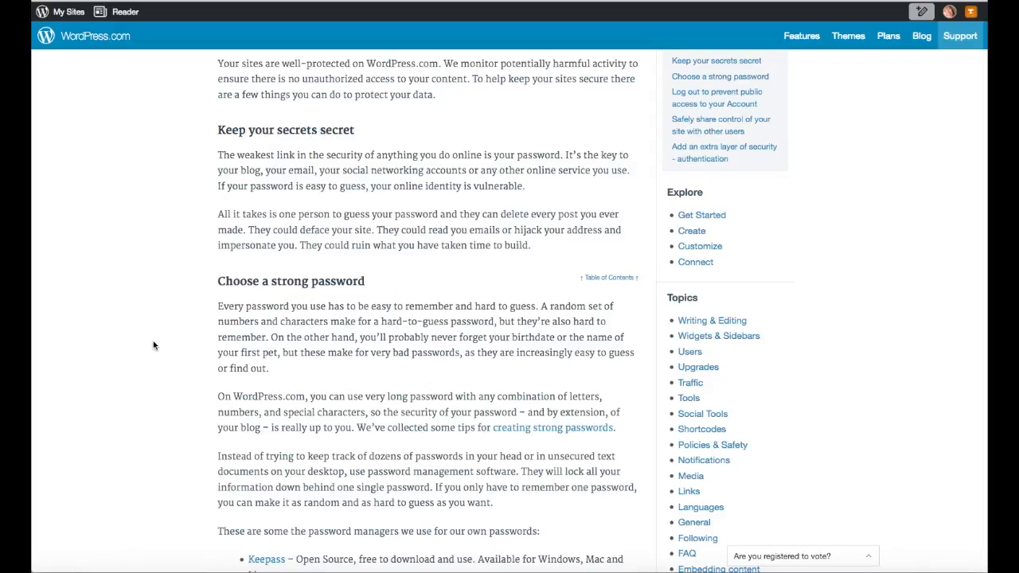
scroll(154, 345, down, 5)
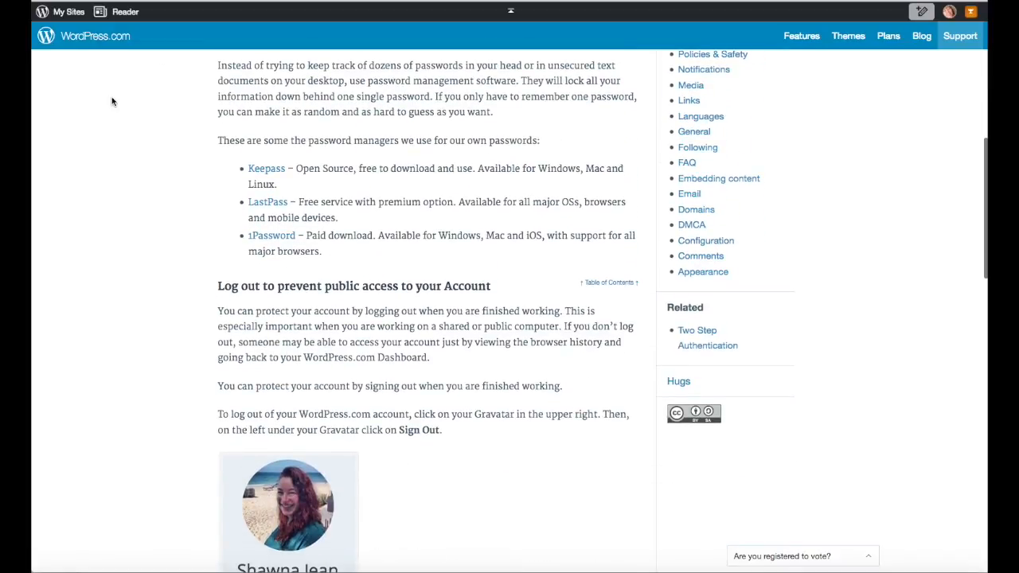
scroll(111, 101, up, 10)
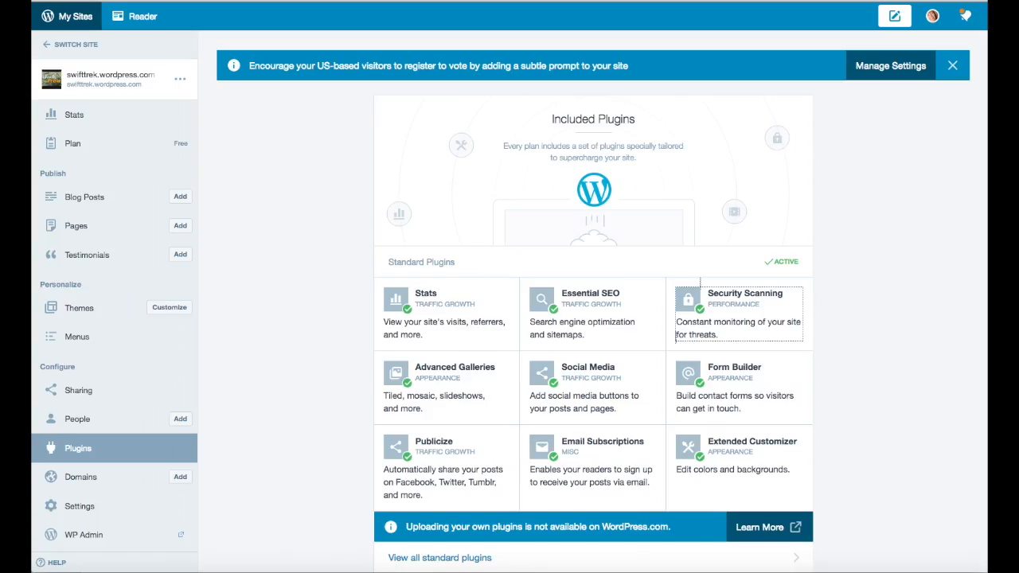
click(267, 258)
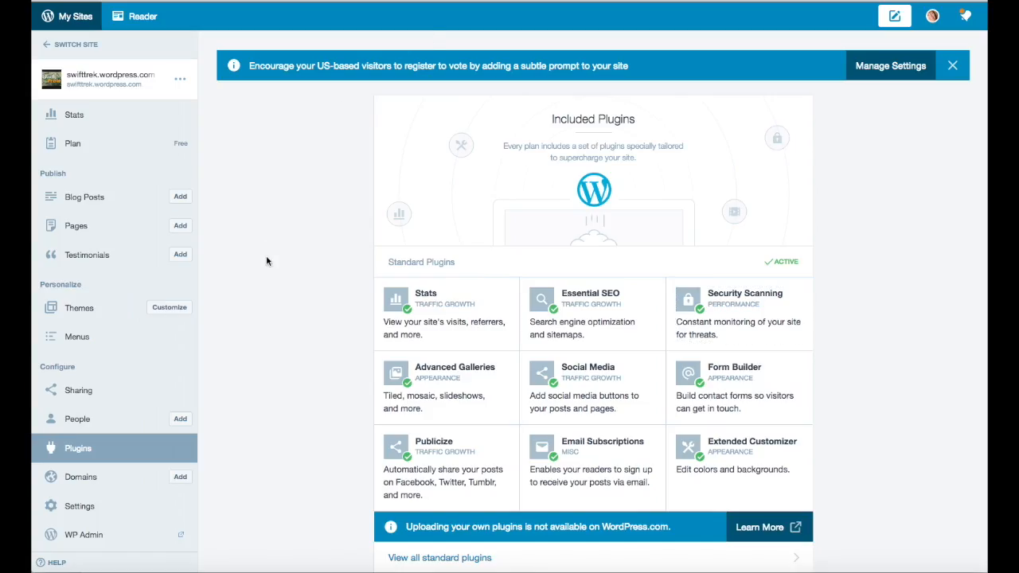
Switch to all sites, then view the Stats insights of the swifttrek.wordpress.com site.
click(77, 46)
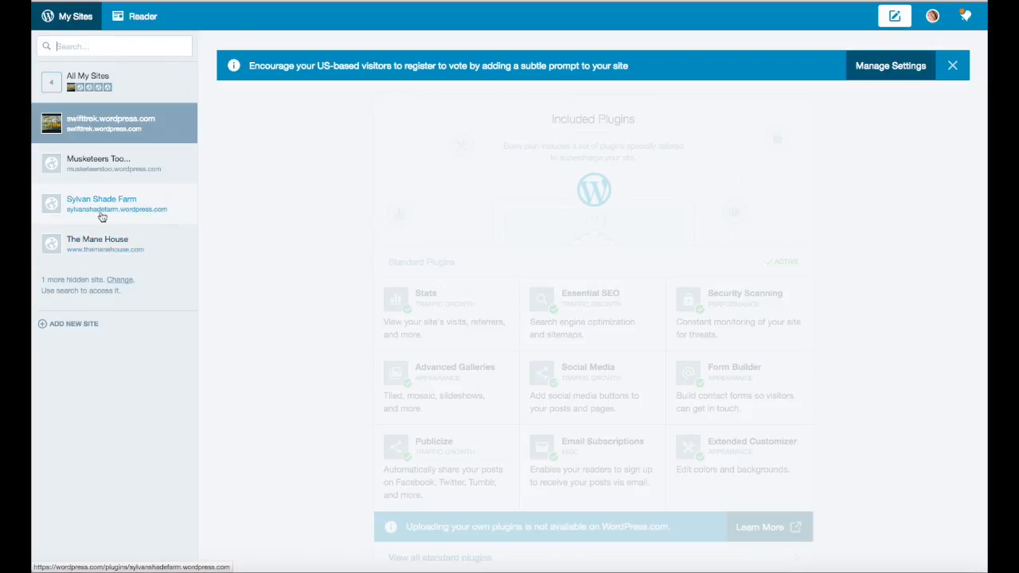
click(89, 79)
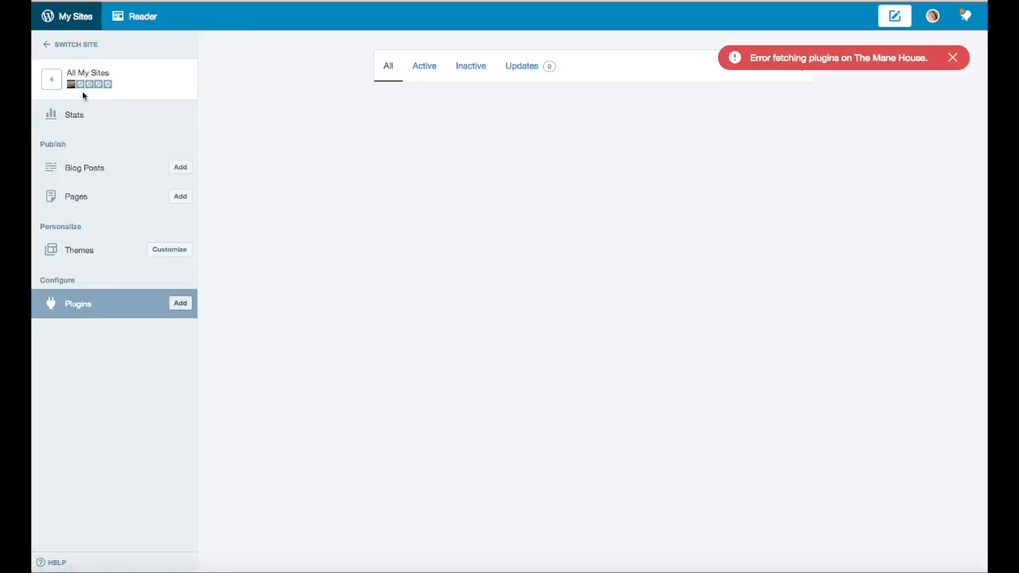
click(81, 124)
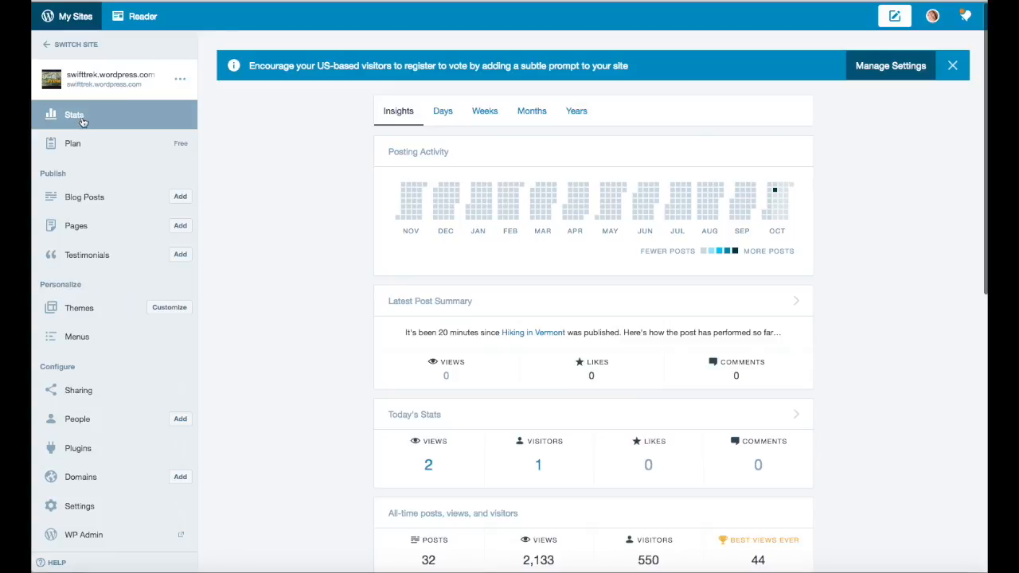
scroll(272, 235, down, 2)
scroll(272, 236, down, 4)
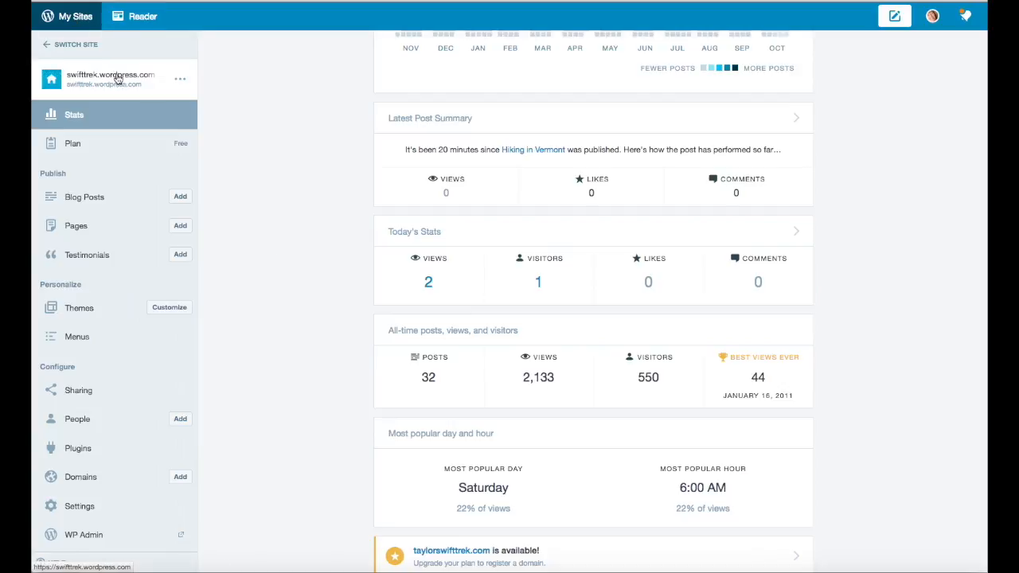
Preview the live Swift Trek Media home page and return to the site's Stats insights.
click(121, 77)
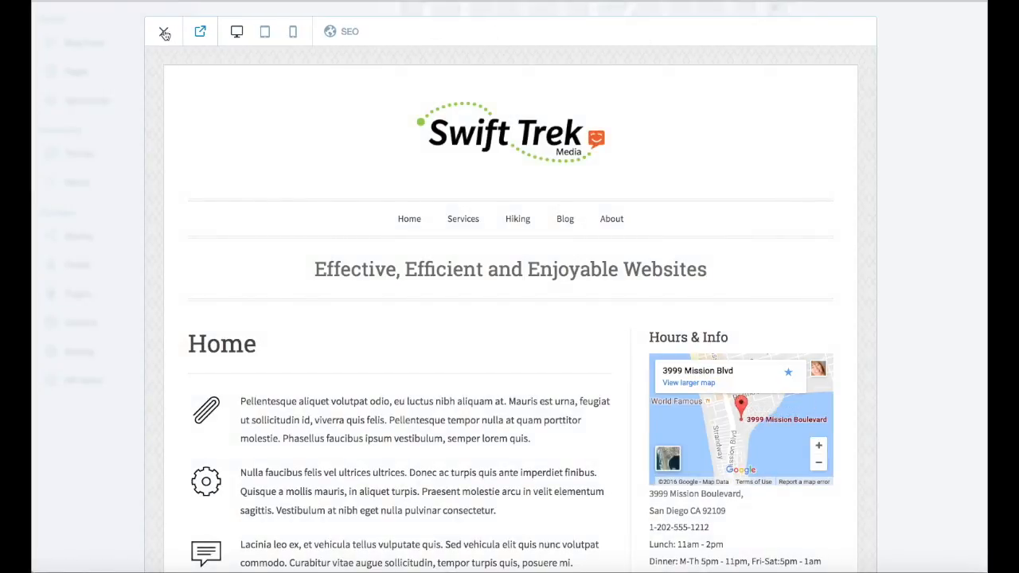
click(164, 33)
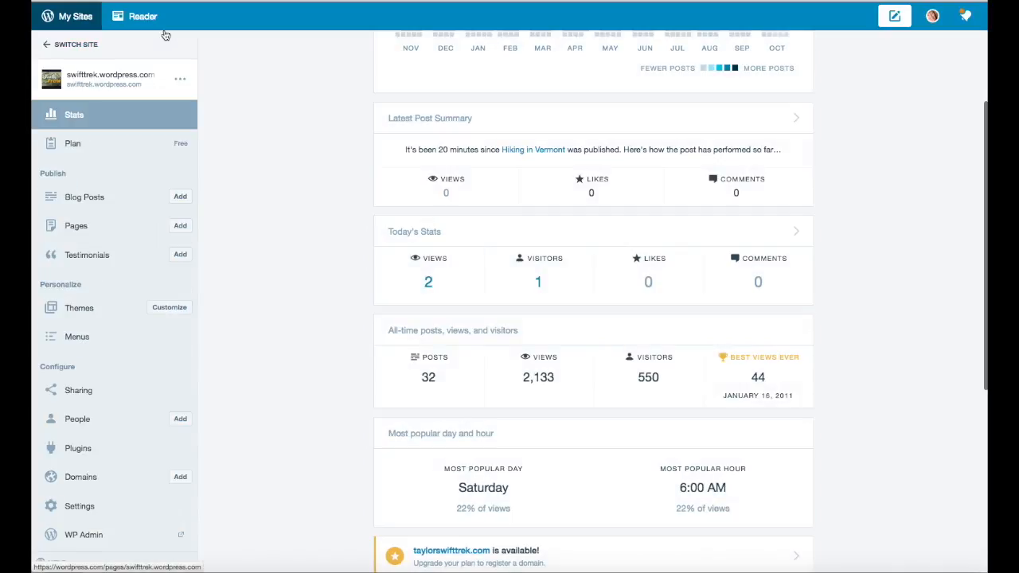
scroll(253, 78, down, 5)
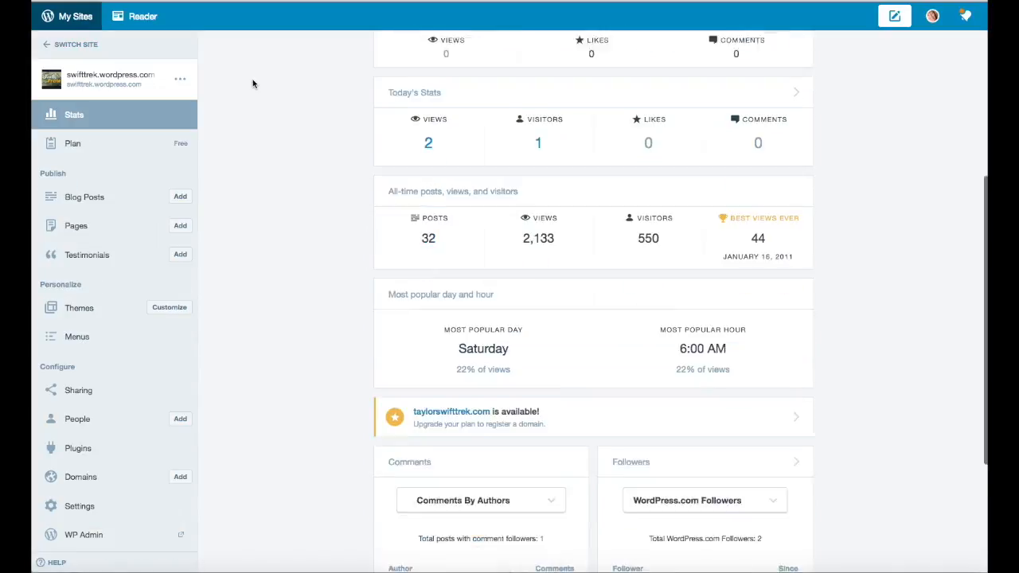
Switch to the WordPress.org Plugin Directory, look over the calendar plugin results and open the Themes directory.
scroll(252, 79, up, 7)
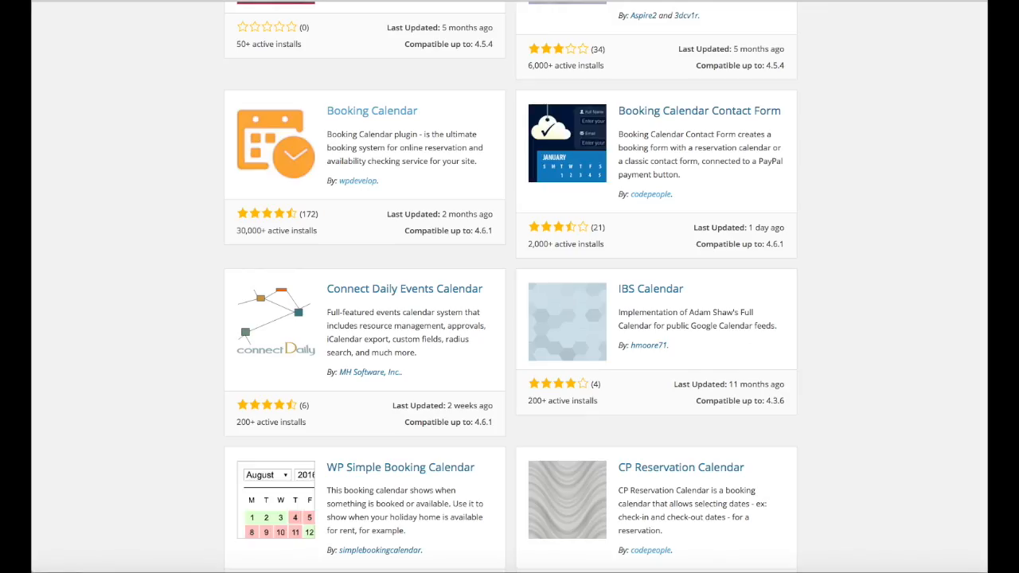
scroll(881, 153, up, 15)
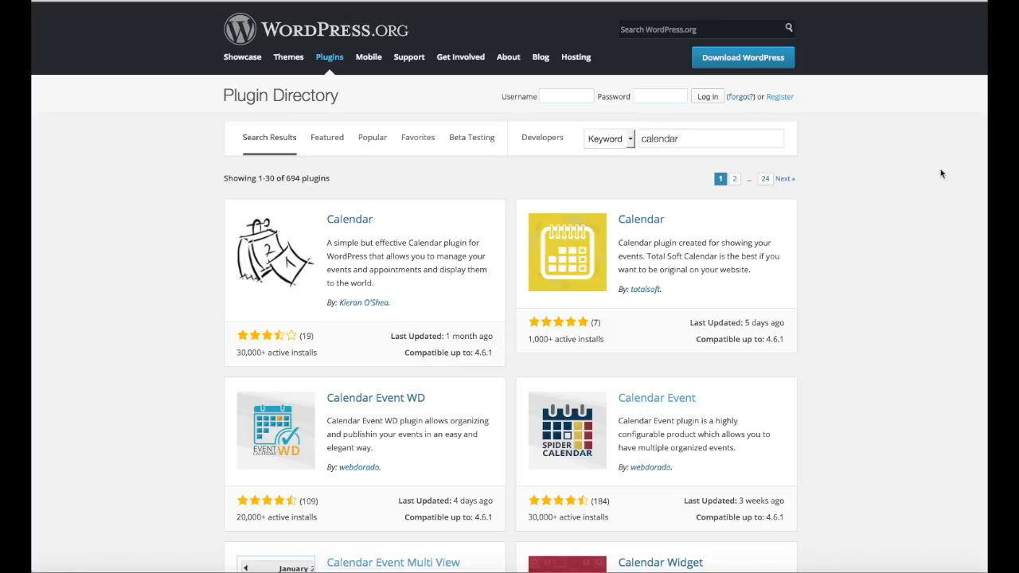
click(285, 60)
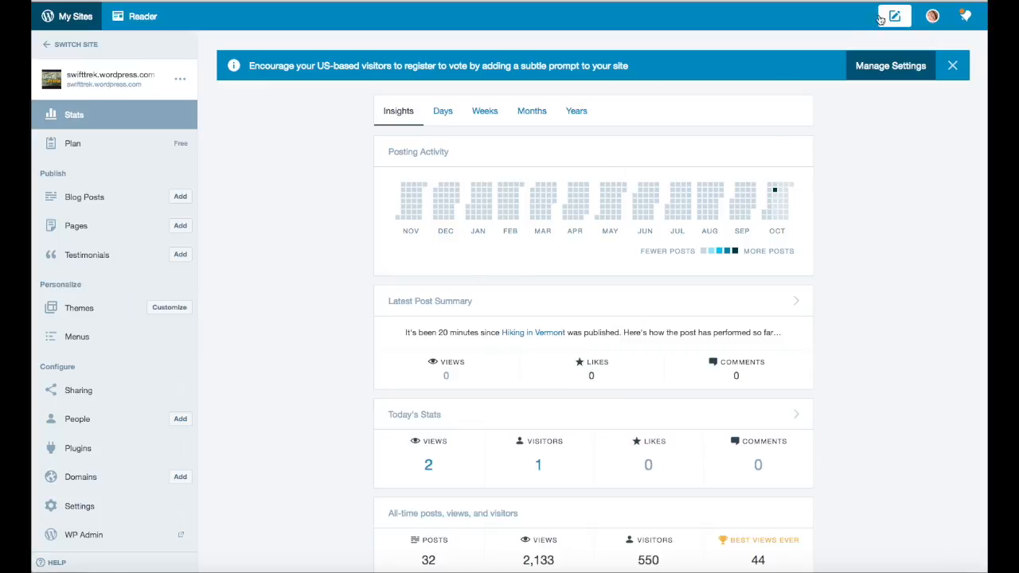
Sign in to ManageWP in a new browser tab with the saved account credentials and postpone the Classic subscription decision.
key(super+t)
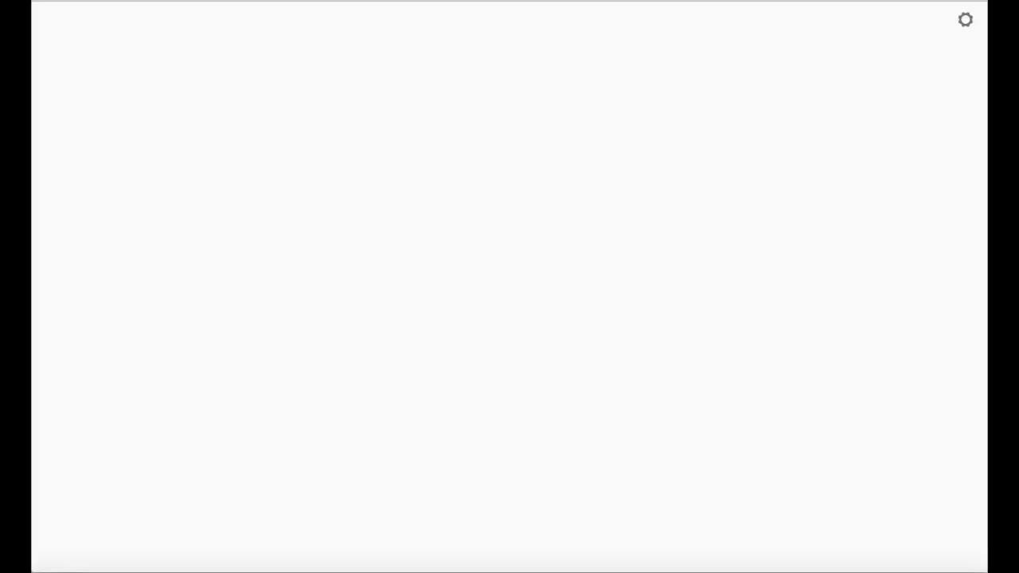
key(Return)
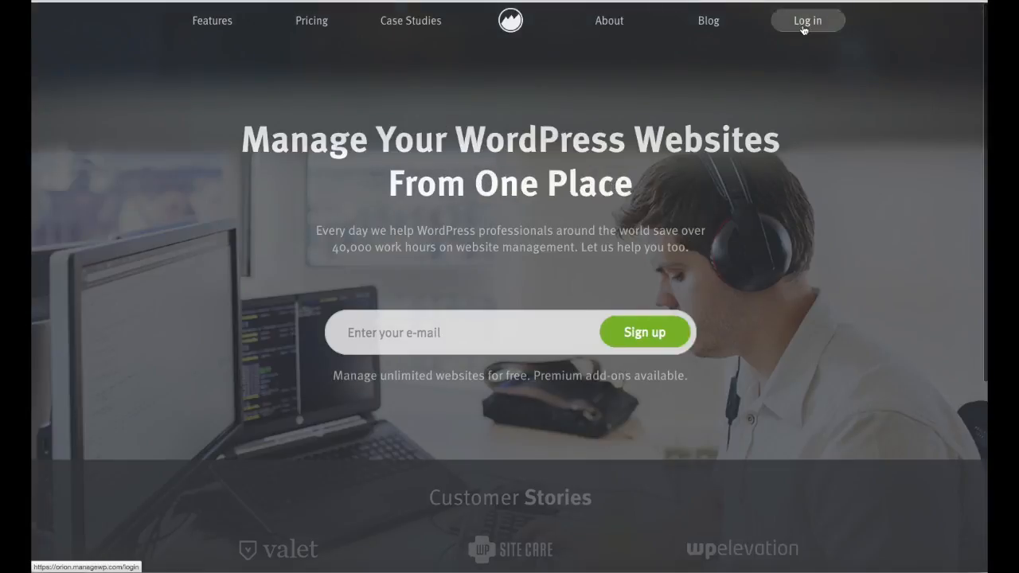
click(806, 23)
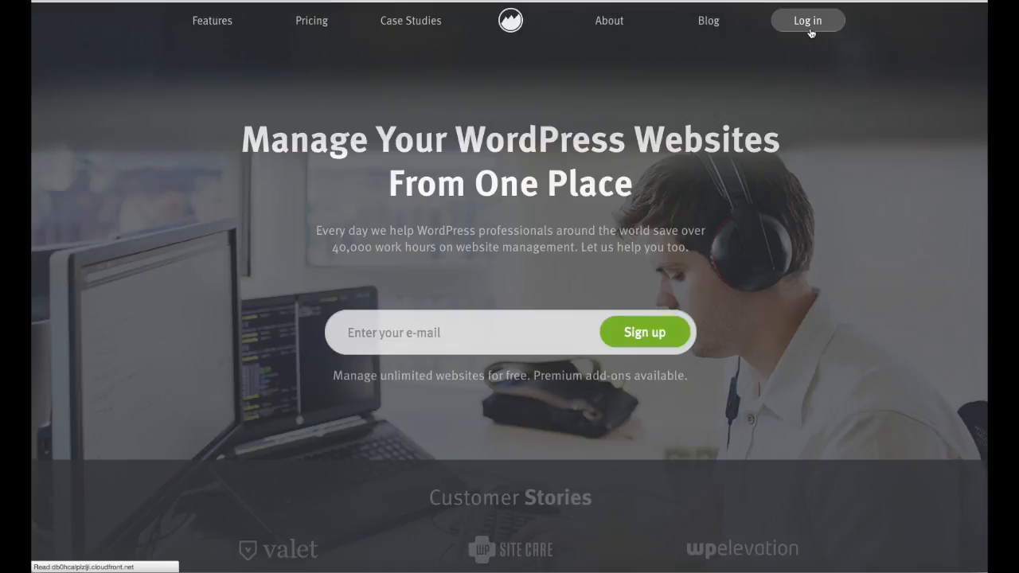
click(805, 27)
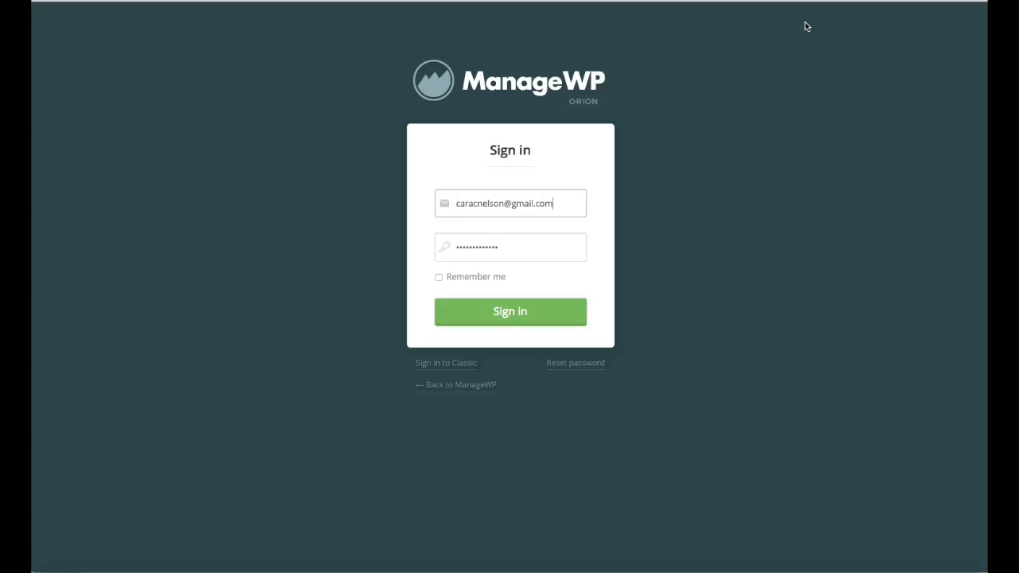
click(527, 312)
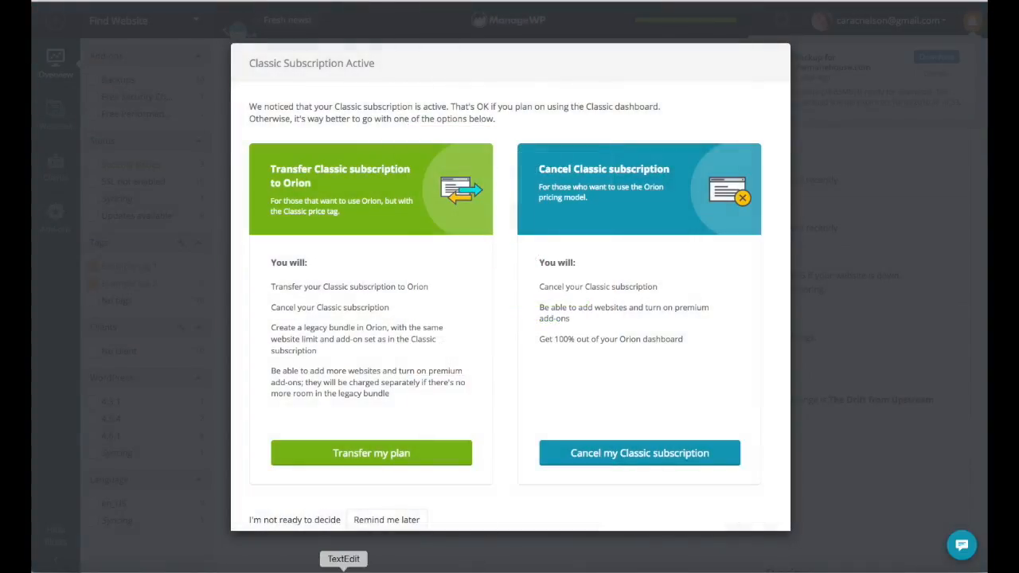
click(391, 519)
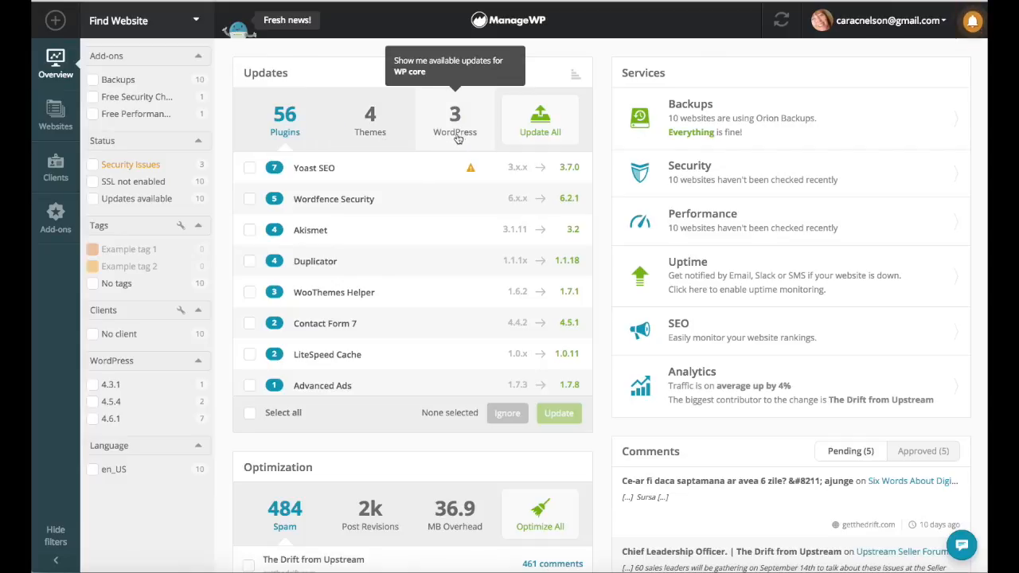
Review the full list of available plugin updates across the managed websites in the ManageWP overview.
scroll(408, 335, down, 3)
scroll(407, 335, up, 3)
scroll(408, 335, down, 14)
scroll(408, 335, down, 8)
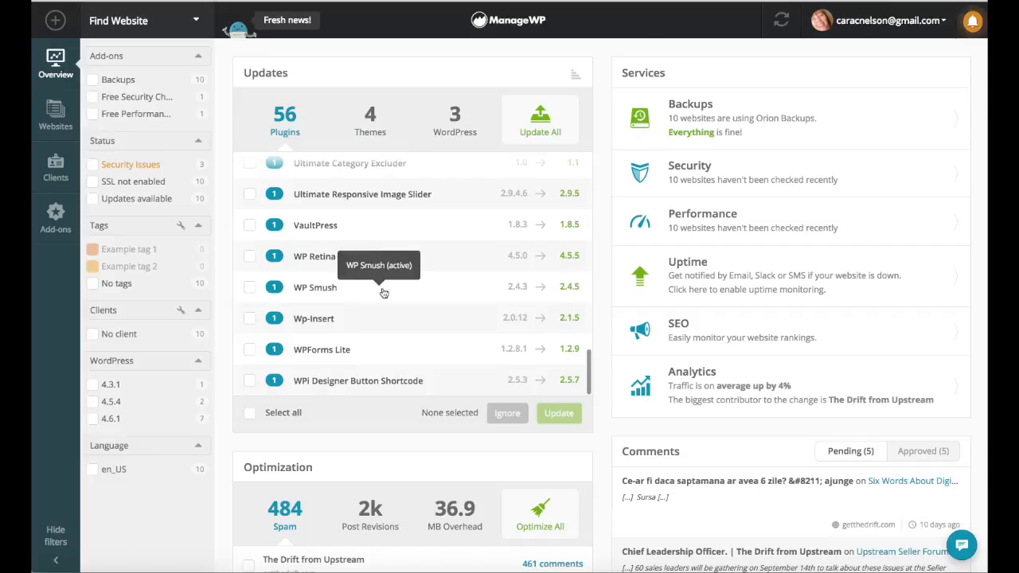
scroll(383, 293, up, 20)
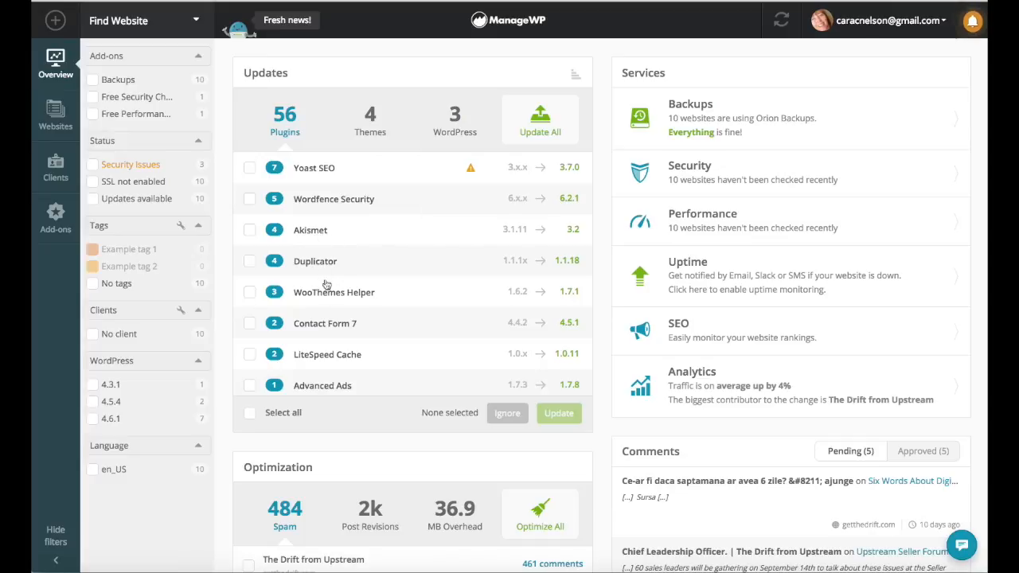
Open the Swift Trek site from the list of managed websites and go to its WP Admin dashboard.
click(55, 118)
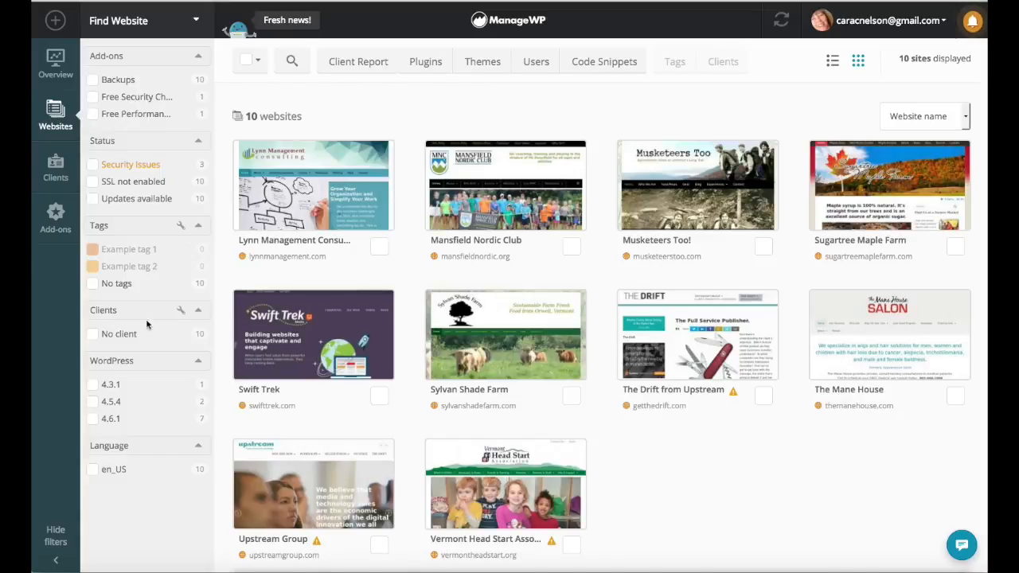
mouse_move(290, 325)
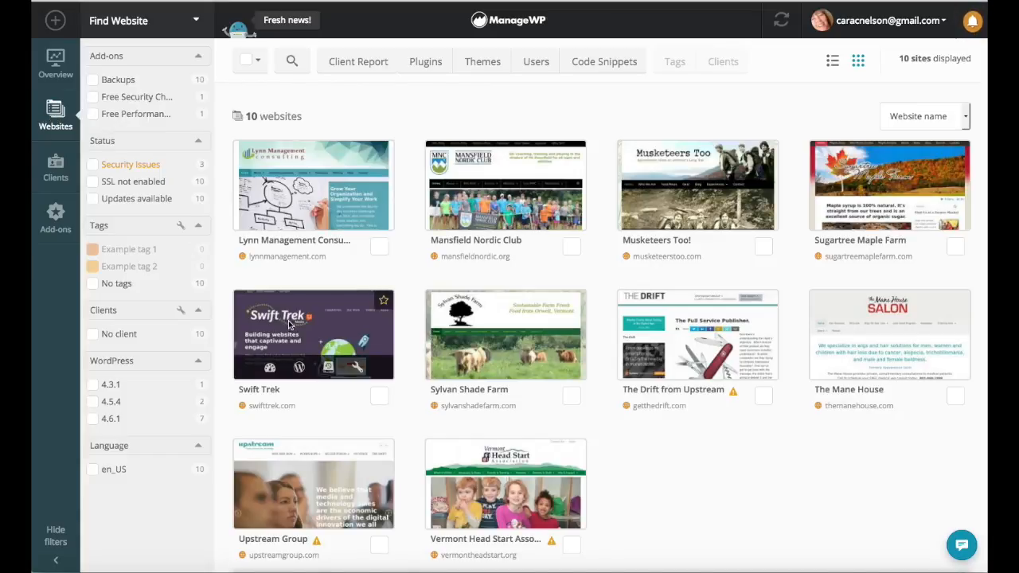
click(290, 325)
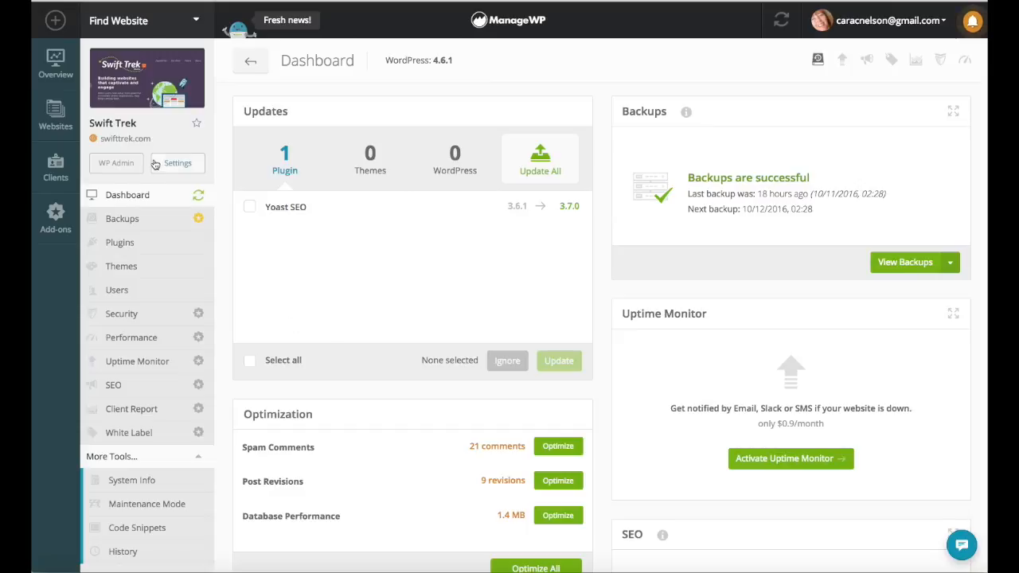
click(124, 163)
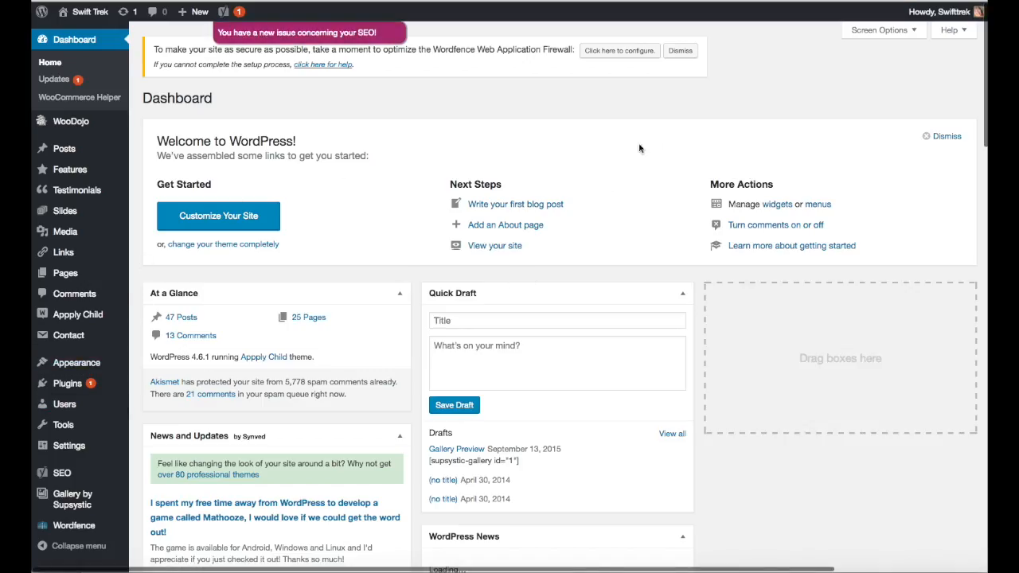
scroll(690, 100, down, 2)
scroll(691, 104, up, 2)
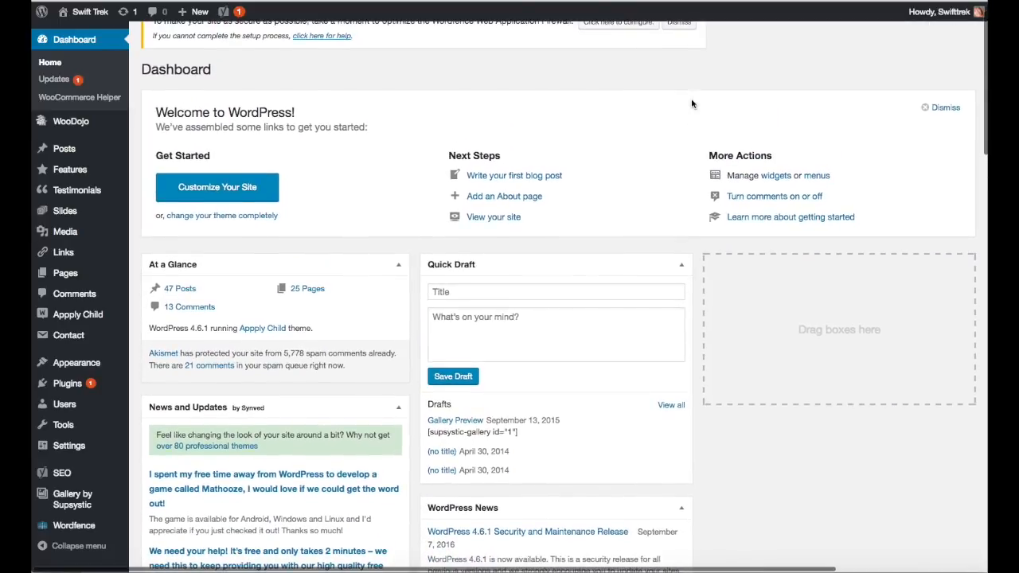
Open the Swift Trek site's installed plugins list and view the version 3.7.0 details of the Yoast SEO update.
mouse_move(83, 364)
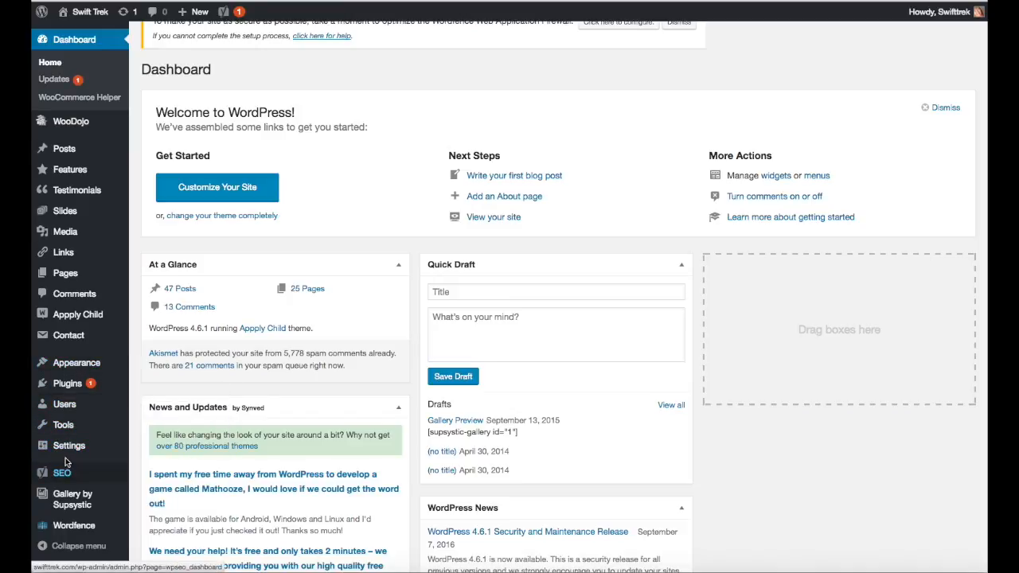
mouse_move(66, 385)
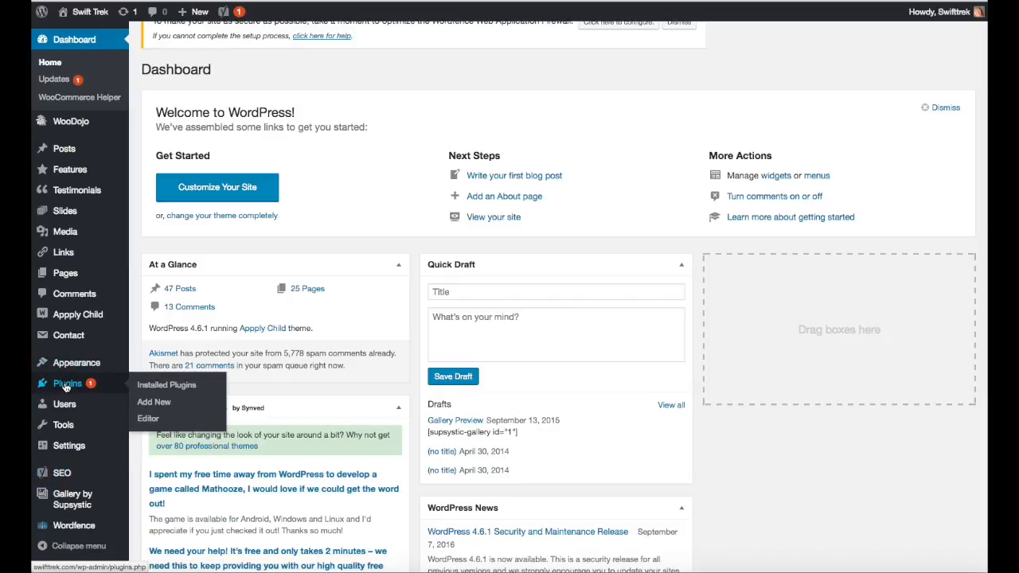
click(66, 386)
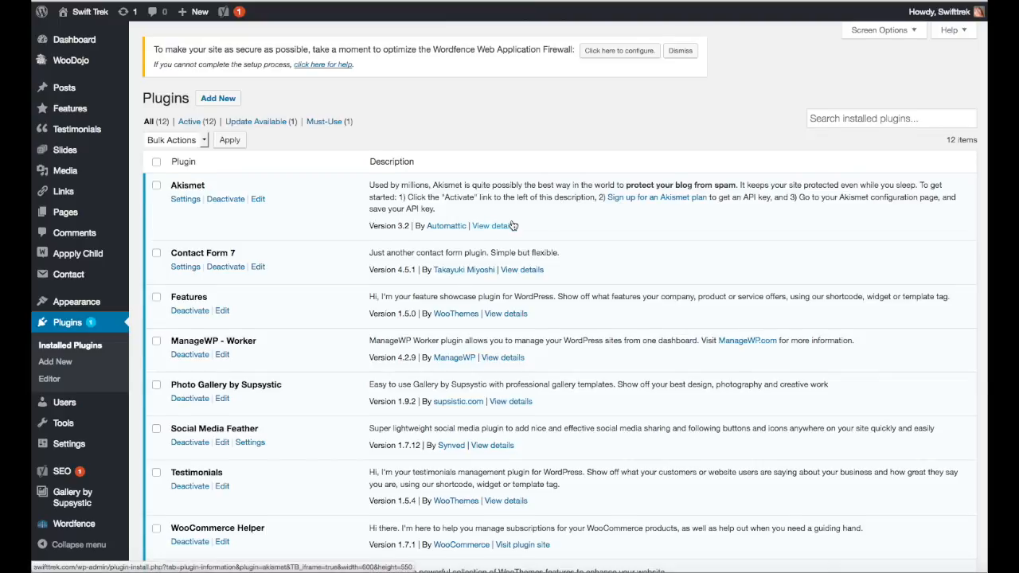
scroll(509, 226, down, 3)
scroll(512, 225, down, 5)
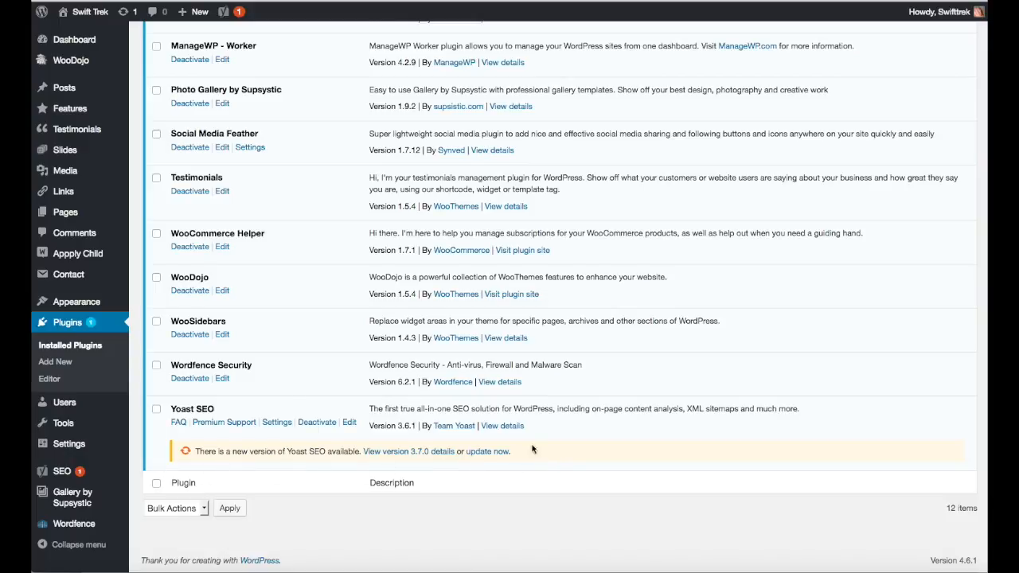
click(400, 452)
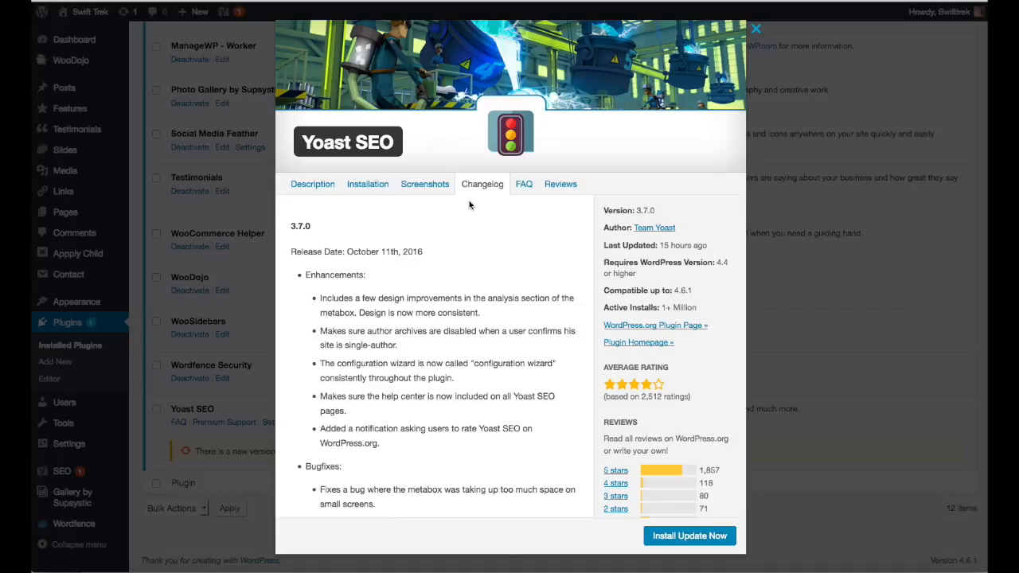
click(757, 30)
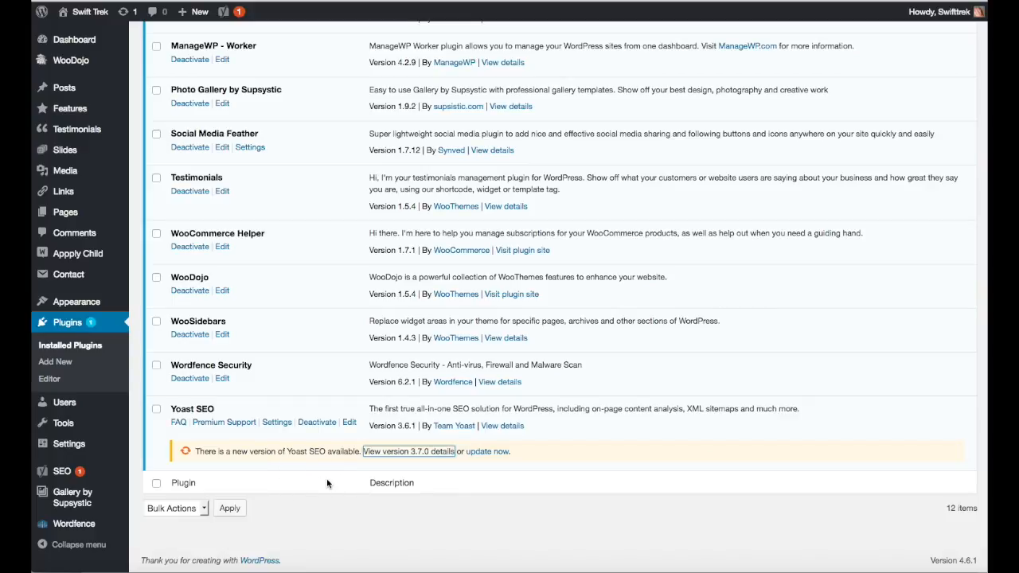
Look through the installed plugins and recheck the changelog of the available Yoast SEO update.
scroll(384, 311, up, 5)
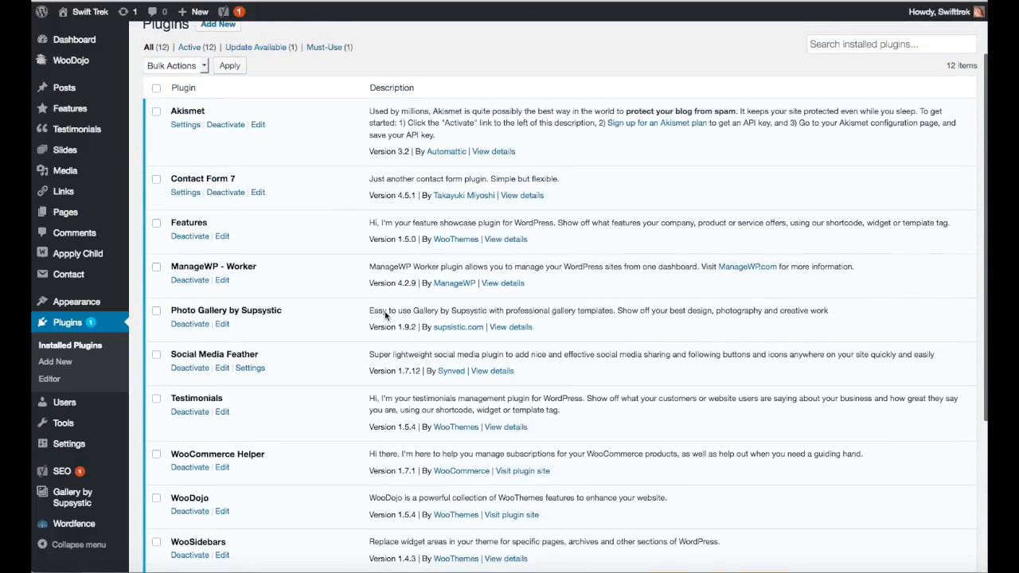
scroll(384, 311, down, 1)
scroll(385, 316, down, 4)
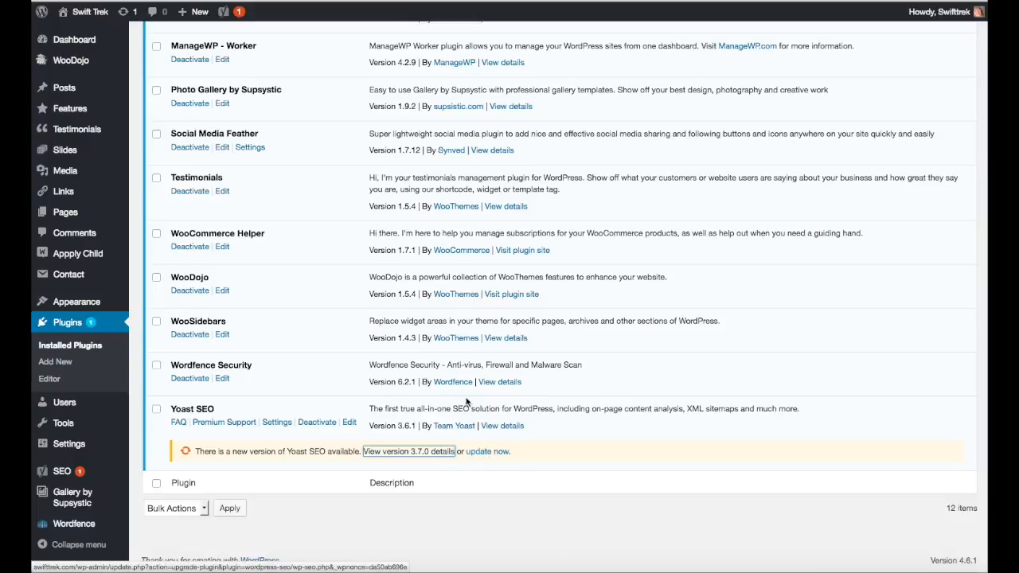
scroll(466, 390, up, 5)
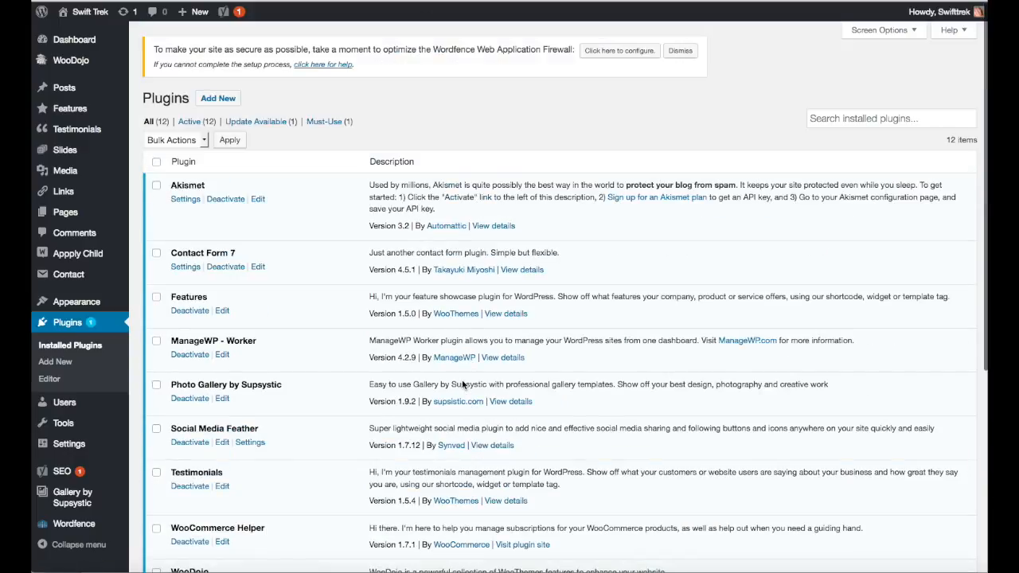
scroll(464, 385, down, 5)
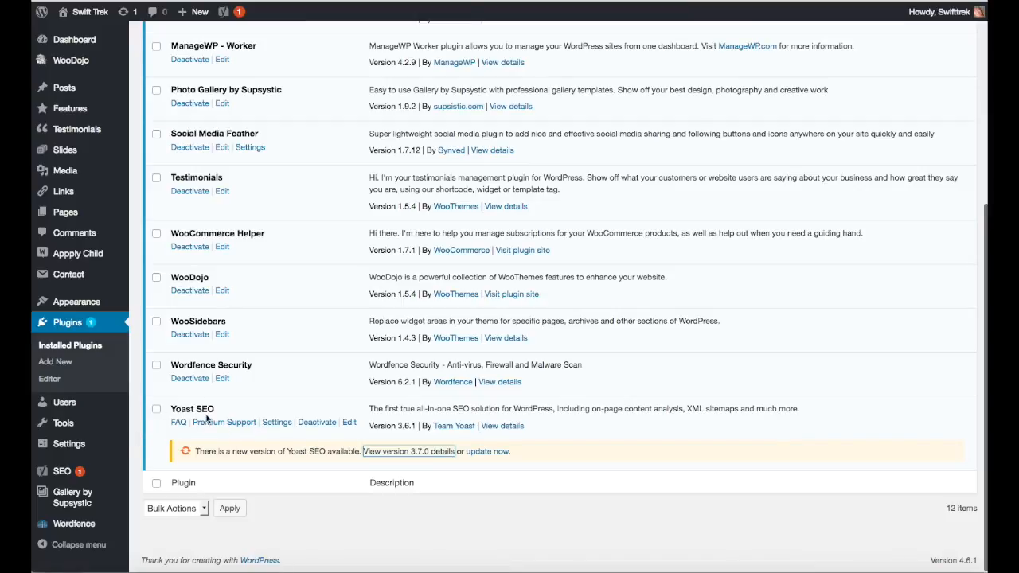
click(390, 452)
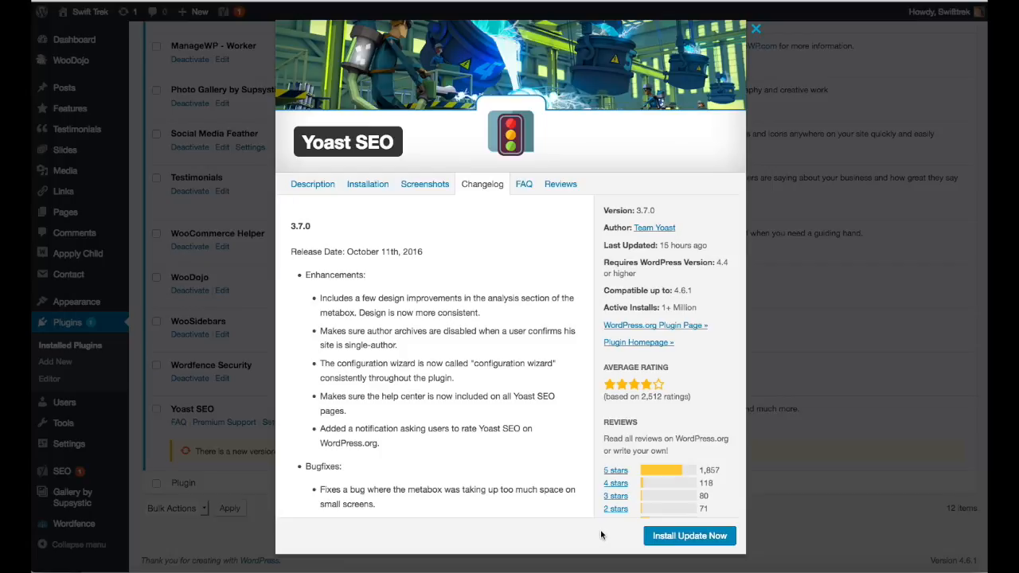
click(756, 30)
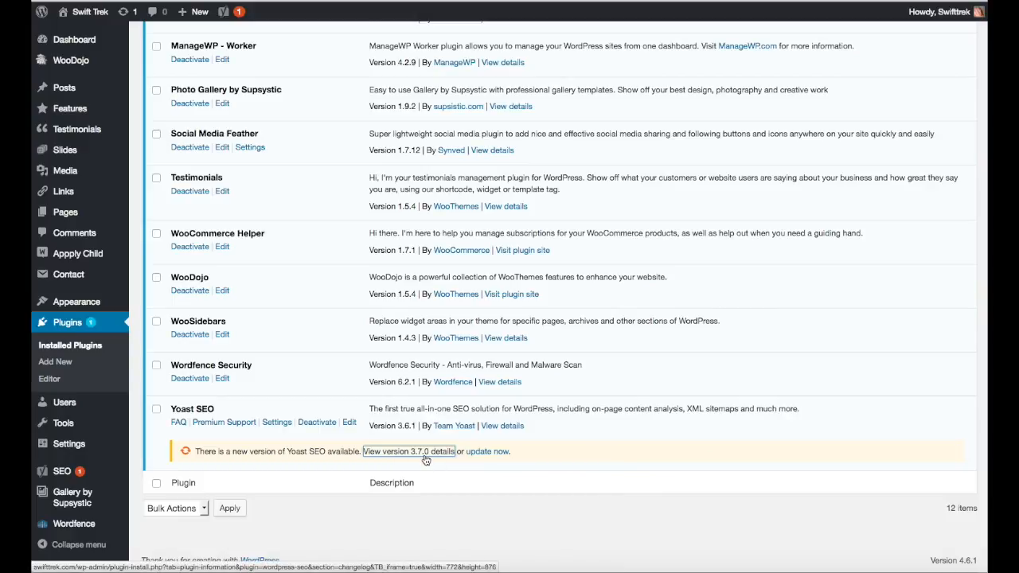
scroll(444, 336, up, 10)
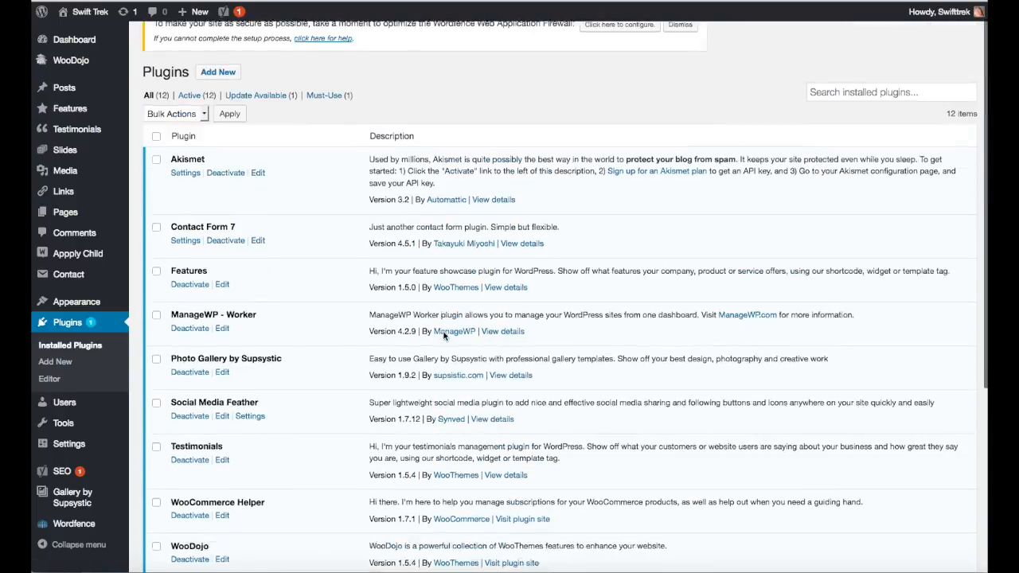
scroll(444, 336, down, 10)
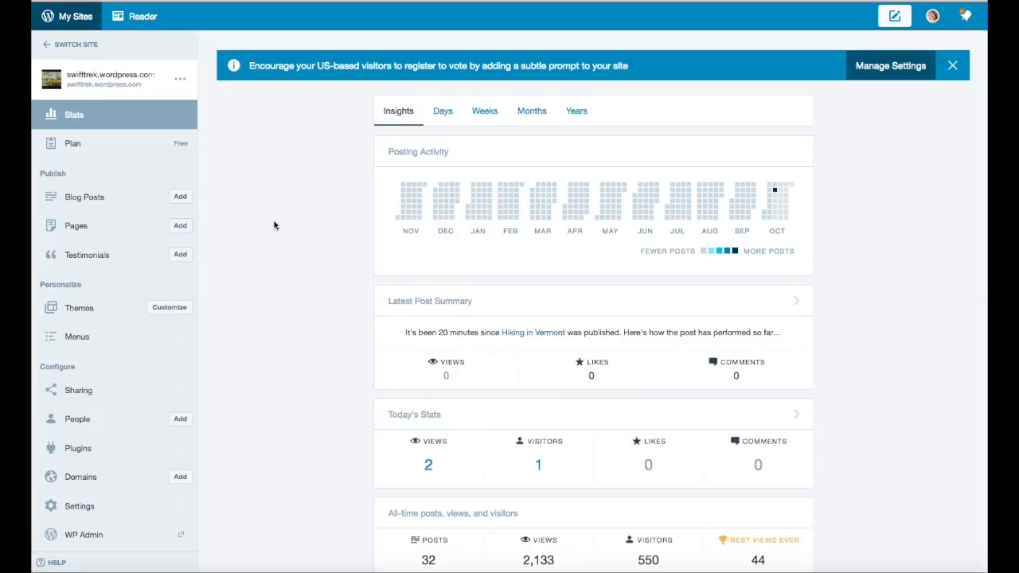
scroll(274, 225, down, 5)
scroll(273, 225, up, 5)
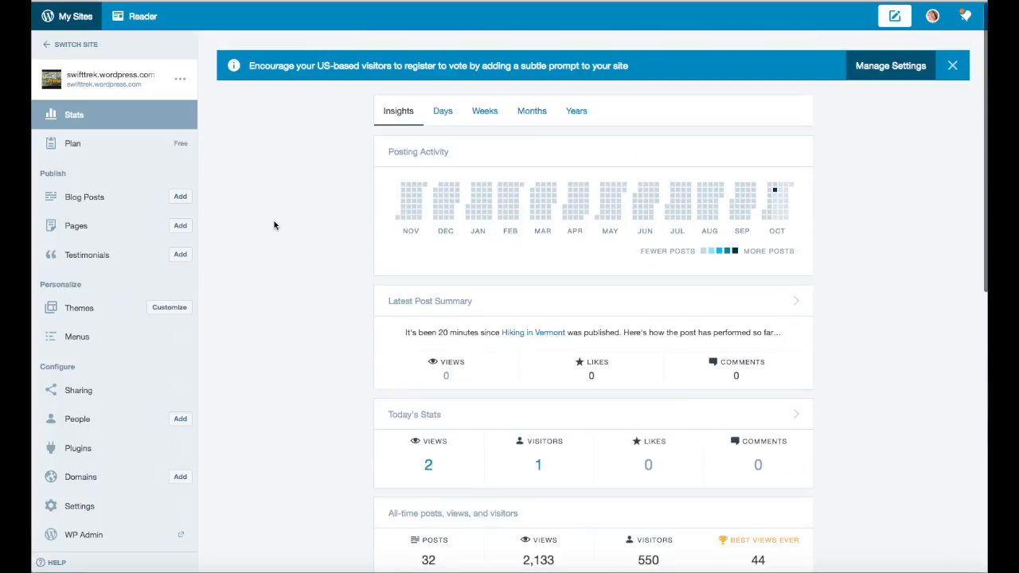